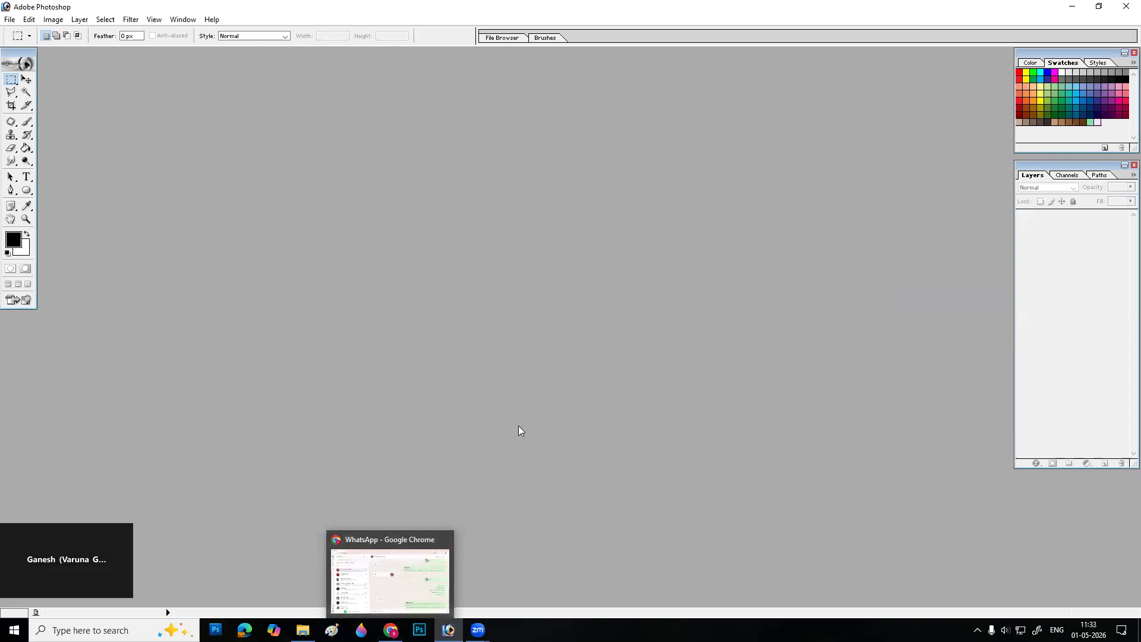
double_click(526, 411)
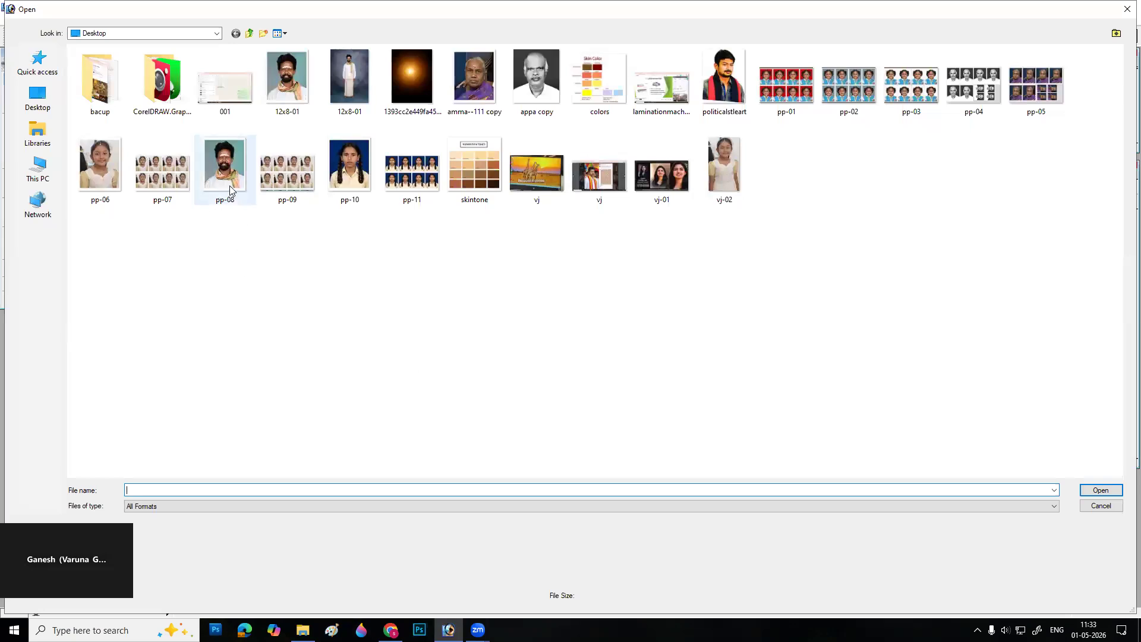
click(536, 80)
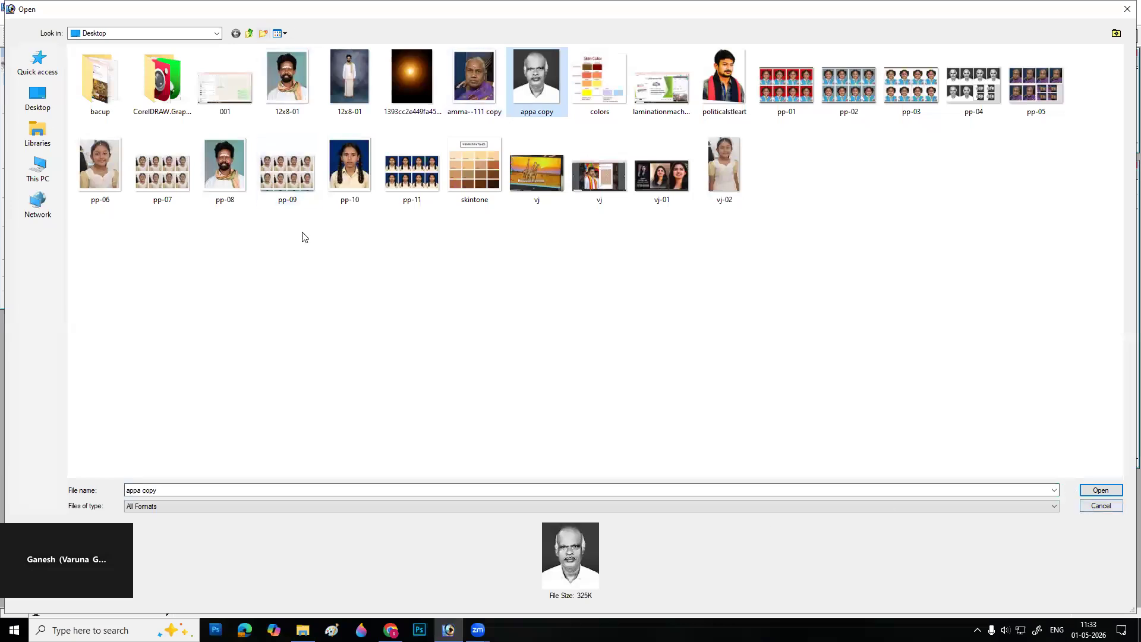
click(1104, 507)
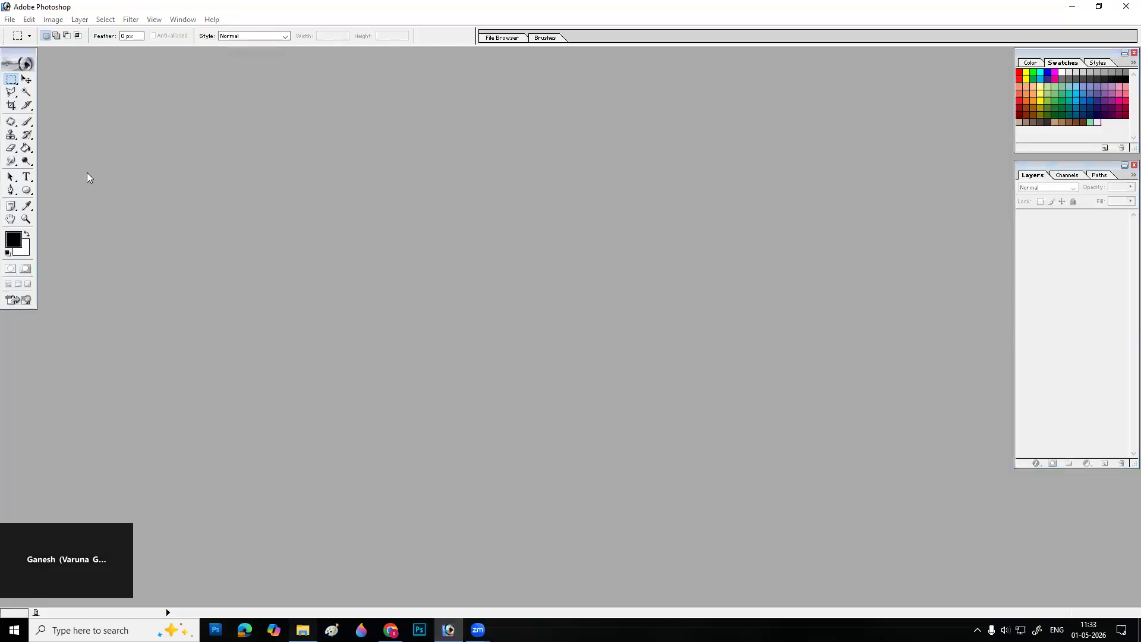
- Open the image "appa copy (1)" from the Downloads folder of File Explorer in Photoshop and close it again
key(alt+Tab)
click(53, 286)
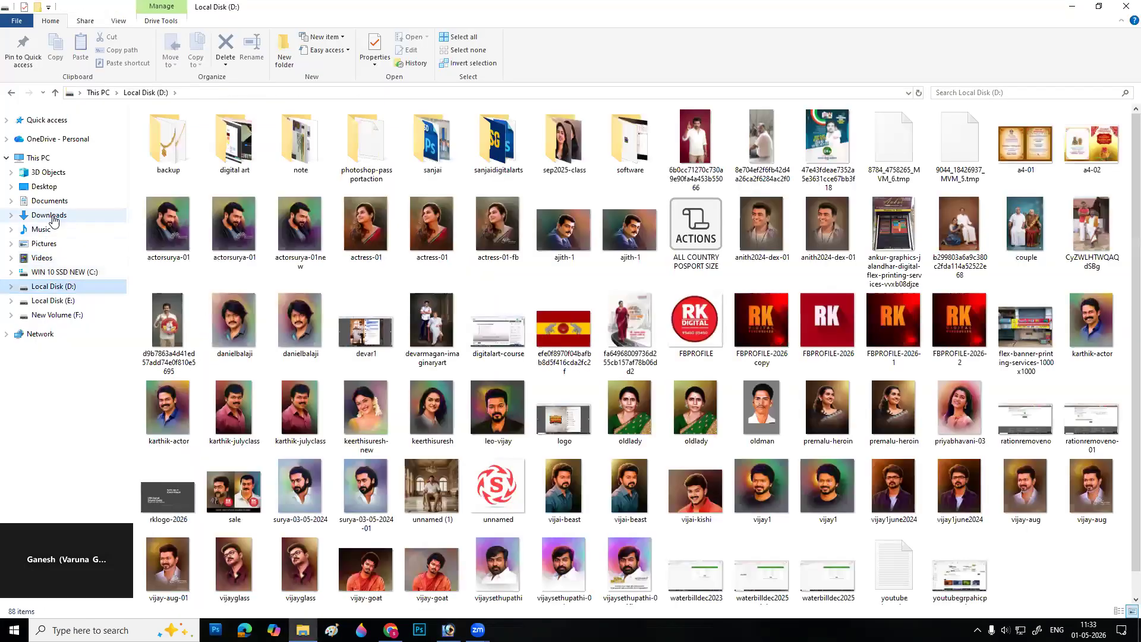
click(53, 216)
click(583, 284)
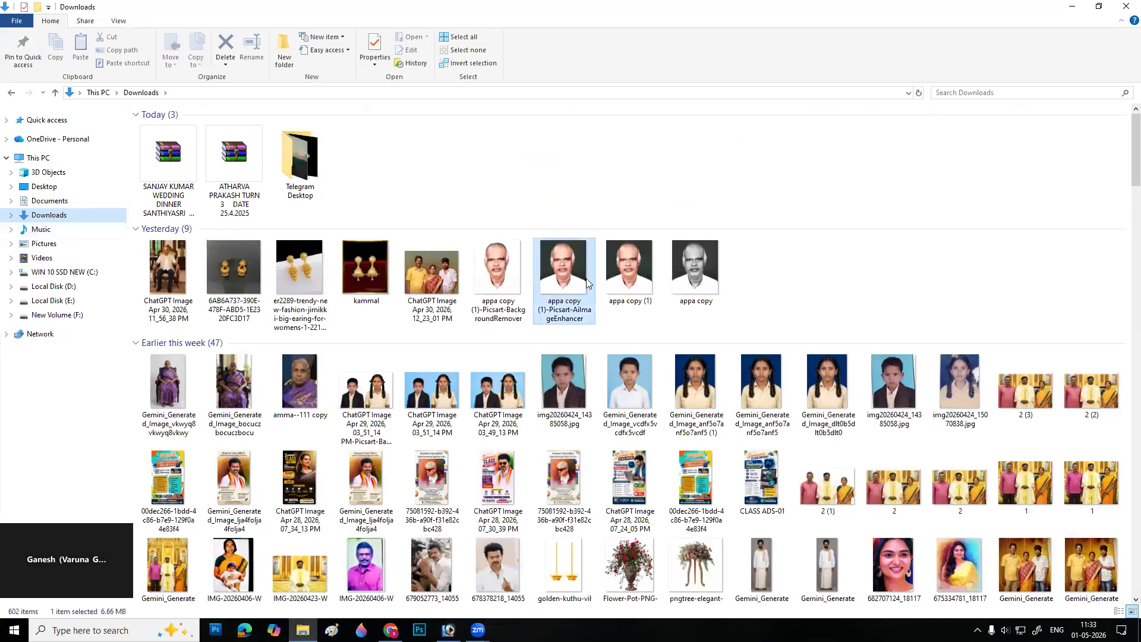
click(514, 283)
click(638, 286)
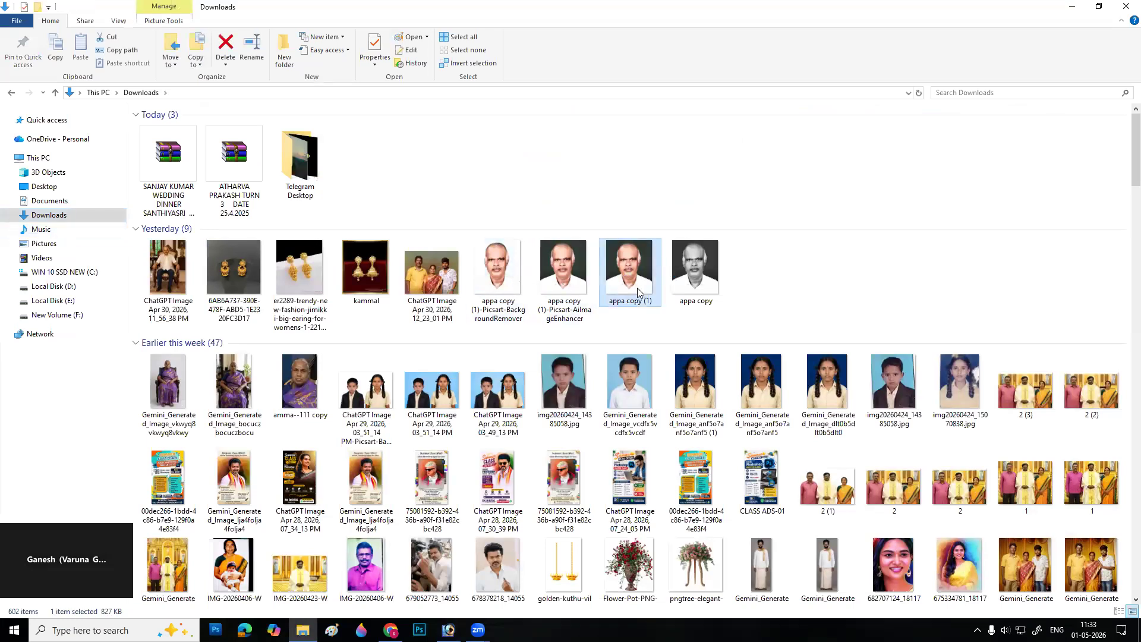
drag(639, 355, 526, 315)
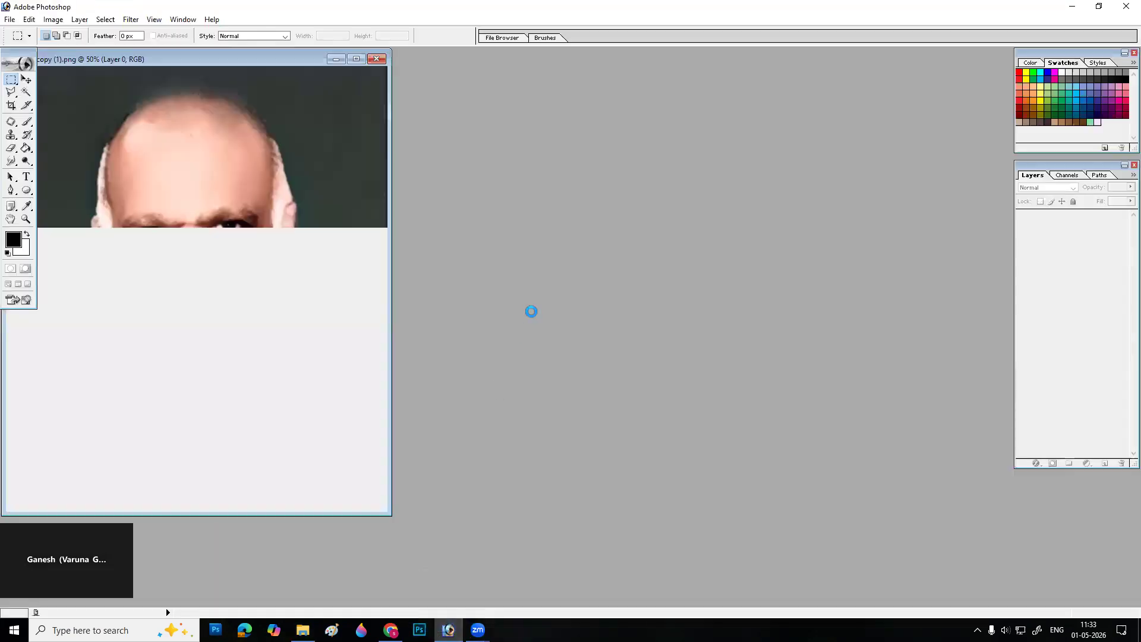
key(f)
key(ctrl+w)
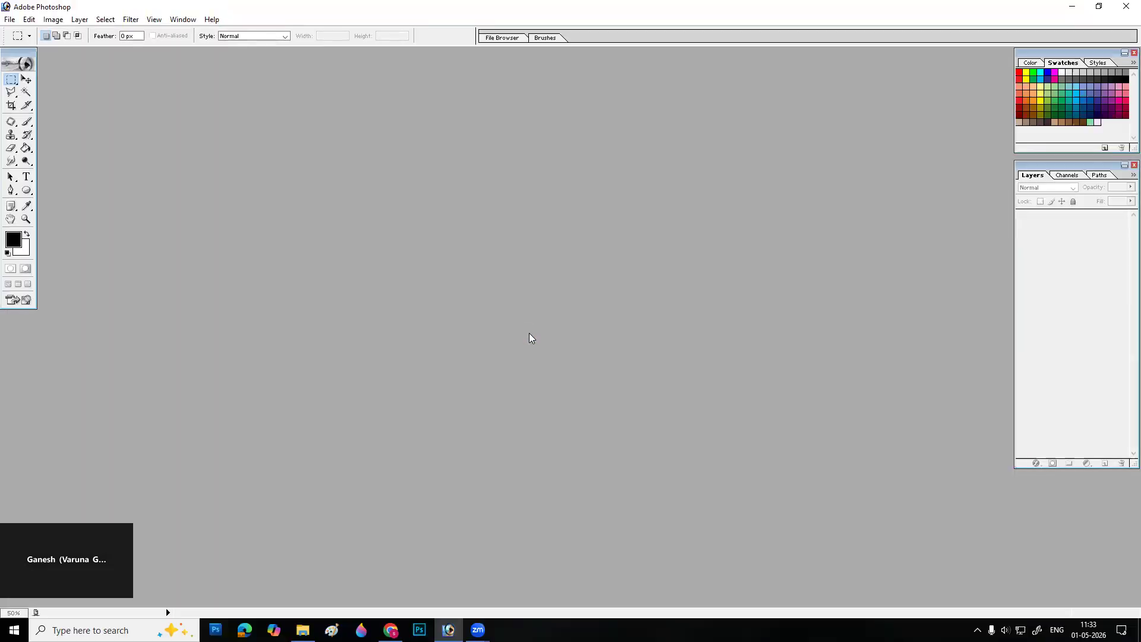
- Open the AiImageEnhancer version of "appa copy (1)" from File Explorer in Photoshop, view it full screen and close it
click(303, 630)
click(568, 271)
drag(478, 595, 561, 274)
key(f)
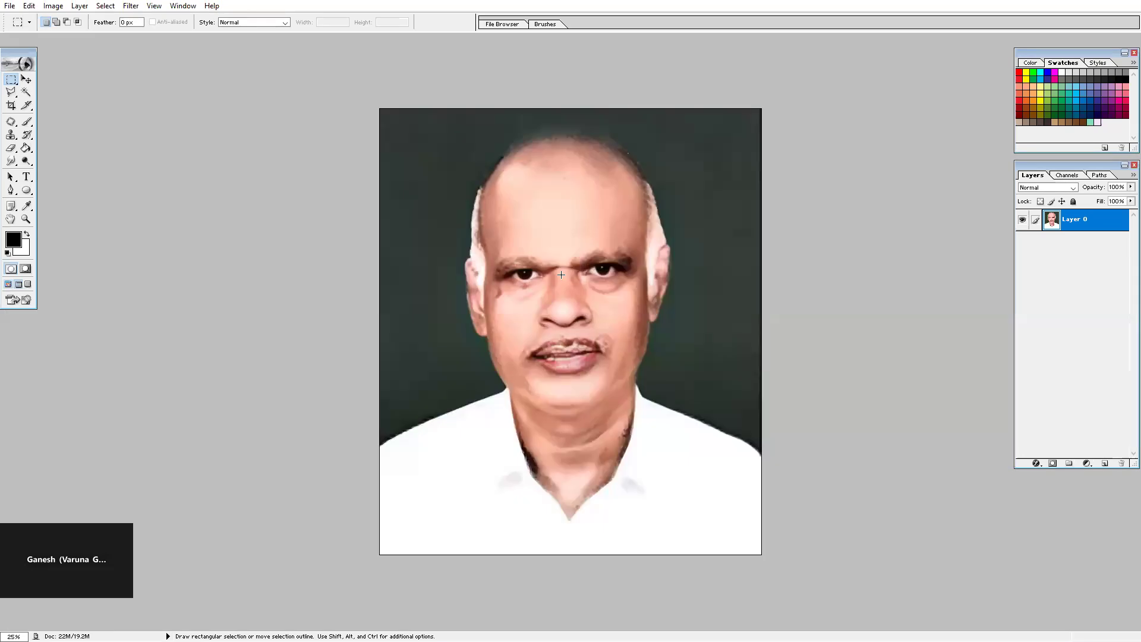
key(ctrl+w)
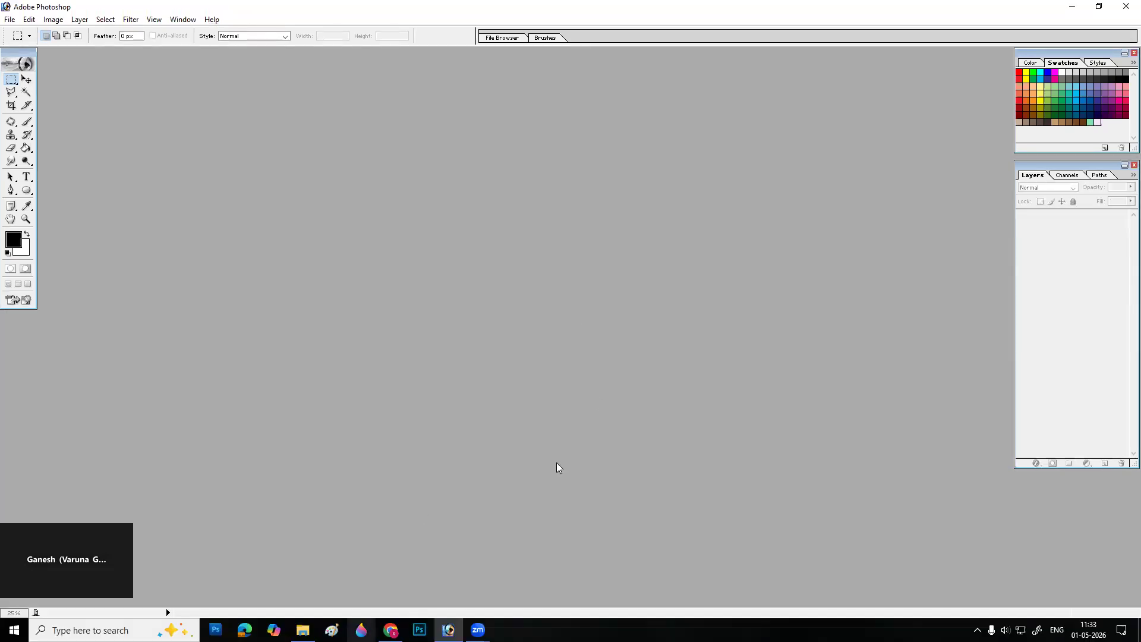
- Open the portrait 8df4ebfd-5be6-48fb-880a-cc586eb5b24d.png from the "my babies" folder on Local Disk (E:) and maximize its window
double_click(596, 398)
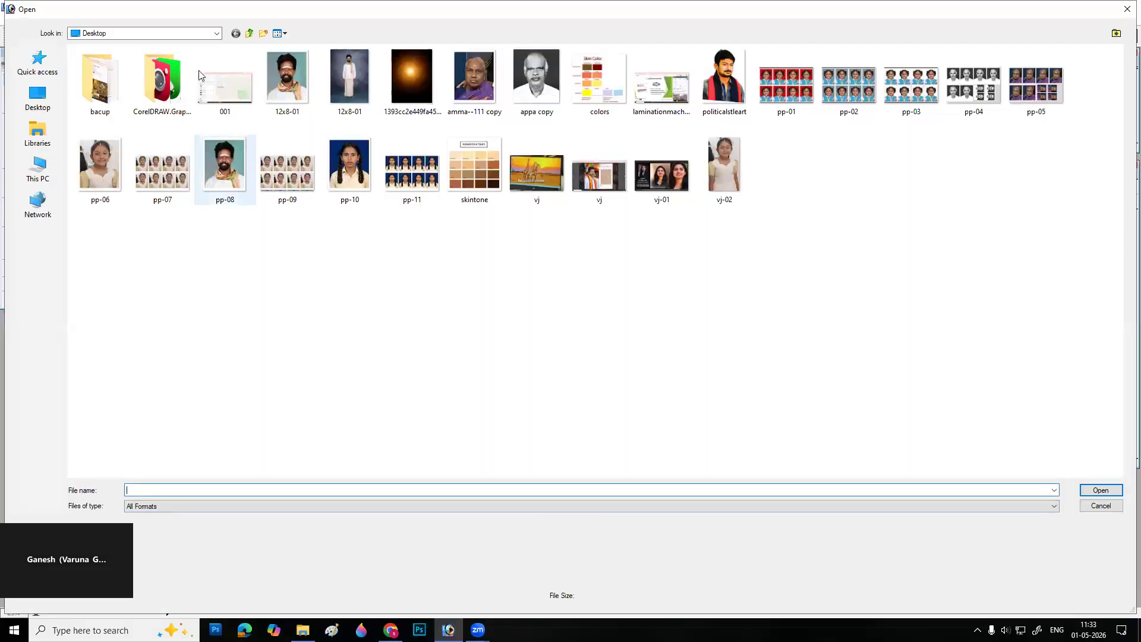
click(215, 35)
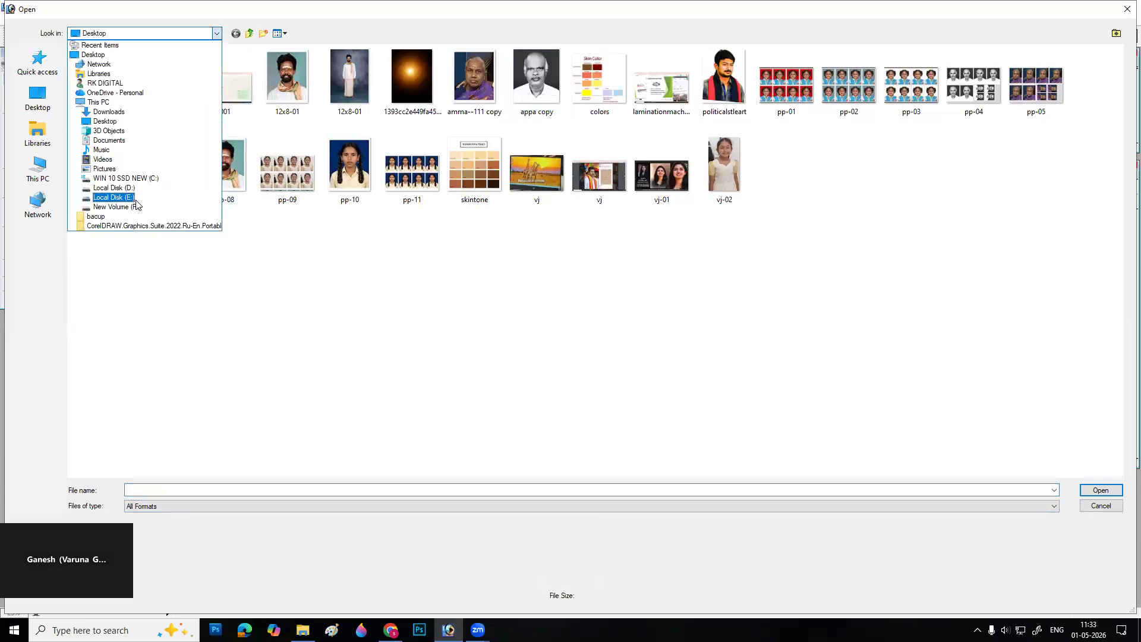
click(137, 198)
click(342, 108)
double_click(342, 108)
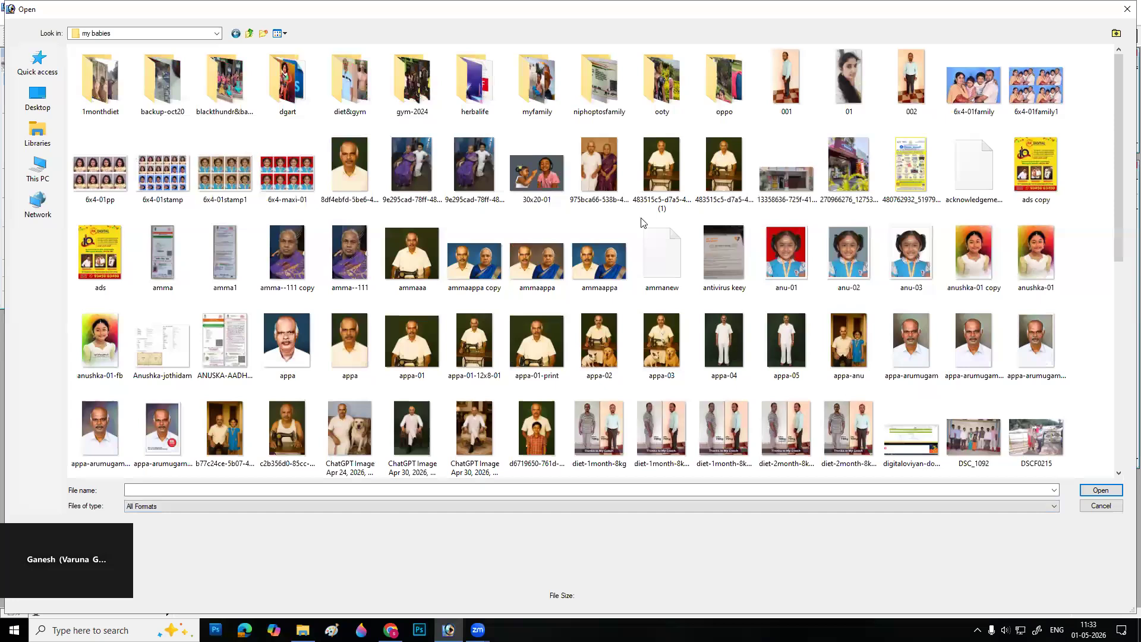
click(666, 186)
double_click(666, 185)
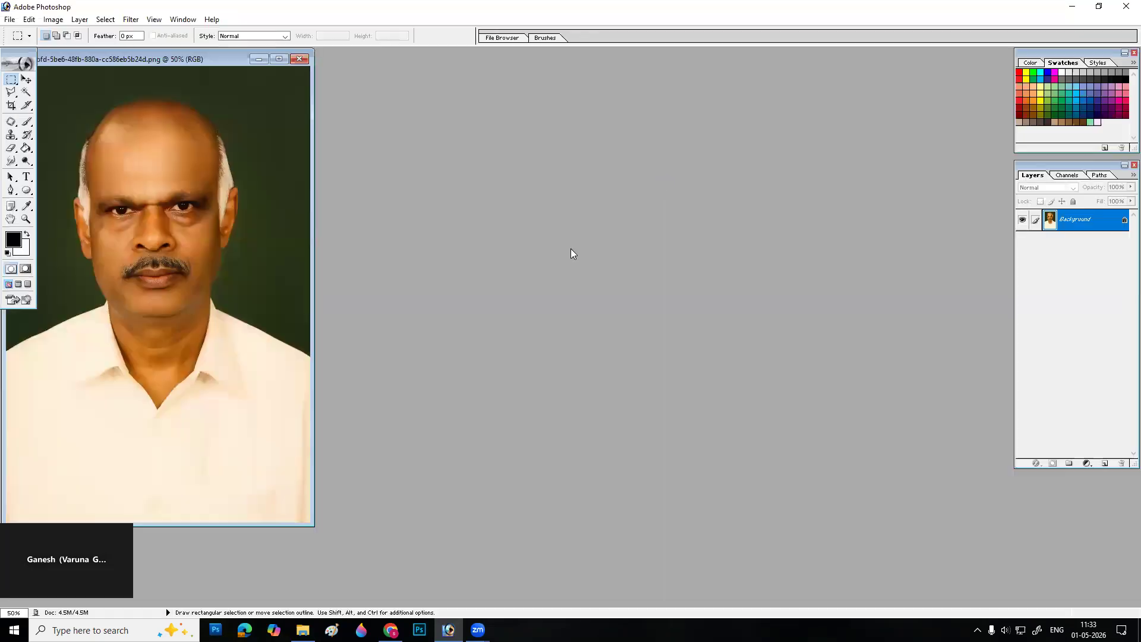
click(278, 58)
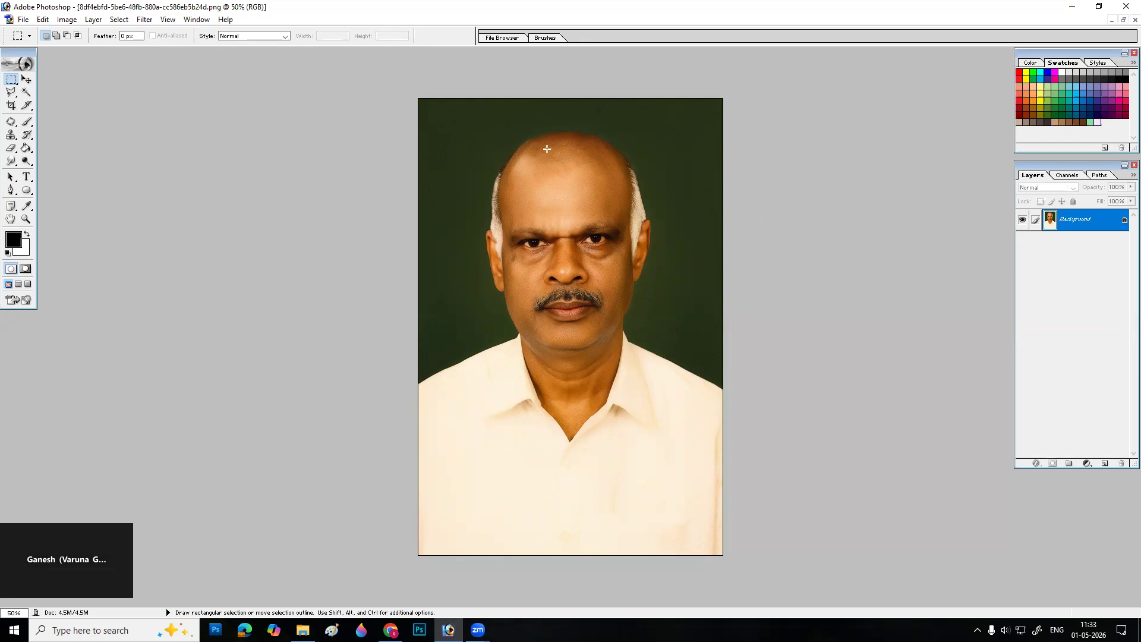
key(z)
click(612, 167)
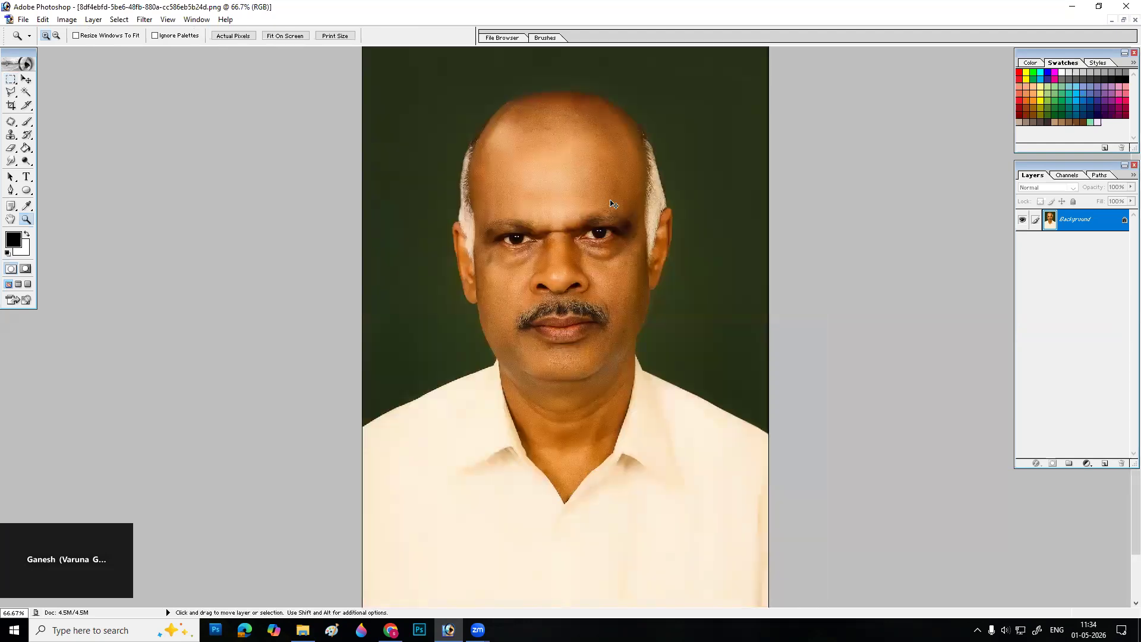
key(ctrl+minus)
key(ctrl+minus)
- Create a new blank document 8 inches wide and 12 inches high at 200 pixels/inch, shown in full-screen mode
key(ctrl+n)
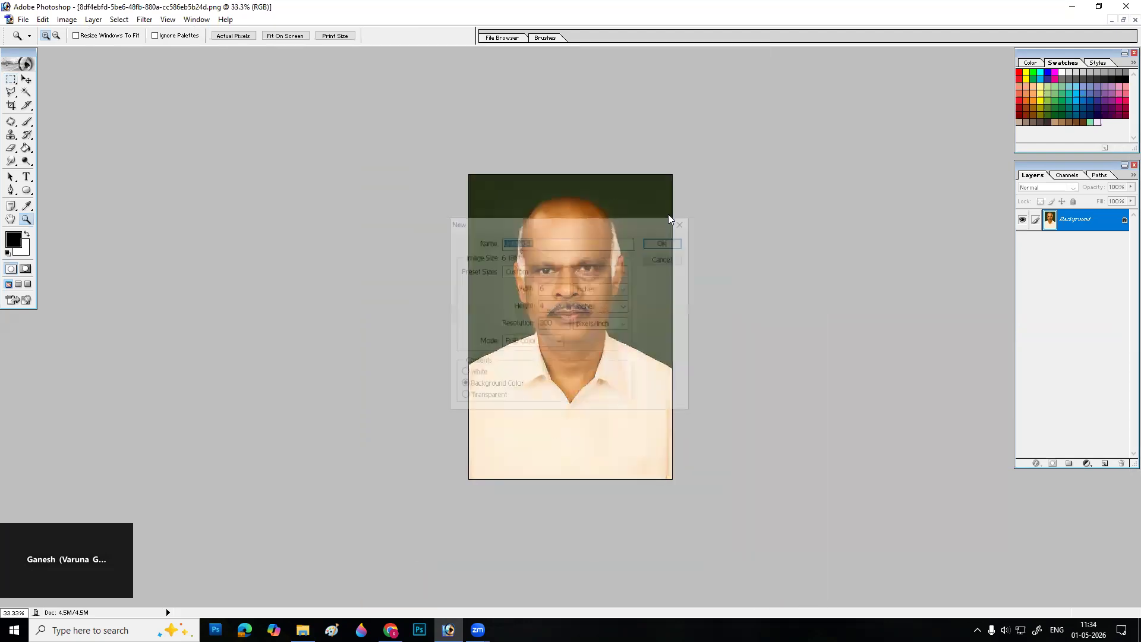
click(601, 271)
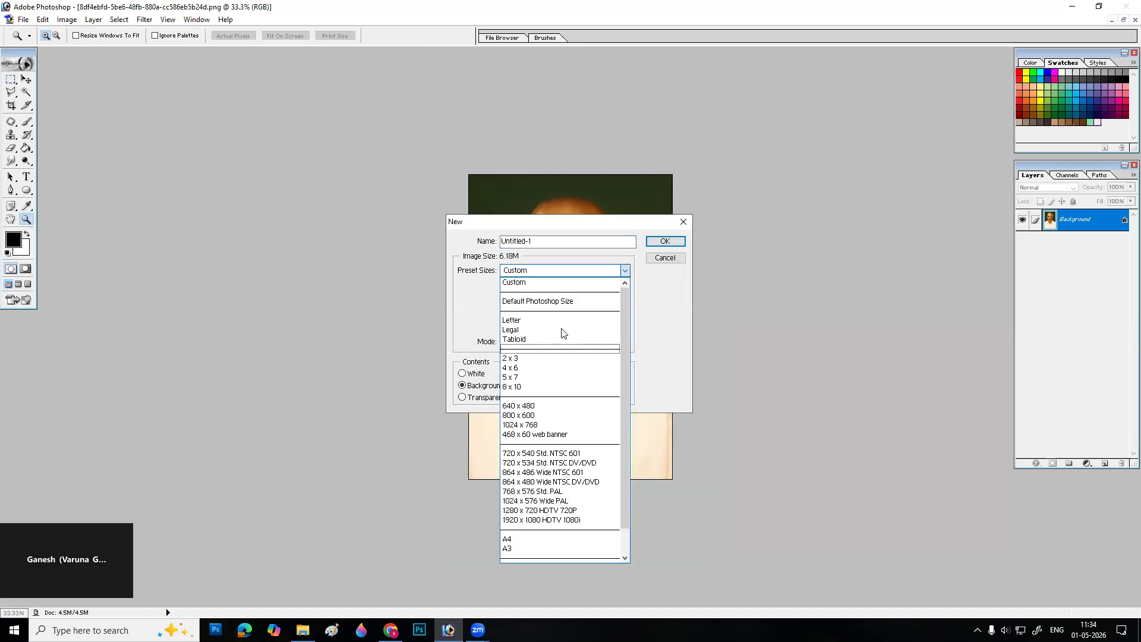
key(Escape)
key(Tab)
text(8)
key(Tab)
key(Tab)
text(12)
key(Tab)
key(Tab)
text(200)
key(Return)
key(f)
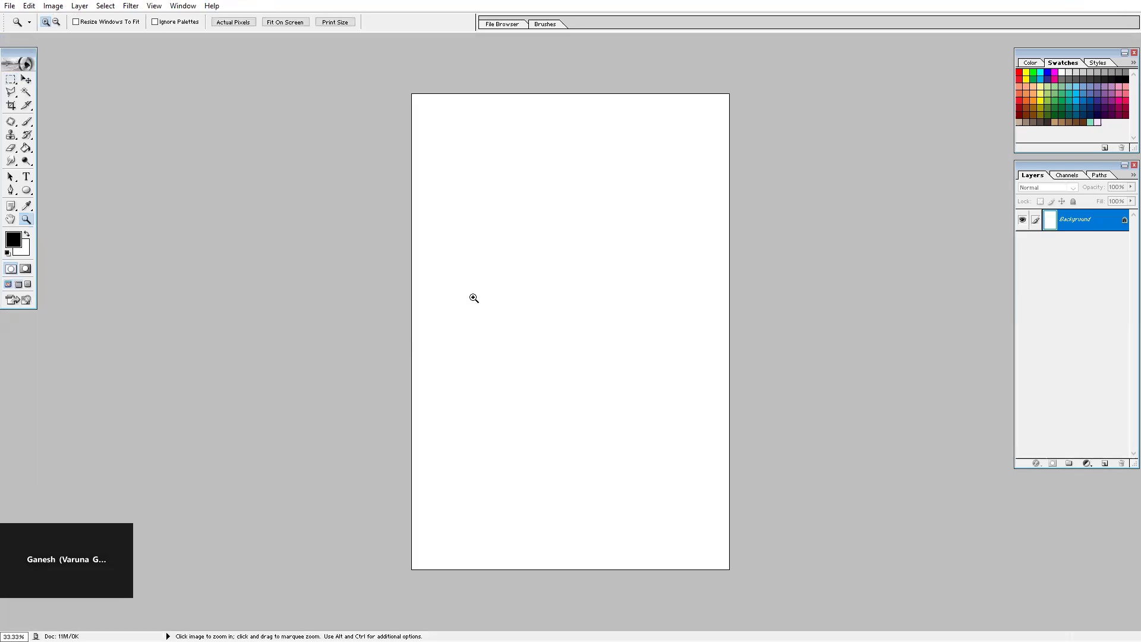
- Fill the blank document's background with the darker teal swatch after trying a lighter teal
click(1069, 85)
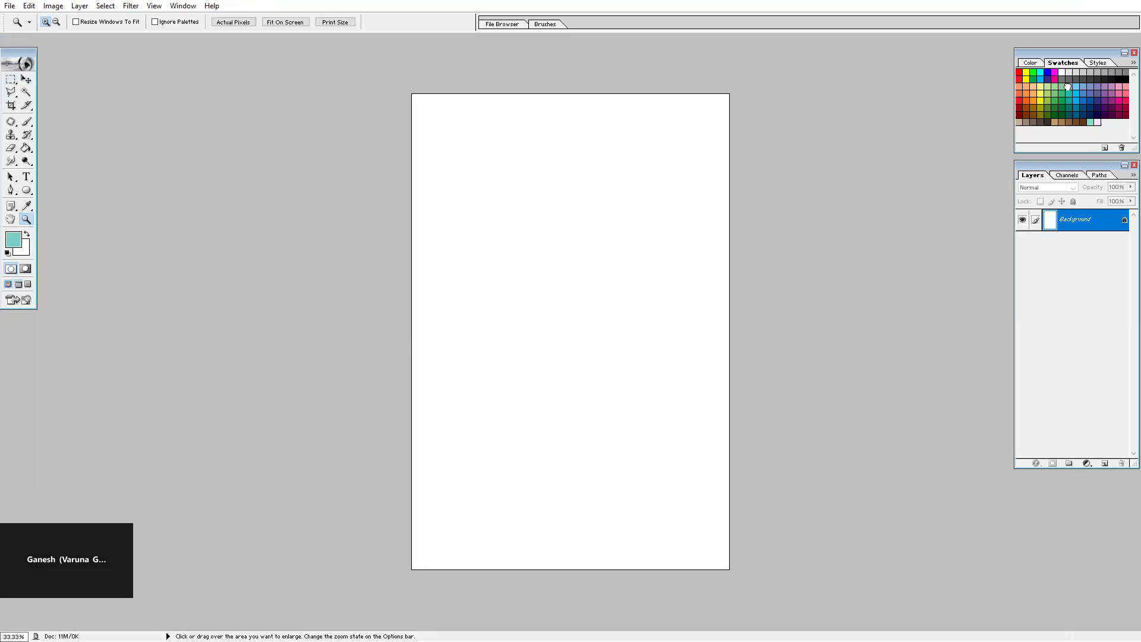
key(alt+BackSpace)
key(v)
click(1070, 95)
key(alt+BackSpace)
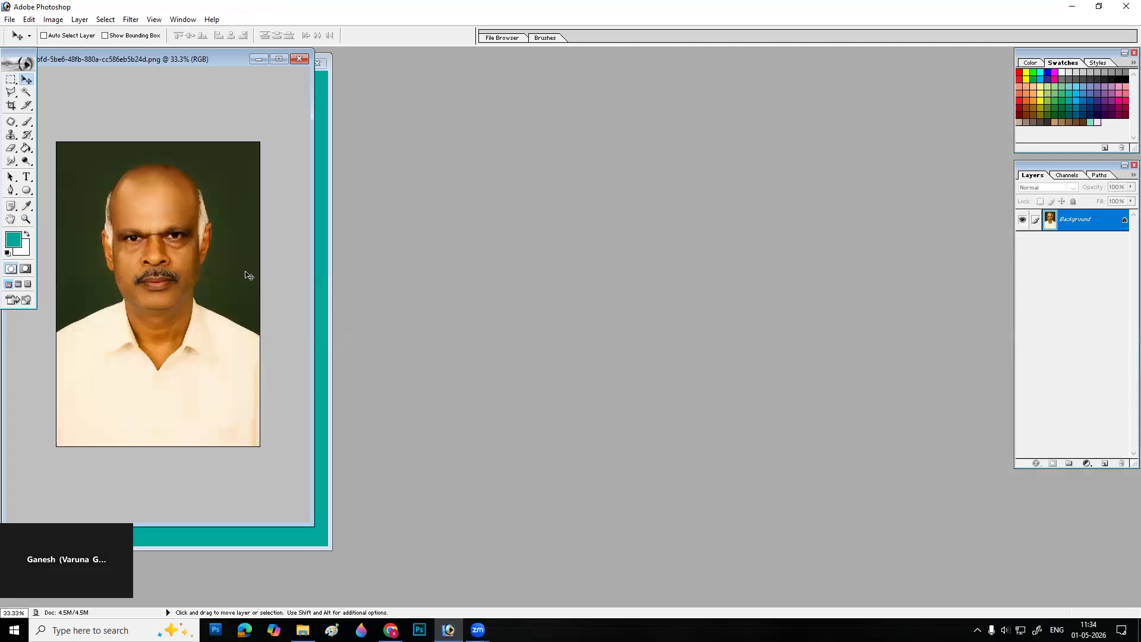
- Place the portrait's window beside the teal document and copy the portrait into that document with the Move tool
drag(216, 62, 573, 70)
drag(258, 241, 257, 240)
key(f)
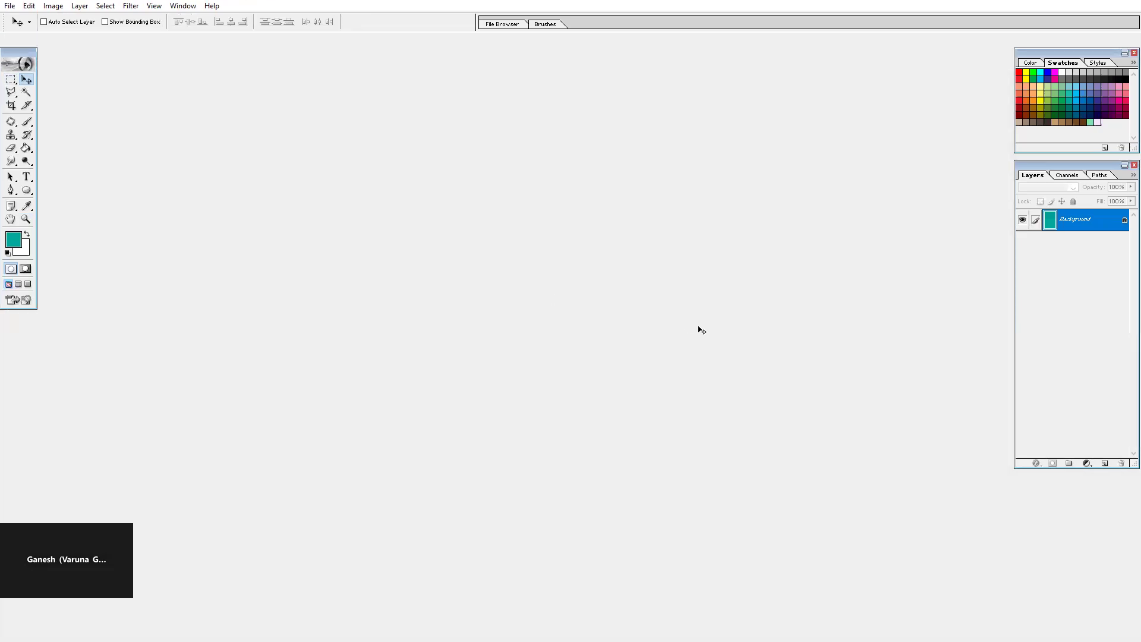
key(ctrl+z)
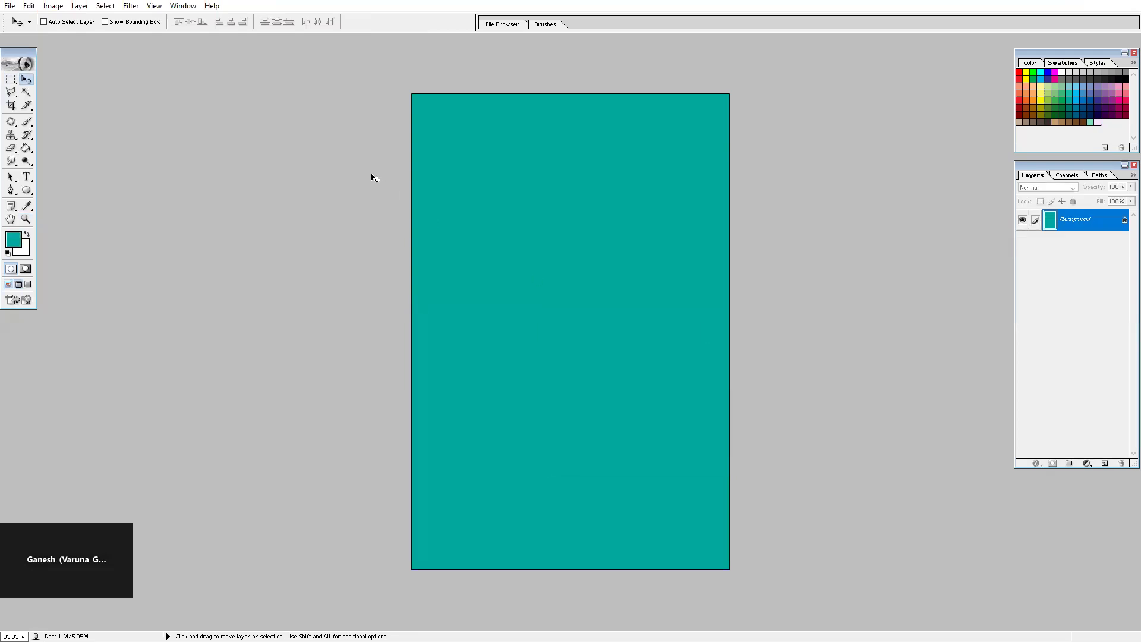
key(f)
key(f)
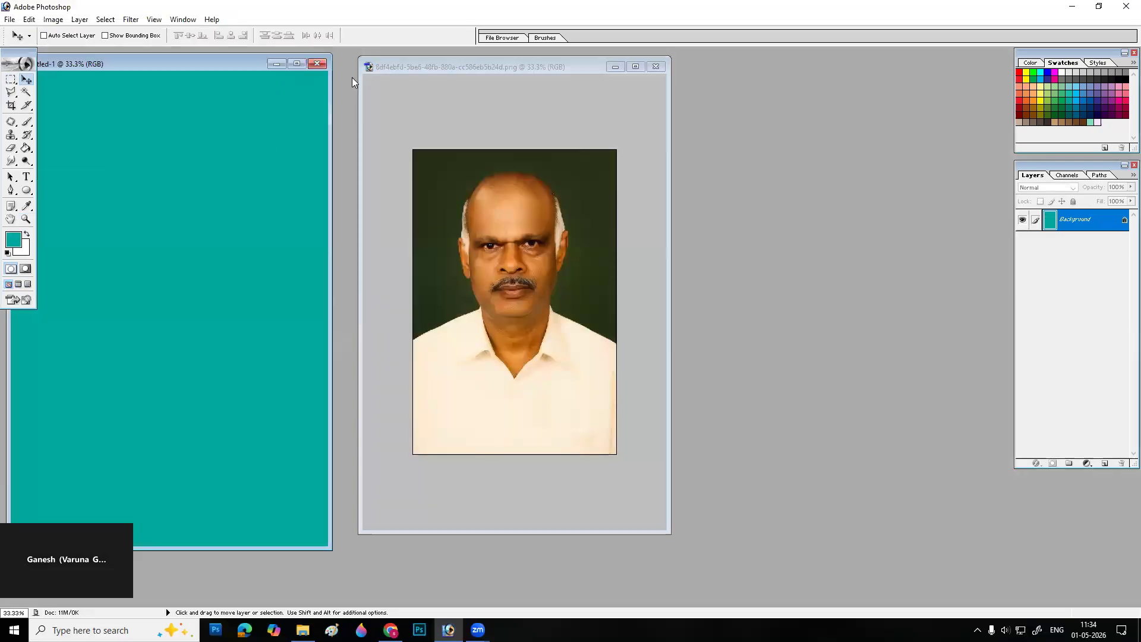
click(496, 201)
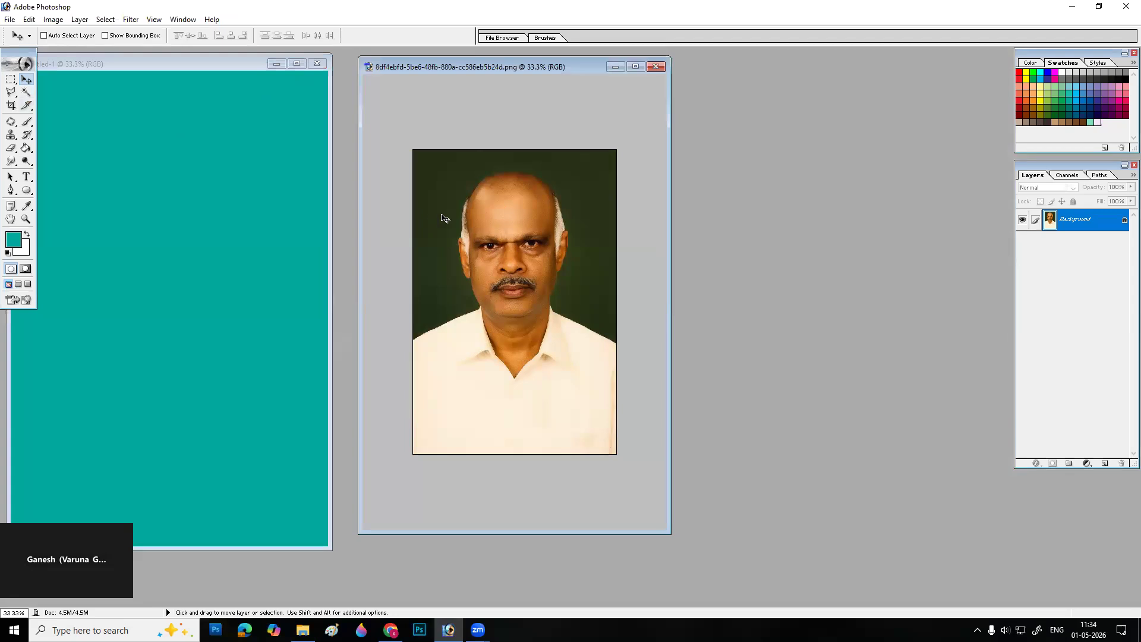
drag(411, 220, 238, 215)
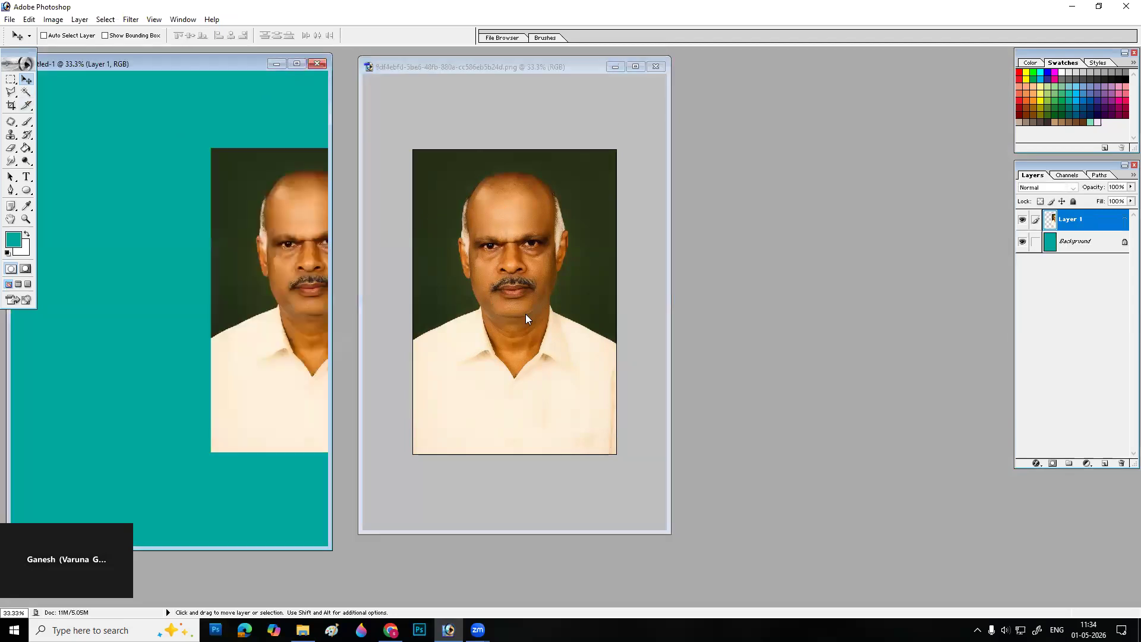
- Close the source portrait, maximize the teal document and center the copied portrait on the canvas
click(551, 186)
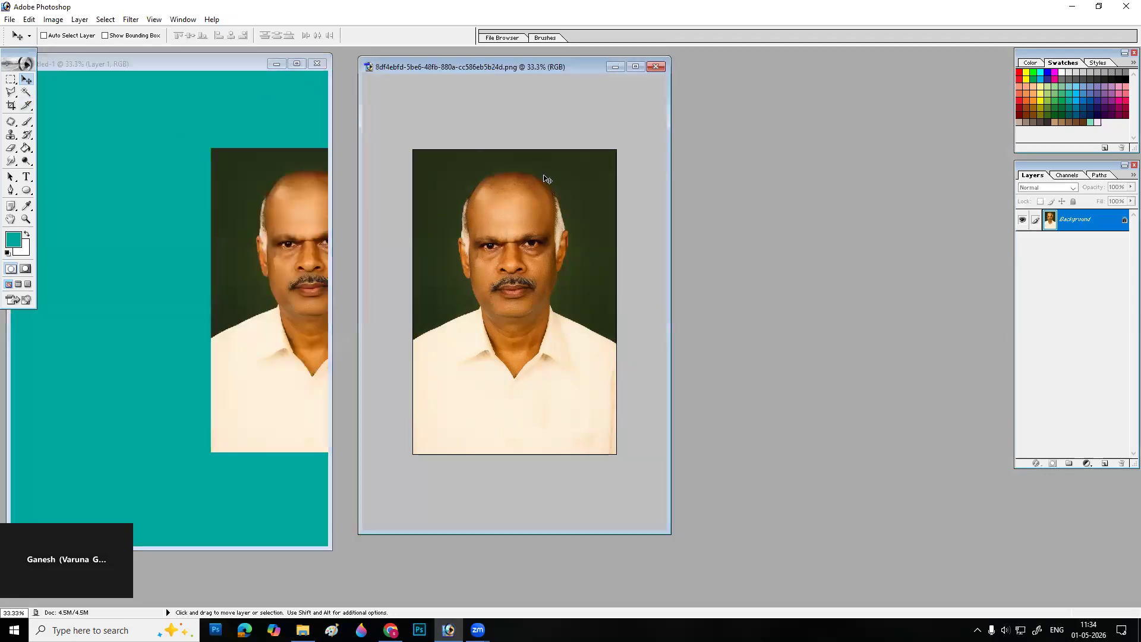
key(ctrl+w)
click(297, 64)
right_click(678, 267)
click(707, 273)
drag(659, 289, 514, 256)
- Zoom in to 300% and trace the shirt's shoulder edge on the image's left with the Pen tool, up to the collar tip
key(z)
drag(531, 294, 581, 321)
key(ctrl+minus)
key(ctrl+minus)
key(ctrl+minus)
key(ctrl+minus)
key(ctrl+minus)
key(ctrl+minus)
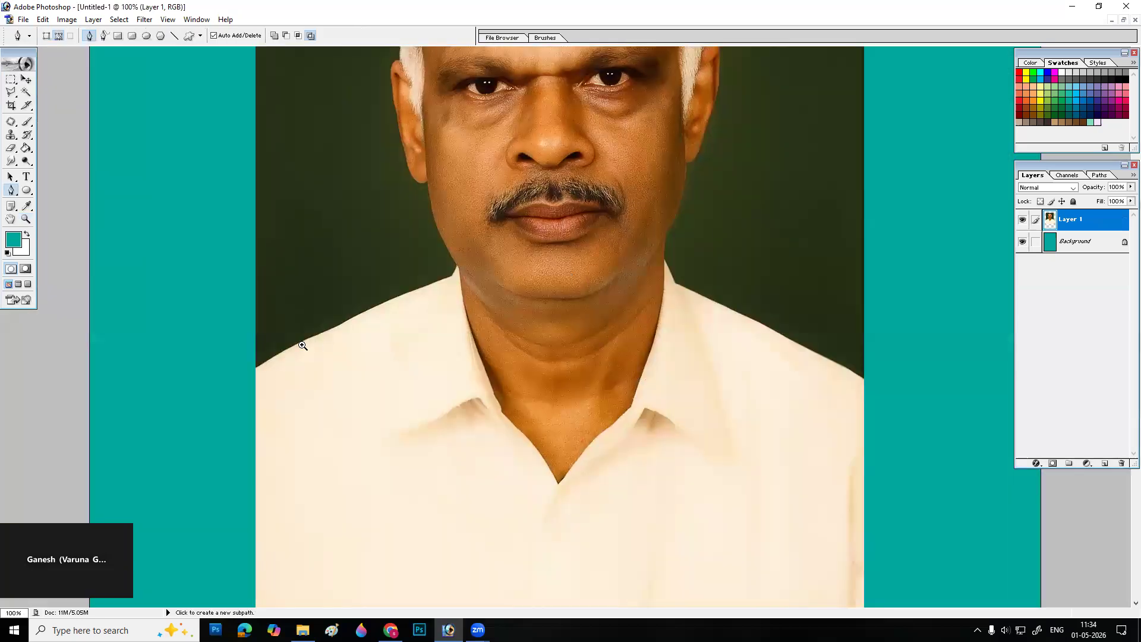
click(291, 340)
click(411, 331)
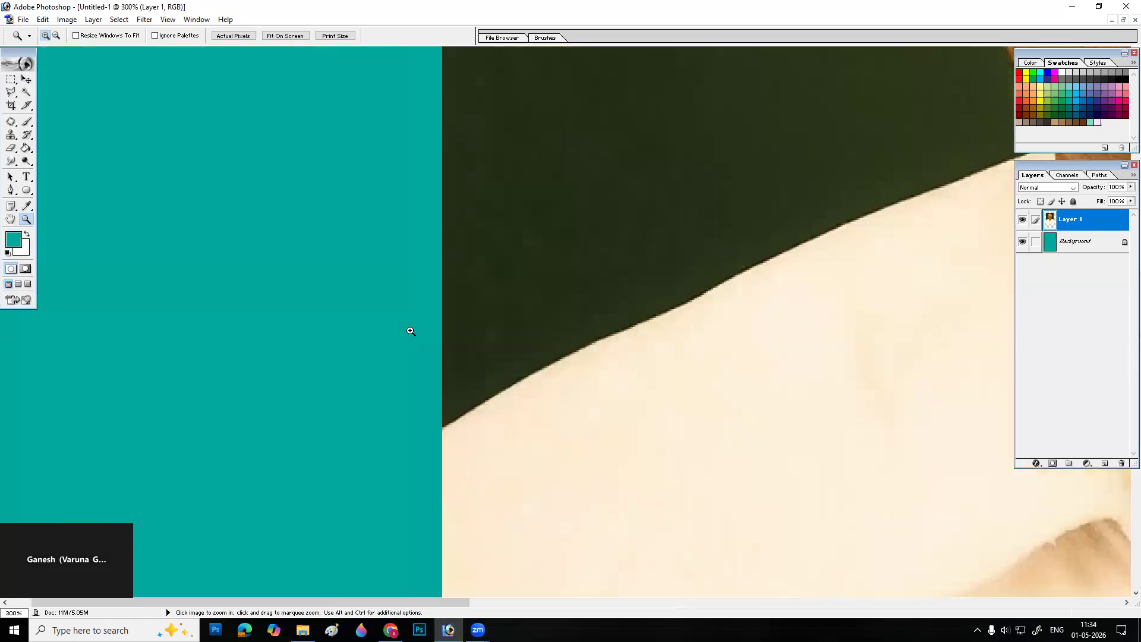
key(p)
click(436, 430)
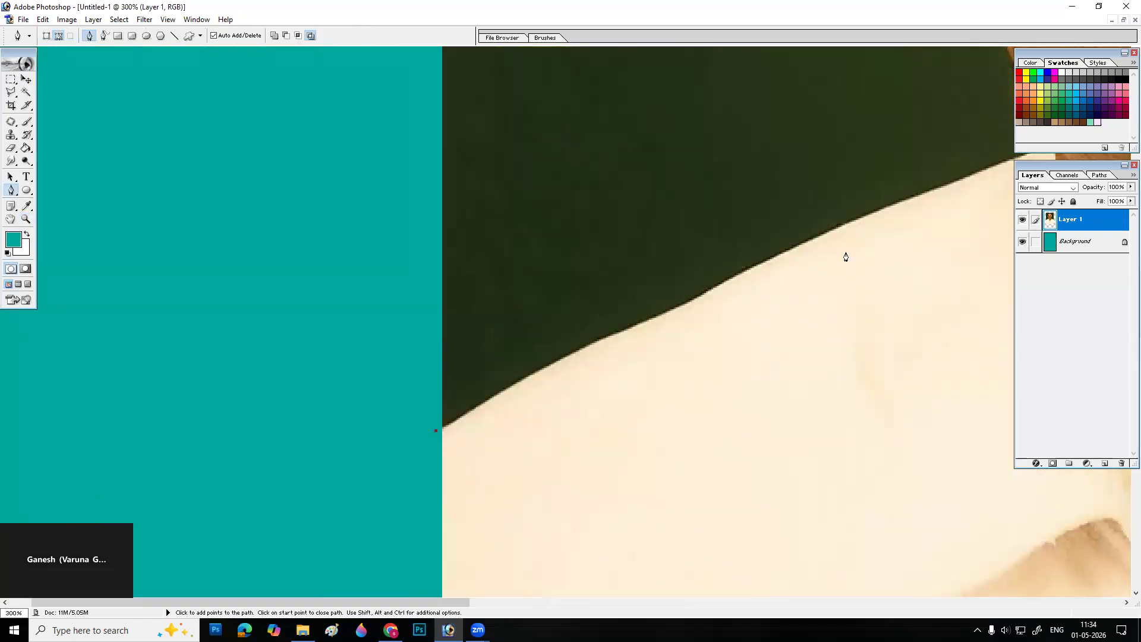
click(776, 263)
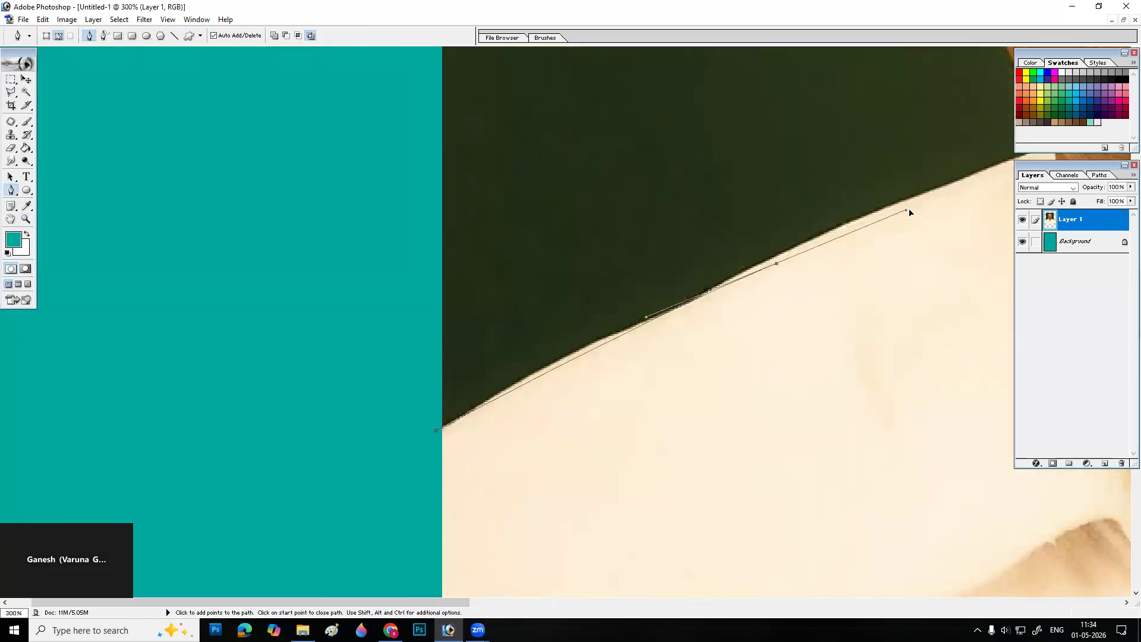
click(935, 193)
drag(952, 187, 663, 305)
click(742, 272)
click(759, 240)
- Continue the pen path from the collar tip along the jaw and cheek edge up to the earlobe
drag(719, 237, 649, 404)
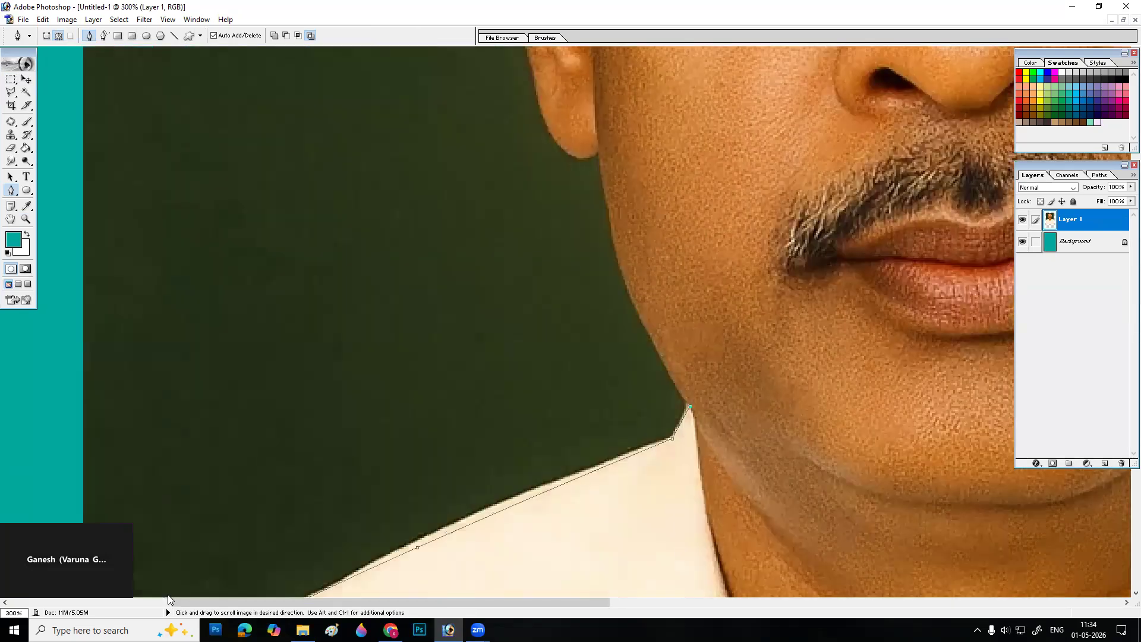
drag(521, 253, 432, 307)
drag(519, 262, 511, 213)
click(510, 204)
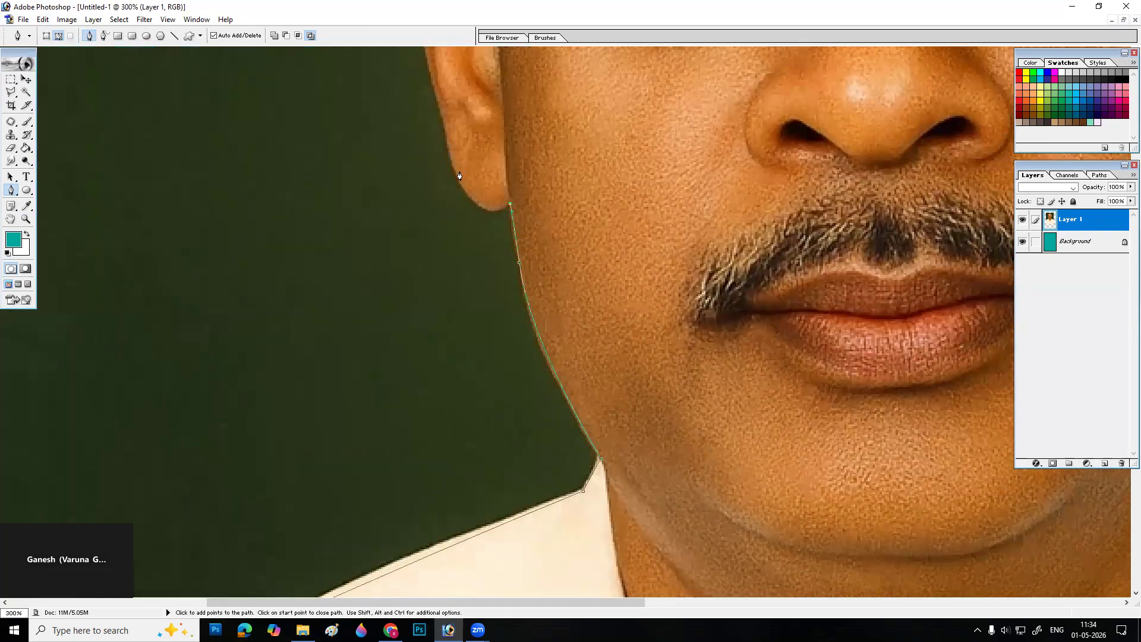
- Continue the pen path around the earlobe and along the ear's outer edge to where its top meets the white hair
drag(419, 83, 470, 326)
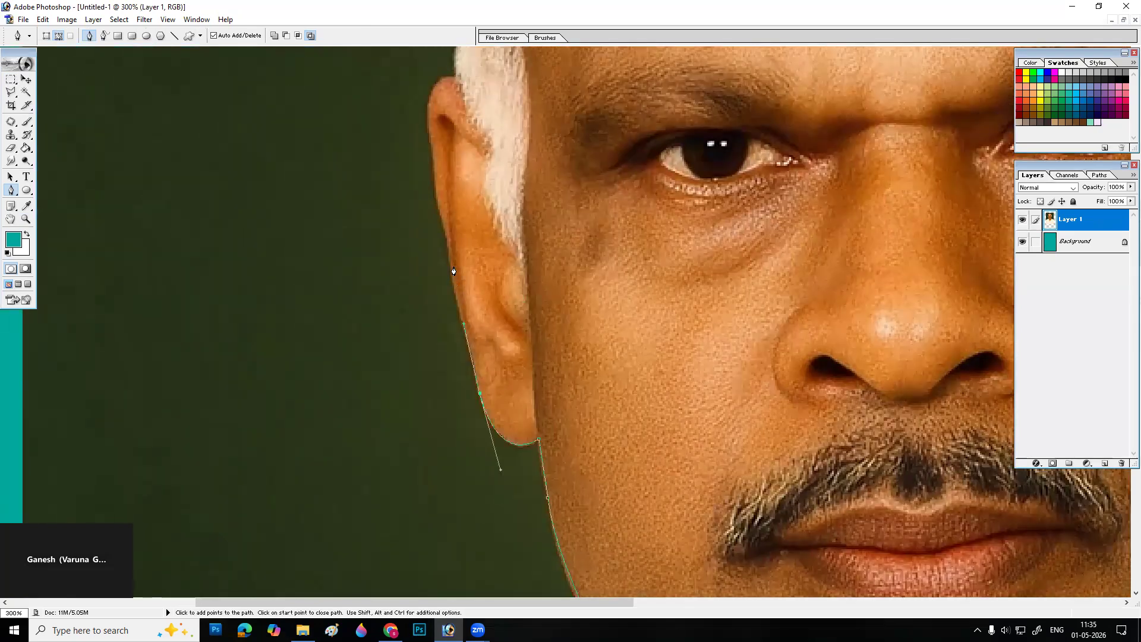
click(448, 236)
drag(444, 141, 450, 208)
click(442, 238)
click(439, 214)
click(432, 184)
drag(461, 146, 485, 145)
click(461, 88)
drag(464, 276, 441, 452)
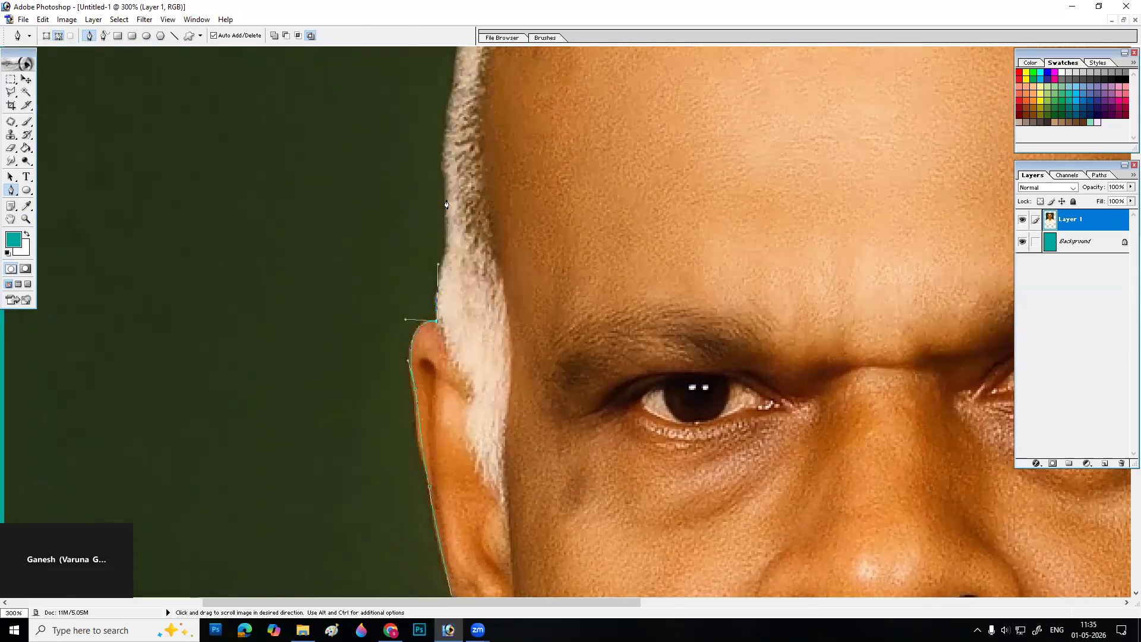
- Continue the pen path up the outer edge of the white hair, past its upper end, to where the bald crown begins
drag(446, 194, 442, 146)
drag(479, 107, 461, 273)
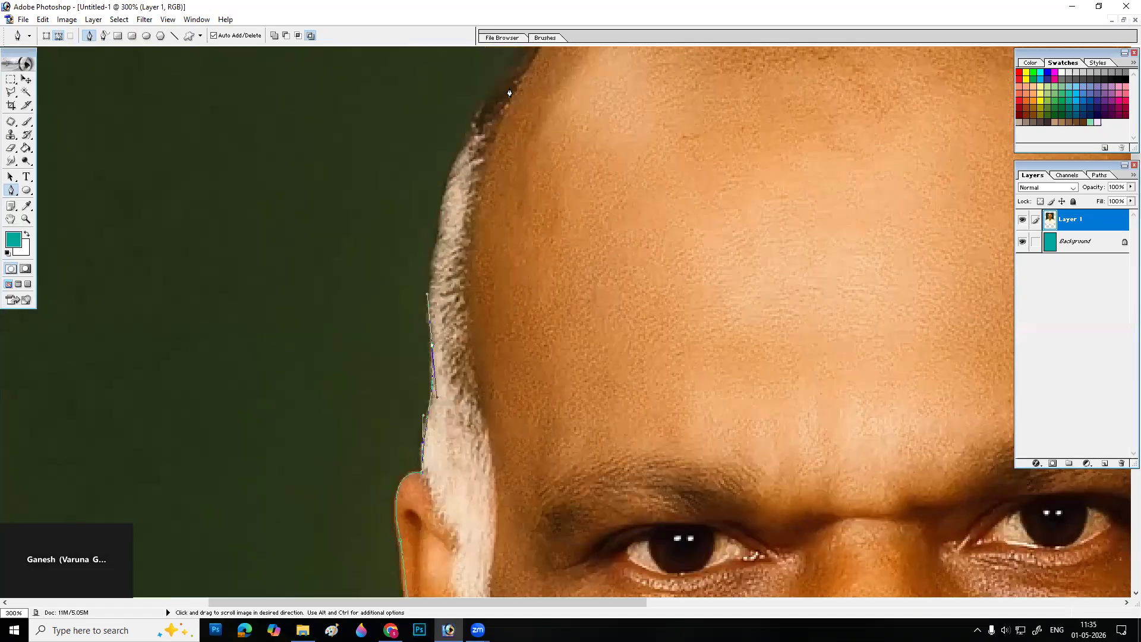
drag(473, 209, 454, 244)
drag(450, 213, 465, 169)
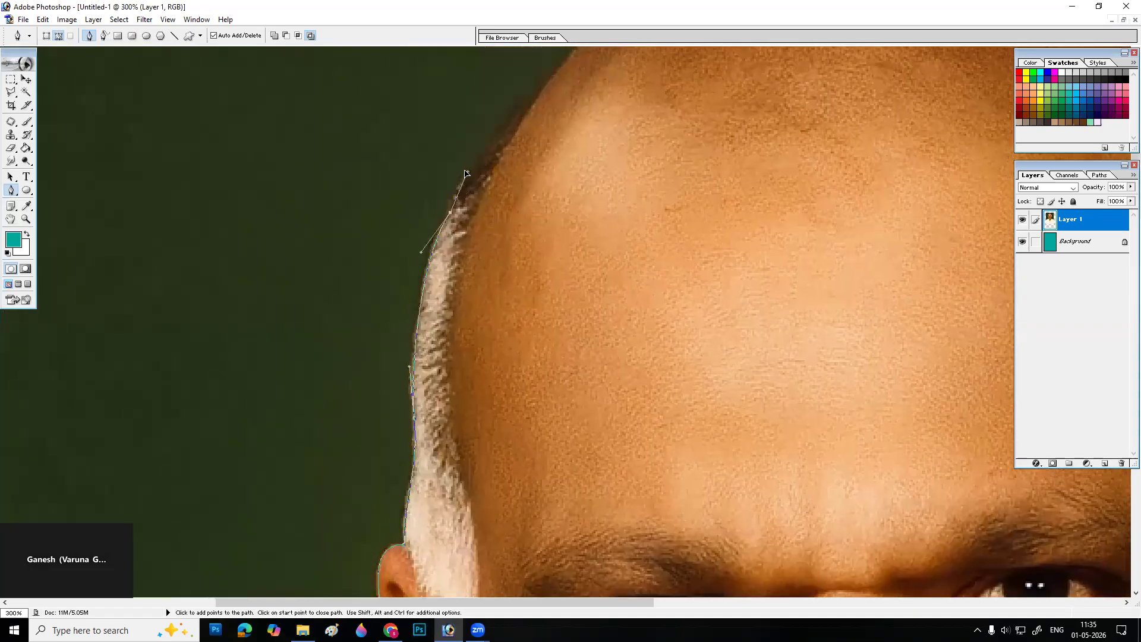
drag(553, 84, 532, 164)
- Continue the pen path over the top of the bald head to the start of the white hair on the other side
scroll(660, 125, right, 5)
drag(738, 131, 772, 144)
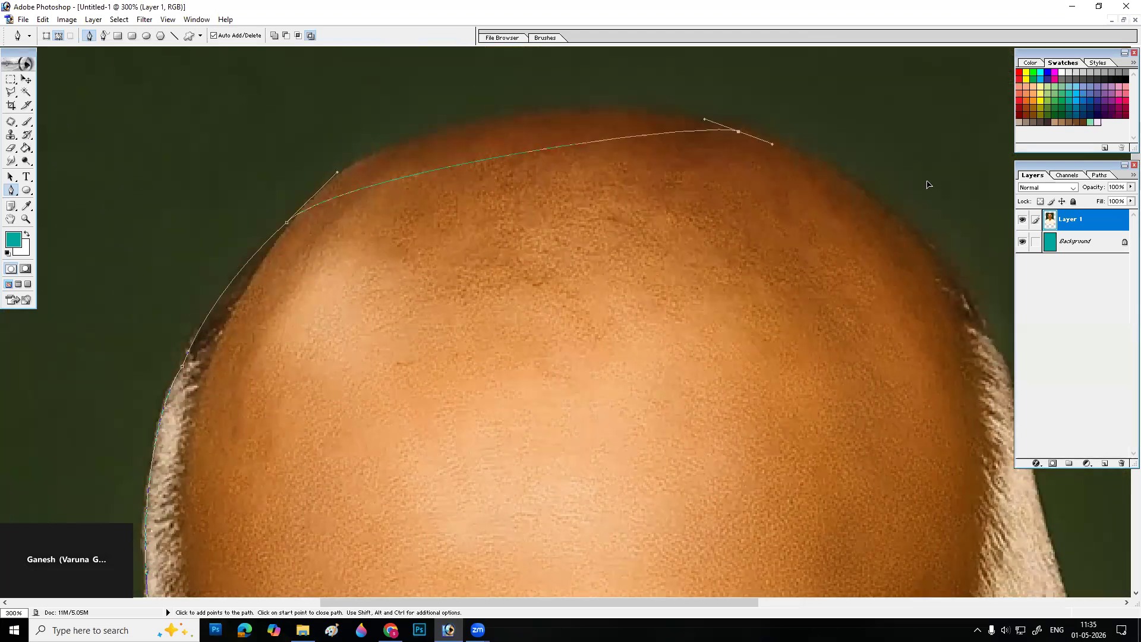
drag(961, 197, 324, 127)
drag(406, 159, 438, 205)
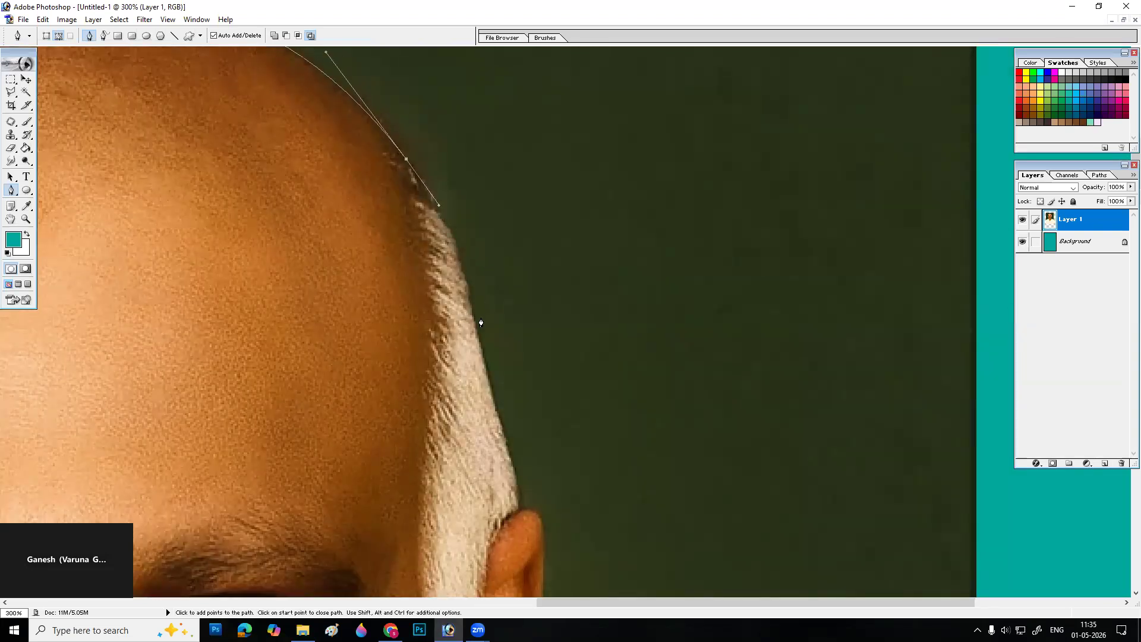
- Continue the pen path down the white hair's edge and around the second ear to below its earlobe
click(478, 334)
click(498, 428)
drag(523, 496, 468, 308)
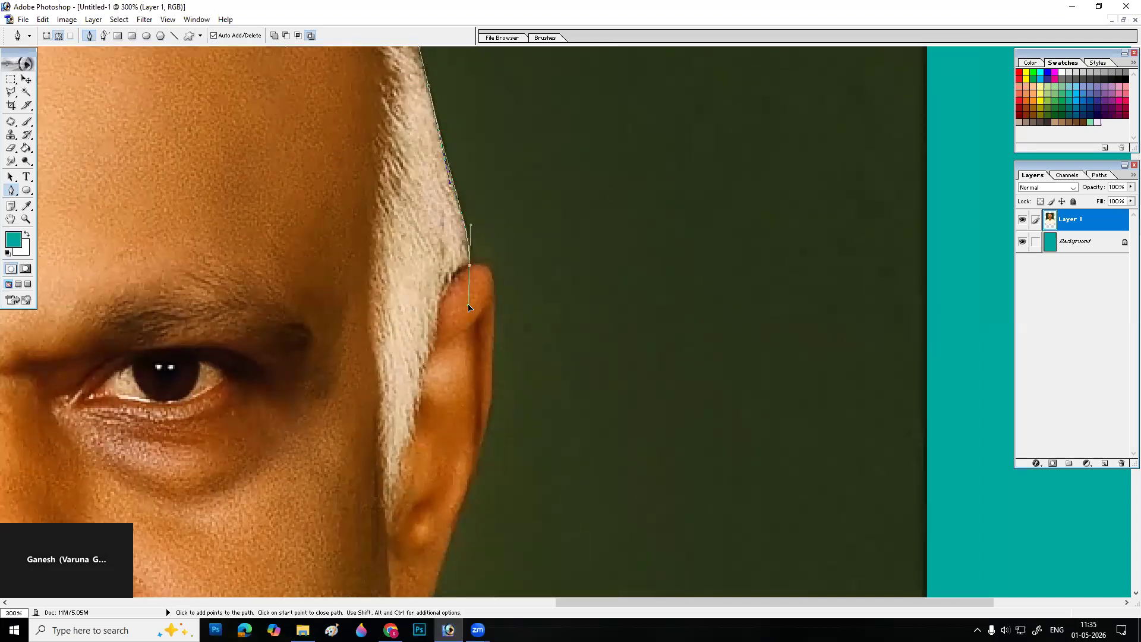
drag(497, 357, 512, 271)
click(481, 382)
drag(481, 383, 594, 201)
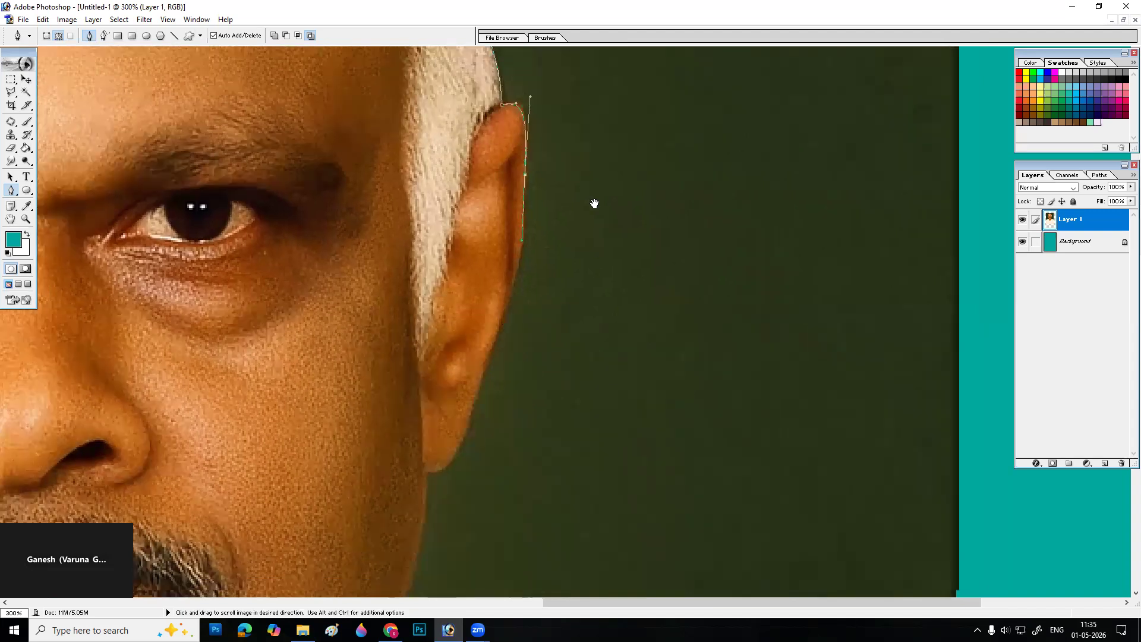
drag(556, 284, 566, 272)
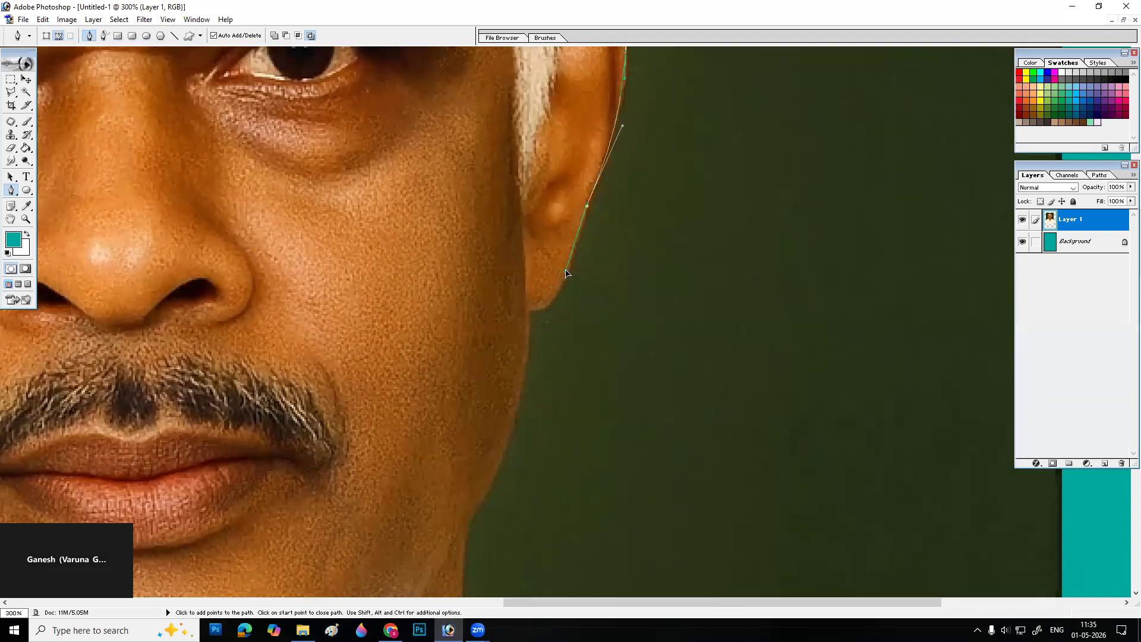
drag(526, 308, 522, 348)
- Continue the pen path along the jaw, neck, collar and shoulder, ending just beyond the photo's edge on the teal canvas
scroll(548, 243, down, 5)
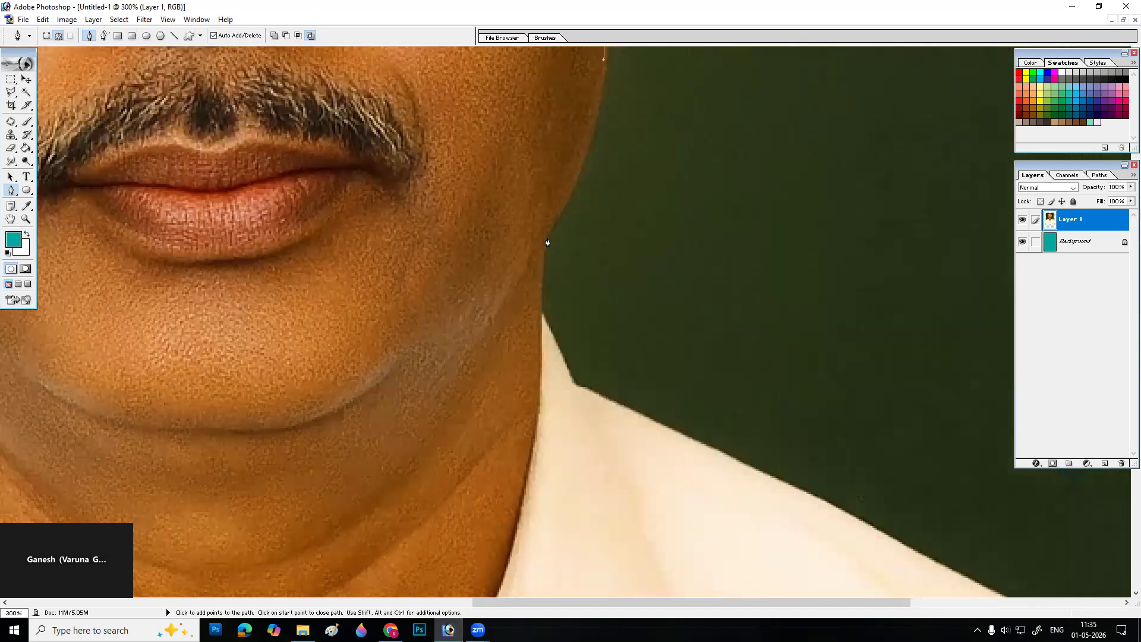
drag(547, 238, 547, 337)
click(574, 394)
scroll(574, 394, down, 5)
scroll(574, 394, right, 6)
click(760, 355)
click(839, 371)
- Run the path outside the photo around the dark green background and convert it into a selection
key(ctrl+minus)
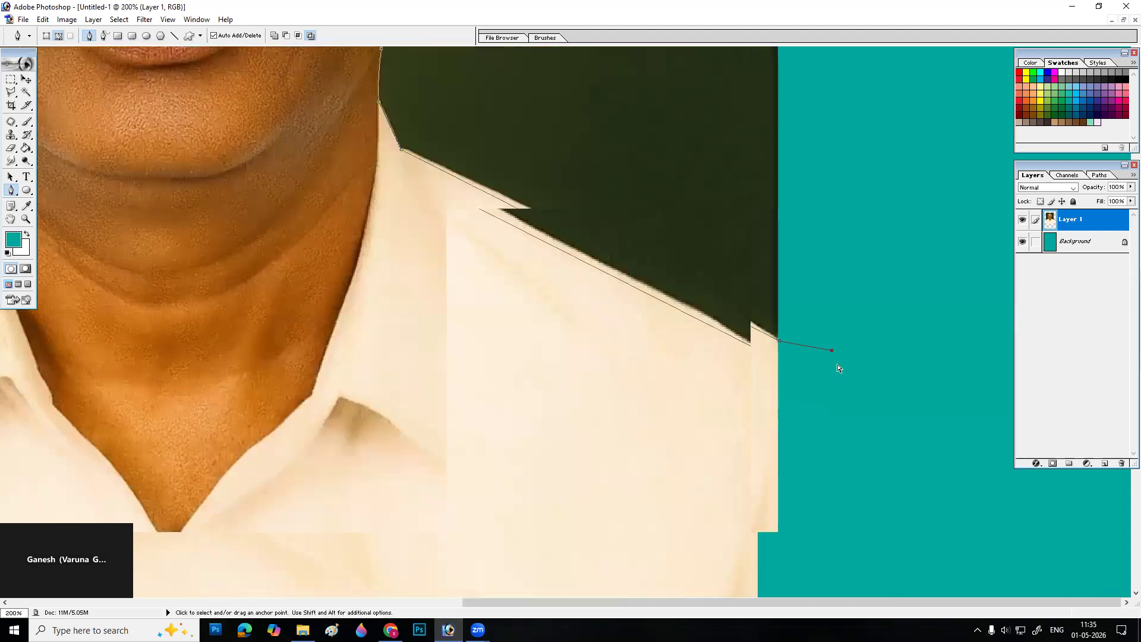
key(ctrl+0)
click(743, 80)
click(394, 96)
click(385, 362)
key(ctrl+Return)
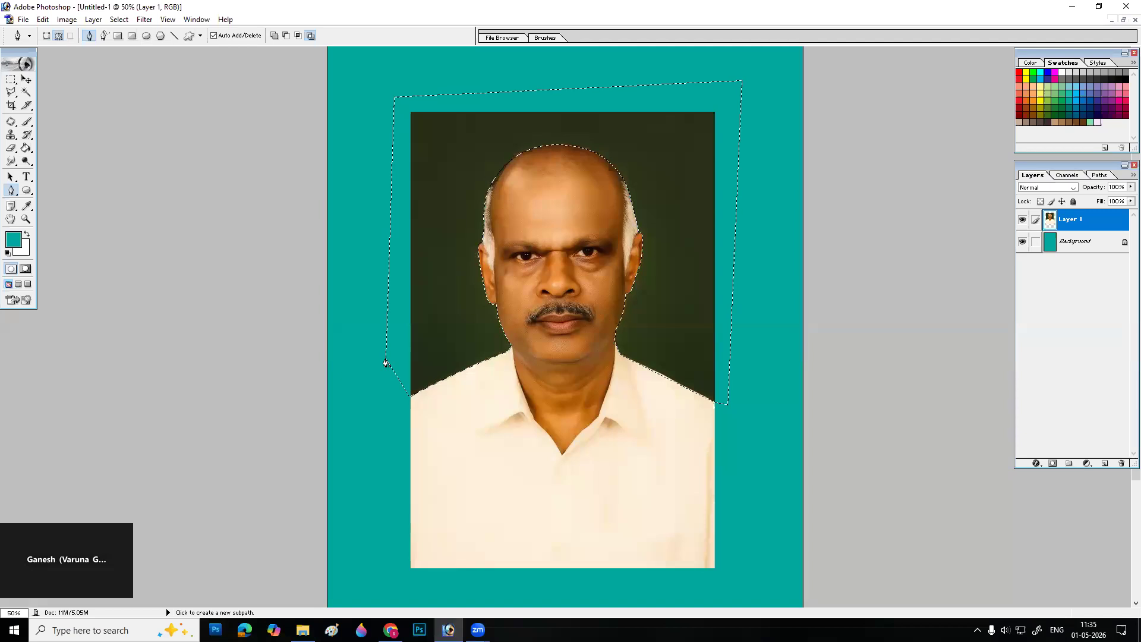
- Feather the selection, delete the dark green background from the portrait layer and deselect
key(m)
right_click(675, 244)
click(699, 258)
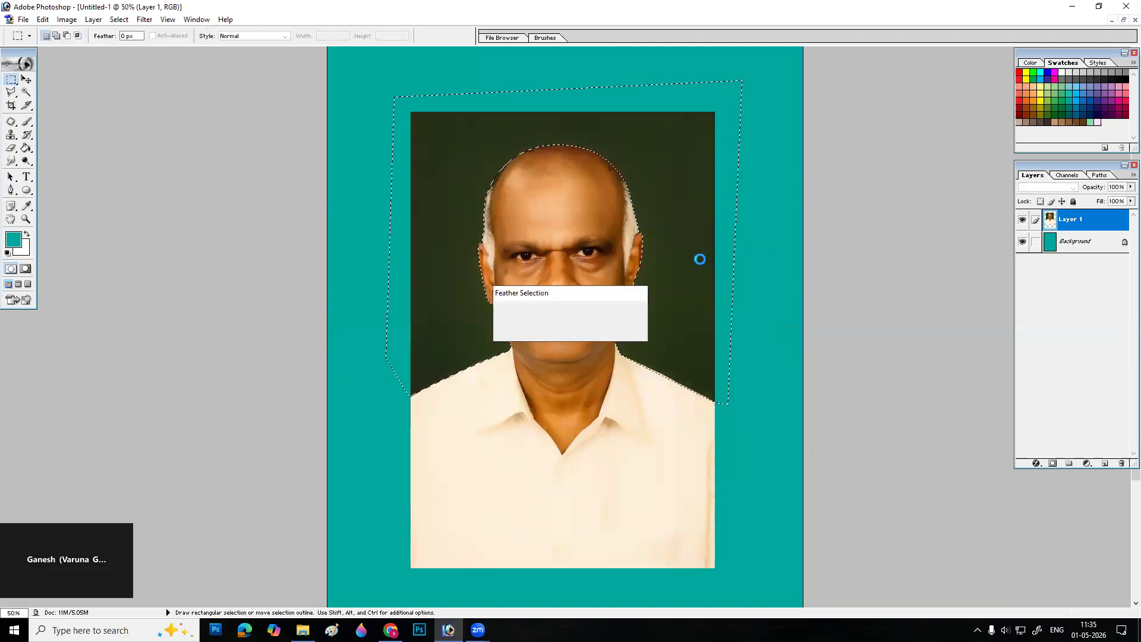
key(Return)
key(Delete)
key(ctrl+d)
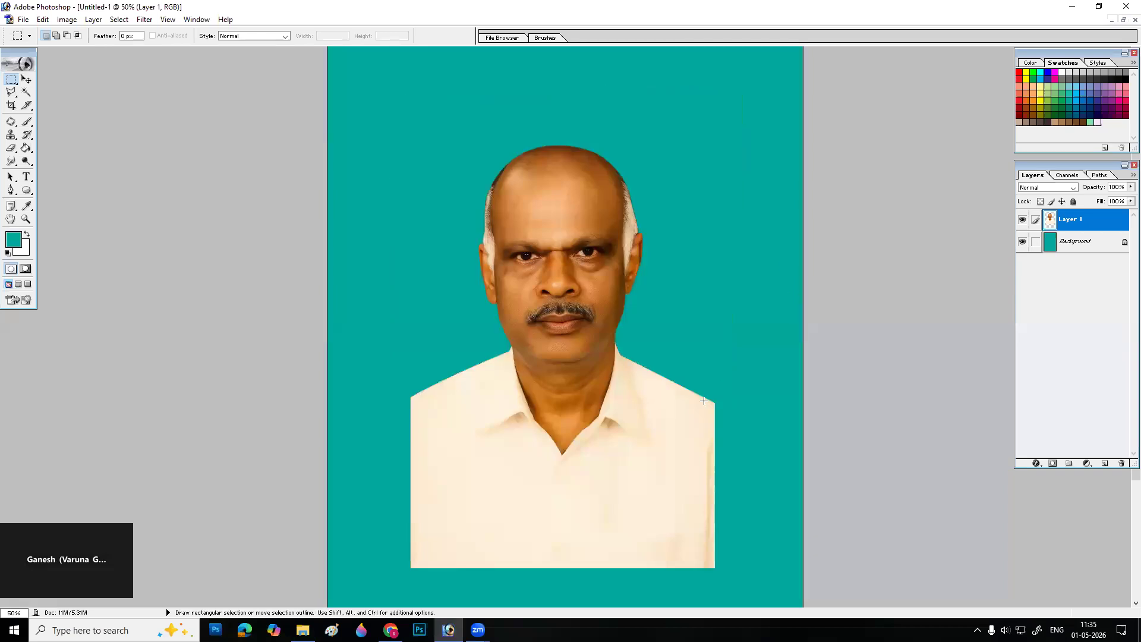
- Examine the cut-out edge along the jaw and neck up close, and view the whole canvas
key(z)
drag(583, 305, 636, 334)
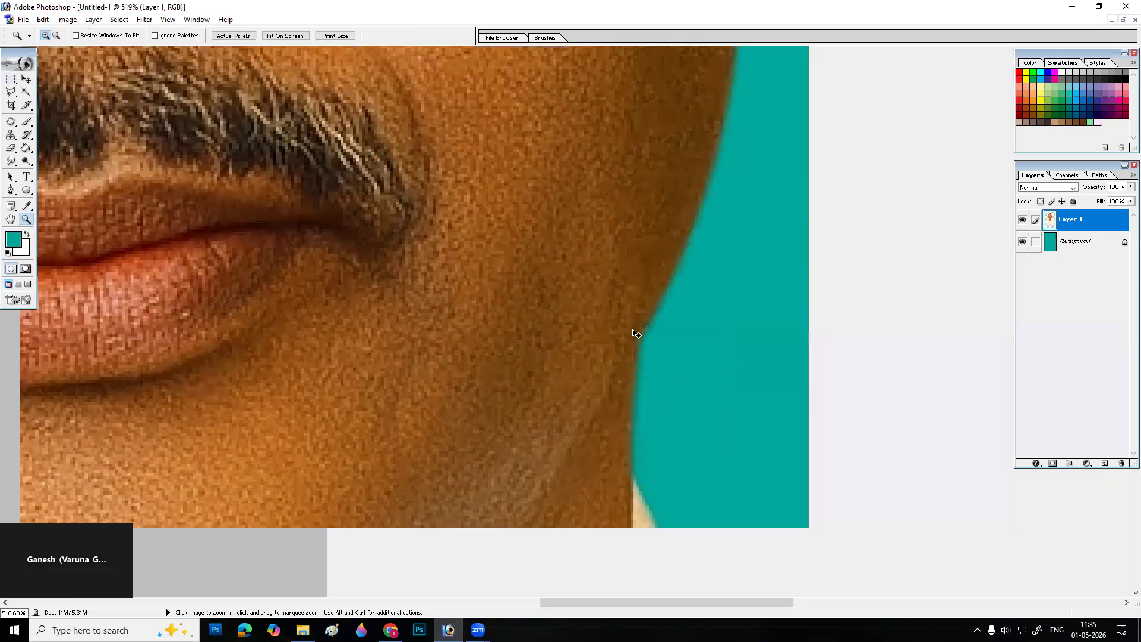
key(ctrl+minus)
key(ctrl+minus)
key(ctrl+minus)
key(ctrl+minus)
key(ctrl+minus)
key(ctrl+minus)
key(ctrl+minus)
key(ctrl+minus)
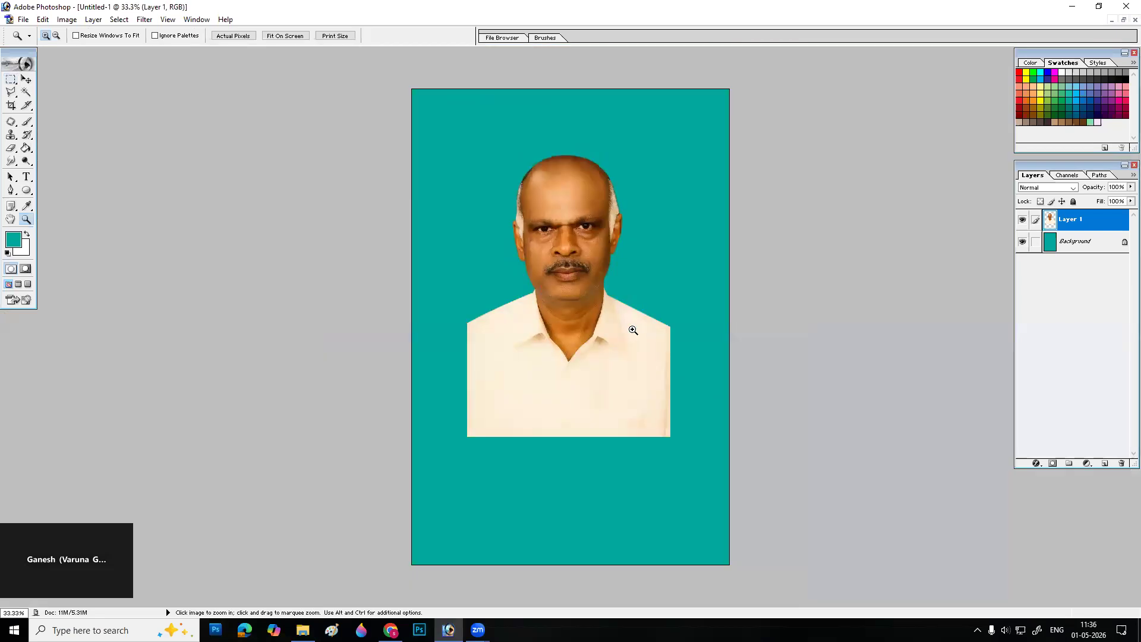
- Create a new 4 x 6 inch RGB document at 200 pixels/inch and show it in full-screen view
key(ctrl+n)
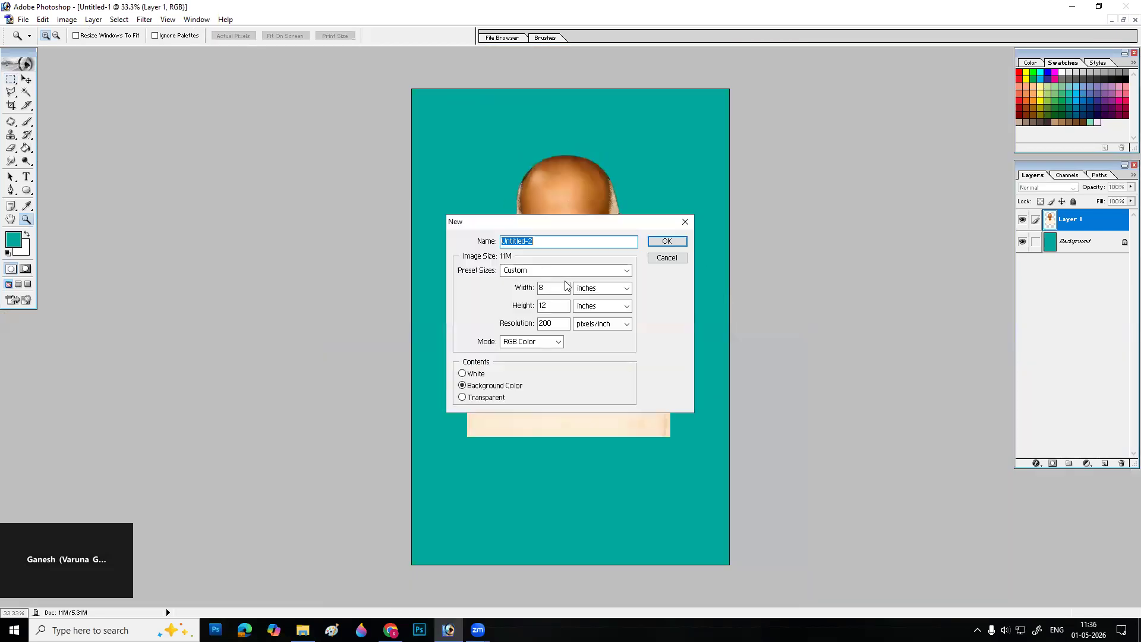
key(Tab)
key(Tab)
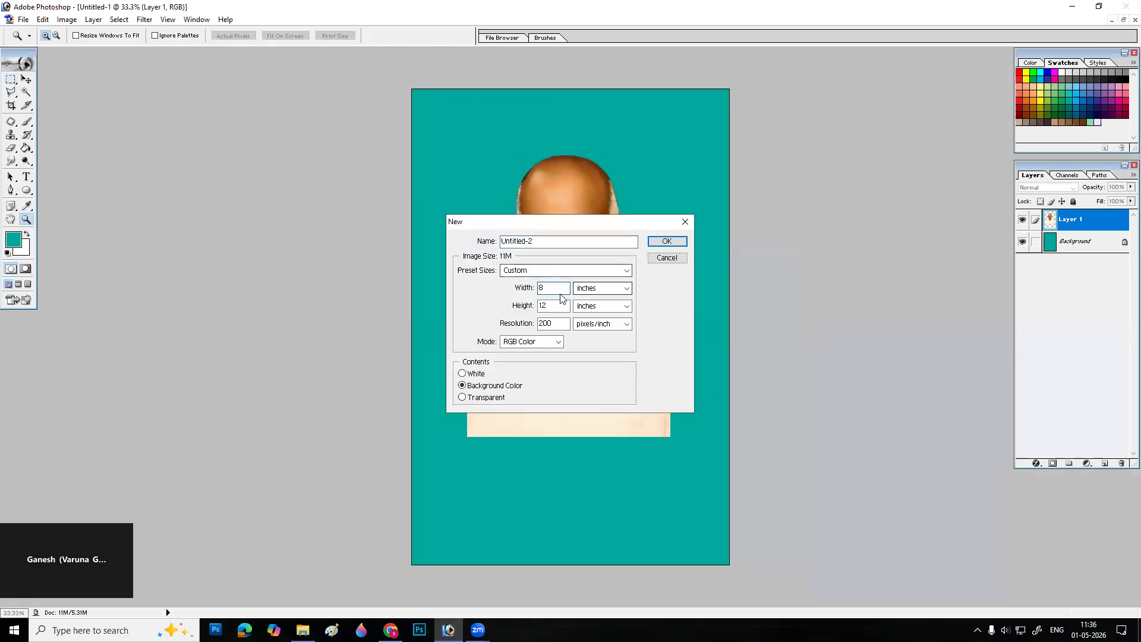
text(4)
key(Tab)
key(Tab)
text(6)
key(Return)
key(f)
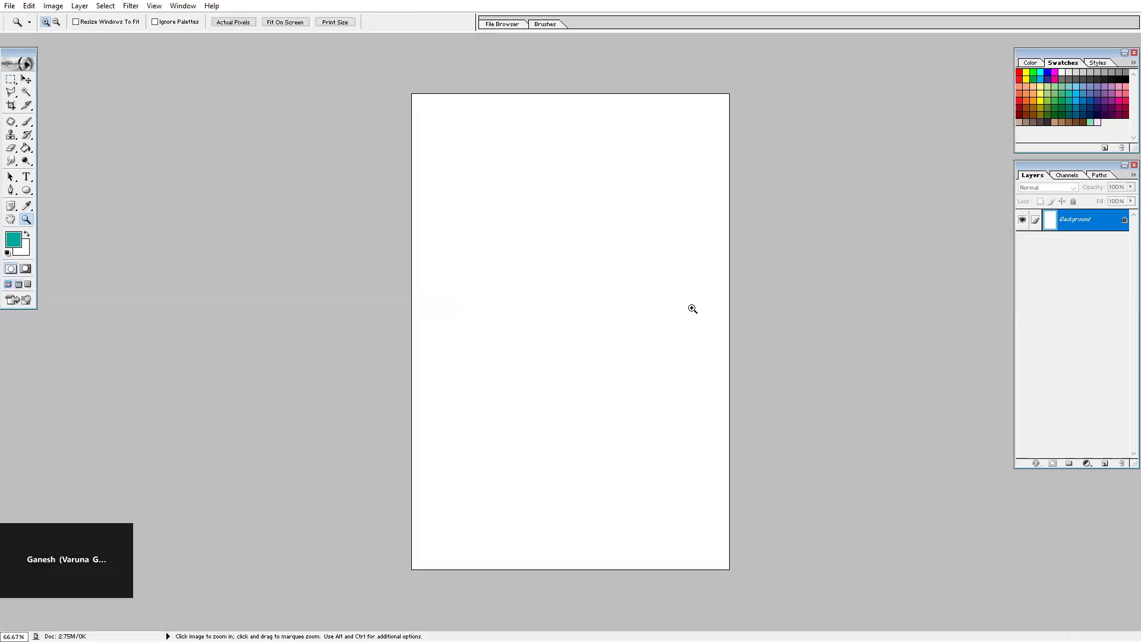
- Fill the new canvas with a blue swatch color and copy the cut-out portrait layer onto it from the teal document
click(1077, 108)
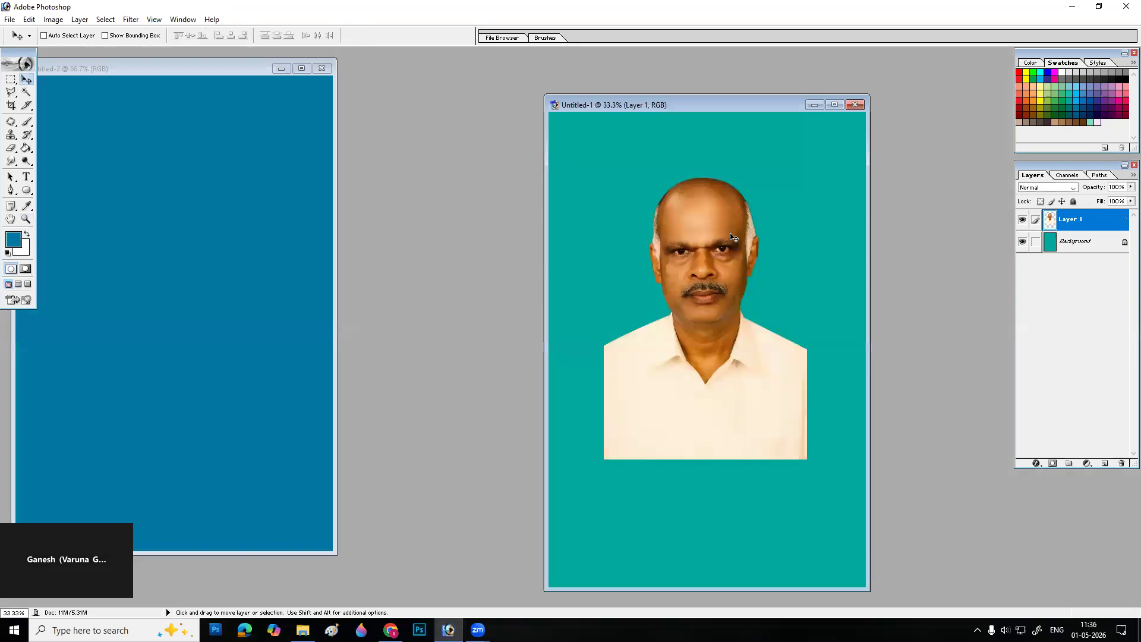
drag(730, 234, 228, 239)
key(f)
drag(602, 307, 609, 288)
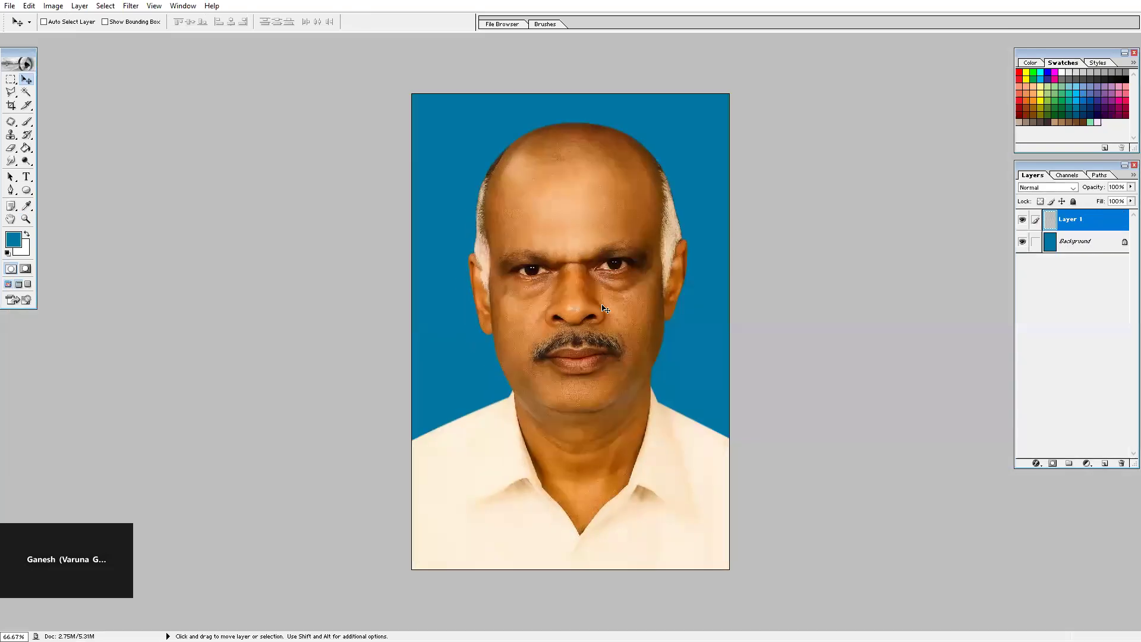
- Scale the portrait layer to 81.5% and position it on the blue canvas with space above the head
key(ctrl+t)
drag(783, 120, 762, 175)
drag(682, 276, 663, 236)
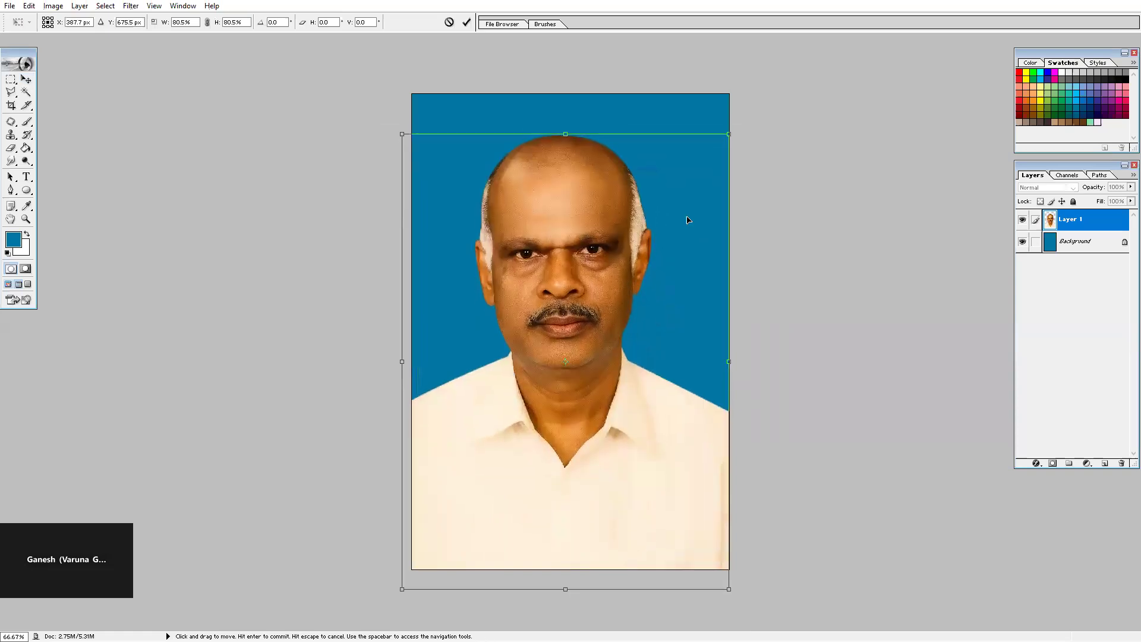
drag(729, 135, 733, 129)
drag(658, 206, 665, 210)
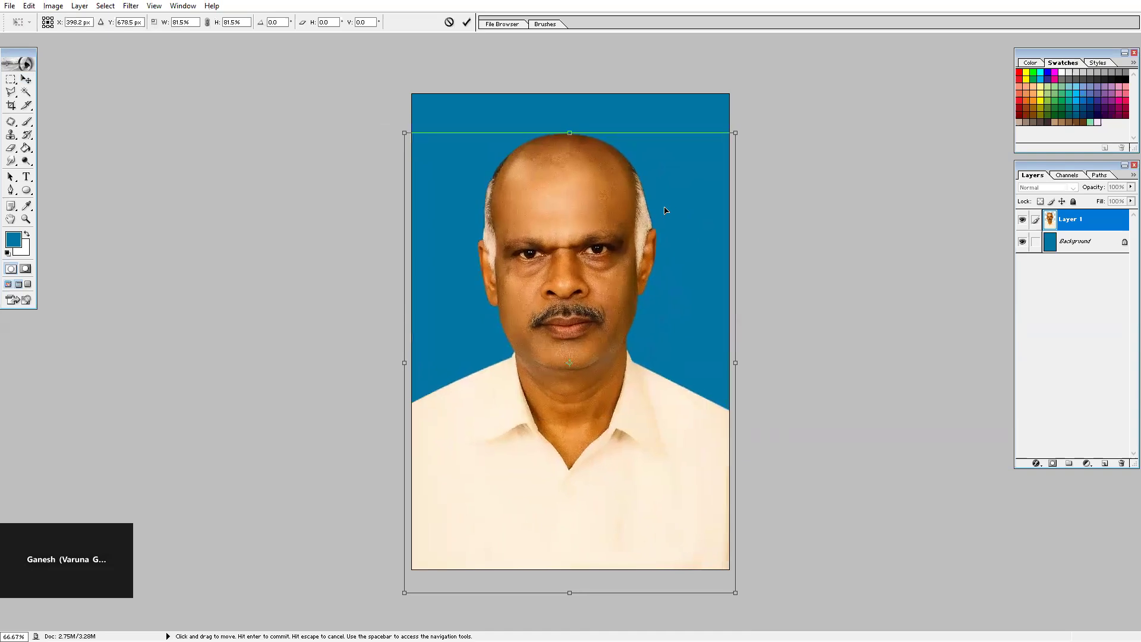
key(Return)
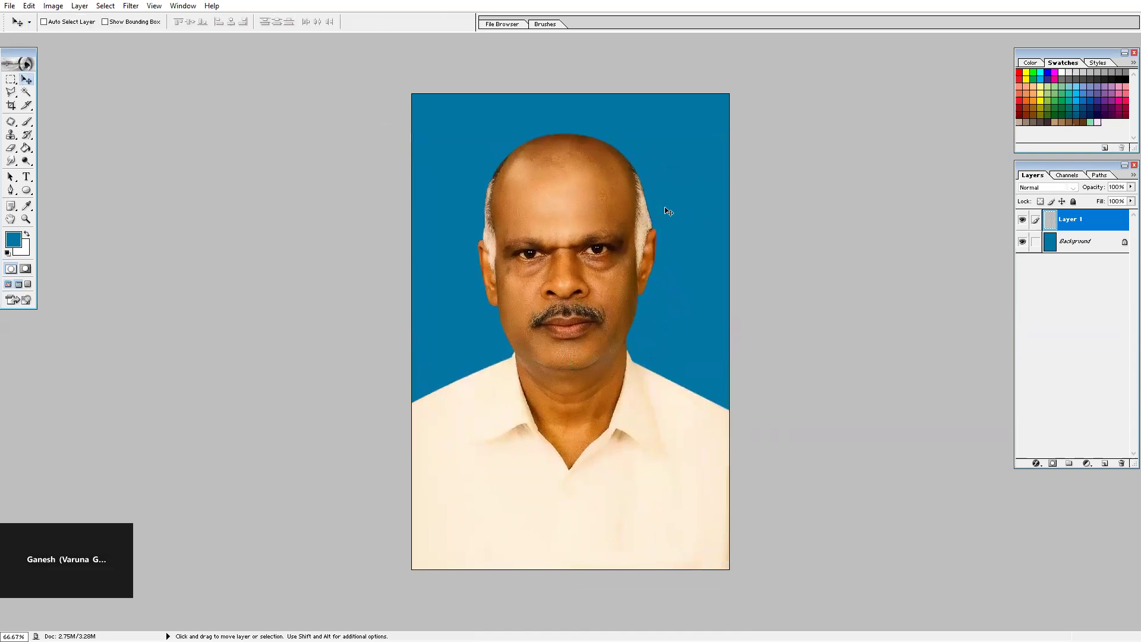
- Select the portrait layer and nudge it slightly to the right on the blue canvas
right_click(617, 269)
click(639, 276)
key(Right)
key(Right)
key(Right)
key(Right)
key(Right)
key(Right)
key(Right)
- Review the blue-background portrait alongside the teal document, up close at 100% and as a whole
key(f)
key(f)
key(f)
key(f)
key(f)
key(f)
key(f)
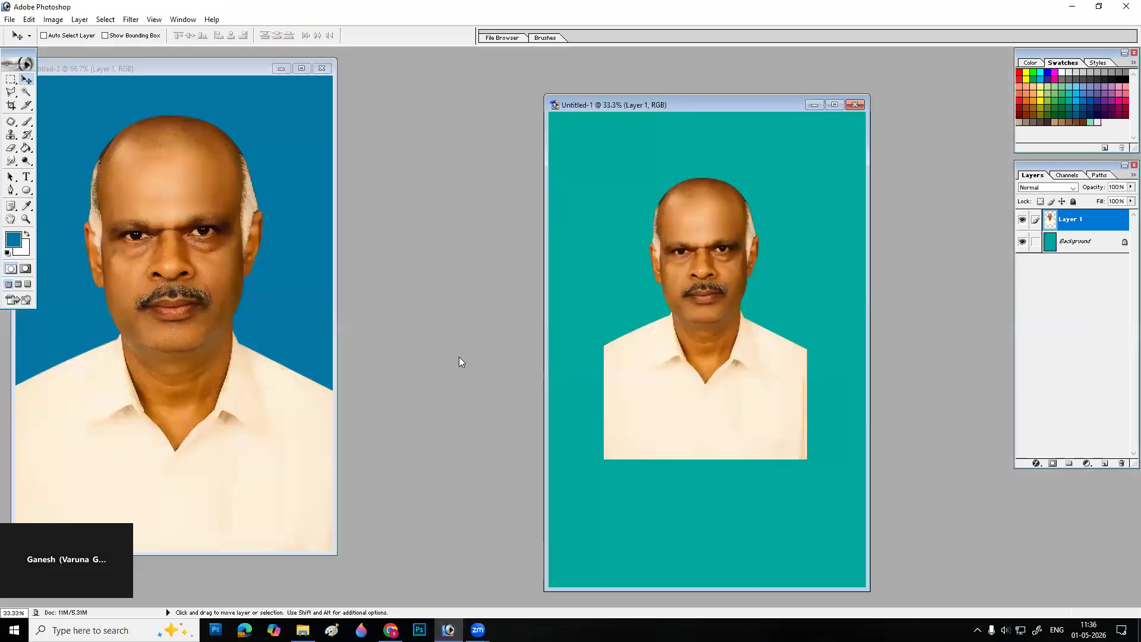
key(f)
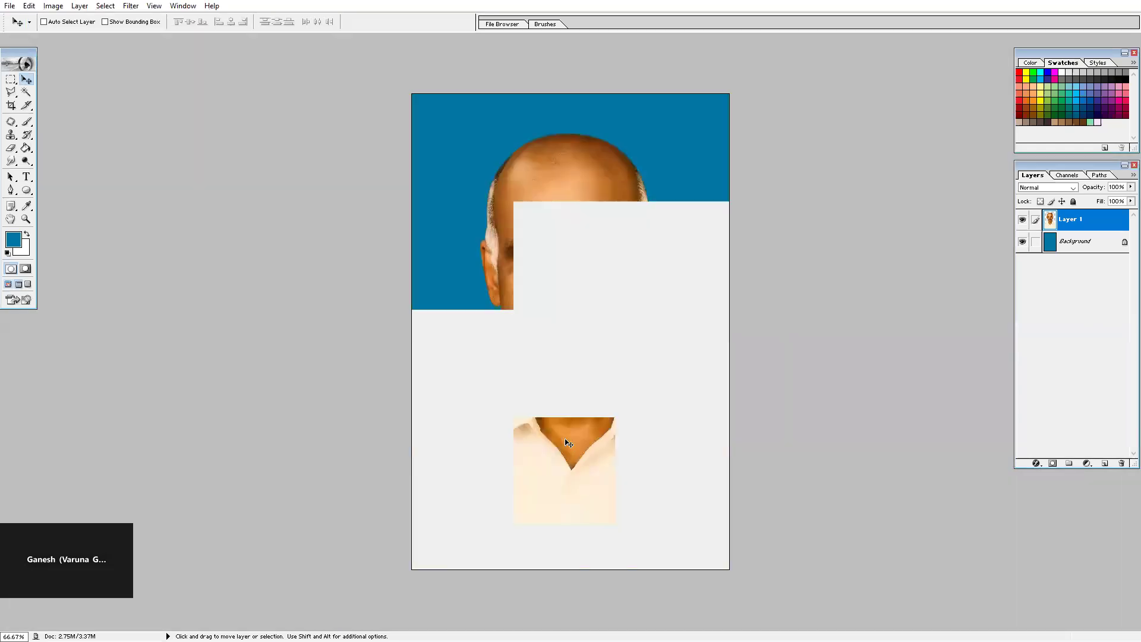
key(z)
click(616, 350)
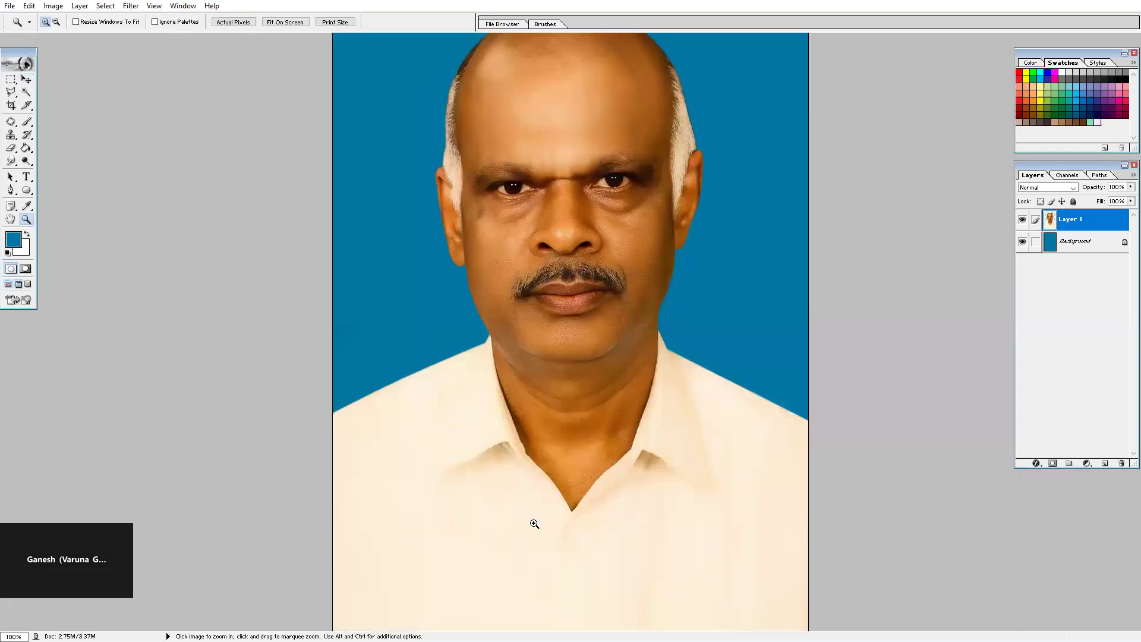
key(ctrl+minus)
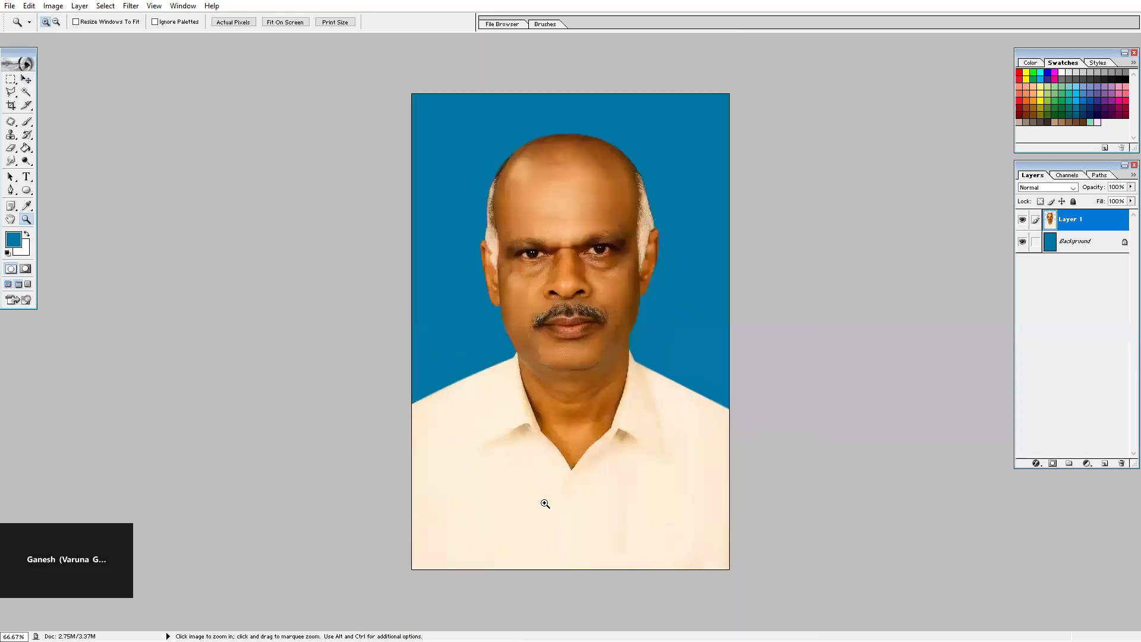
- Begin opening another image file and browse to Local Disk (D:)
key(ctrl+o)
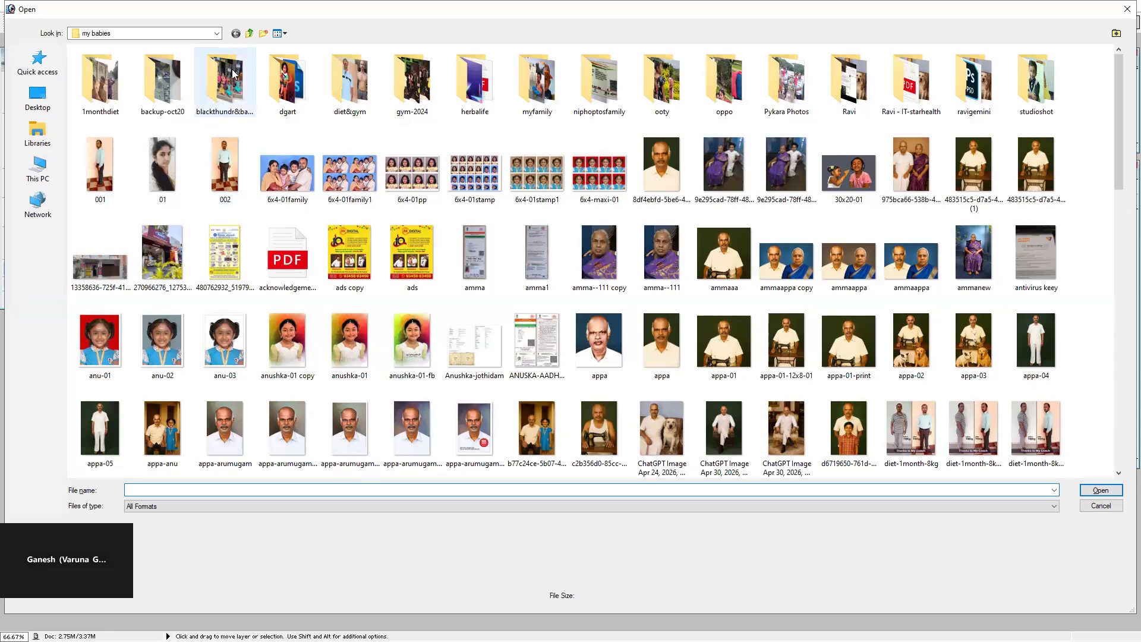
click(209, 36)
click(248, 37)
click(249, 34)
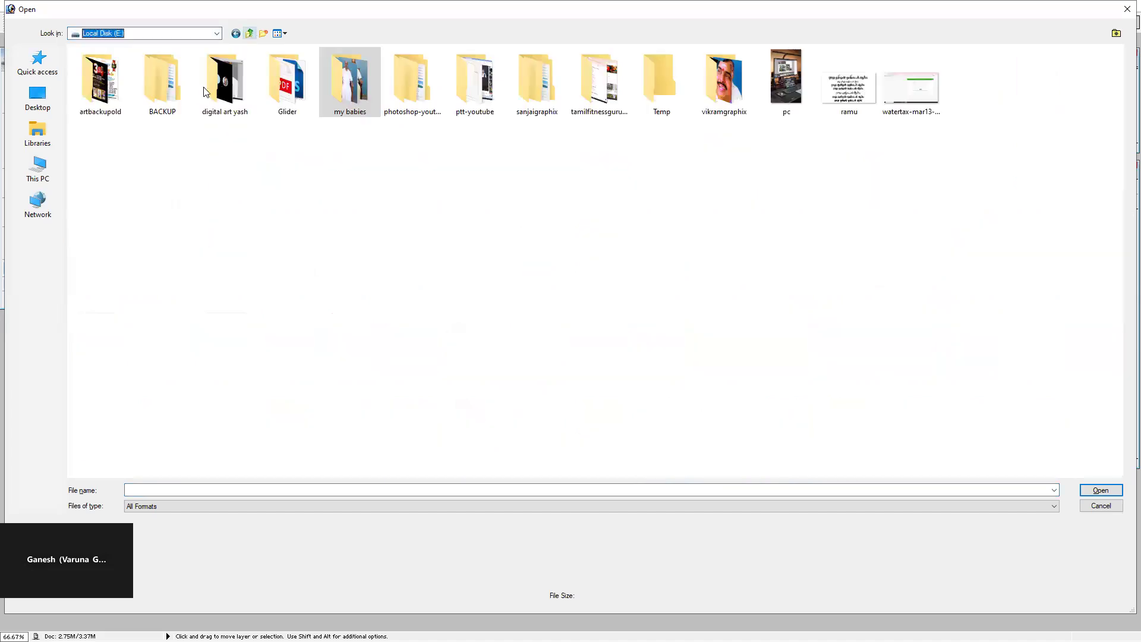
click(208, 33)
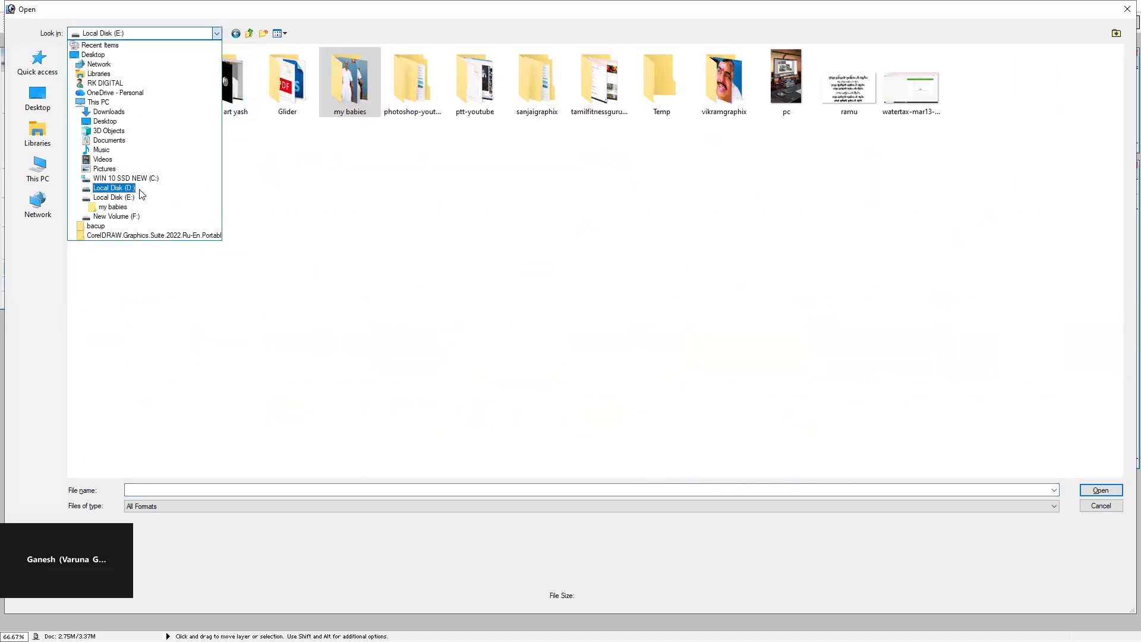
click(139, 190)
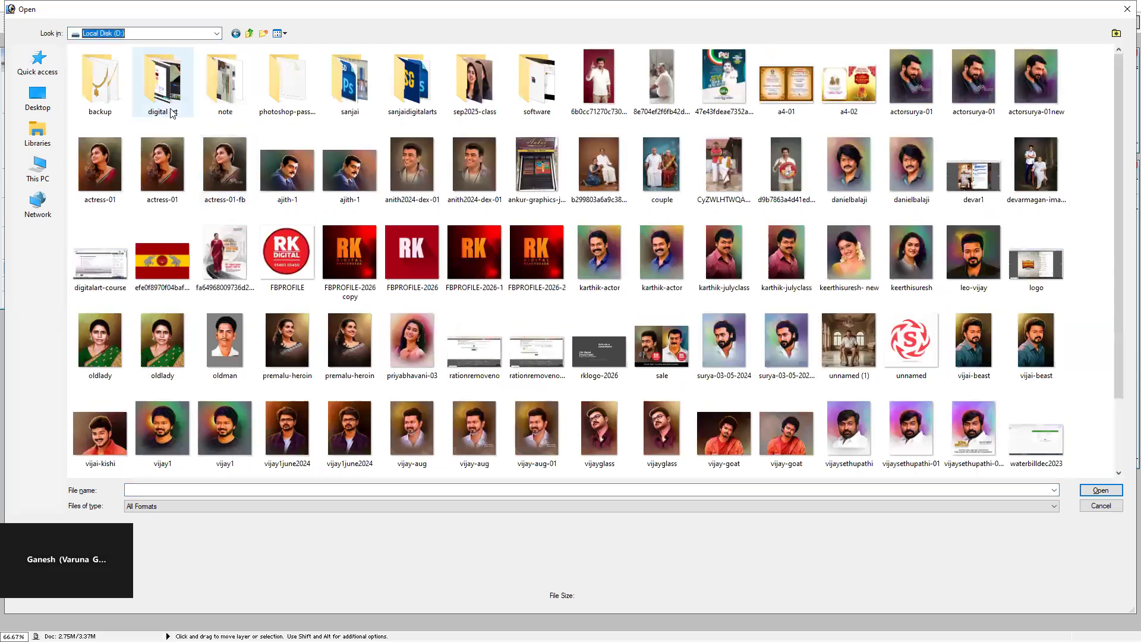
- Open 01 SUITS from digital art > dresses > PSULGAM-DRESSPSD1 and place its window beside the teal portrait document
double_click(171, 113)
double_click(181, 109)
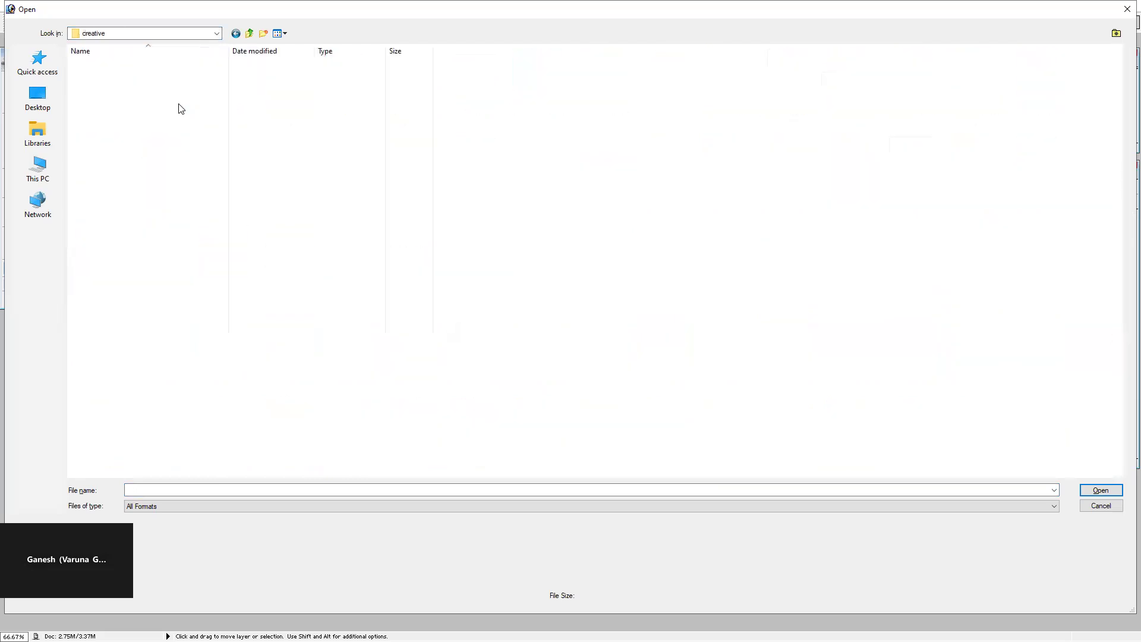
click(250, 34)
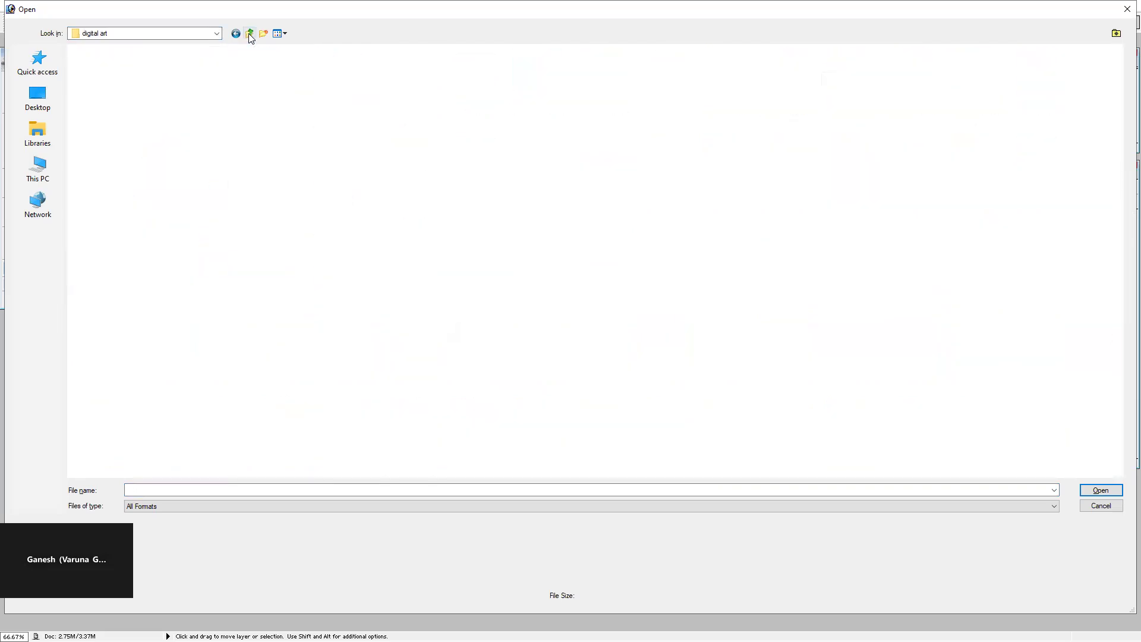
click(223, 104)
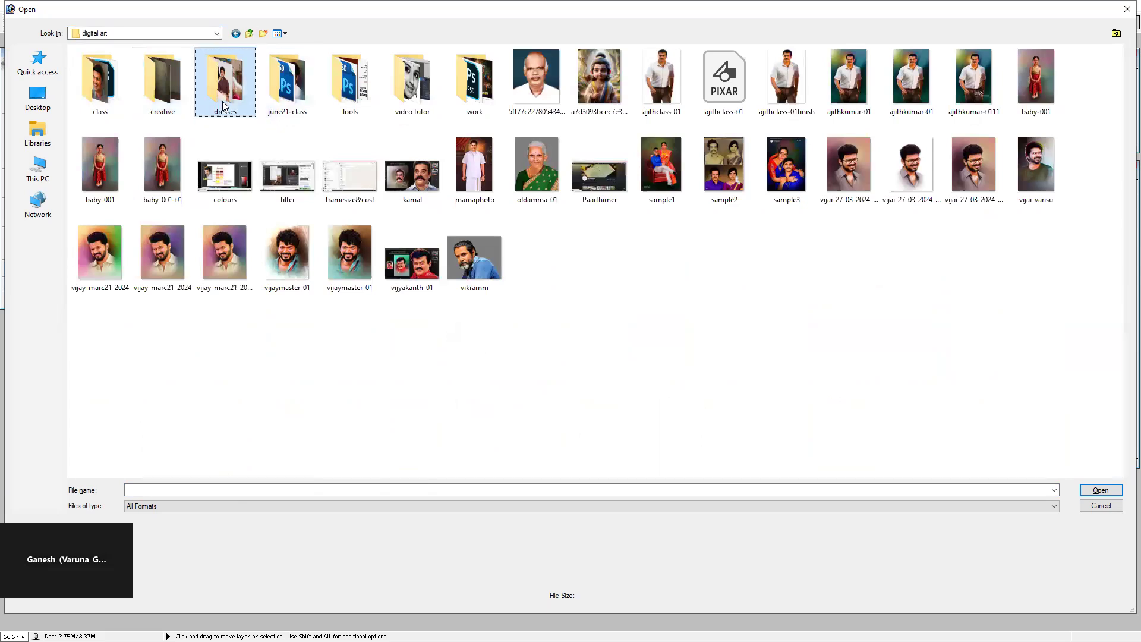
double_click(222, 102)
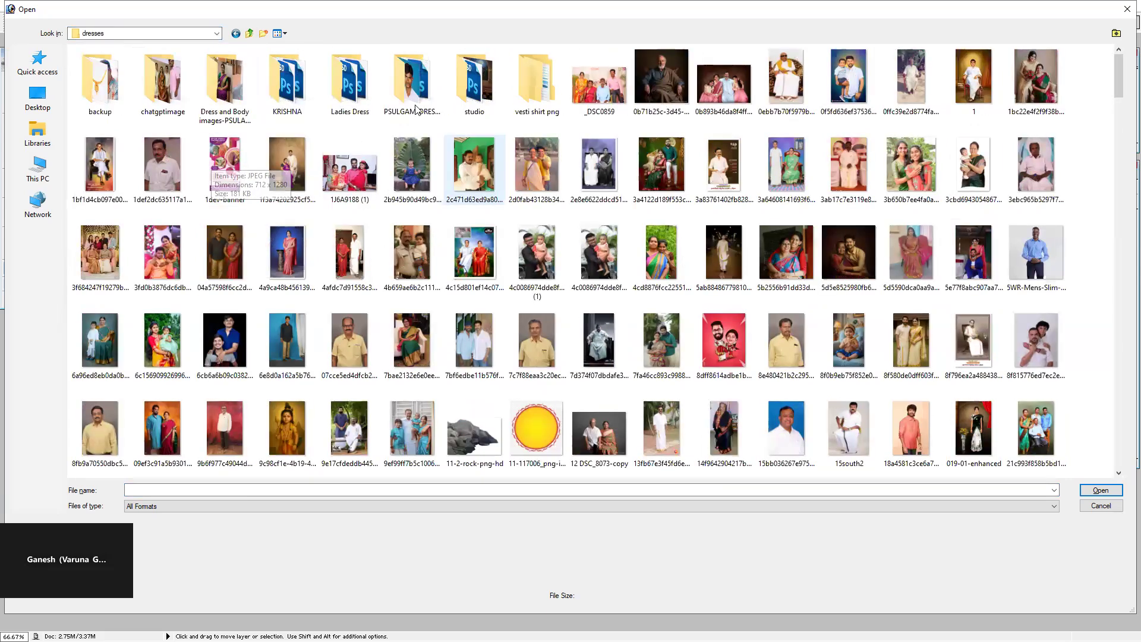
double_click(416, 107)
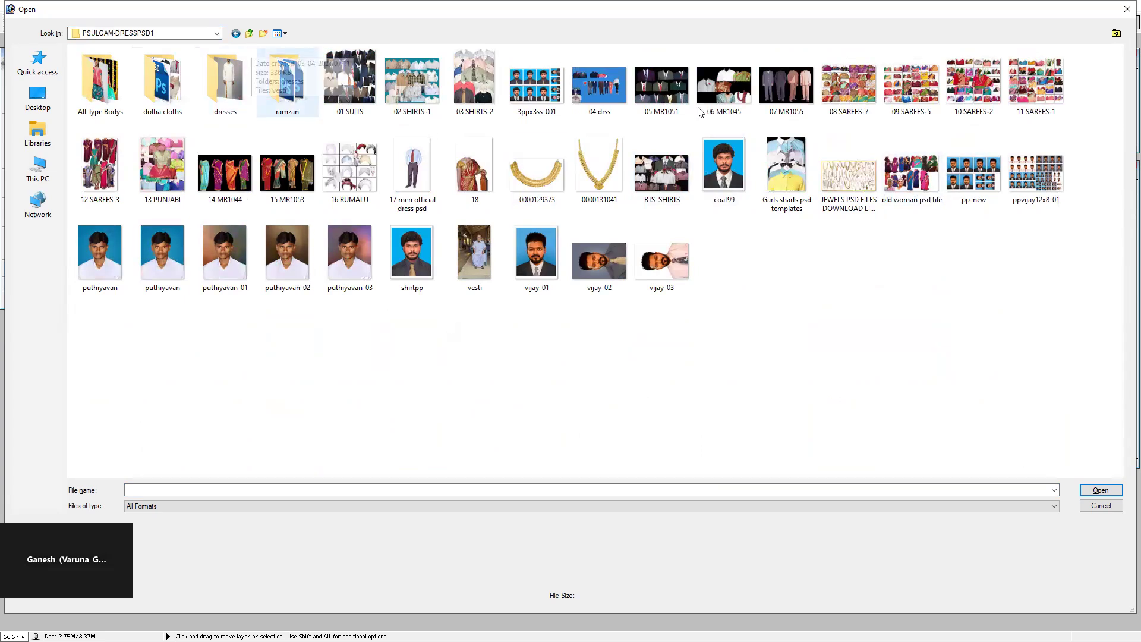
click(349, 80)
click(1102, 491)
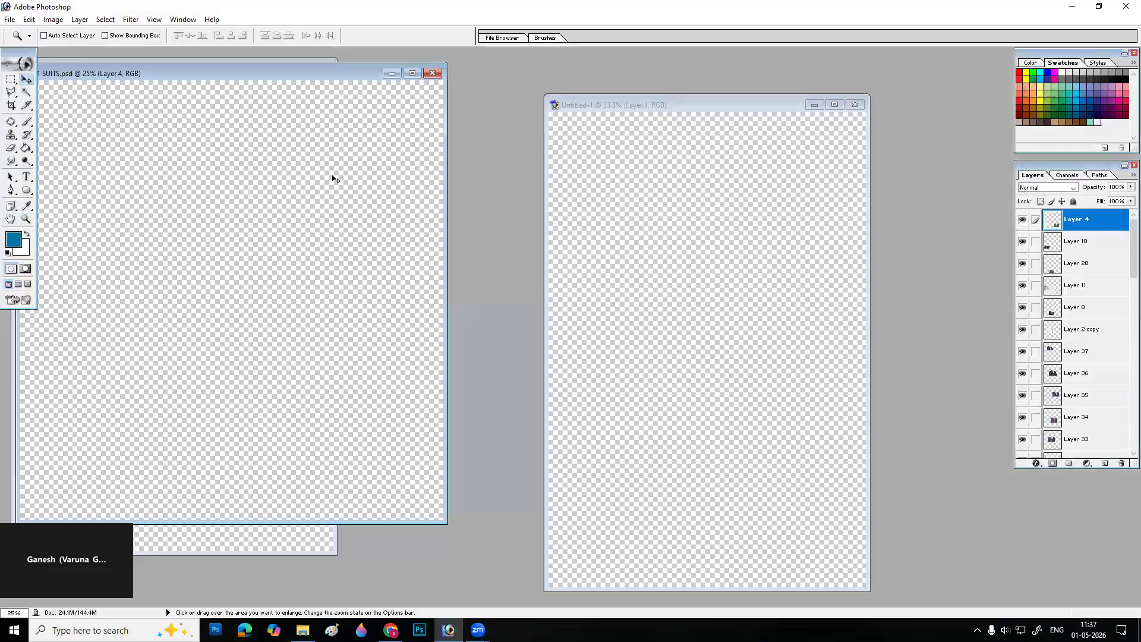
drag(331, 72, 422, 94)
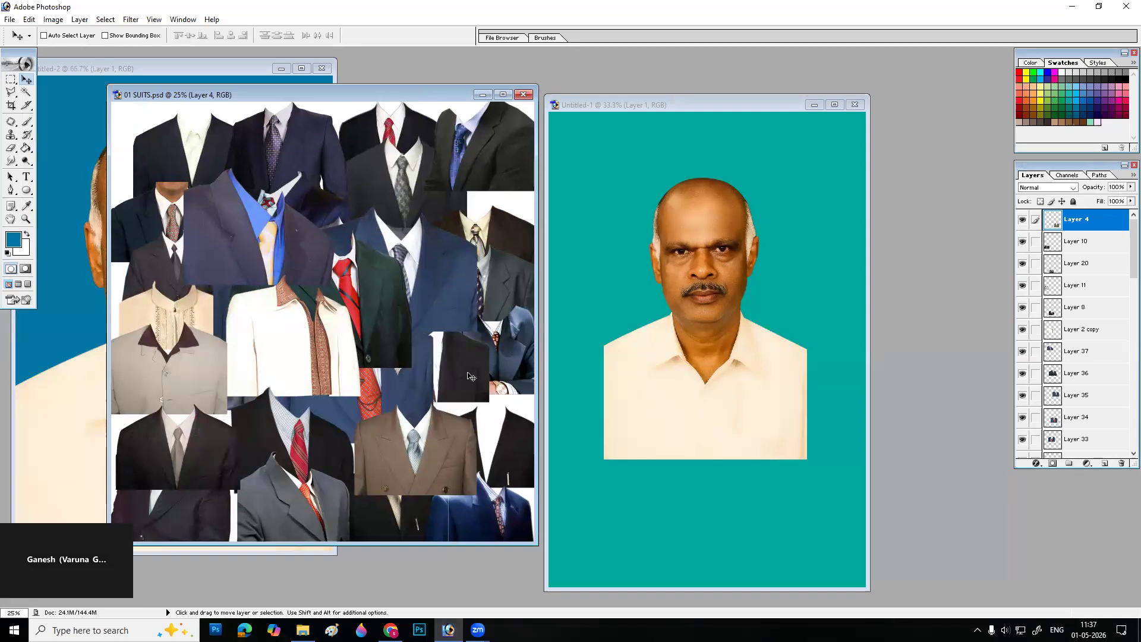
- Try the open-collar dark suit and the red-tie suit on the teal portrait, deleting each suit layer again
right_click(215, 150)
click(237, 144)
drag(215, 151, 470, 233)
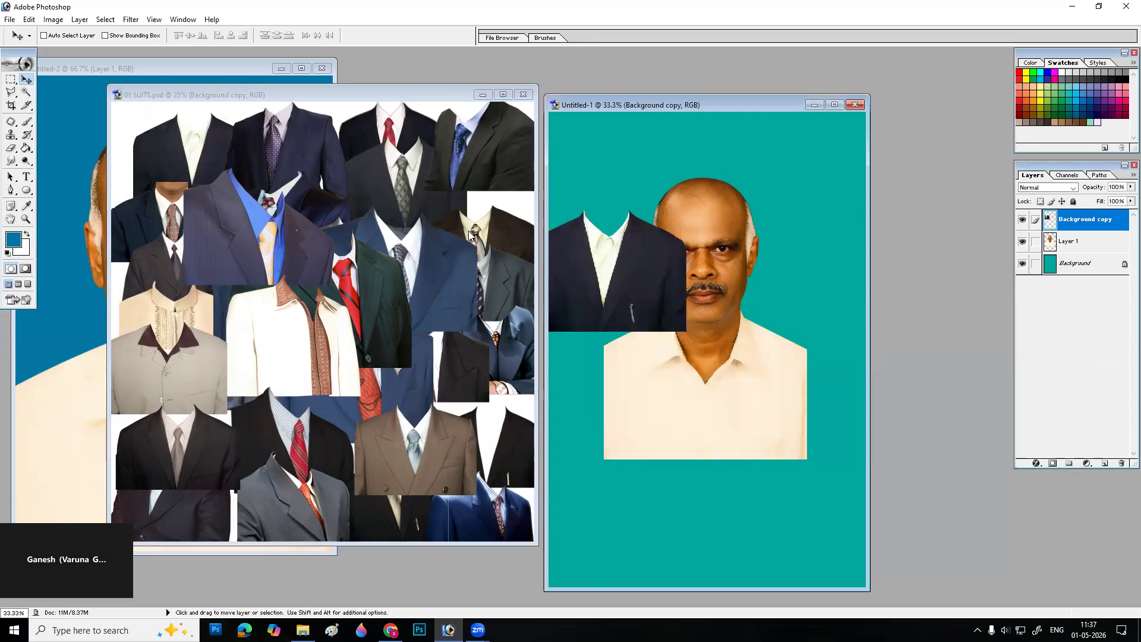
key(Delete)
drag(400, 122, 715, 435)
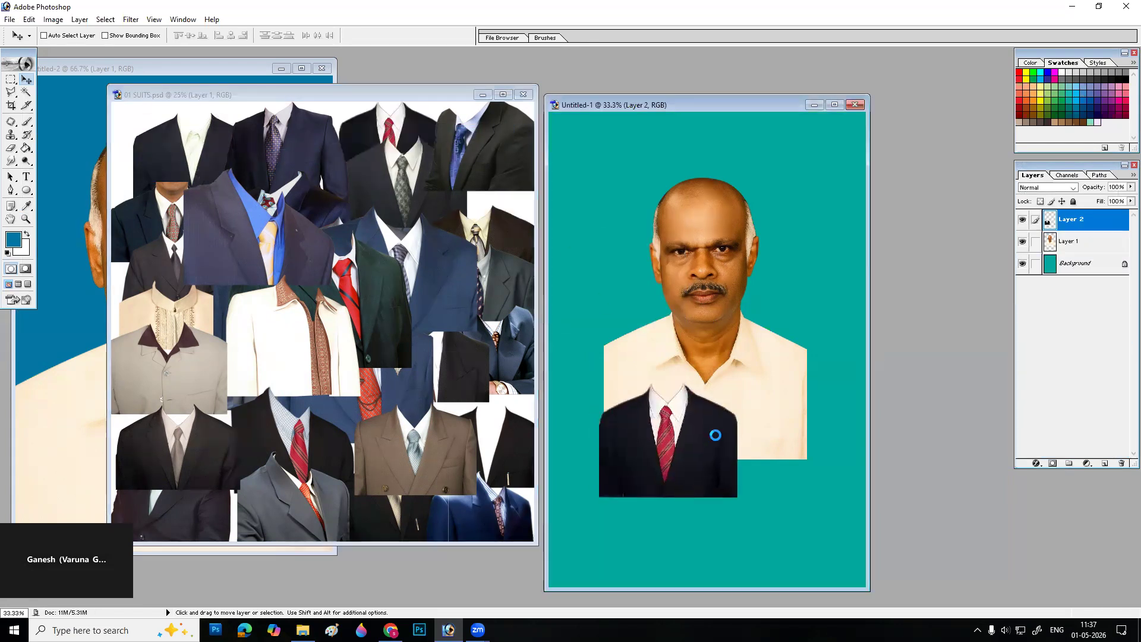
drag(667, 497, 559, 433)
key(Delete)
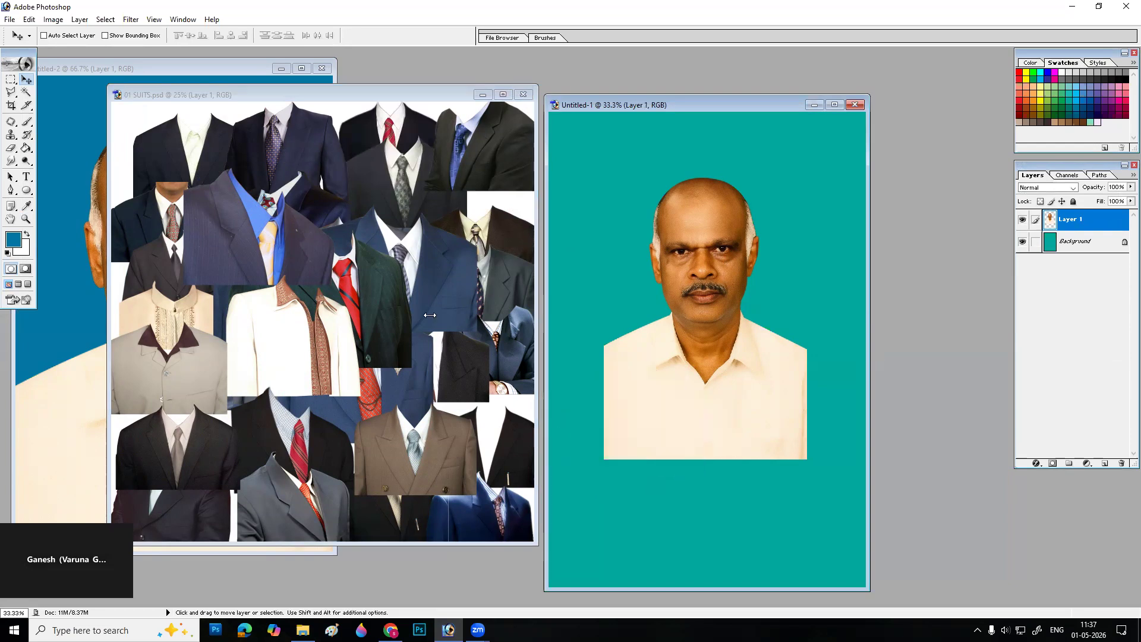
- Copy the red-tie suit from 01 SUITS.psd onto the blue-background portrait and move it down towards the man's shirt
click(424, 97)
right_click(410, 127)
click(422, 131)
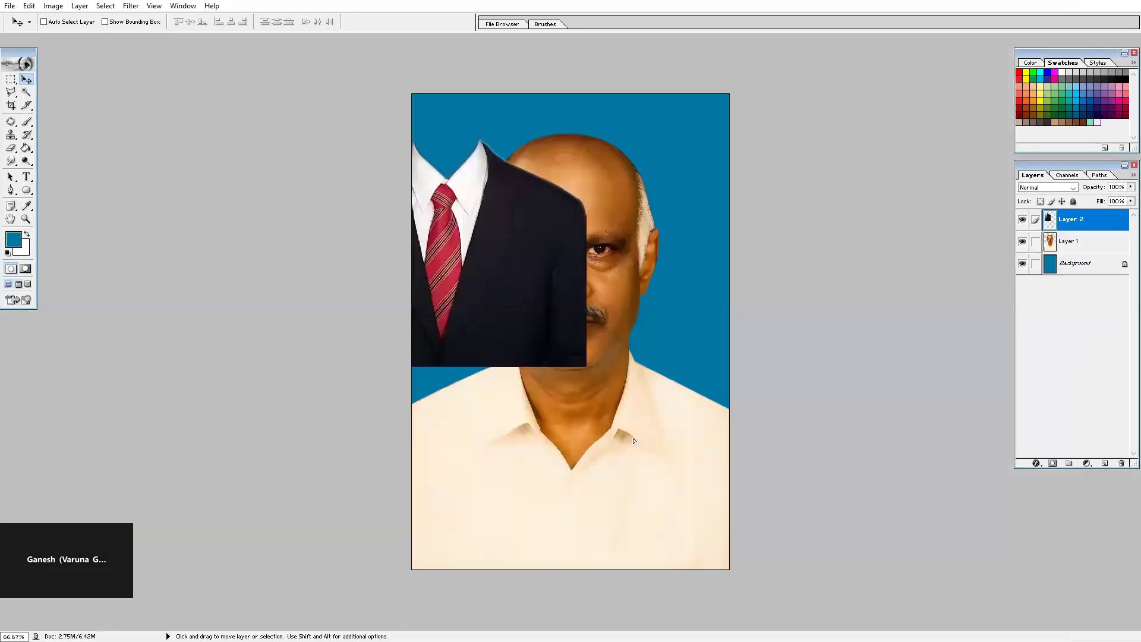
drag(634, 441, 661, 527)
- Scale the red-tie suit to 167.8% and align its collar with the man's neck
key(ctrl+t)
drag(718, 369, 674, 463)
drag(790, 378, 833, 376)
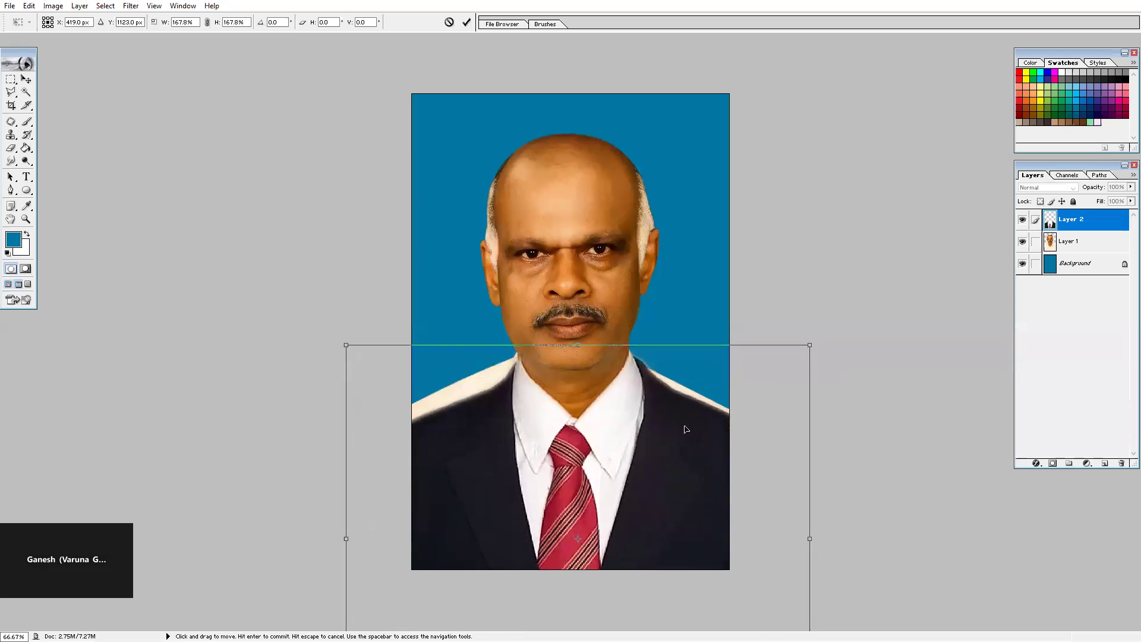
drag(685, 428, 687, 426)
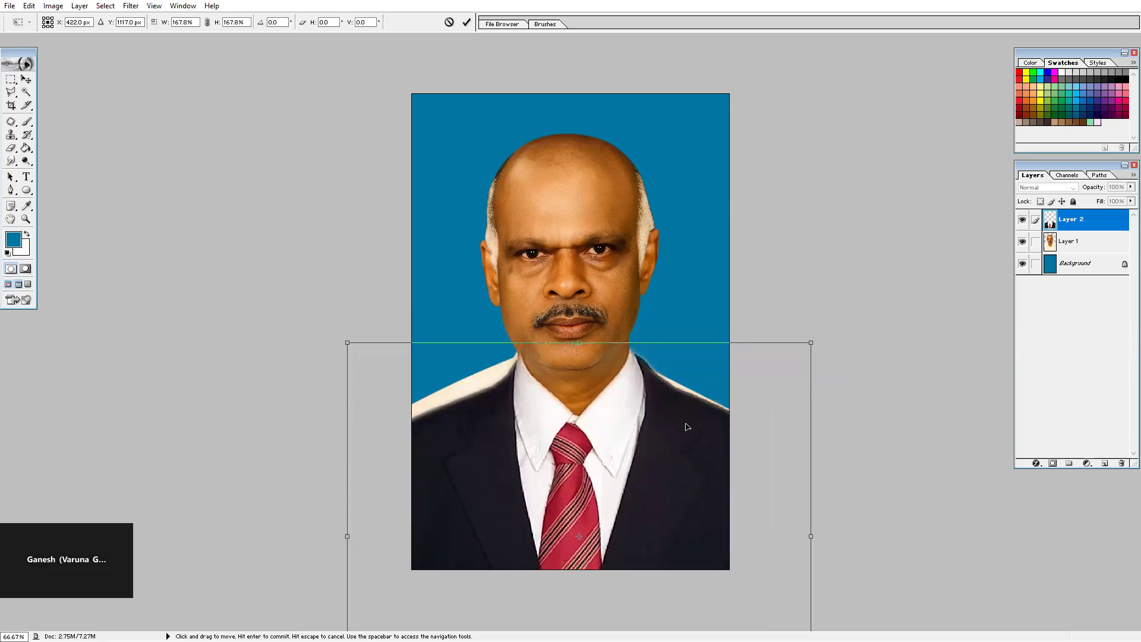
- Stretch the red-tie suit to 173.4% width and 171.6% height with a 0.6° vertical skew to fit the shoulders
drag(352, 536, 341, 537)
drag(594, 542, 594, 532)
drag(818, 335, 822, 330)
drag(721, 403, 724, 414)
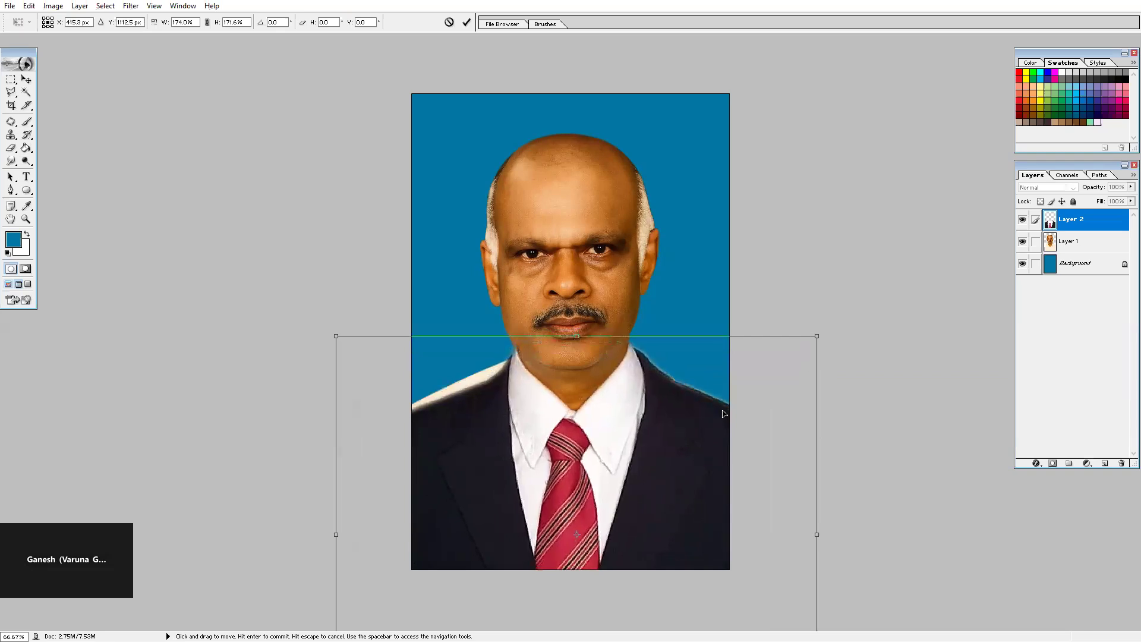
drag(818, 535, 818, 540)
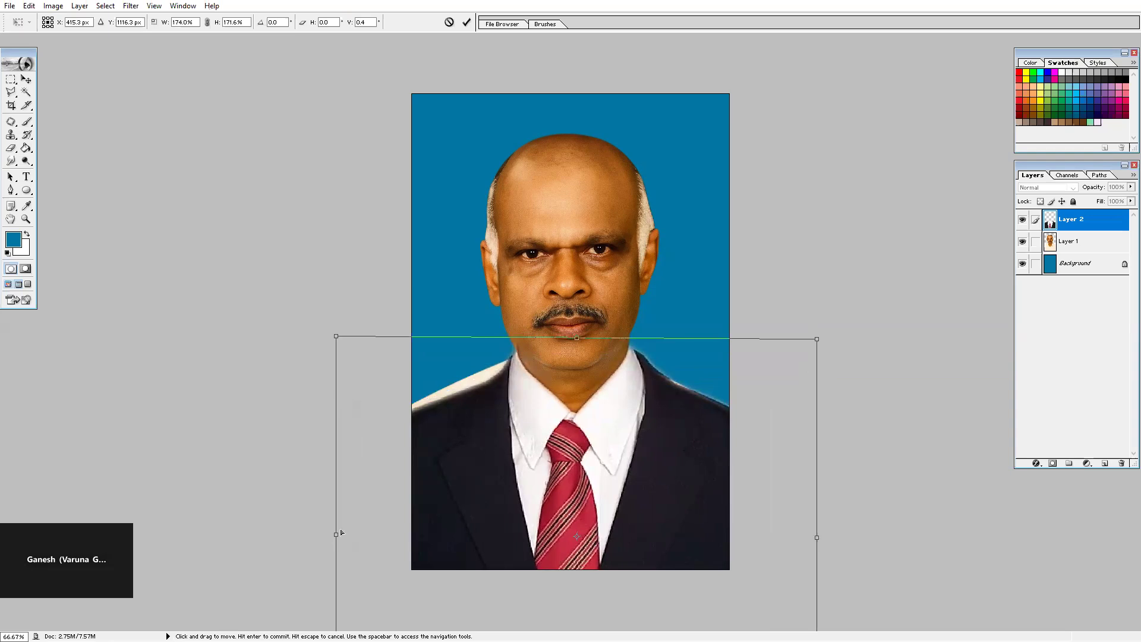
drag(336, 534, 338, 532)
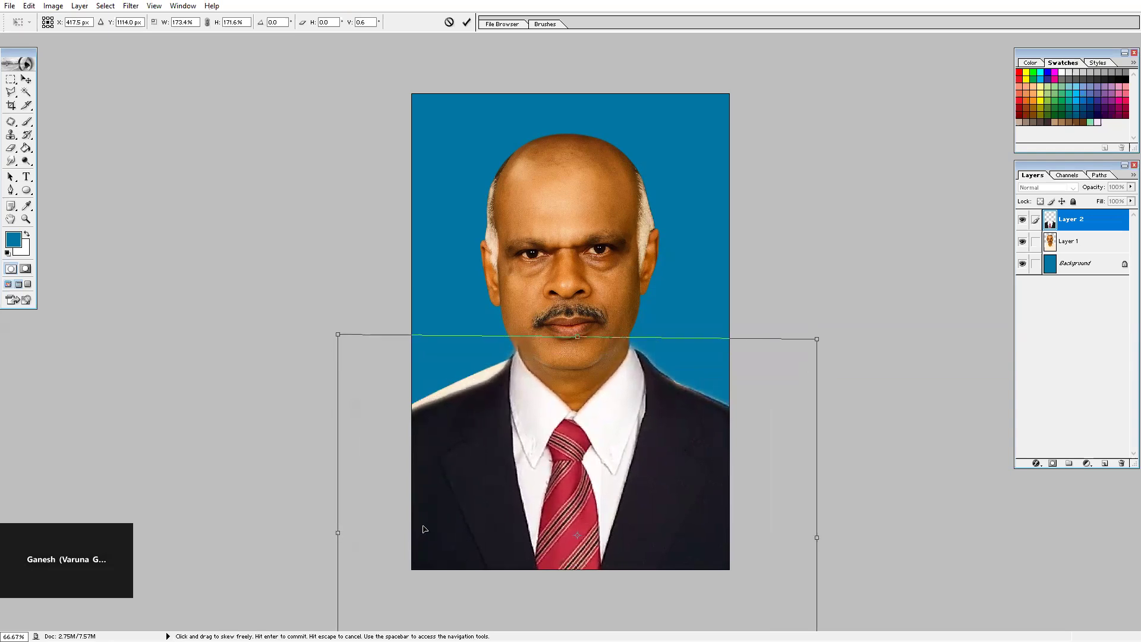
key(Return)
- Examine up close how the red-tie suit's collar and shoulders fit the man's neck and original shirt
key(z)
click(601, 430)
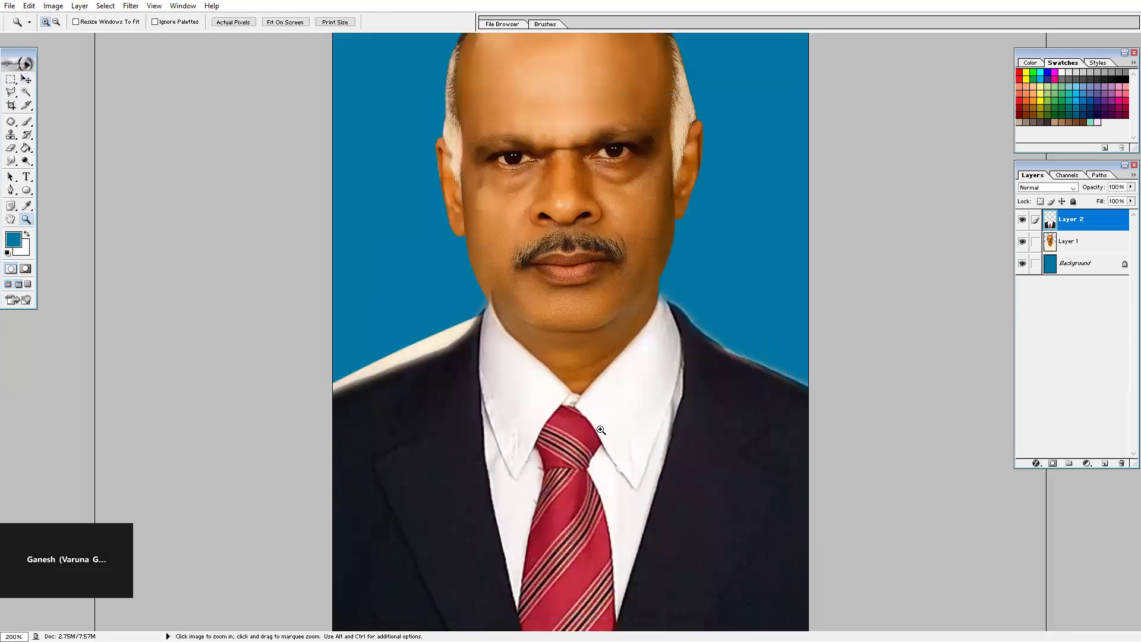
click(601, 430)
key(v)
scroll(364, 332, up, 4)
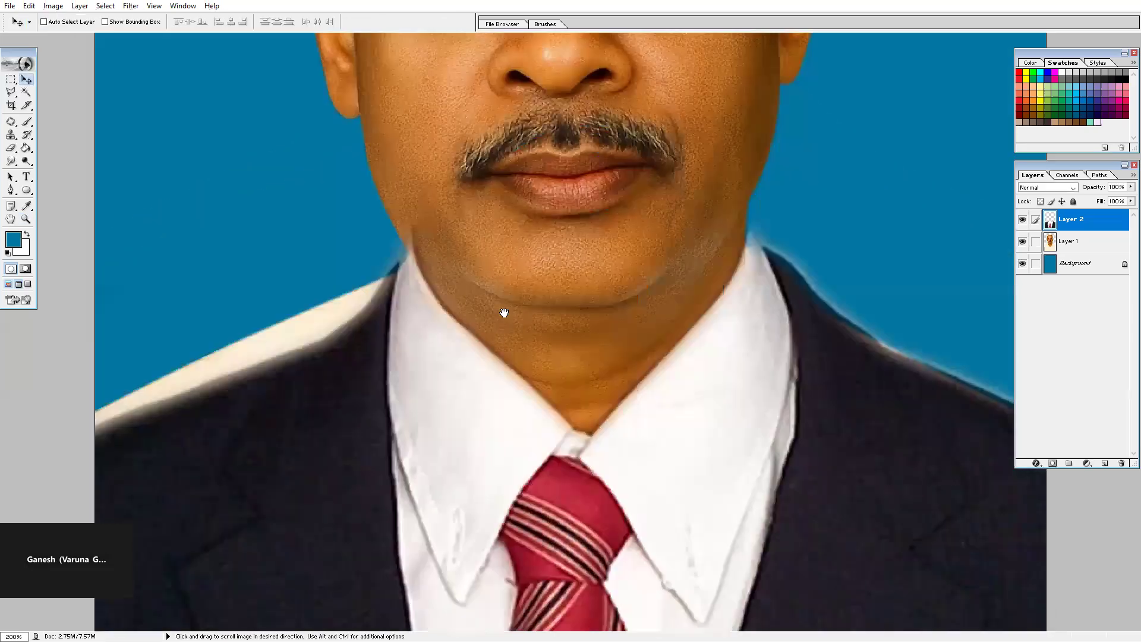
key(z)
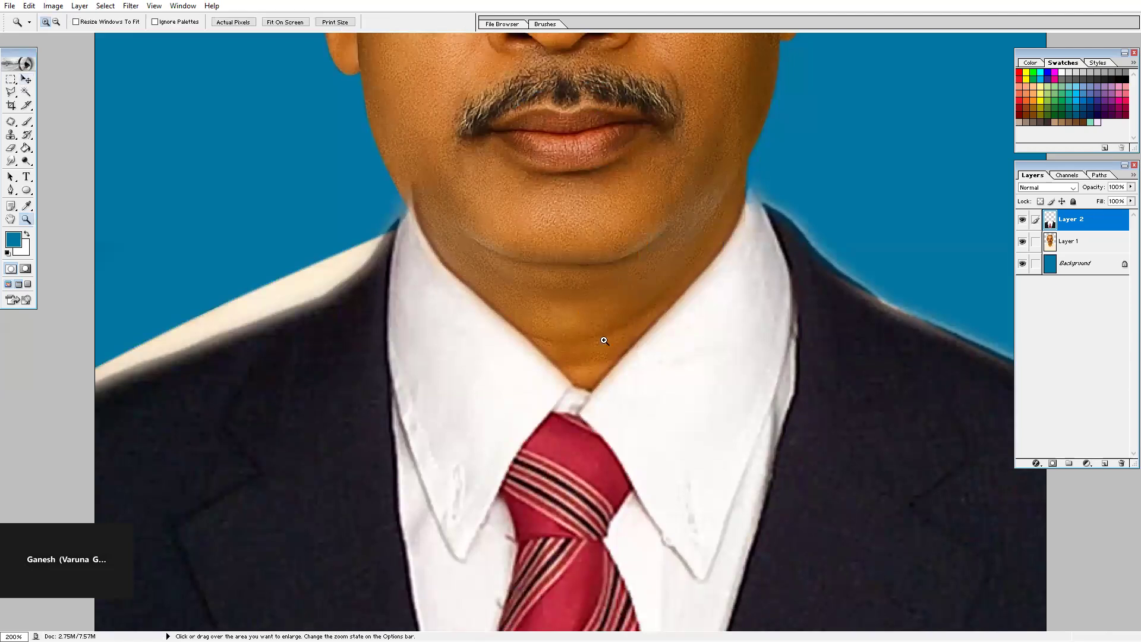
alt+click(962, 353)
- Copy the dark grey-tie suit (Layer 10) from 01 SUITS.psd onto the blue-background portrait and place it below the chin
key(v)
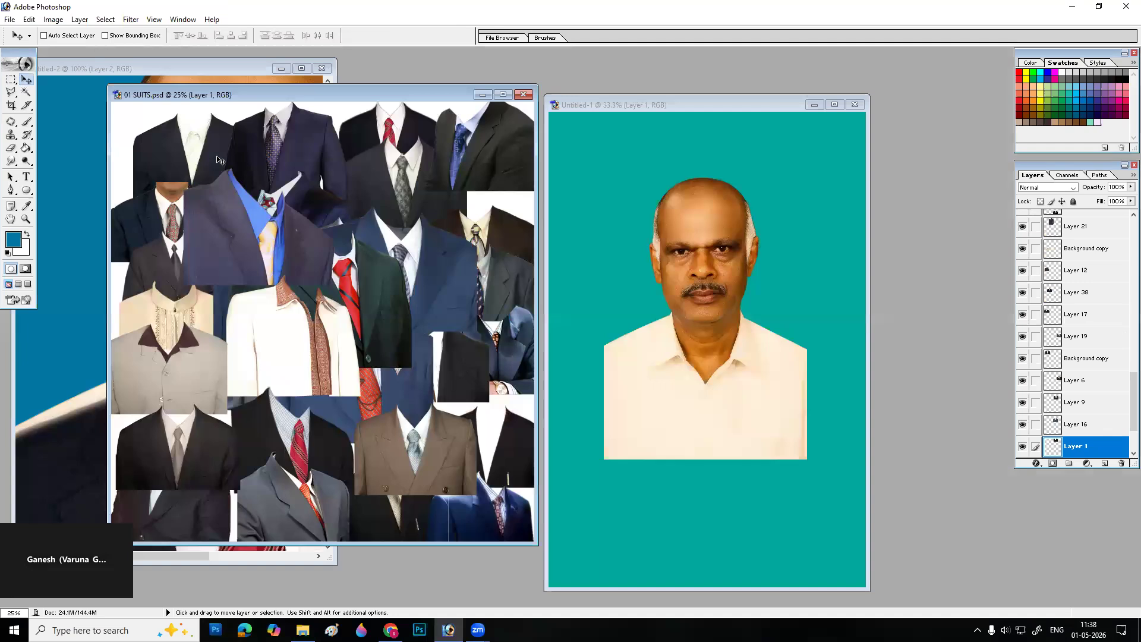
right_click(218, 160)
click(250, 164)
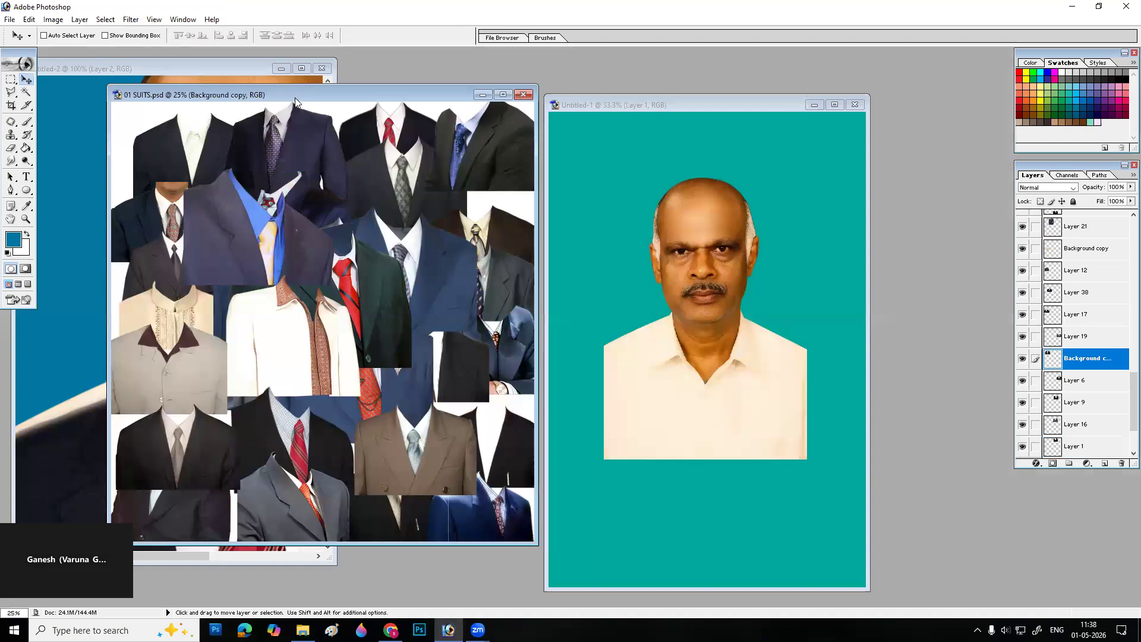
drag(295, 97, 484, 110)
right_click(391, 461)
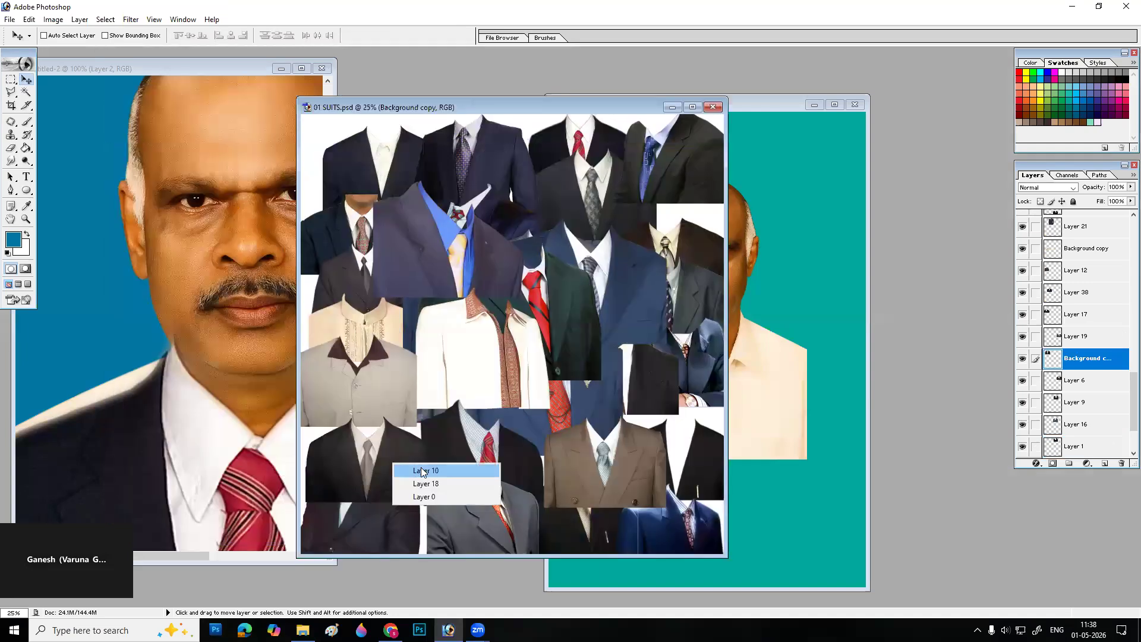
click(407, 469)
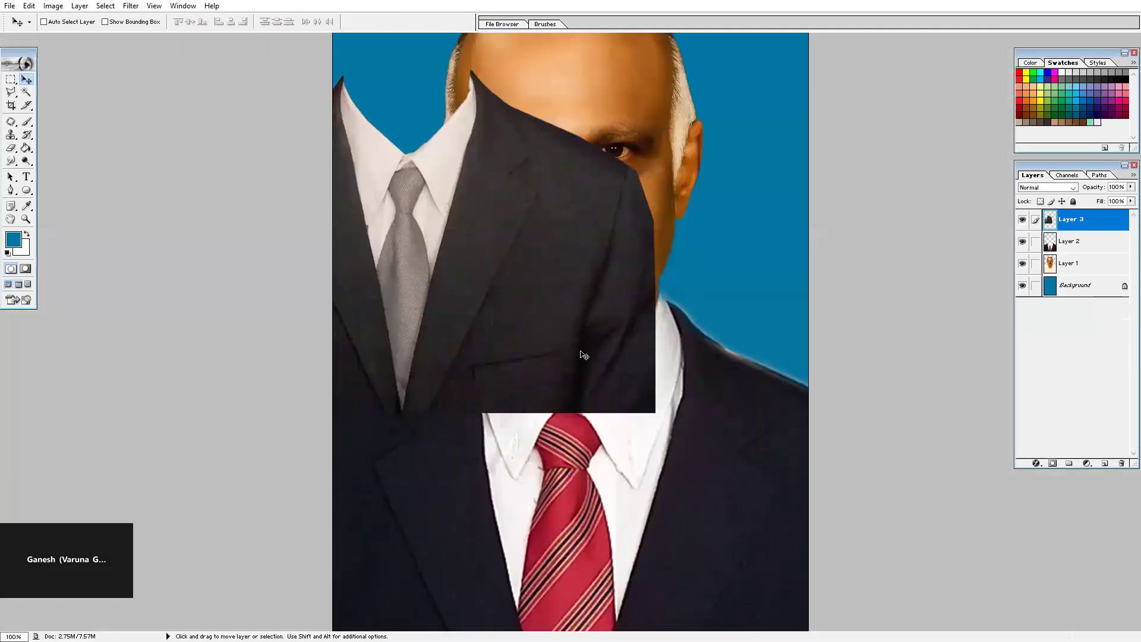
drag(523, 348, 649, 495)
- Hide the red-tie suit layer, scale the grey-tie suit to 131.6% and align its collar with the neck
click(1023, 241)
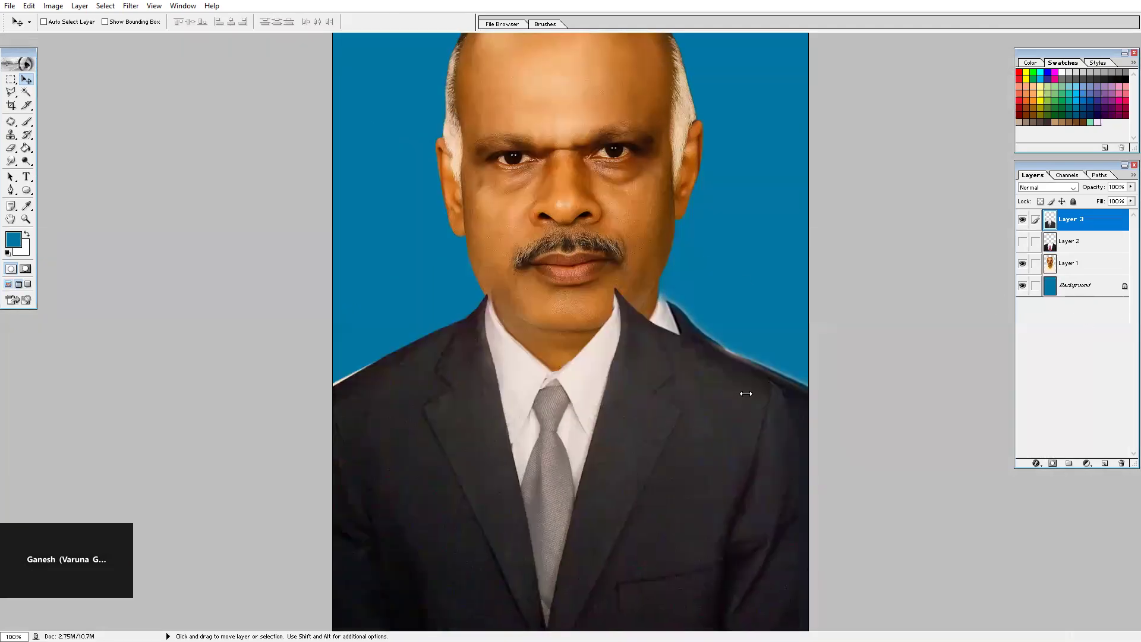
key(ctrl+t)
drag(800, 288, 898, 297)
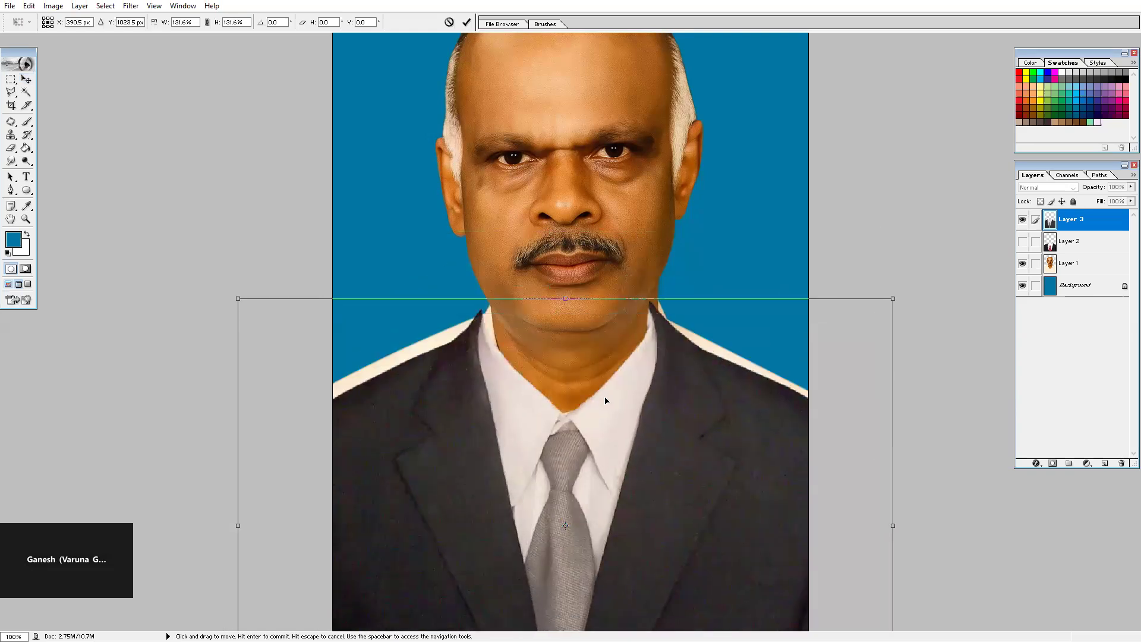
drag(608, 400, 612, 395)
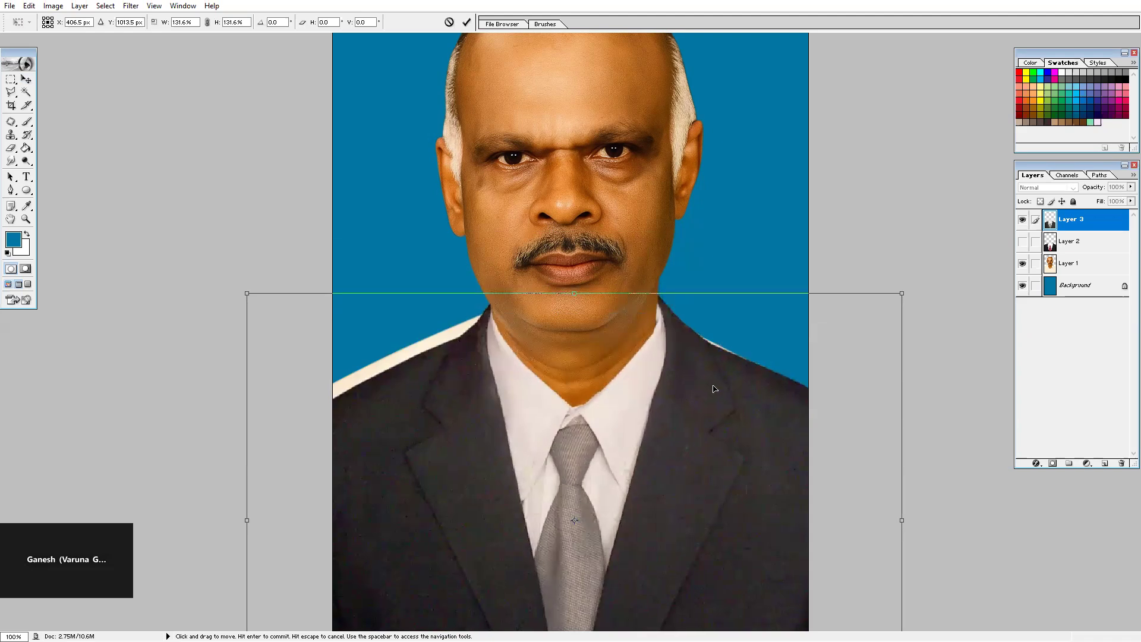
key(Return)
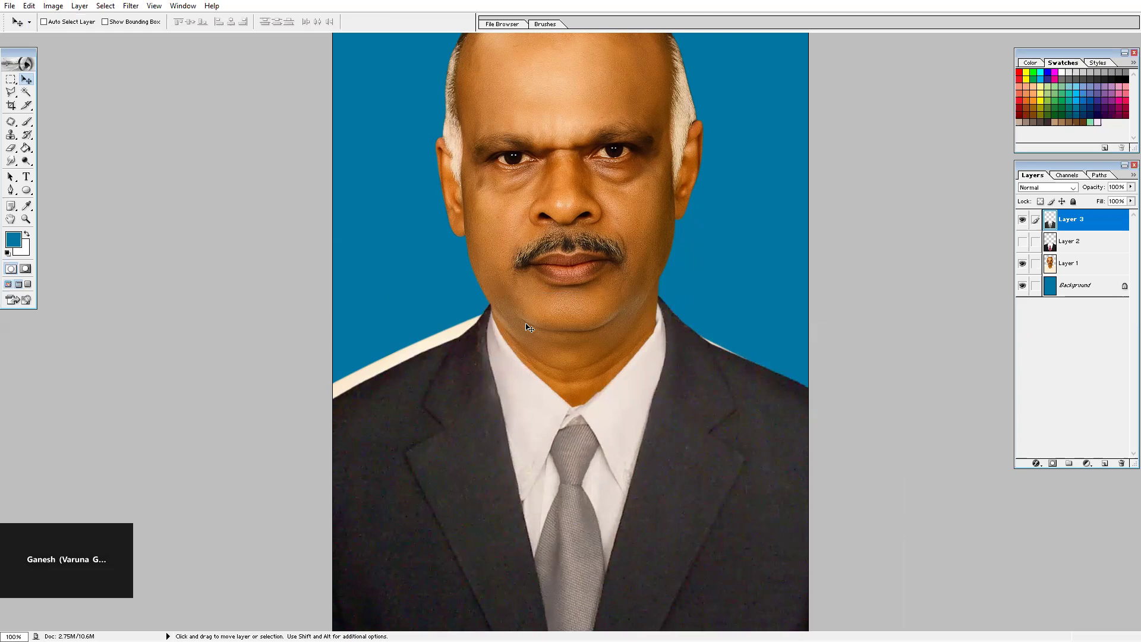
- Lasso and delete the original shirt on Layer 1 that shows above the suit's shoulder on the image's right side
click(1067, 263)
key(z)
click(731, 336)
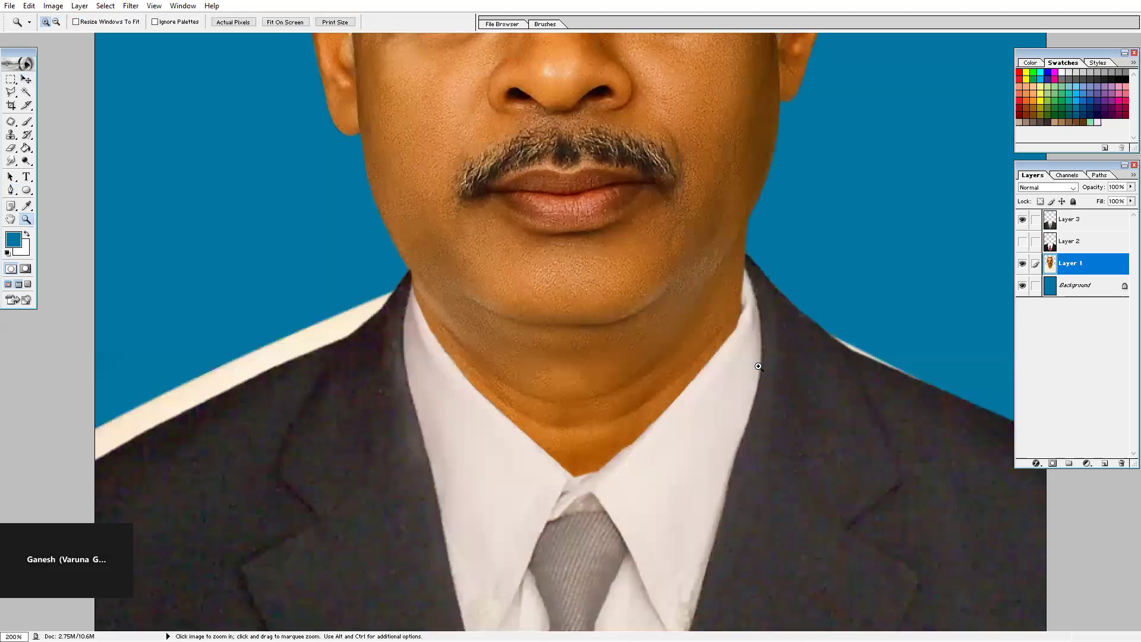
key(l)
click(786, 281)
click(804, 365)
click(957, 428)
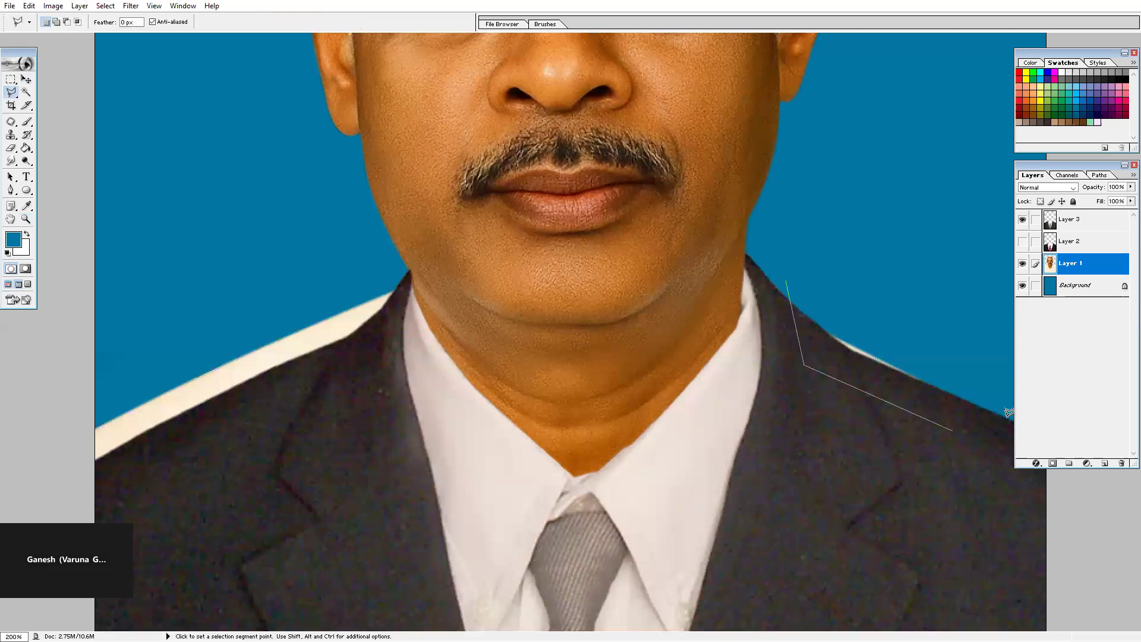
double_click(970, 331)
key(Delete)
key(ctrl+d)
- Lasso and delete the leftover shirt above the suit's shoulder on the image's left side and check the whole portrait
click(401, 280)
click(360, 364)
click(9, 510)
click(35, 383)
click(240, 266)
click(240, 265)
key(Delete)
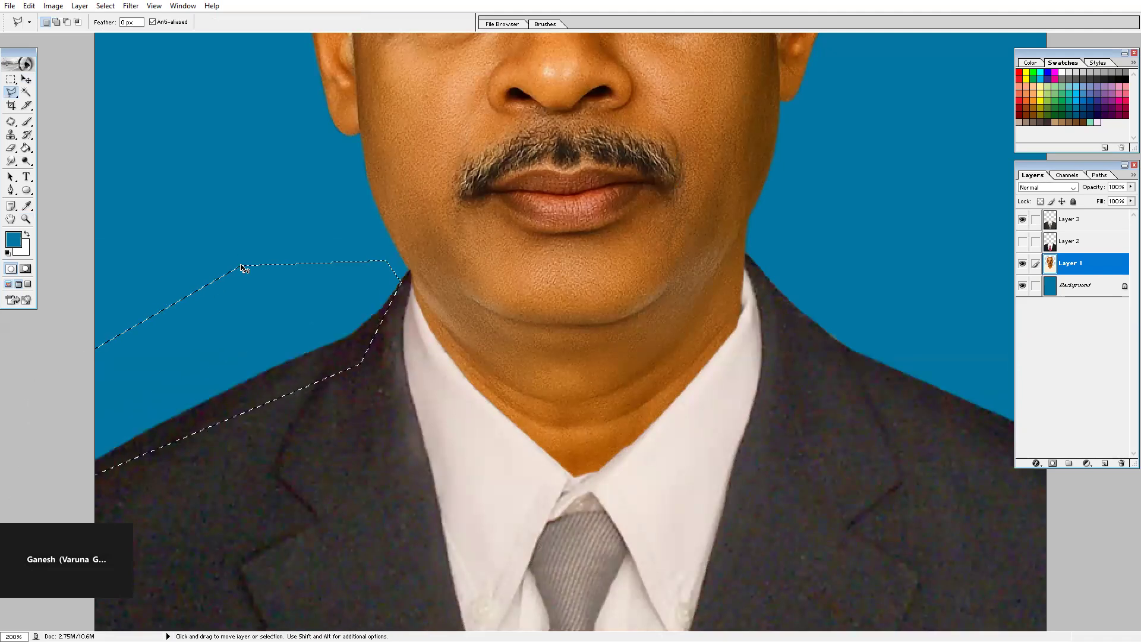
key(ctrl+d)
key(ctrl+0)
key(z)
drag(461, 246, 686, 569)
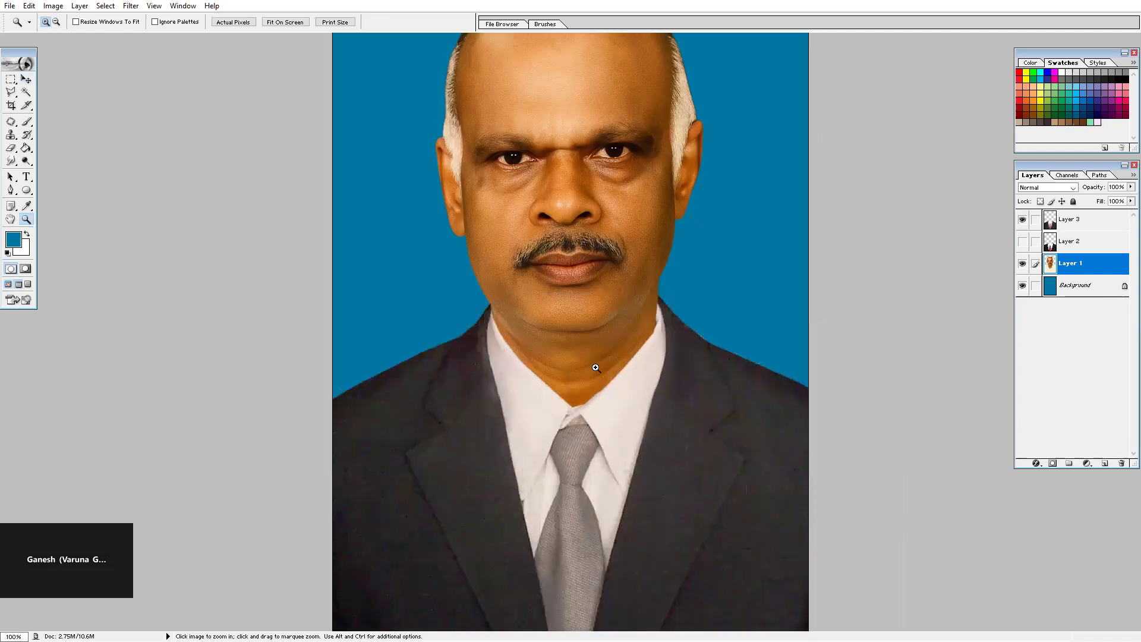
alt+click(628, 391)
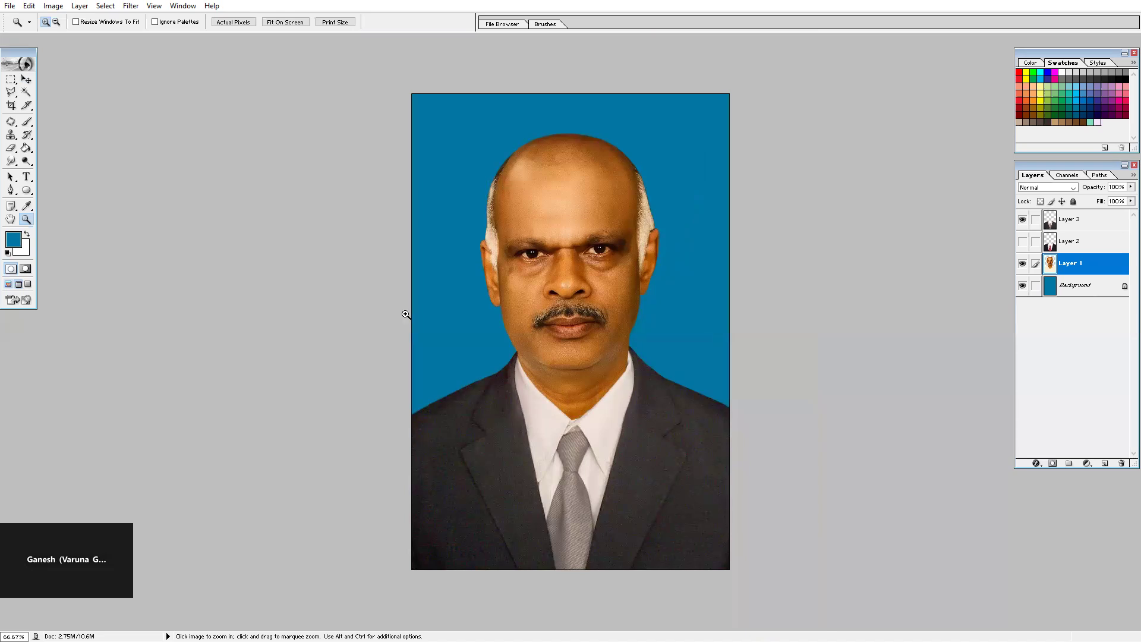
- In 01 SUITS.psd, shift the grey orange-tie suit (Layer 20) aside, return it to its place and minimize the file
key(ctrl+Tab)
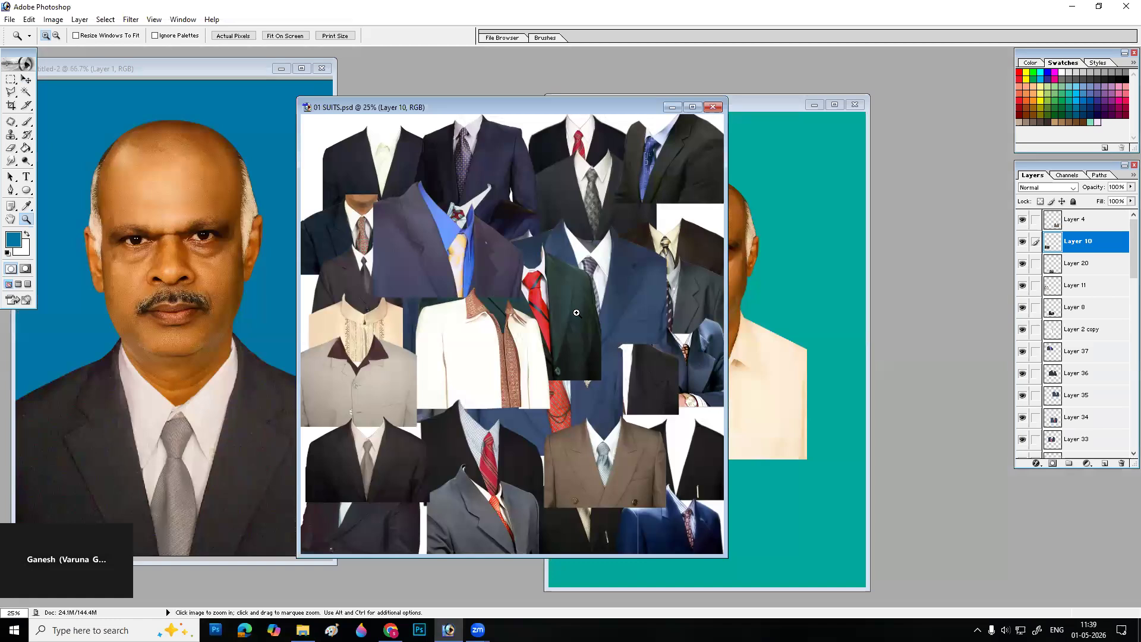
key(v)
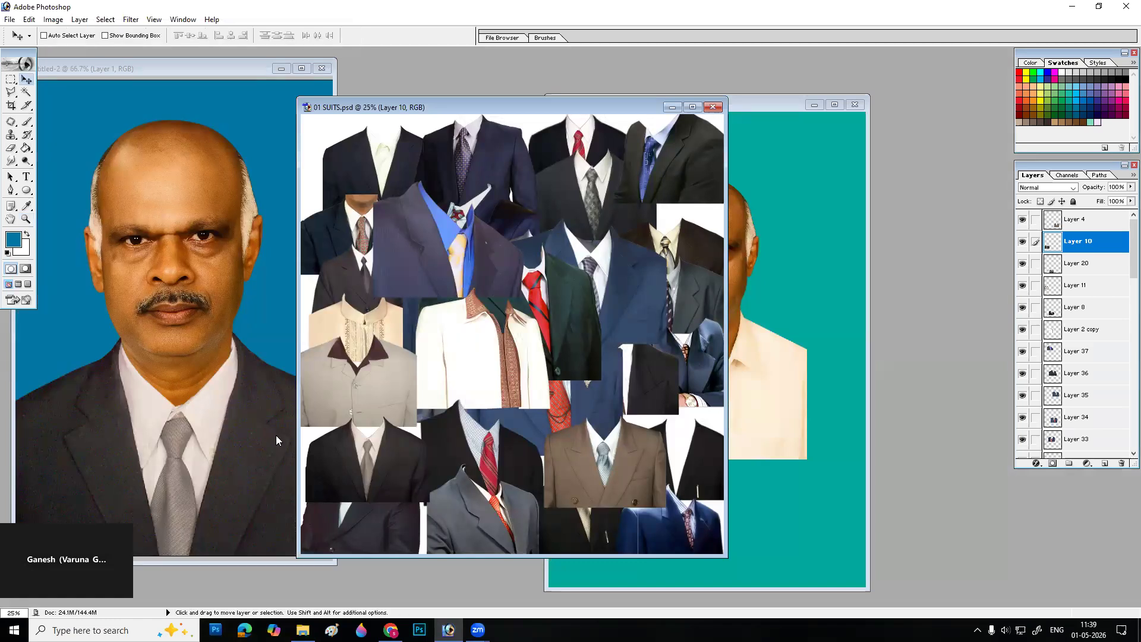
ctrl+click(476, 491)
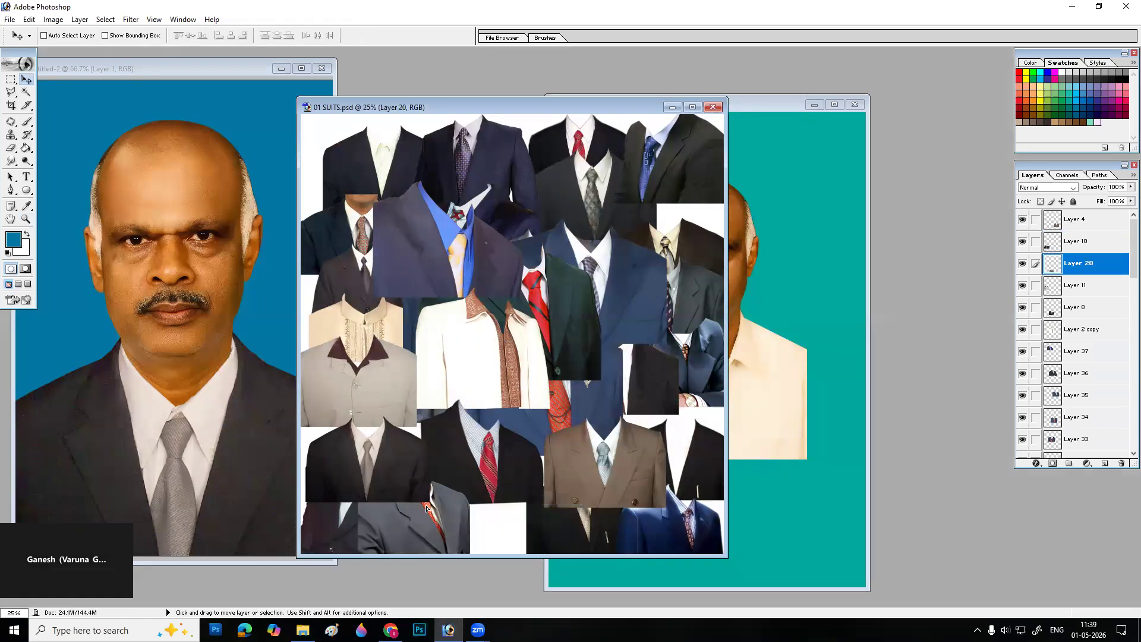
drag(533, 526, 568, 505)
drag(574, 160, 537, 181)
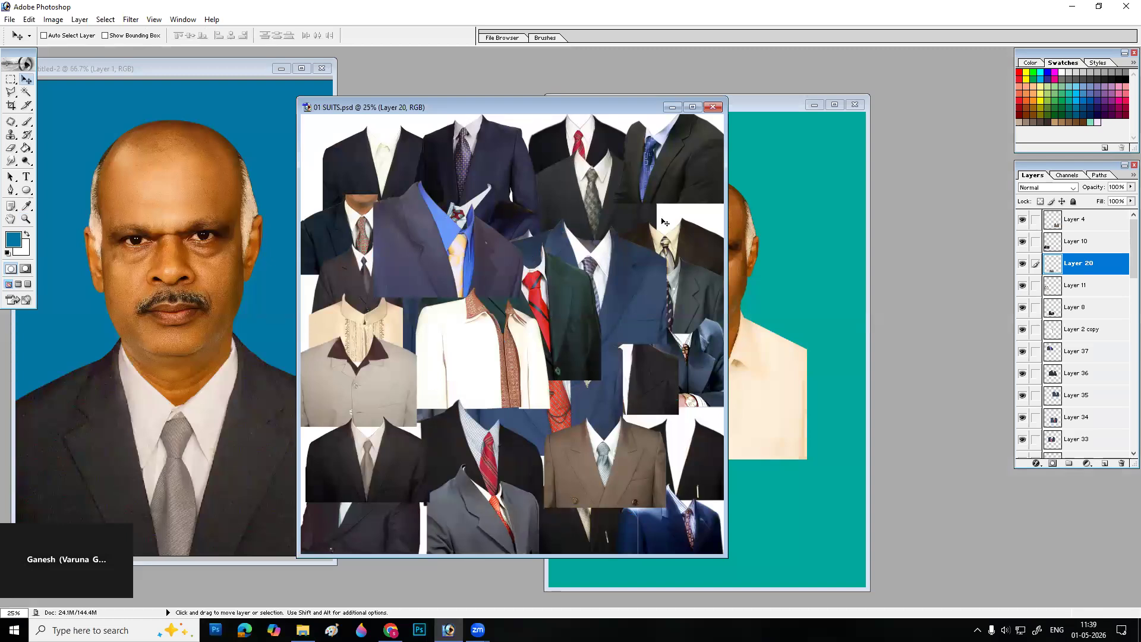
click(672, 107)
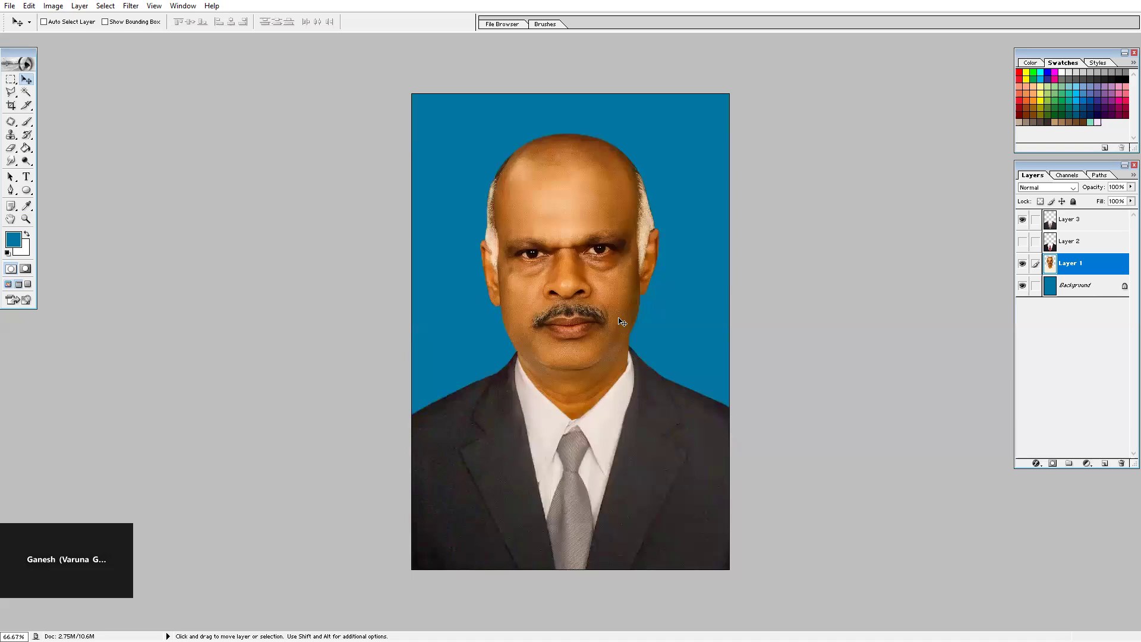
- Fill the portrait's Background layer with the muted light blue #6295A8
click(1063, 291)
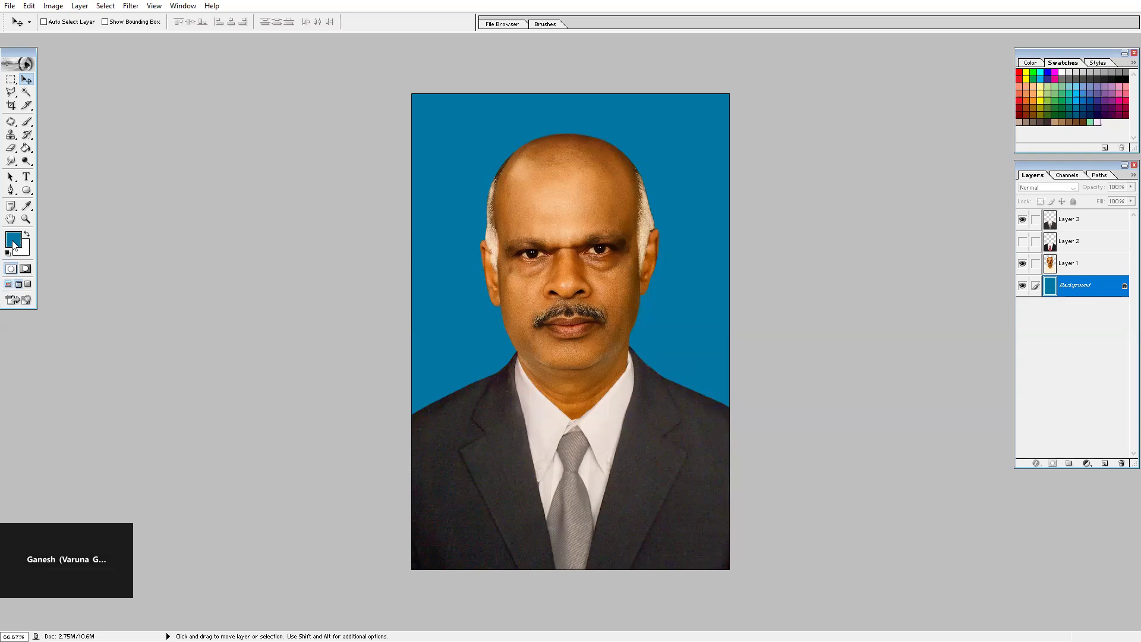
click(13, 240)
drag(517, 298, 495, 296)
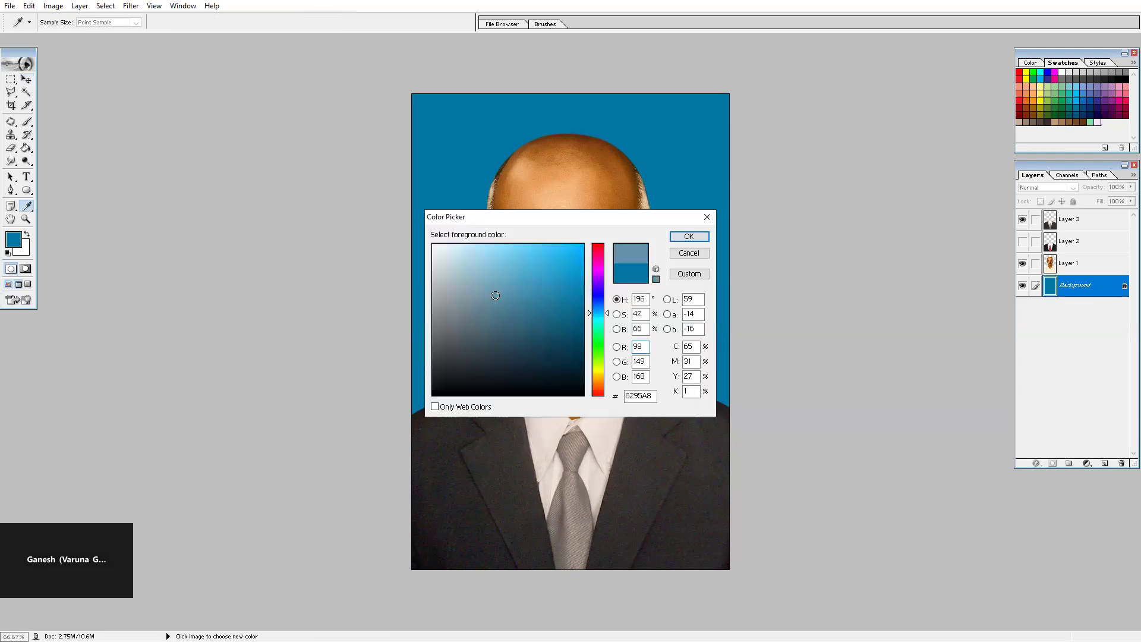
key(Return)
key(v)
key(alt+BackSpace)
- Set the foreground color to the darker blue #386C80 and fill the Background layer with it
click(7, 239)
click(516, 319)
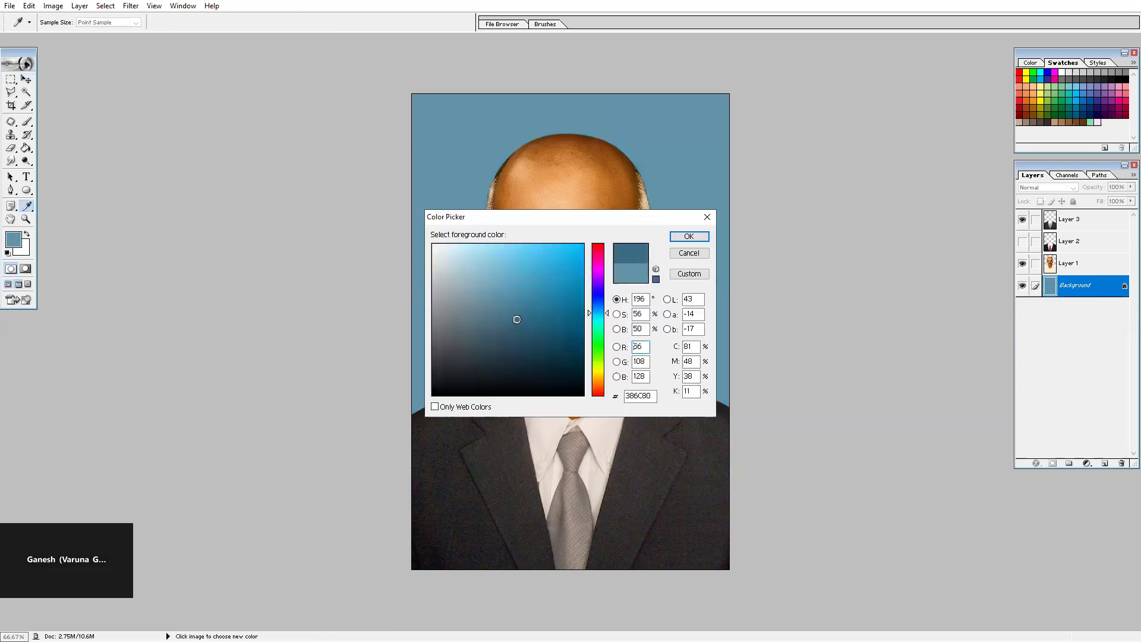
key(Return)
key(v)
key(alt+BackSpace)
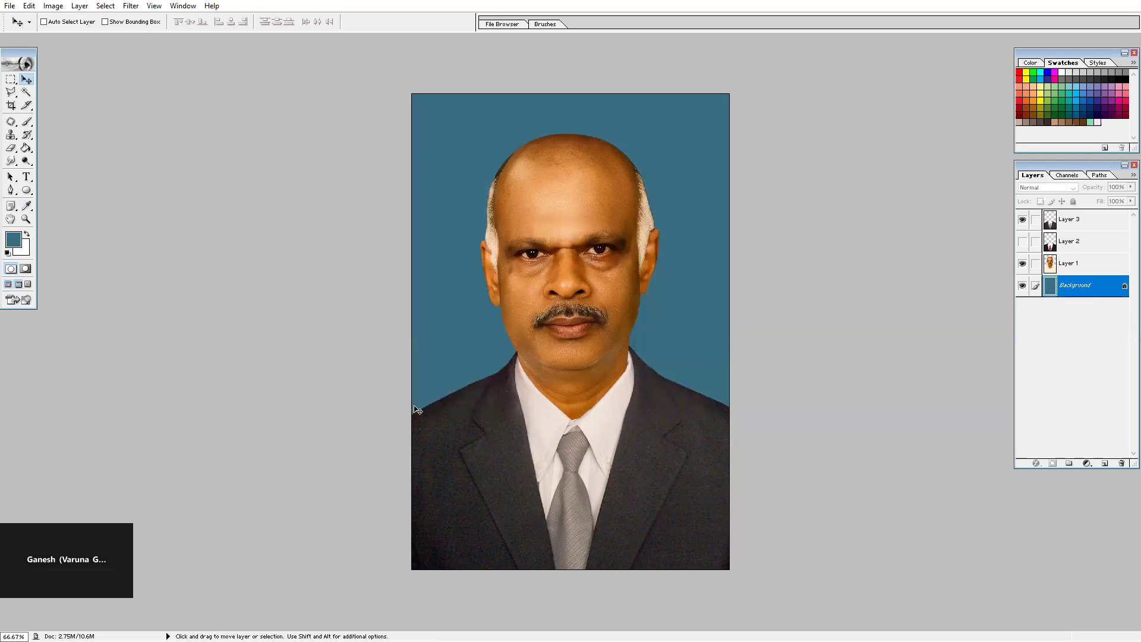
- Paint a soft light blue (#7AAEC2) glow behind the head on the Background layer with a 1100 px brush, and reduce the brush to 250 px
click(17, 244)
click(489, 280)
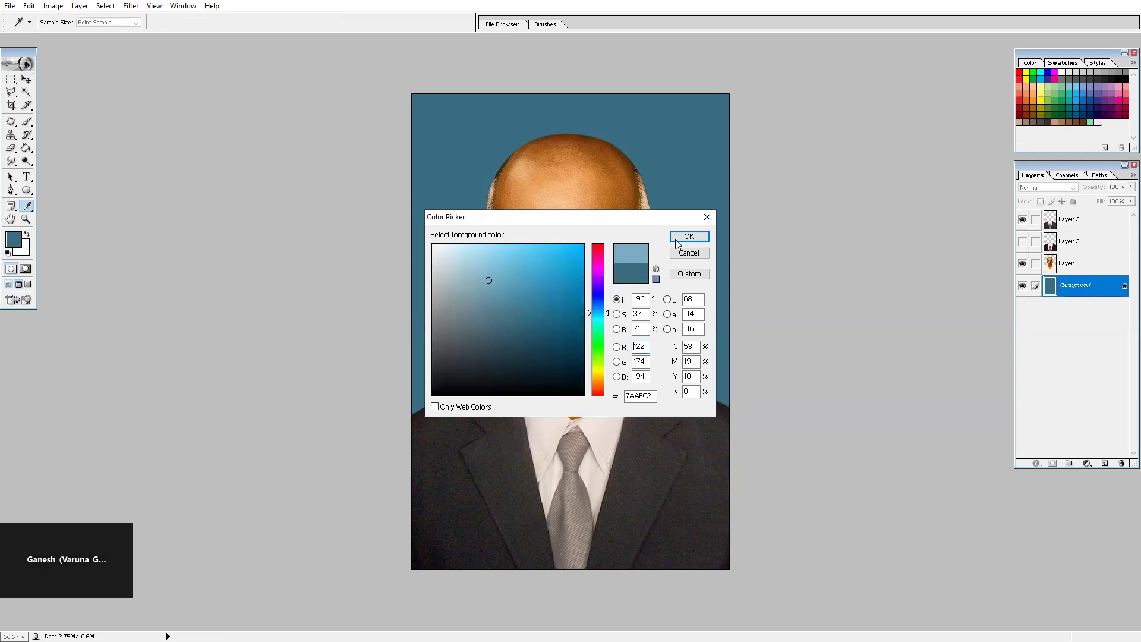
key(Return)
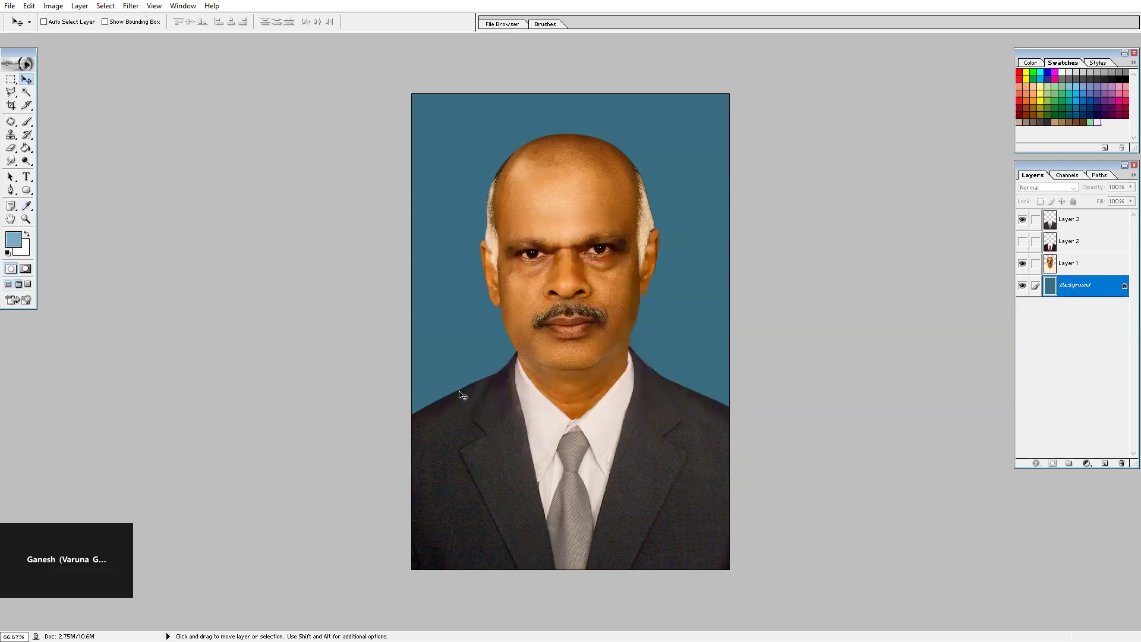
key(b)
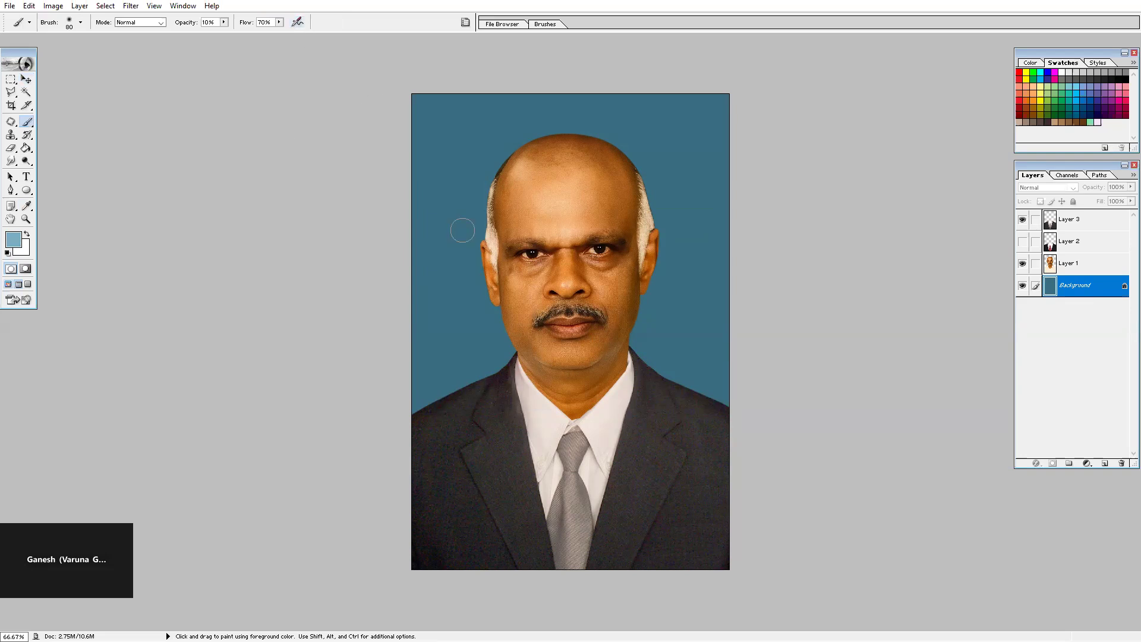
key(bracketright)
key(bracketright)
key(bracketright)
key(bracketright)
key(bracketright)
key(bracketright)
key(bracketright)
key(bracketright)
key(bracketright)
key(bracketright)
key(bracketright)
key(bracketright)
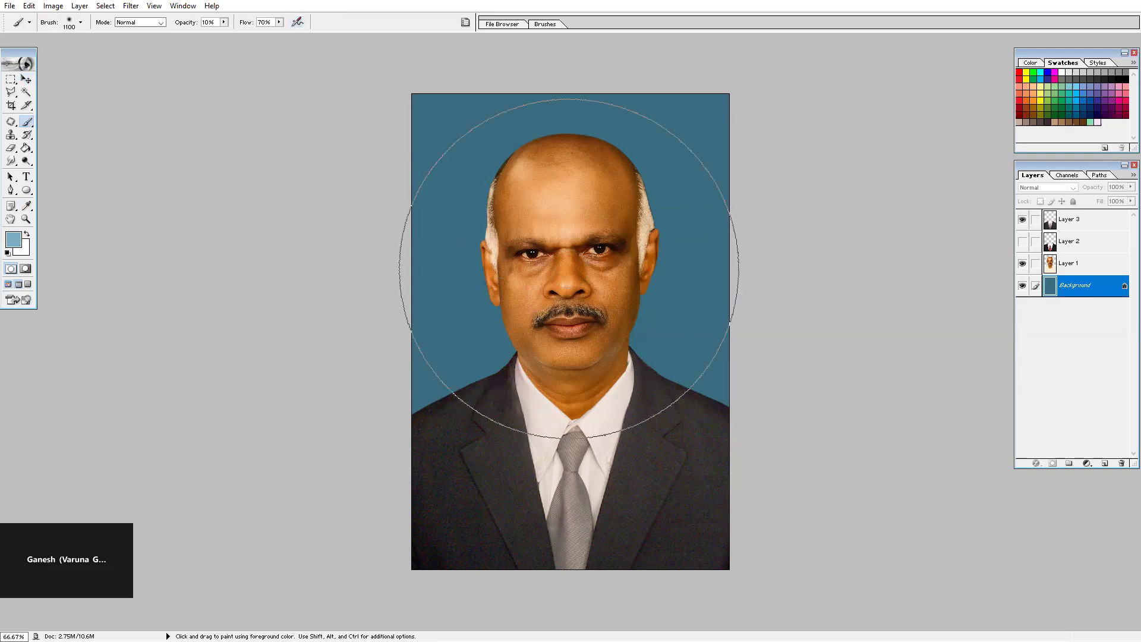
mouse_move(570, 268)
mouse_down()
mouse_move(560, 306)
mouse_move(548, 300)
mouse_up()
key(bracketleft)
key(bracketleft)
key(bracketleft)
key(bracketleft)
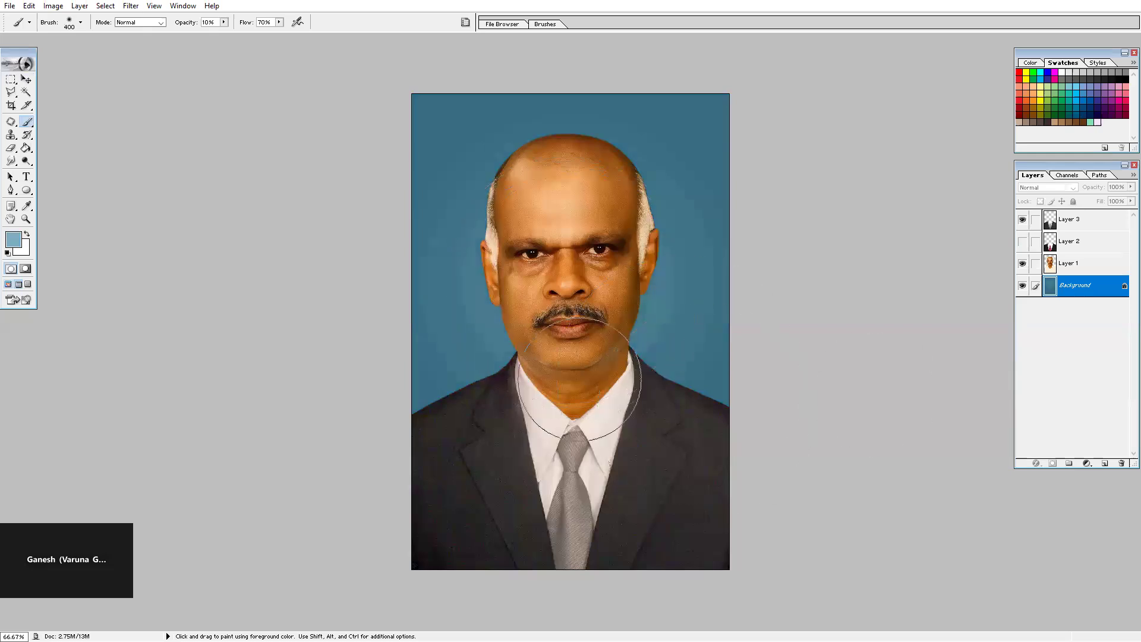
key(bracketleft)
key(bracketleft)
- Smooth the painted glow on the Background layer with a Gaussian Blur of about 36 pixels radius
click(131, 6)
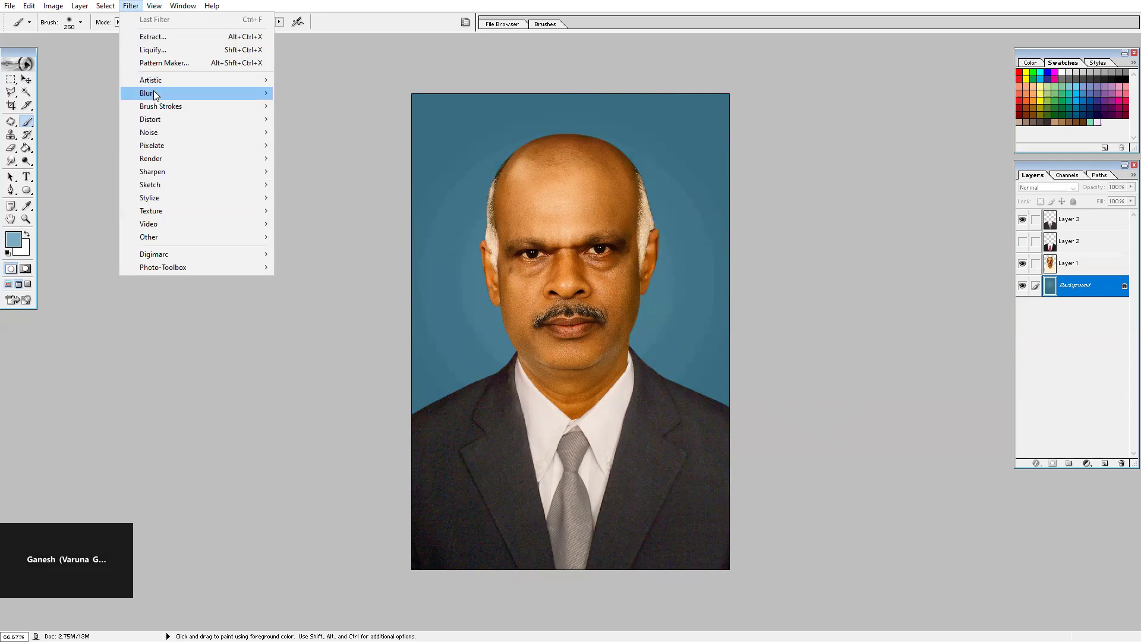
mouse_move(153, 93)
click(324, 117)
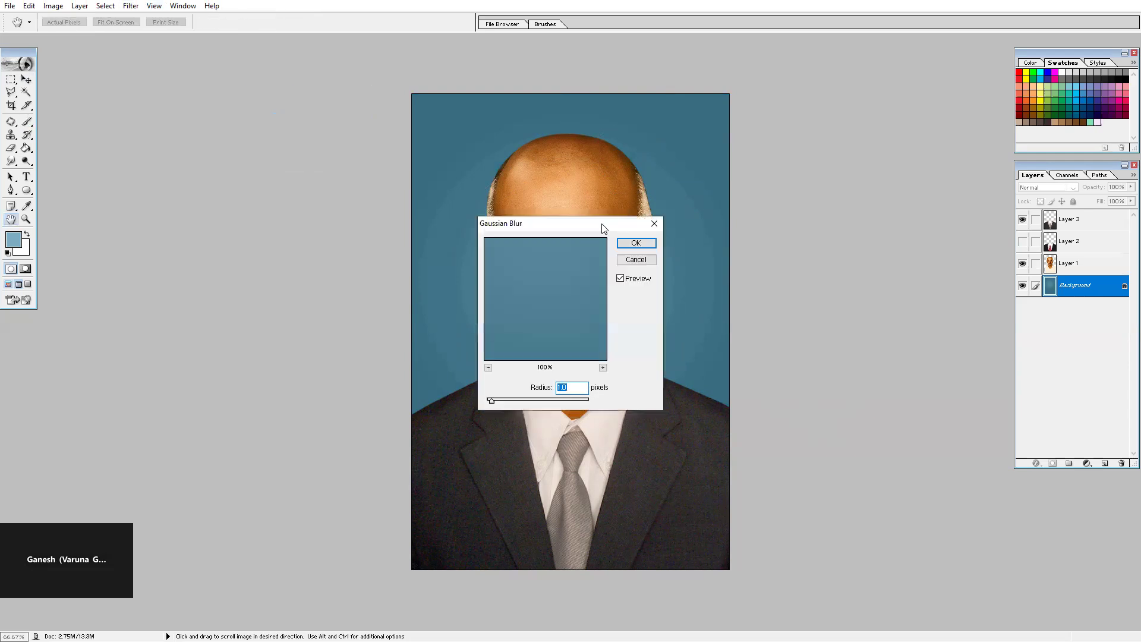
drag(603, 229, 817, 196)
drag(705, 367, 756, 369)
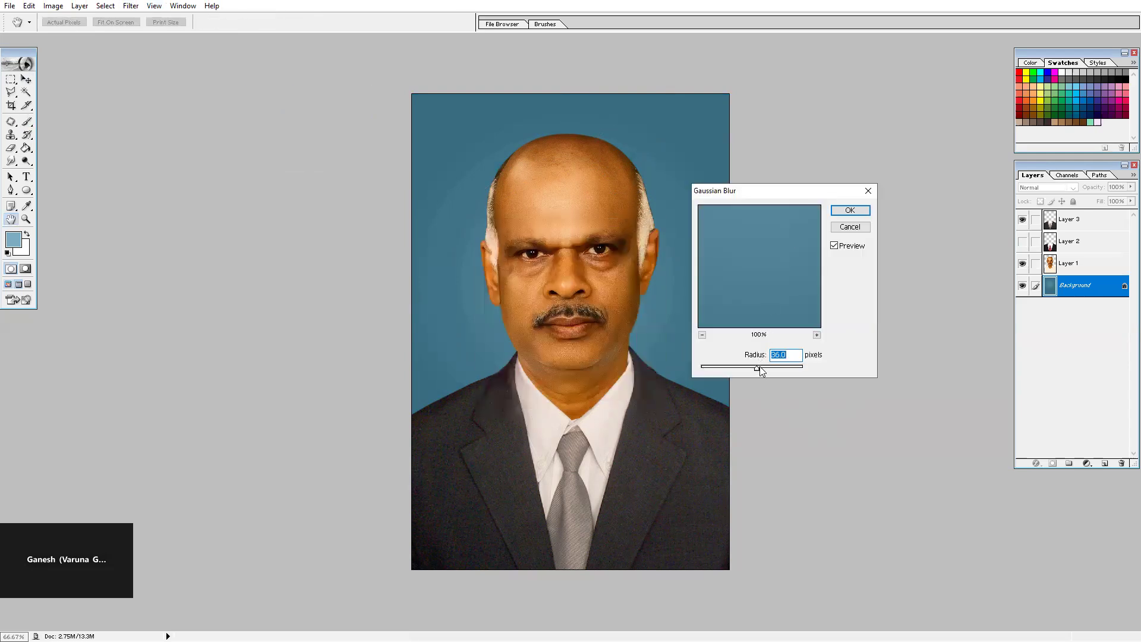
click(850, 211)
key(b)
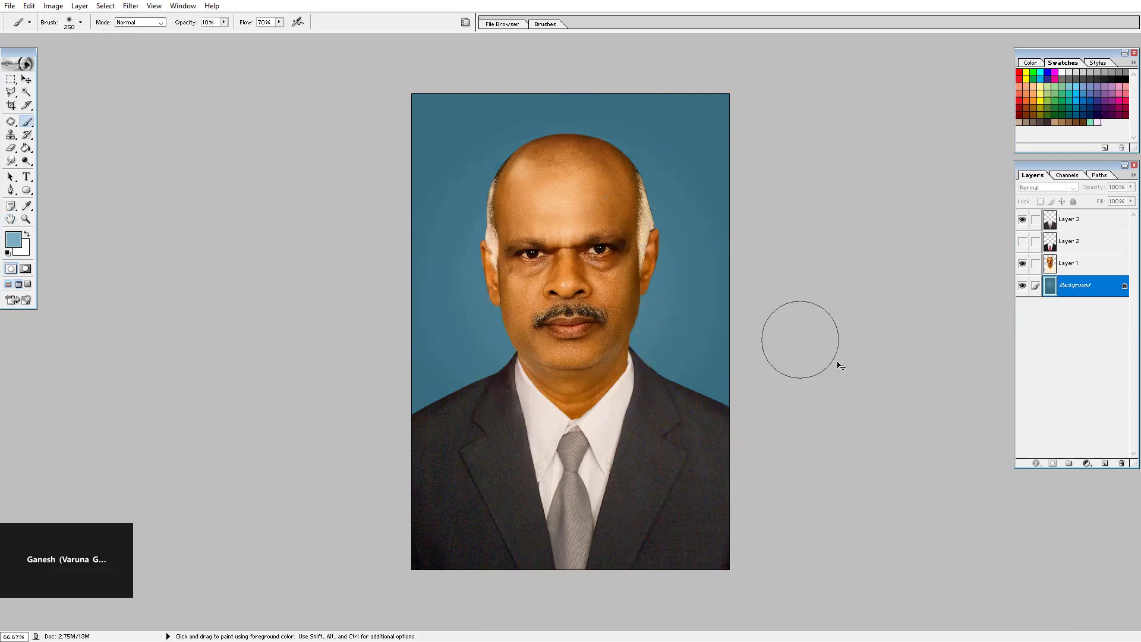
key(v)
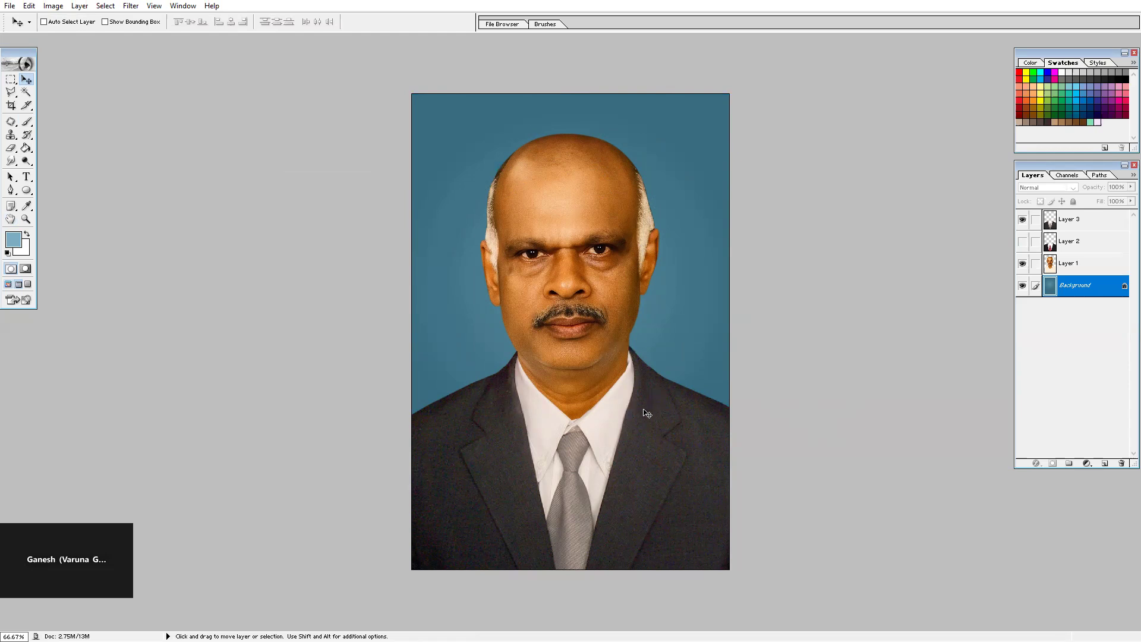
- Switch to the teal-background portrait Untitled-1 in full-screen view, scale the man down and move him into the canvas's upper half
key(ctrl+Tab)
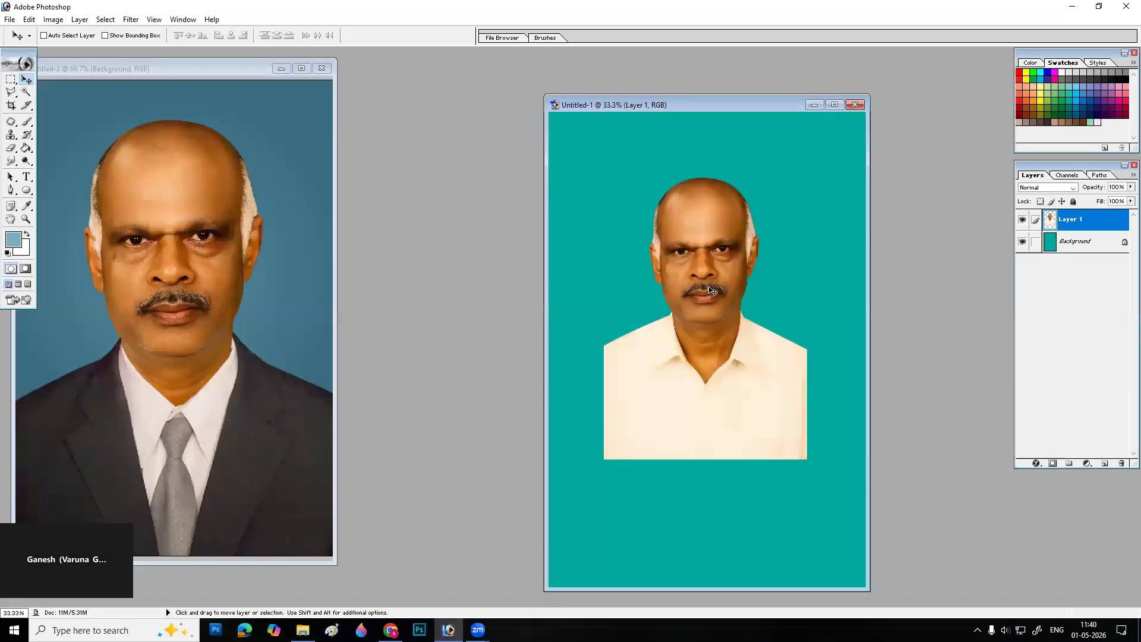
key(f)
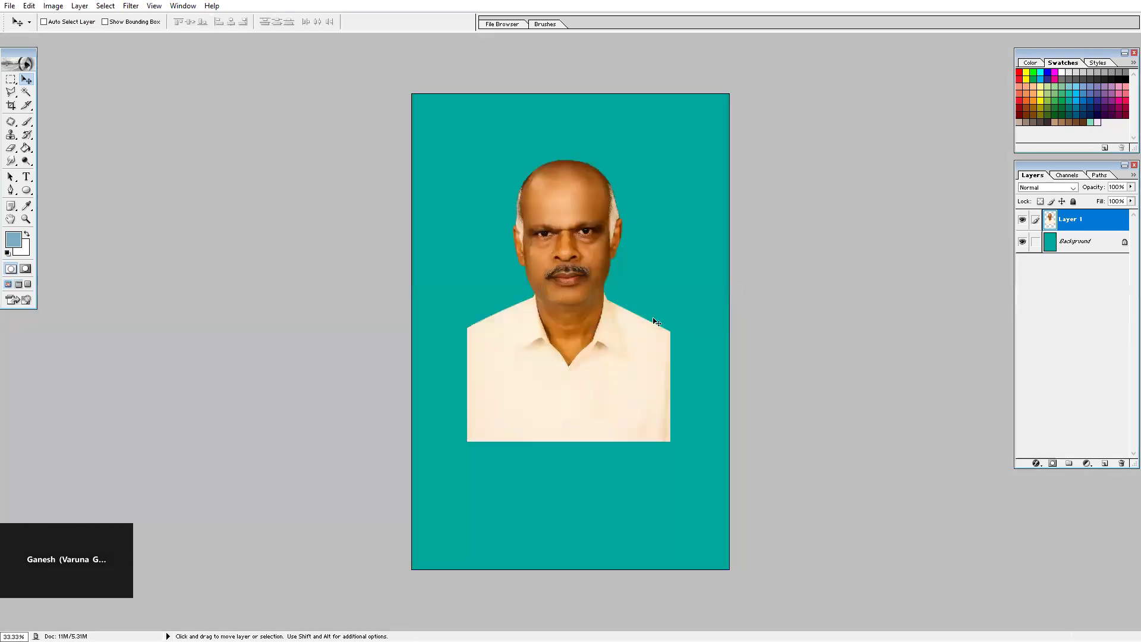
key(ctrl+t)
drag(671, 158, 637, 211)
drag(595, 318, 595, 257)
key(Return)
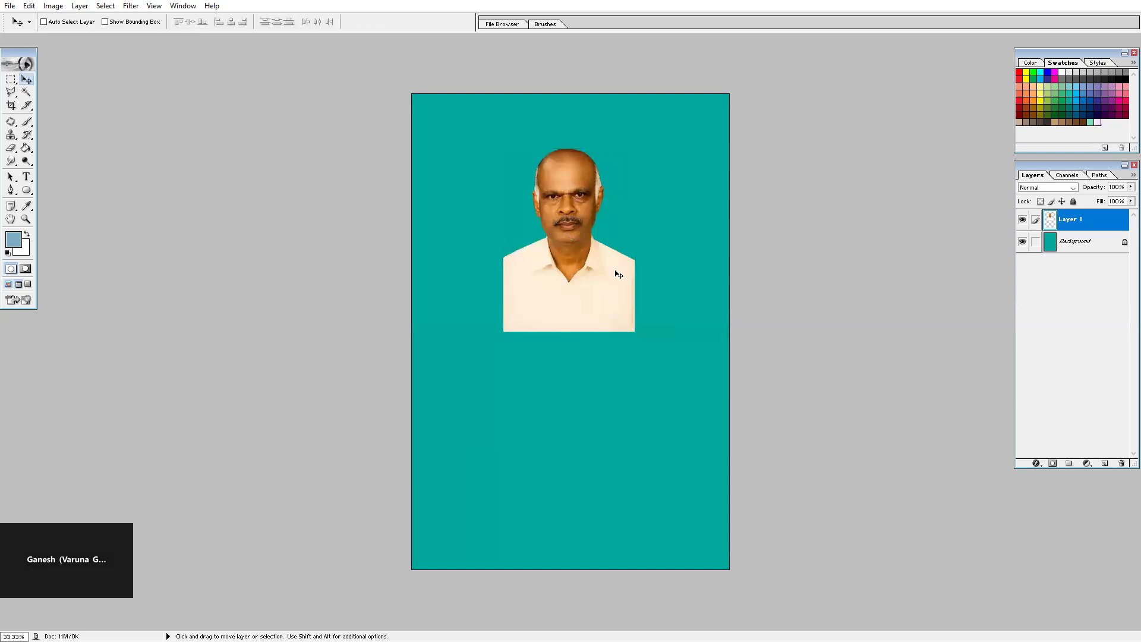
- Duplicate the portrait's Layer 1, hide the copy and select the Background layer
key(ctrl+j)
click(1022, 221)
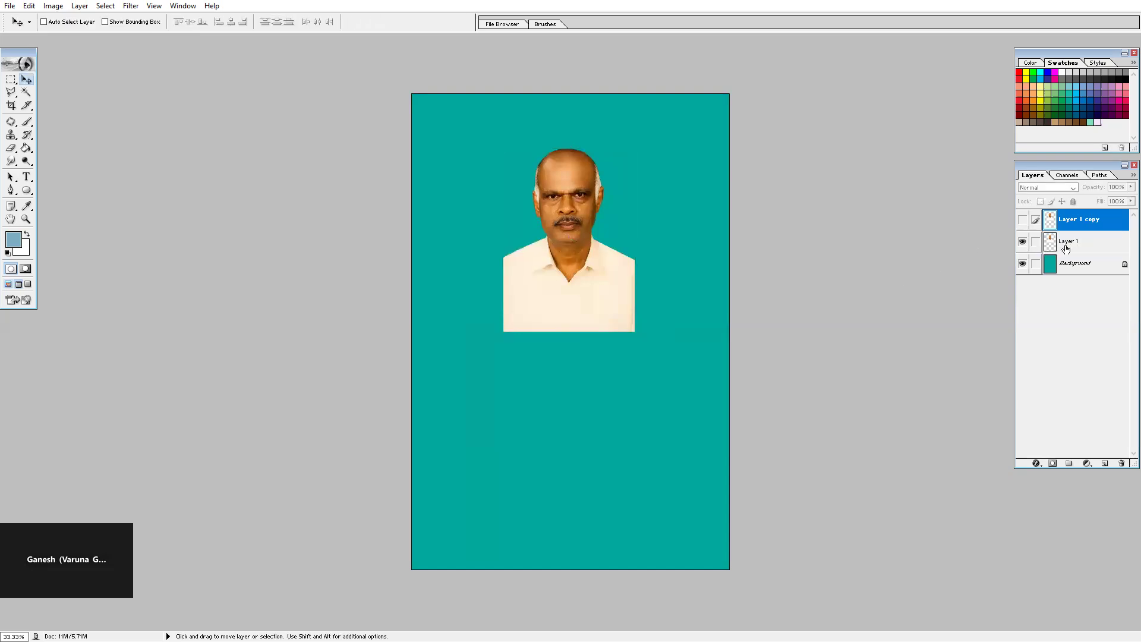
click(1068, 242)
click(1068, 266)
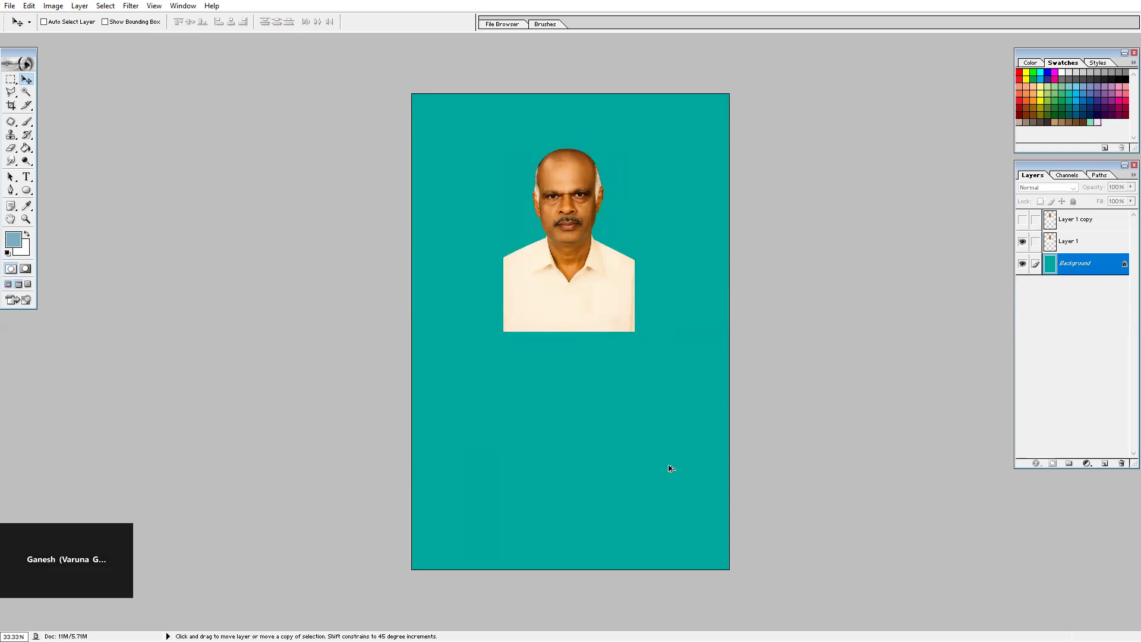
- Switch to the Chrome browser and open YouTube in a new tab
key(alt+Tab)
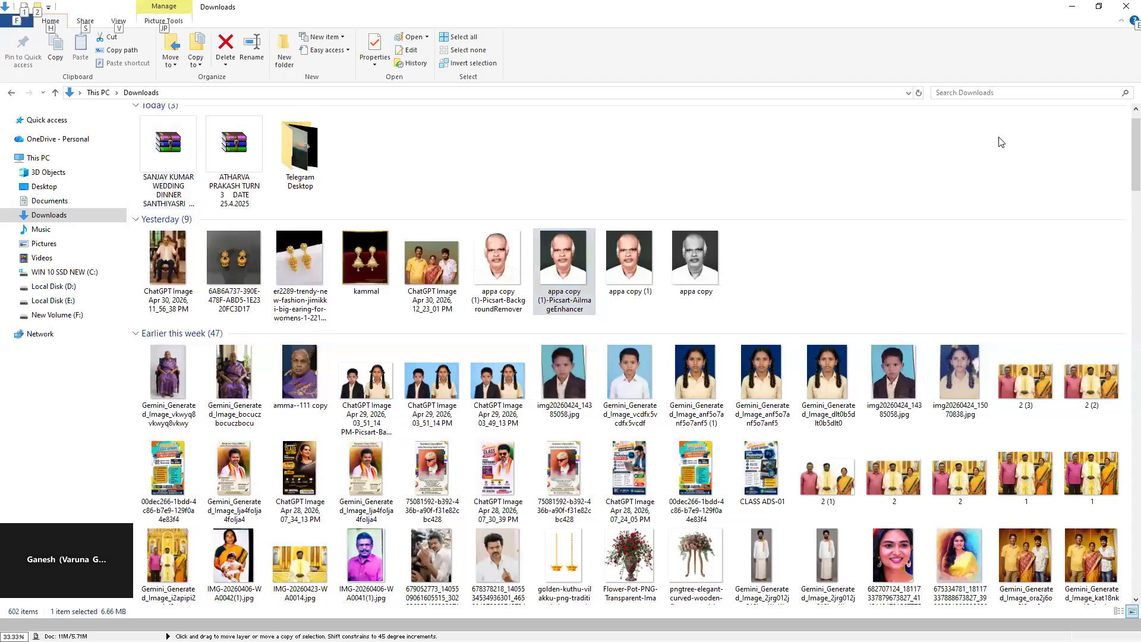
key(super+d)
click(391, 630)
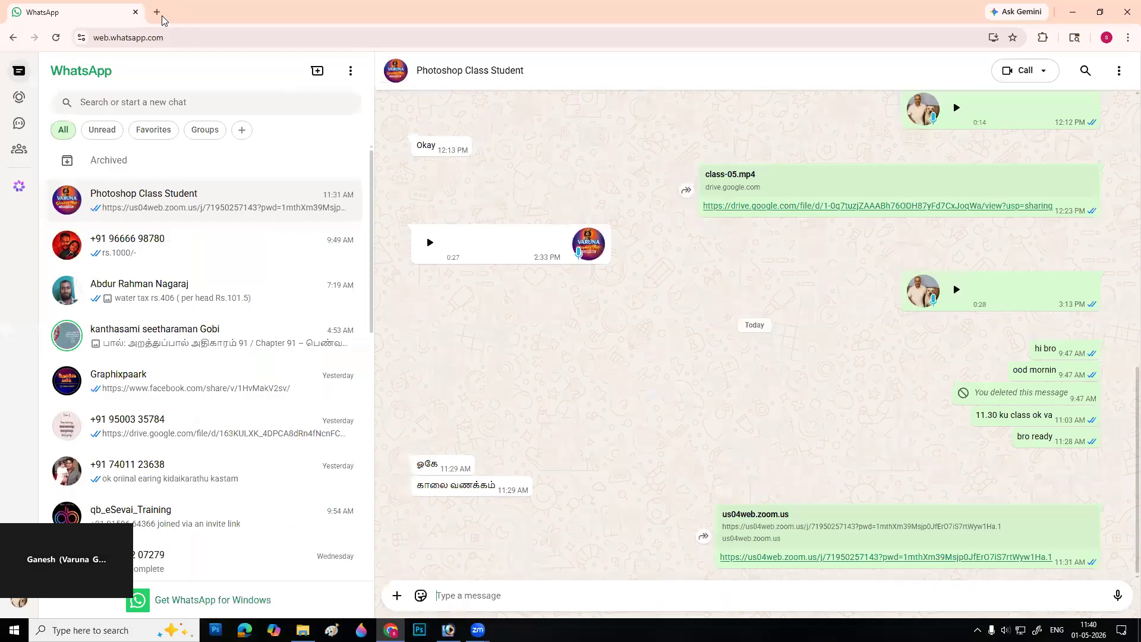
click(162, 14)
text(you)
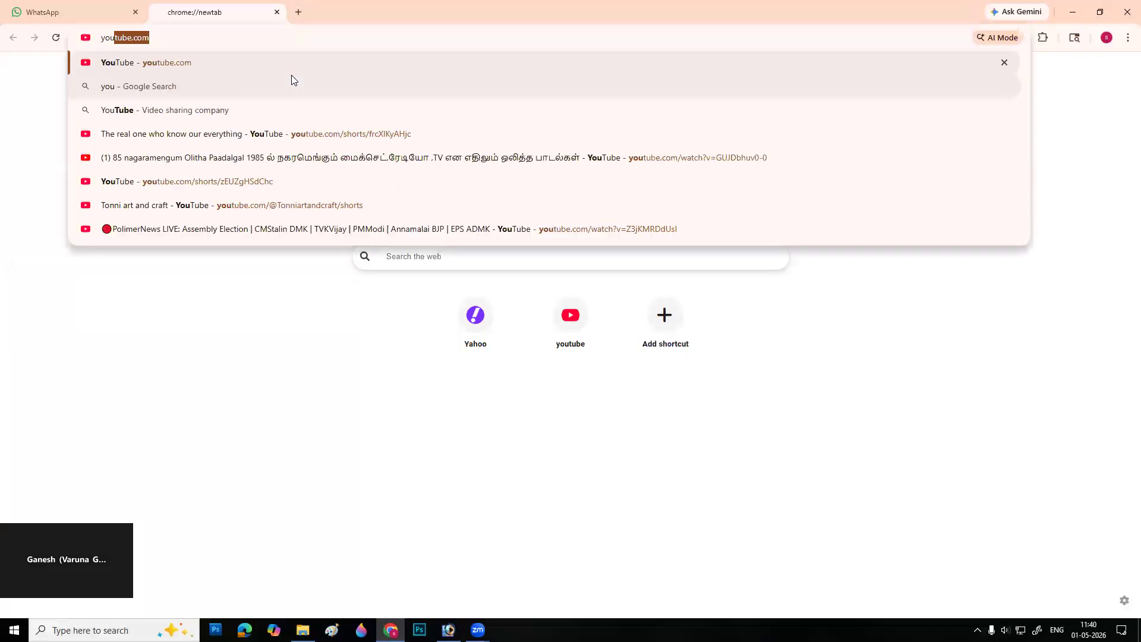
key(Return)
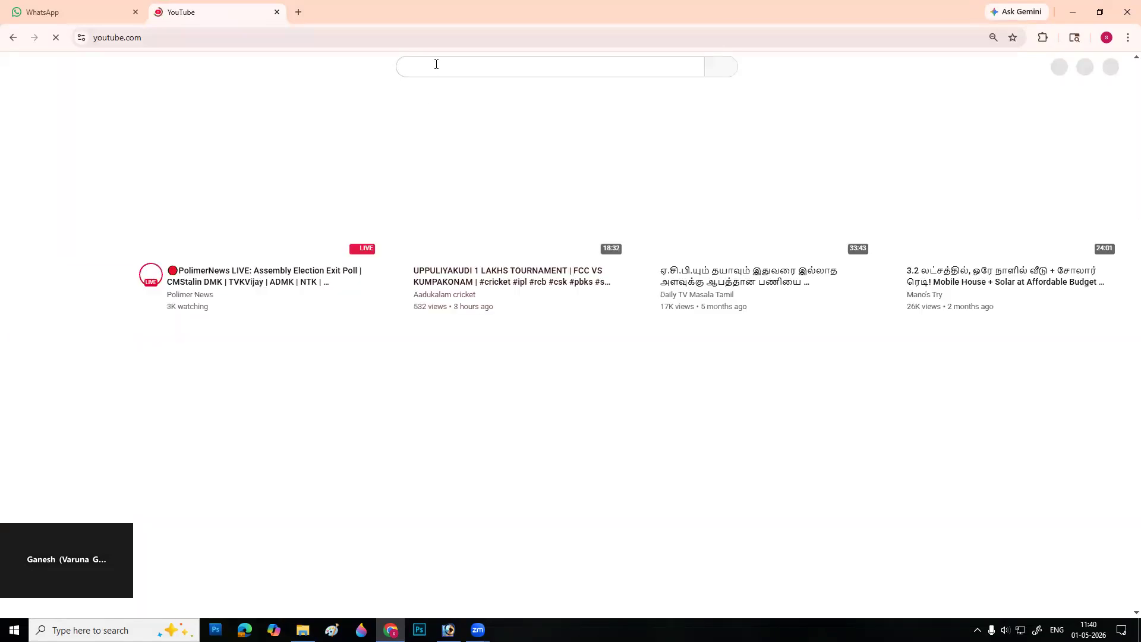
- Search YouTube for "body imaes psd" and browse the results for a men's and women's dress PSD download video
click(436, 64)
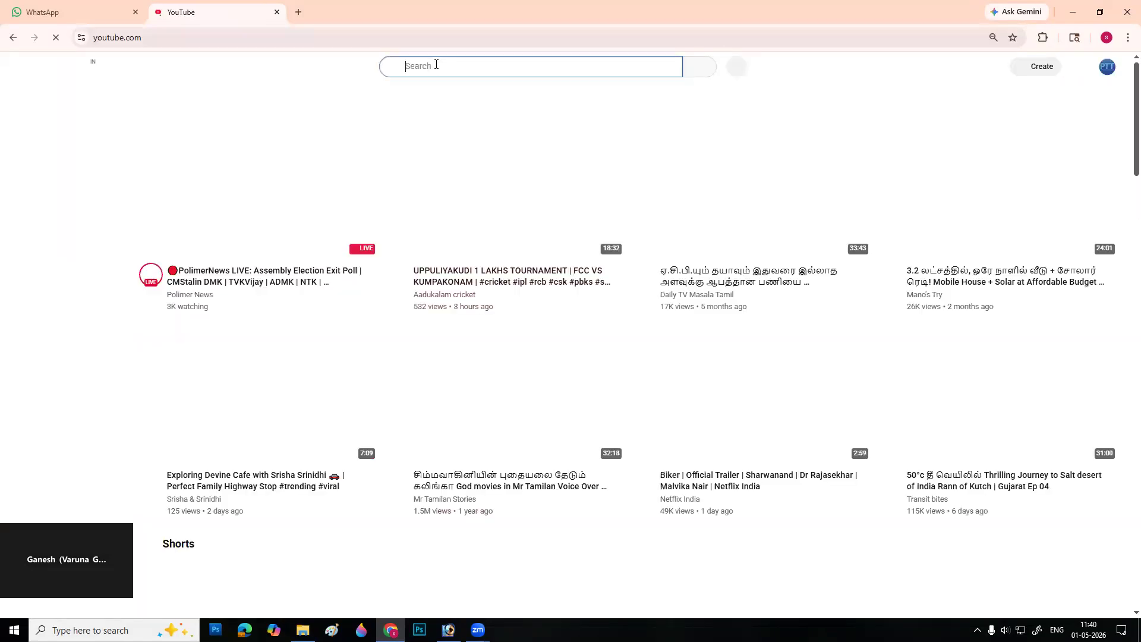
text(bodima)
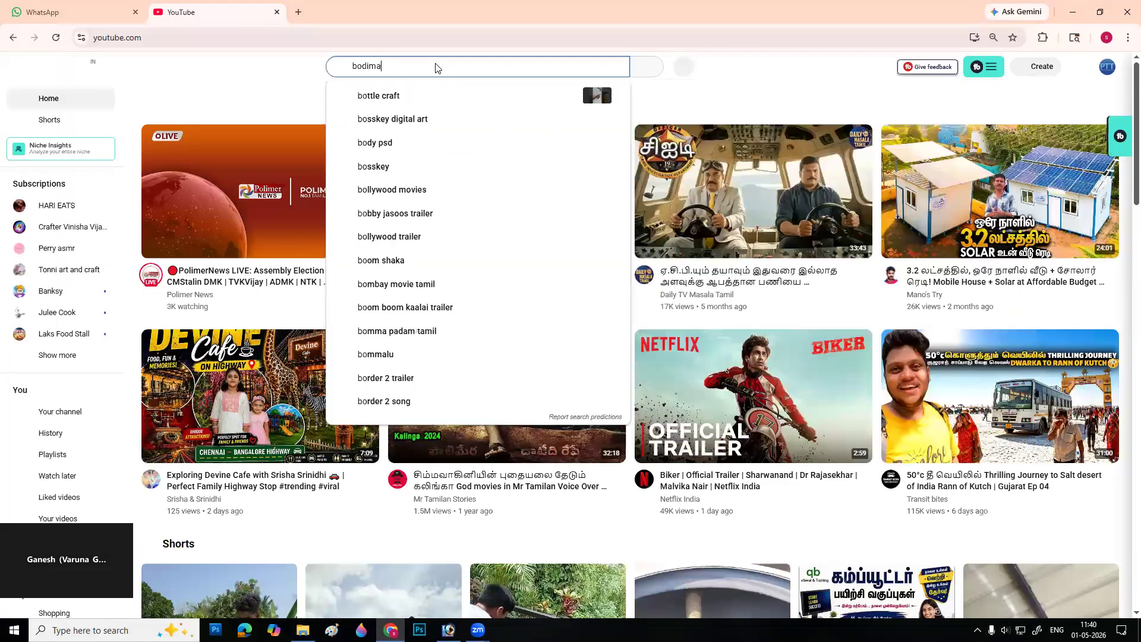
text(es psd)
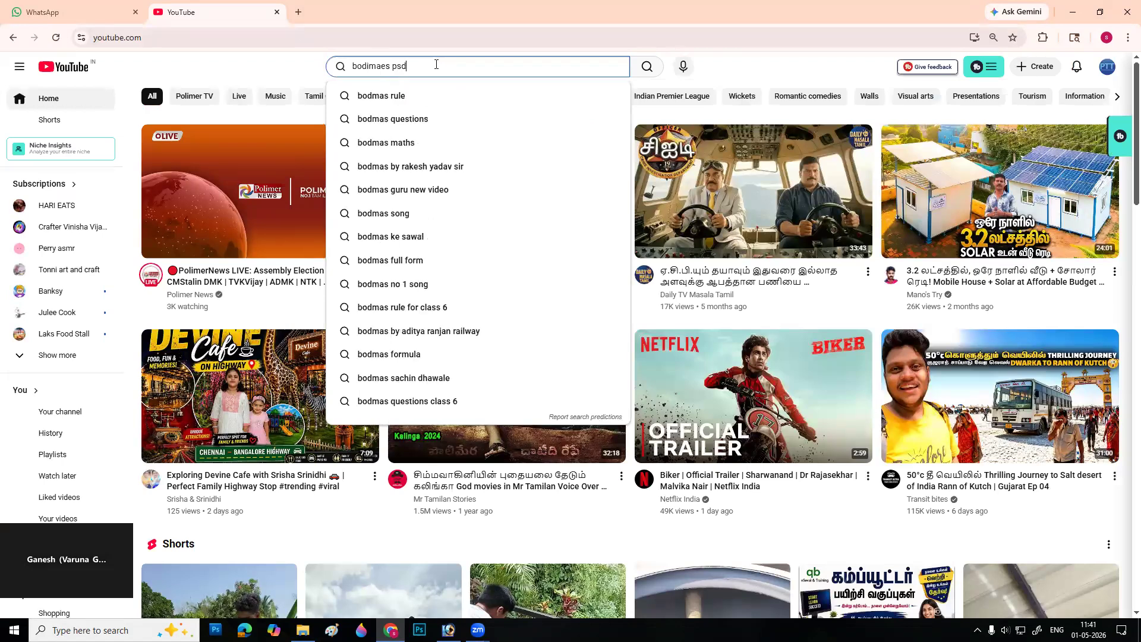
click(371, 66)
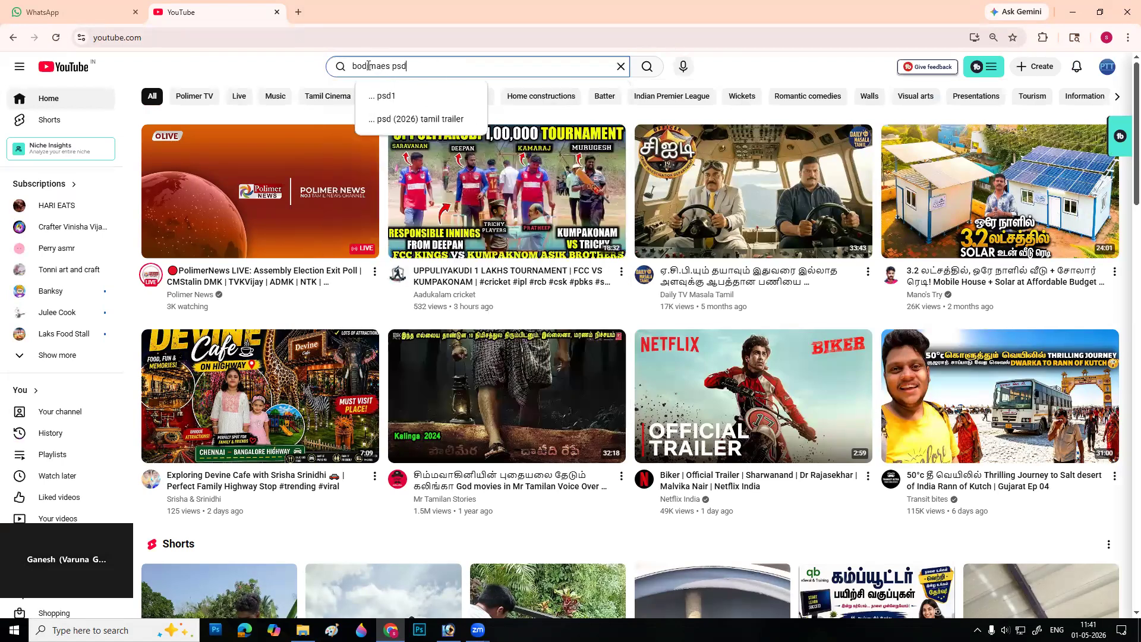
text(y)
key(Return)
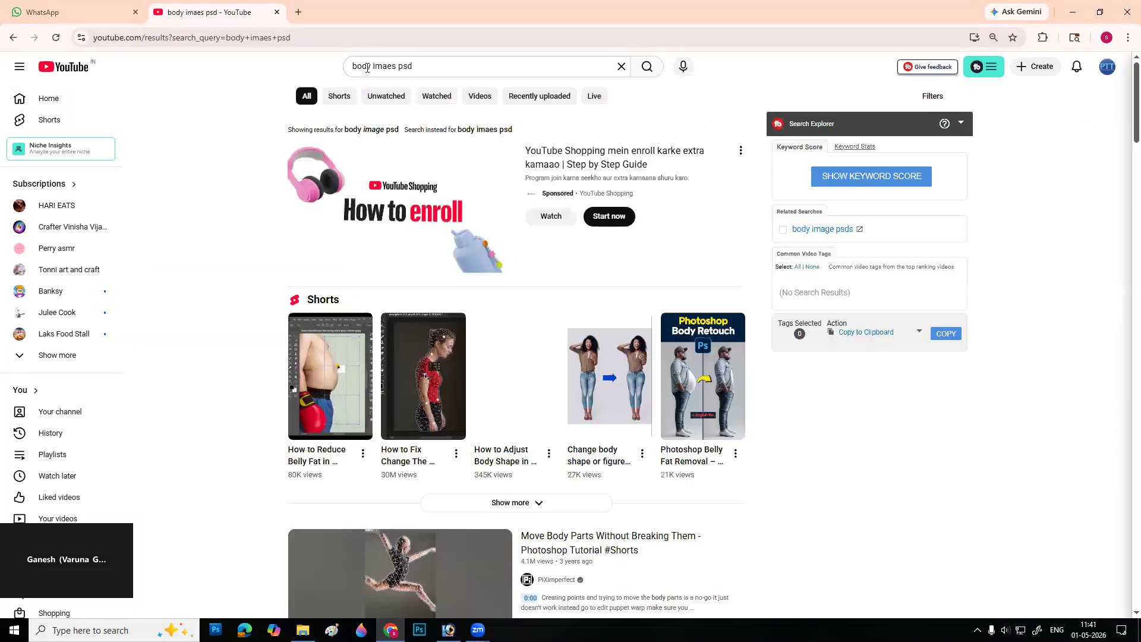
scroll(574, 259, down, 10)
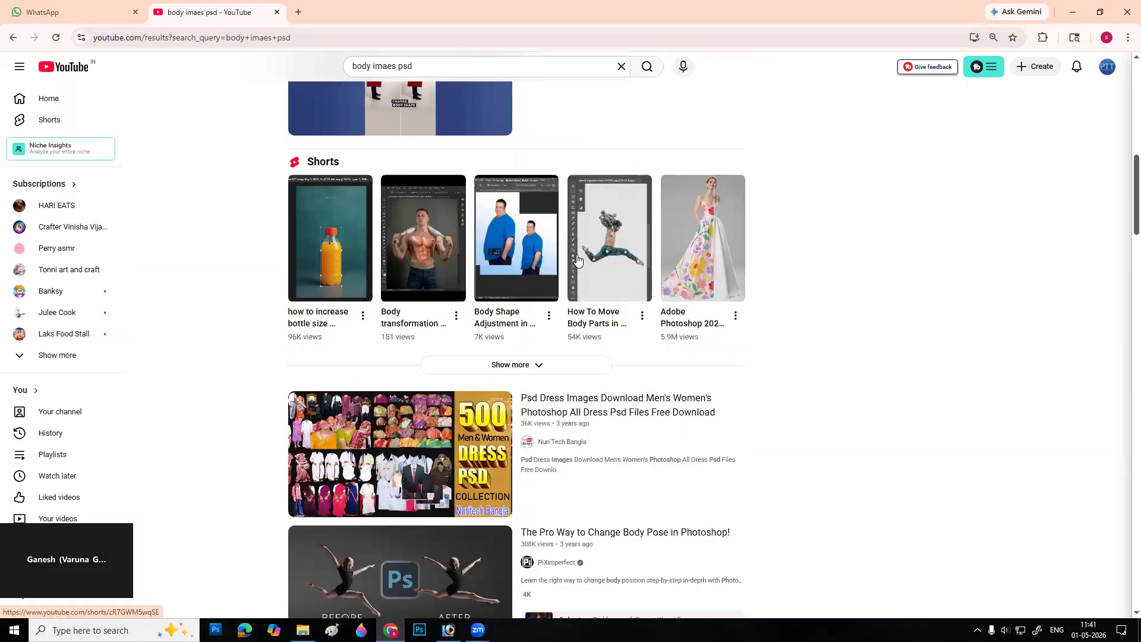
scroll(577, 259, down, 3)
mouse_move(436, 249)
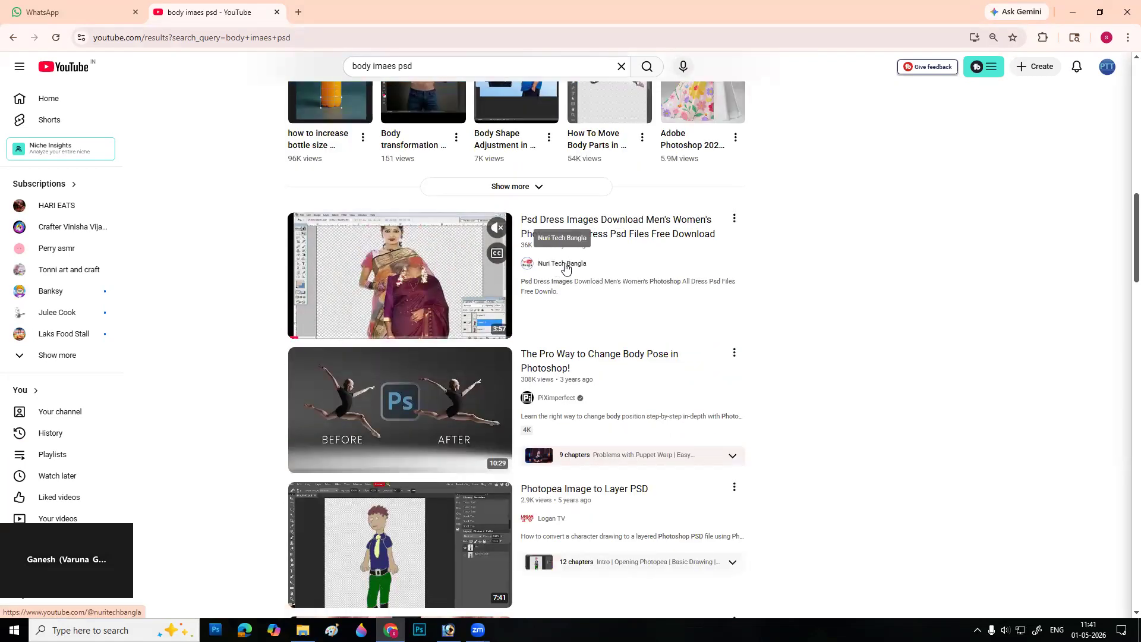
- Look further through the "body imaes psd" YouTube results for full-body dress PSD videos
scroll(418, 327, down, 3)
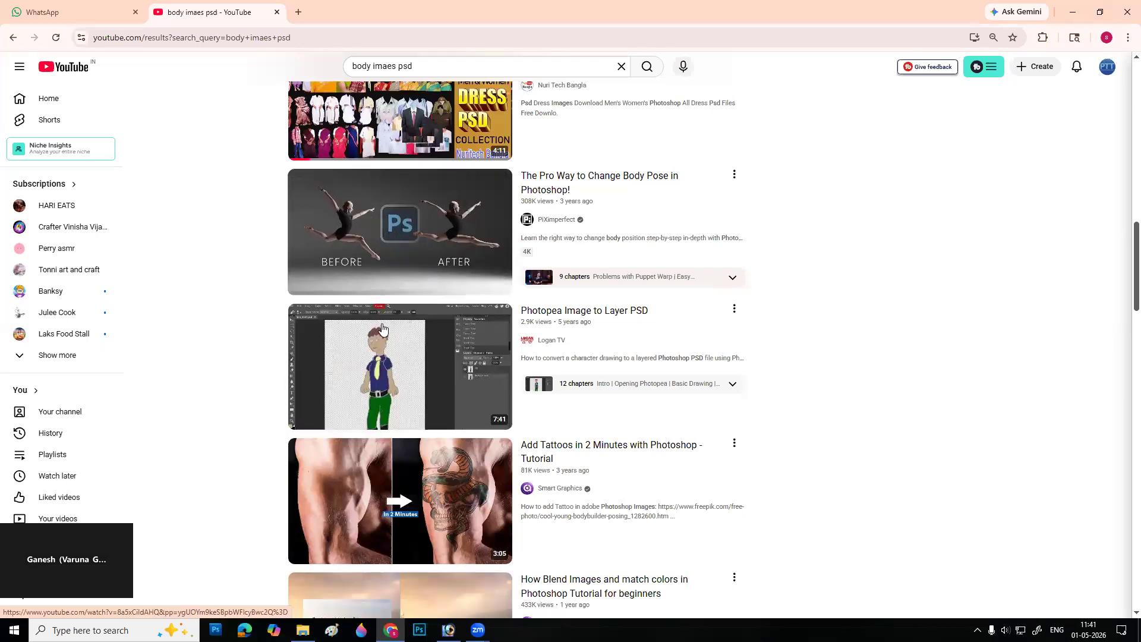
scroll(334, 331, down, 4)
scroll(540, 299, down, 8)
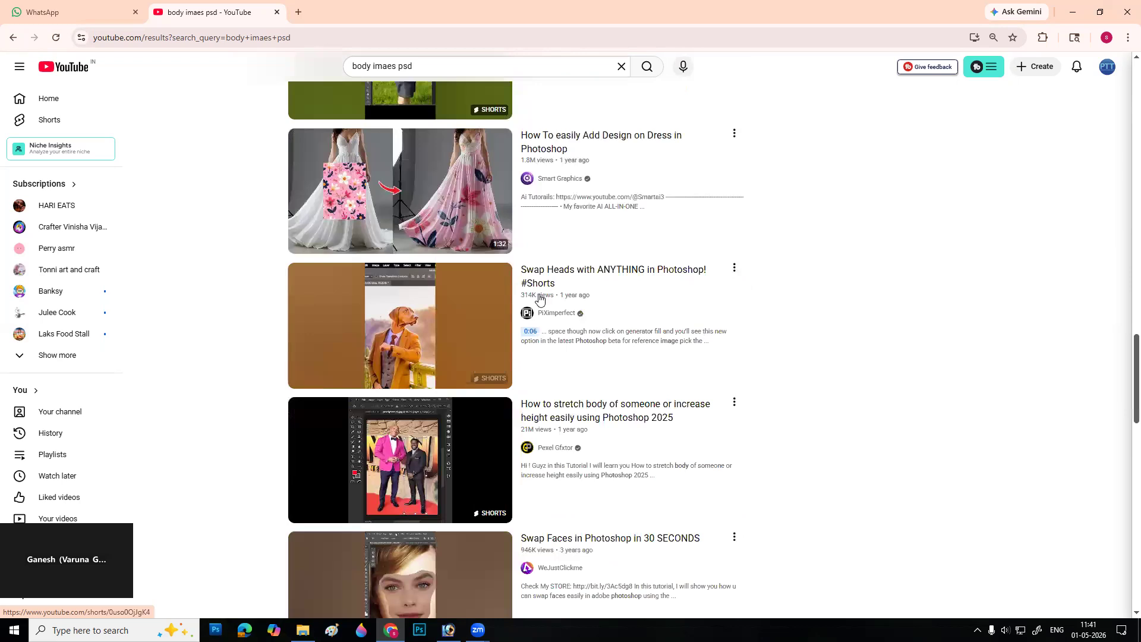
scroll(540, 299, down, 9)
scroll(565, 333, down, 10)
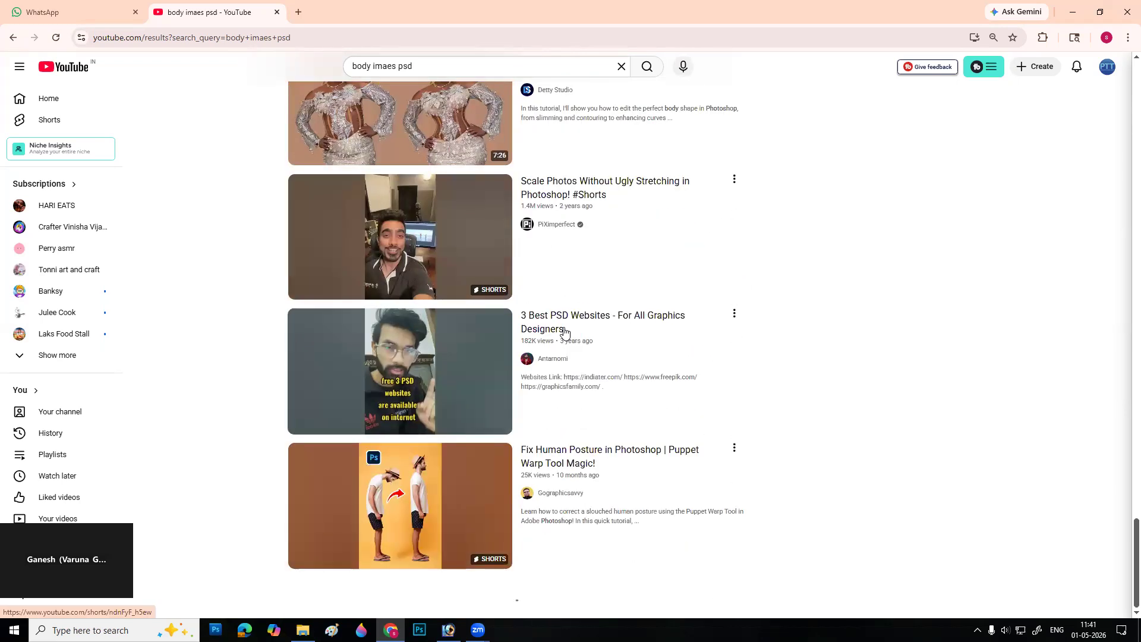
- Correct the YouTube search query to "body images psd" and run it again
click(368, 66)
key(shift+Home)
click(375, 67)
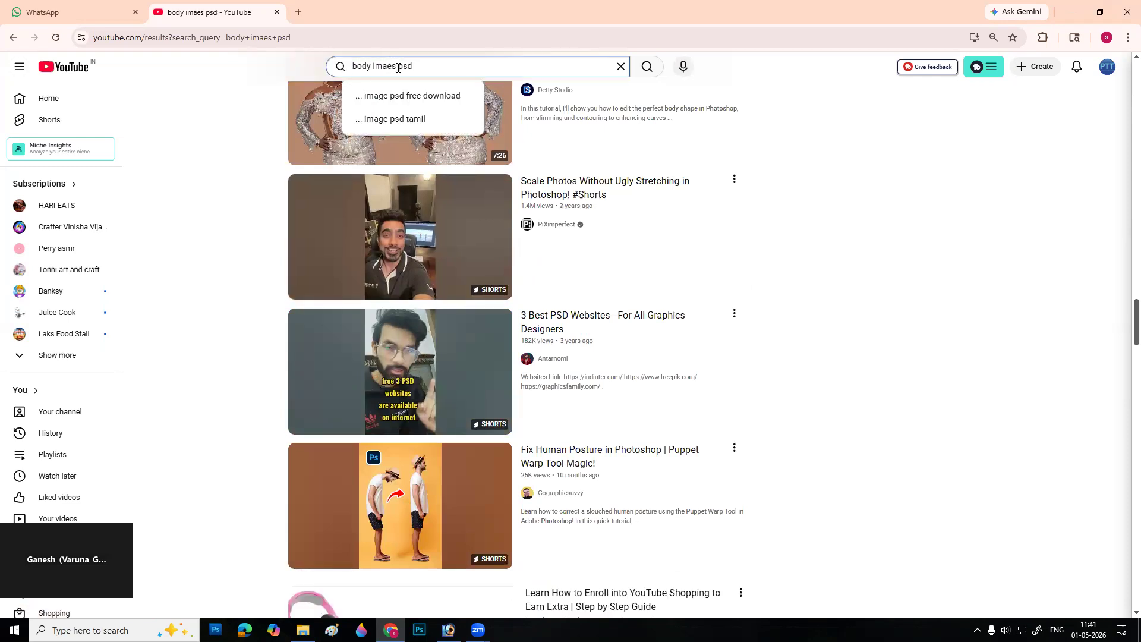
click(372, 66)
key(Return)
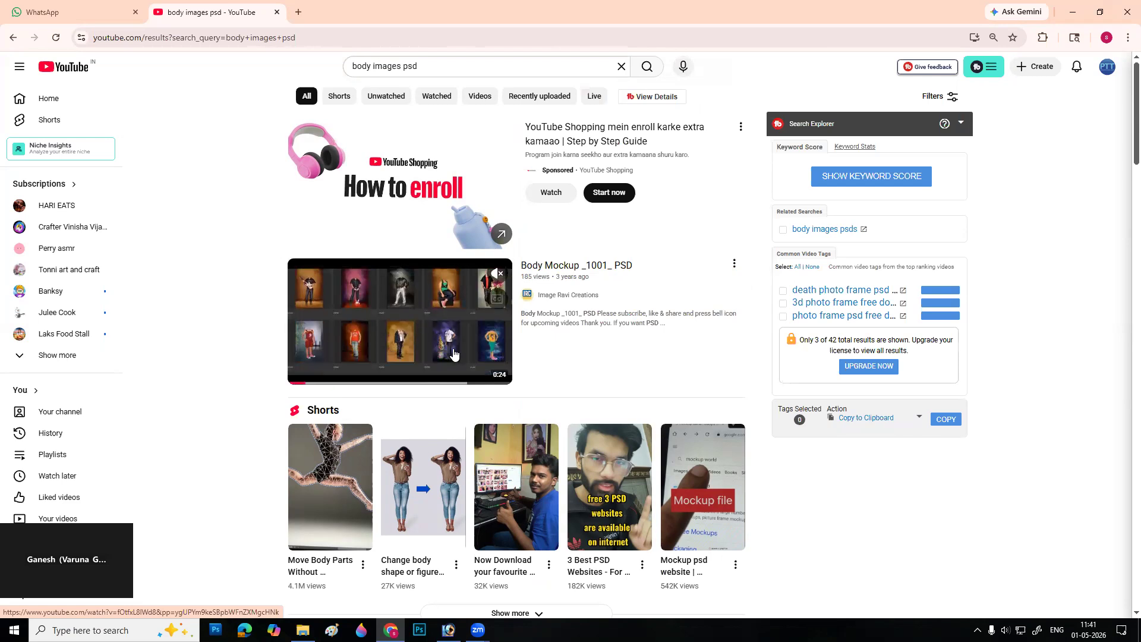
- Examine the "body images psd" results for videos offering downloadable body and dress templates
scroll(450, 348, down, 6)
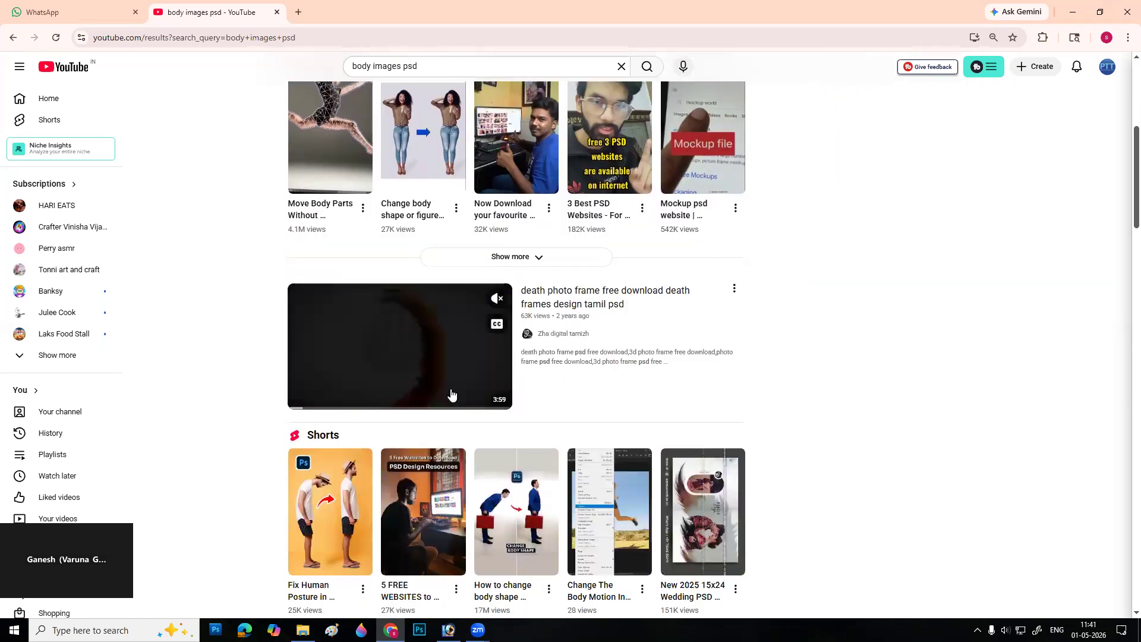
scroll(932, 382, down, 7)
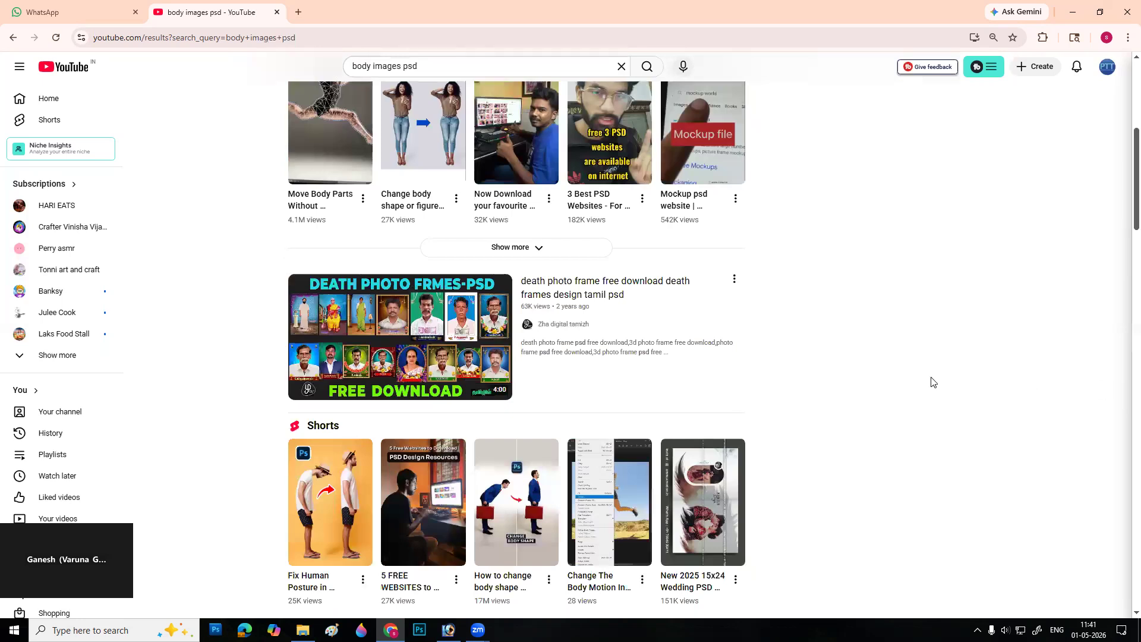
scroll(886, 382, down, 2)
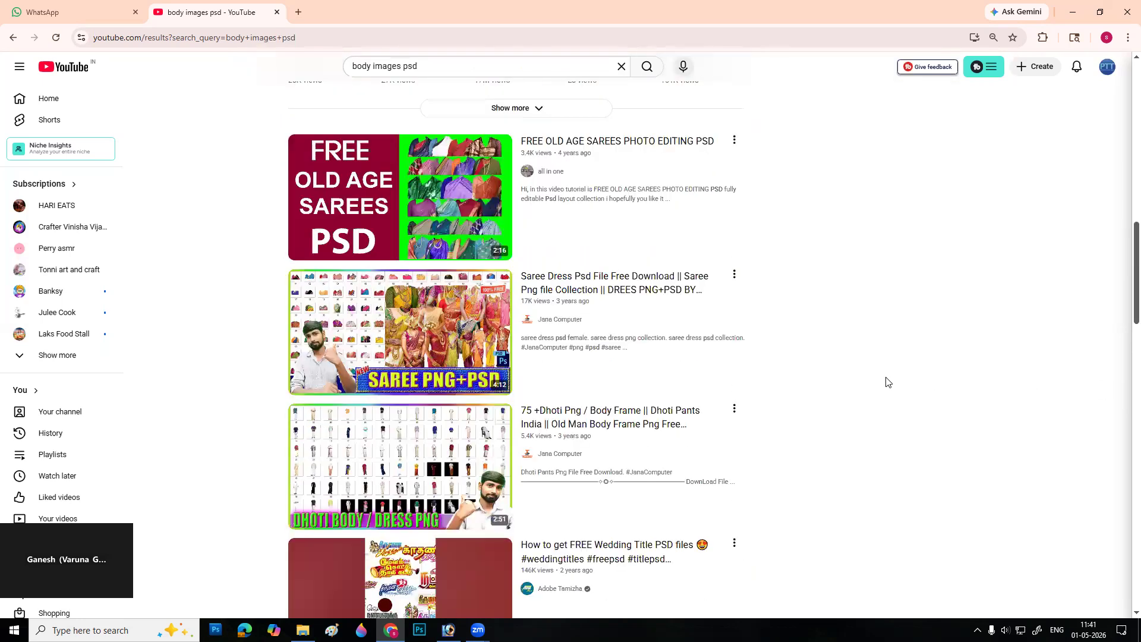
scroll(596, 452, down, 4)
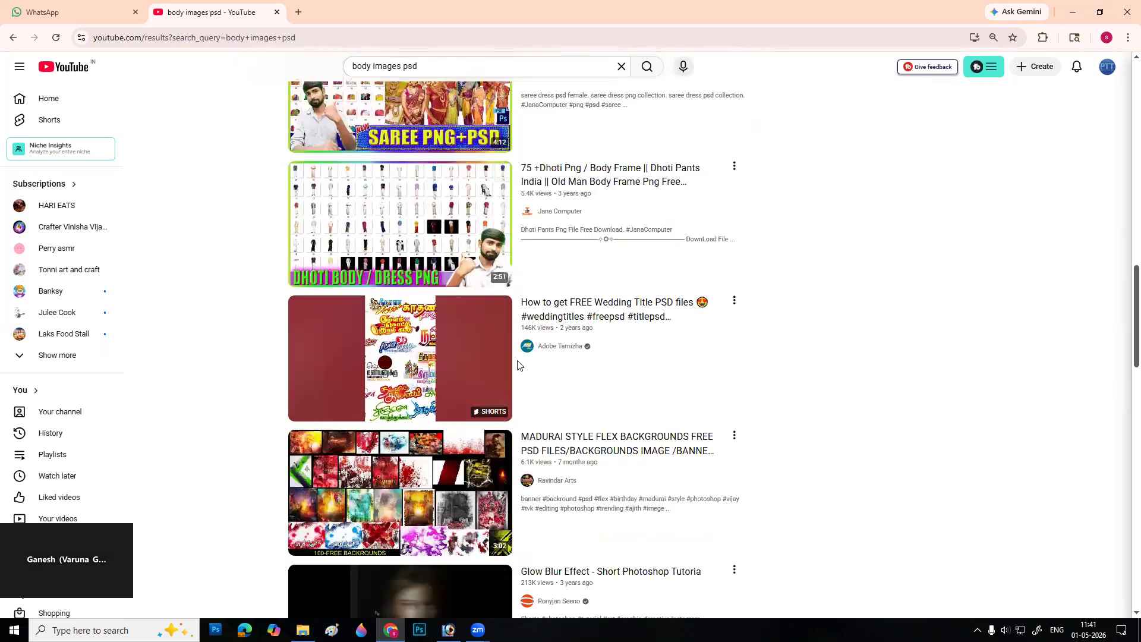
scroll(544, 344, down, 3)
scroll(665, 352, down, 12)
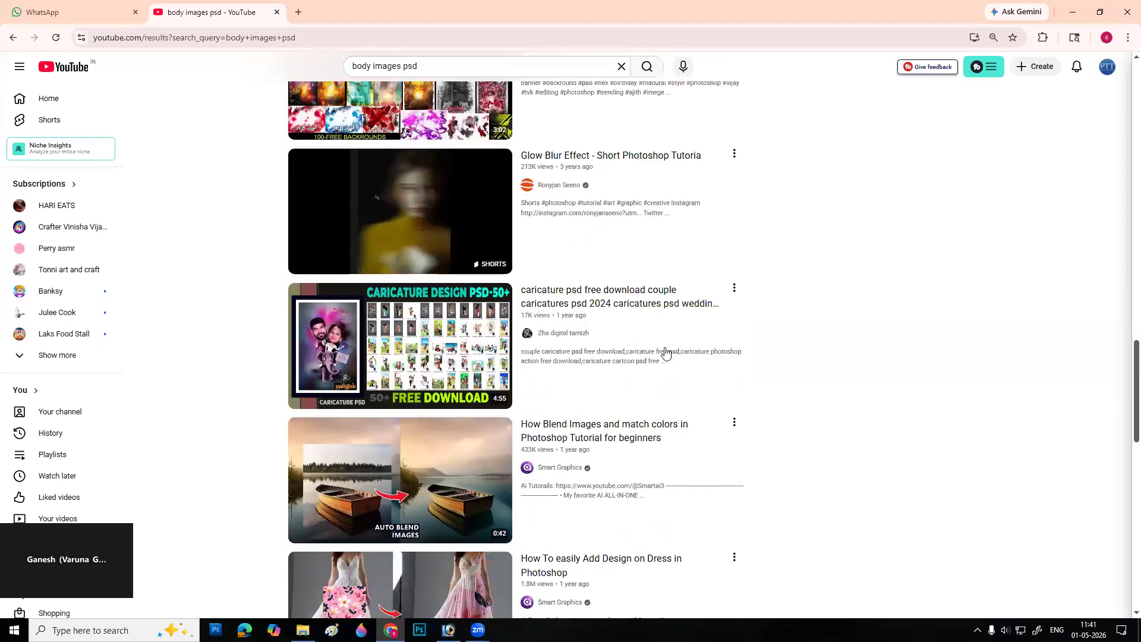
scroll(666, 352, down, 7)
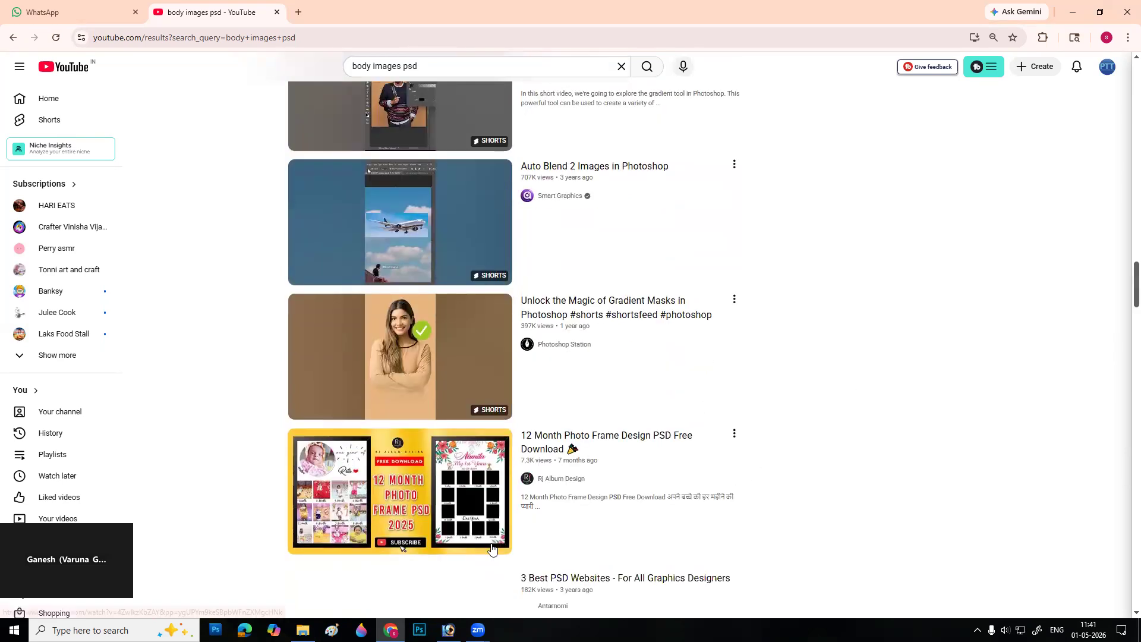
scroll(493, 548, down, 5)
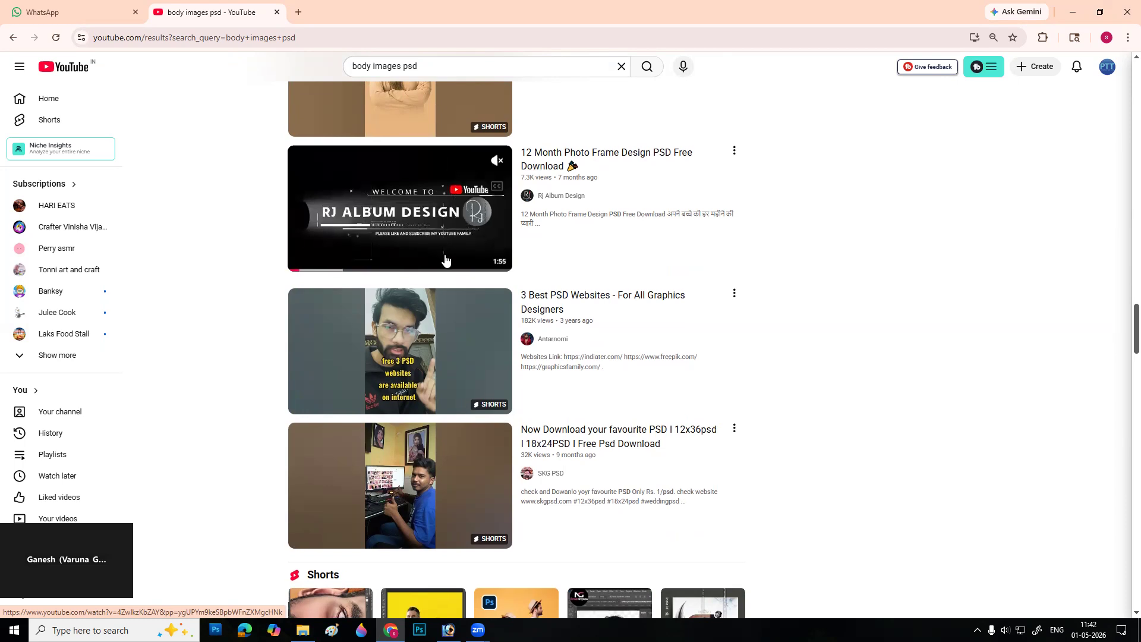
scroll(446, 256, down, 4)
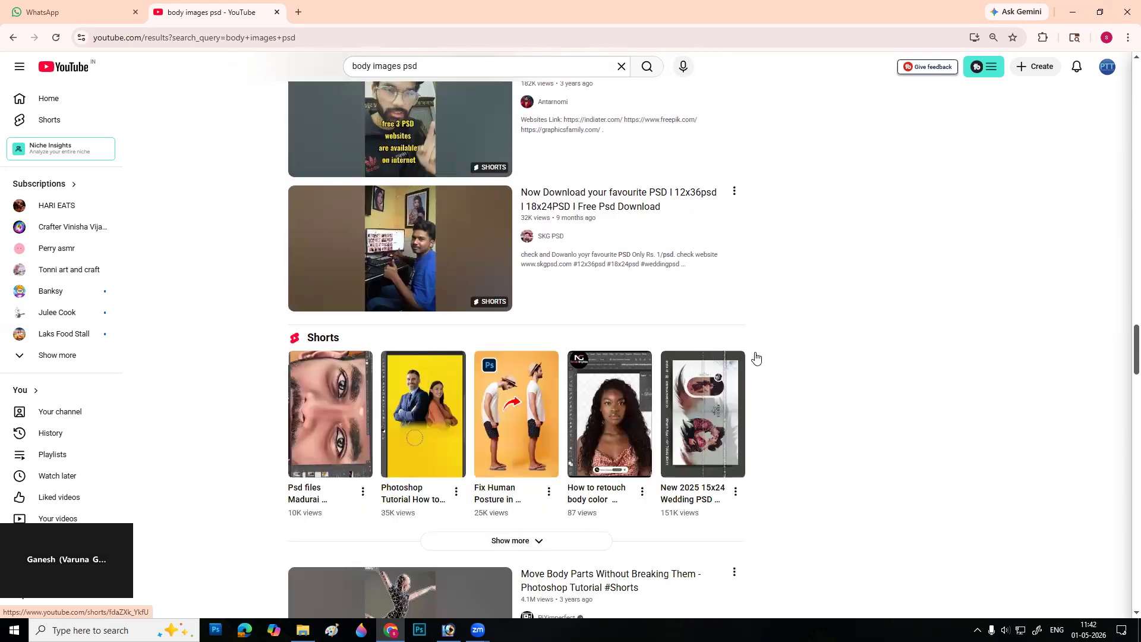
scroll(819, 359, down, 5)
scroll(819, 360, down, 5)
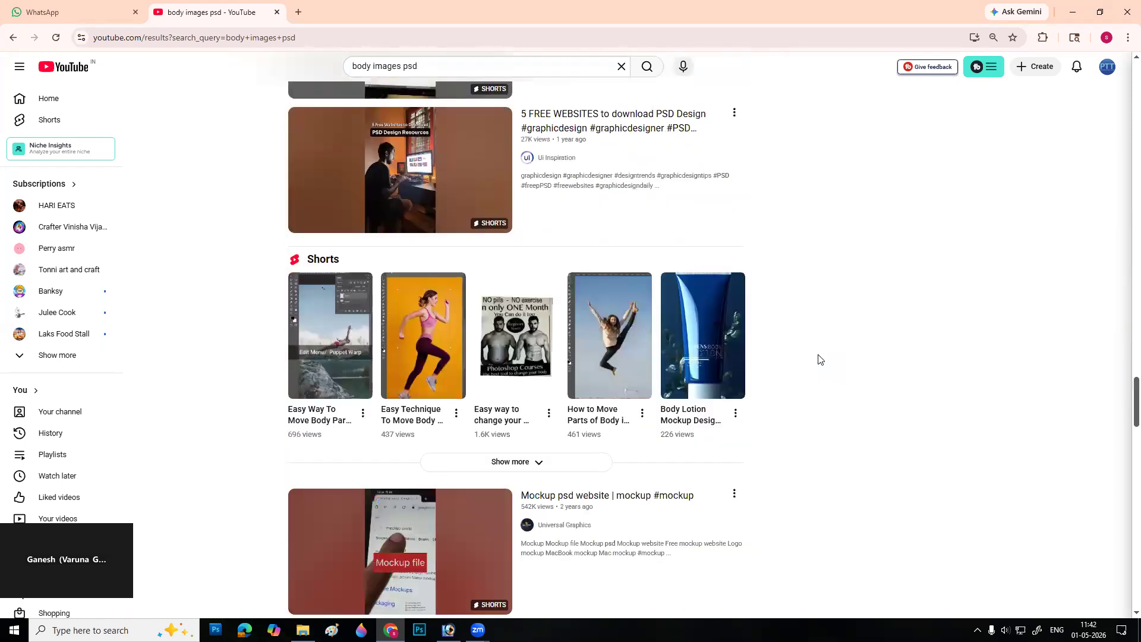
scroll(759, 349, down, 14)
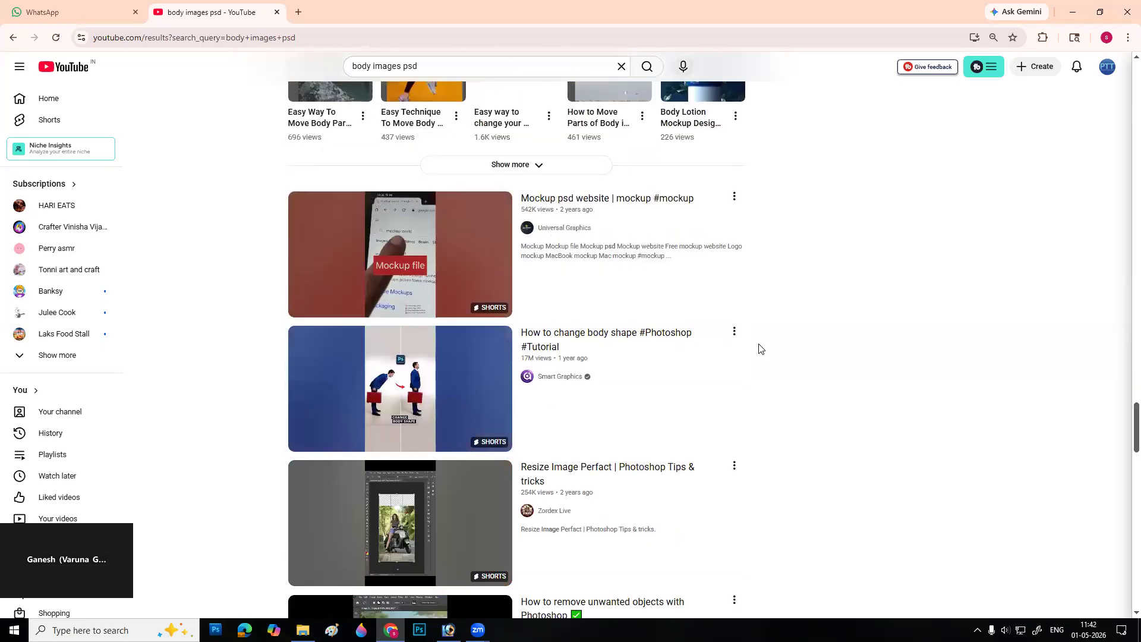
scroll(759, 349, down, 6)
scroll(759, 349, up, 14)
scroll(759, 349, up, 8)
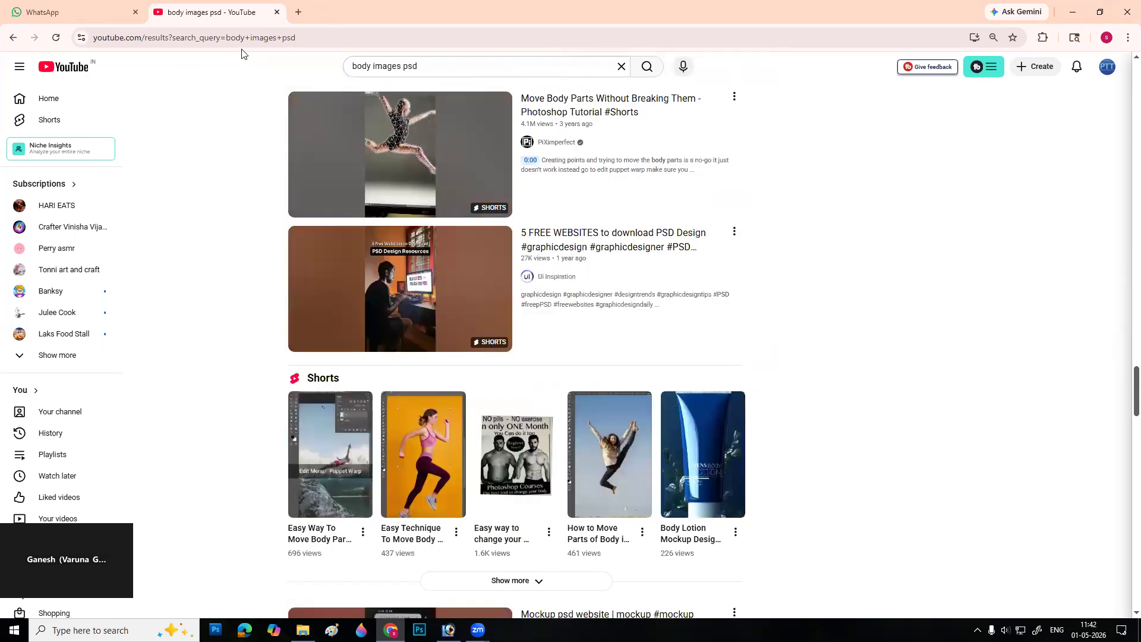
- Switch to Photoshop, start opening a file and go up from PSULGAM-DRESSPSD1 to the dresses folder
mouse_move(448, 630)
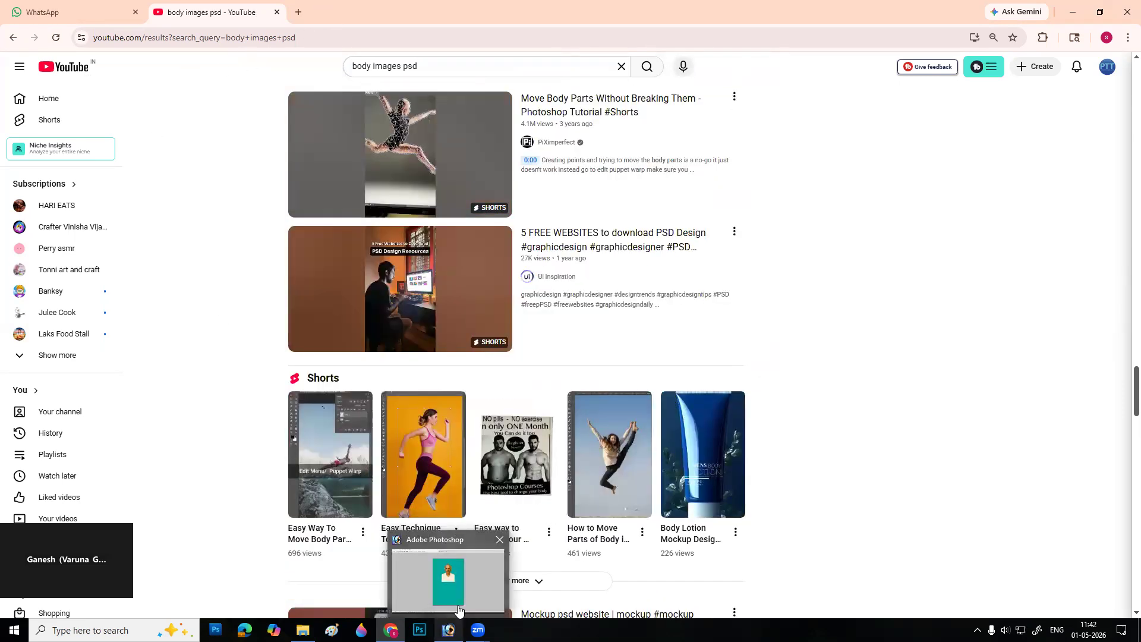
click(450, 574)
key(ctrl+o)
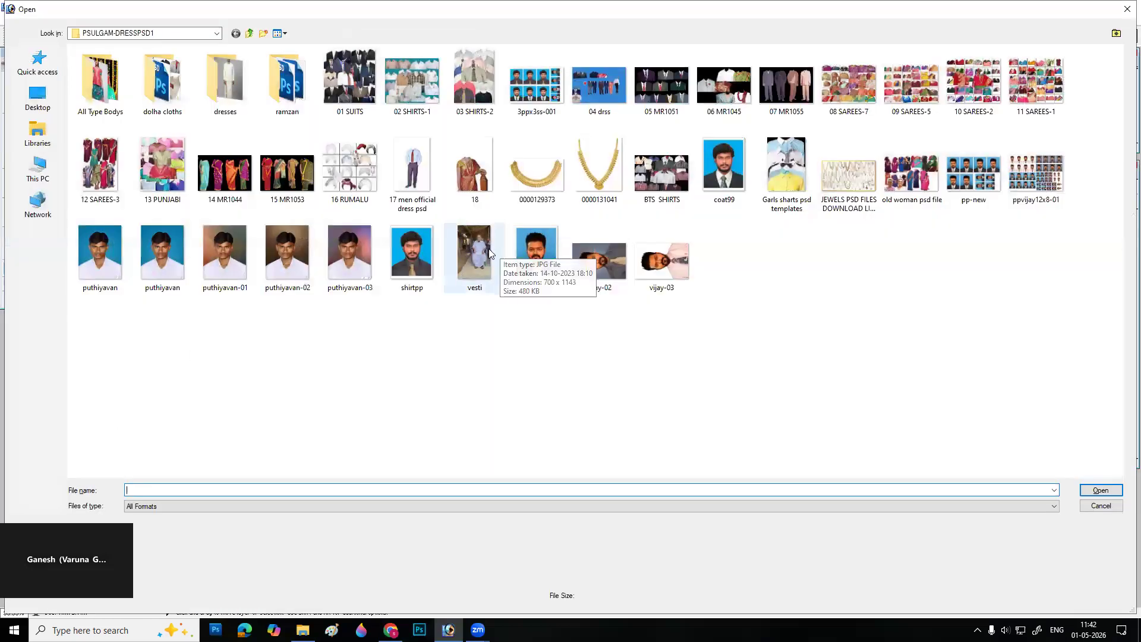
click(481, 266)
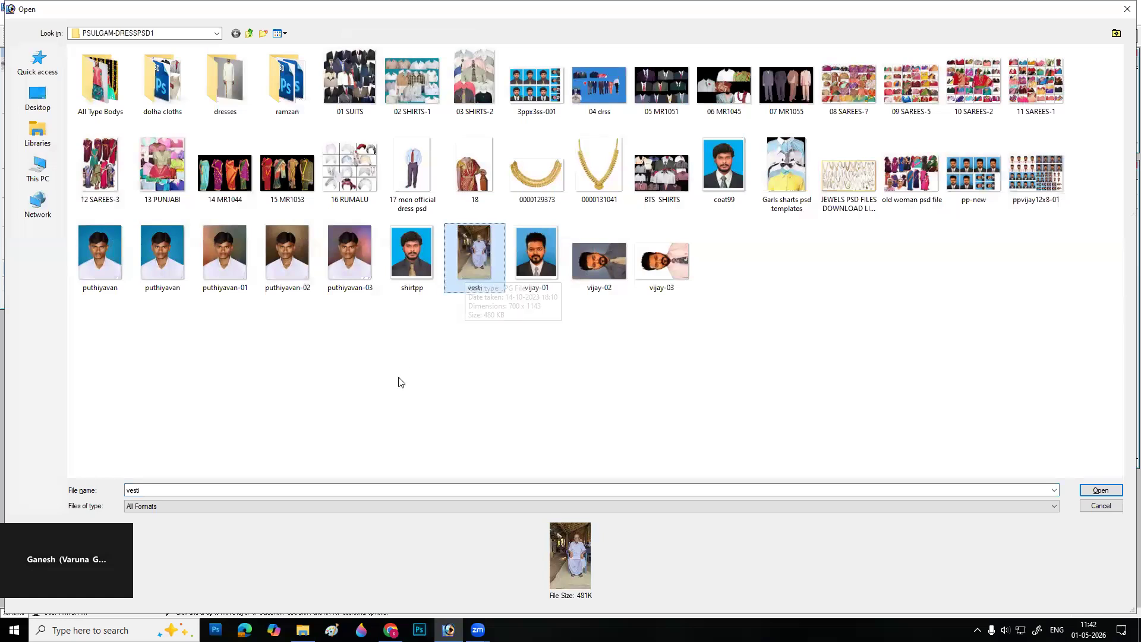
click(248, 38)
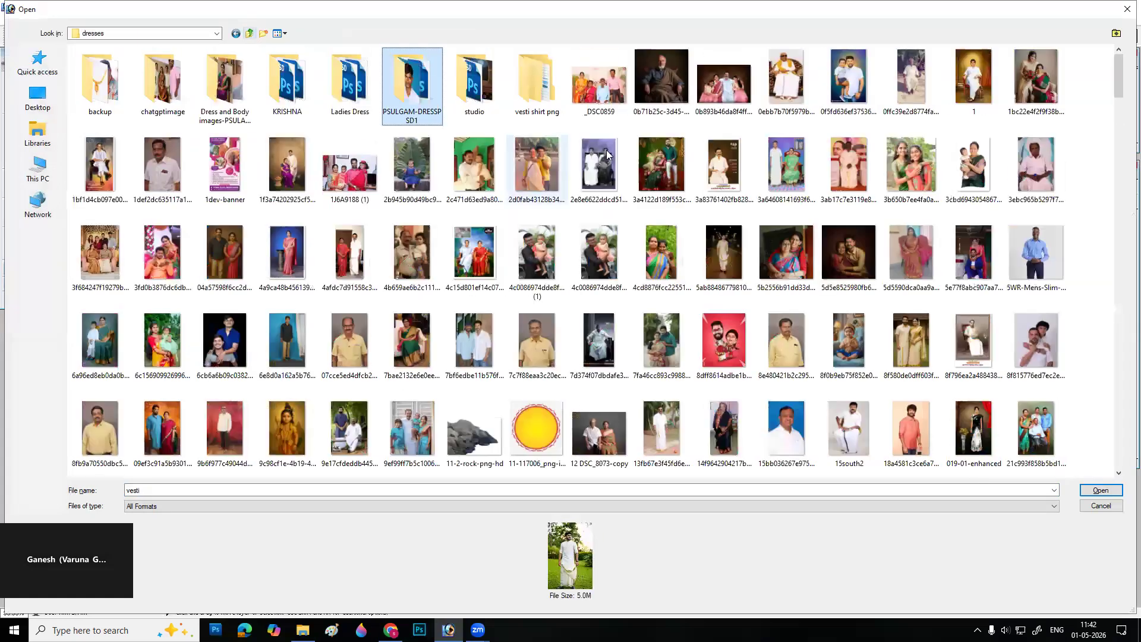
- Try to open a full-body reference photo from the dresses folder
click(784, 190)
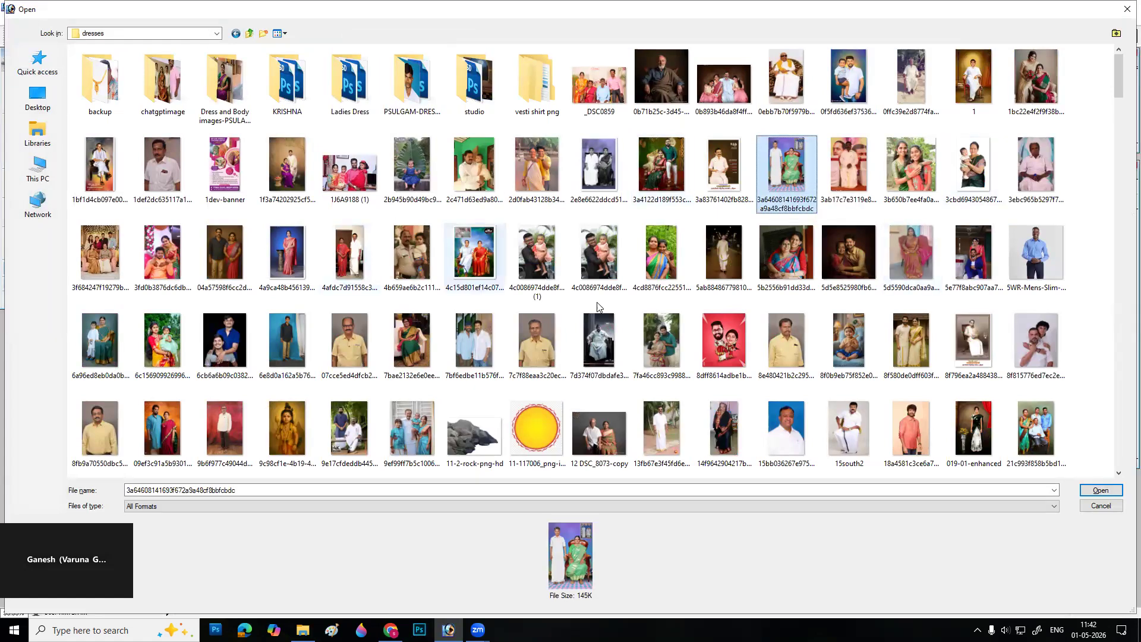
scroll(458, 392, down, 3)
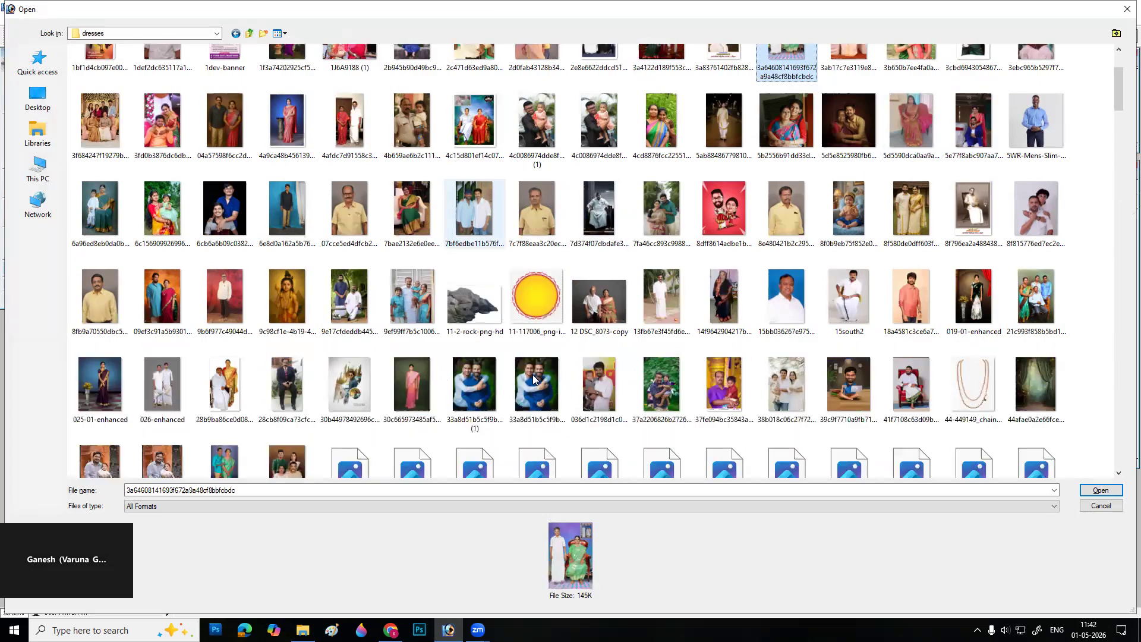
click(909, 397)
double_click(909, 396)
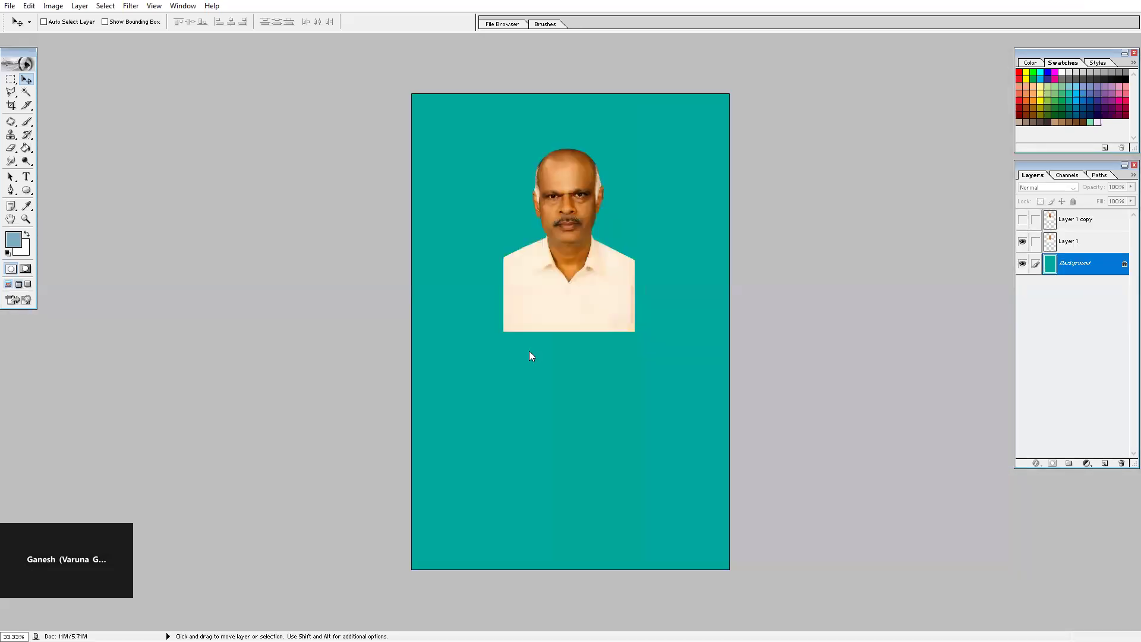
- Search the dresses folder for a suitable body photo, then open the couple image from Local Disk (D:)
key(ctrl+o)
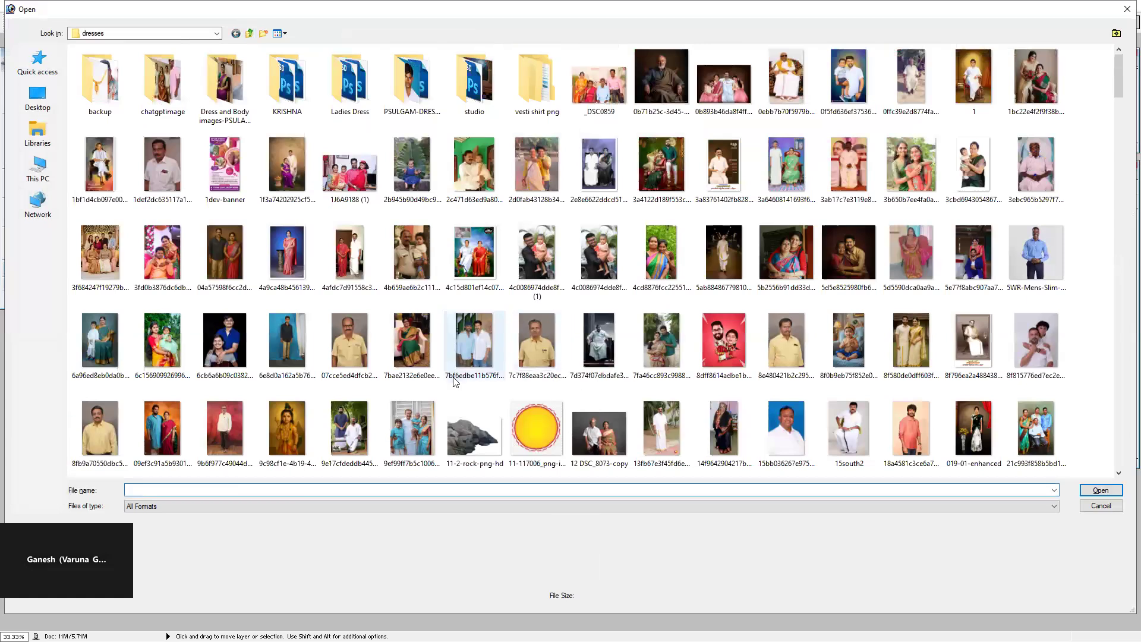
scroll(455, 381, down, 2)
scroll(797, 369, down, 2)
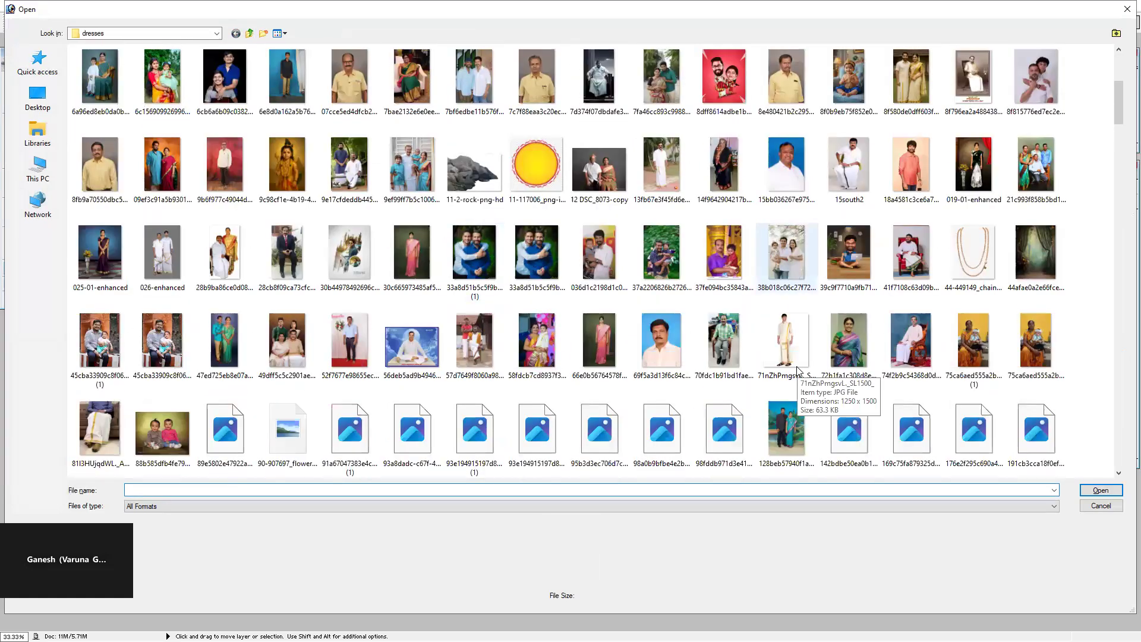
scroll(387, 262, down, 2)
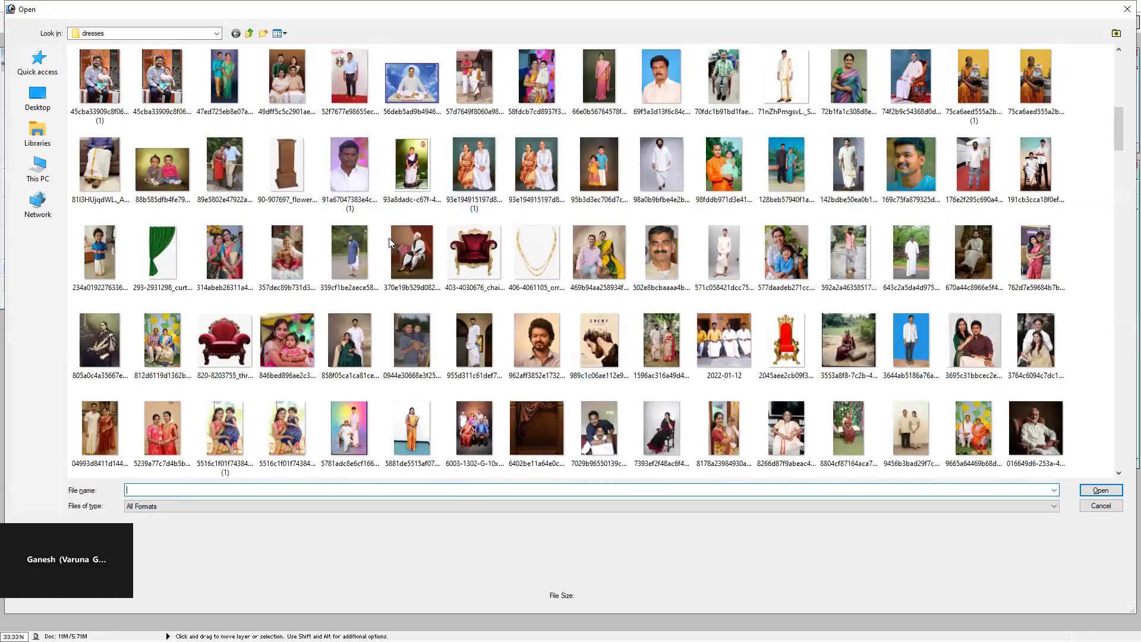
click(250, 33)
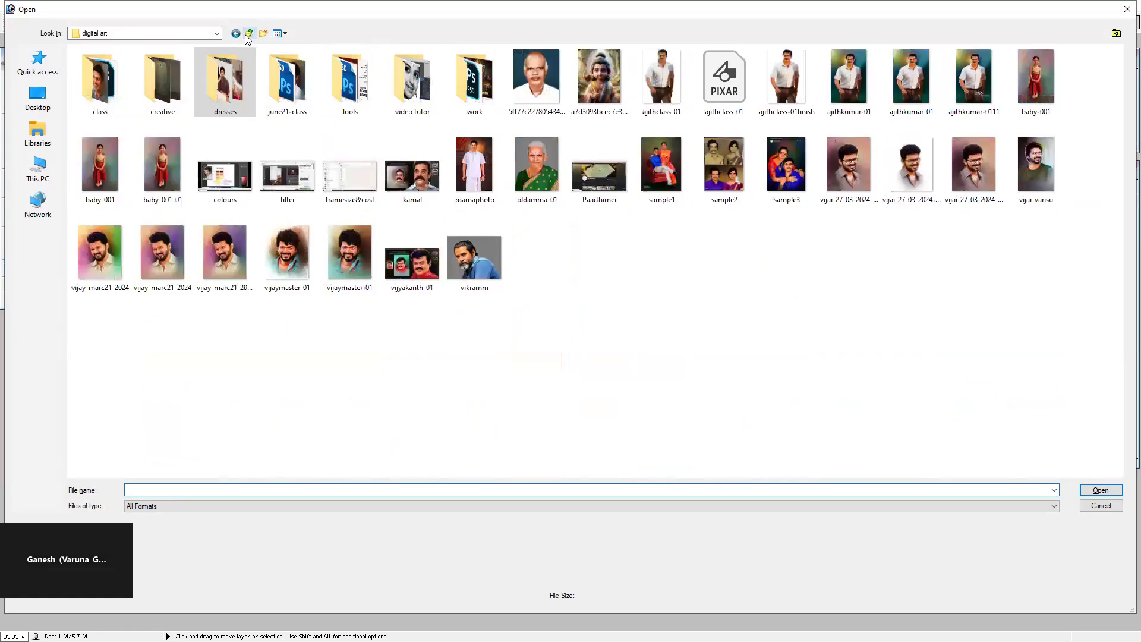
click(250, 33)
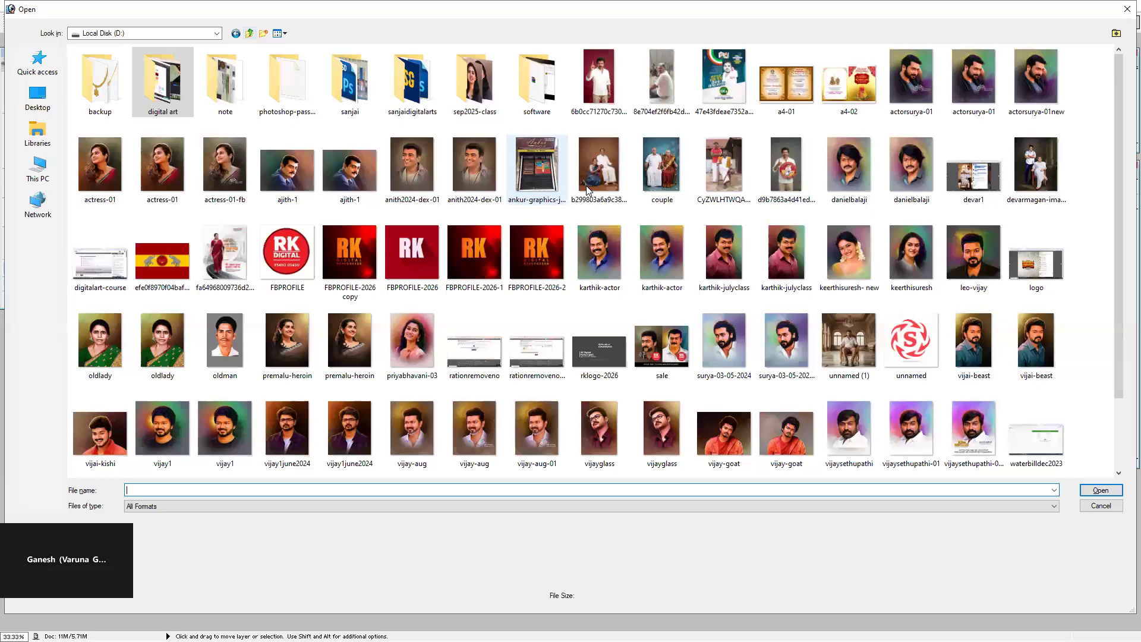
double_click(664, 169)
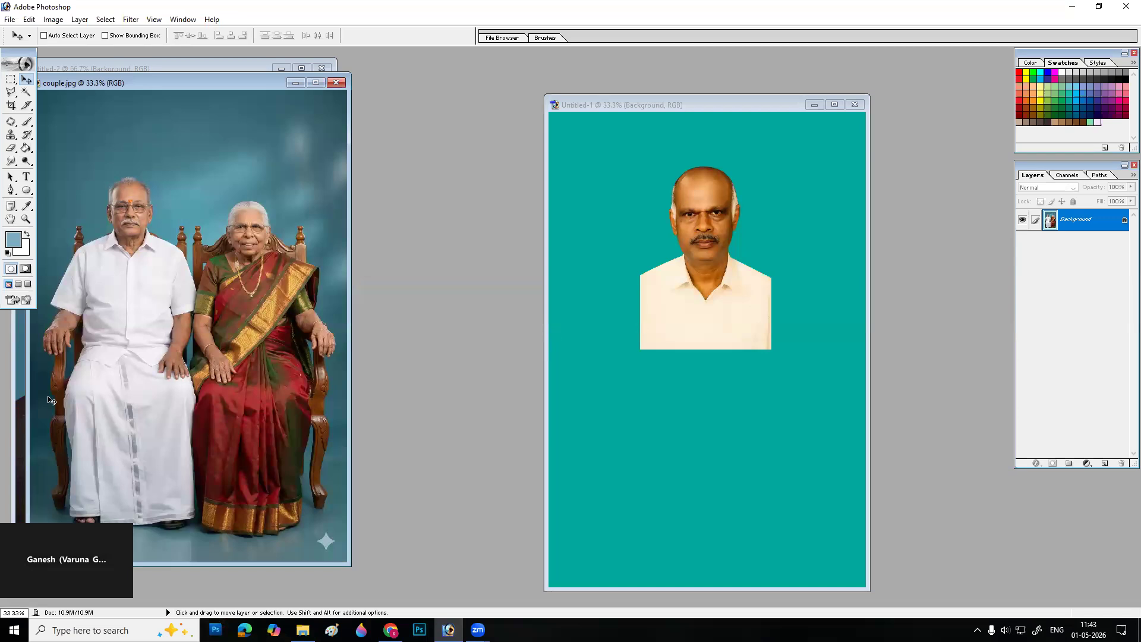
- Show couple.jpg in full-screen view at 50% and activate the Rectangular Marquee tool
key(f)
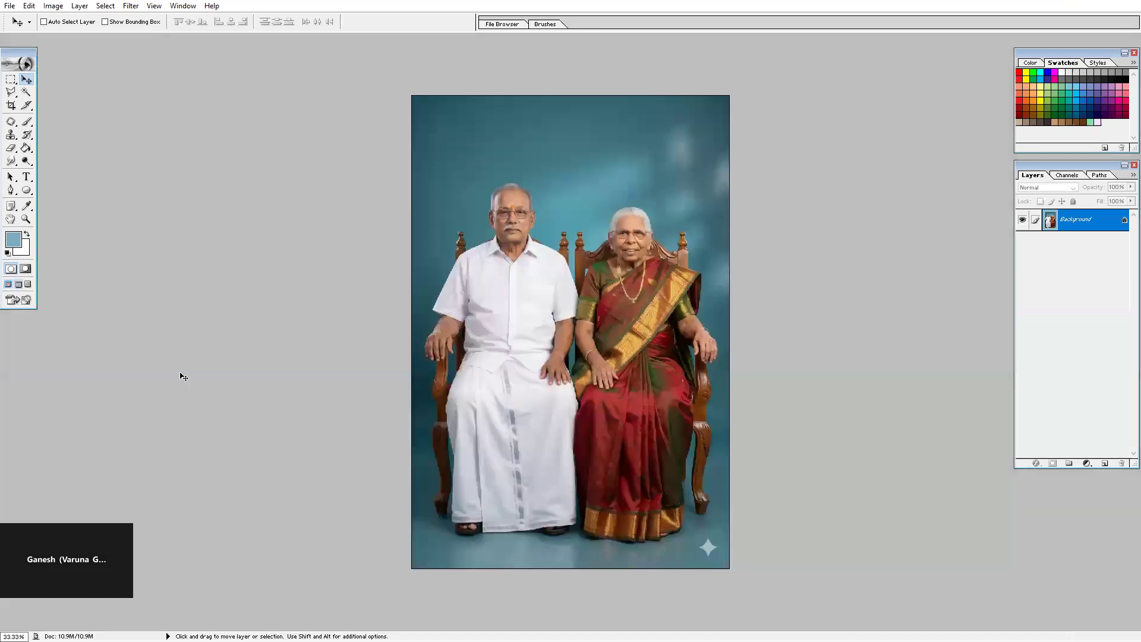
key(z)
click(570, 443)
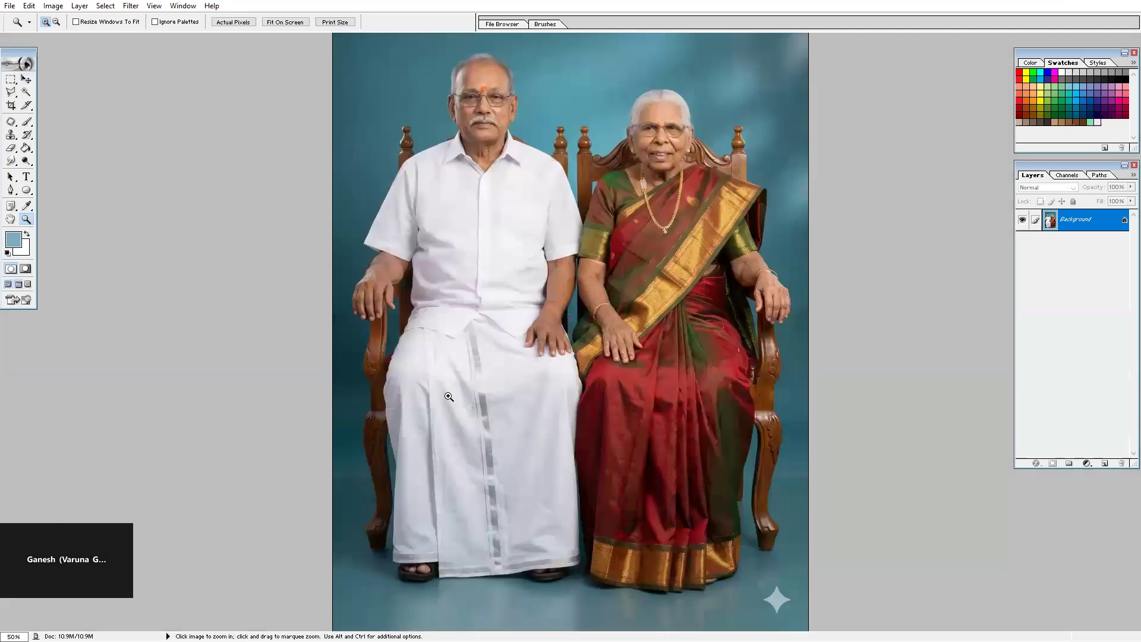
key(m)
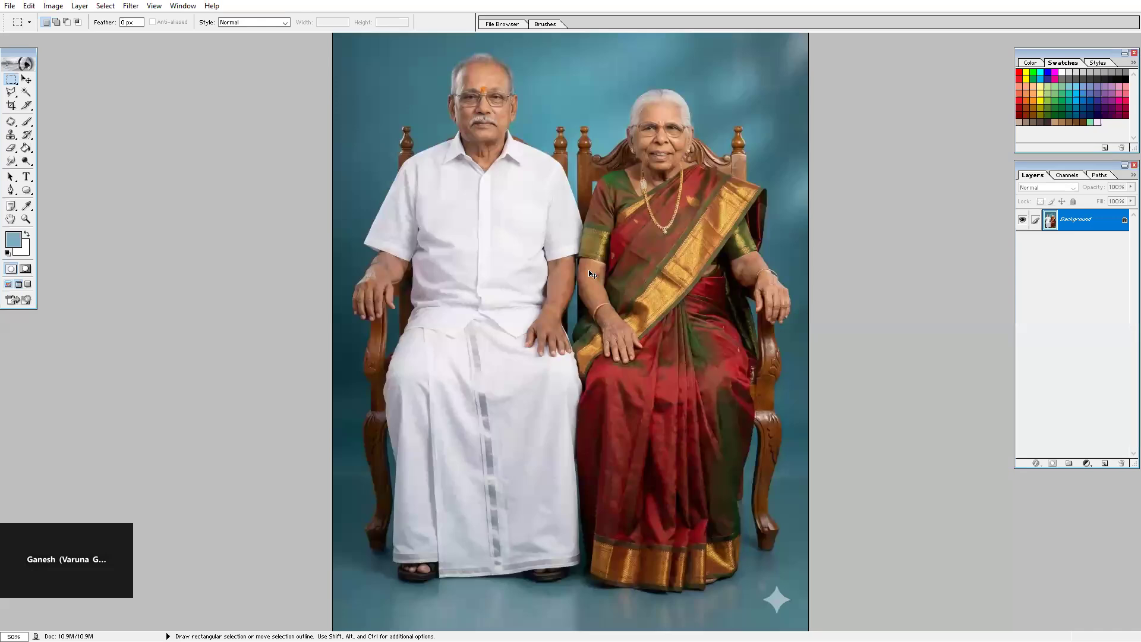
- Start opening another image and switch to the Downloads folder in File Explorer
key(ctrl+o)
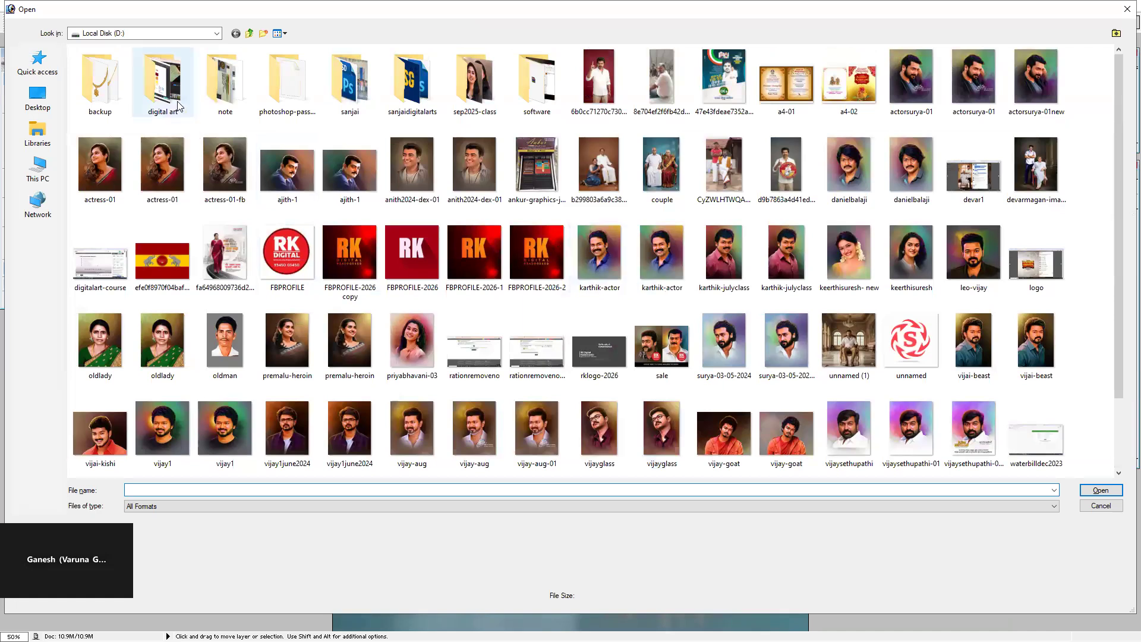
click(178, 34)
key(Down)
key(Escape)
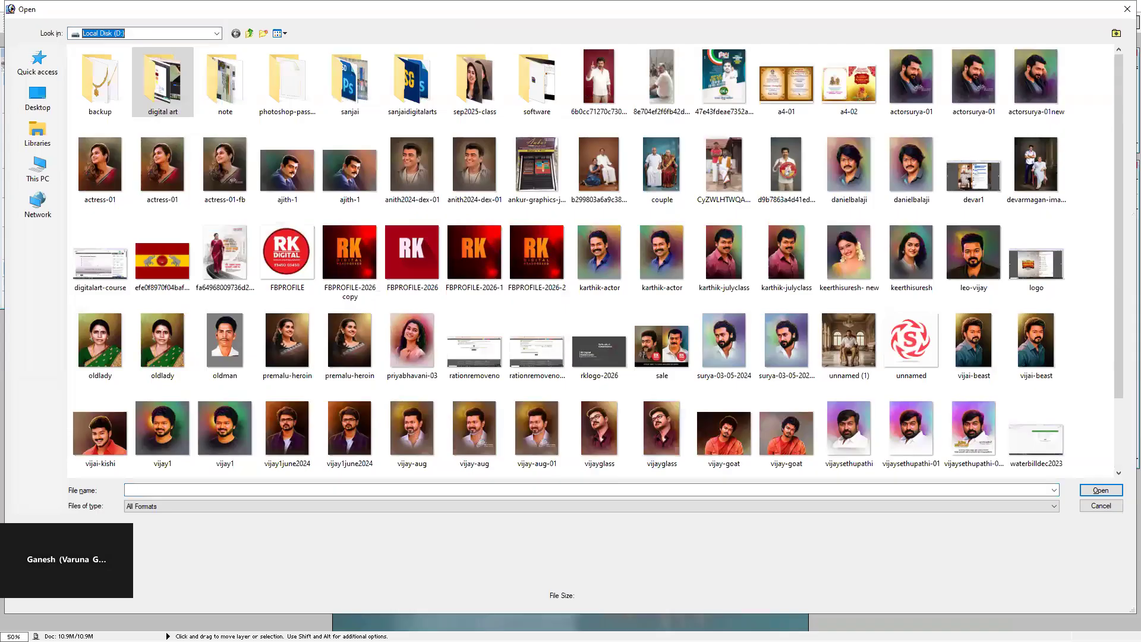
key(super+d)
key(super+d)
key(alt+Tab)
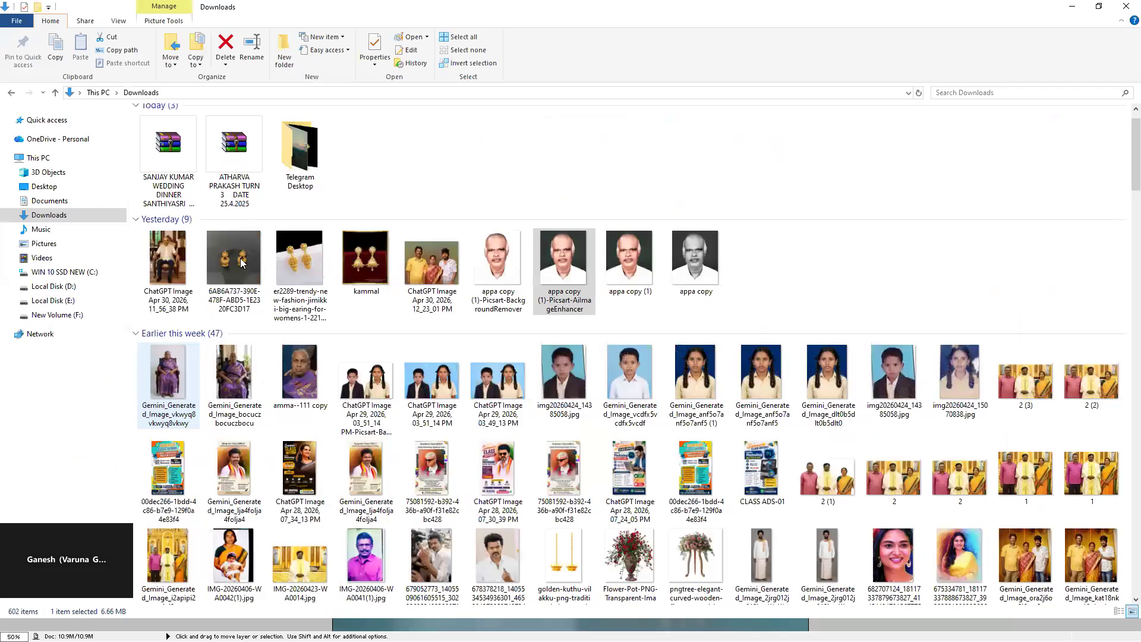
- Find the seated man image Gemini_Generated_Image_bymdfqbymdfqbymd in the Downloads folder, preview it in Paint, and exit Paint
scroll(713, 410, down, 2)
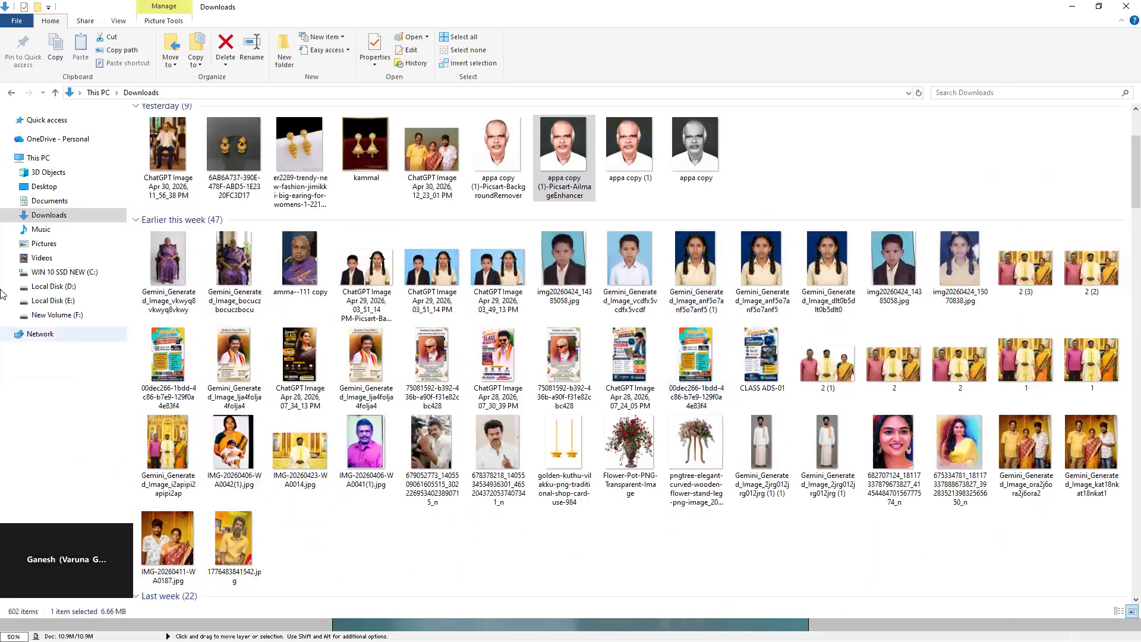
drag(1123, 185, 1126, 324)
click(767, 431)
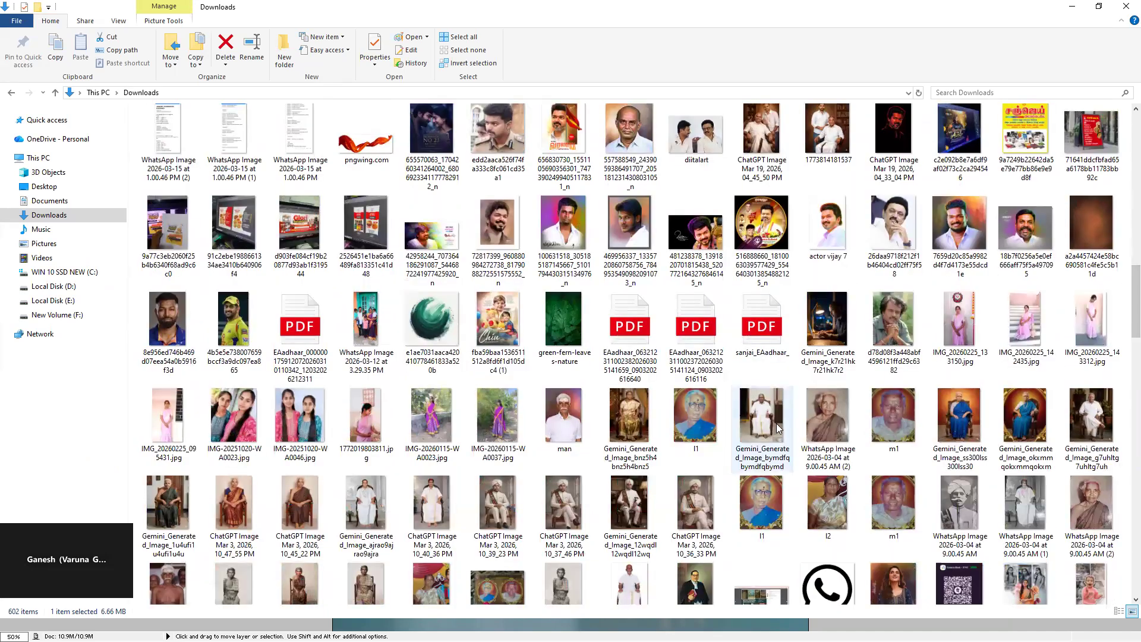
drag(771, 427, 758, 407)
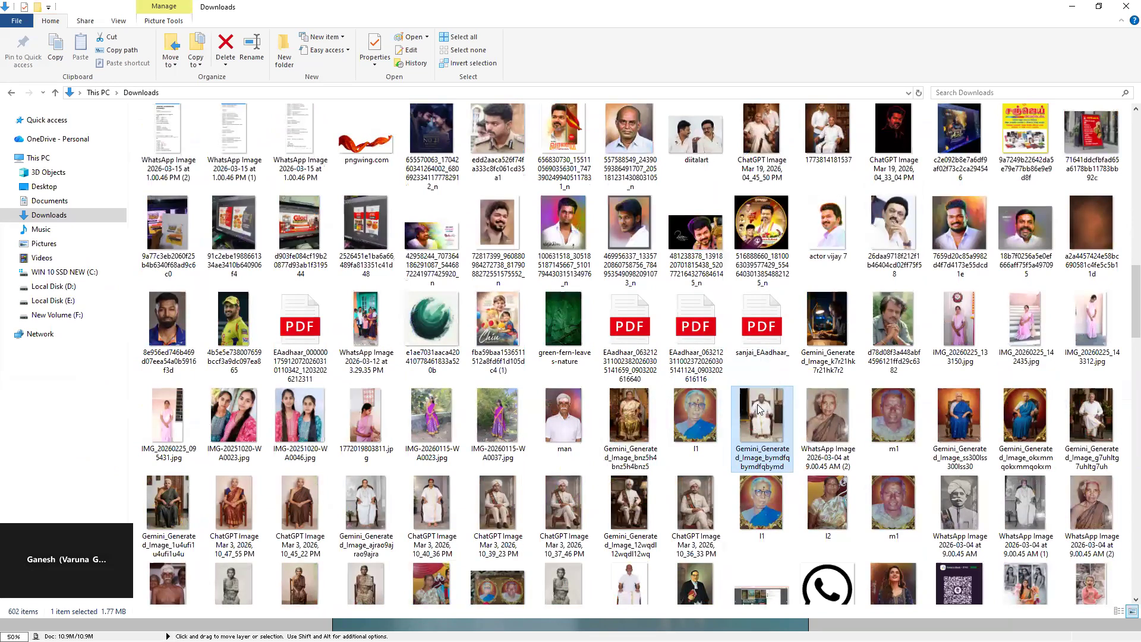
double_click(758, 407)
scroll(444, 395, down, 2)
scroll(444, 395, up, 2)
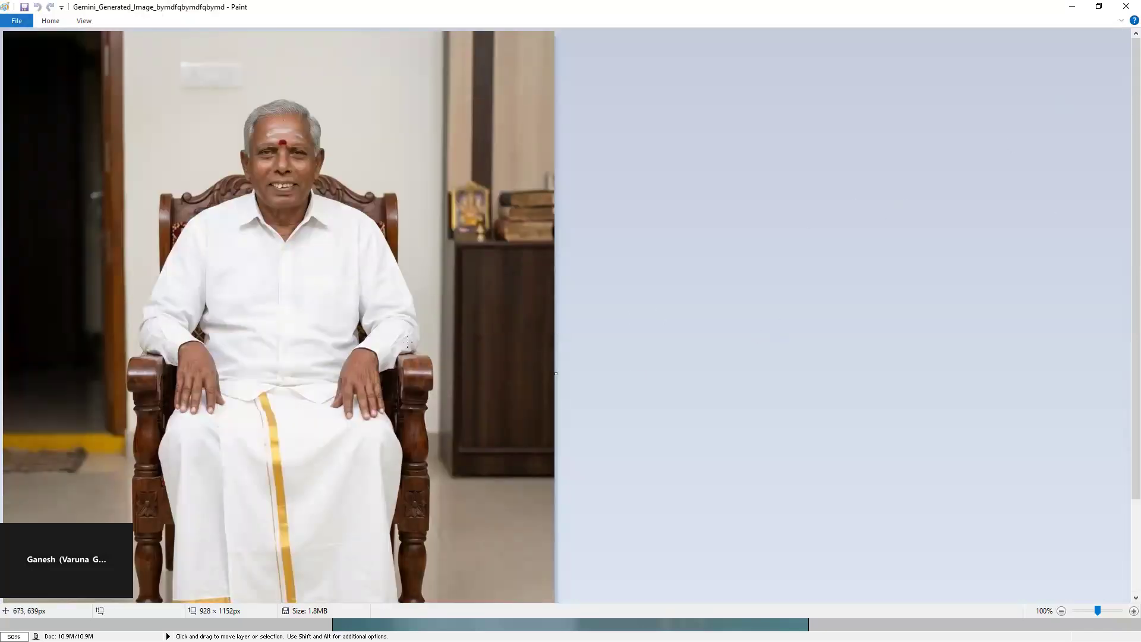
click(15, 21)
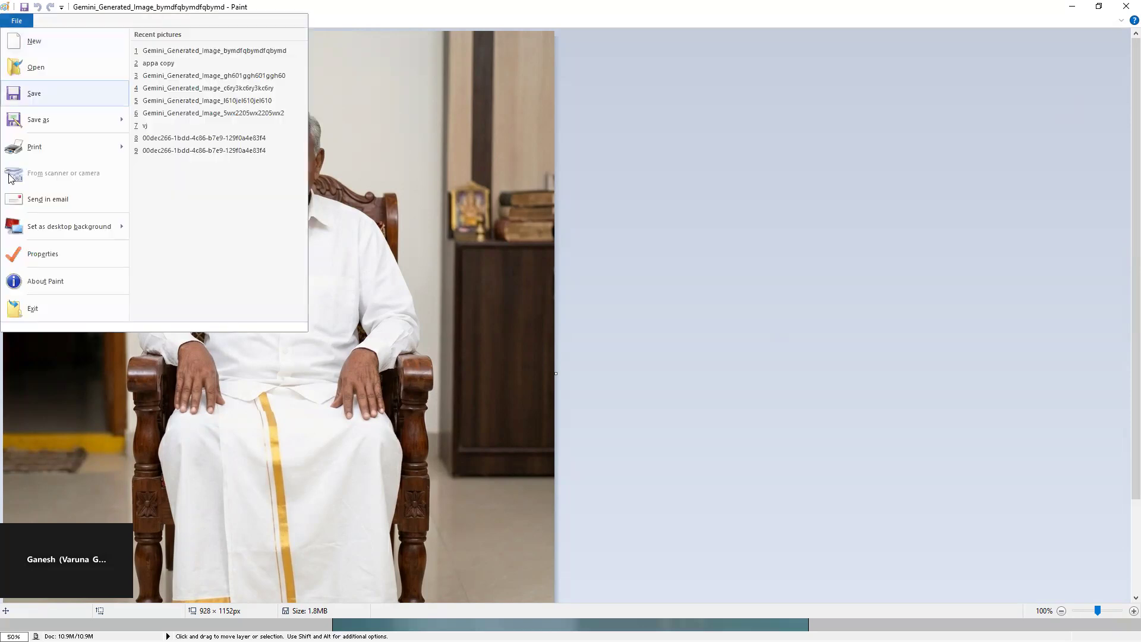
click(90, 317)
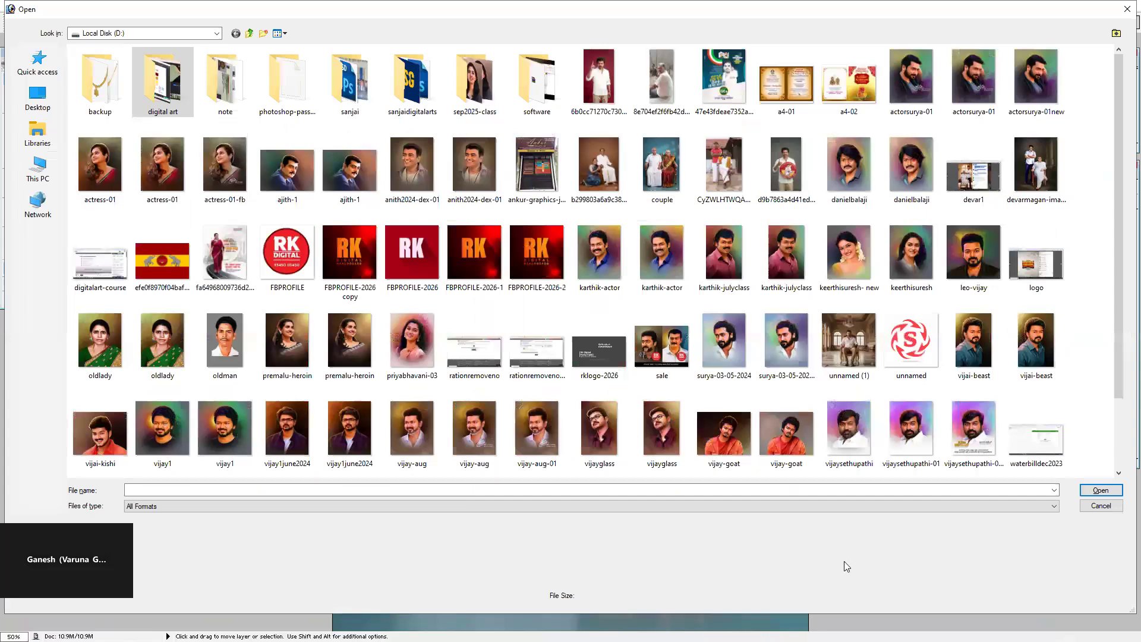
- Switch to Photoshop with Gemini_Generated_Image_bymdfqbymdfqbymd.png open, reset the colours to default, and show the image full screen
key(alt+Tab)
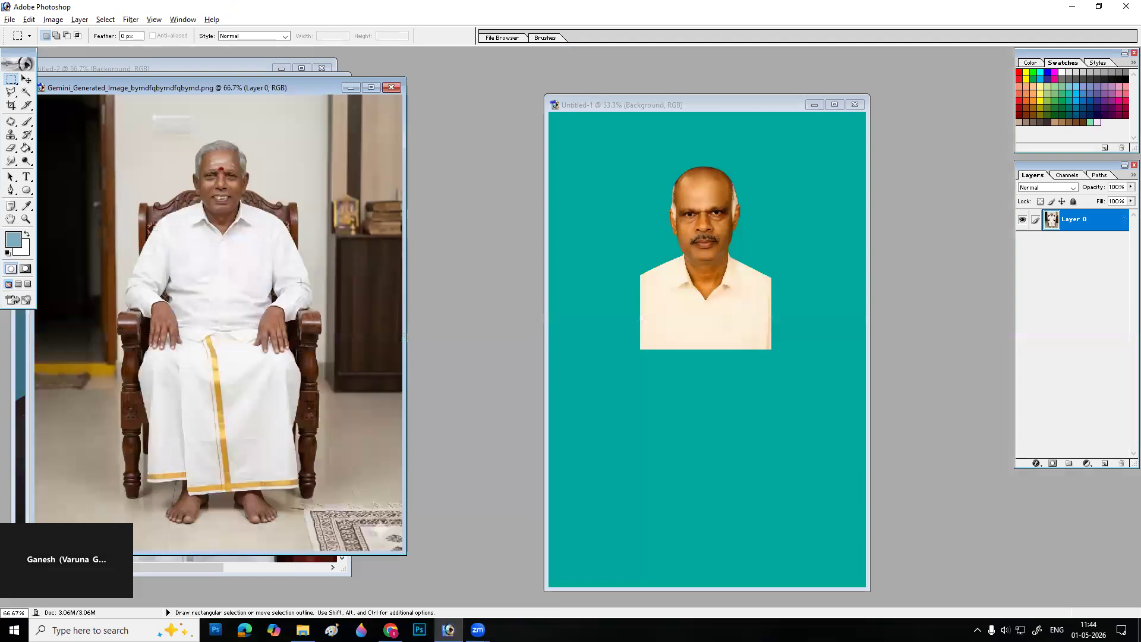
key(d)
key(f)
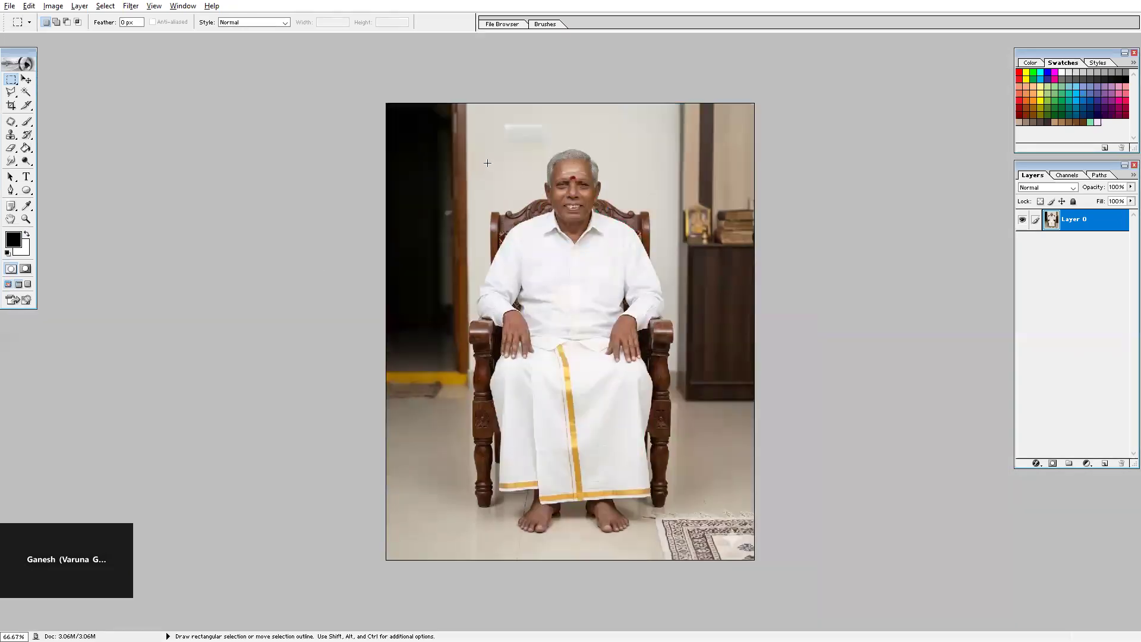
- Copy a rectangular selection around the seated man and chair and paste it into the teal portrait document
drag(662, 517, 692, 541)
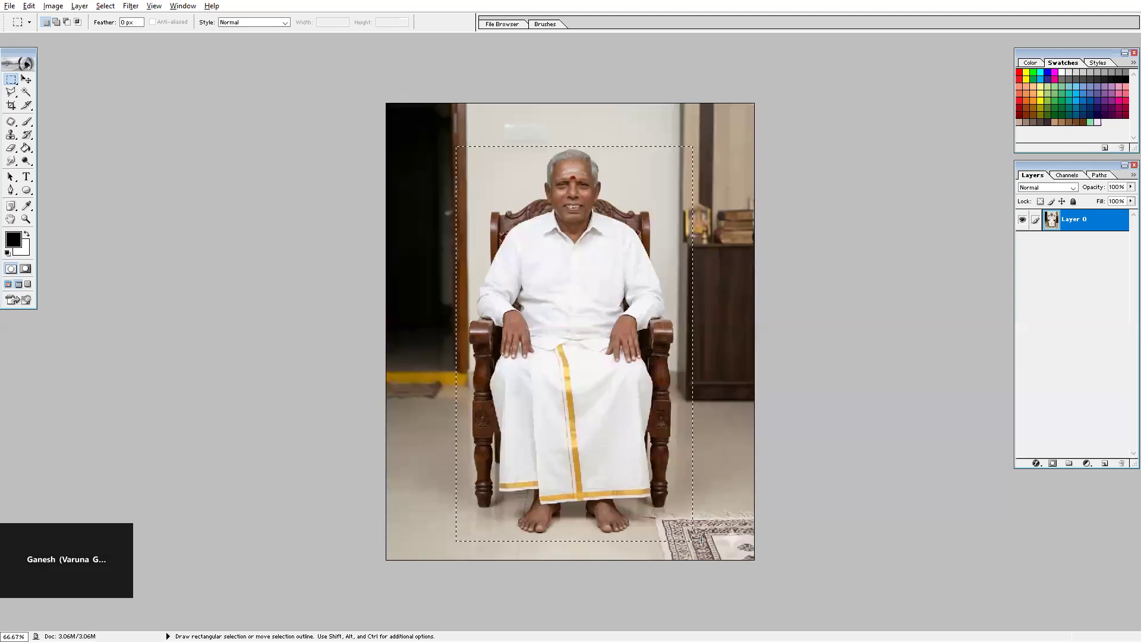
key(ctrl+c)
key(ctrl+Tab)
key(ctrl+Tab)
key(ctrl+Tab)
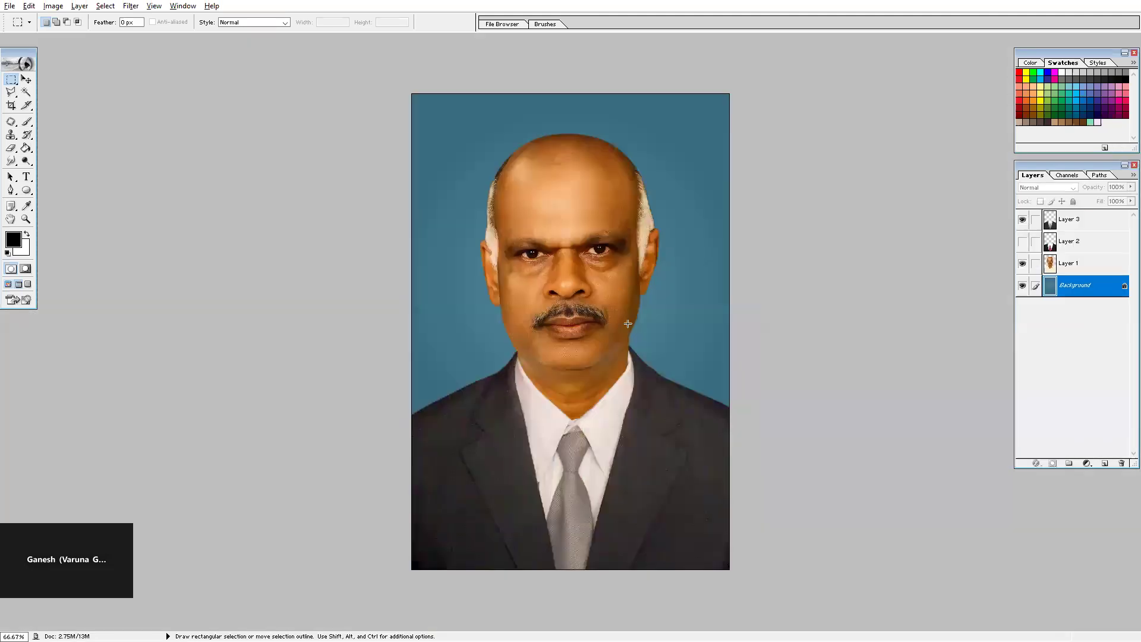
key(ctrl+Tab)
key(ctrl+v)
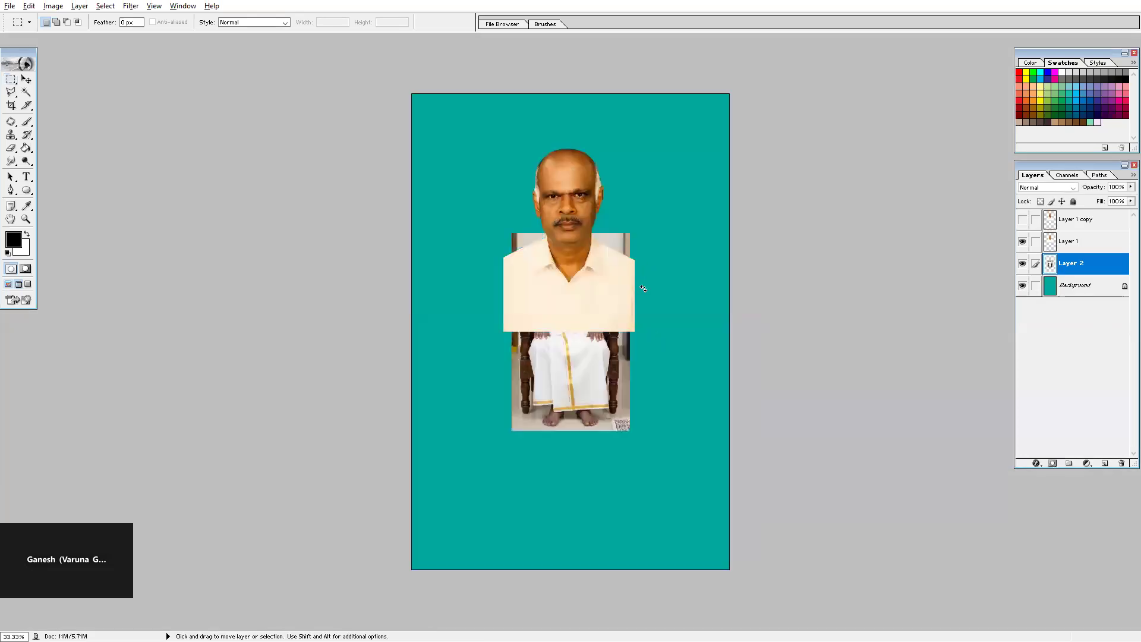
- Enlarge and position the pasted seated man to match the portrait's head and shoulders, and hide Layer 1
key(ctrl+t)
drag(701, 217, 760, 202)
drag(624, 436, 624, 453)
drag(678, 172, 701, 166)
key(Return)
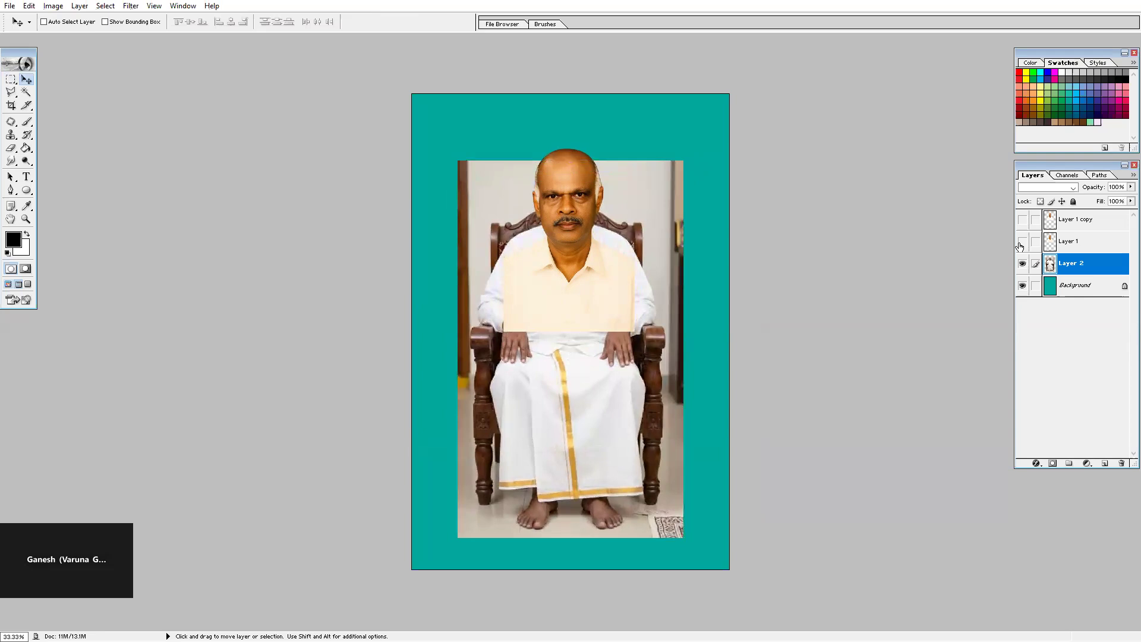
click(1022, 242)
- Start a Pen path beside the man's left ear and trace the carved top edge of the chair back
key(z)
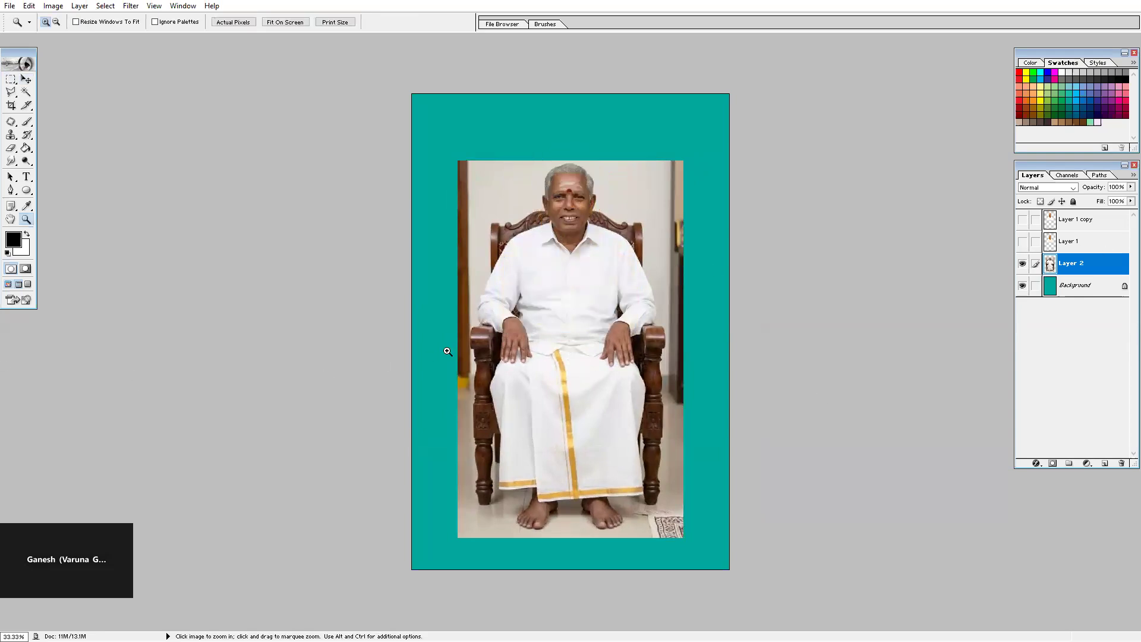
key(v)
key(p)
key(z)
drag(533, 197, 619, 251)
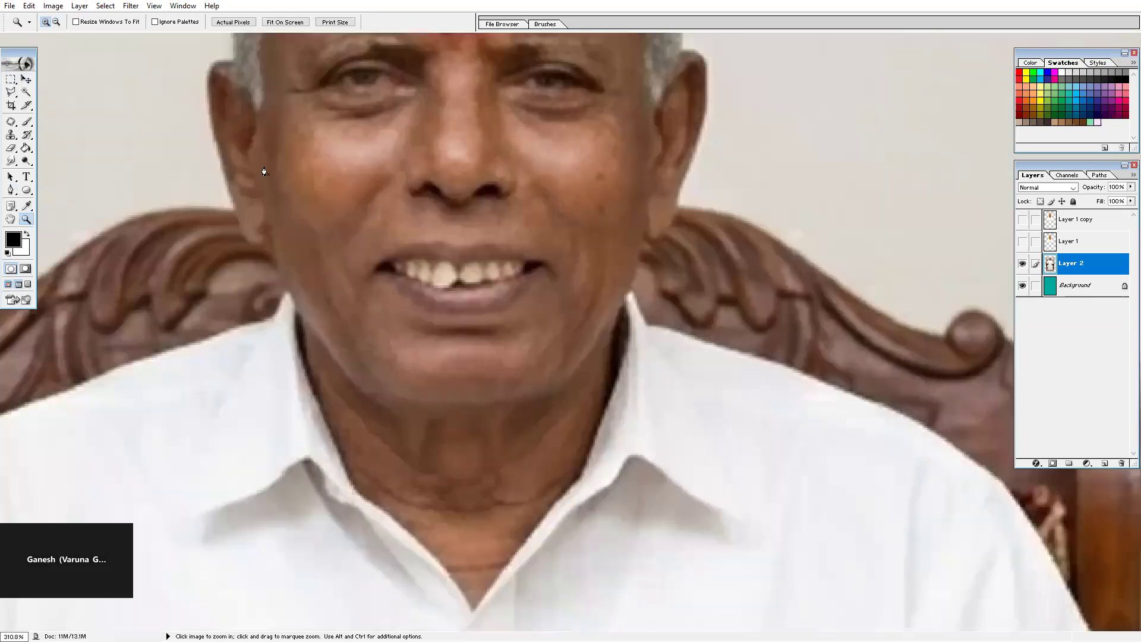
key(p)
click(677, 210)
drag(811, 256, 415, 221)
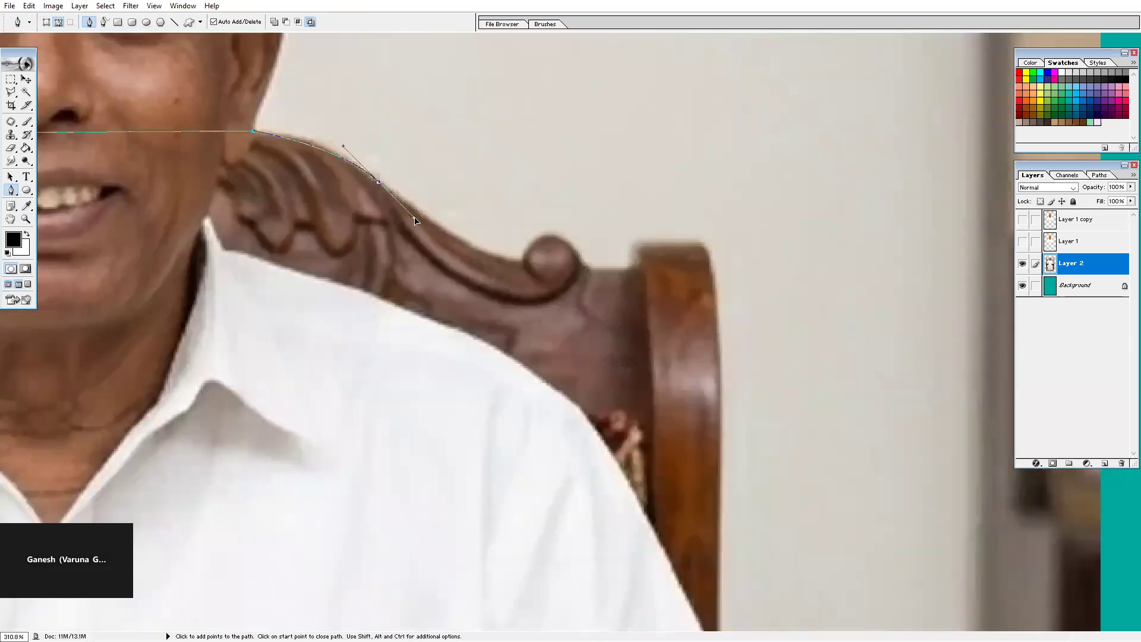
drag(523, 264, 601, 319)
click(628, 270)
drag(645, 240, 713, 284)
key(ctrl+alt+z)
key(ctrl+alt+z)
key(ctrl+alt+z)
- Continue the path over the top corner of the chair-back post and down its outer edge on the man's left
click(631, 269)
drag(639, 245, 656, 245)
click(697, 246)
scroll(483, 167, down, 5)
scroll(482, 166, right, 5)
click(479, 195)
drag(481, 285, 480, 297)
click(478, 515)
- Trace the path down the outer edge of the man's left sleeve and onto the top of the armrest
scroll(364, 265, down, 5)
scroll(364, 265, right, 2)
scroll(445, 125, down, 3)
scroll(445, 125, right, 1)
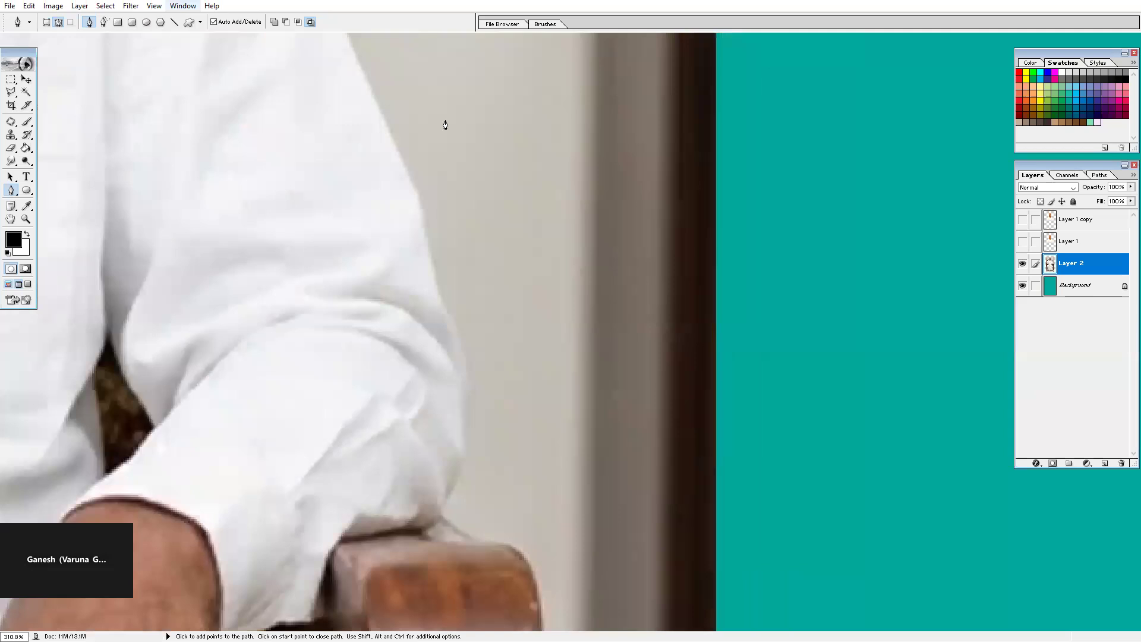
drag(420, 207, 430, 256)
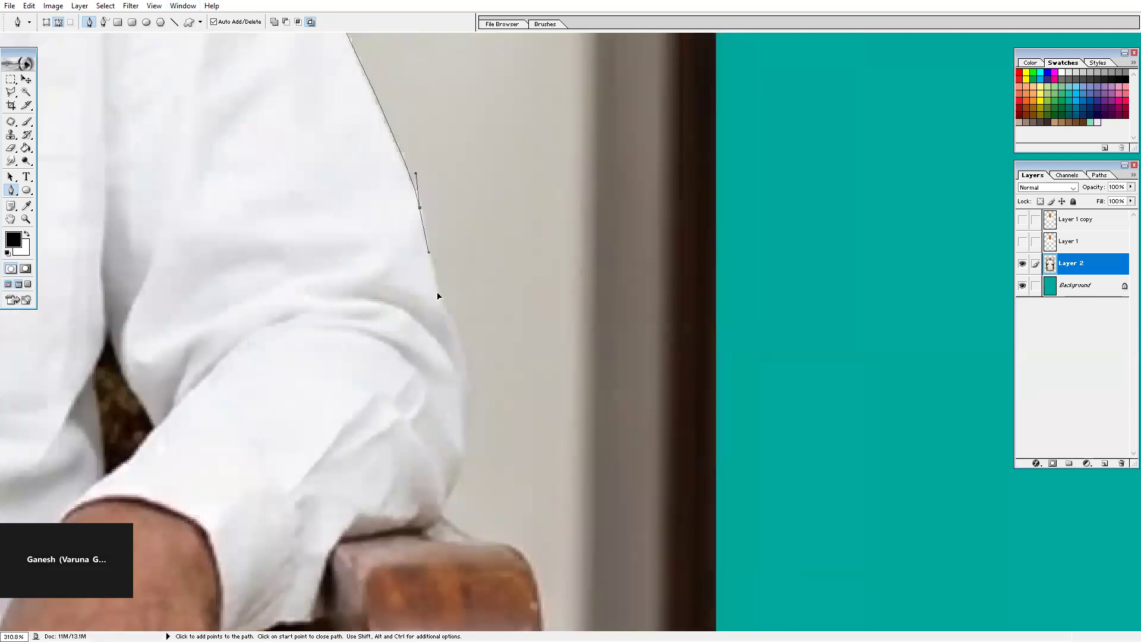
drag(451, 328, 457, 338)
scroll(476, 426, down, 5)
drag(452, 256, 527, 294)
scroll(527, 274, down, 5)
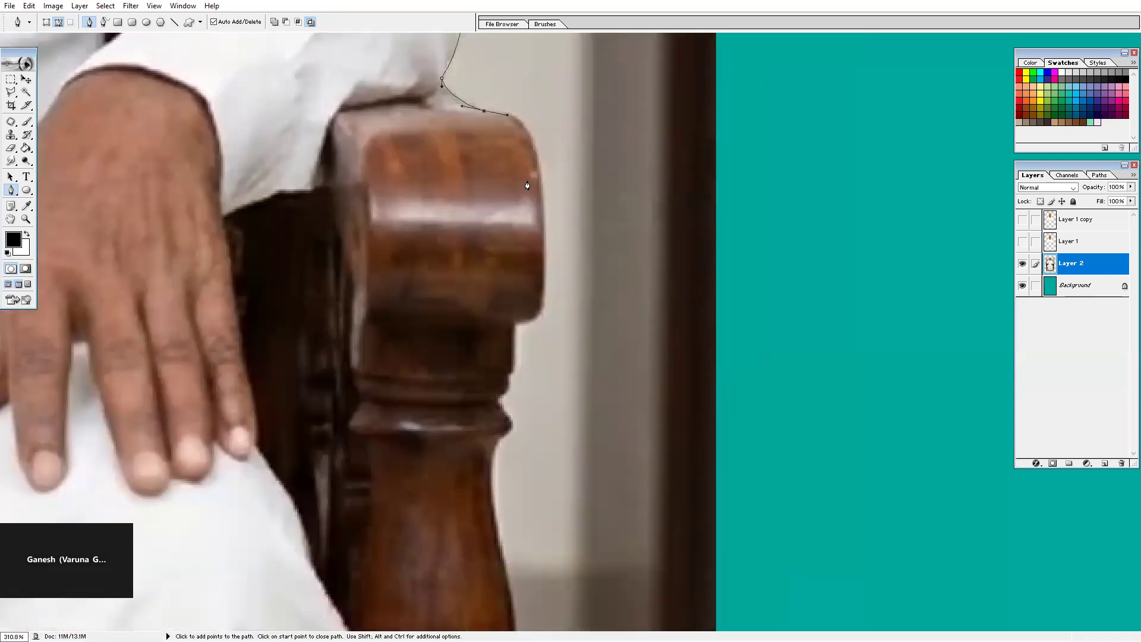
- Trace the rounded front end of the armrest and the moulding beneath it on the man's left side
click(544, 257)
click(542, 302)
drag(515, 322, 484, 320)
alt+click(514, 321)
click(515, 359)
drag(510, 376, 506, 414)
- Continue the path down the turned upper post and its rings to the top of the carved block
drag(522, 484, 542, 276)
click(539, 166)
drag(581, 356, 538, 112)
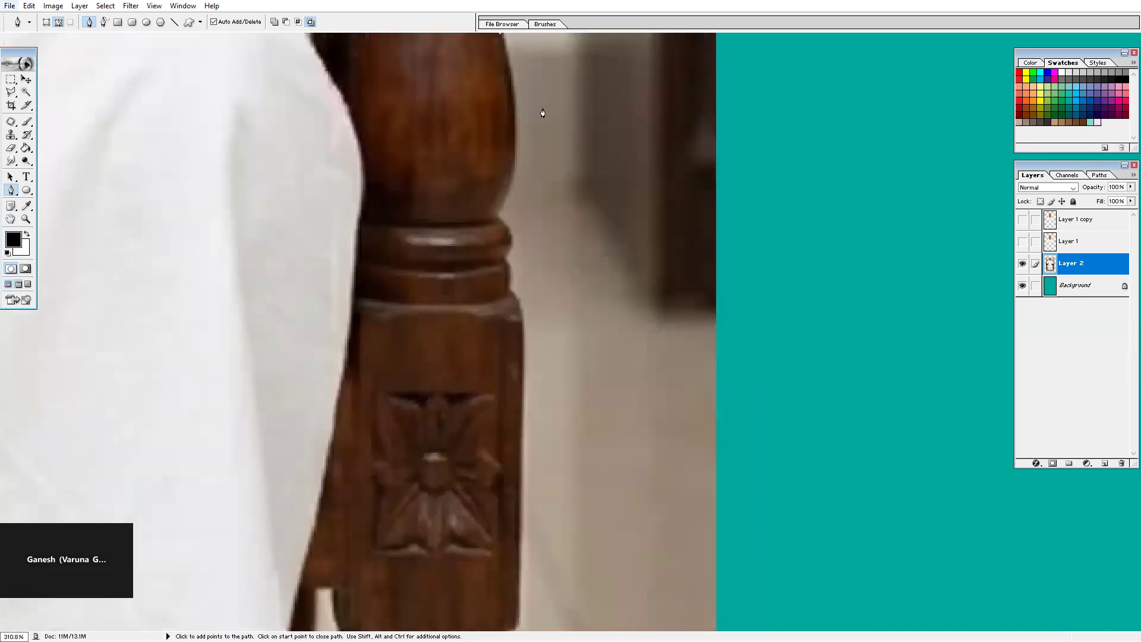
drag(513, 175, 507, 271)
click(497, 271)
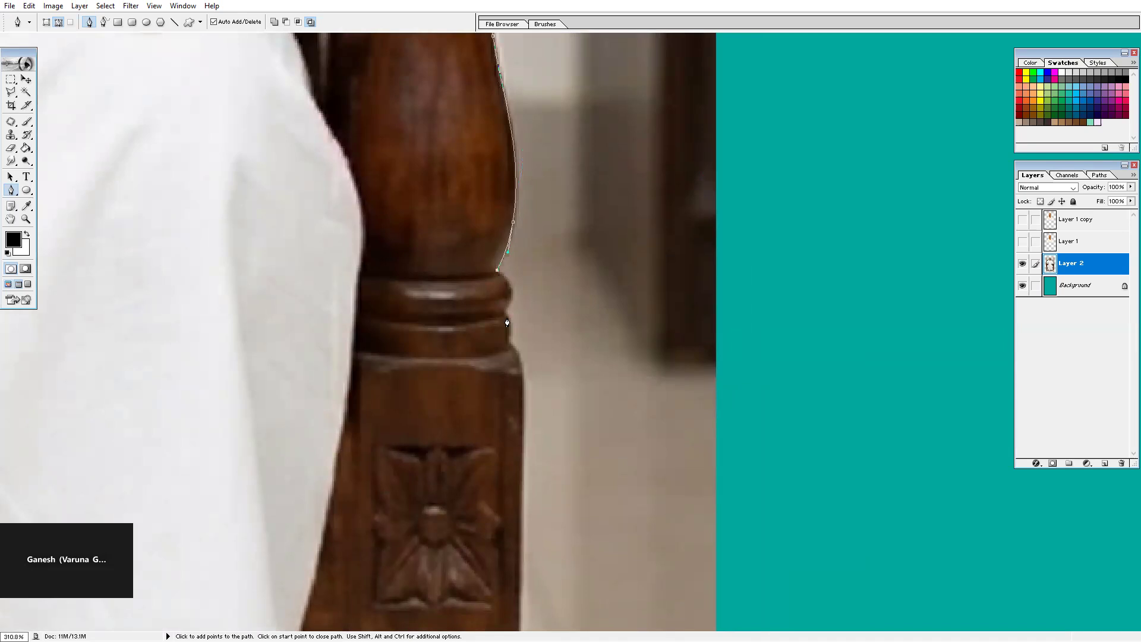
drag(506, 315, 489, 339)
click(508, 342)
scroll(551, 397, down, 5)
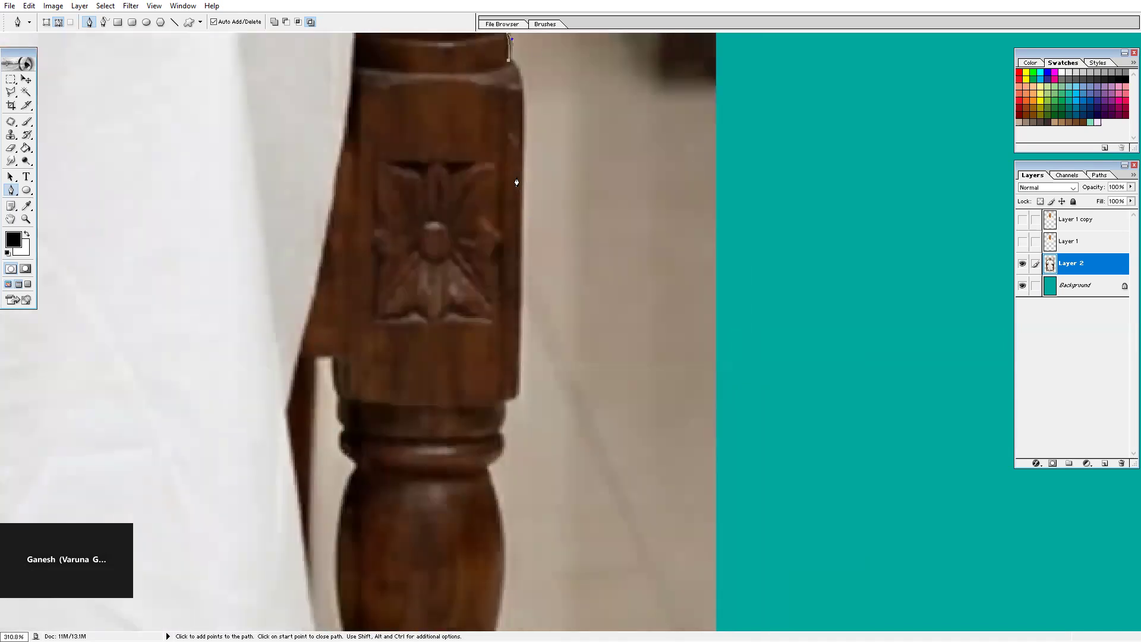
- Trace the outer edge of the carved flower block and the rings directly below it
drag(521, 166, 522, 327)
click(515, 401)
drag(515, 401, 563, 119)
click(553, 124)
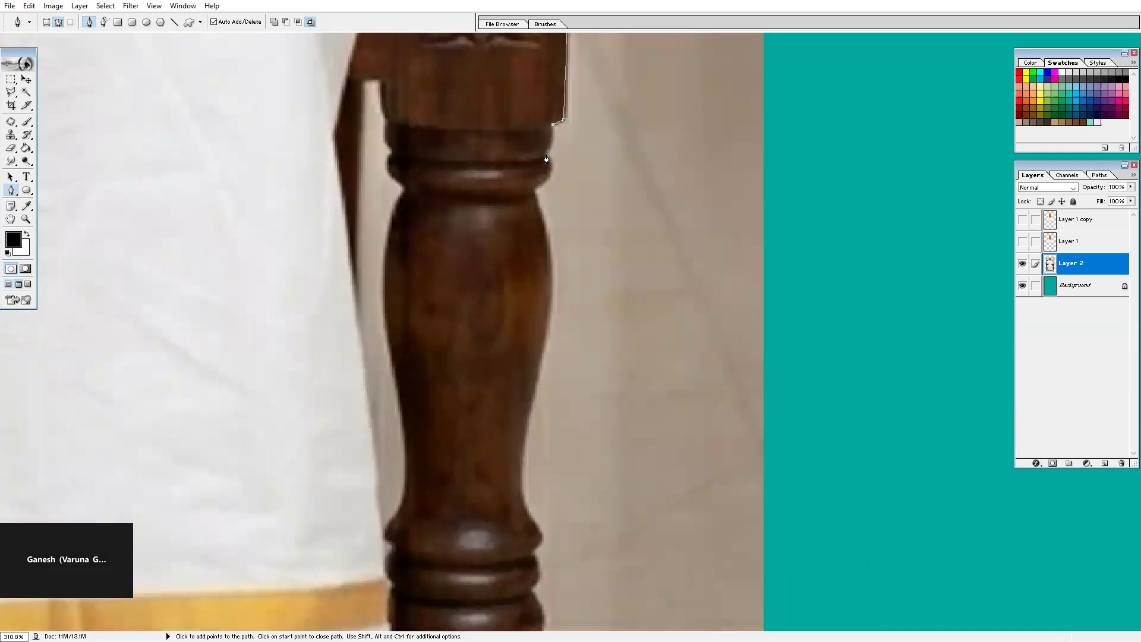
click(545, 157)
drag(531, 191, 508, 209)
- Trace the outer edge of the lower turned chair leg and go around its base
drag(569, 232, 521, 65)
drag(494, 205, 475, 285)
drag(482, 353, 471, 439)
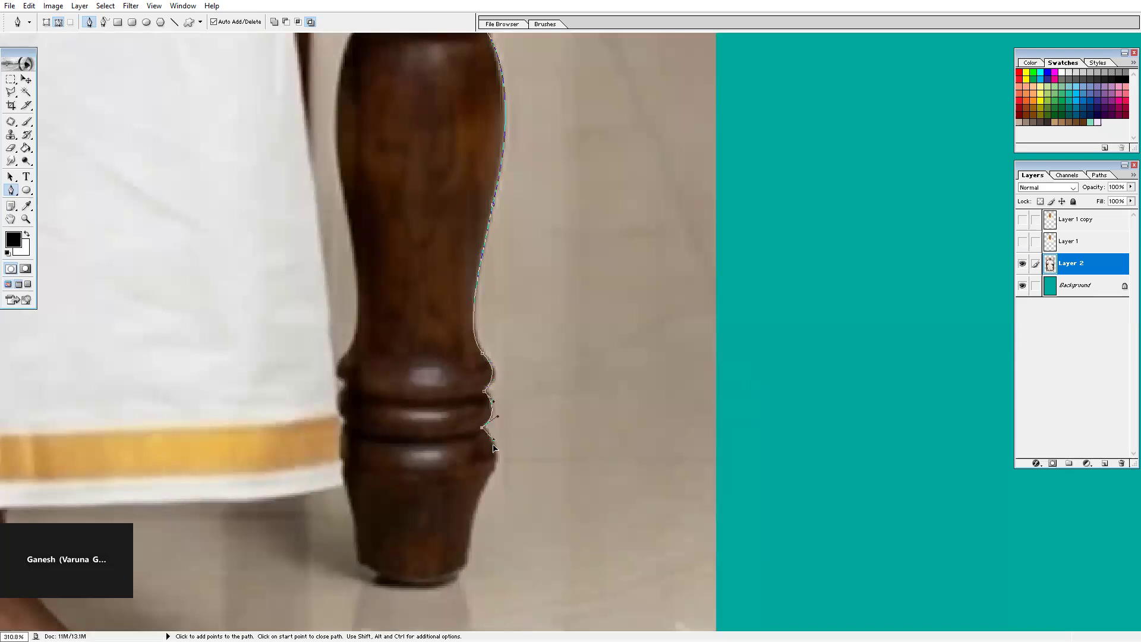
scroll(604, 214, down, 5)
drag(579, 190, 560, 221)
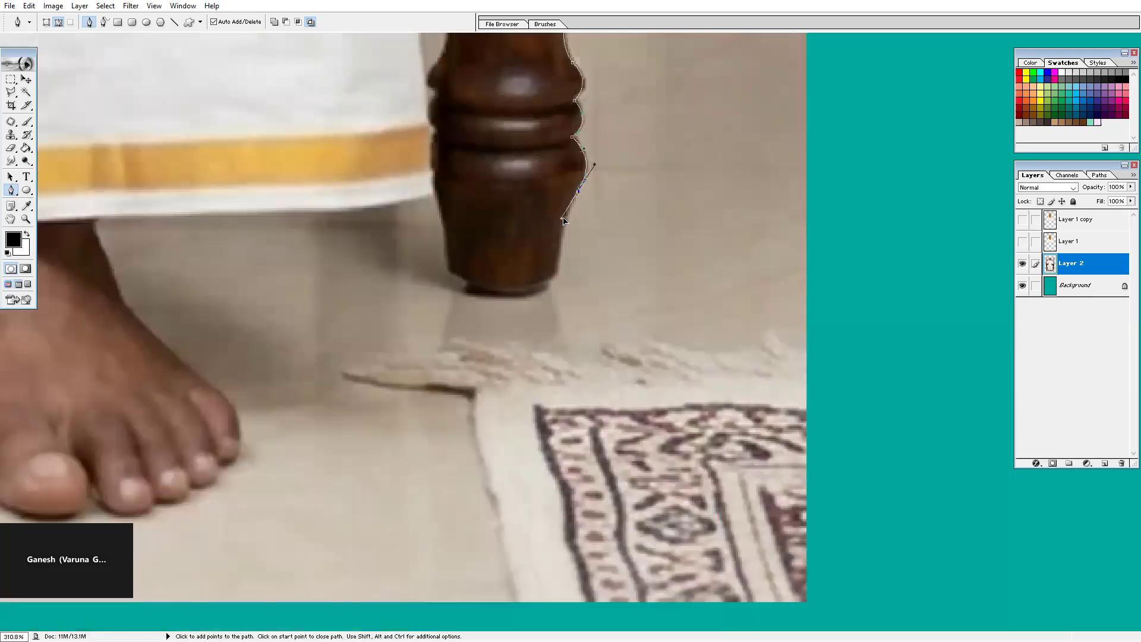
drag(558, 269, 448, 265)
- Continue the path from the chair leg along the dhoti's bottom hem to the man's left ankle
drag(434, 189, 604, 196)
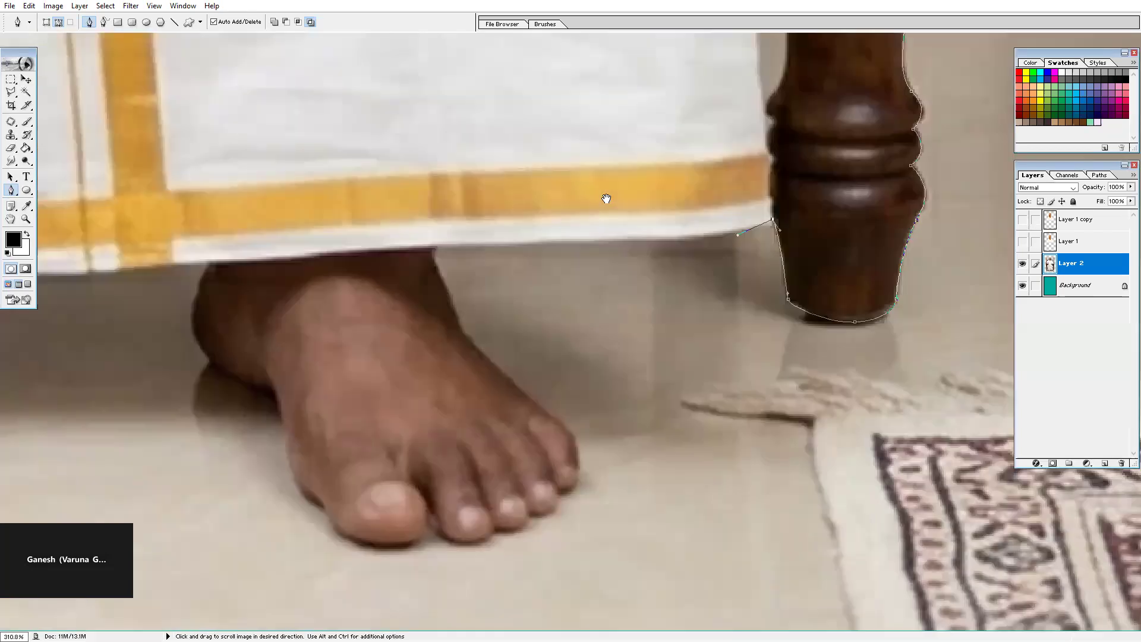
drag(621, 239, 547, 242)
click(434, 249)
- Trace the outer side of the man's left foot and around its small toes
drag(446, 289, 460, 327)
click(500, 370)
click(541, 406)
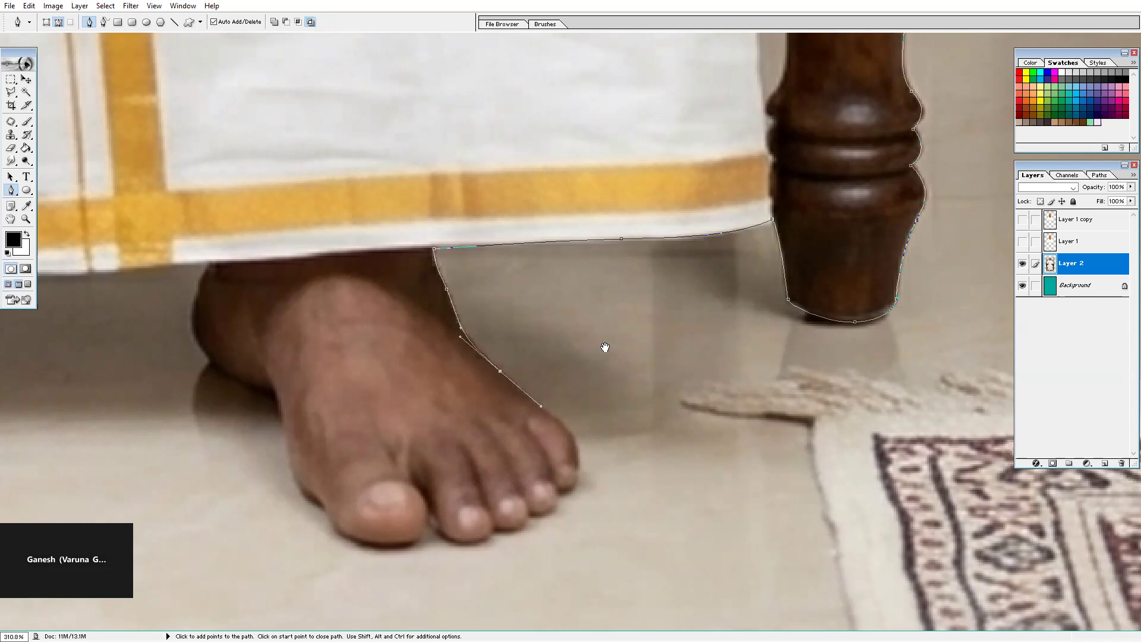
scroll(620, 263, down, 5)
drag(615, 262, 514, 312)
click(595, 279)
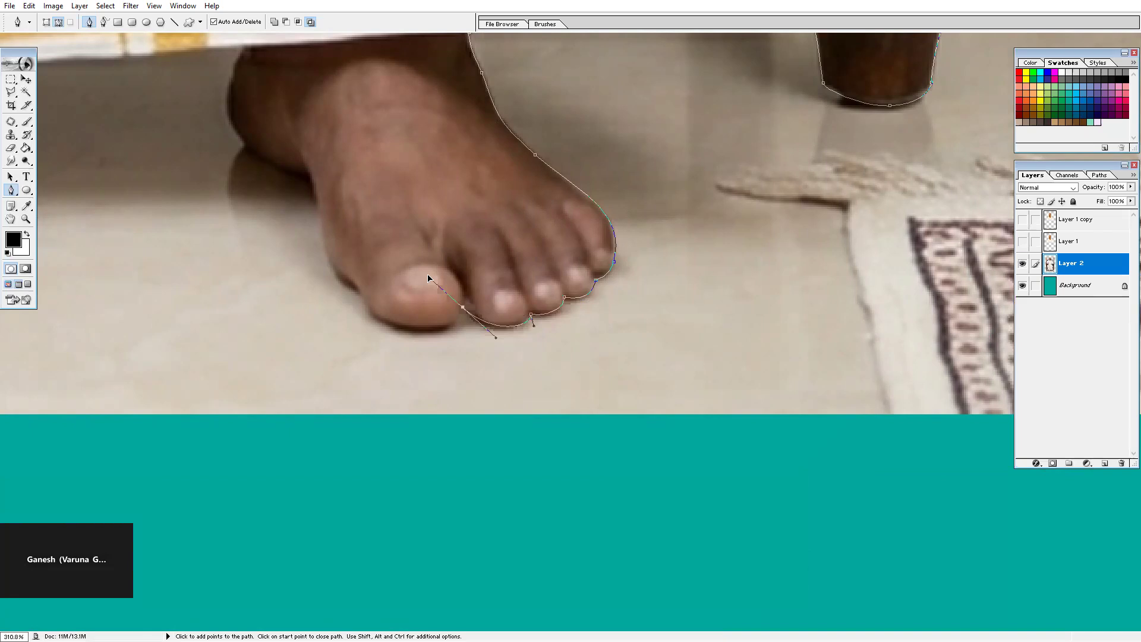
- Trace around the big toe and up the inner side of the man's left foot to the dhoti hem
drag(462, 307, 446, 274)
drag(361, 302, 316, 249)
drag(351, 292, 341, 280)
drag(320, 213, 291, 172)
drag(216, 72, 384, 149)
click(385, 146)
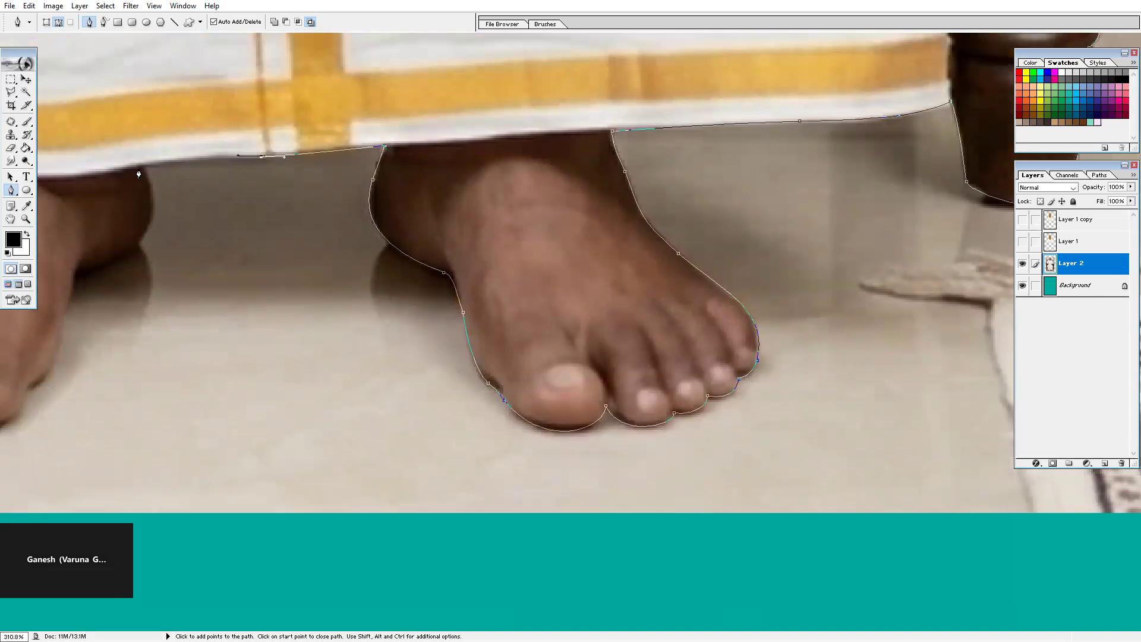
- Continue the path to the man's right foot, tracing its heel, inner side and toes
scroll(144, 172, left, 5)
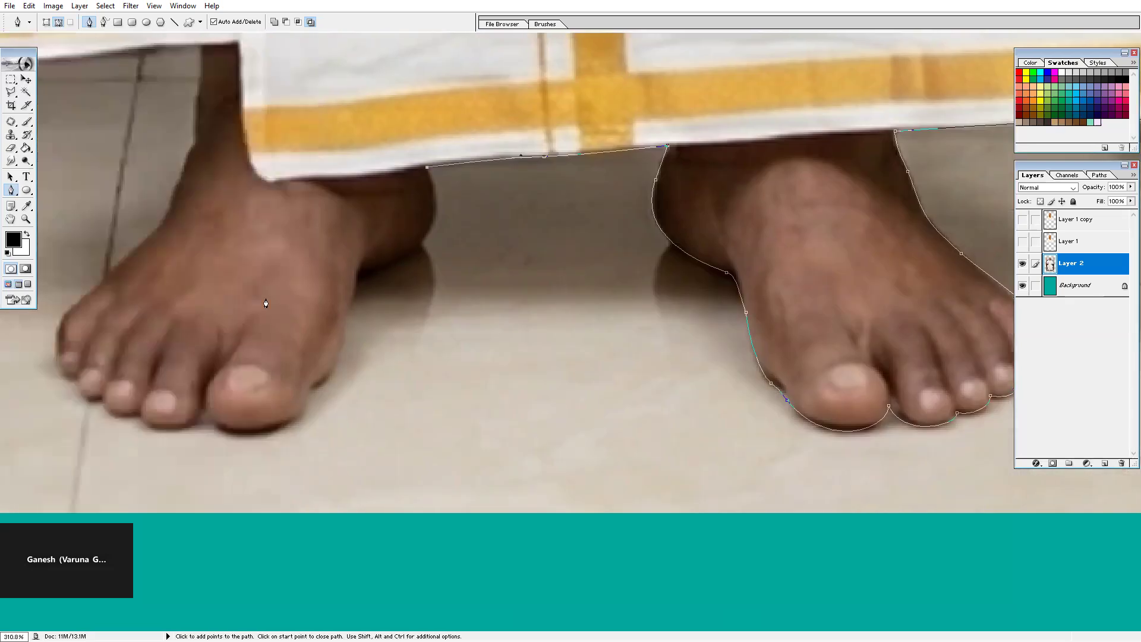
drag(419, 245, 354, 297)
drag(344, 344, 503, 355)
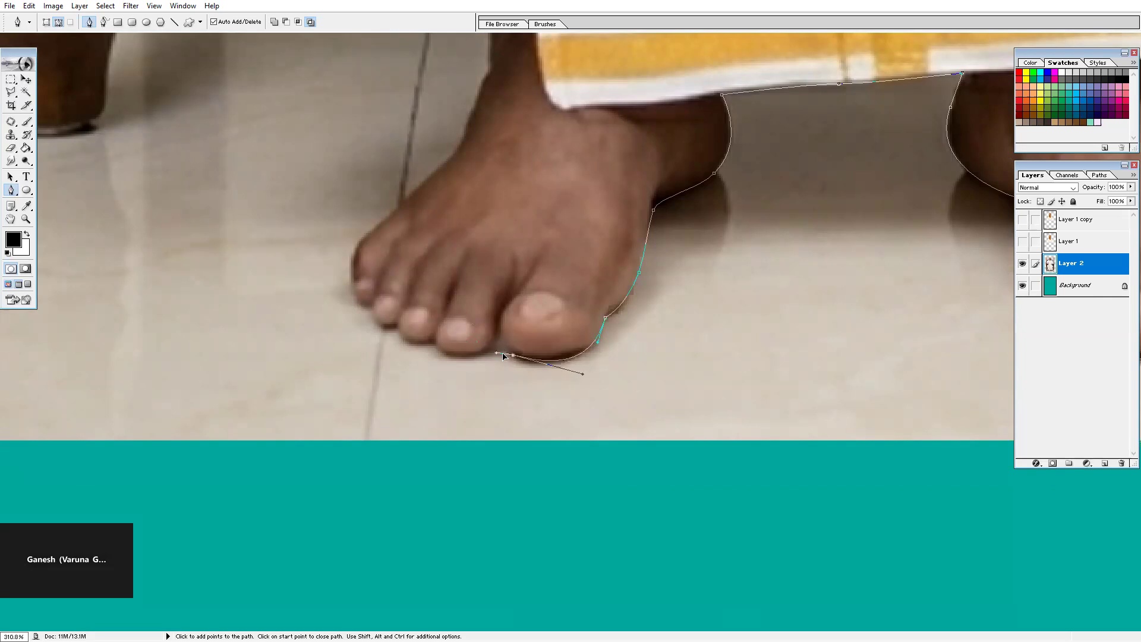
click(497, 339)
drag(434, 343, 361, 293)
drag(352, 276, 400, 209)
- Trace up the outer side of the right ankle and along the dhoti hem to its outer corner
drag(462, 145, 469, 129)
drag(492, 84, 471, 209)
drag(474, 122, 468, 94)
drag(290, 133, 253, 136)
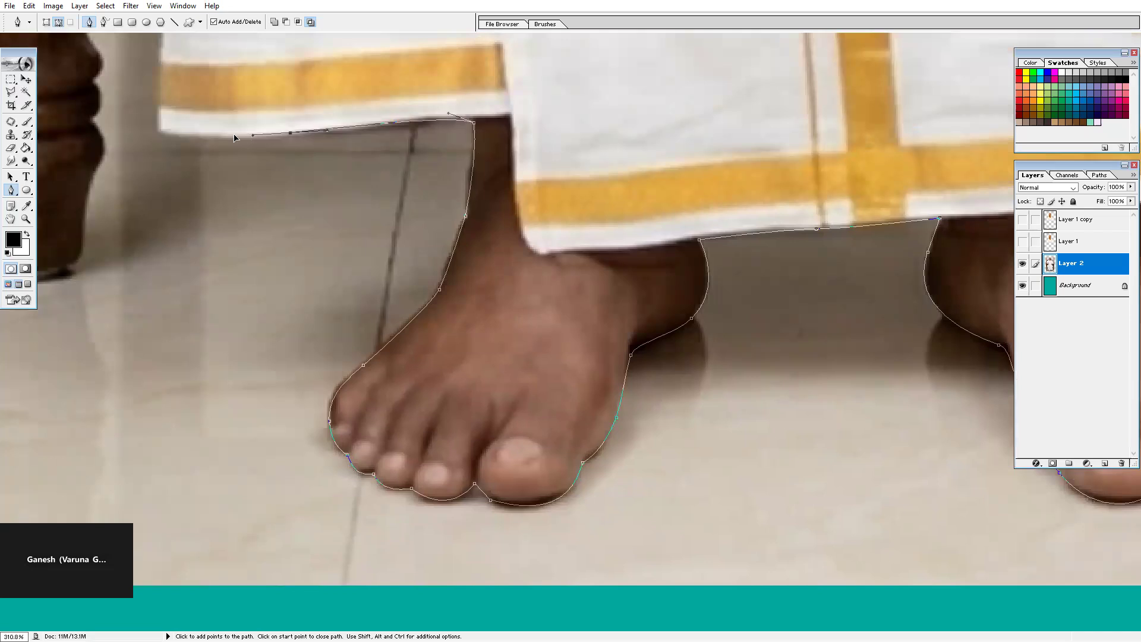
drag(159, 130, 163, 102)
- Continue the path up the dhoti's side edge and around the rear chair leg beside it
scroll(379, 301, up, 5)
scroll(379, 300, left, 5)
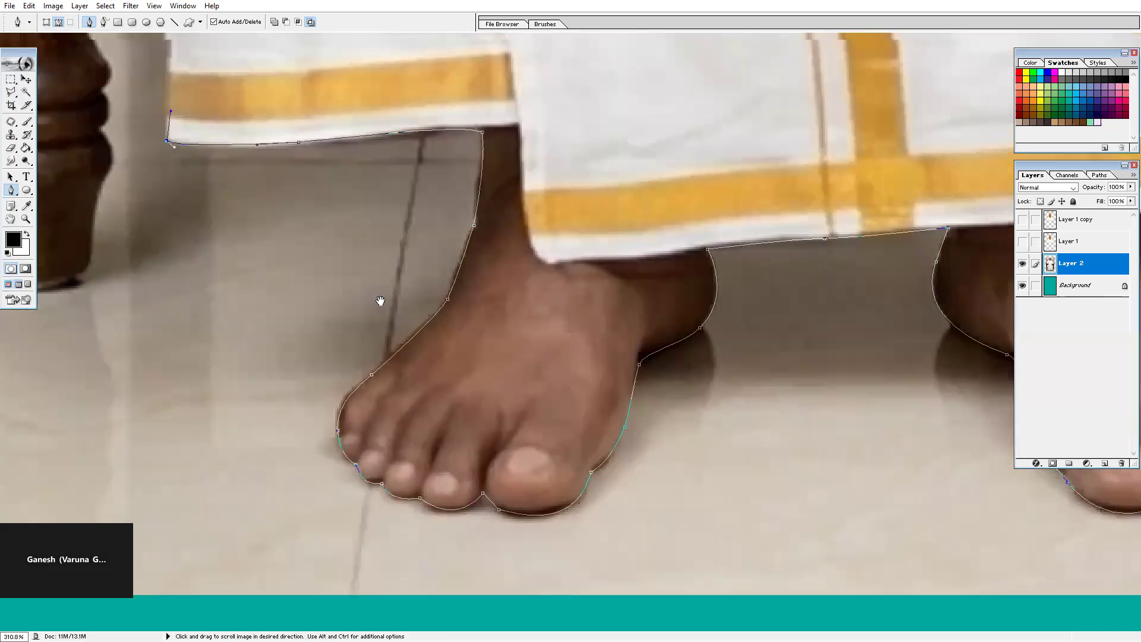
click(401, 150)
click(362, 142)
scroll(380, 249, up, 5)
scroll(416, 285, left, 2)
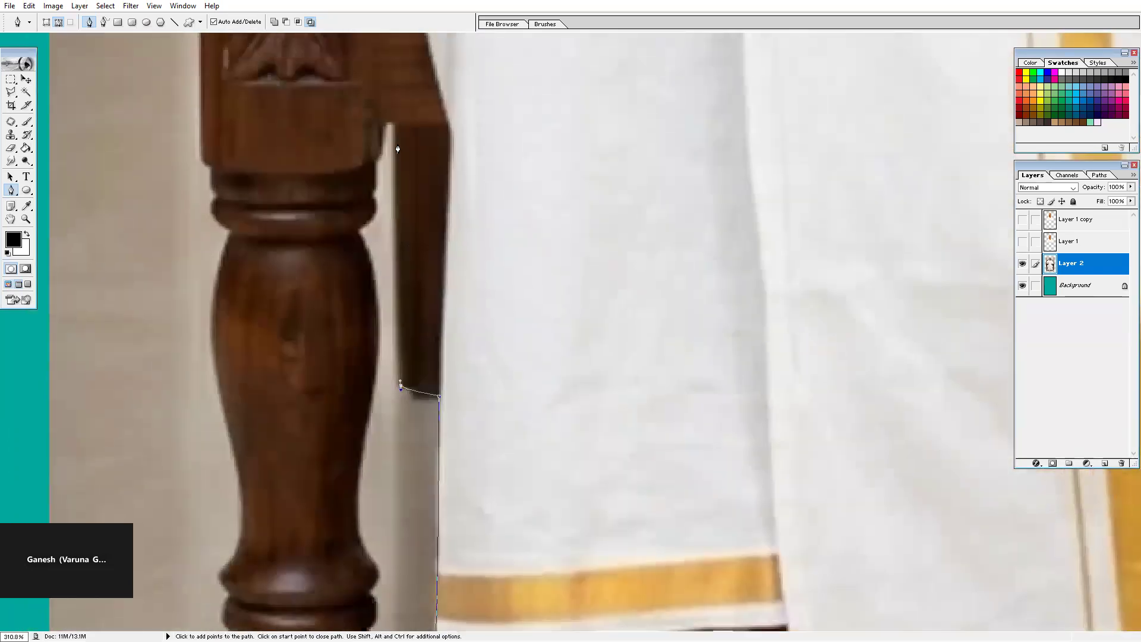
click(394, 125)
- Continue the path down the inner side of the turned front chair leg, following its rings toward the foot
click(375, 166)
click(374, 193)
drag(356, 230, 336, 245)
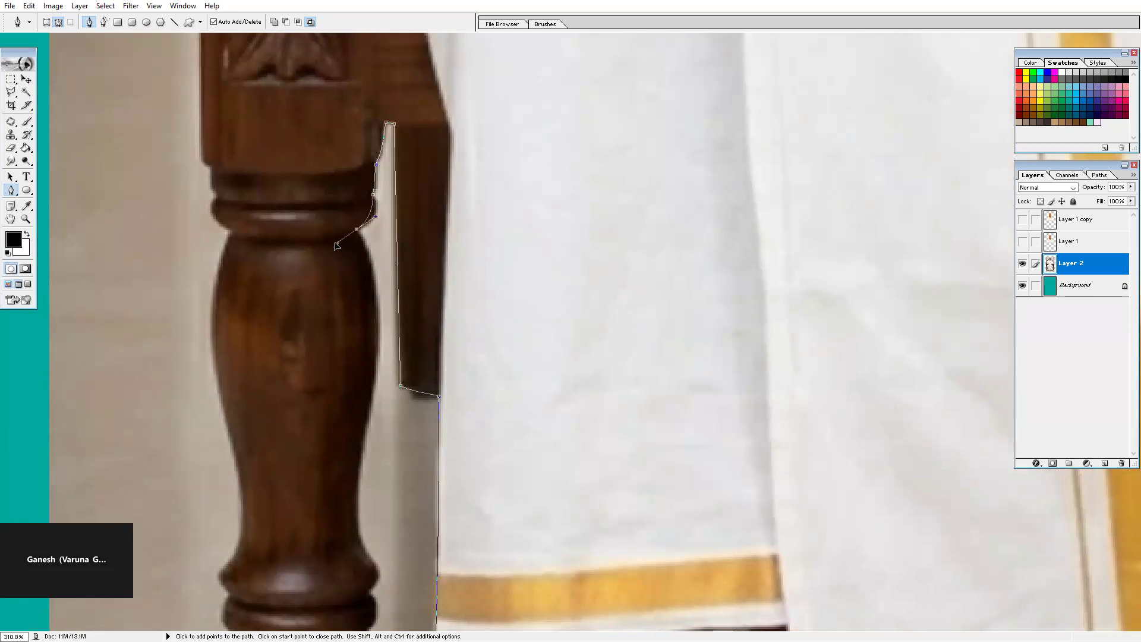
drag(371, 410, 423, 231)
drag(423, 232, 403, 470)
drag(474, 345, 495, 209)
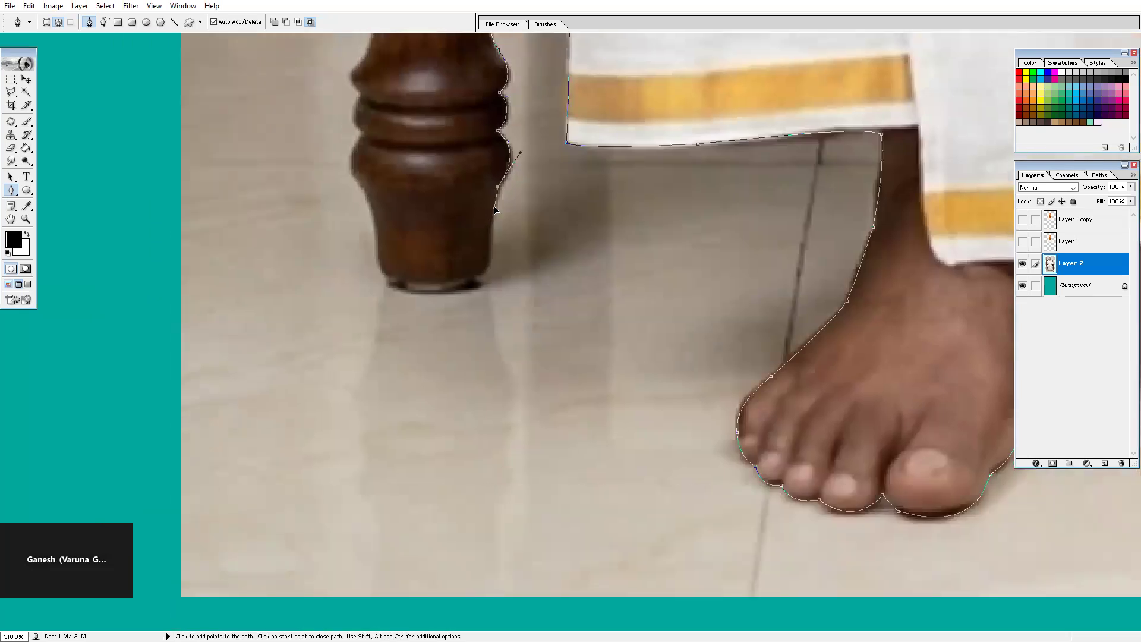
- Trace around the base of the front chair leg and back up the outline of its outer side
drag(485, 268, 378, 251)
drag(363, 191, 355, 175)
drag(363, 134, 367, 61)
scroll(352, 155, up, 3)
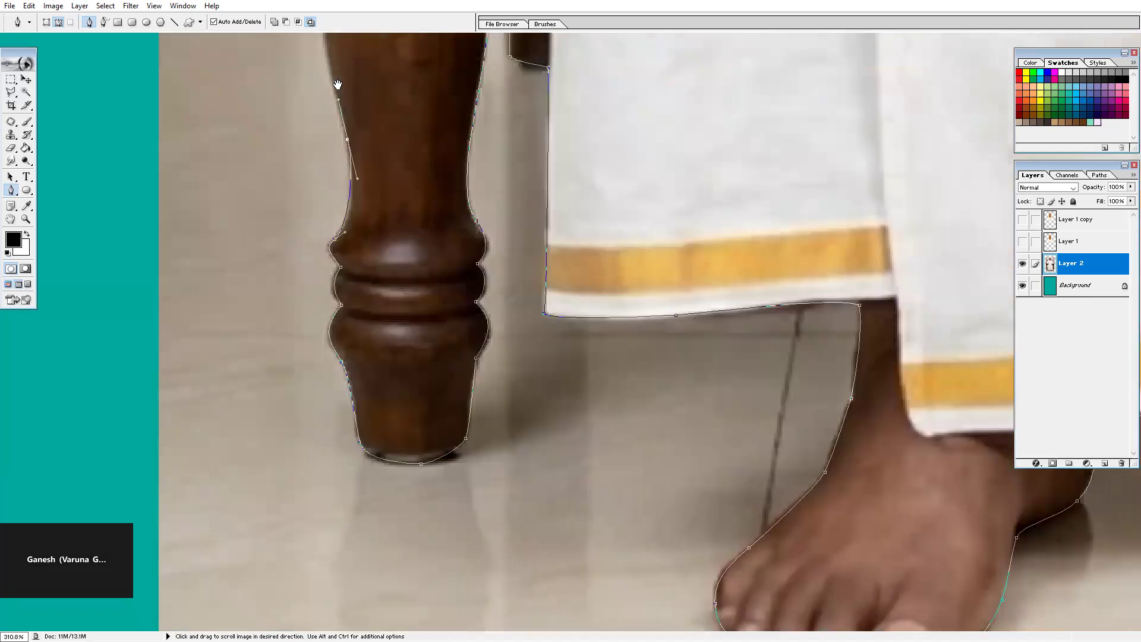
scroll(372, 92, up, 4)
scroll(372, 92, left, 1)
drag(398, 163, 410, 315)
- Extend the path up the outer edge of the carved block and the turned post to just below the armrest
drag(441, 186, 445, 384)
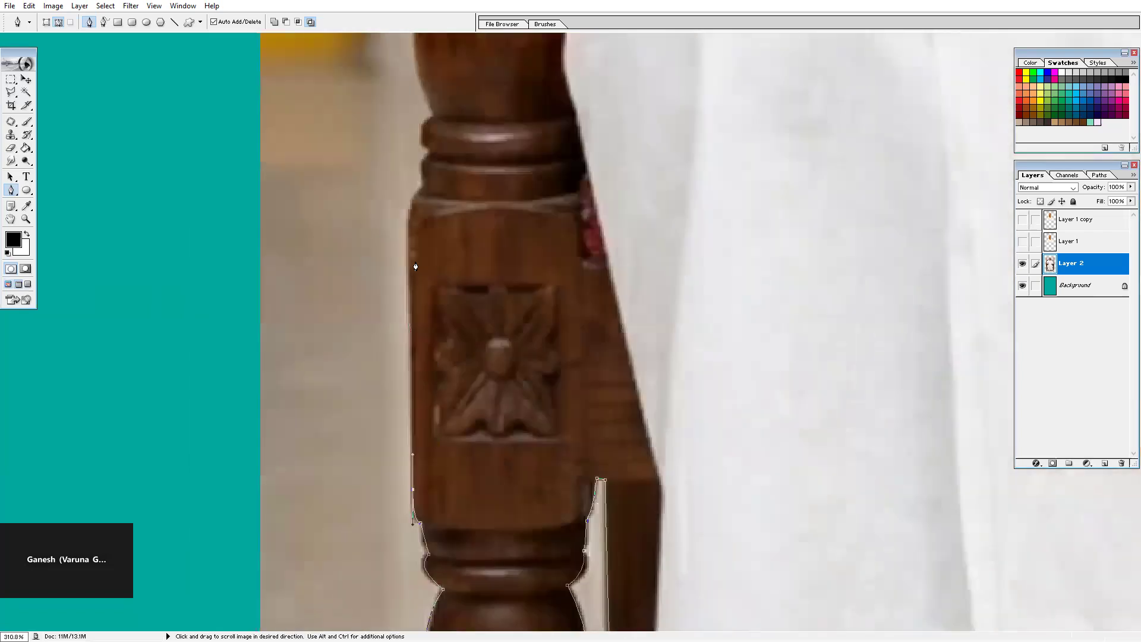
click(410, 210)
click(423, 186)
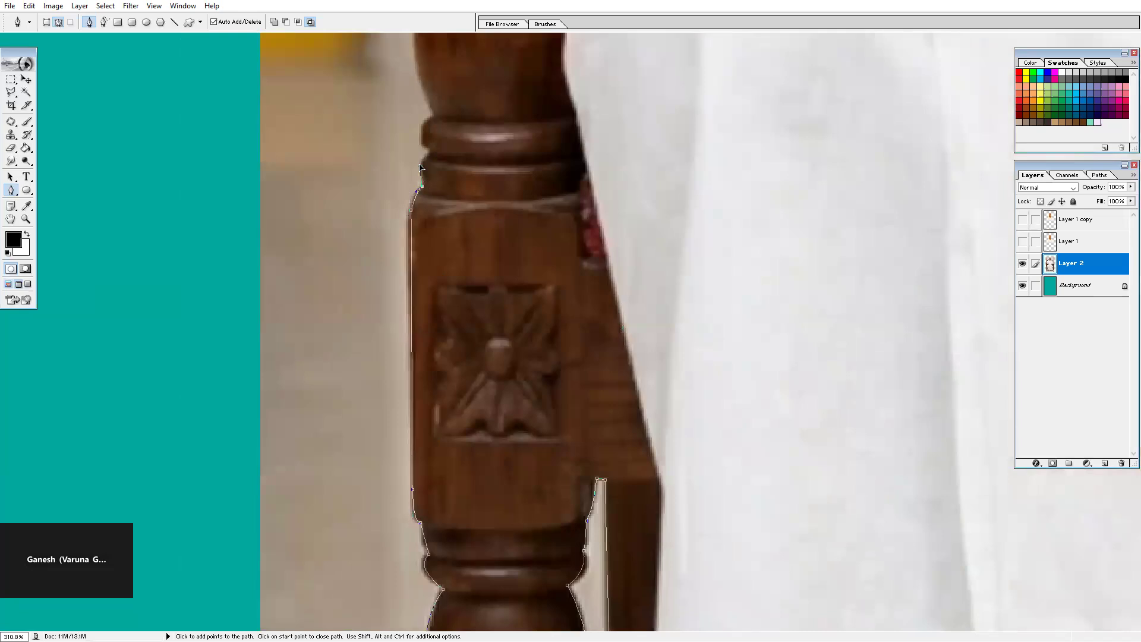
drag(437, 117, 454, 111)
drag(431, 69, 428, 332)
drag(425, 192, 521, 398)
click(487, 400)
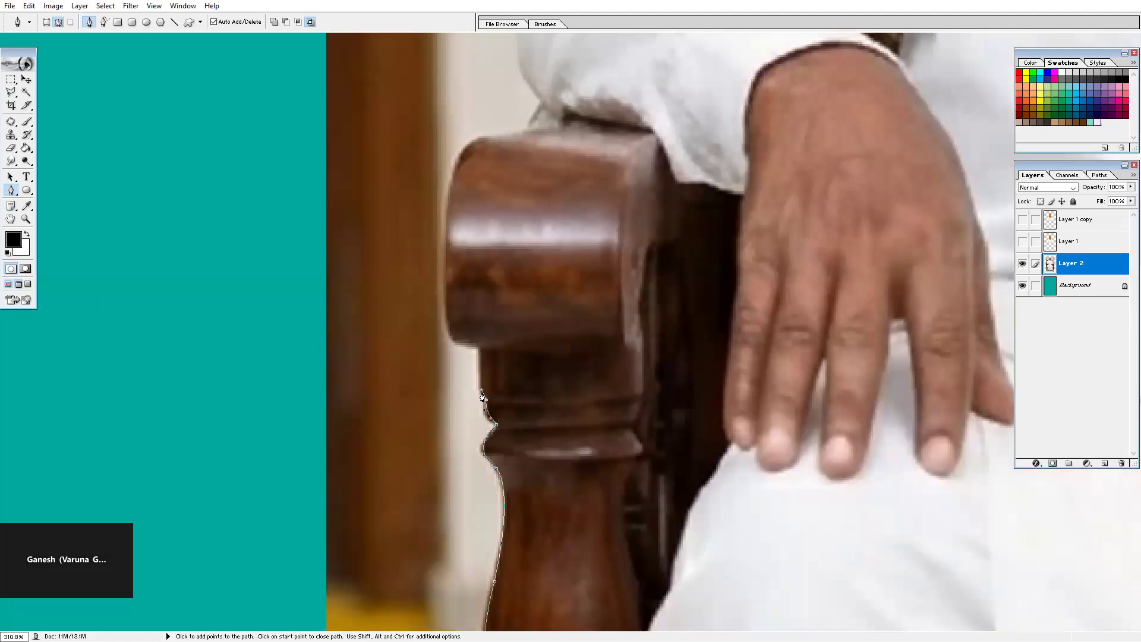
- Trace around the rolled armrest end and up the man's outer shirt sleeve to the chair back
click(482, 348)
drag(448, 315, 450, 274)
drag(484, 145, 523, 277)
mouse_move(533, 245)
mouse_down()
mouse_move(543, 227)
mouse_move(509, 327)
mouse_move(531, 401)
mouse_move(527, 337)
mouse_move(547, 236)
mouse_up()
click(544, 218)
drag(452, 76, 436, 164)
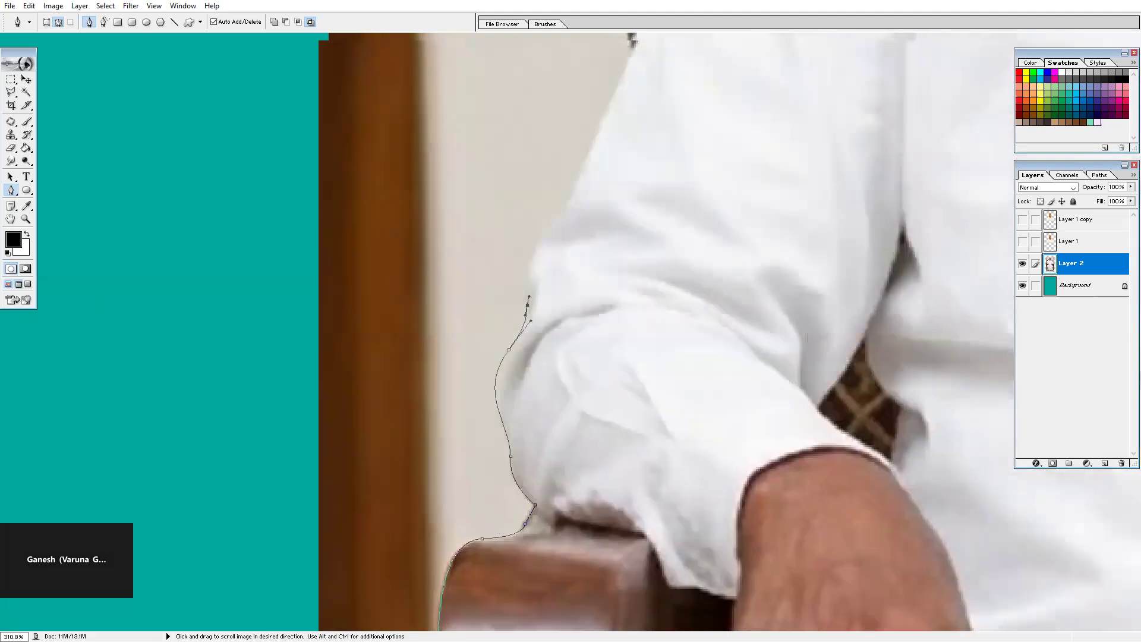
drag(565, 210, 604, 110)
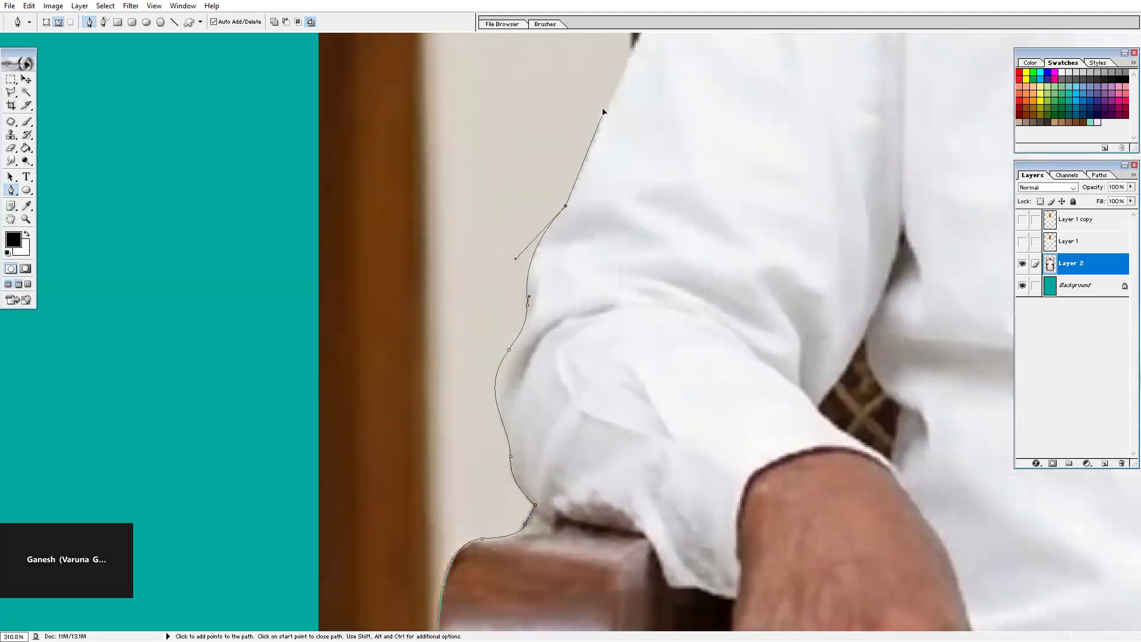
drag(626, 48, 520, 276)
click(526, 286)
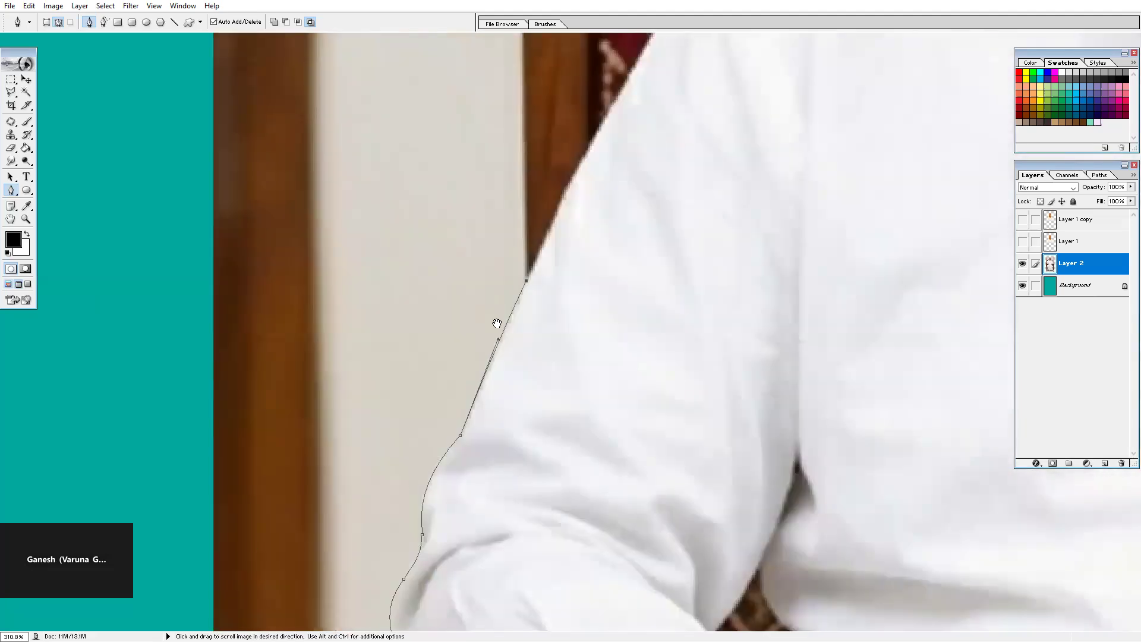
- Trace up the outer side of the chair back's post, over its top and down to the carved crest
drag(523, 34, 509, 184)
click(507, 135)
drag(518, 35, 480, 311)
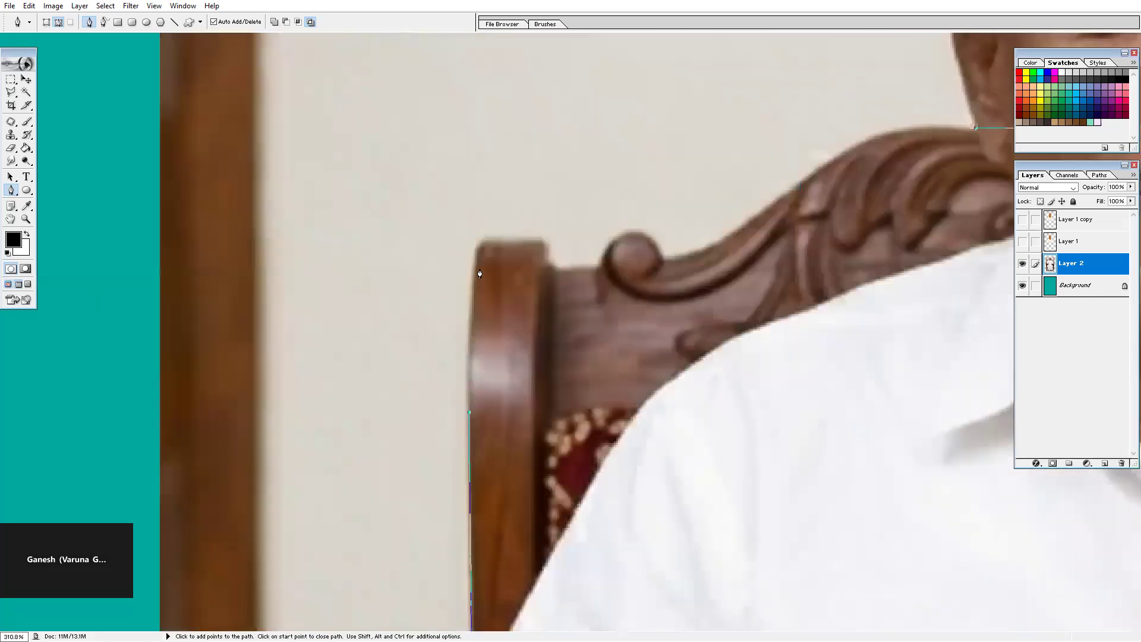
drag(488, 241, 553, 285)
click(565, 271)
click(599, 267)
- Follow the scroll and curved crest of the chair back to the man's face, completing the body outline
drag(663, 261, 696, 320)
drag(686, 264, 581, 302)
click(629, 293)
click(700, 237)
drag(818, 220, 942, 225)
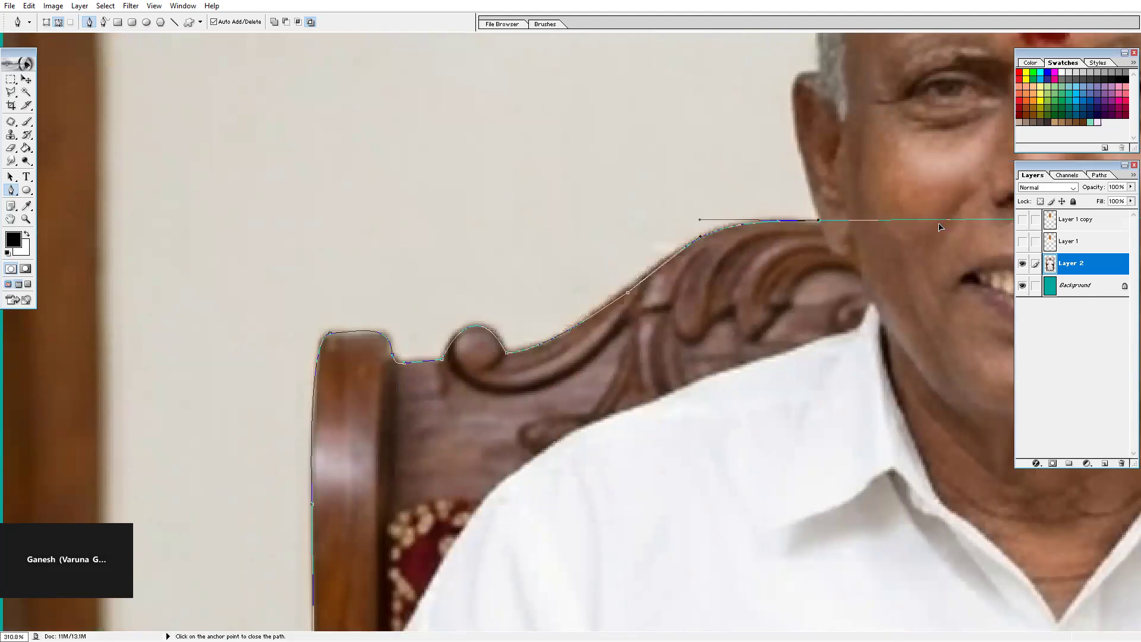
- Convert the finished body outline to a selection and invert it to cover the photo background
key(ctrl+Return)
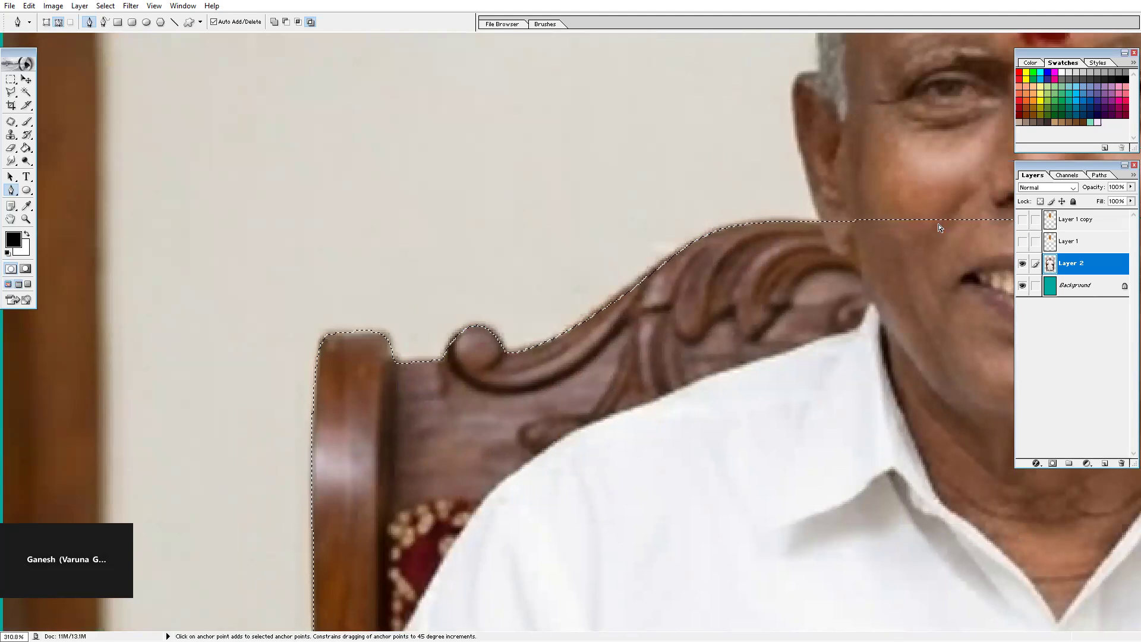
key(ctrl+alt+0)
key(ctrl+minus)
key(ctrl+minus)
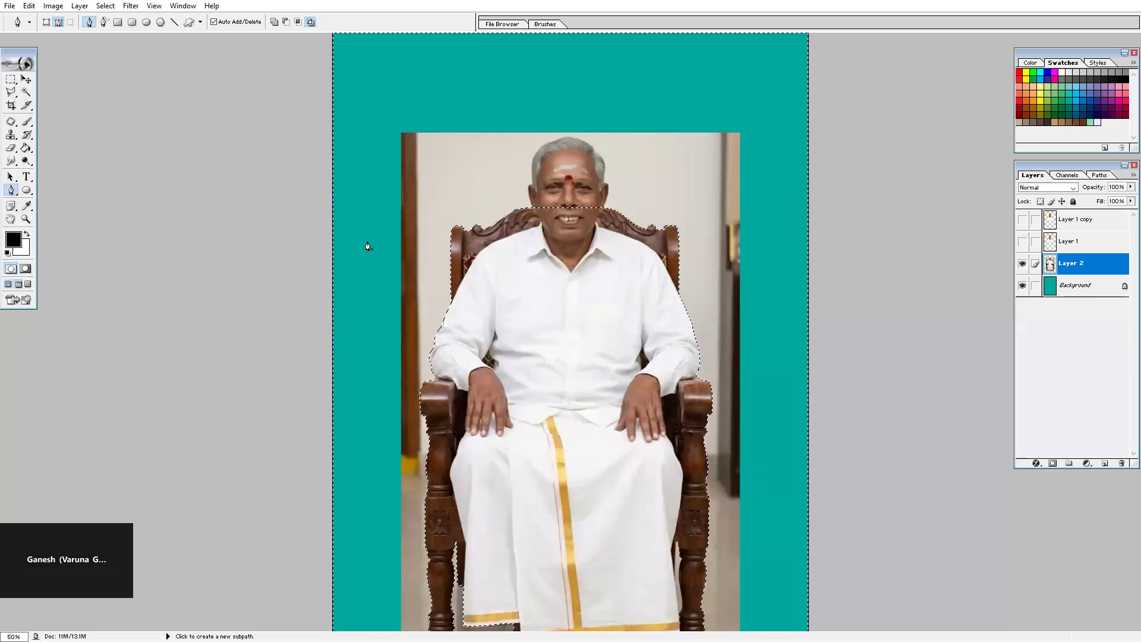
key(ctrl+shift+i)
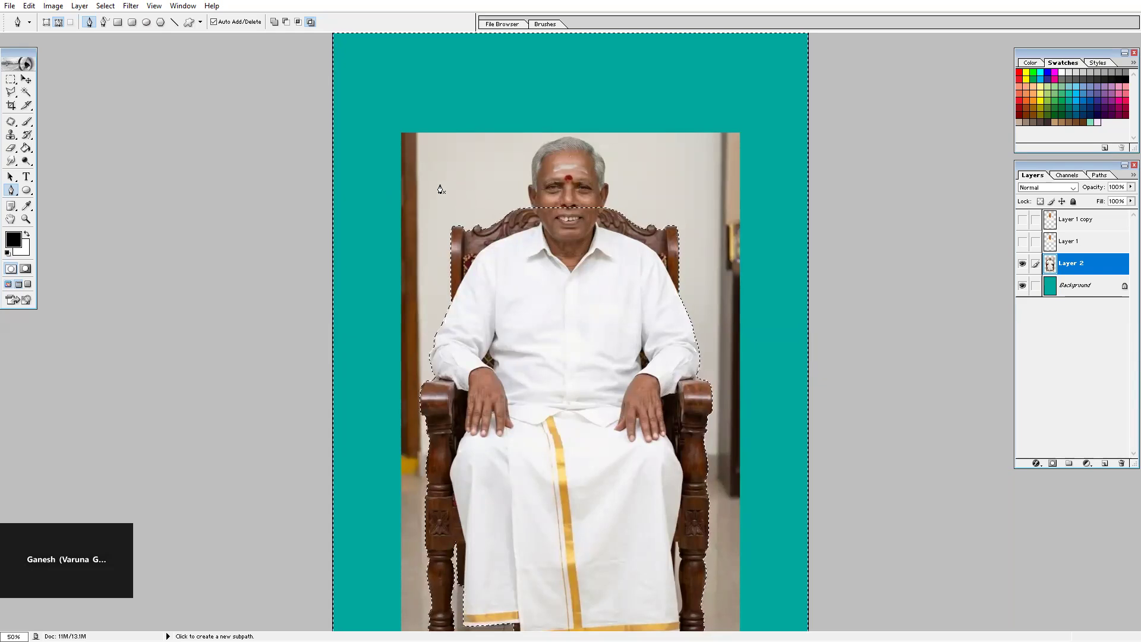
- Feather the selection, delete the photo background around the seated man and chair, and deselect
key(m)
right_click(649, 175)
click(688, 207)
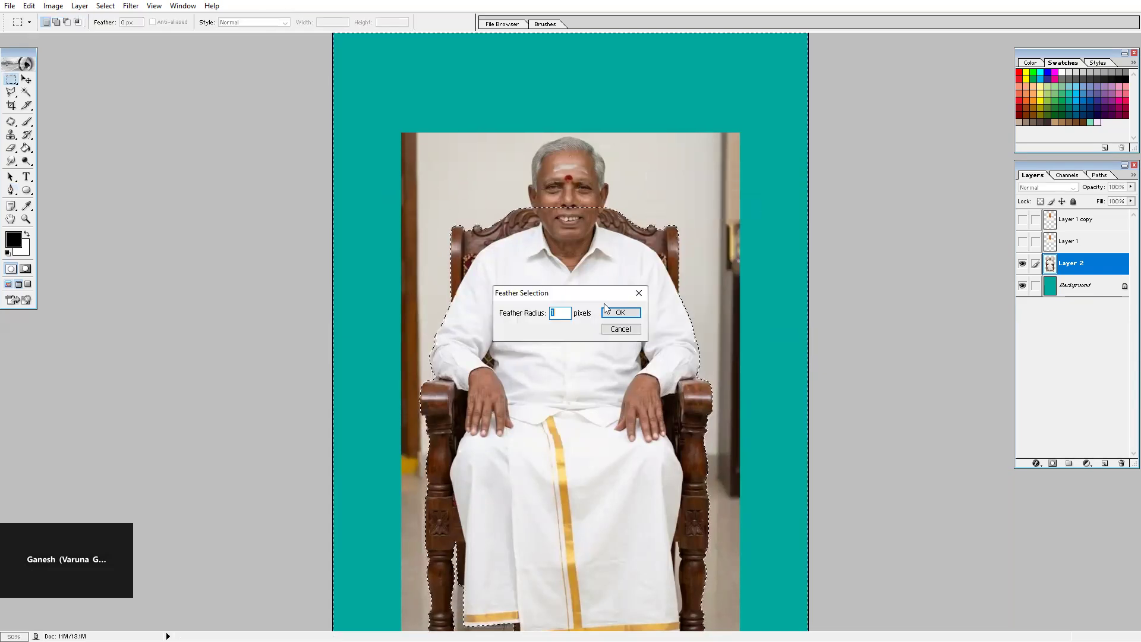
click(616, 312)
key(Delete)
key(ctrl+d)
key(ctrl+minus)
key(v)
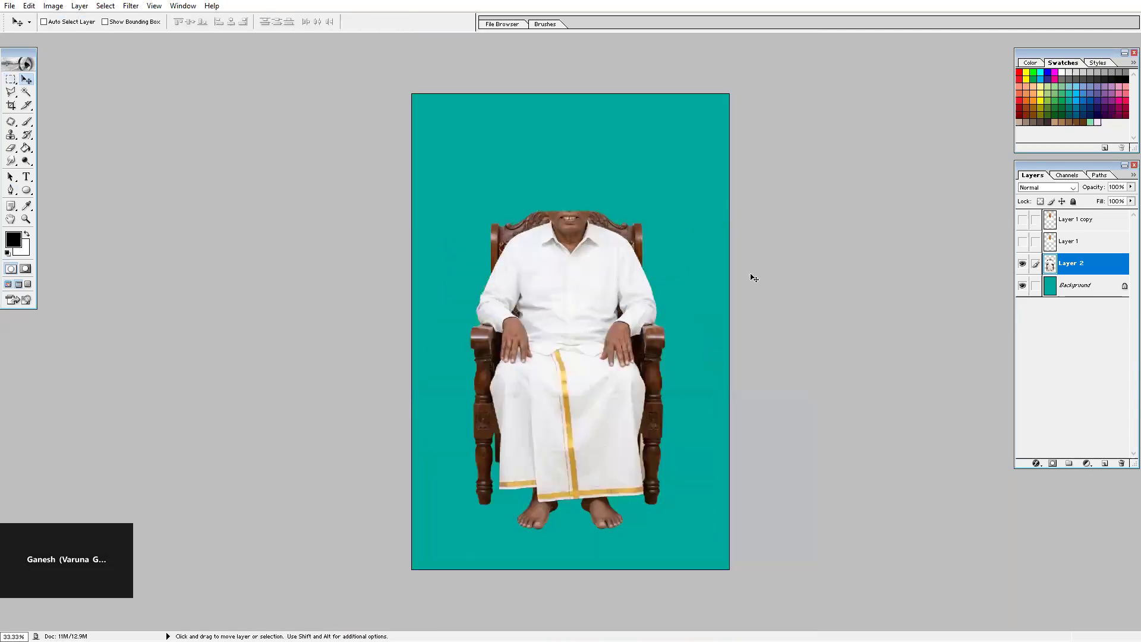
- Show Layer 1 with the portrait head and make it the active layer
click(1023, 243)
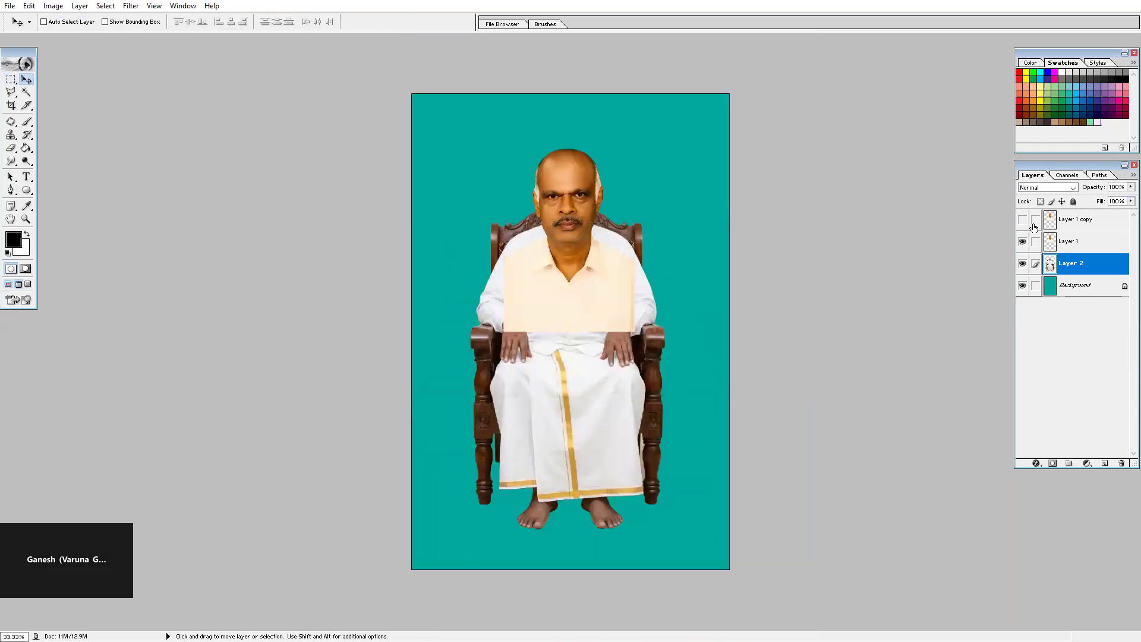
click(1083, 244)
key(z)
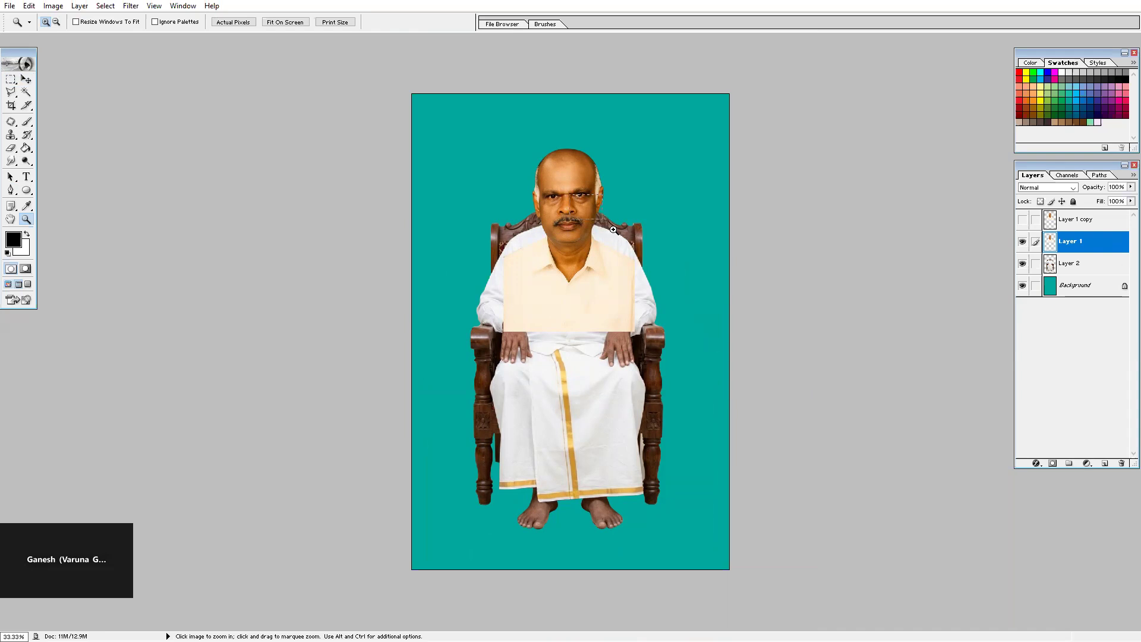
drag(613, 229, 613, 230)
drag(721, 254, 717, 259)
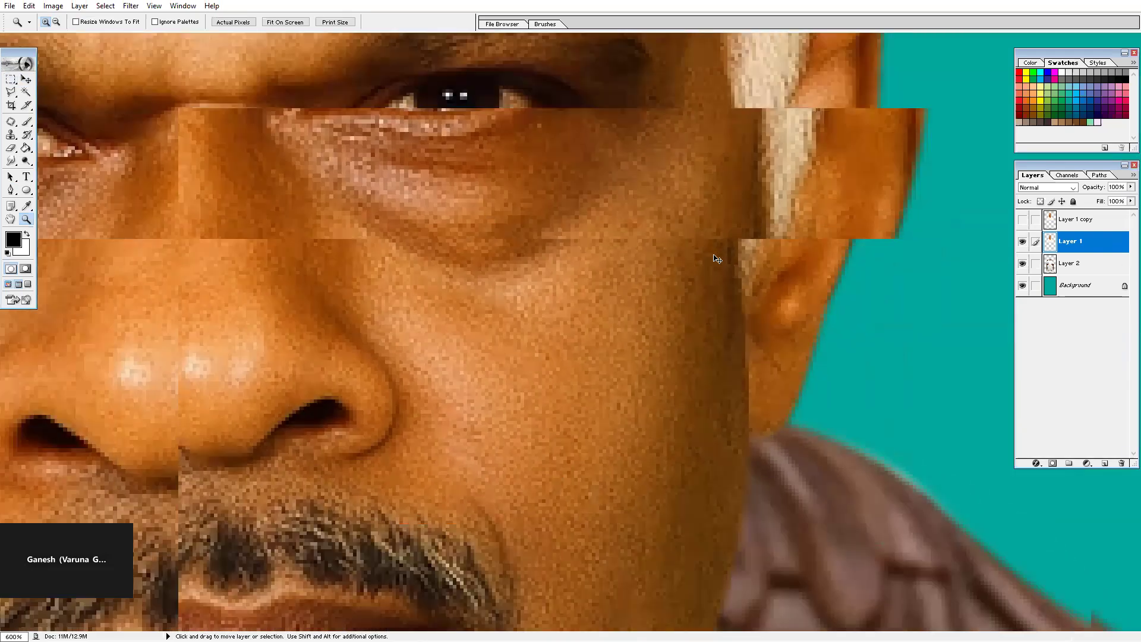
key(ctrl+0)
- Apply Selective Color to Layer 1, reducing the Yellow component of the Yellows
key(alt+i)
key(Escape)
key(i)
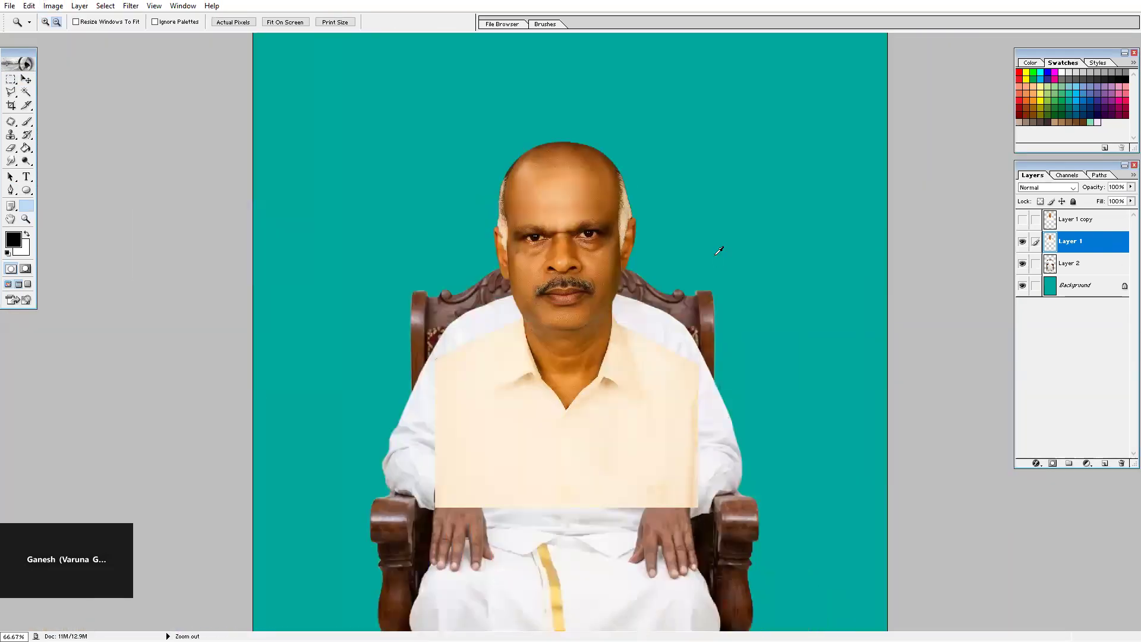
key(alt+i)
key(a)
key(s)
click(841, 336)
click(835, 347)
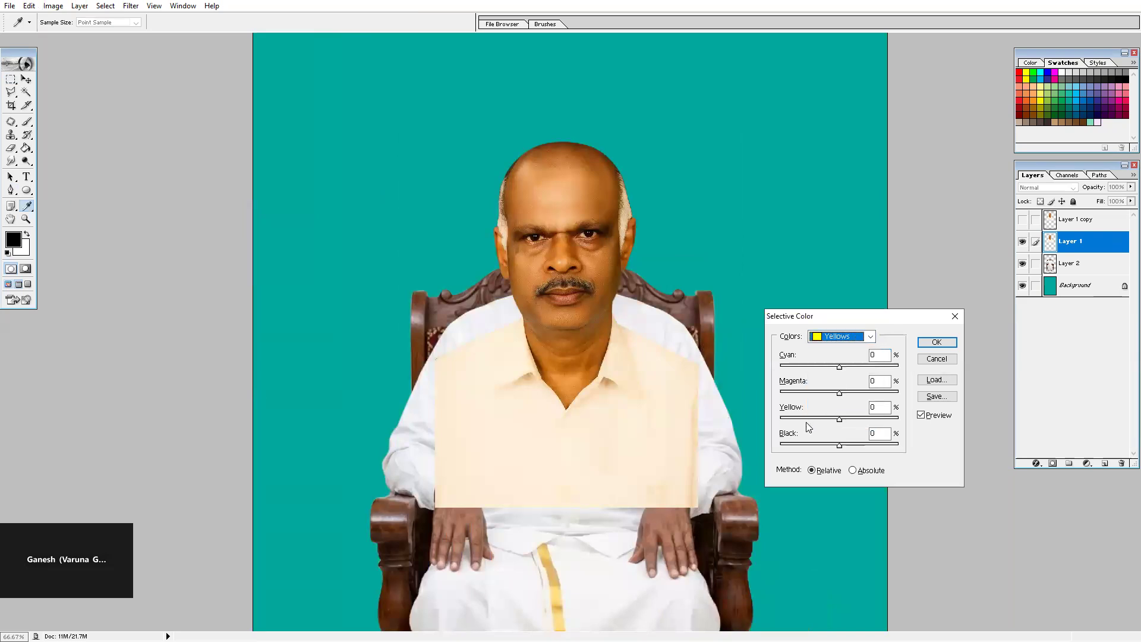
click(806, 421)
click(945, 344)
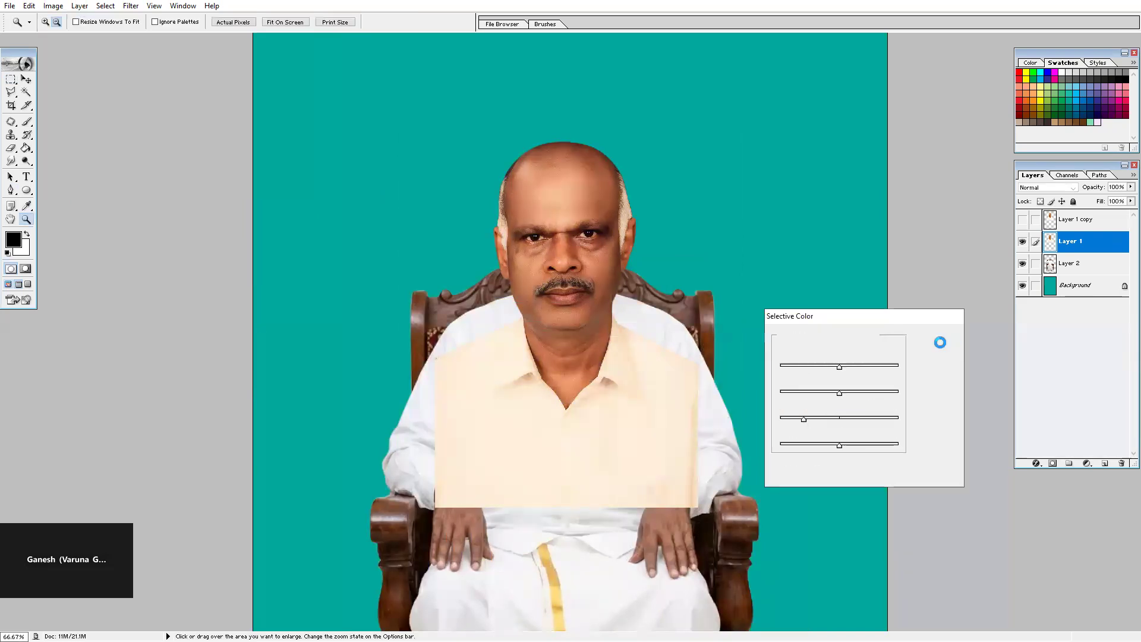
- Apply Levels to Layer 1, lowering the RGB white input to about 230 and shifting the Red midtones to reduce red
key(ctrl+l)
drag(938, 319, 923, 319)
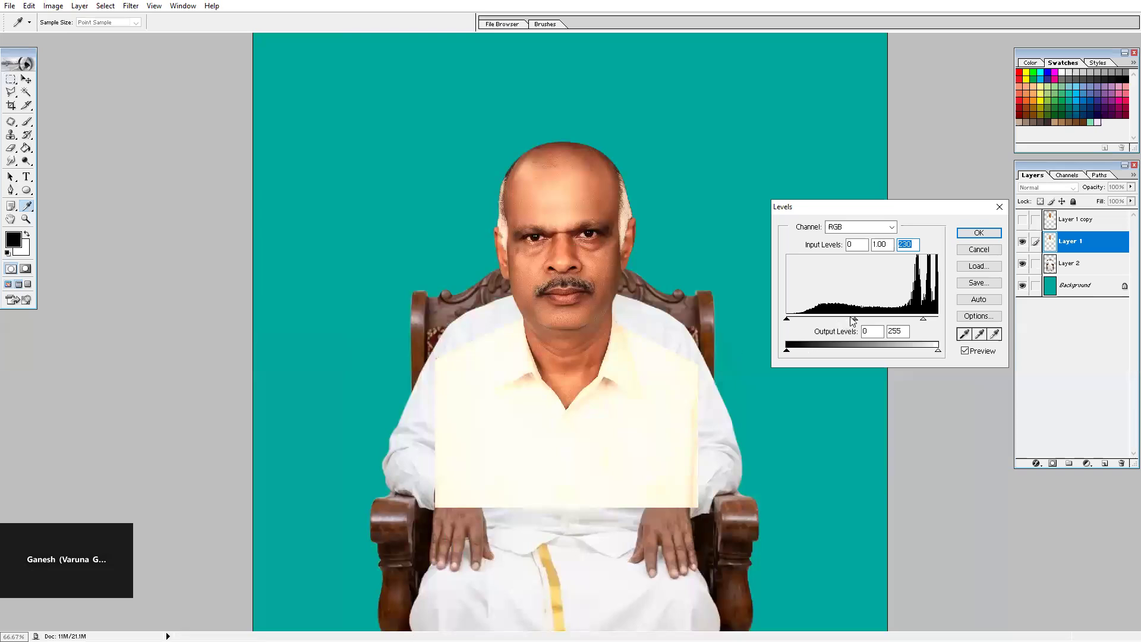
drag(854, 319, 857, 323)
double_click(879, 244)
click(874, 229)
click(872, 245)
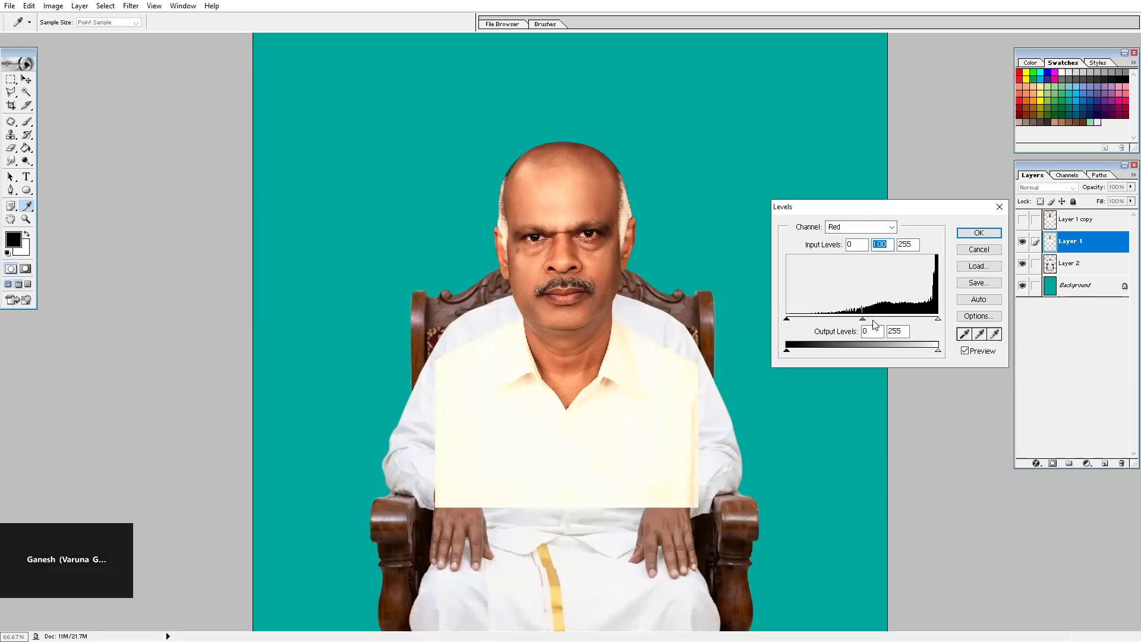
drag(862, 319, 875, 323)
click(979, 233)
- Scale down the portrait on Layer 1 and position its head over the seated man's collar
key(ctrl+t)
drag(698, 141, 659, 196)
drag(602, 272, 604, 248)
drag(661, 173, 684, 173)
key(Return)
- Trace the portrait's neckline with the Pen tool, down one collar edge to the V and up the other
key(z)
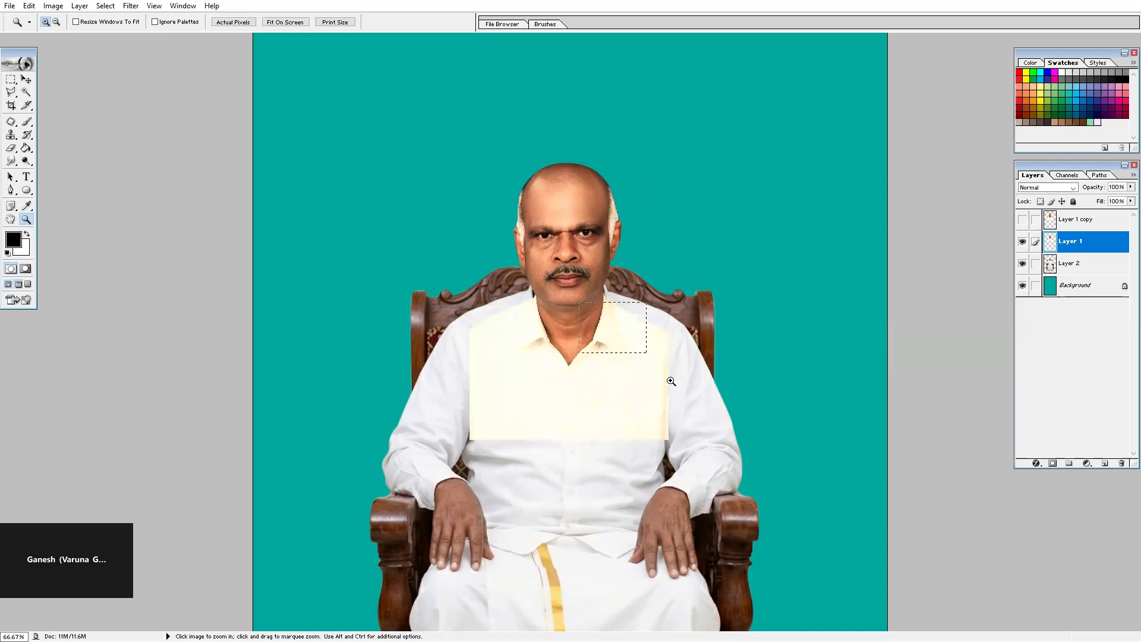
drag(579, 301, 671, 381)
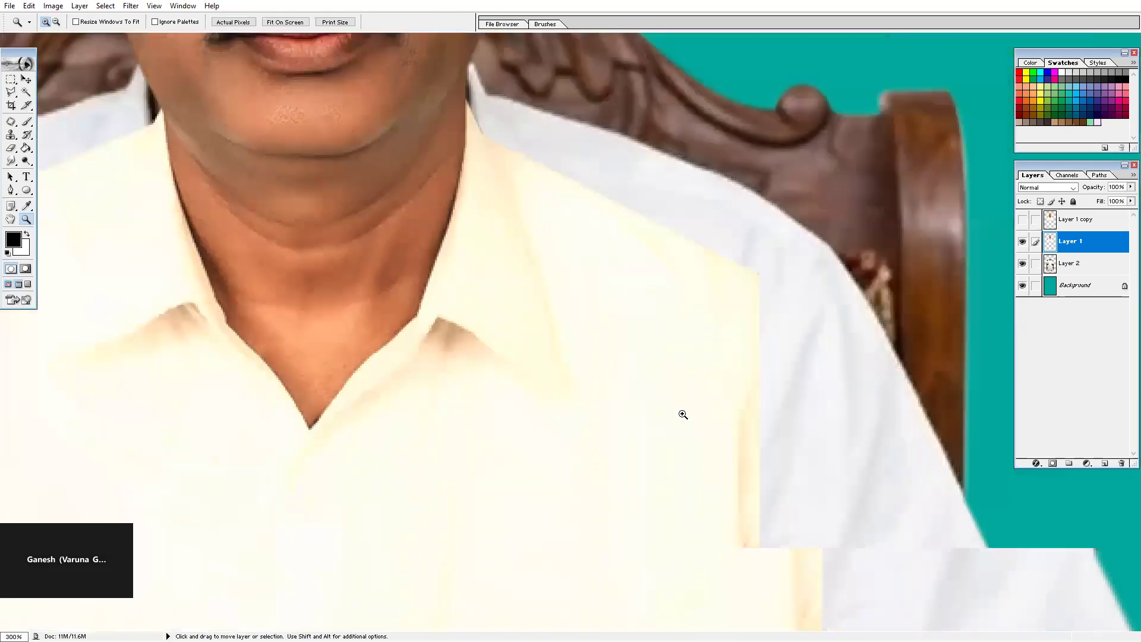
key(p)
scroll(333, 204, up, 3)
scroll(334, 204, left, 5)
click(310, 177)
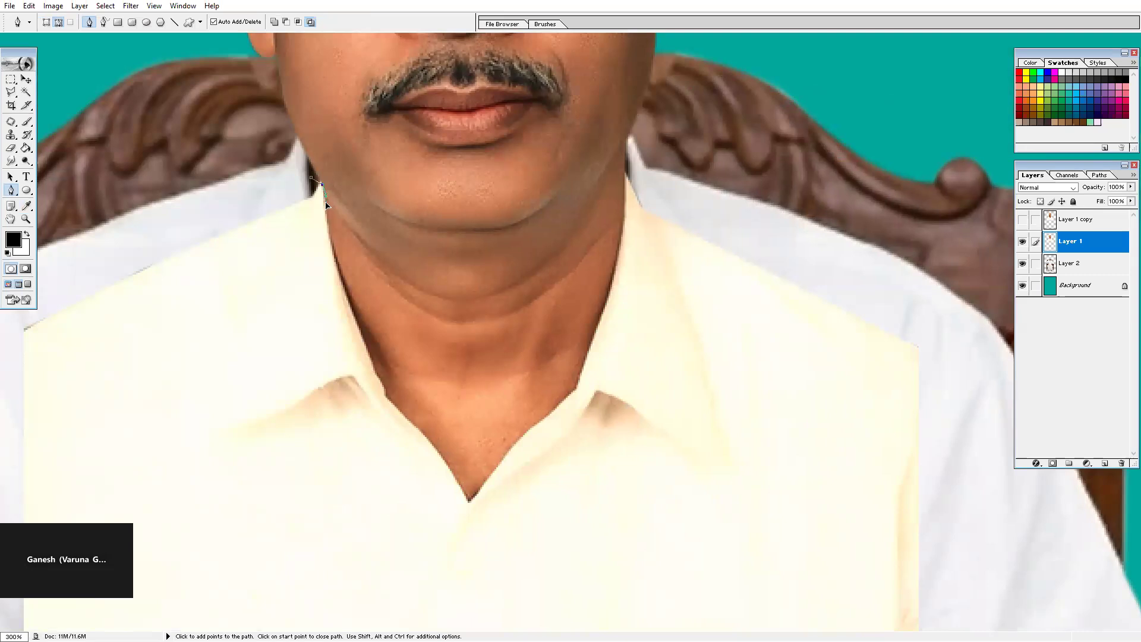
drag(381, 372, 407, 422)
drag(471, 491, 524, 424)
click(571, 382)
drag(624, 207, 625, 172)
- Continue the path loosely around the portrait's cream shirt, leaving the head and neck outside
drag(930, 306, 772, 119)
drag(822, 170, 831, 189)
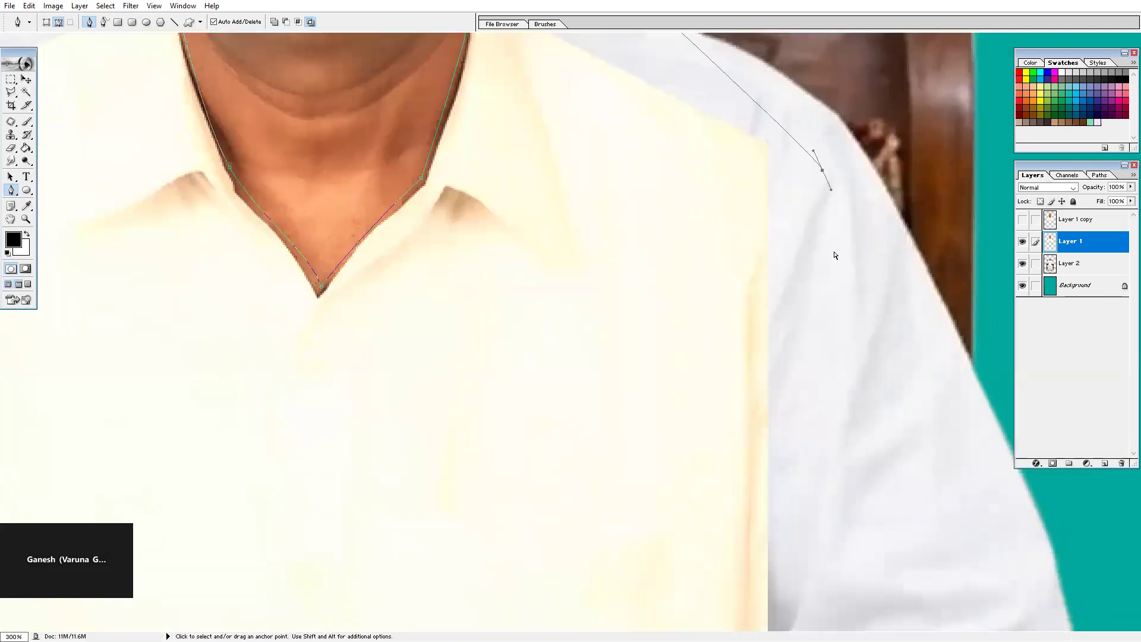
key(ctrl+0)
click(745, 386)
click(485, 415)
click(412, 341)
click(480, 233)
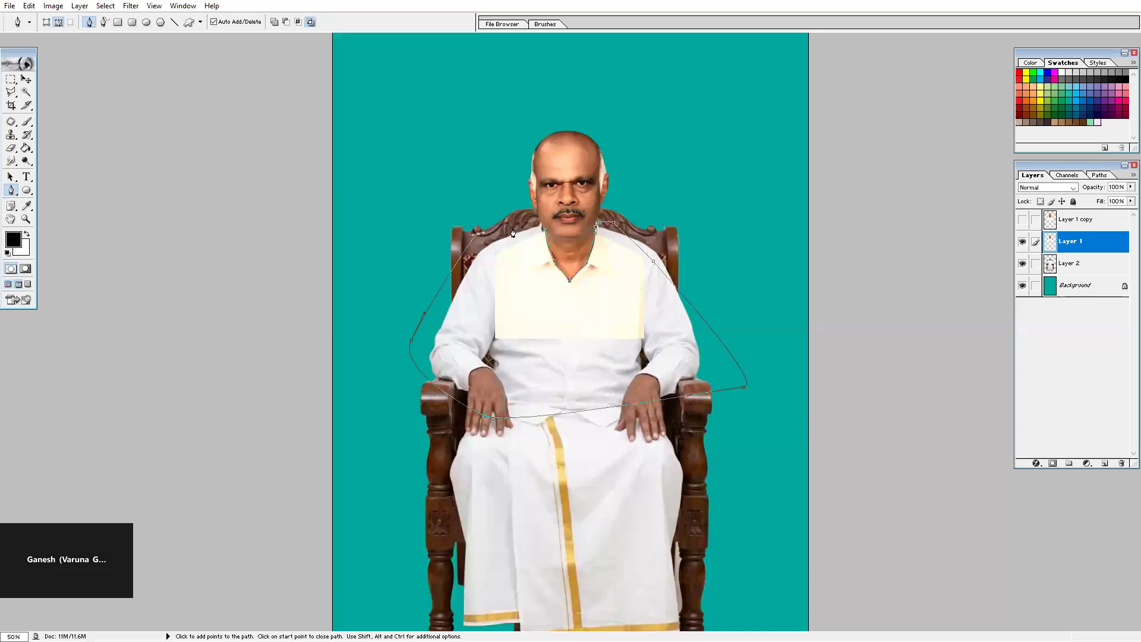
click(513, 234)
- Convert the shirt path to a selection, feather it and delete the cream shirt from Layer 1
key(ctrl+Return)
key(m)
right_click(713, 196)
click(746, 230)
key(Return)
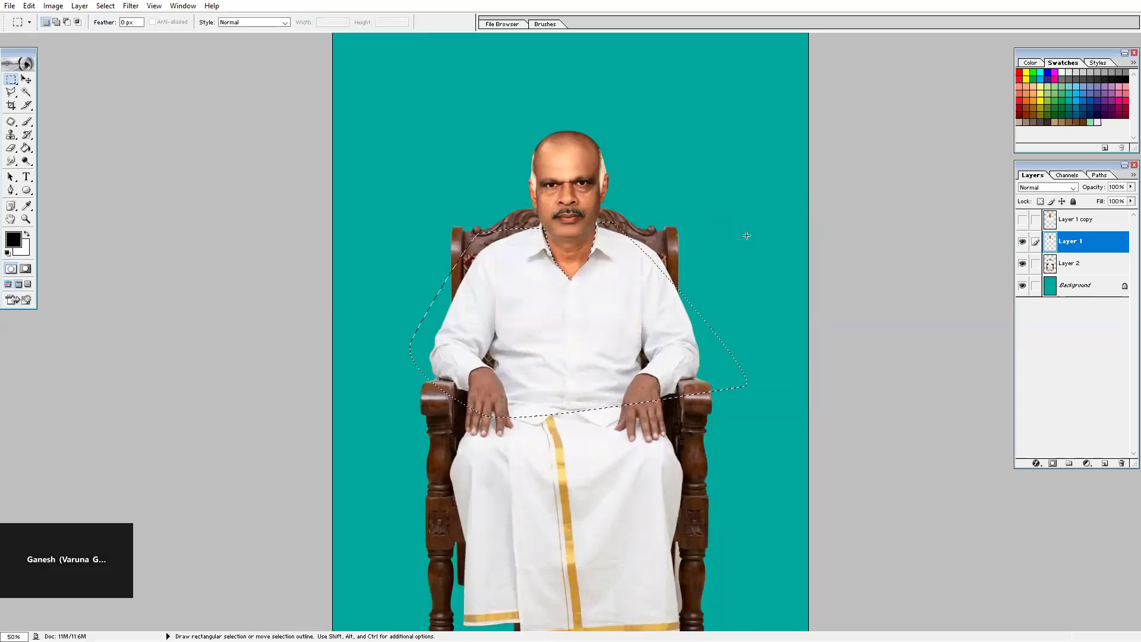
- Lower Layer 1's opacity to 54% and move the portrait's head over the face and neck beneath it
key(z)
click(595, 209)
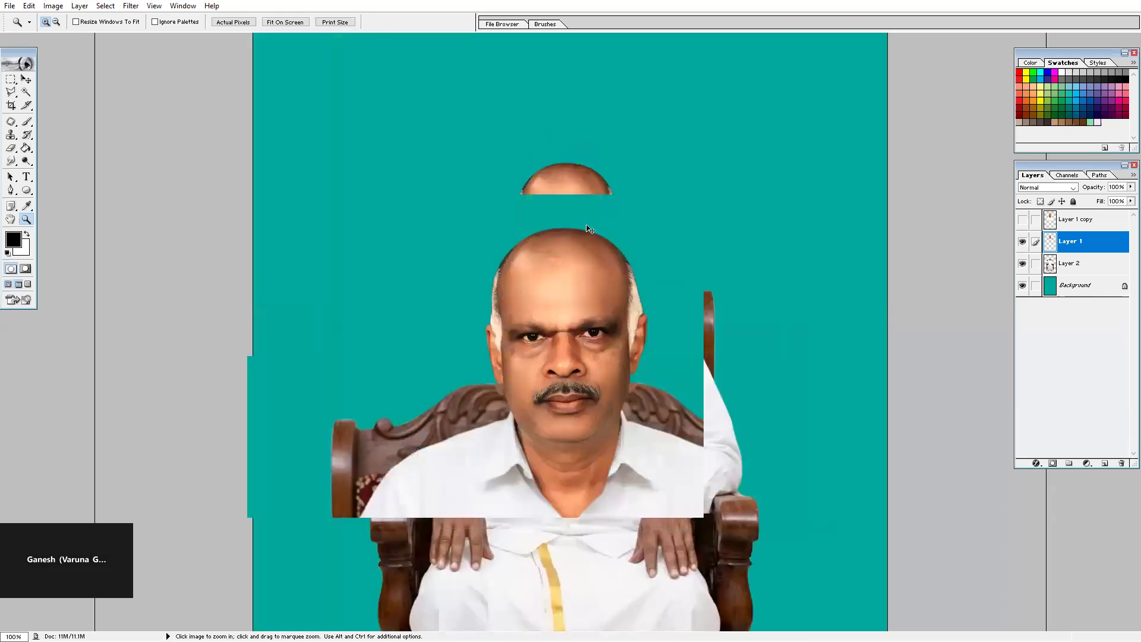
key(v)
key(ctrl+plus)
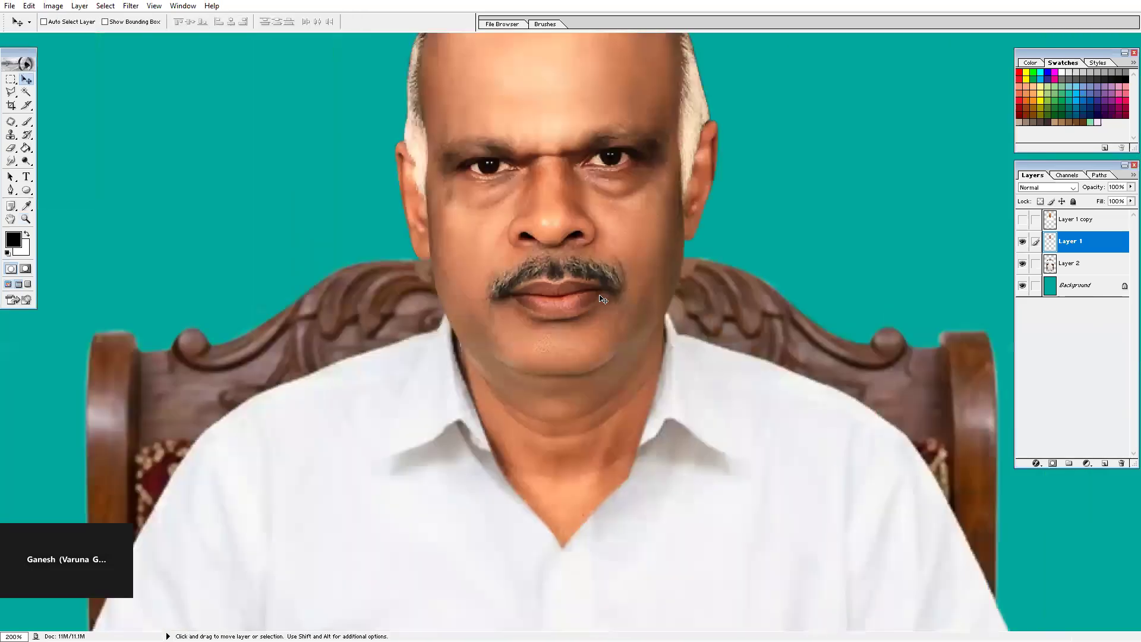
click(1131, 187)
drag(1100, 202, 1107, 202)
click(614, 372)
drag(544, 412, 650, 356)
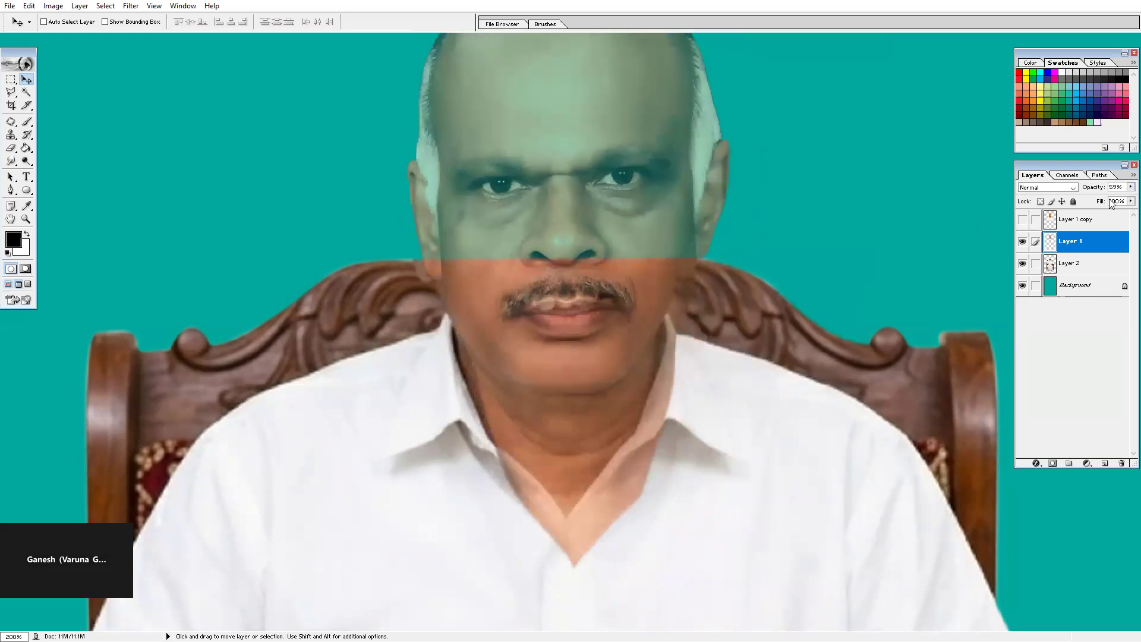
click(1130, 186)
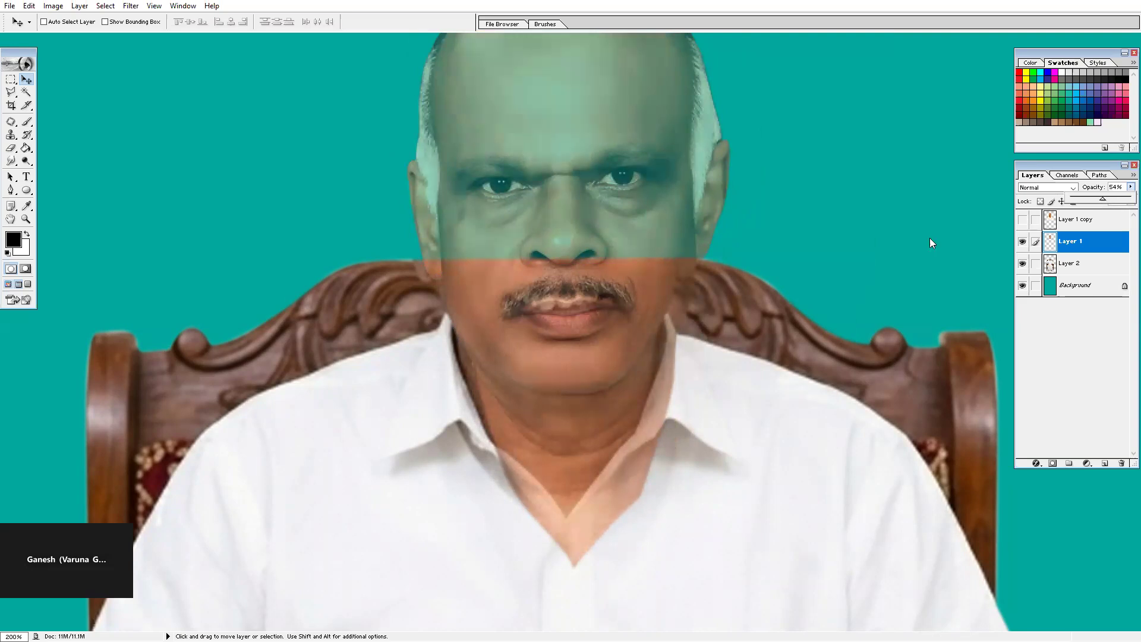
click(631, 327)
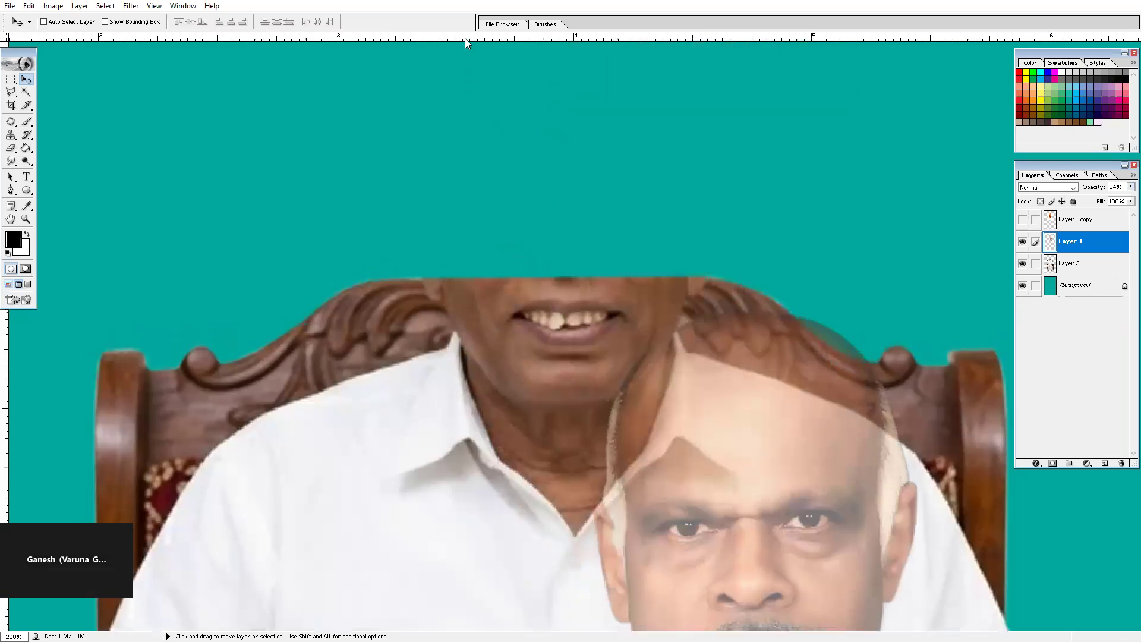
- Align the head's chin to a horizontal guide at the original man's chin line and restore Layer 1's opacity to 100%
drag(464, 305, 472, 404)
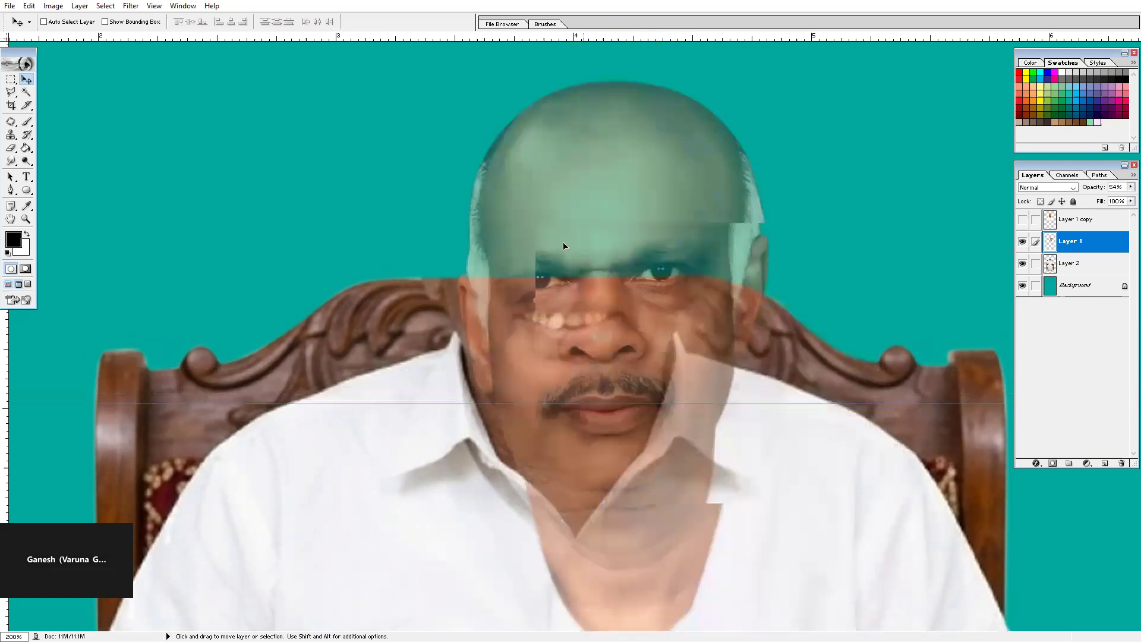
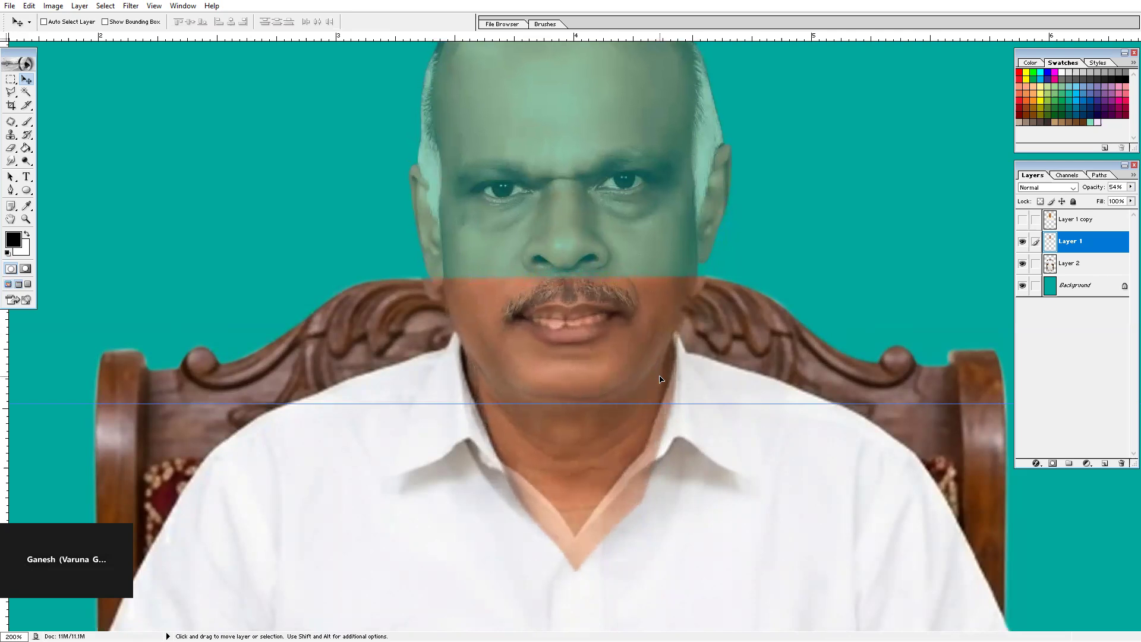
click(1131, 187)
drag(1120, 206, 1125, 207)
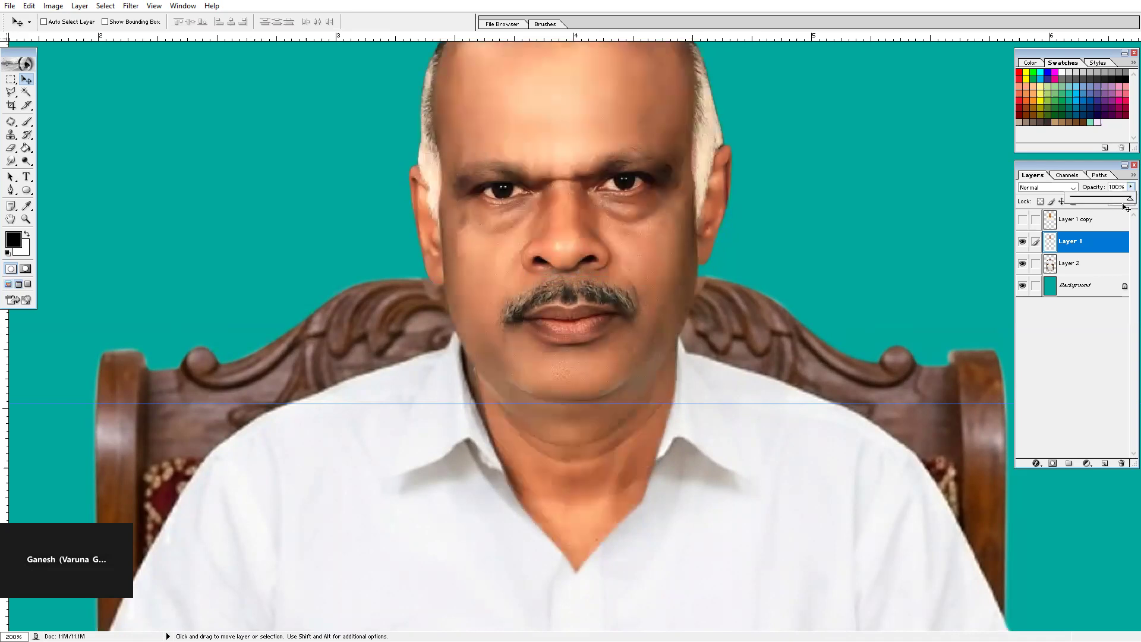
key(ctrl+minus)
key(ctrl+minus)
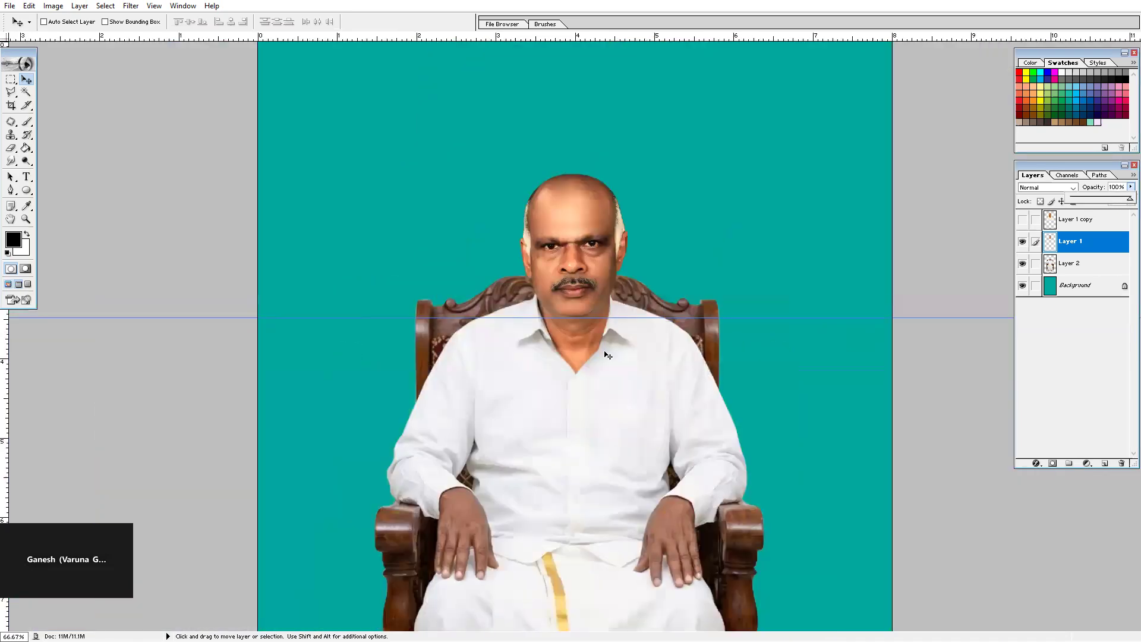
click(599, 361)
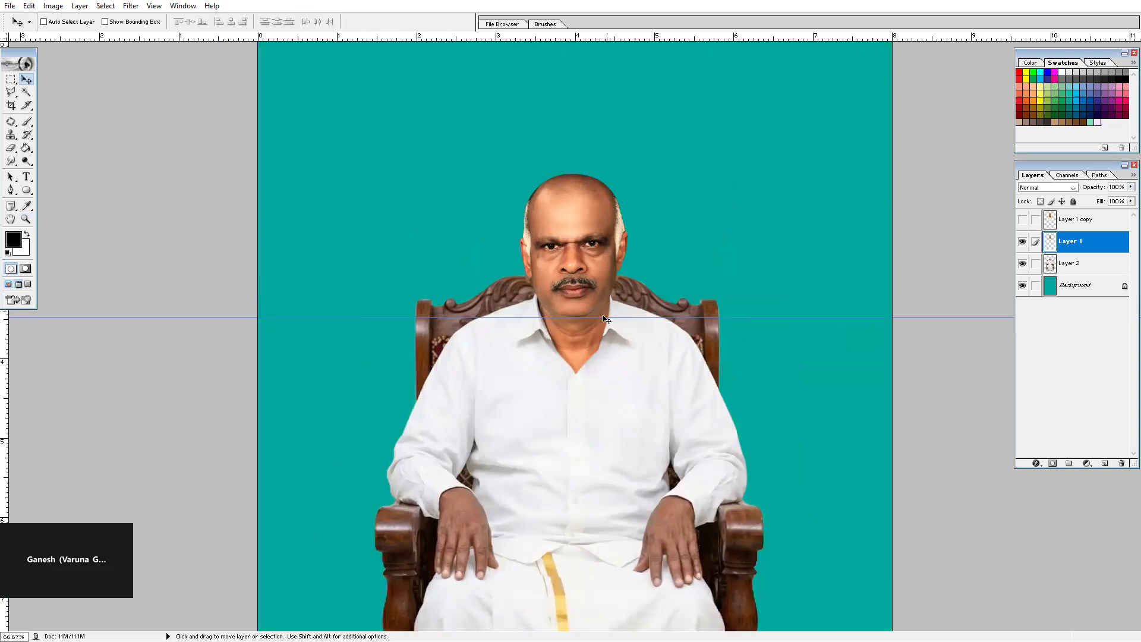
- Nudge the head on Layer 1 slightly upward so its neck sits better in the white collar
key(z)
alt+click(682, 410)
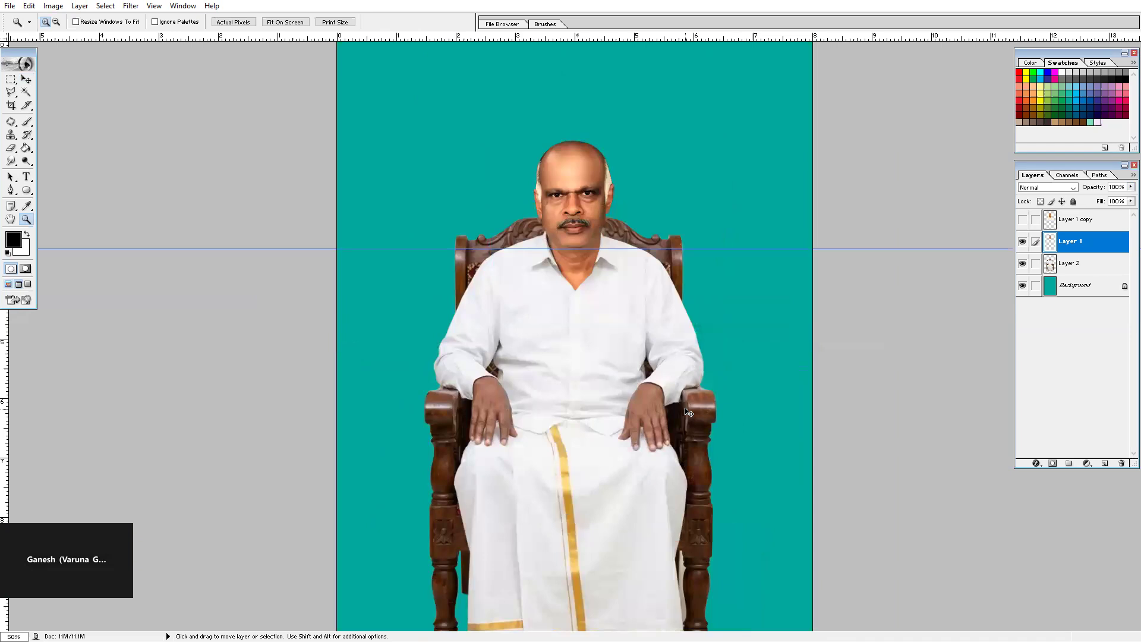
alt+click(682, 410)
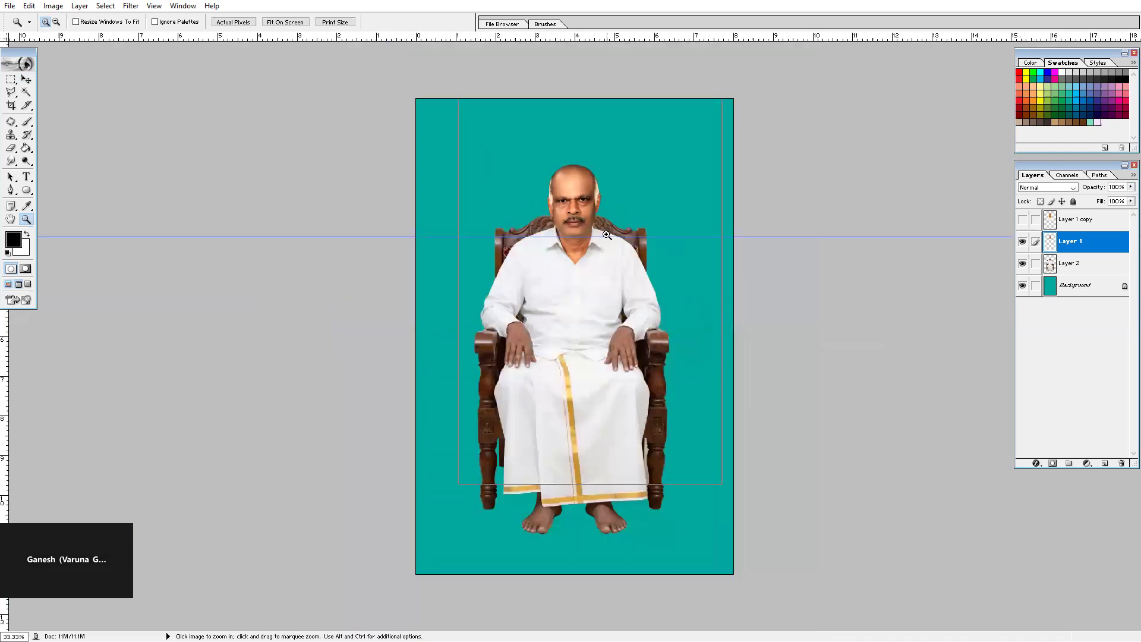
click(607, 236)
click(608, 362)
click(626, 470)
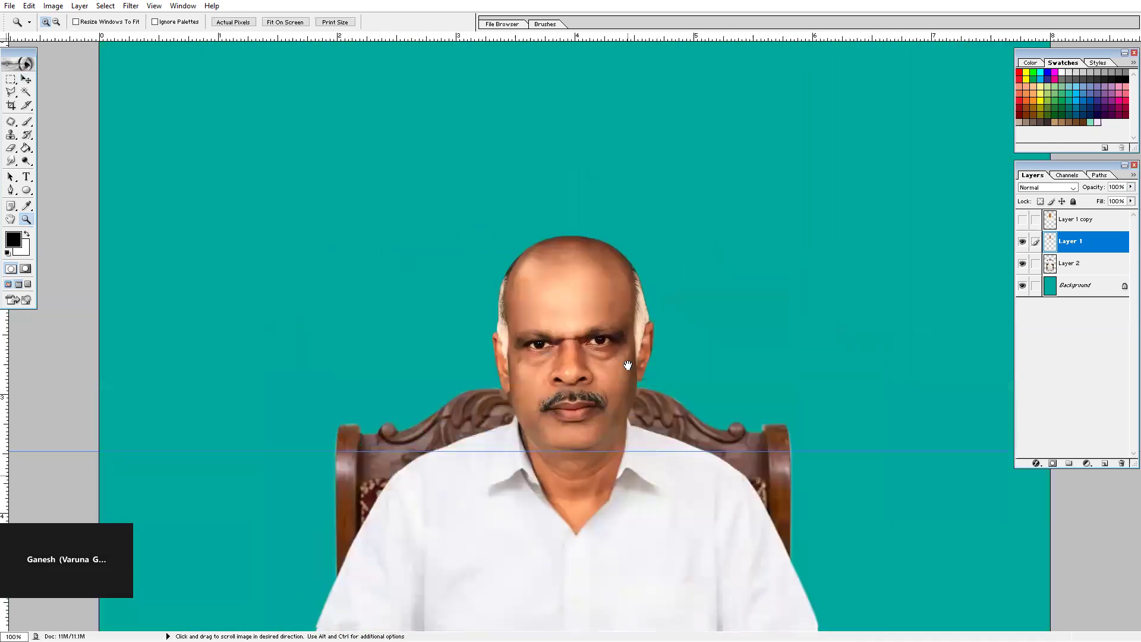
click(591, 441)
key(v)
right_click(567, 222)
click(571, 227)
drag(570, 224, 563, 212)
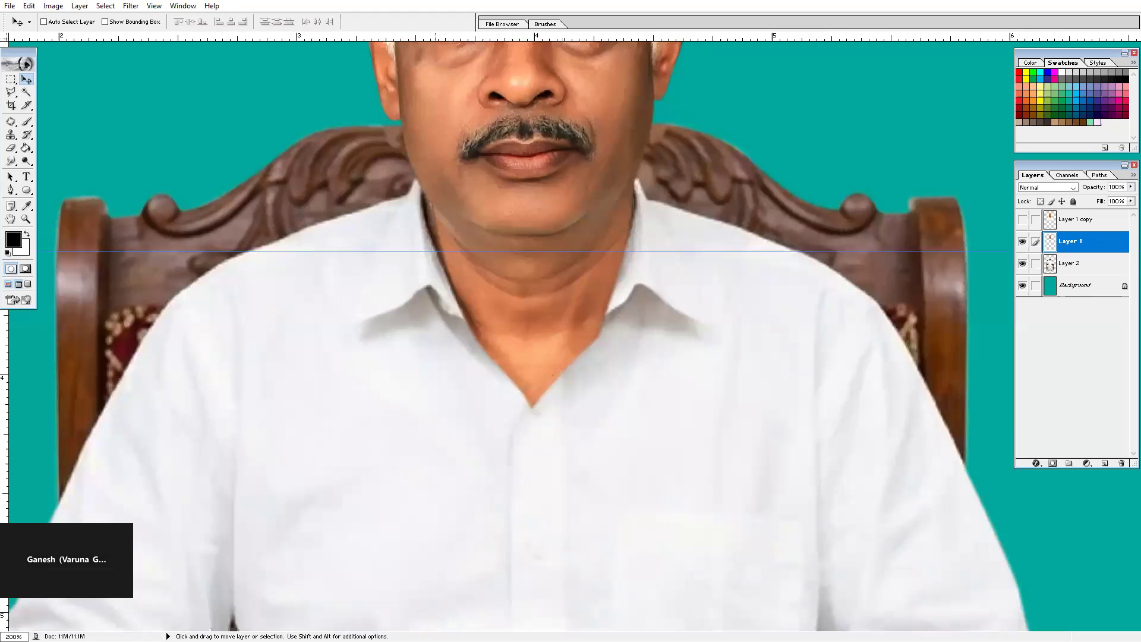
- Set up the Eraser at 50% opacity with the soft round 200 px brush tip
key(e)
key(bracketright)
key(bracketright)
key(bracketright)
key(bracketright)
key(bracketright)
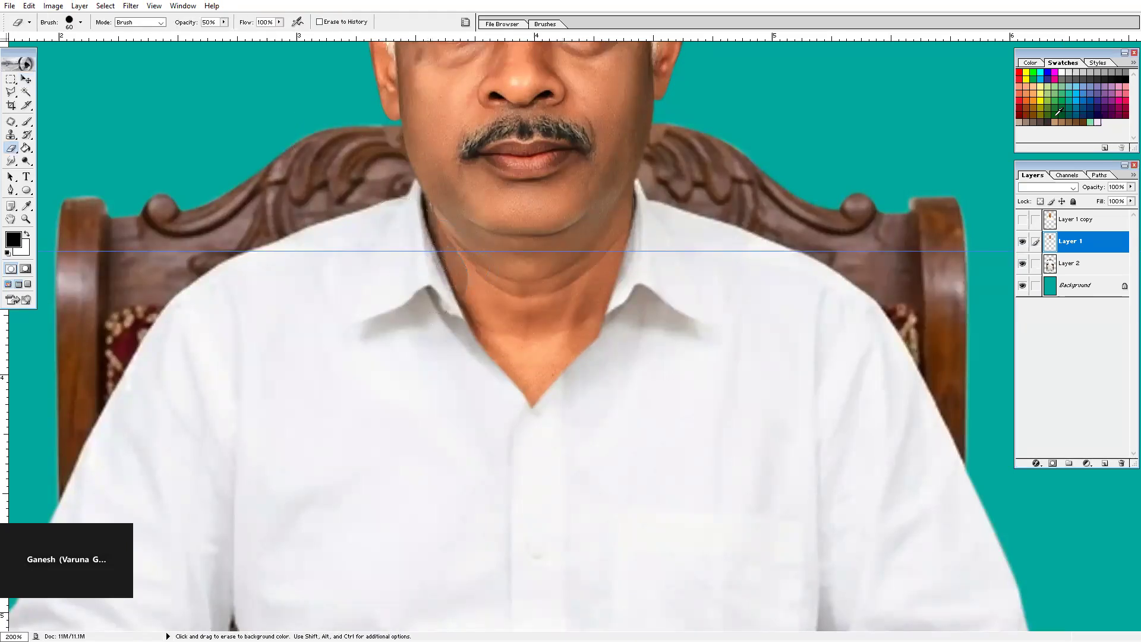
click(546, 25)
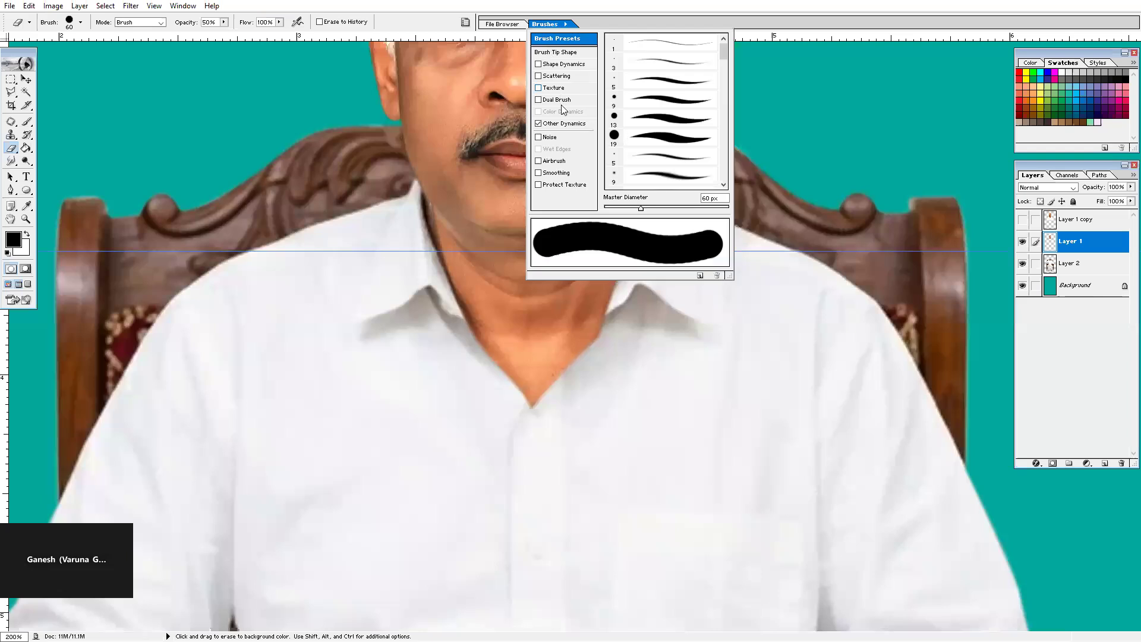
click(549, 52)
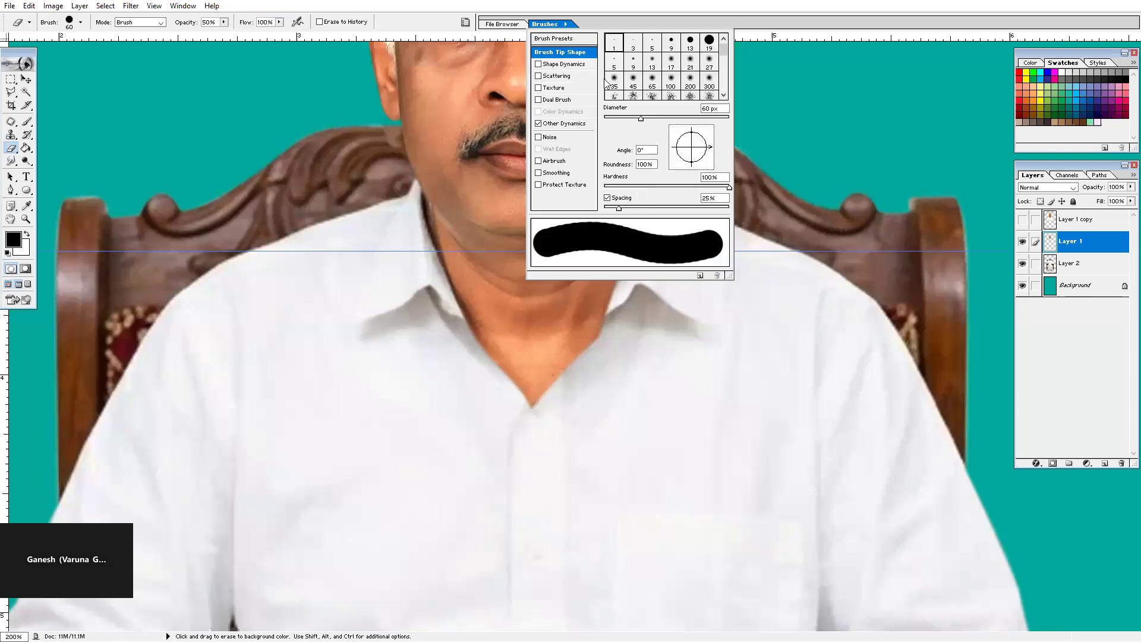
click(693, 84)
click(283, 334)
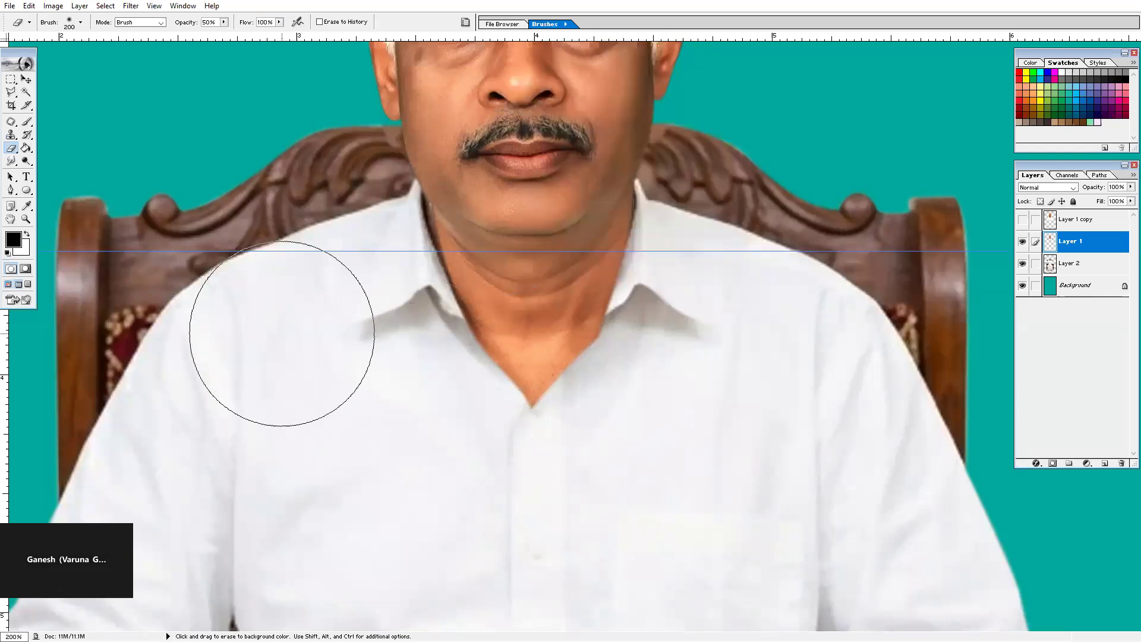
- Reduce the eraser to about 100 px and erase the lower neck on Layer 1 to blend into the original neck
key(bracketleft)
key(bracketleft)
key(bracketleft)
key(bracketleft)
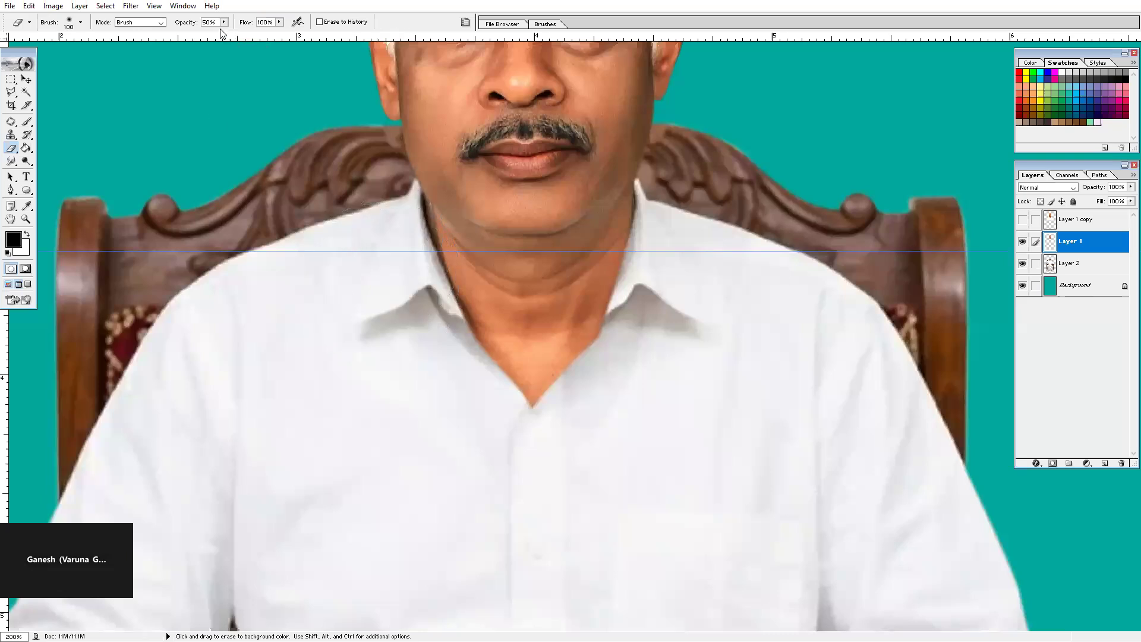
key(bracketleft)
mouse_move(408, 267)
mouse_down()
mouse_move(547, 375)
mouse_move(600, 309)
mouse_up()
key(ctrl+z)
key(bracketleft)
key(bracketleft)
key(bracketleft)
key(bracketleft)
key(bracketleft)
key(bracketright)
key(bracketright)
key(bracketright)
key(bracketright)
key(bracketright)
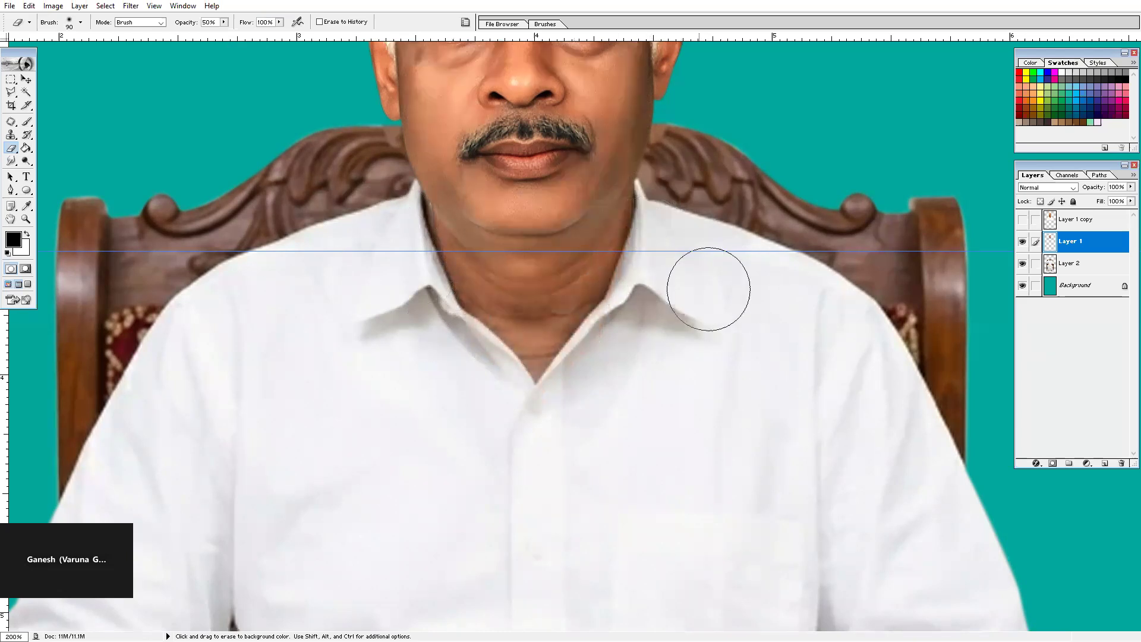
key(bracketright)
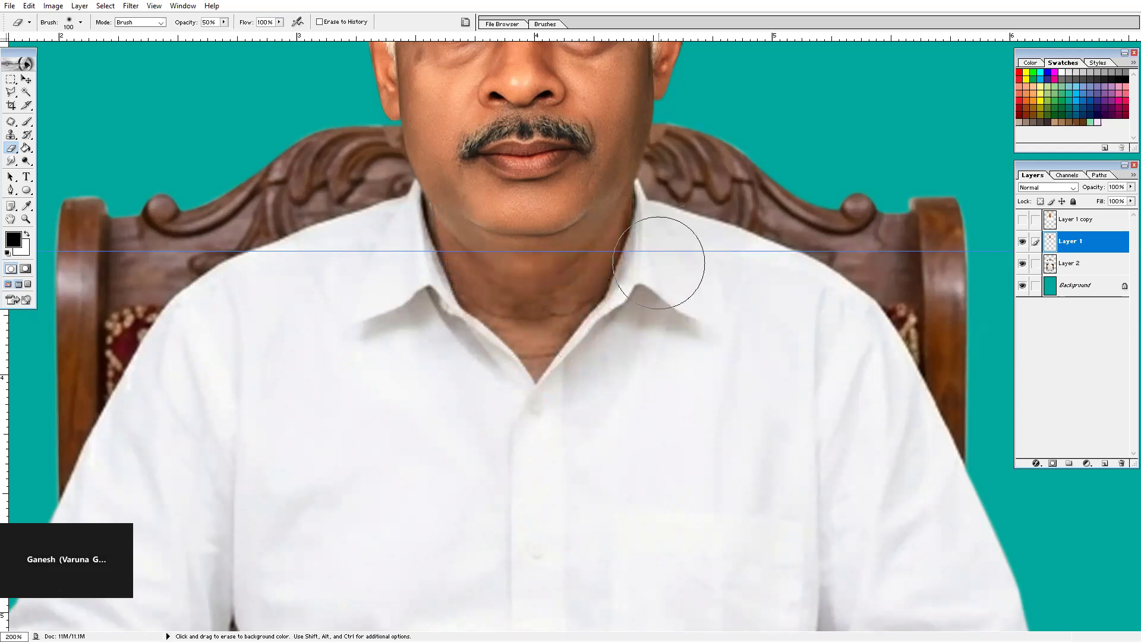
- Hide the guides to view the seated figure without them
key(ctrl)
key(ctrl+minus)
key(ctrl+minus)
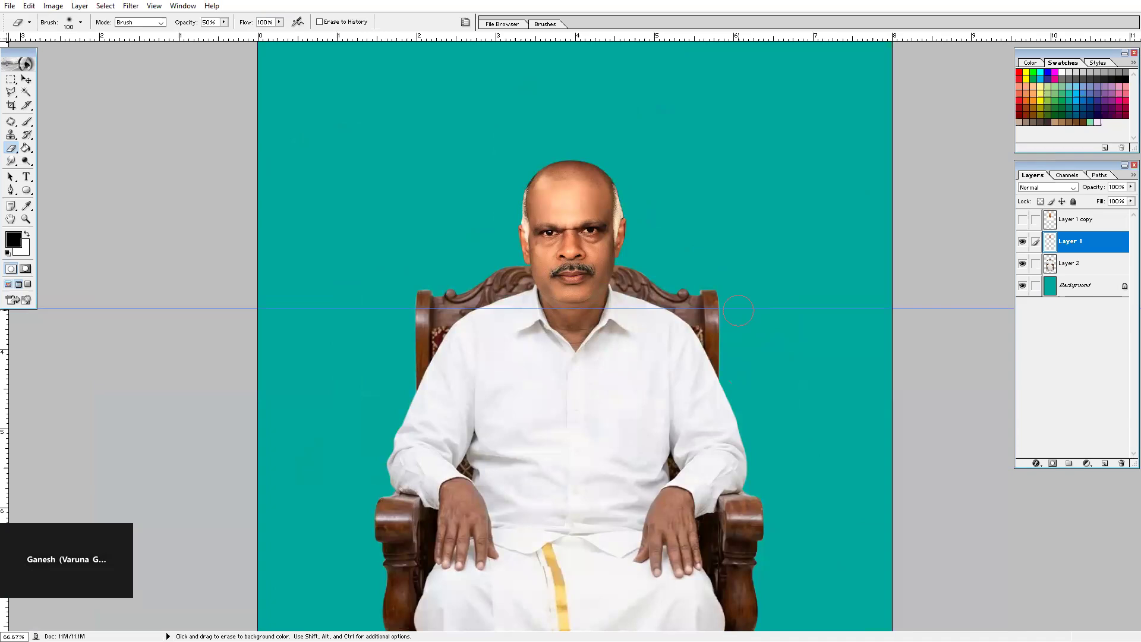
key(ctrl+semicolon)
key(z)
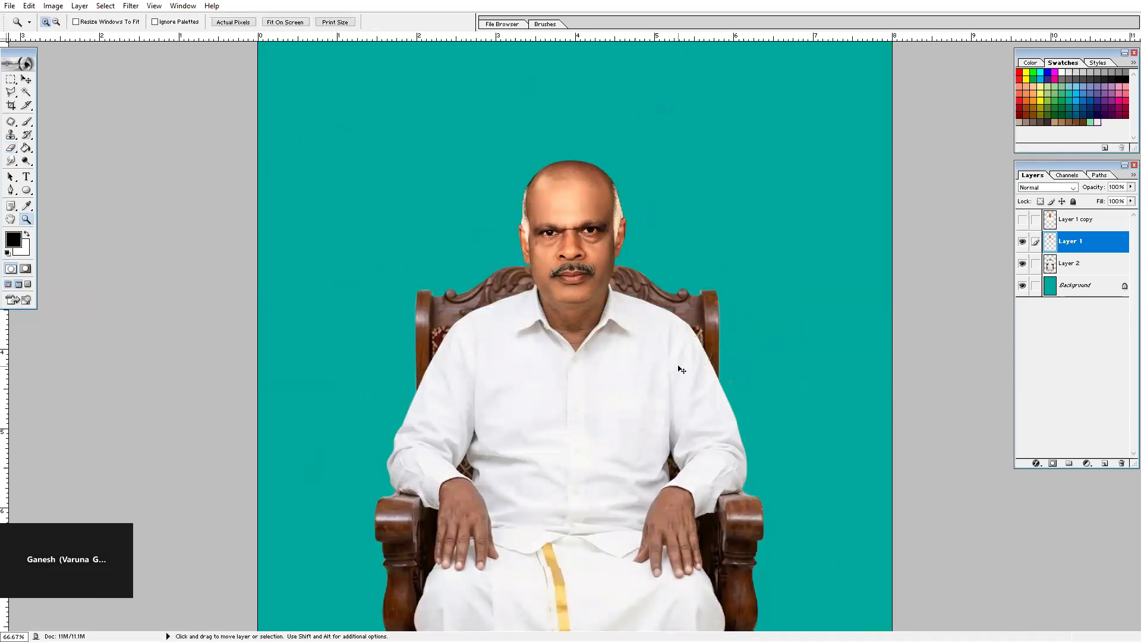
key(ctrl+minus)
key(ctrl+minus)
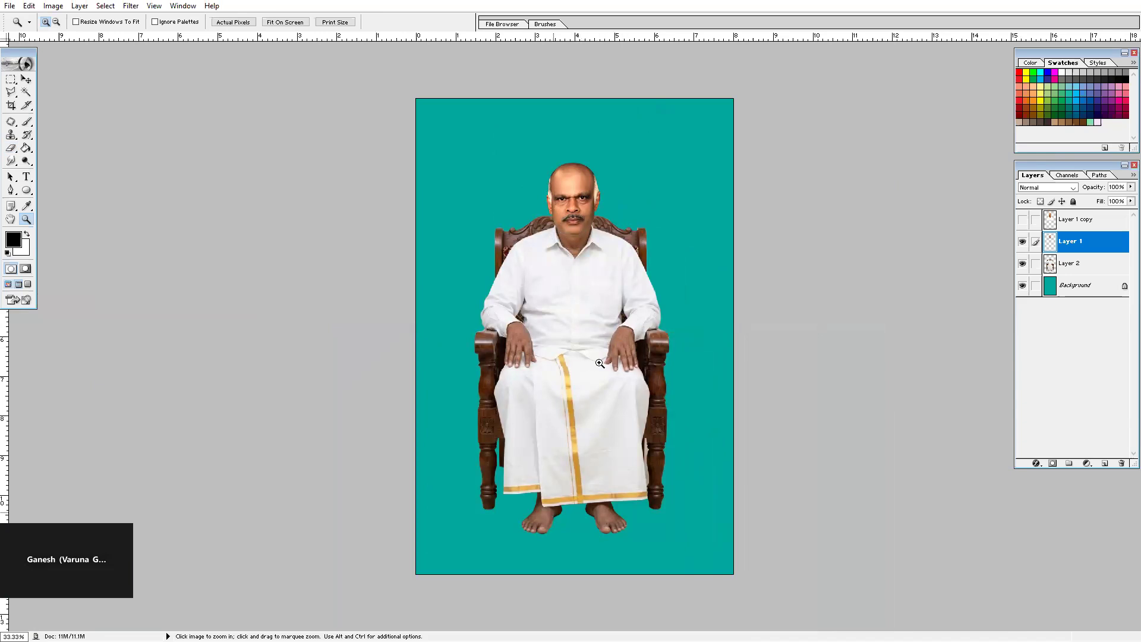
- On Layer 2, outline the neck skin inside the shirt collar with the Lasso tool
click(616, 226)
click(600, 284)
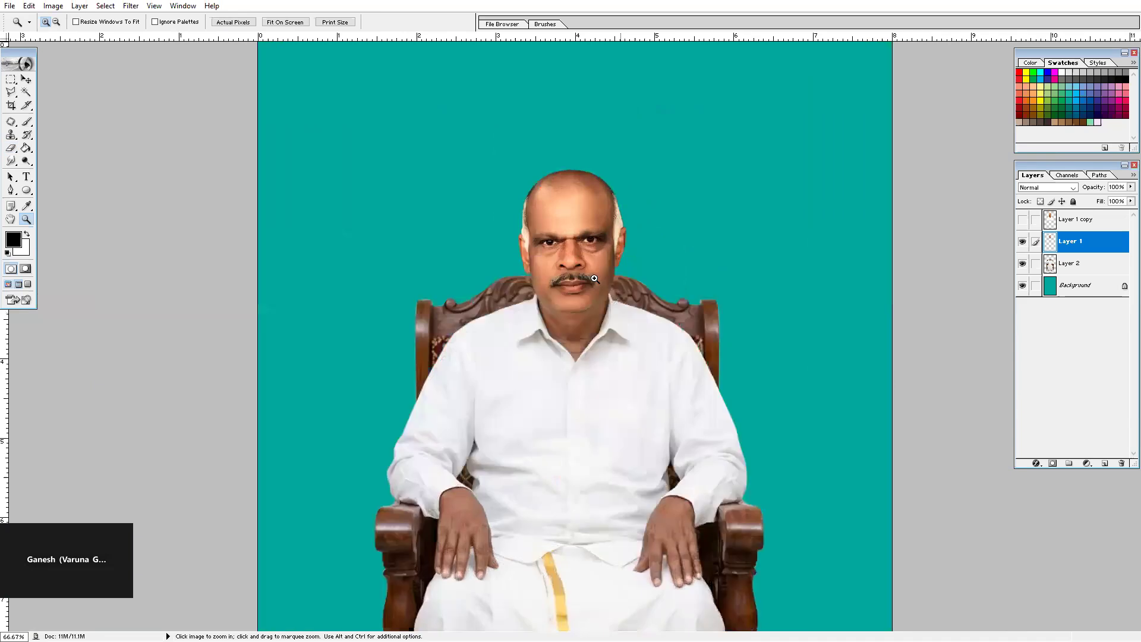
click(599, 283)
click(601, 284)
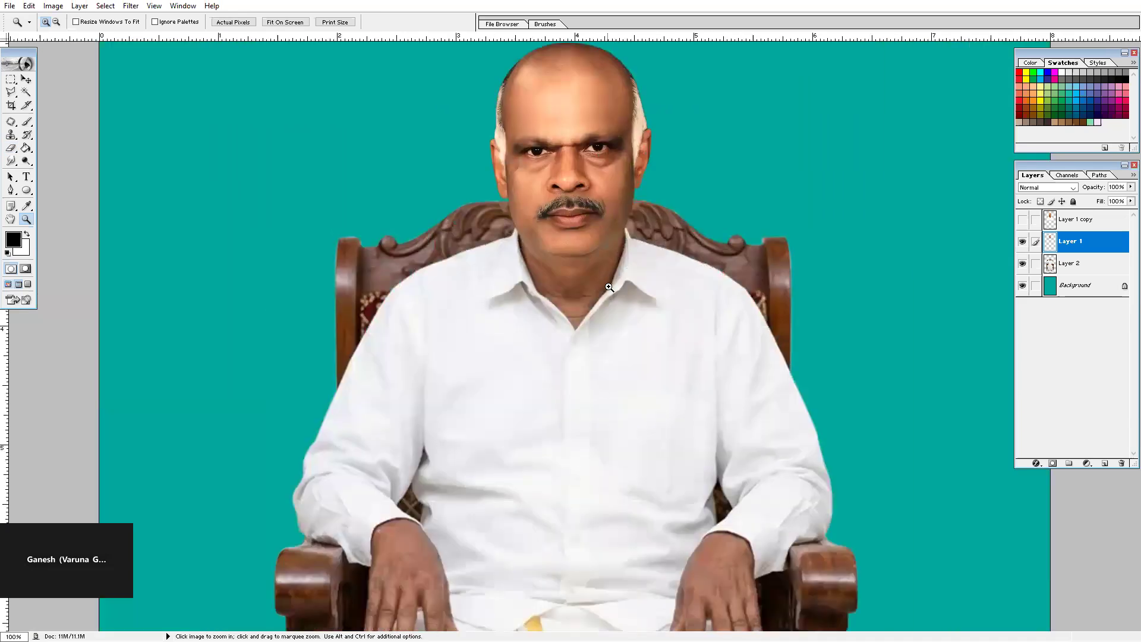
key(l)
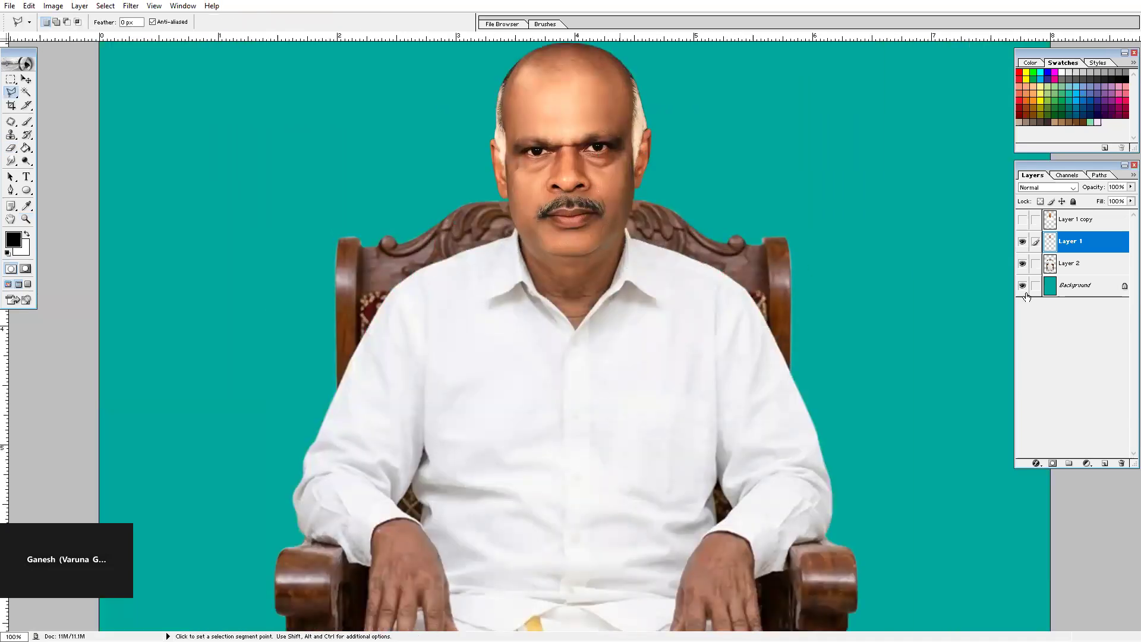
click(1056, 271)
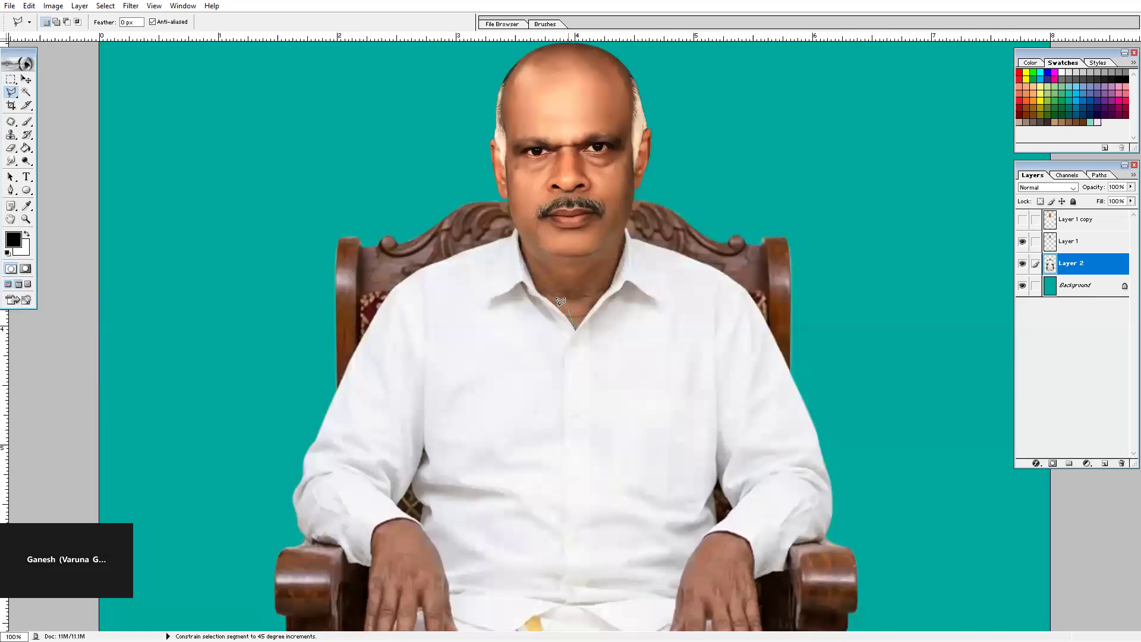
click(506, 198)
click(554, 174)
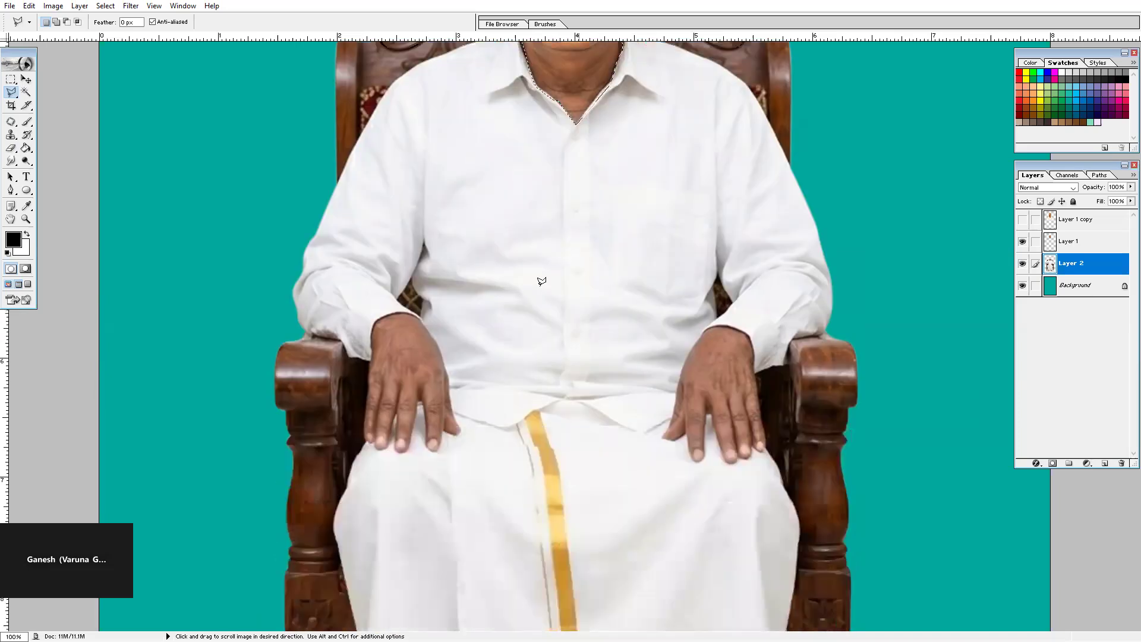
- Add both hands resting on the lap to the lasso selection, tracing around the fingers
scroll(541, 280, down, 3)
drag(444, 343, 462, 405)
drag(441, 442, 427, 408)
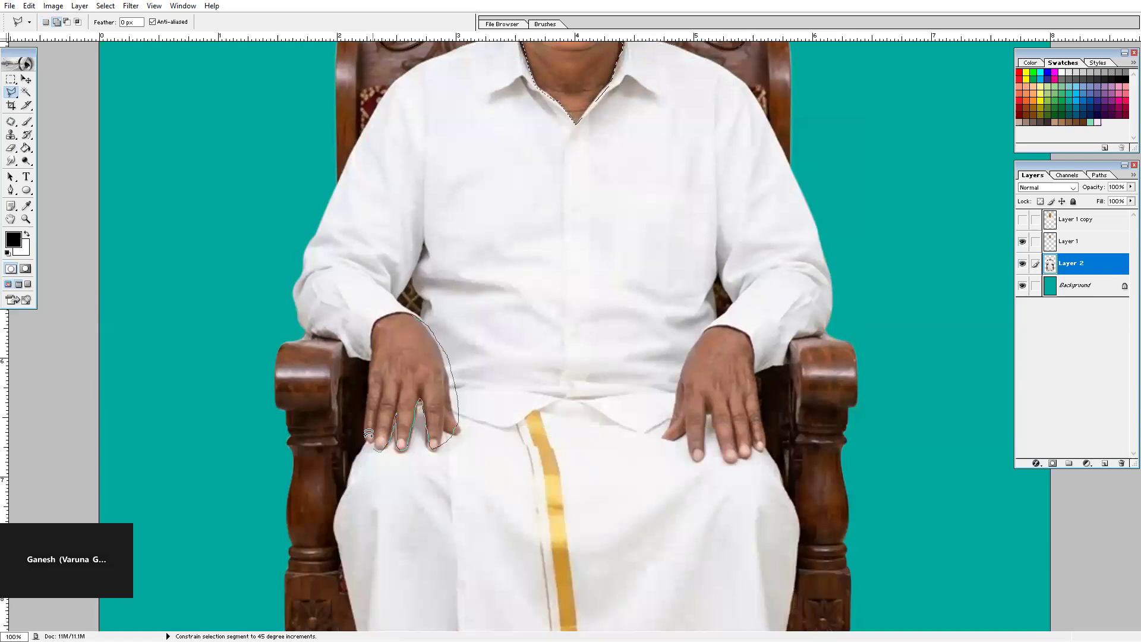
drag(372, 383, 378, 355)
mouse_move(681, 383)
mouse_down()
mouse_move(711, 325)
mouse_move(749, 329)
mouse_move(767, 434)
mouse_move(728, 456)
mouse_move(711, 409)
mouse_move(694, 458)
mouse_move(685, 431)
mouse_move(676, 441)
mouse_move(663, 431)
mouse_move(679, 375)
mouse_up()
scroll(581, 202, up, 5)
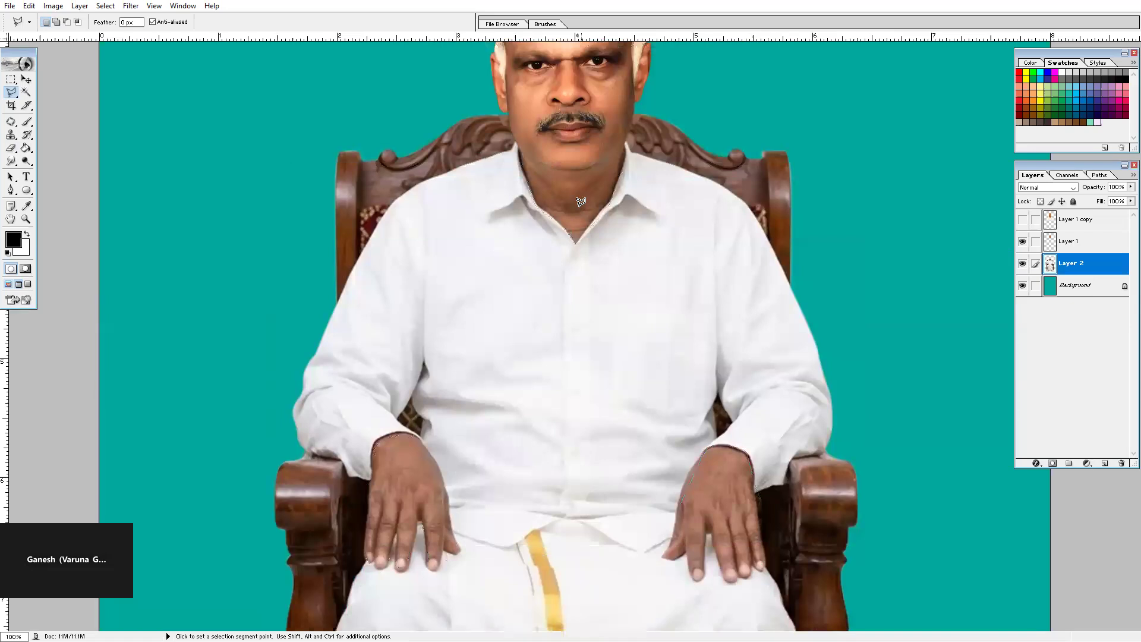
scroll(660, 333, down, 9)
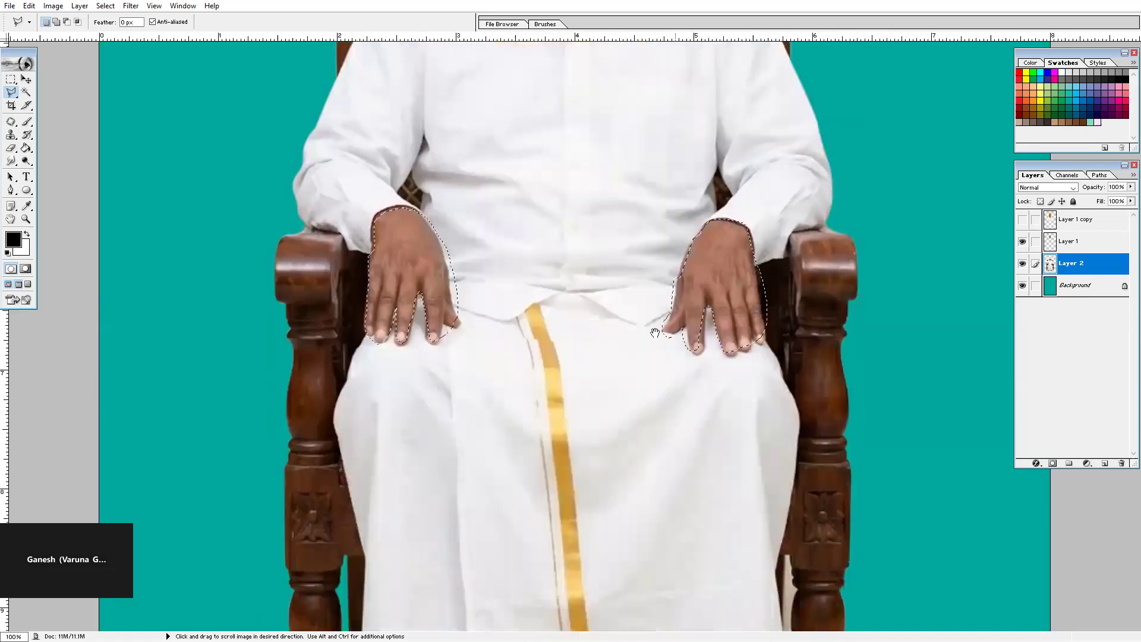
- Add the foot on the image's left to the selection, following the dhoti hem and looping loosely around the toes
scroll(649, 179, down, 10)
shift+click(429, 488)
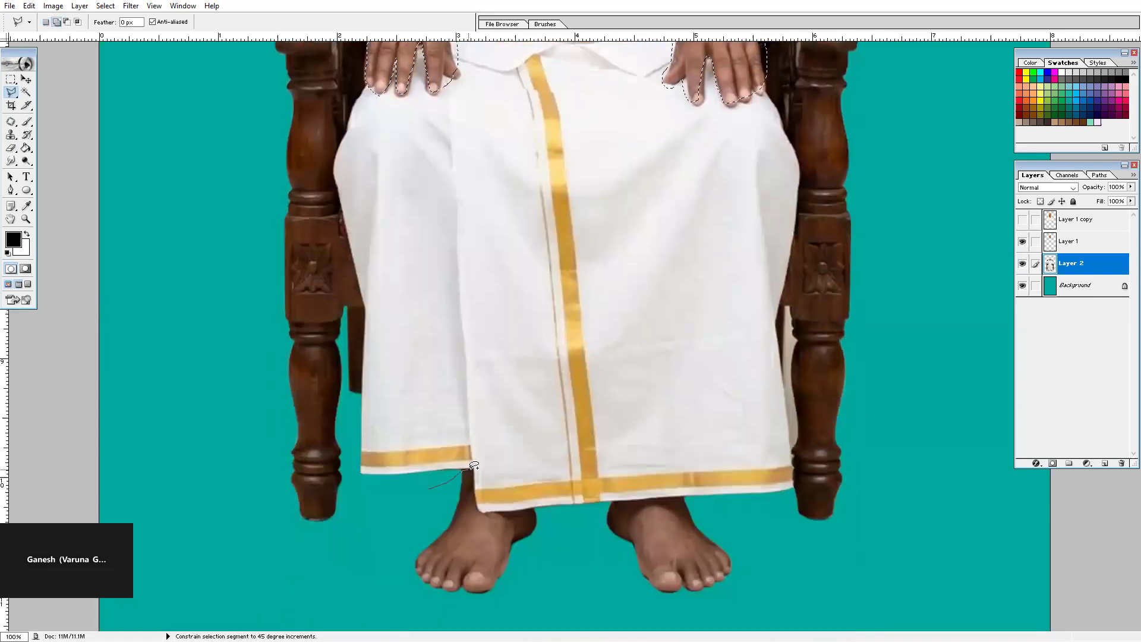
click(562, 512)
click(523, 587)
click(476, 605)
click(397, 601)
click(379, 538)
click(429, 489)
- Add the foot on the image's right to the selection with a loose outline below the dhoti hem
click(683, 499)
click(719, 503)
click(772, 547)
click(772, 589)
click(746, 607)
click(624, 607)
click(591, 547)
click(589, 509)
- Feather the combined neck, hands and feet selection by 20 pixels
right_click(717, 393)
click(762, 435)
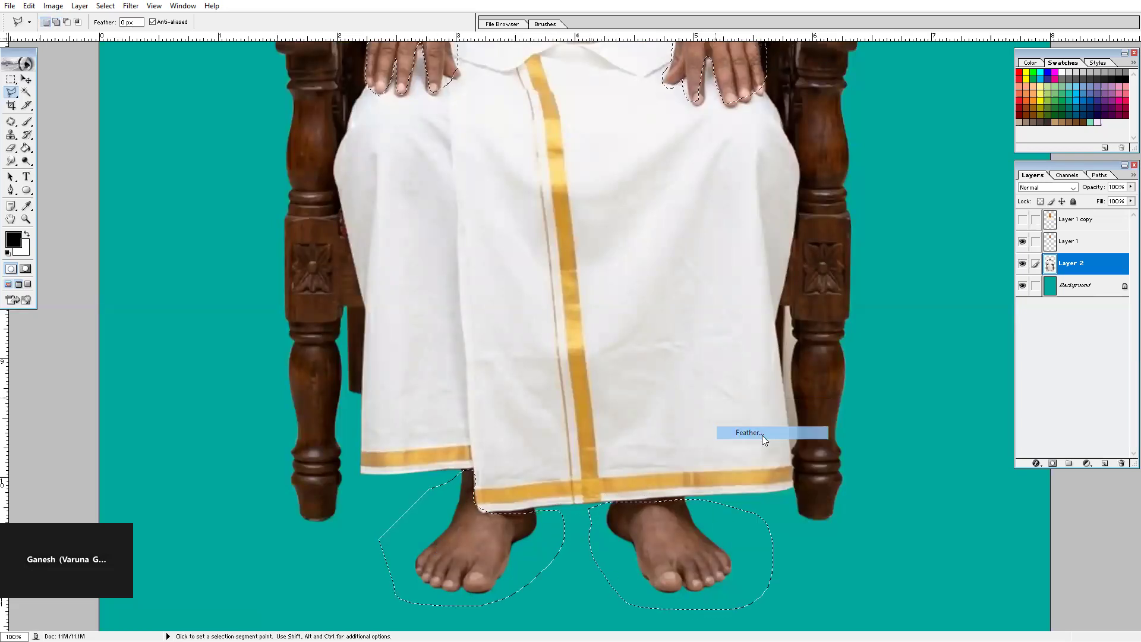
text(20)
key(Return)
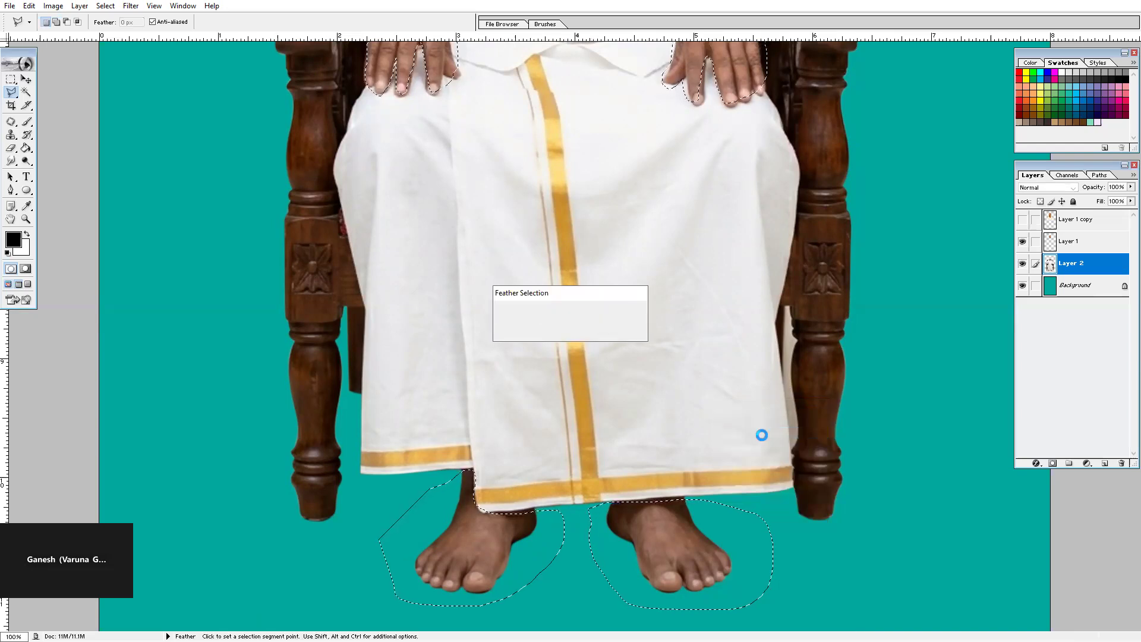
- Adjust the selected skin with Levels: RGB midtone 1.11 and white input 240, Red channel midtone 1.16
scroll(712, 363, up, 10)
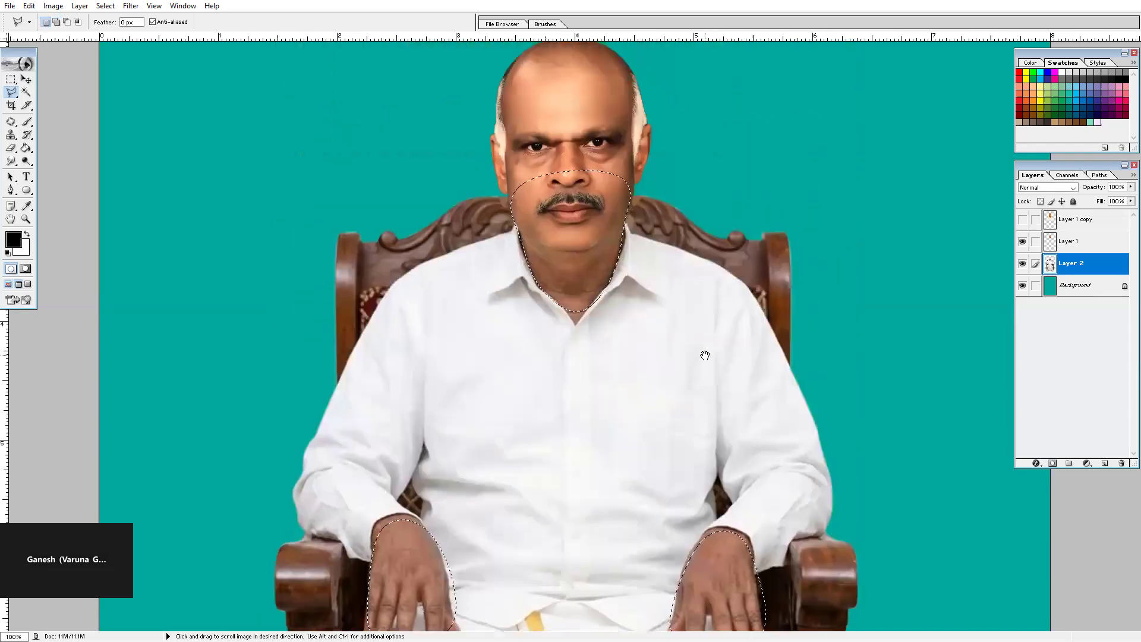
key(ctrl+l)
drag(938, 319, 929, 319)
drag(857, 319, 855, 321)
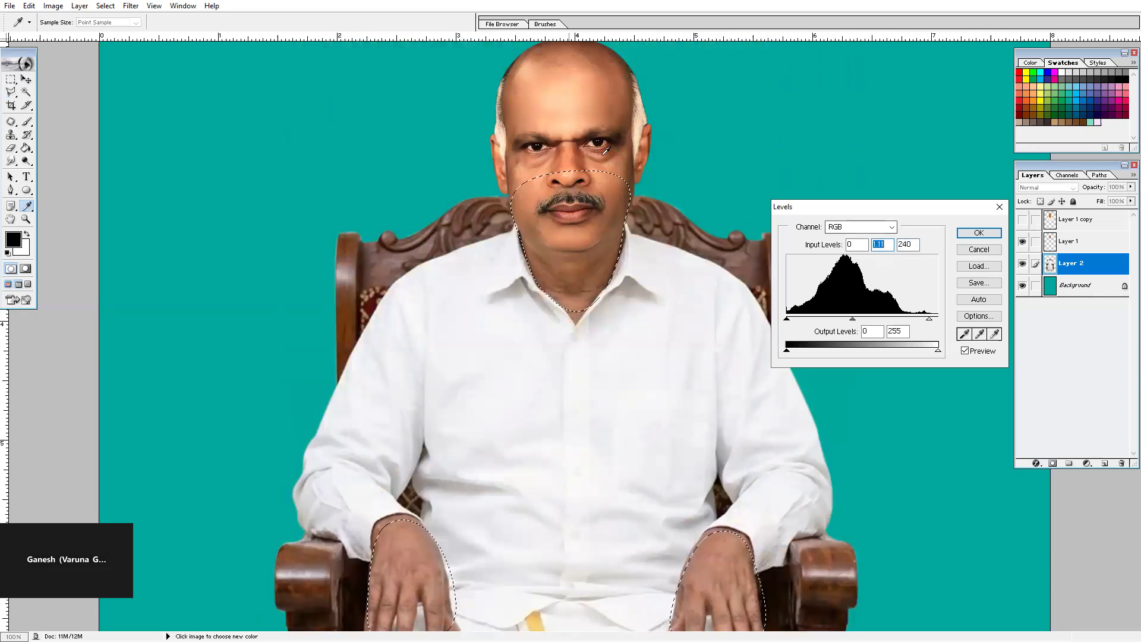
click(881, 227)
click(868, 241)
drag(861, 319, 854, 323)
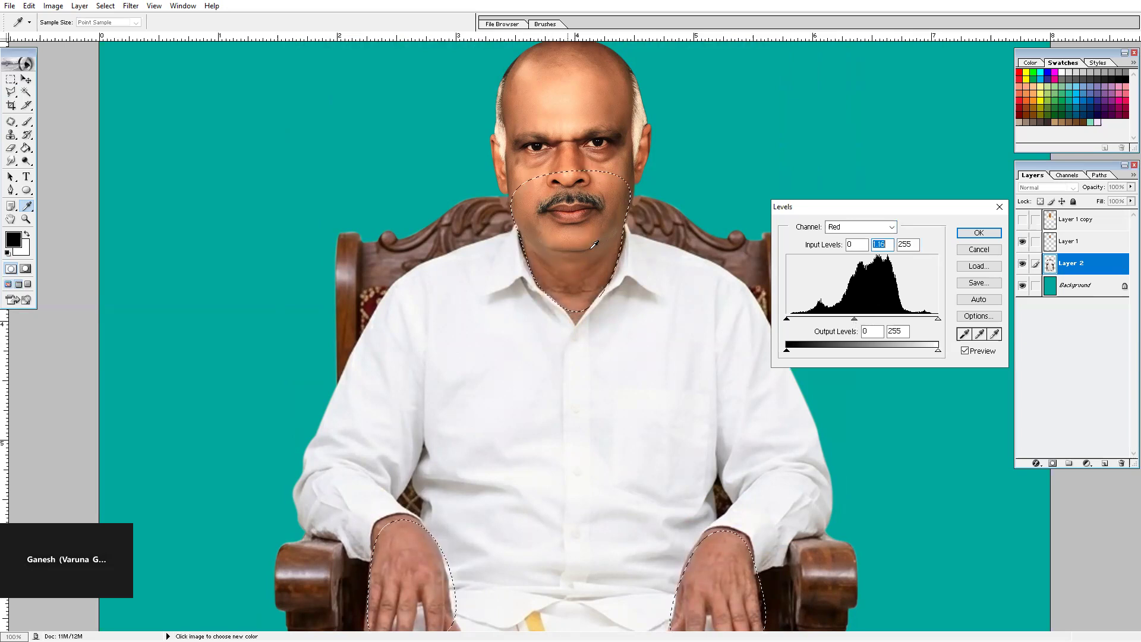
- Set the Blue channel midtone to 0.82 in Levels, apply the adjustment to the selected skin, and remove the selection
click(880, 227)
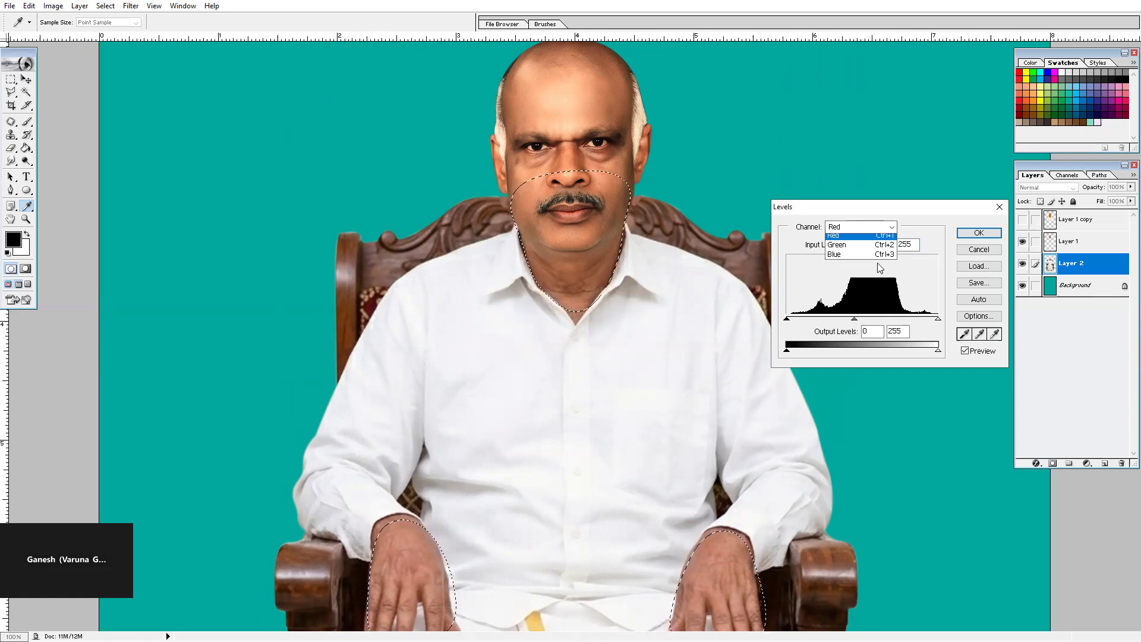
click(865, 265)
click(864, 320)
drag(863, 323, 872, 321)
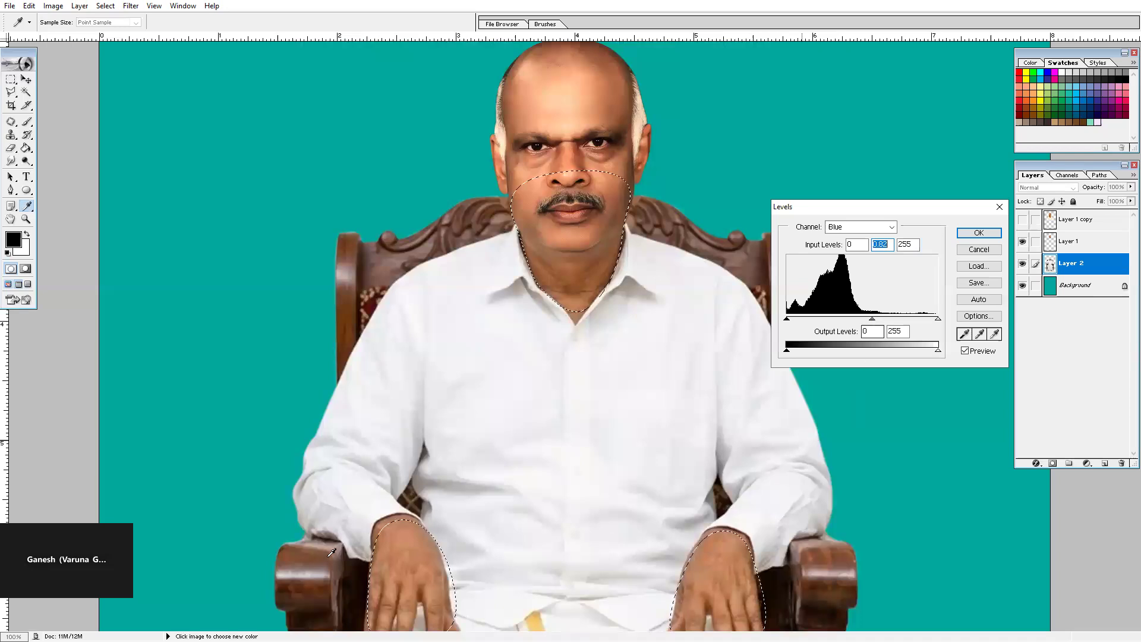
key(Return)
scroll(592, 215, down, 10)
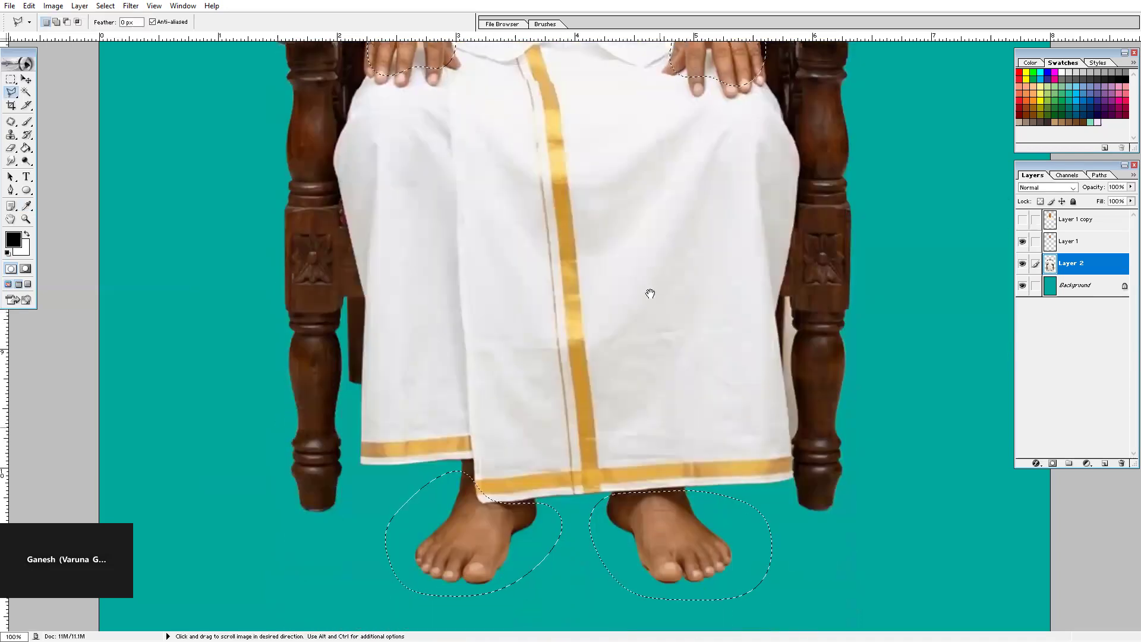
scroll(619, 395, up, 10)
key(ctrl+d)
- Shift the midtones of the head on Layer 1 toward yellow with Color Balance, setting the yellow-blue level to -9
click(1064, 244)
key(ctrl+b)
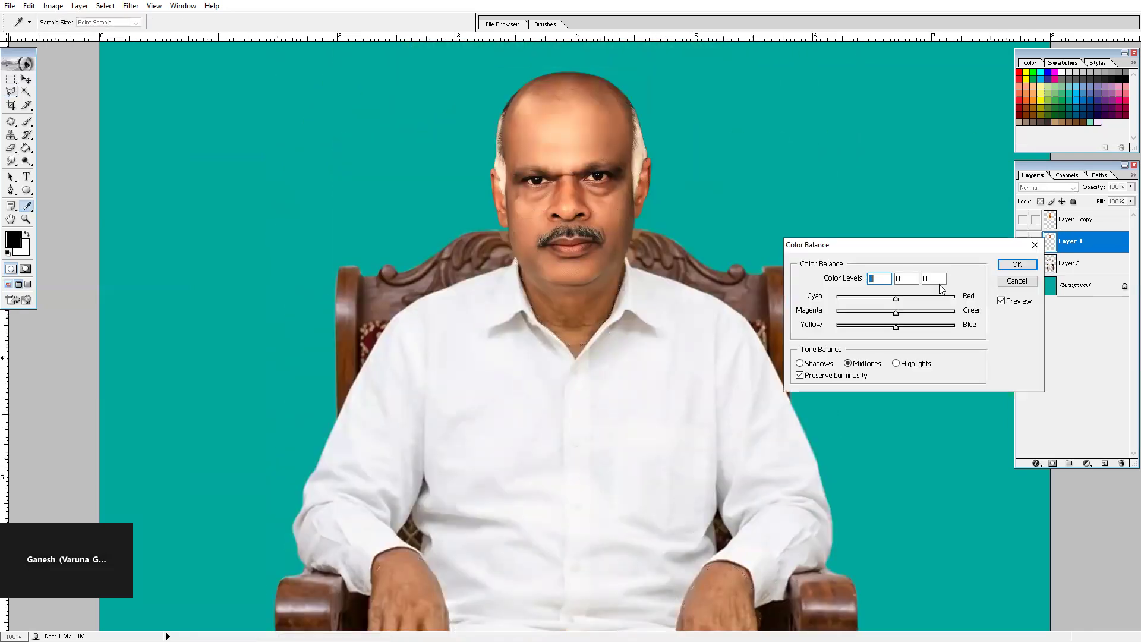
click(889, 328)
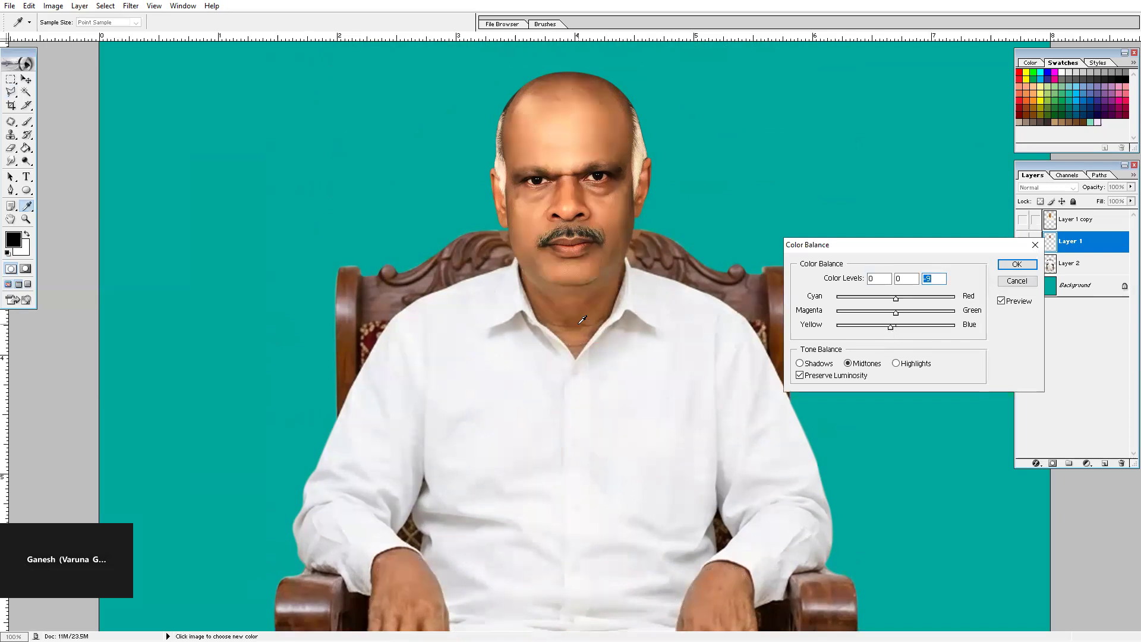
key(Return)
key(l)
key(ctrl+minus)
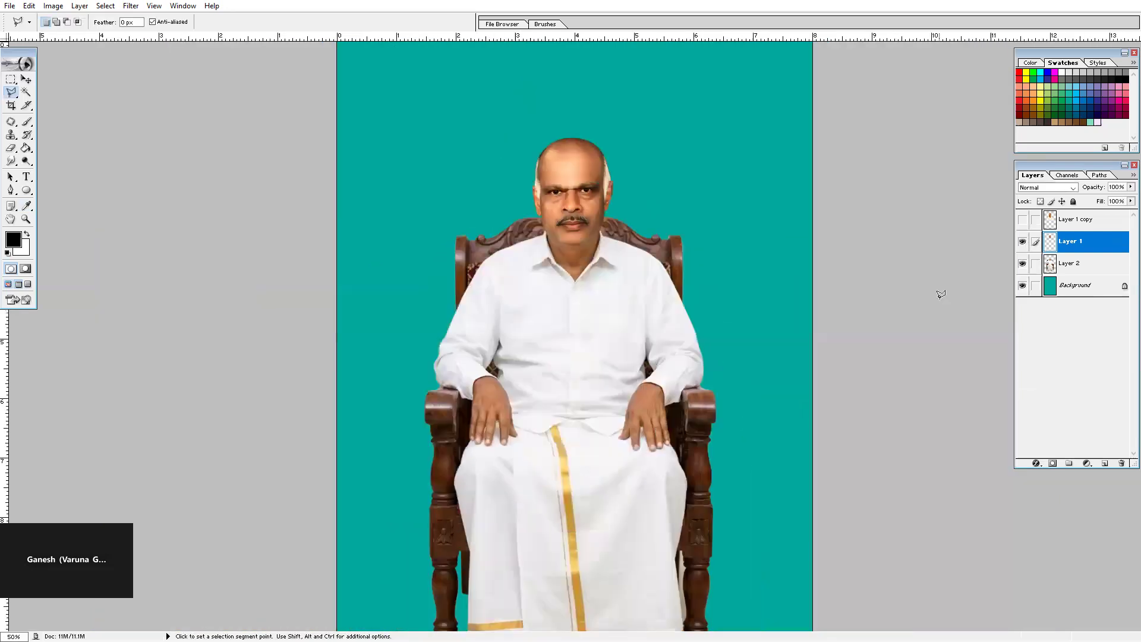
- Lock Layer 2's transparent pixels and smudge the carved chair back on both sides of the neck at 60% strength
key(z)
key(ctrl+plus)
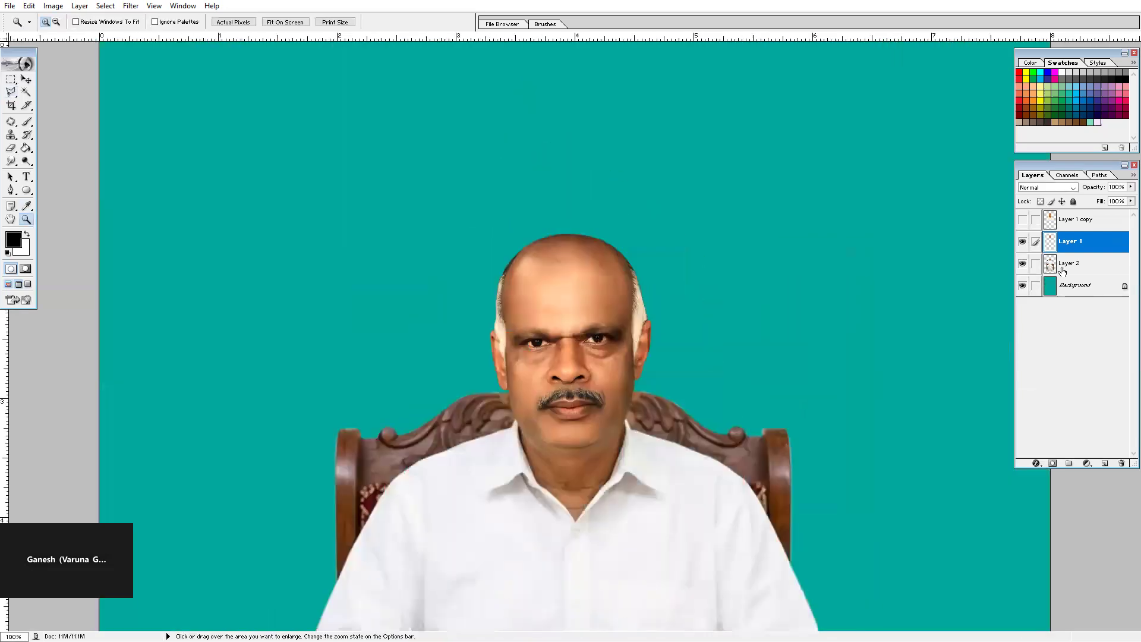
key(alt+bracketleft)
click(1041, 201)
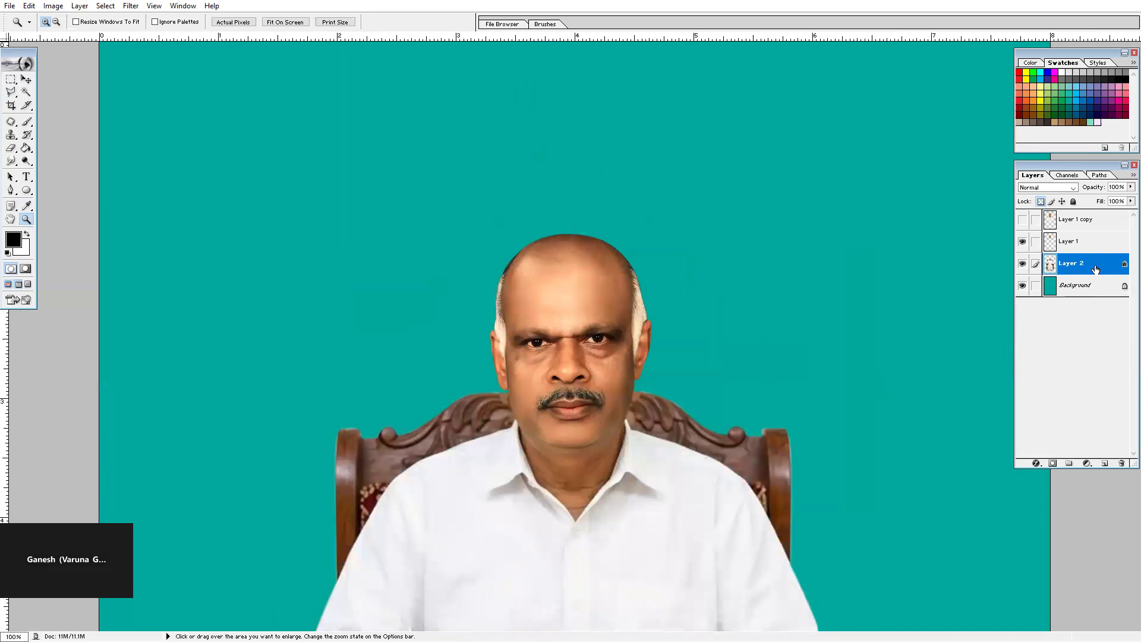
click(607, 406)
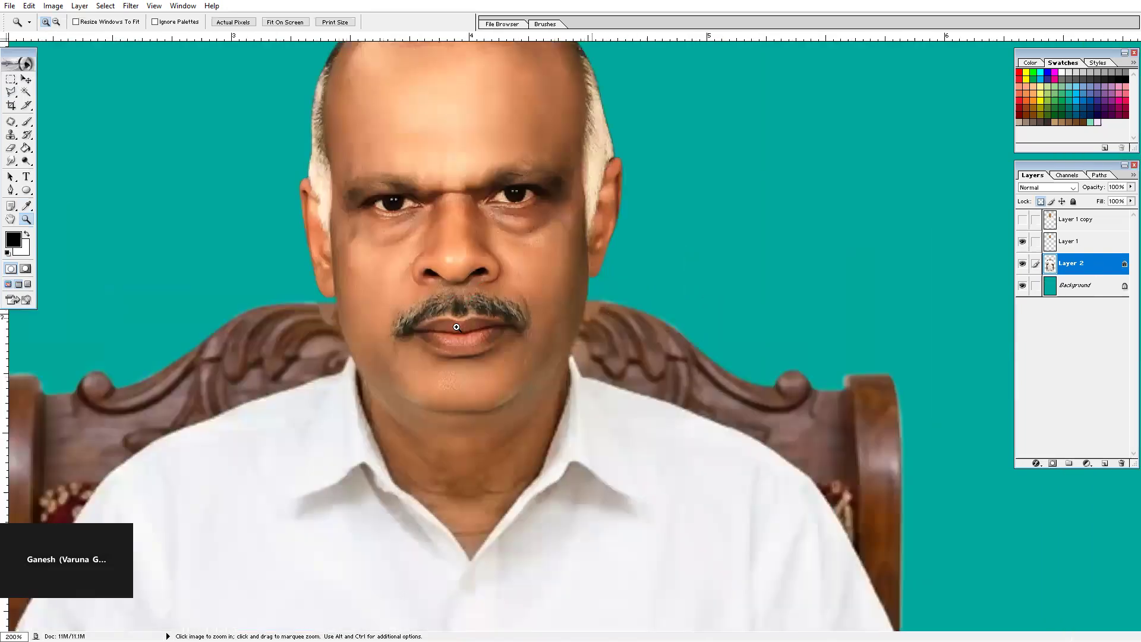
key(n)
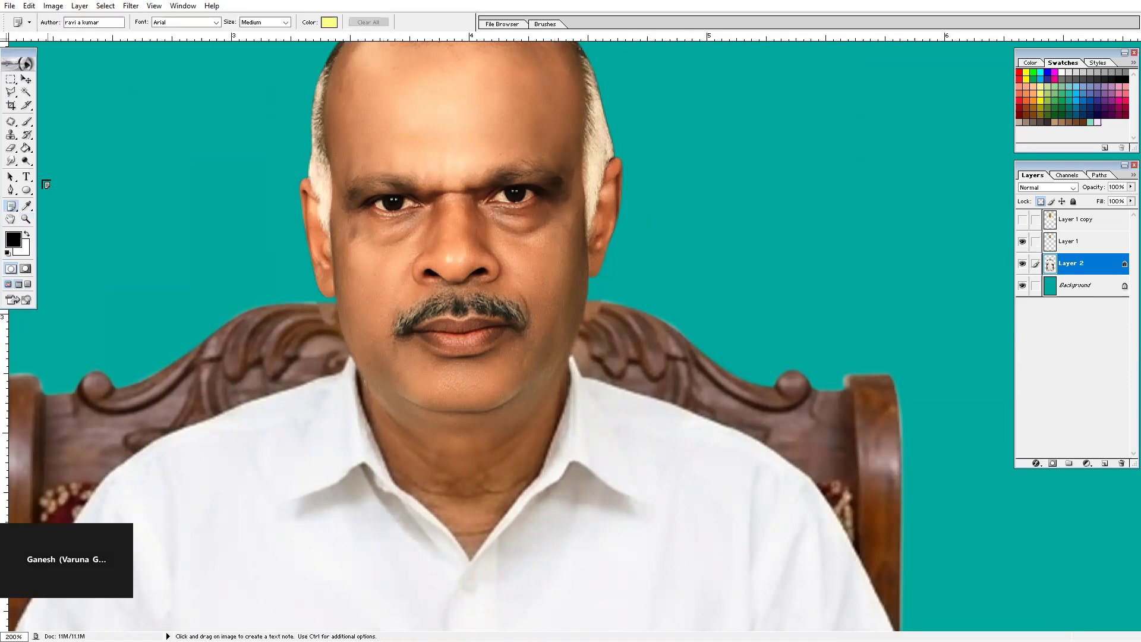
drag(11, 161, 57, 185)
mouse_move(599, 310)
mouse_down()
mouse_move(575, 305)
mouse_move(601, 321)
mouse_move(547, 306)
mouse_move(588, 335)
mouse_move(563, 323)
mouse_move(579, 343)
mouse_up()
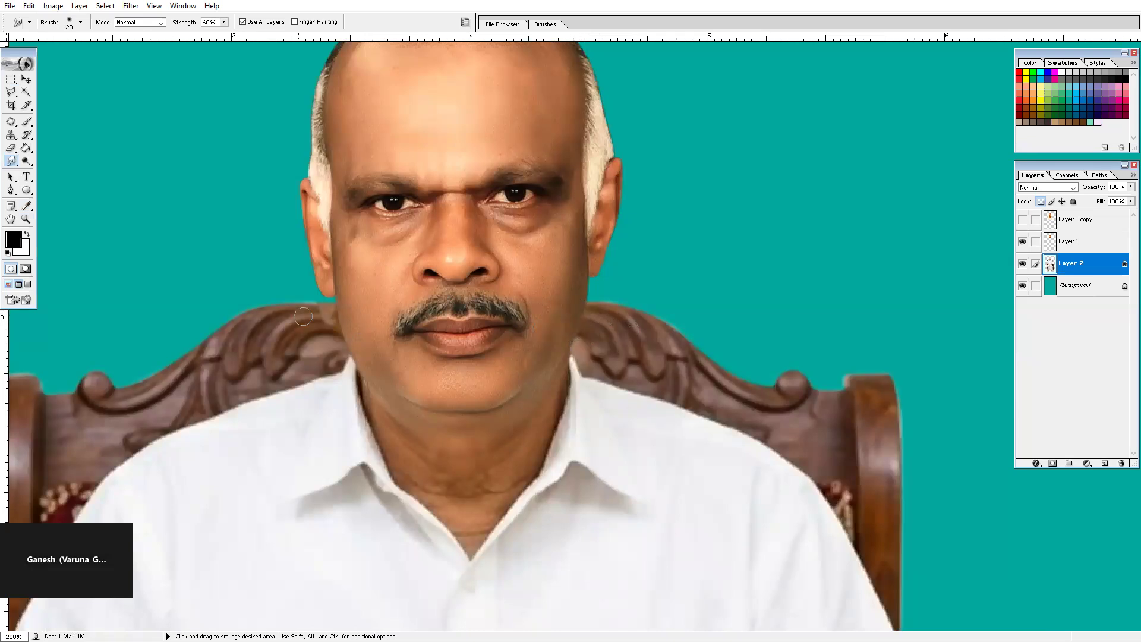
drag(307, 313, 326, 312)
- Link the head layer with the body on Layer 2, merge them into one layer, and toggle its visibility to check it
key(ctrl+minus)
key(ctrl+minus)
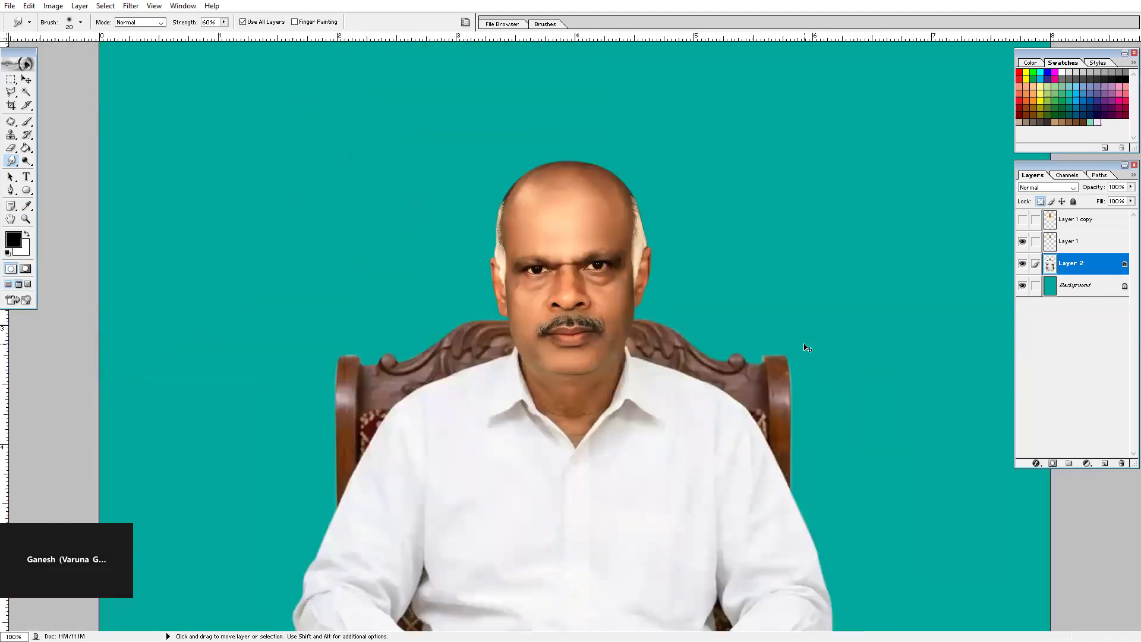
drag(686, 381, 653, 290)
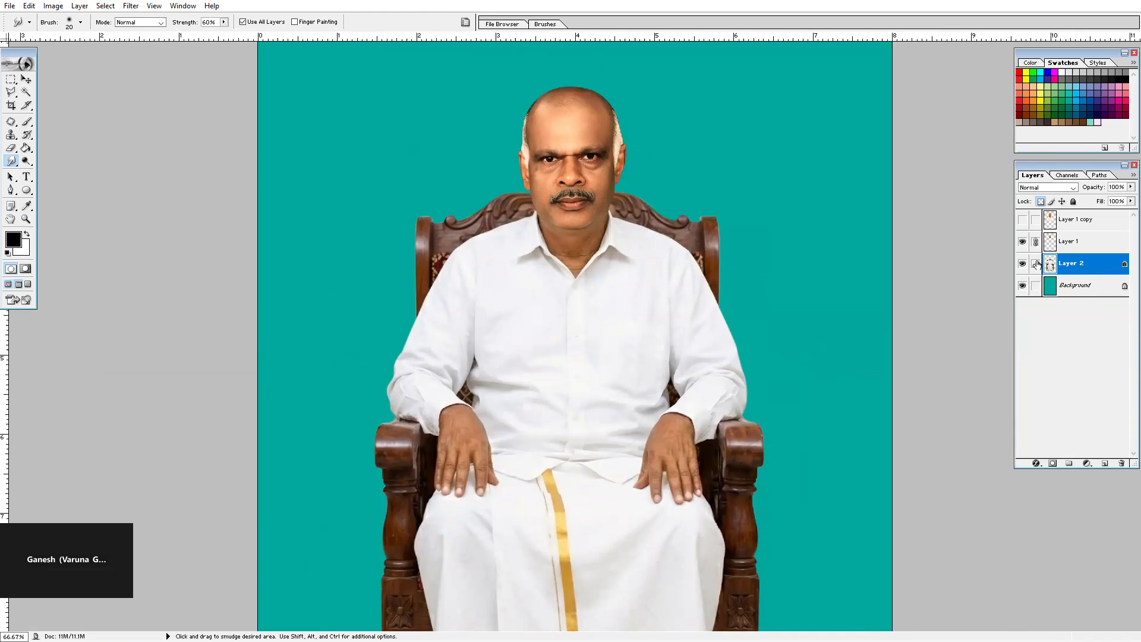
click(1066, 247)
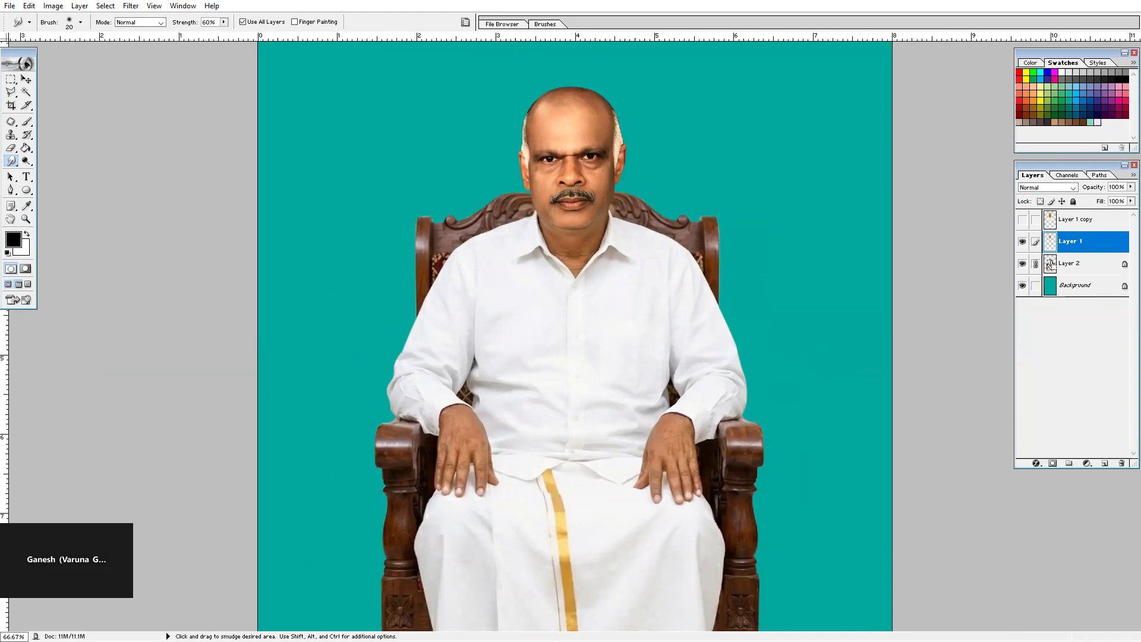
key(ctrl+e)
click(1022, 242)
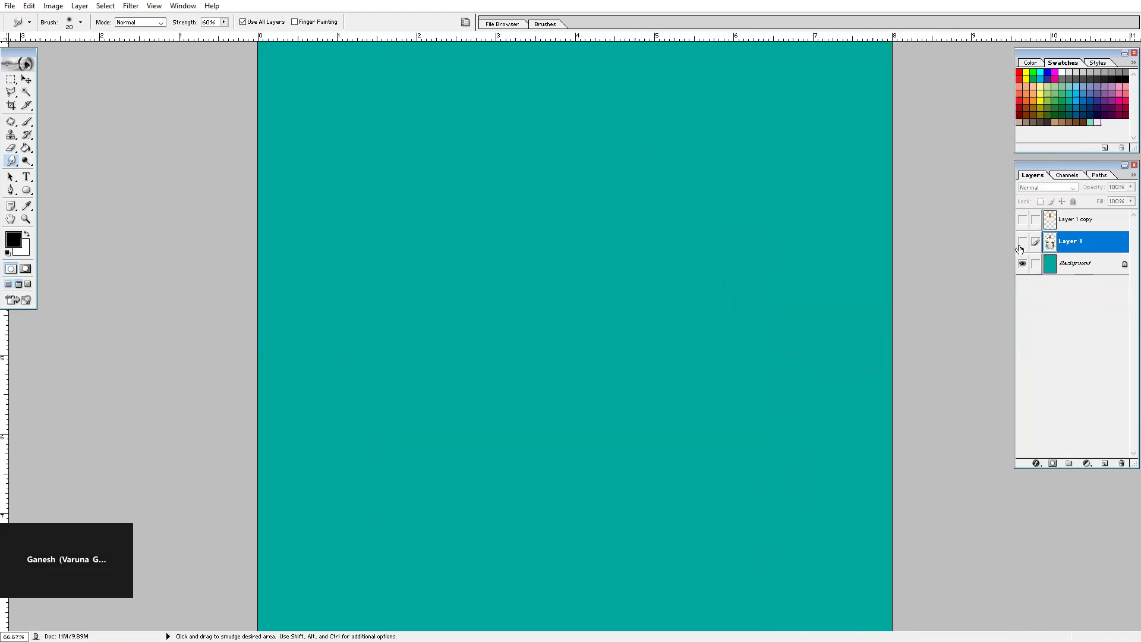
click(1022, 243)
- Duplicate the merged figure layer and apply Channel Mixer to the copy with the Red output's red source at +106%
key(ctrl+j)
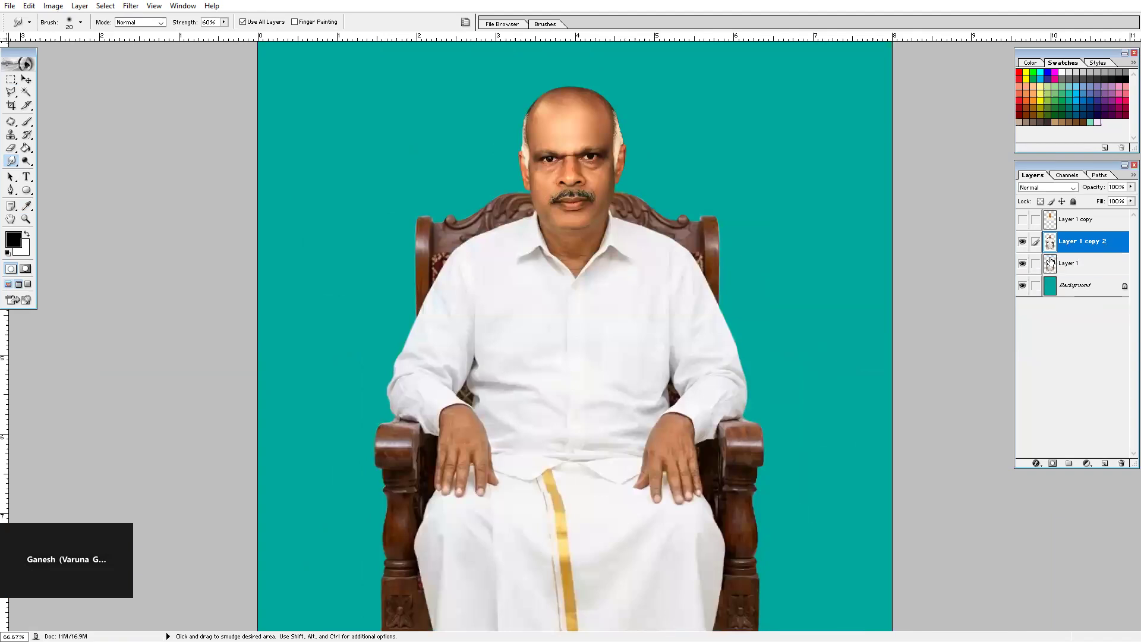
key(alt+i)
key(a)
key(x)
drag(896, 227, 895, 226)
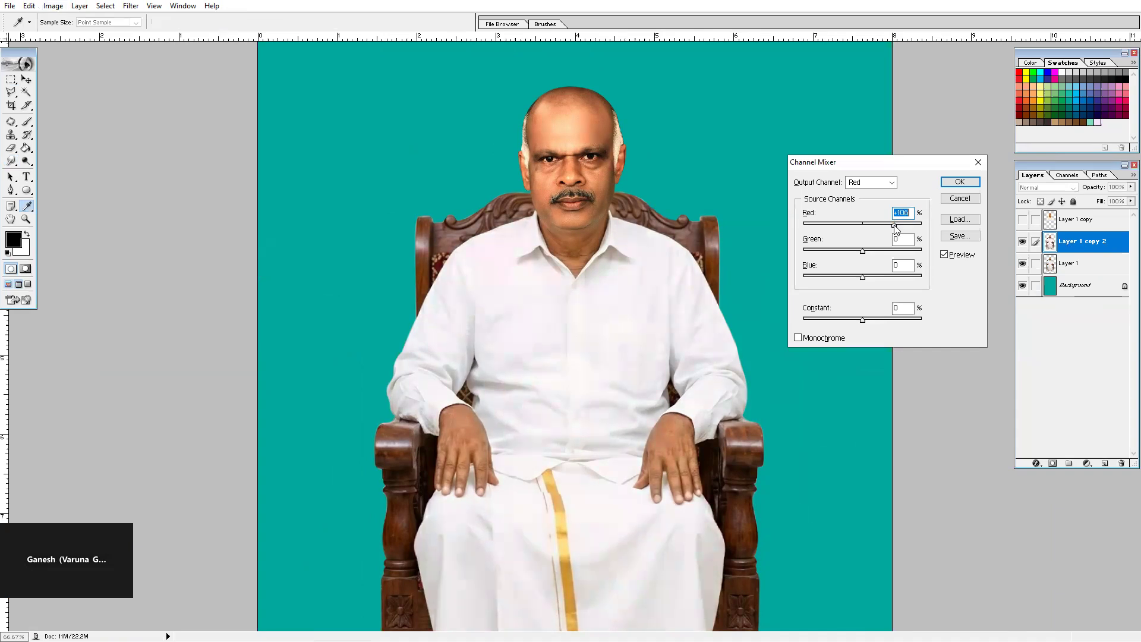
click(950, 186)
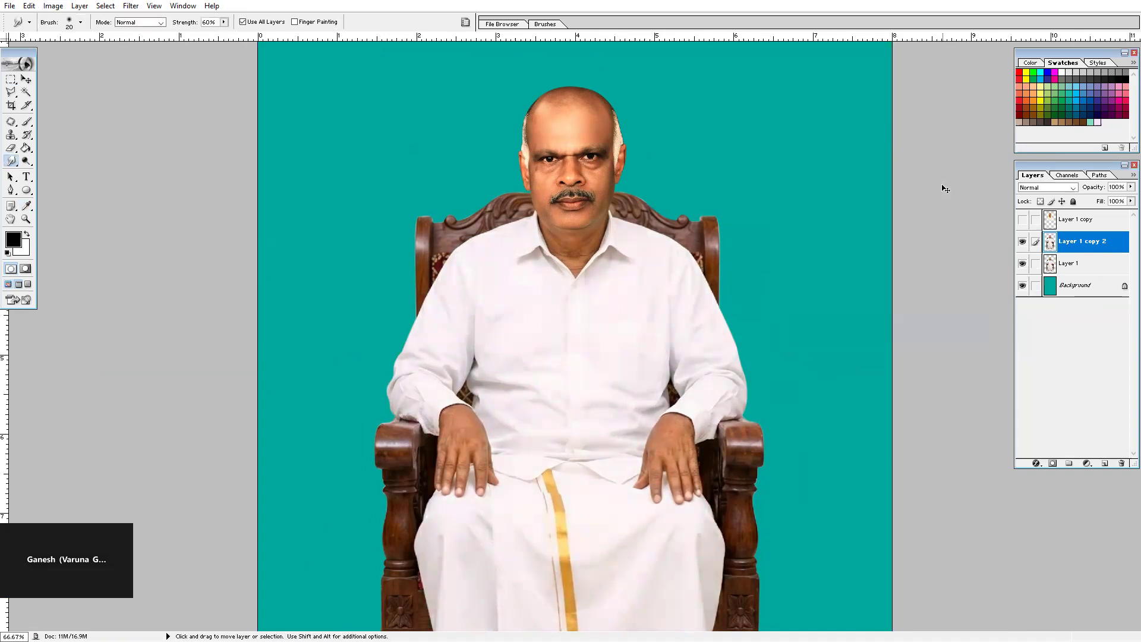
- Adjust the highlights of the duplicated figure with Color Balance, green +1 and blue +15, and inspect the face and clothes
key(ctrl+b)
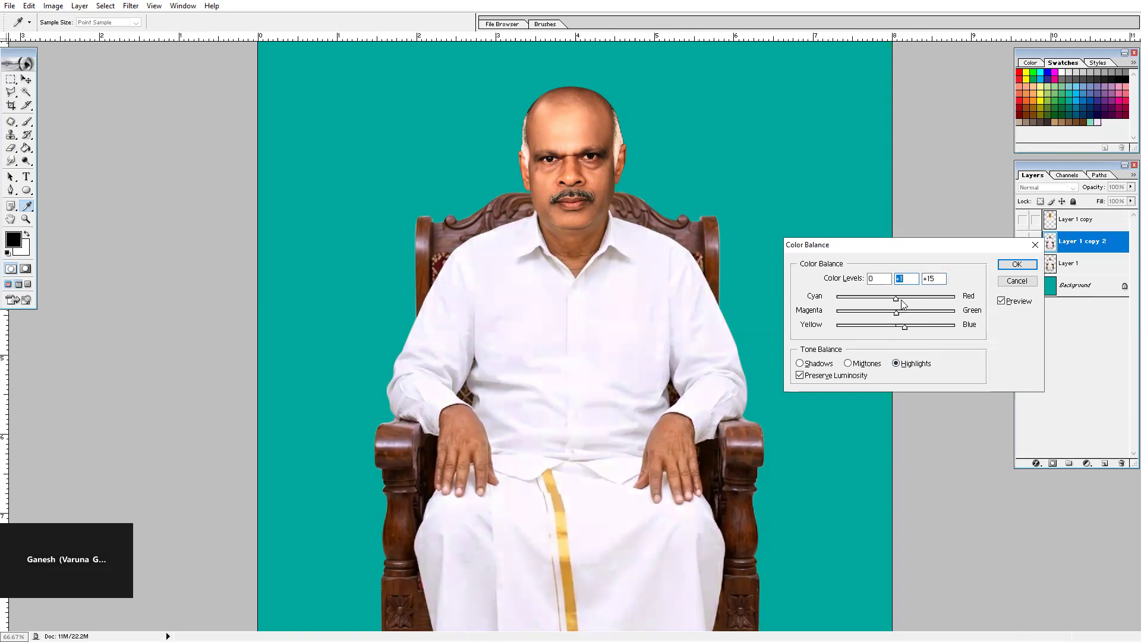
click(1009, 280)
key(z)
click(558, 400)
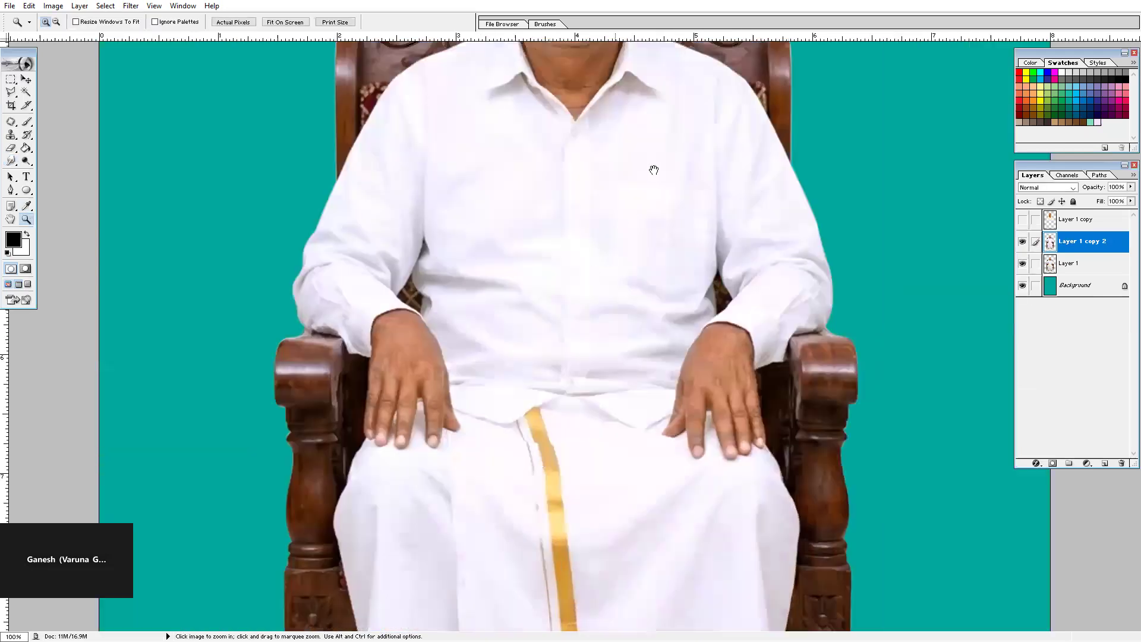
scroll(642, 351, up, 5)
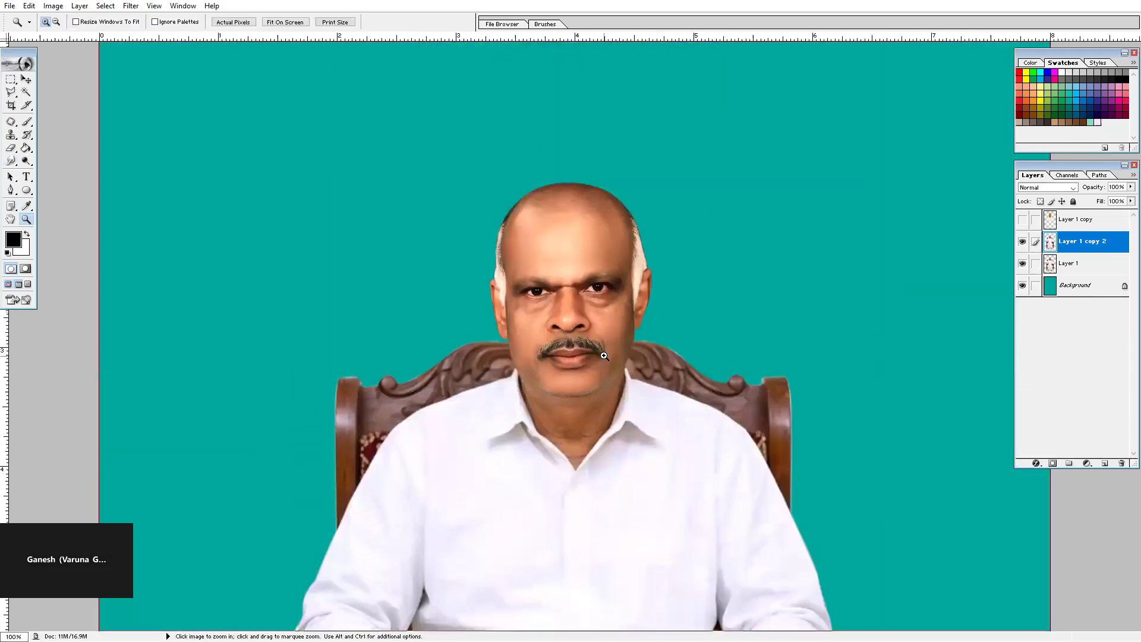
click(604, 355)
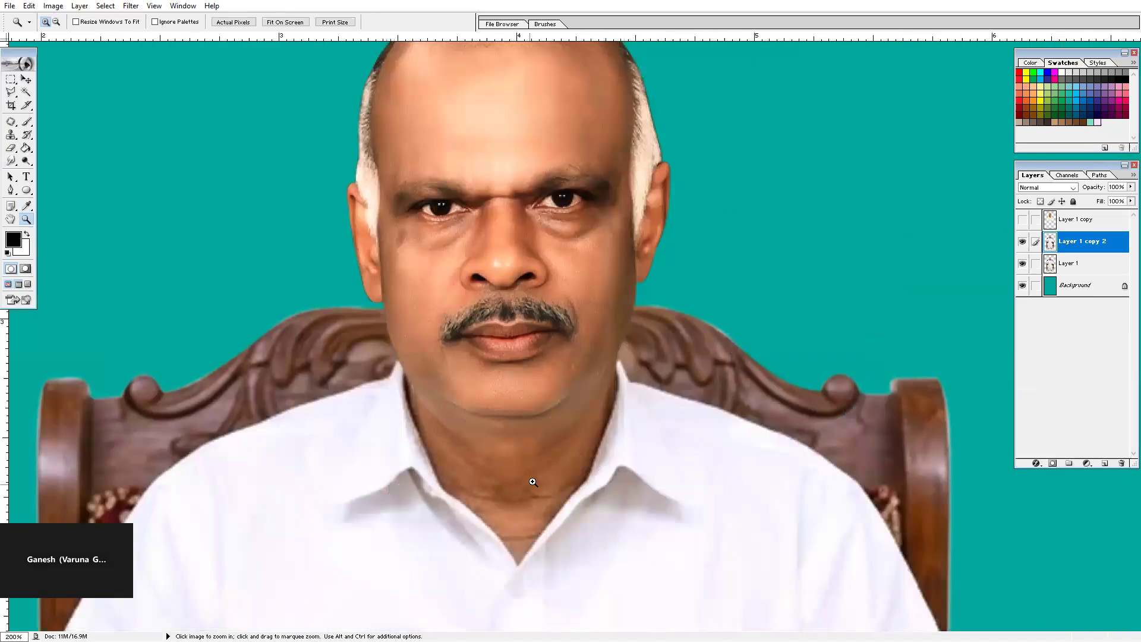
- Save the layered document in Photoshop format as appa on Local Disk (D:)
key(ctrl+0)
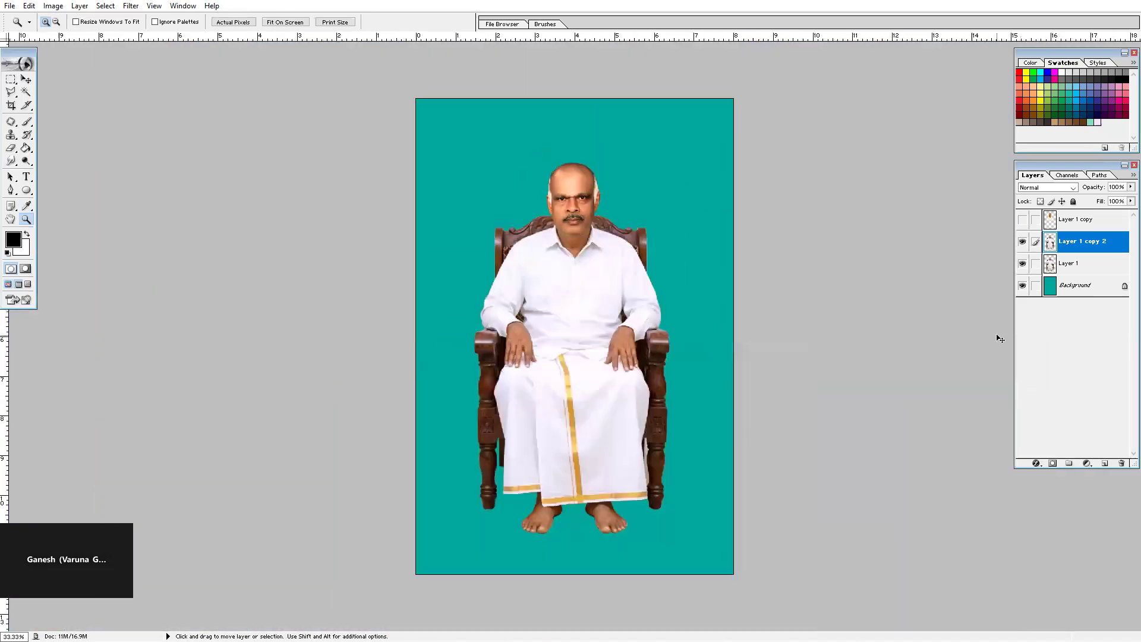
key(ctrl+shift+s)
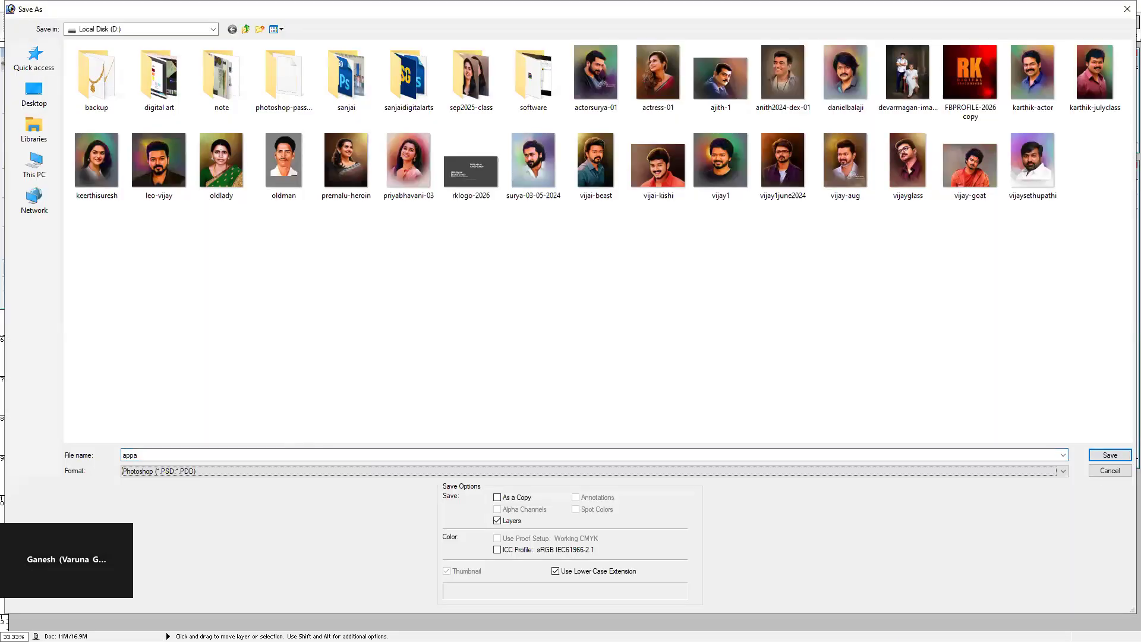
key(Return)
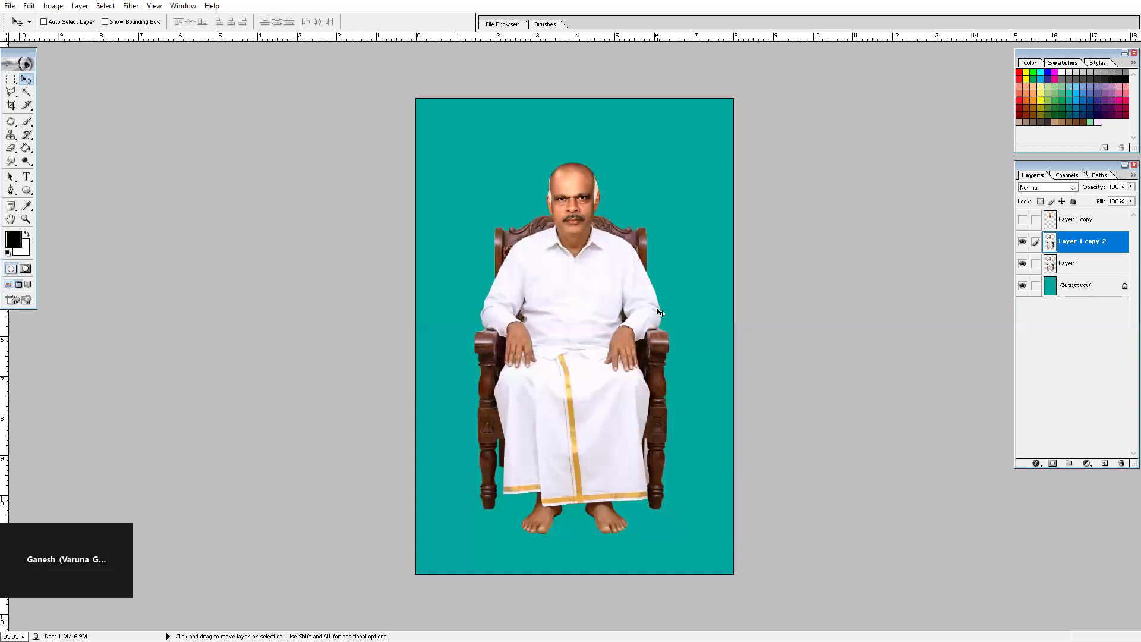
- Hide Layer 1 and create a new empty layer named "\" directly above the Background, with the chair legs and feet in view
key(z)
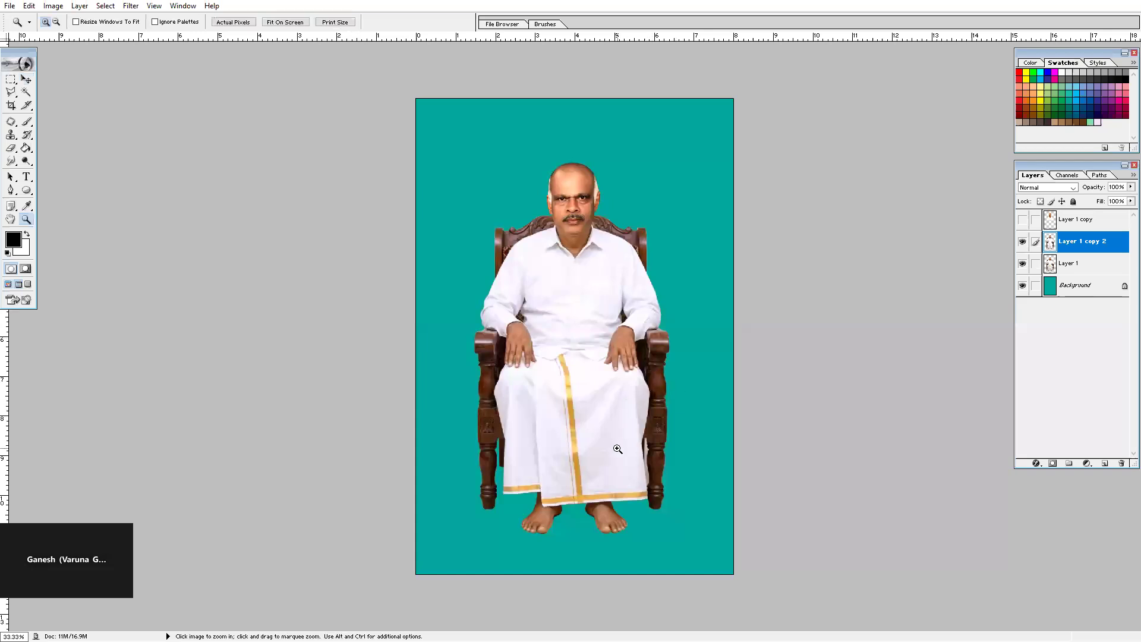
click(618, 449)
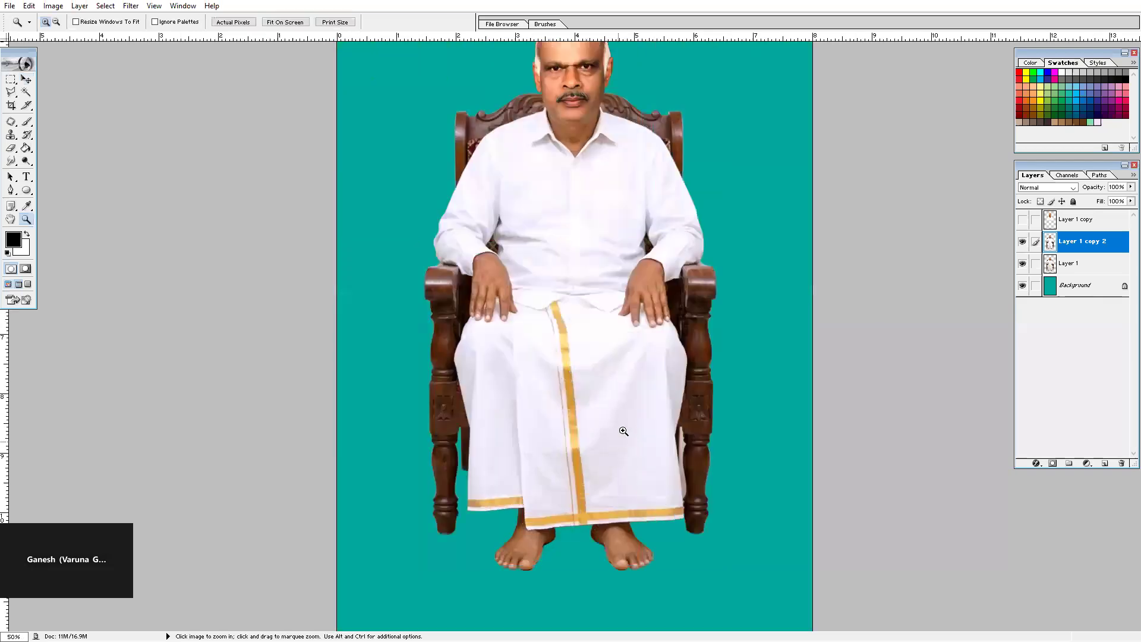
alt+click(807, 318)
alt+click(807, 318)
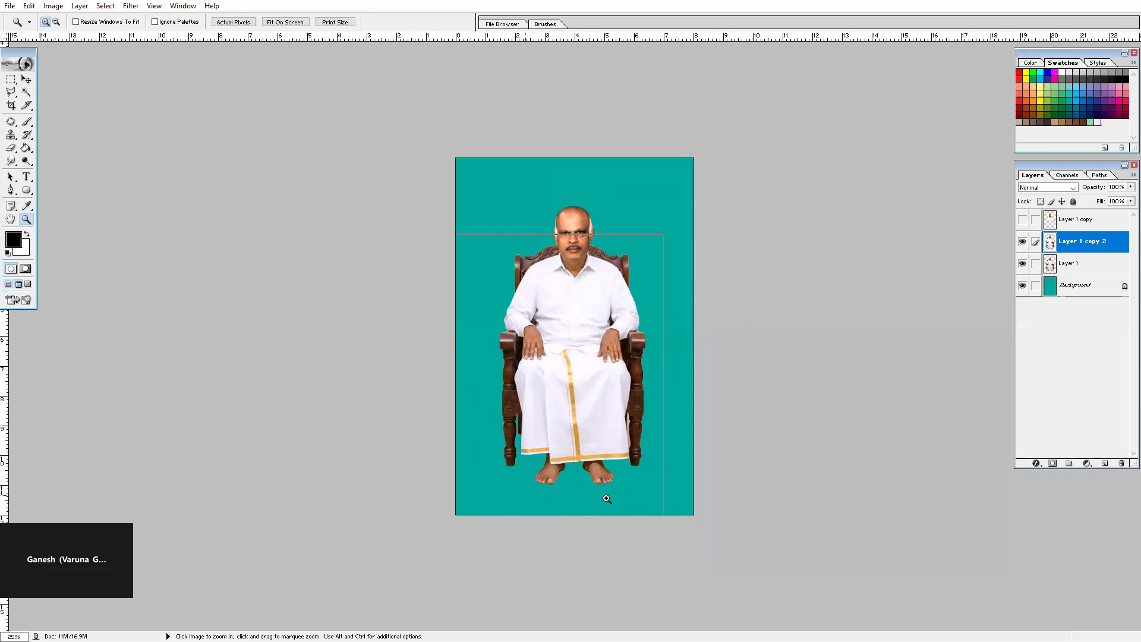
click(607, 498)
click(597, 500)
click(585, 544)
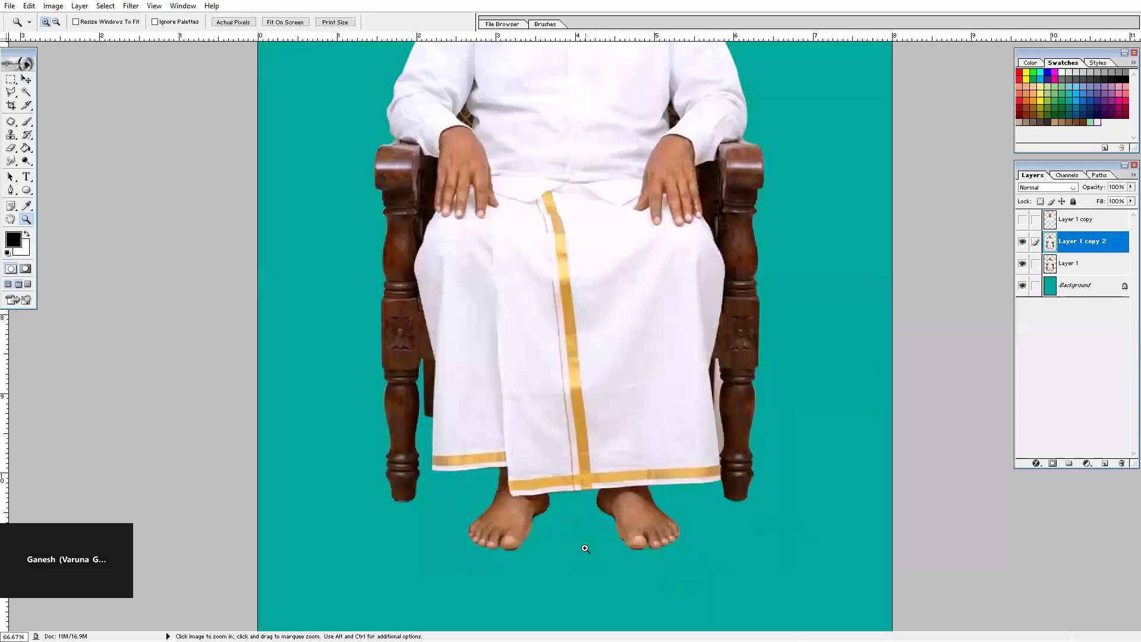
click(1056, 273)
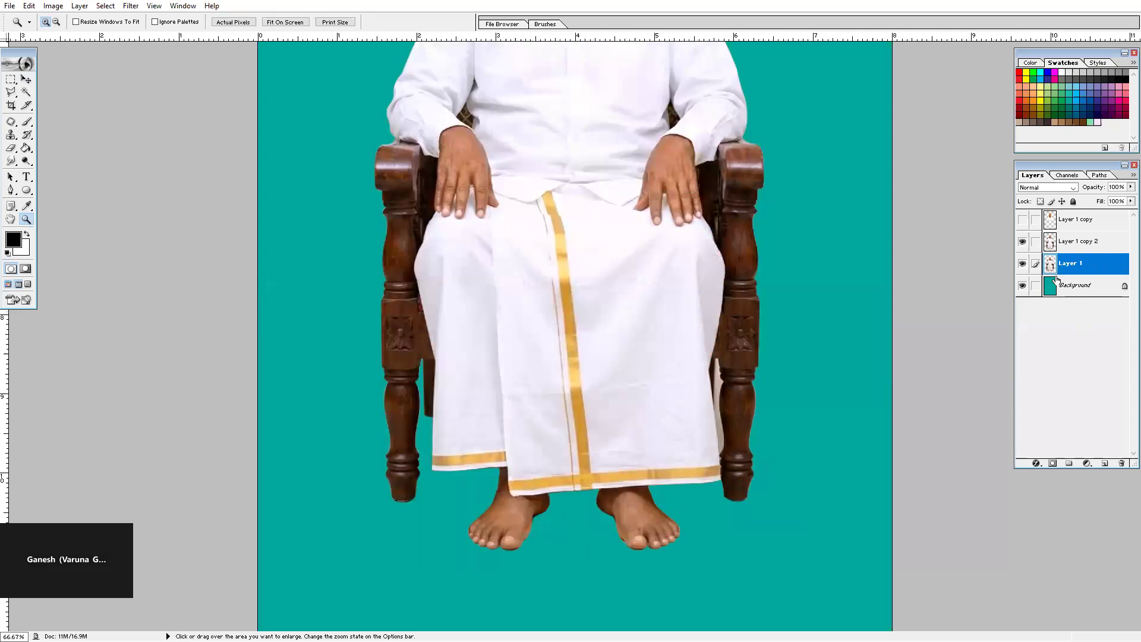
click(1052, 285)
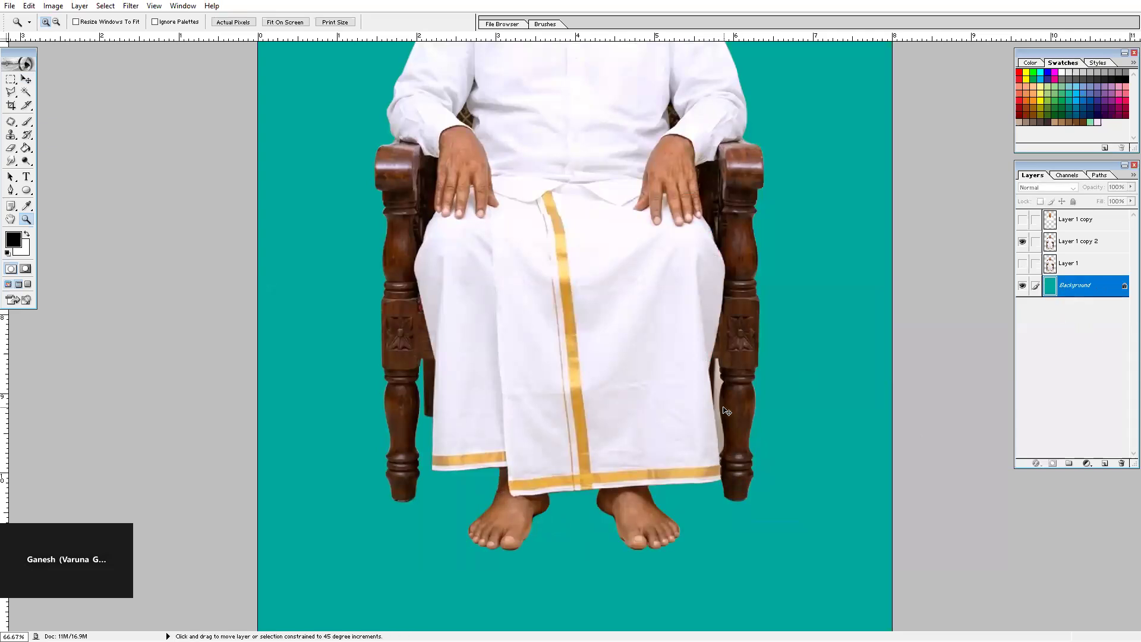
key(ctrl+shift+n)
text(\)
key(Return)
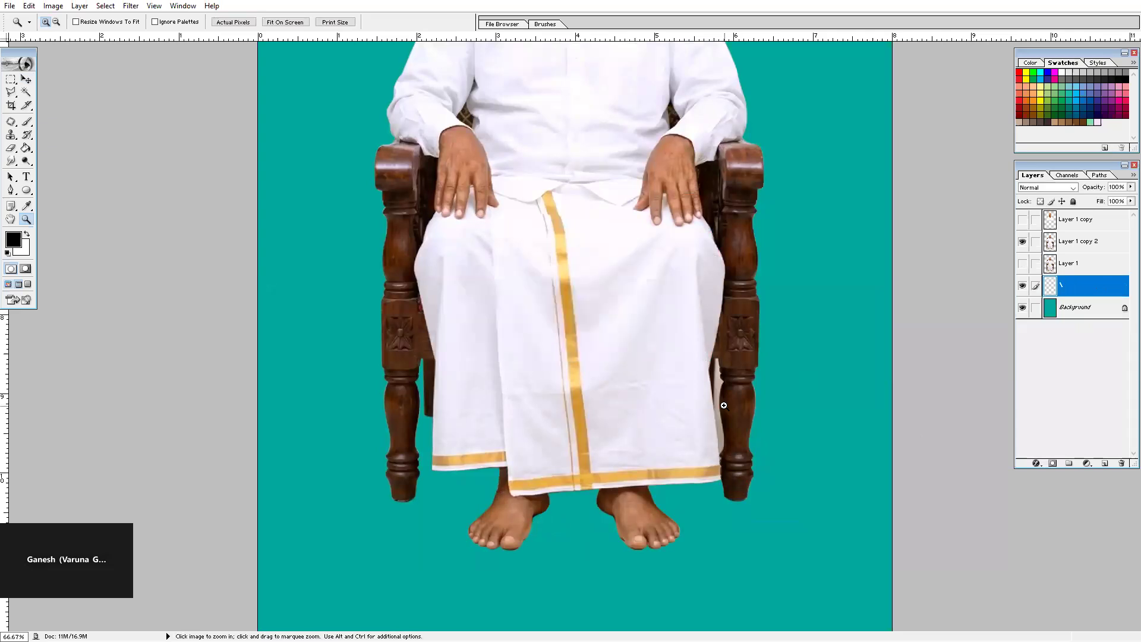
- Set up a soft 250 px brush tip flattened to 16% roundness at a 0° angle for painting floor shadows
key(b)
click(539, 26)
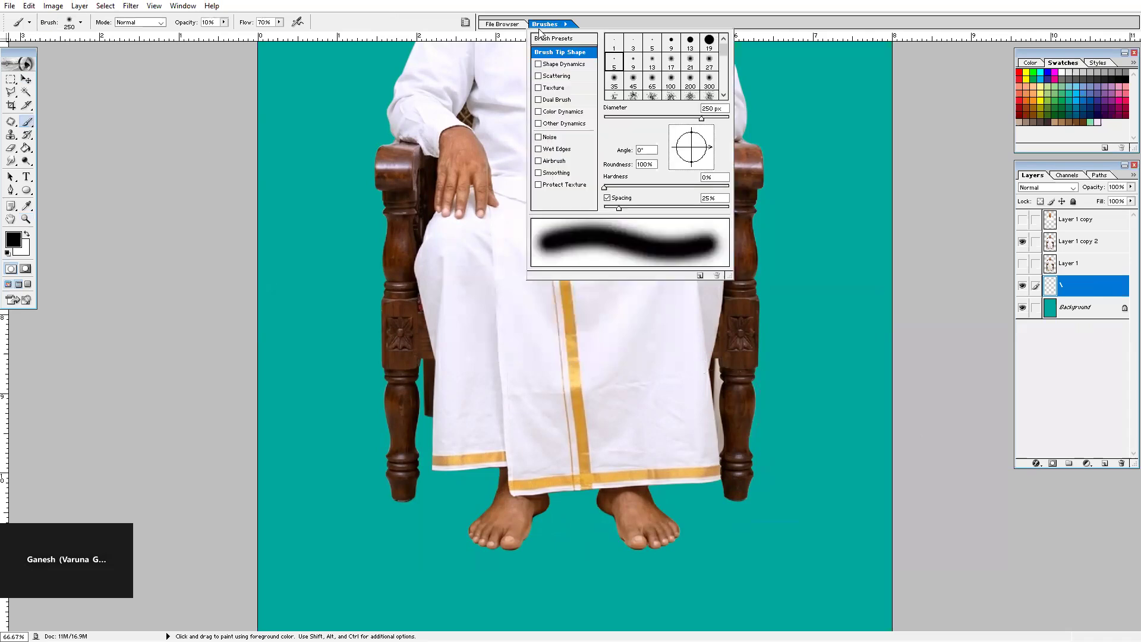
drag(690, 164, 693, 155)
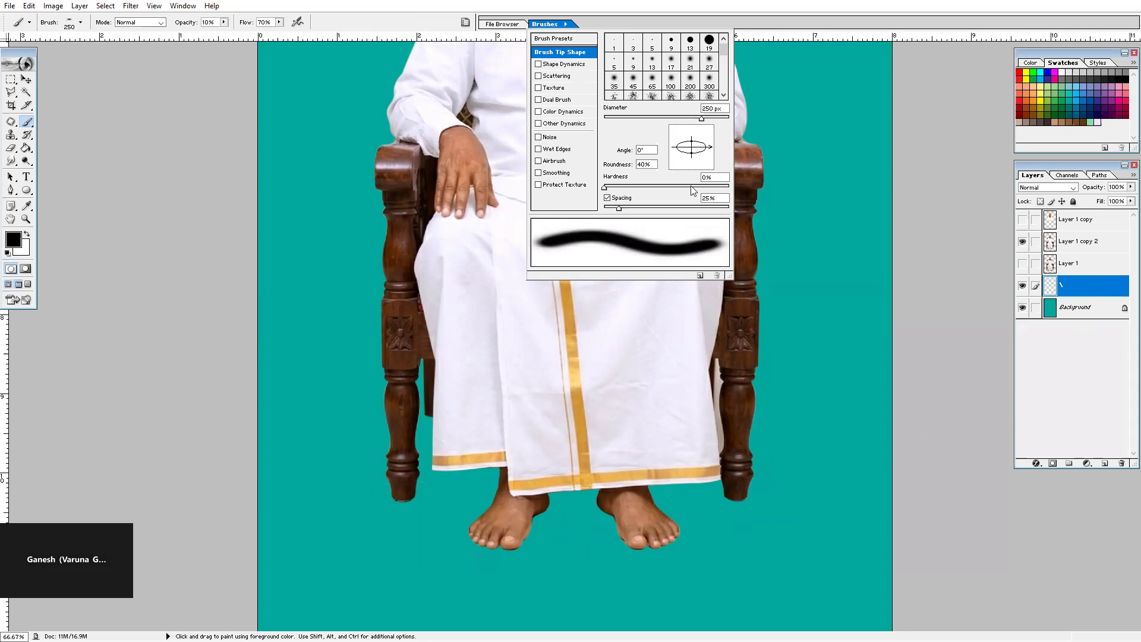
drag(691, 152, 691, 151)
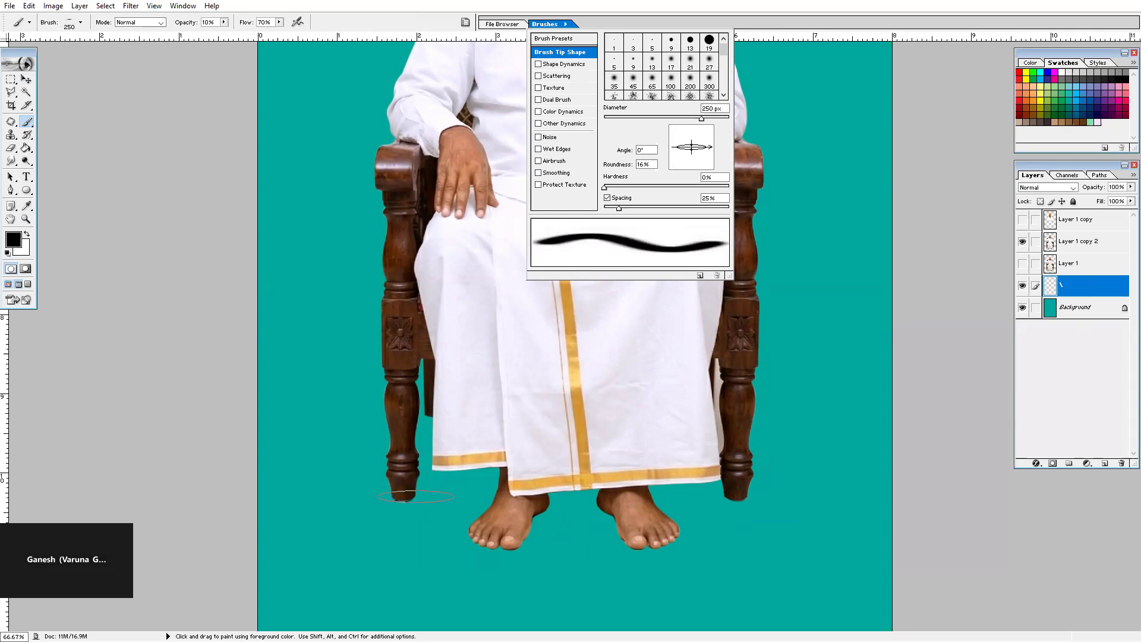
- Paint soft black shadows beneath the left front chair leg and, with the brush enlarged to 300 px, around the base of the rear leg behind it
click(403, 507)
drag(400, 504, 418, 500)
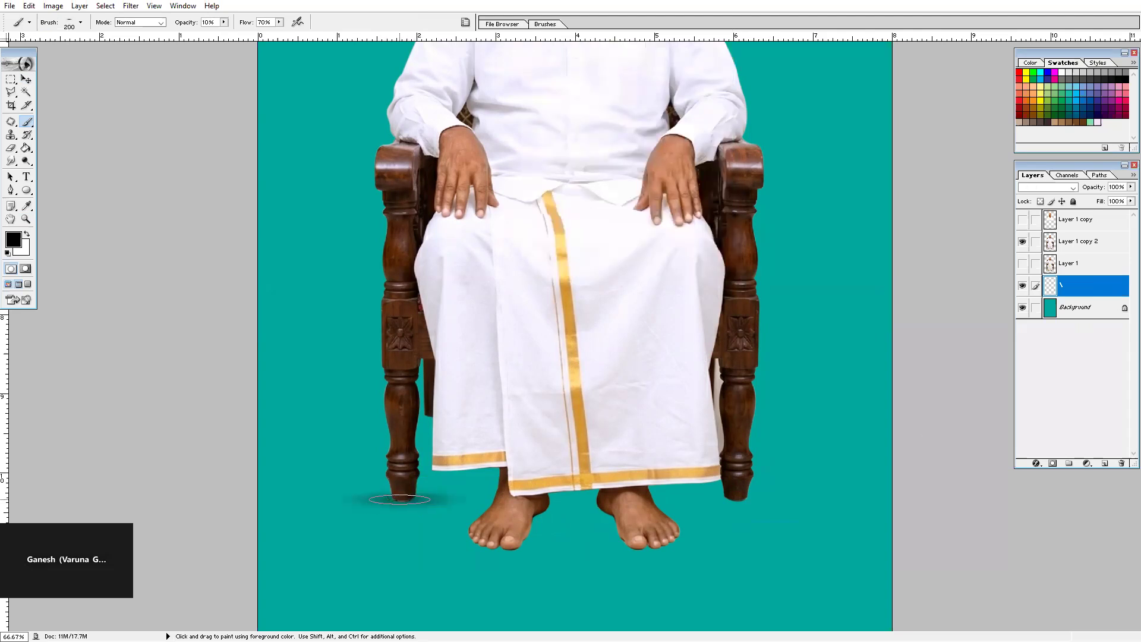
key(bracketright)
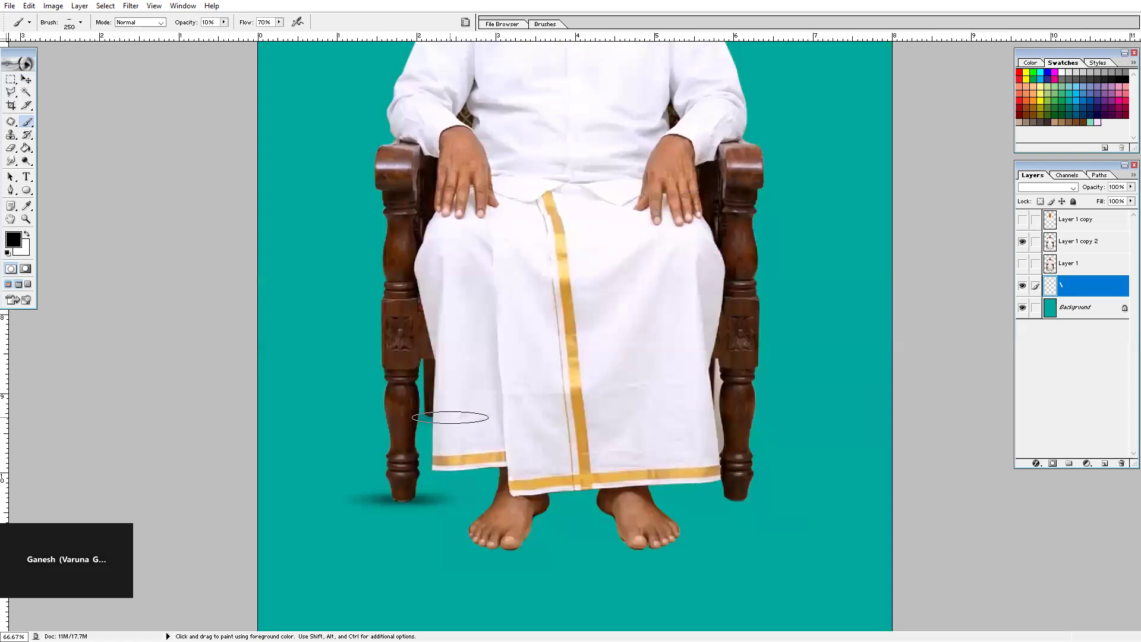
key(bracketright)
drag(429, 411, 393, 409)
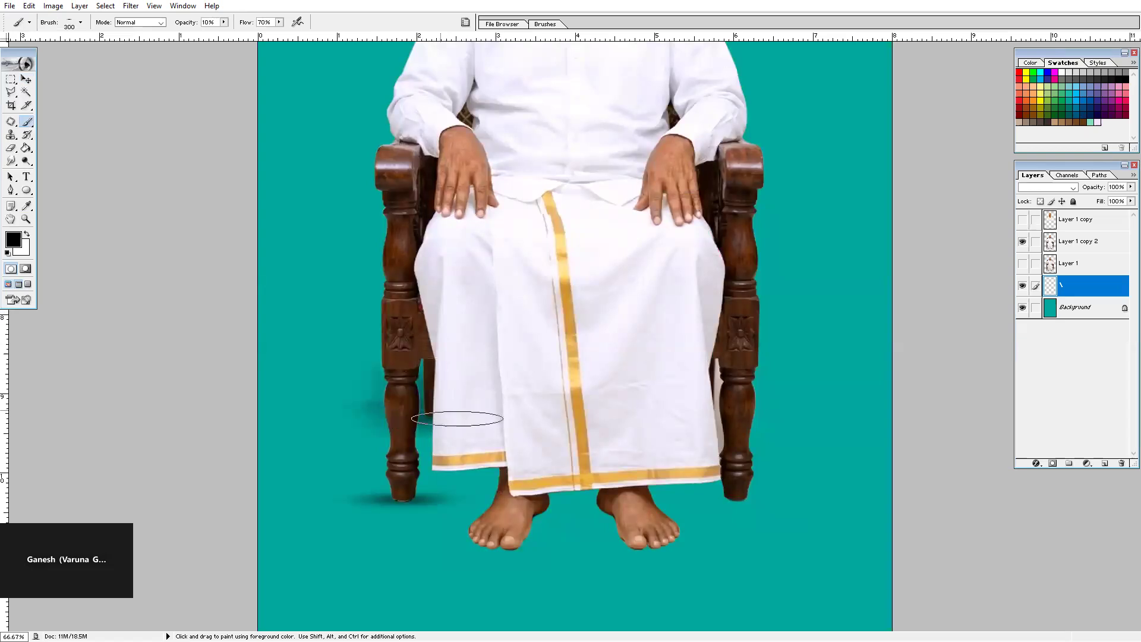
- Paint a soft black shadow at 10% opacity on the floor under the front chair leg on the image's right
key(bracketright)
key(bracketright)
click(718, 483)
key(bracketleft)
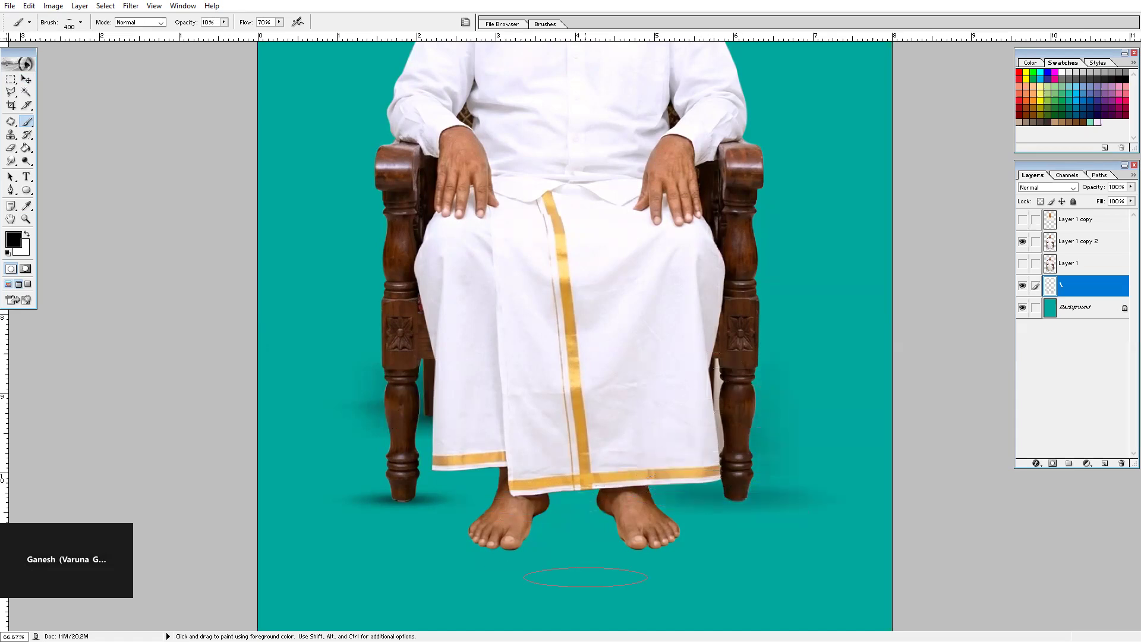
- Paint a black floor shadow around and between both feet, building it up at 10%, 70% and 50% brush opacity
key(bracketleft)
key(bracketleft)
click(521, 524)
mouse_move(520, 523)
mouse_down()
mouse_move(511, 548)
mouse_move(498, 548)
mouse_move(507, 509)
mouse_up()
key(7)
key(bracketright)
key(bracketright)
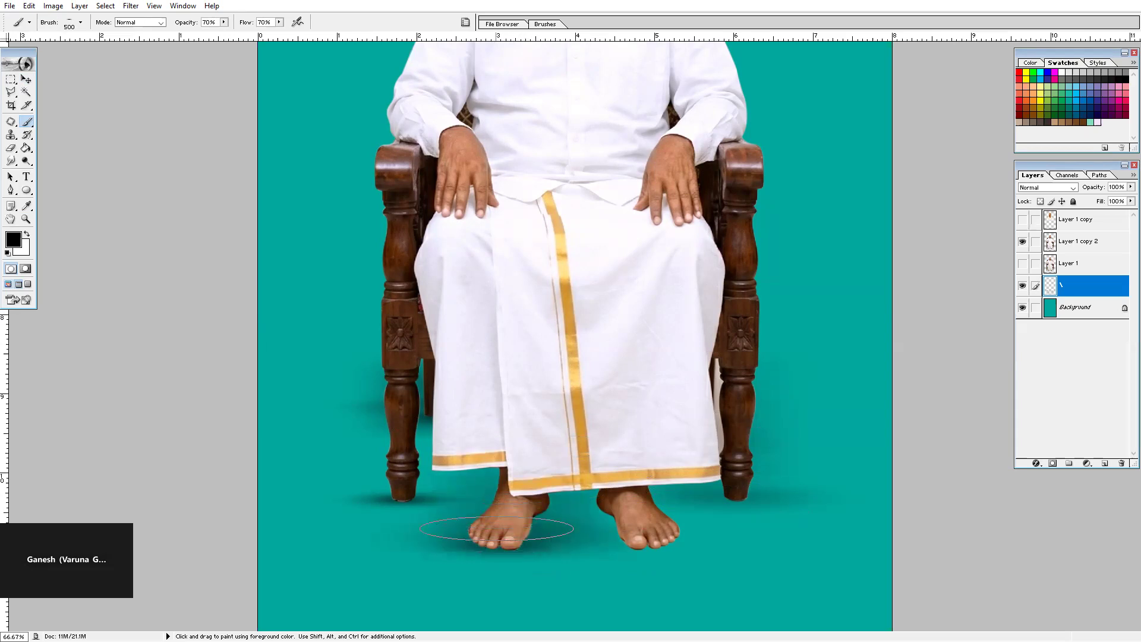
click(502, 516)
key(5)
mouse_move(574, 531)
mouse_down()
mouse_move(611, 541)
mouse_move(622, 481)
mouse_move(574, 505)
mouse_move(575, 517)
mouse_up()
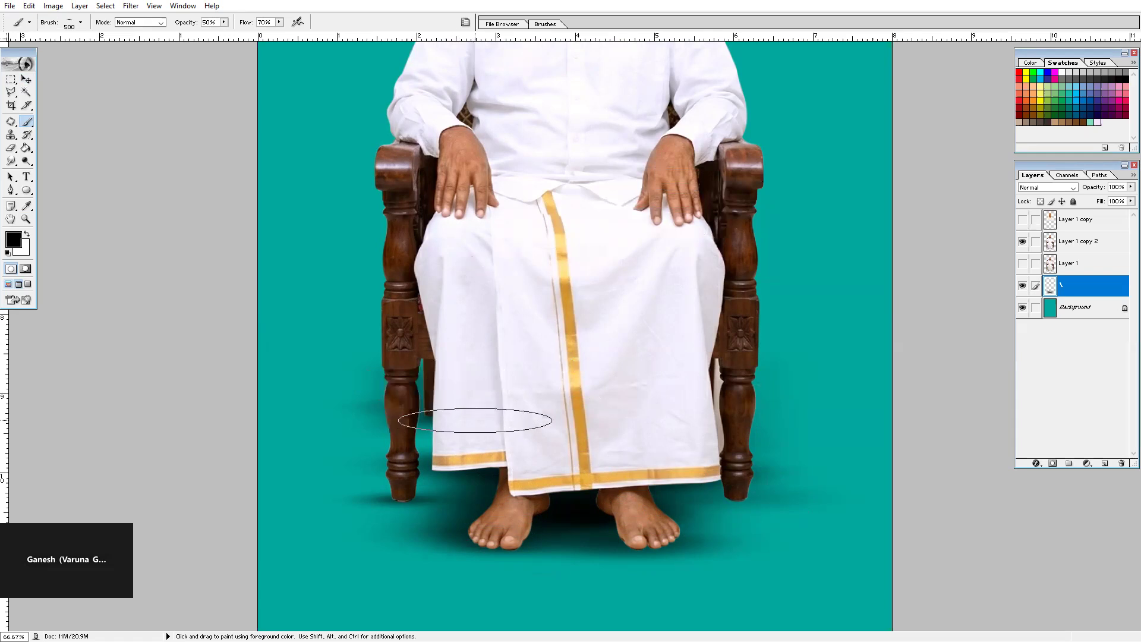
- Darken the shadows under both front chair legs and beside the foot on the image's left at 40% brush opacity
key(bracketleft)
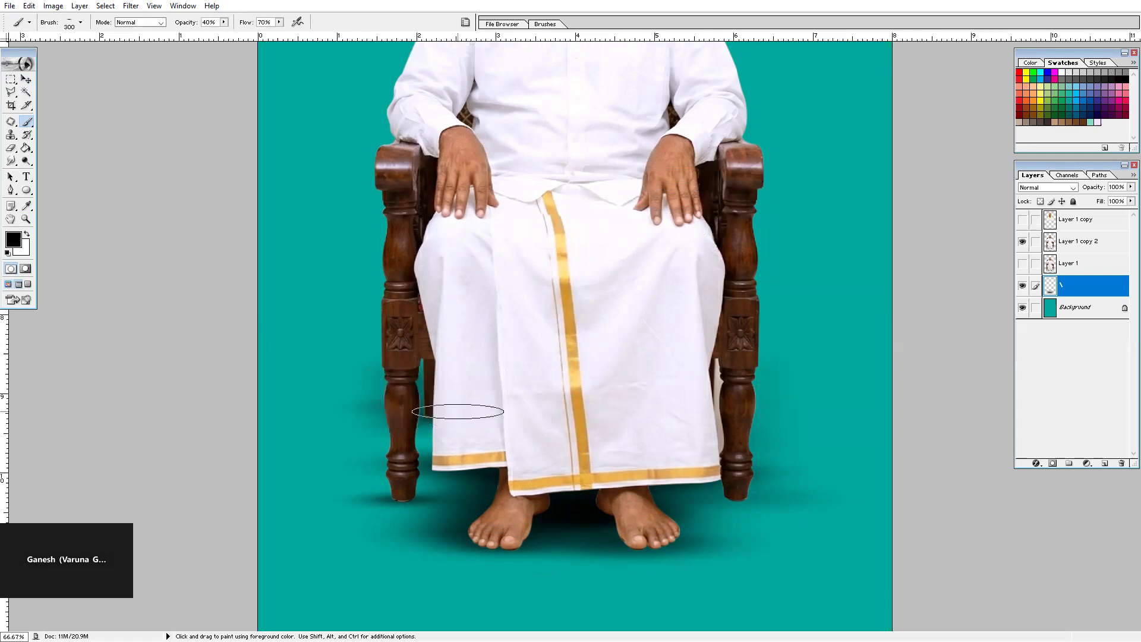
mouse_move(406, 493)
mouse_down()
mouse_move(386, 497)
mouse_move(407, 497)
mouse_up()
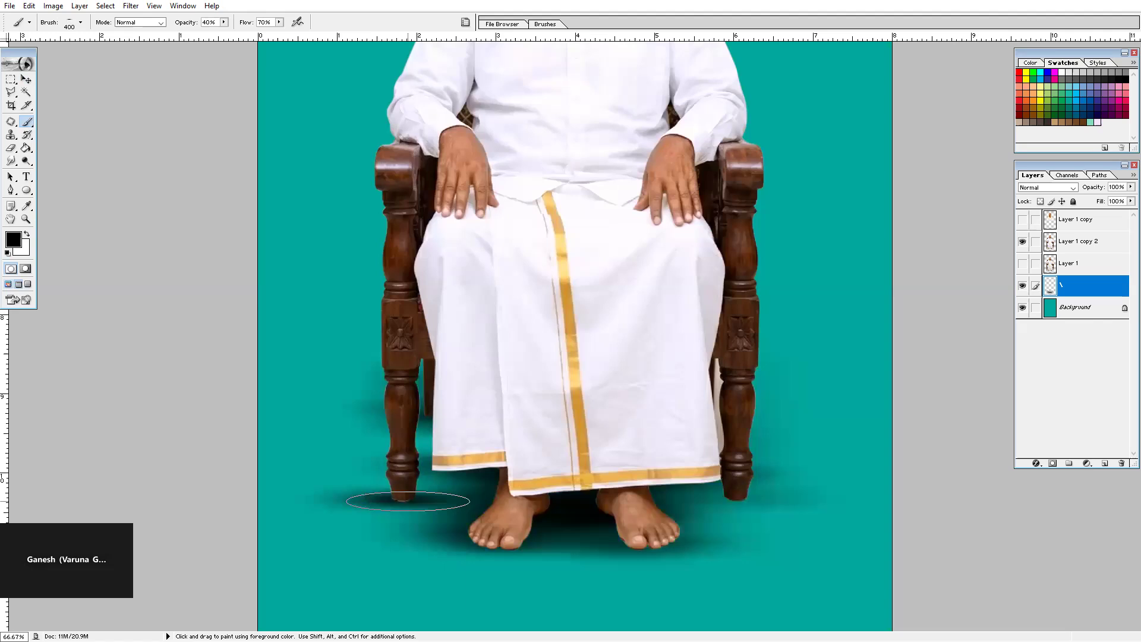
key(bracketright)
drag(721, 503, 737, 499)
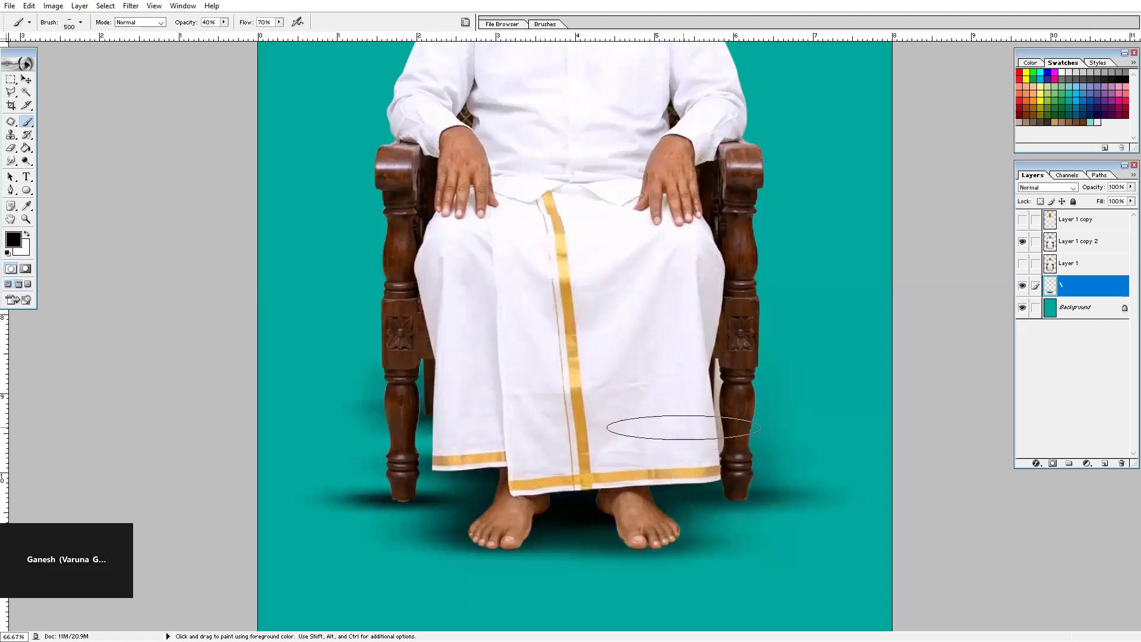
drag(481, 506, 446, 523)
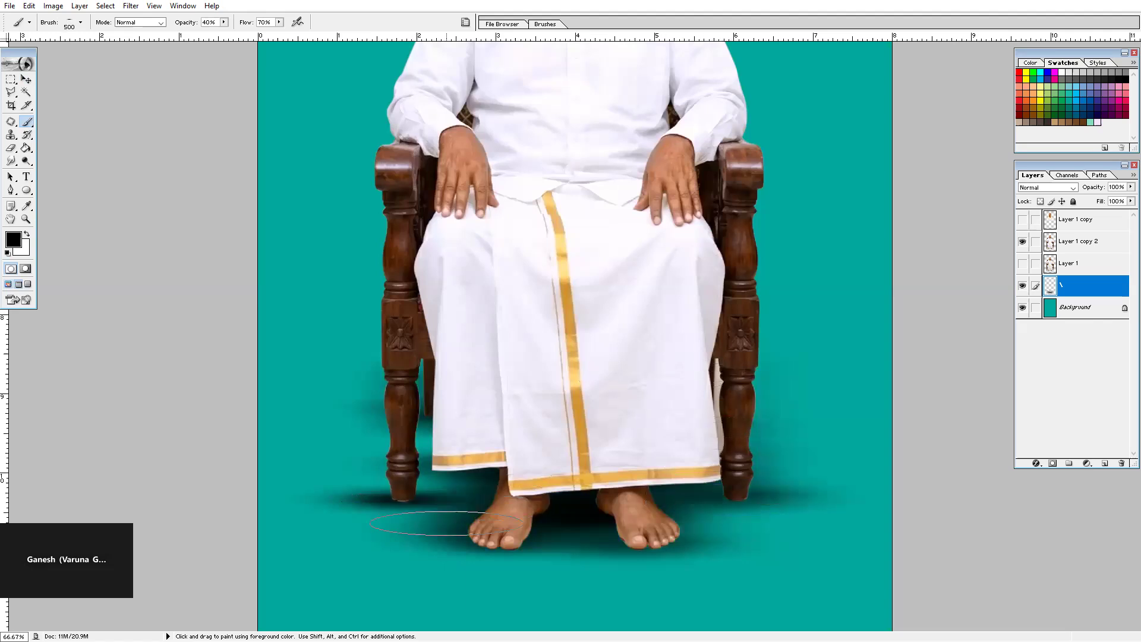
- Blend the floor shadows around the chair legs and feet at 30% opacity with varying brush sizes, and save the document
key(bracketright)
key(bracketright)
key(3)
key(bracketleft)
key(bracketleft)
key(bracketleft)
key(bracketleft)
key(bracketleft)
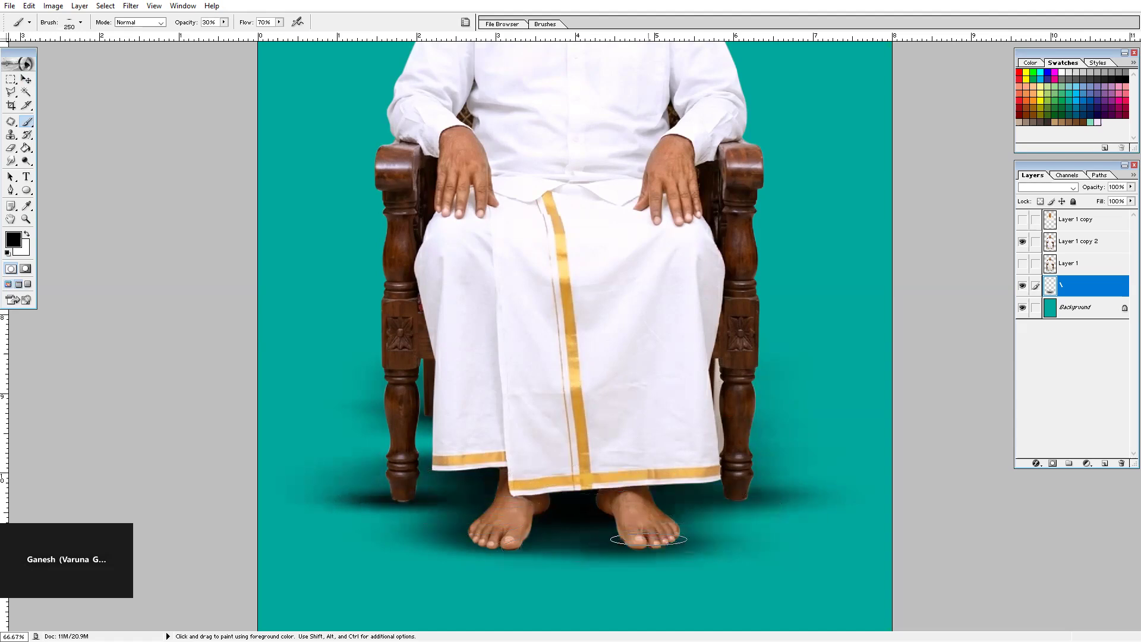
key(bracketright)
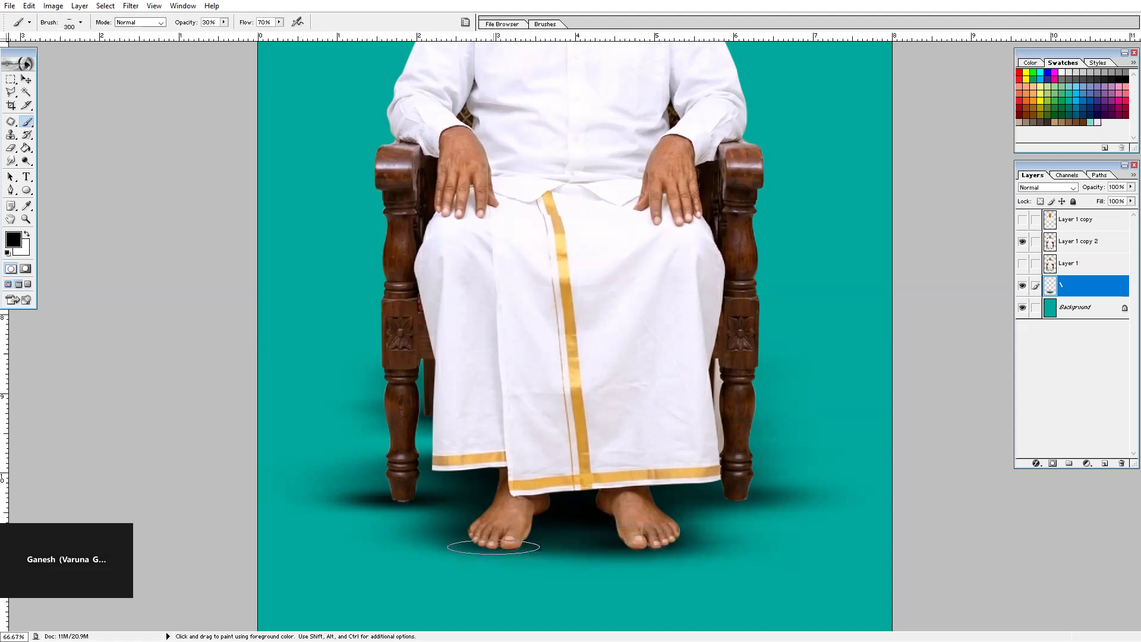
key(bracketright)
key(ctrl+s)
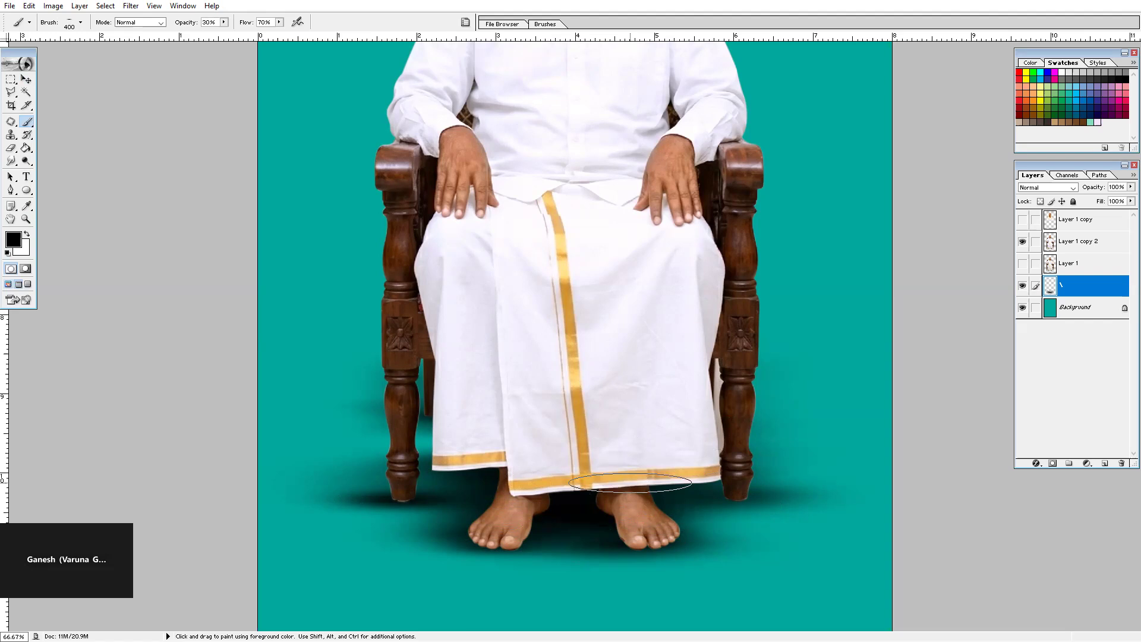
- Make Layer 1 copy 2 active and enlarge the gap between the dhoti and the chair leg on the image's right to 200%
scroll(654, 309, up, 3)
key(z)
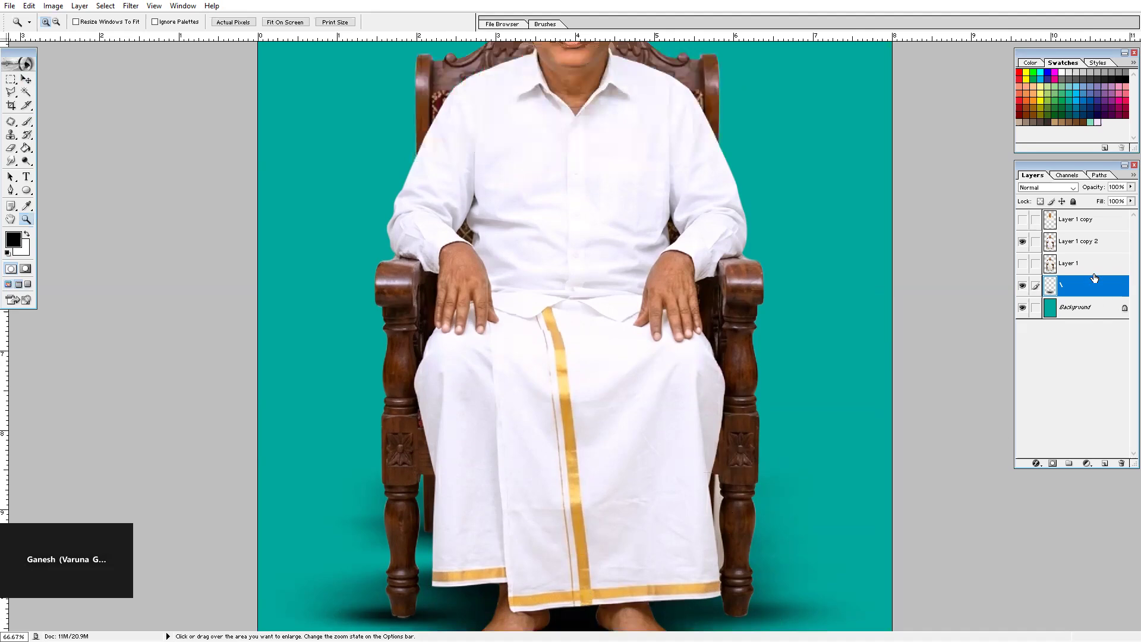
click(1069, 264)
click(1064, 254)
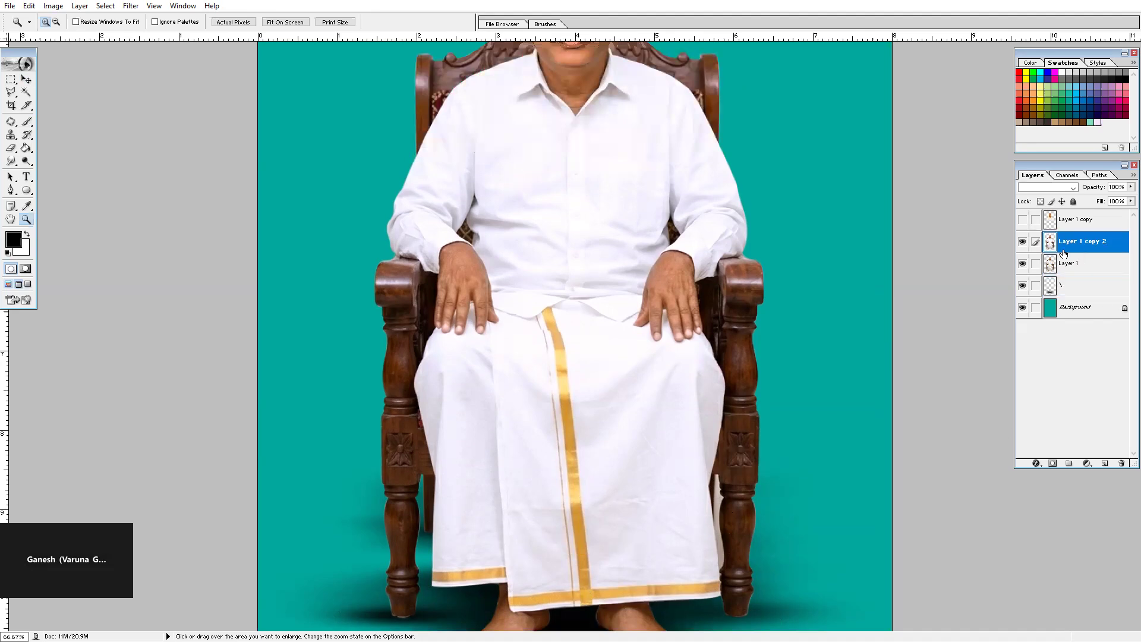
click(713, 535)
click(814, 301)
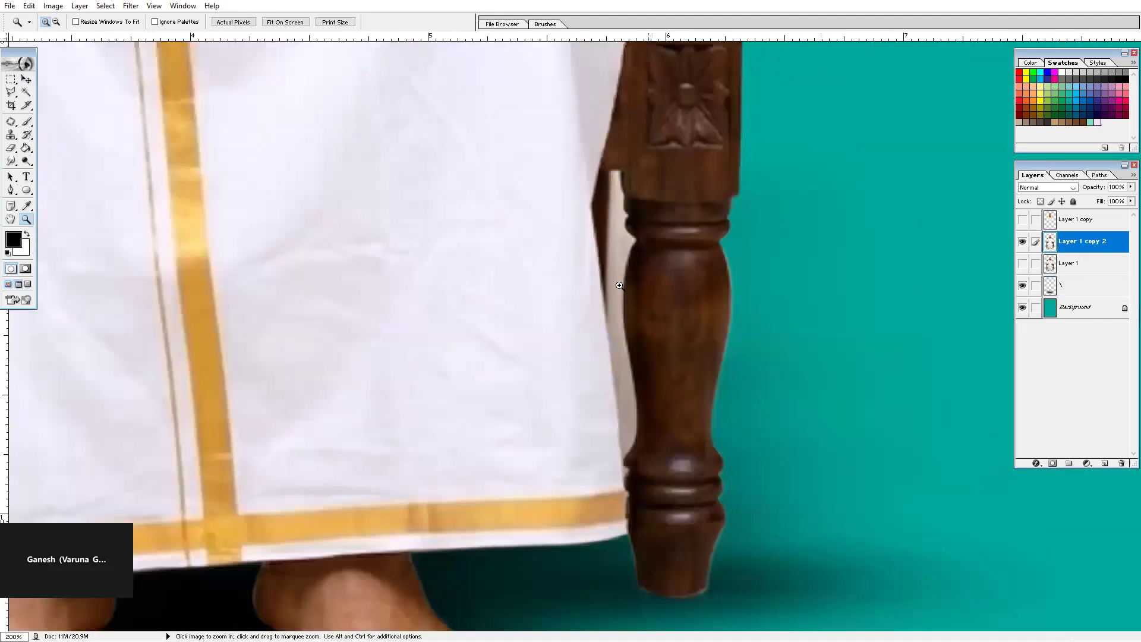
key(w)
click(618, 351)
key(ctrl+d)
- Trace a closed Pen path around the pale leftover background between the dhoti and the chair leg
key(p)
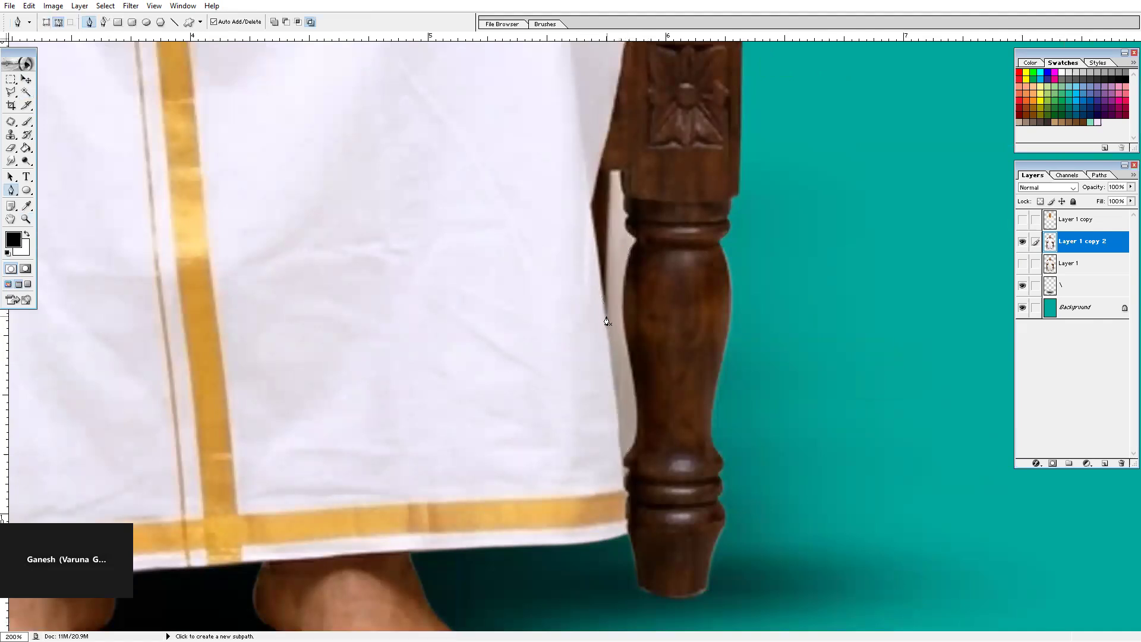
click(606, 323)
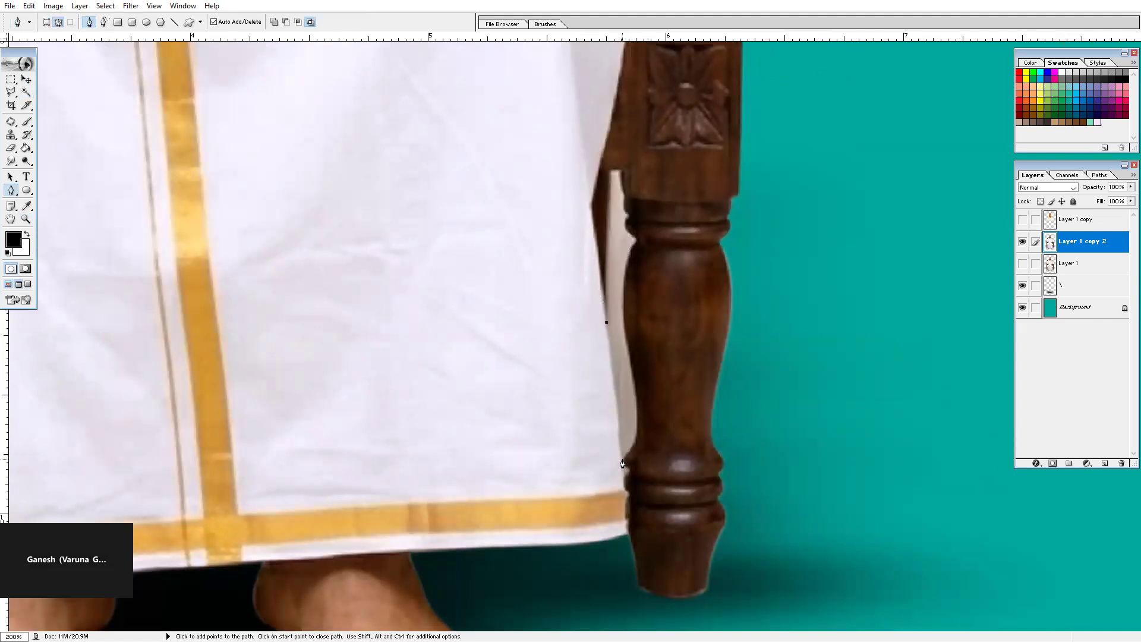
drag(635, 403, 632, 356)
drag(636, 243, 657, 223)
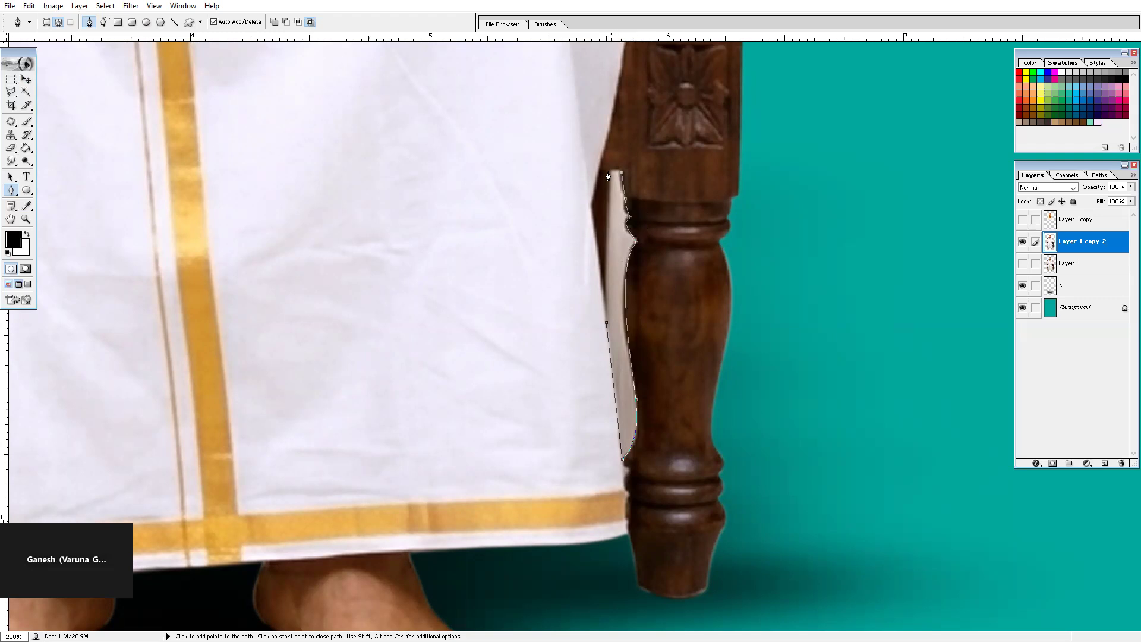
click(606, 324)
click(606, 332)
- Convert the path to a feathered selection, delete the leftover background inside it, and deselect
key(m)
key(ctrl+Return)
right_click(667, 264)
click(700, 296)
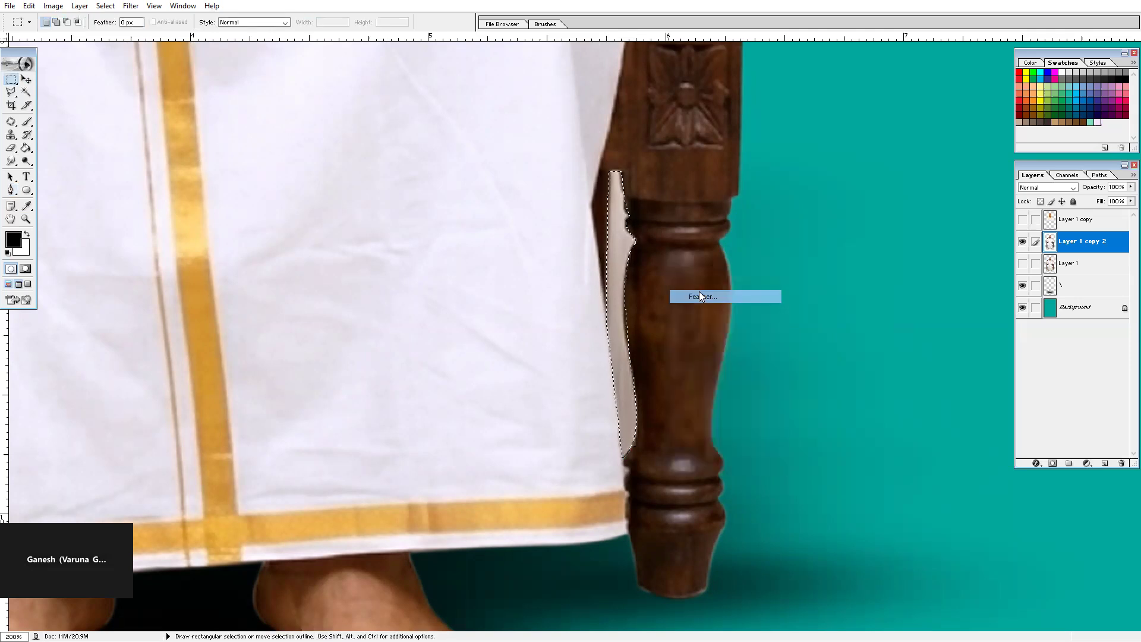
key(Return)
key(Delete)
key(ctrl+d)
key(ctrl+minus)
key(ctrl+minus)
key(ctrl+minus)
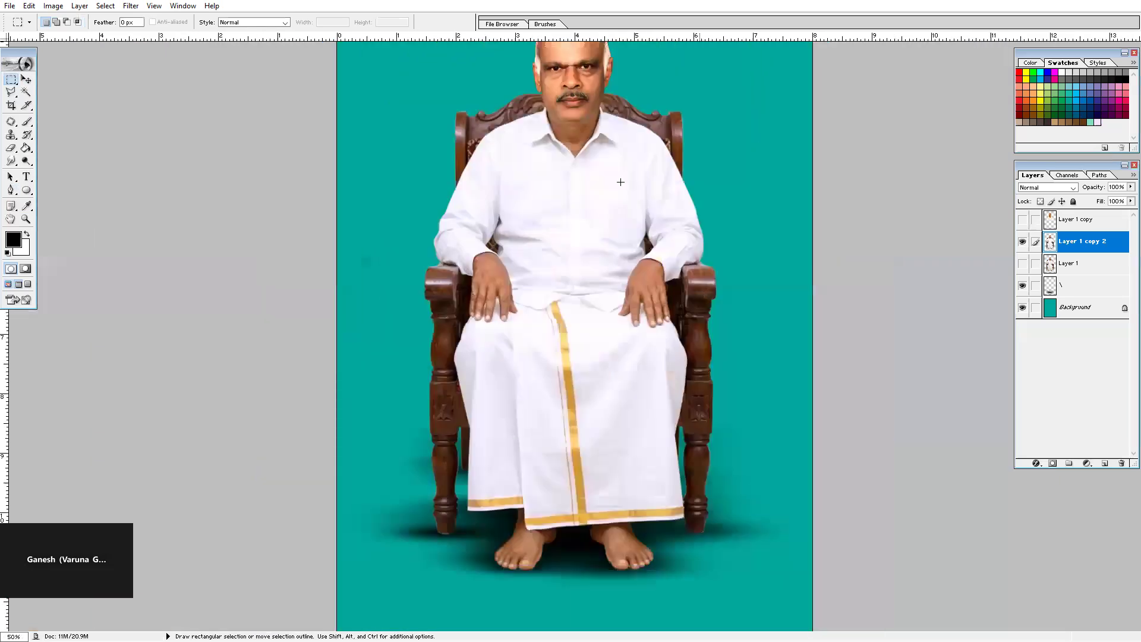
scroll(620, 182, up, 3)
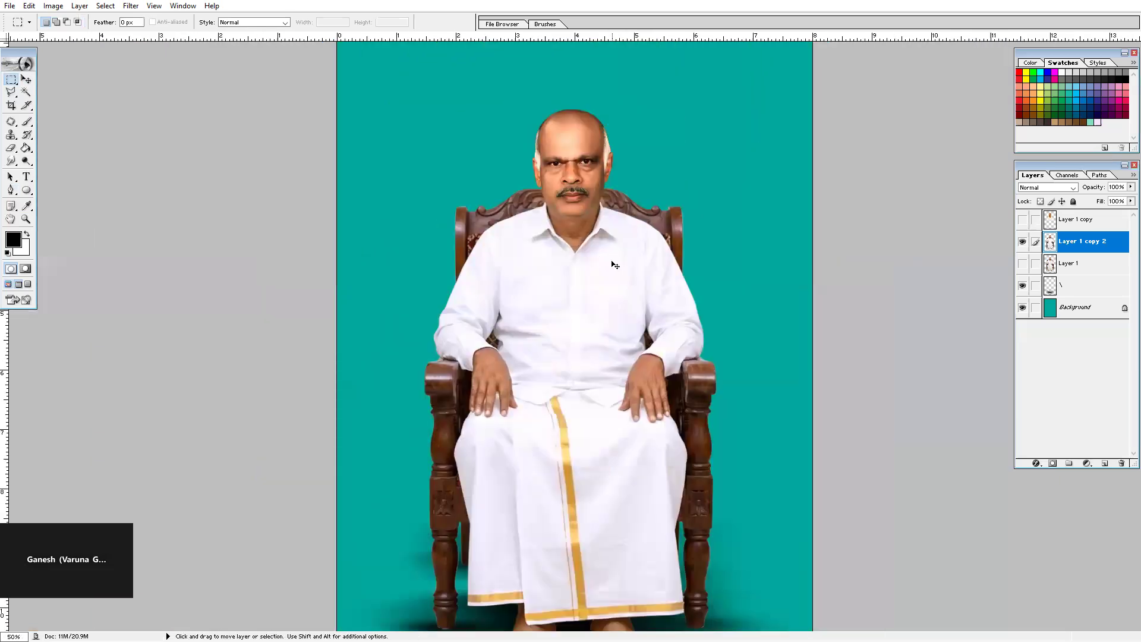
key(ctrl+minus)
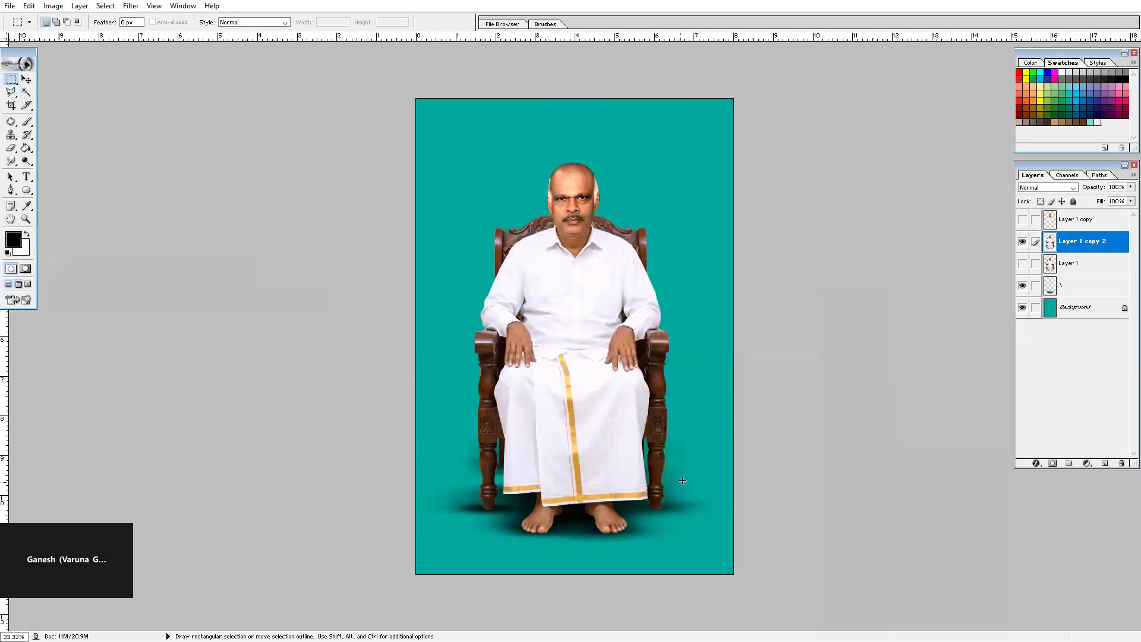
key(v)
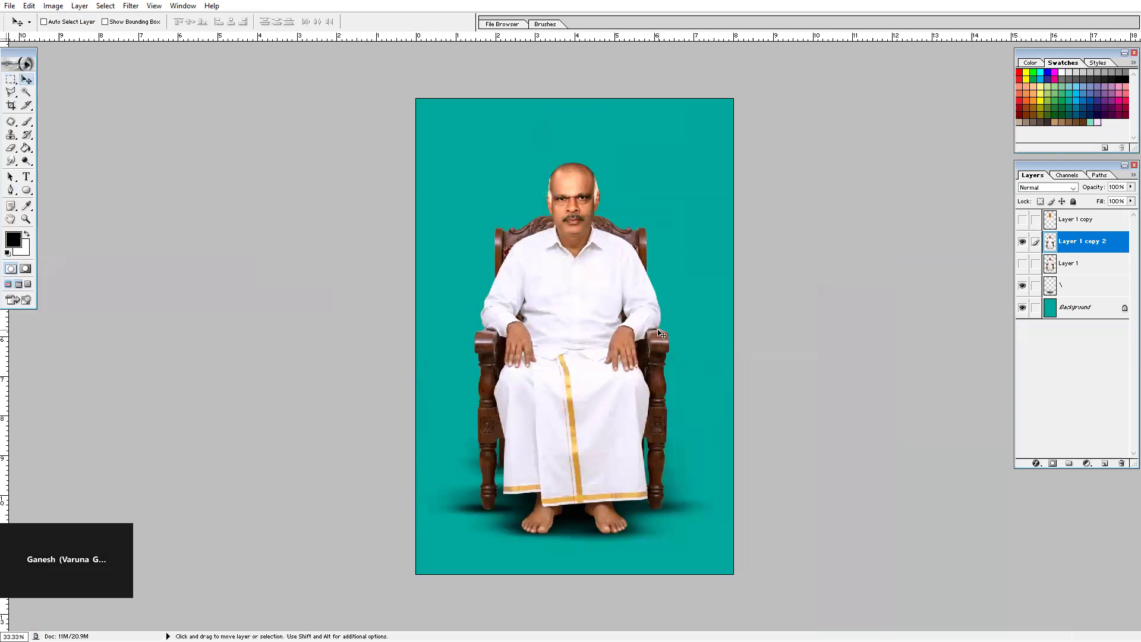
key(m)
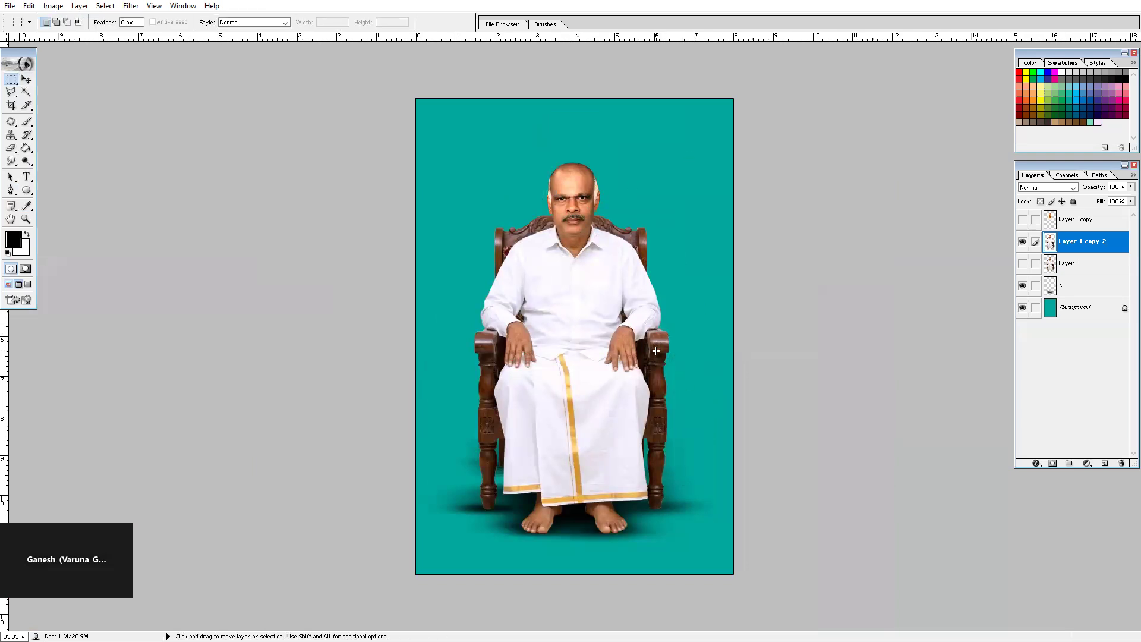
- Switch to Chrome, open google.com and search Google Images for "studio background hd"
key(super+d)
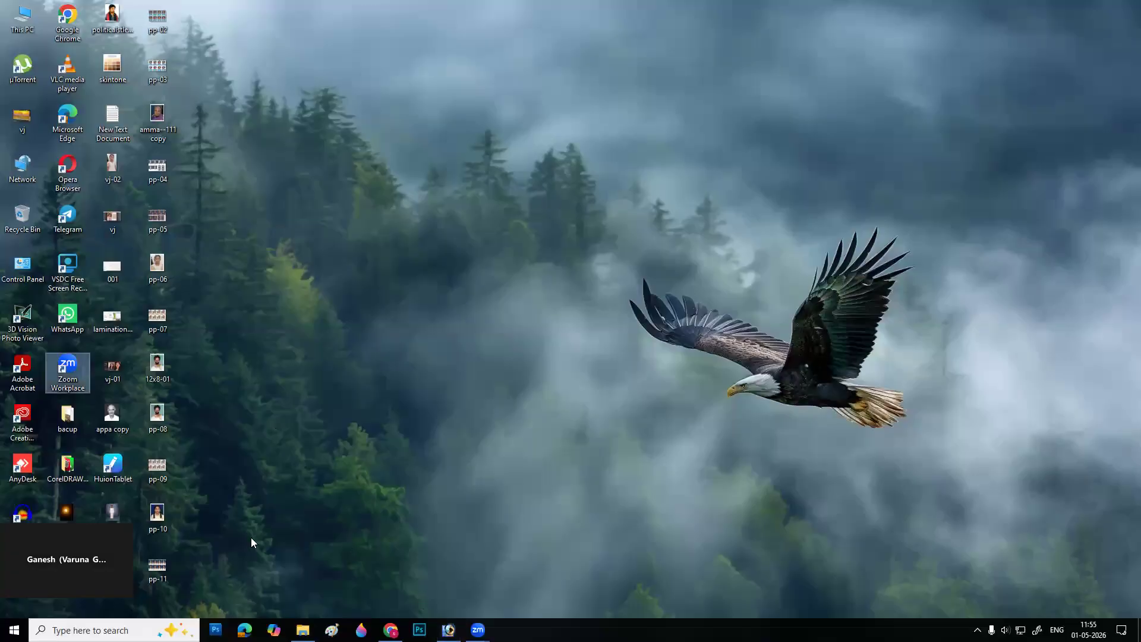
click(390, 630)
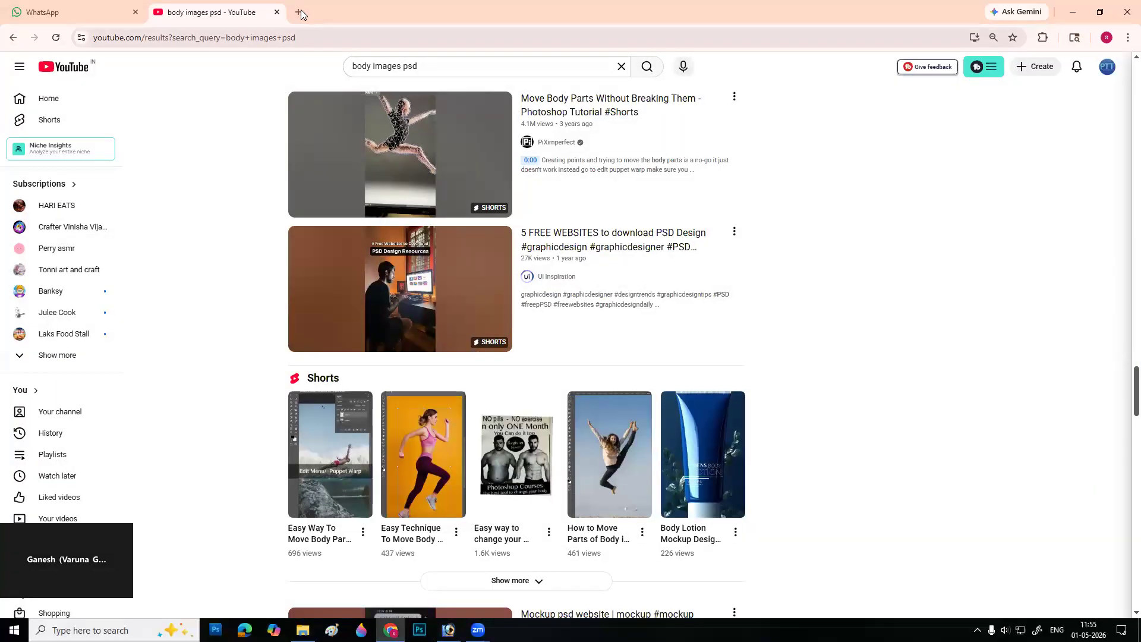
click(281, 38)
key(ctrl+a)
text(goo)
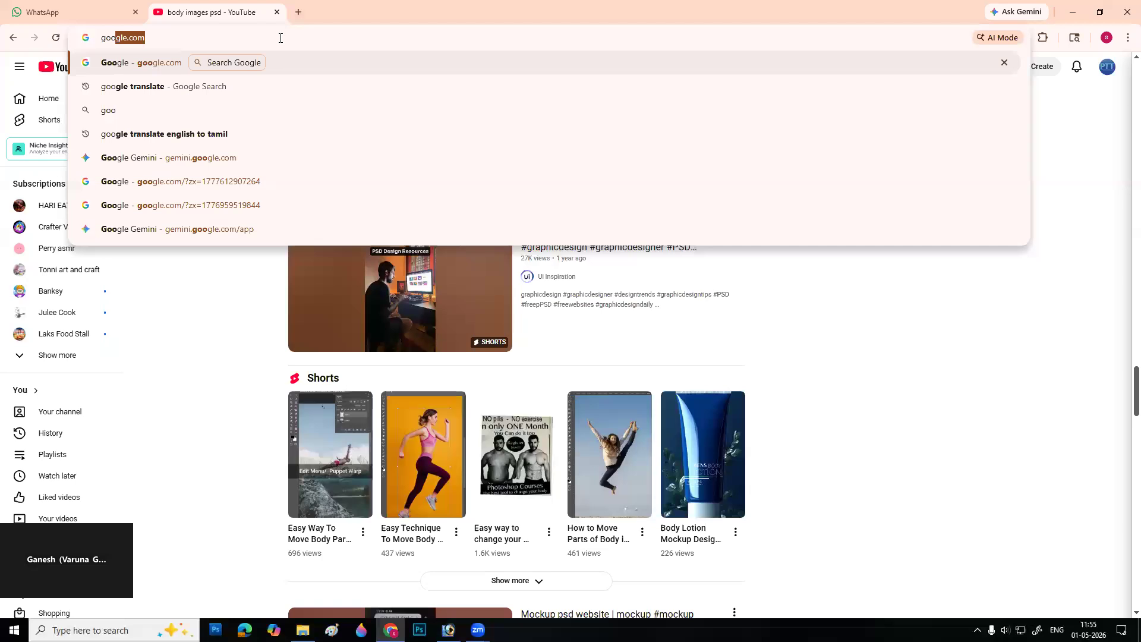
key(Return)
text(studio)
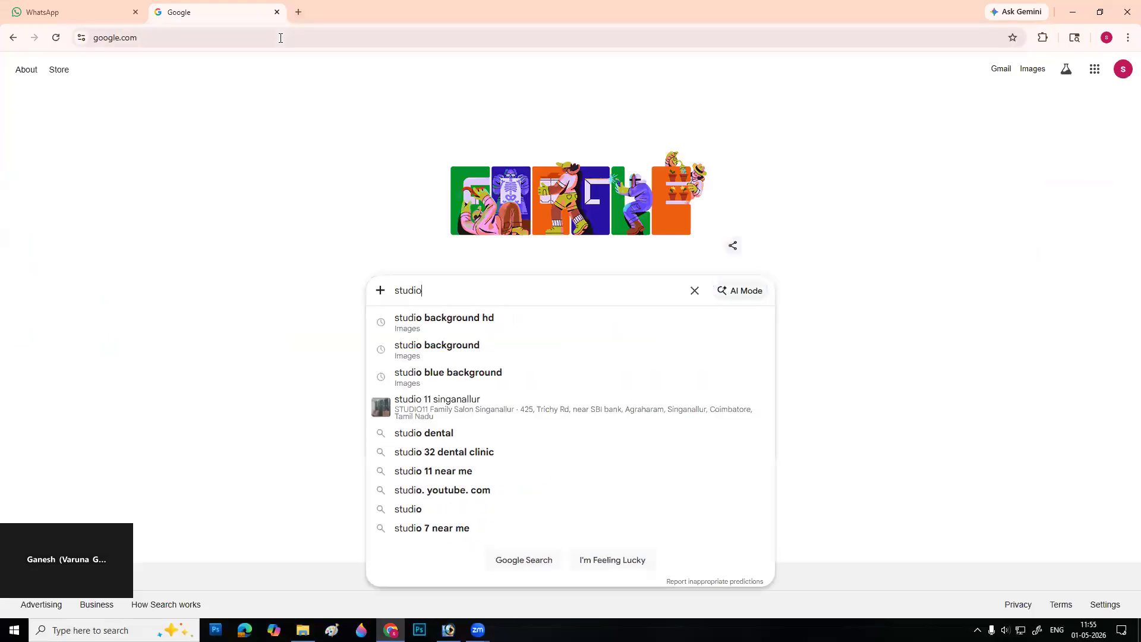
key(Down)
key(Return)
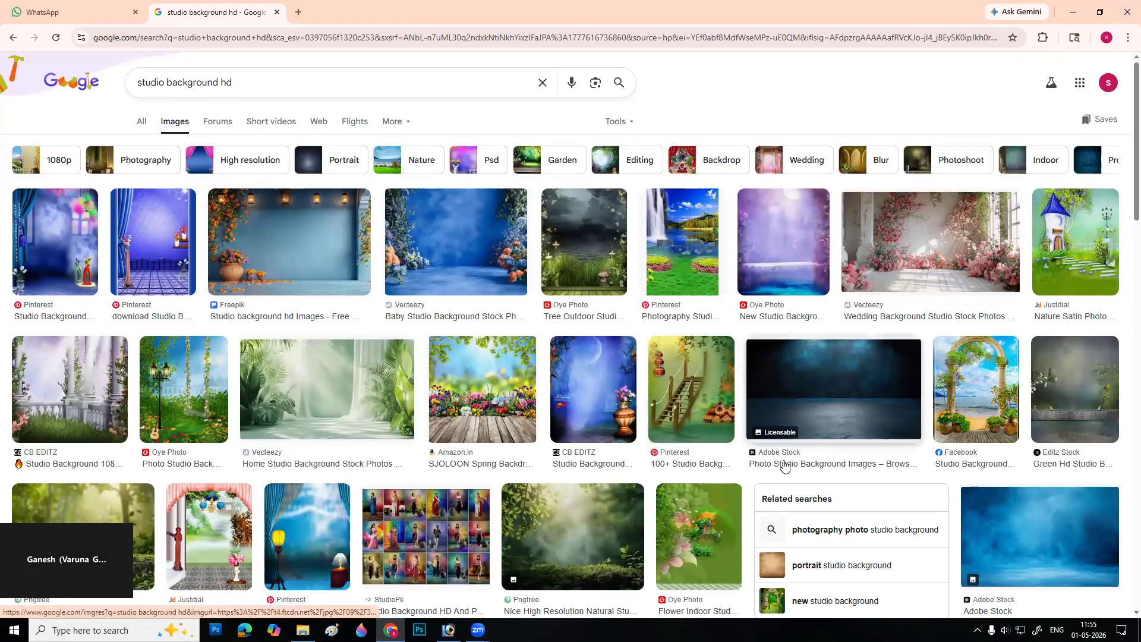
- Browse the studio background results and open the dark green Shutterstock backdrop
scroll(698, 353, down, 5)
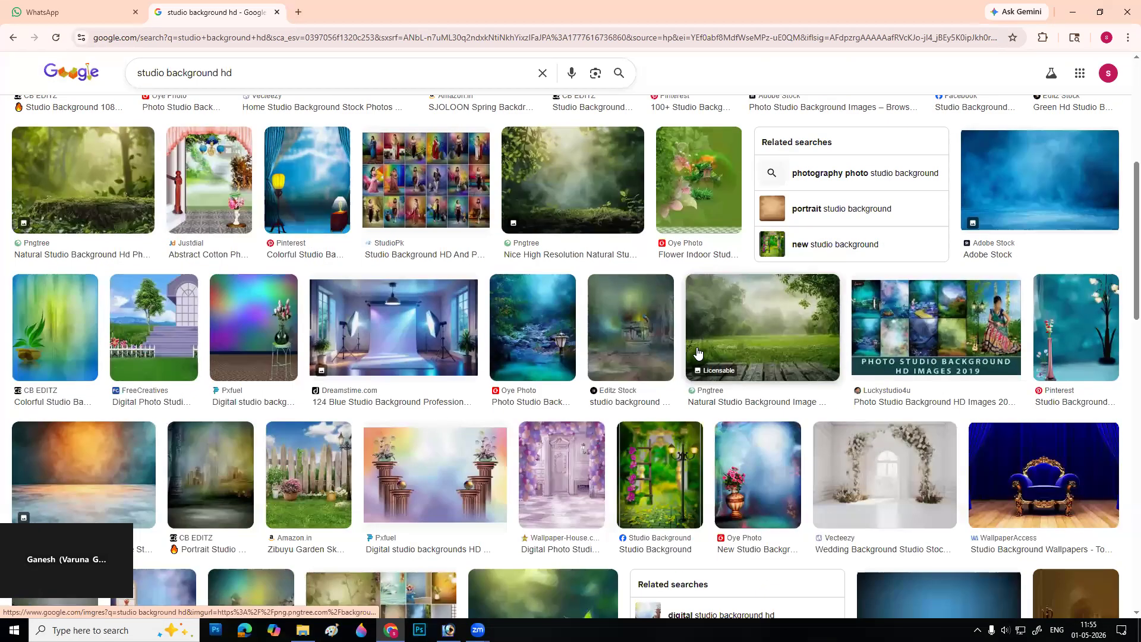
scroll(698, 353, down, 5)
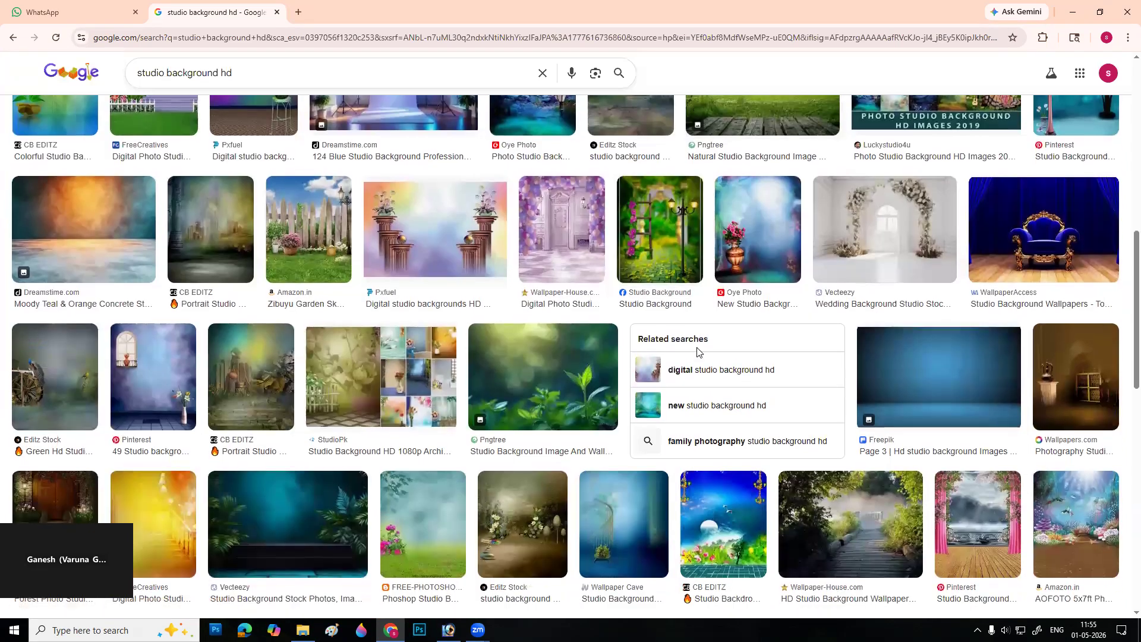
scroll(698, 353, down, 1)
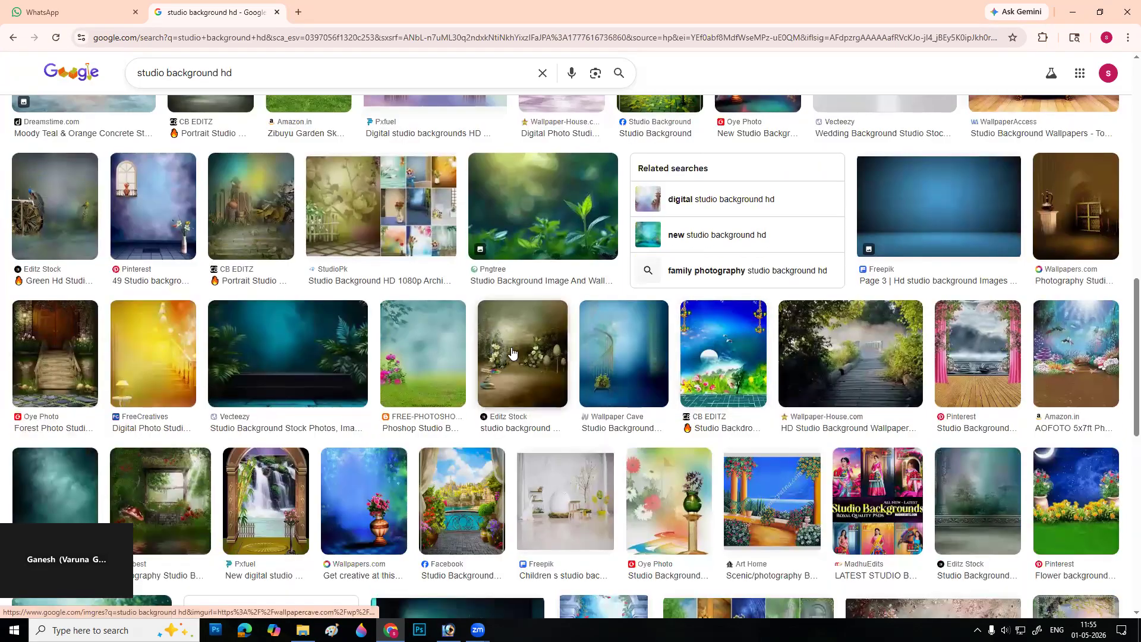
scroll(512, 351, down, 3)
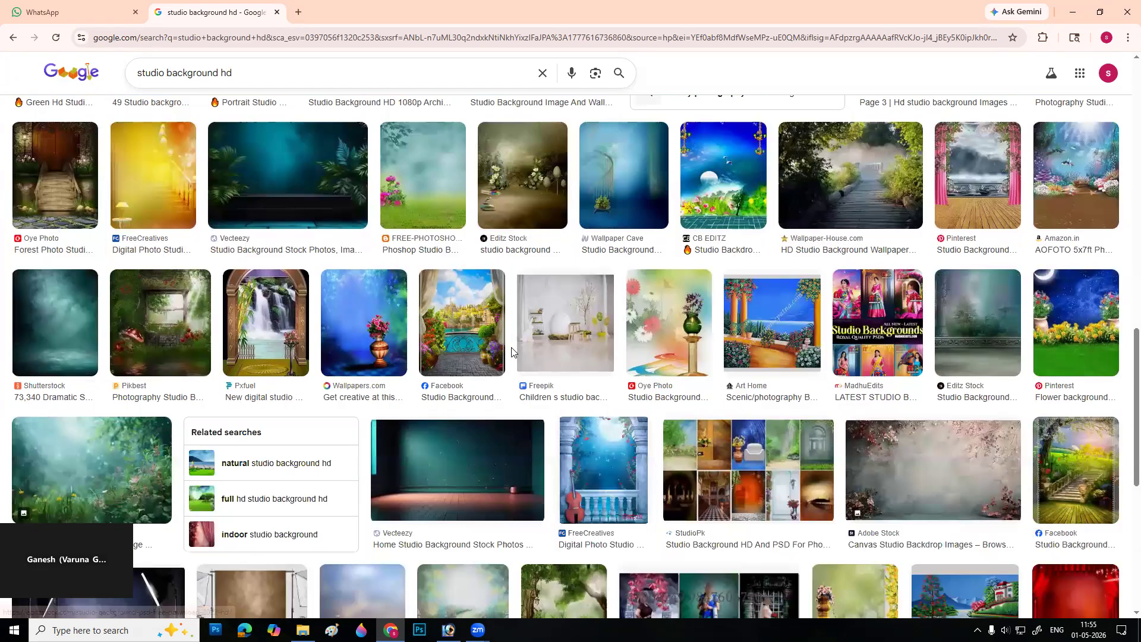
click(91, 346)
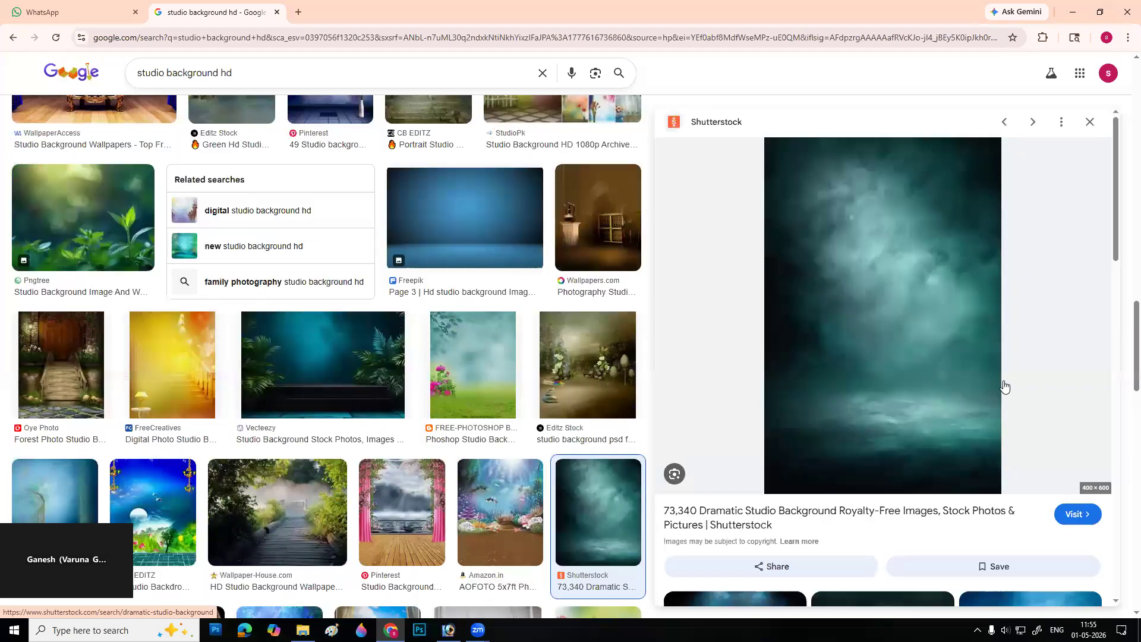
- Find the dark blue mottled Pinterest backdrop among the related images and copy it
scroll(1005, 387, down, 10)
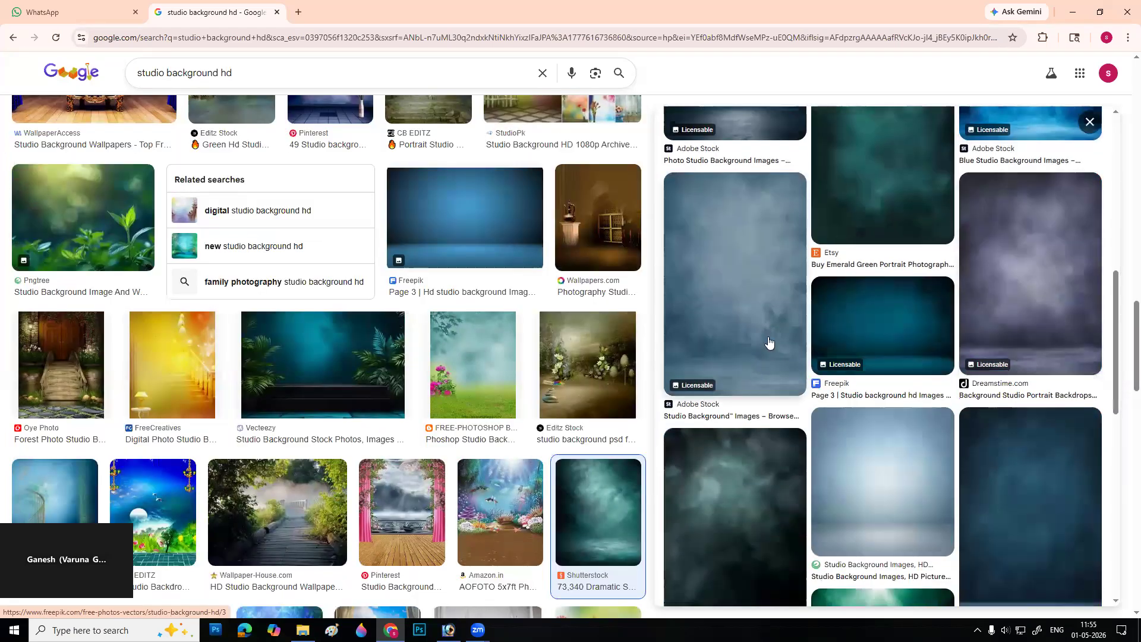
click(769, 343)
scroll(1046, 357, down, 10)
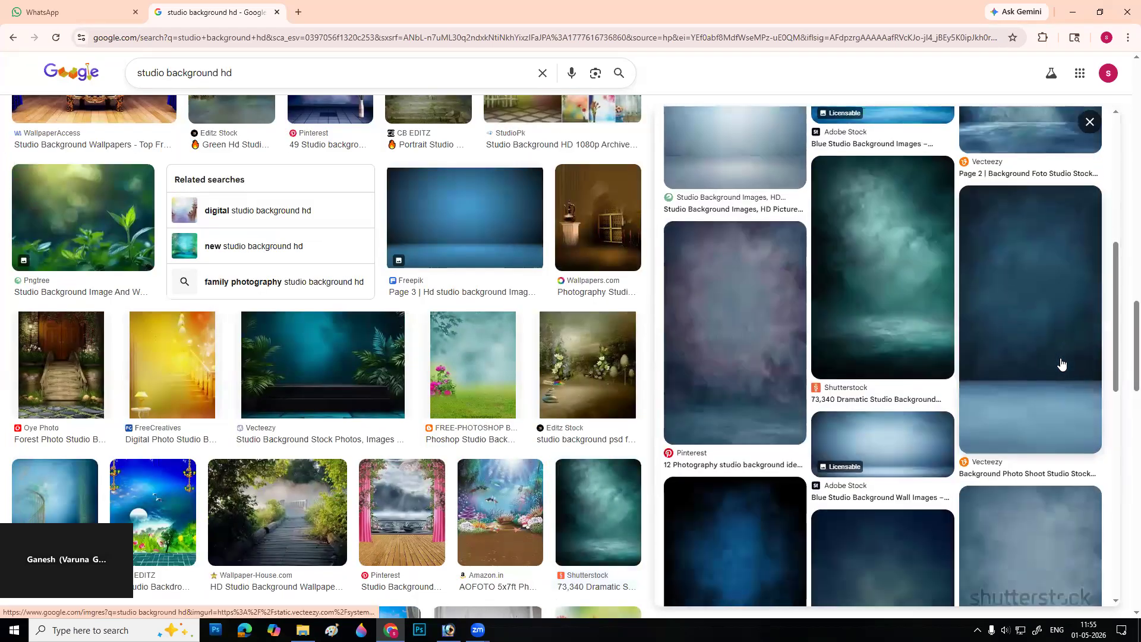
scroll(1058, 351, down, 4)
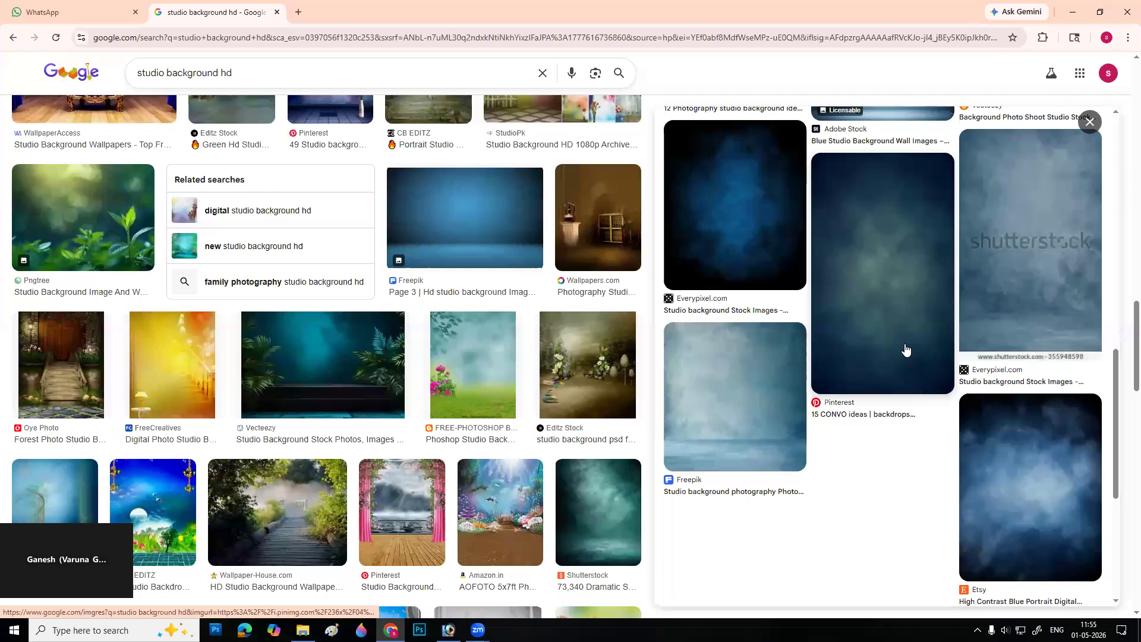
click(904, 349)
right_click(932, 270)
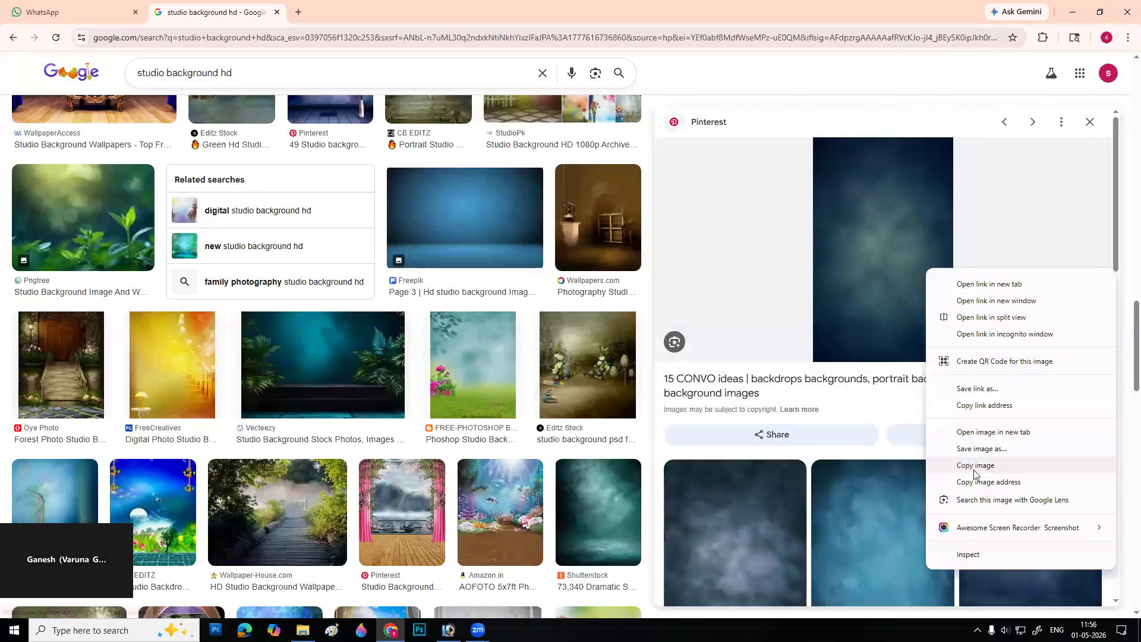
click(985, 470)
scroll(1016, 466, down, 5)
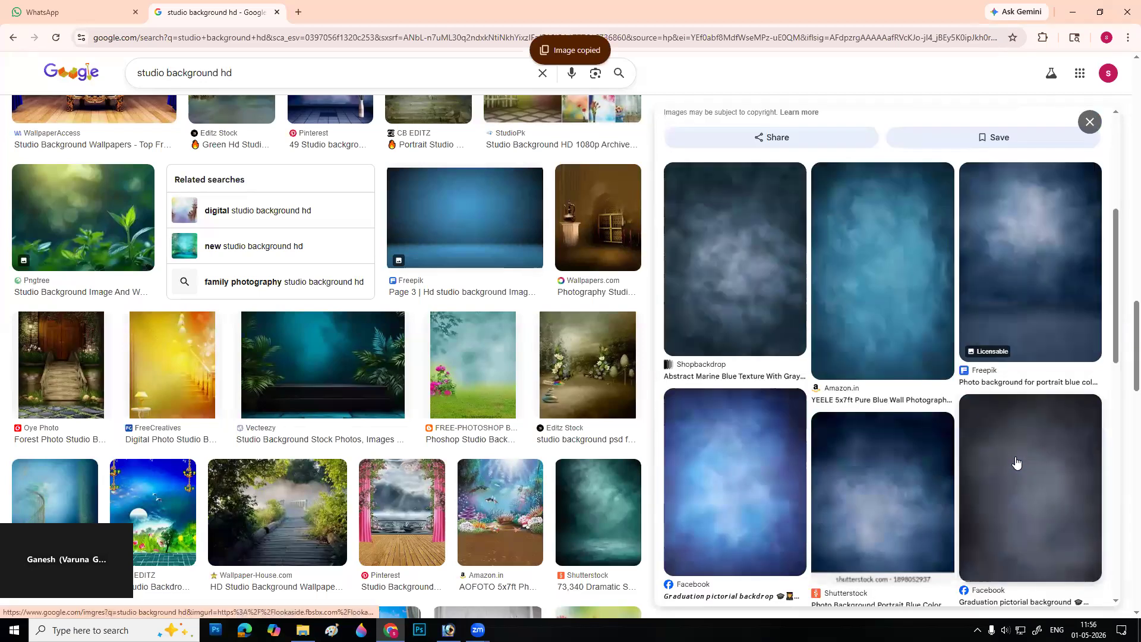
- Switch to Photoshop, paste the blue backdrop, stretch it over the whole canvas, and send it behind the man and shadow layers
key(alt+Tab)
key(ctrl+v)
key(ctrl+t)
drag(604, 309, 818, 311)
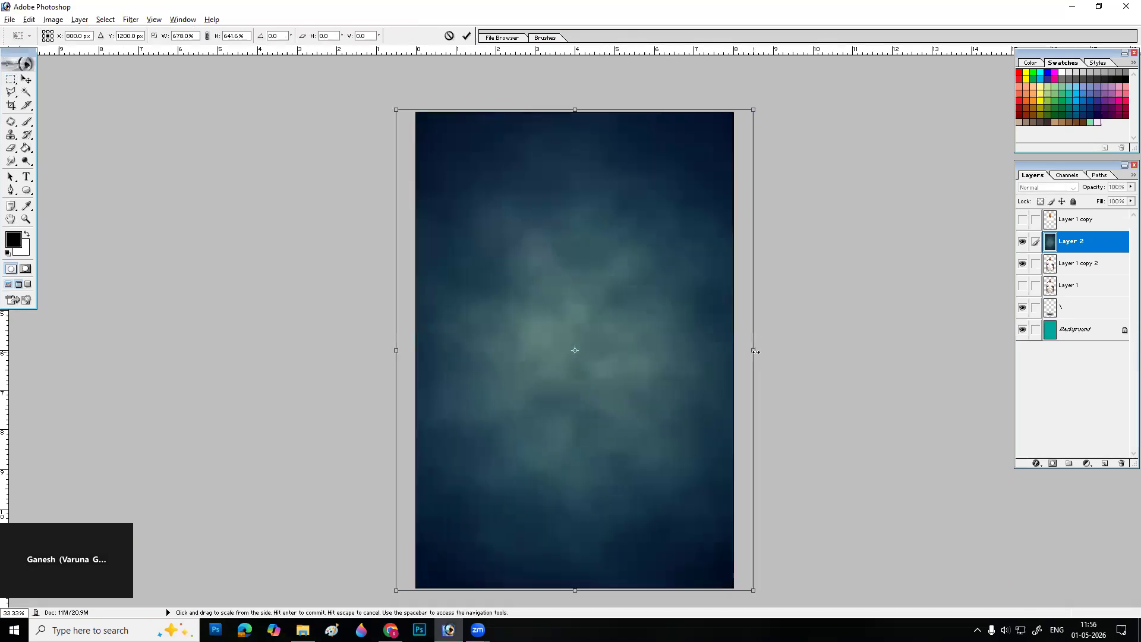
key(Return)
key(ctrl+shift+bracketleft)
key(v)
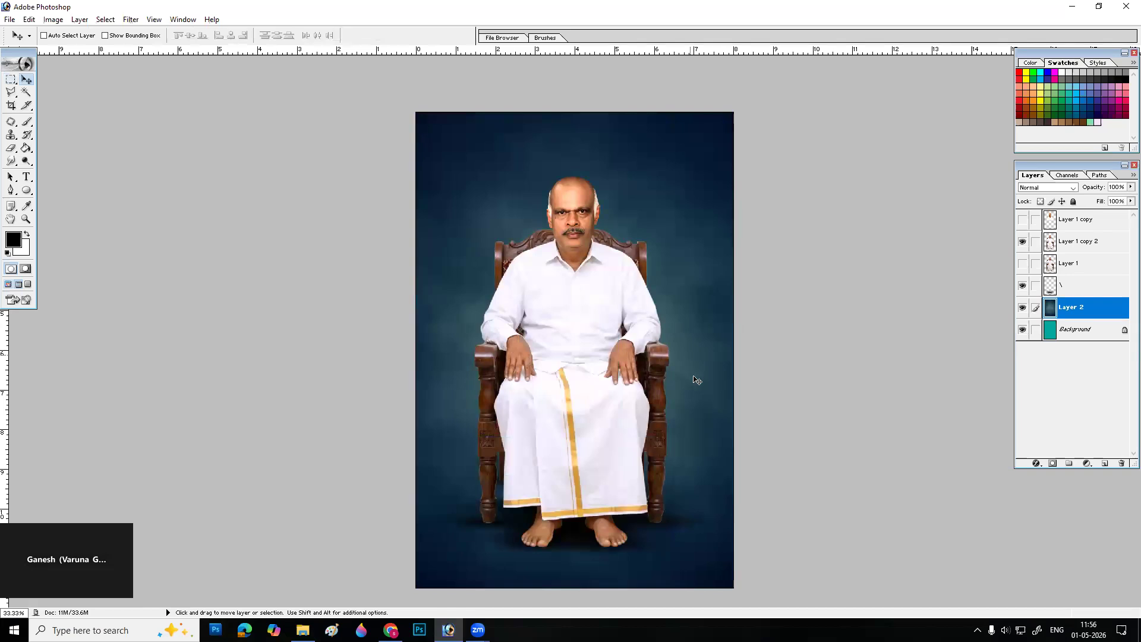
key(shift+Up)
- Brighten the backdrop on Layer 2 with Curves, raising input 91 to output 159
key(ctrl+m)
drag(787, 263, 786, 235)
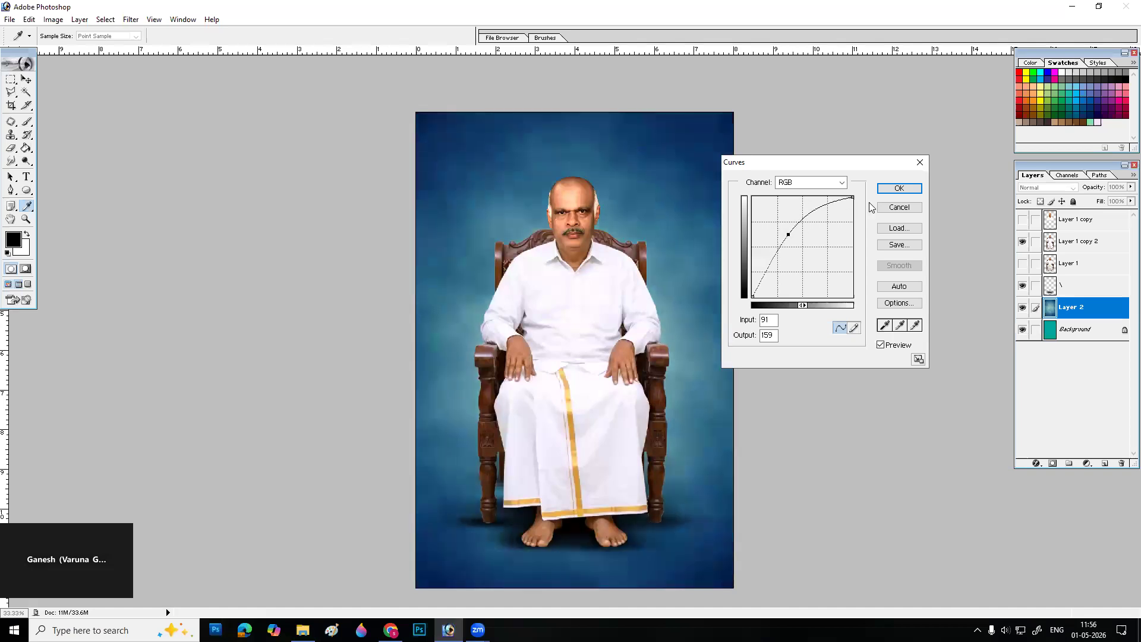
click(899, 188)
- Soften the backdrop on Layer 2 with a Gaussian Blur
click(130, 19)
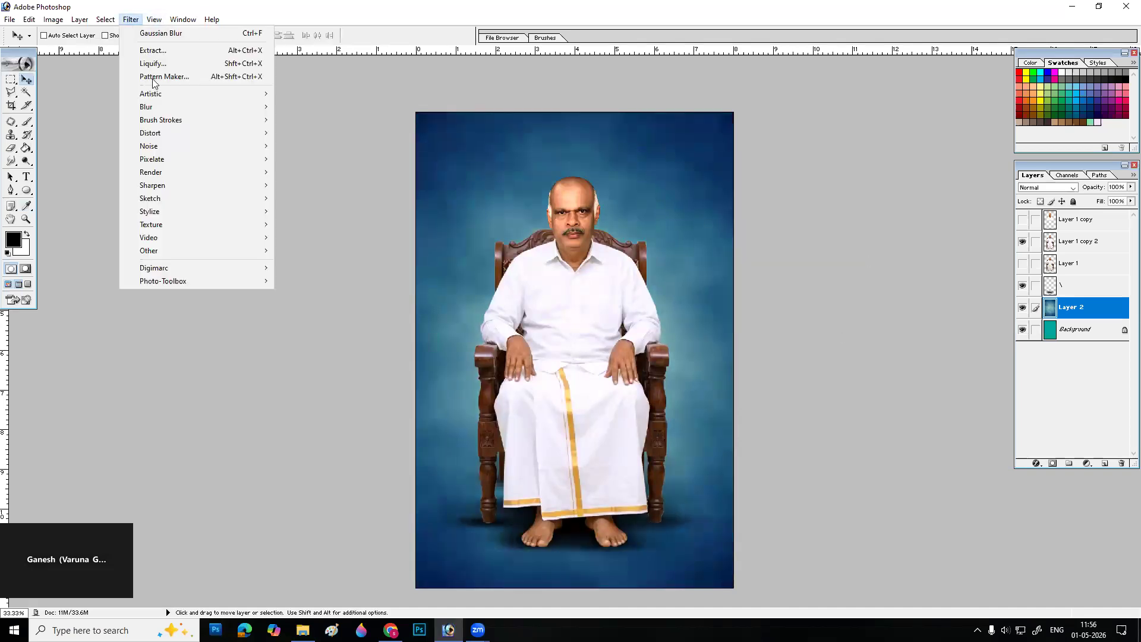
mouse_move(164, 106)
click(328, 134)
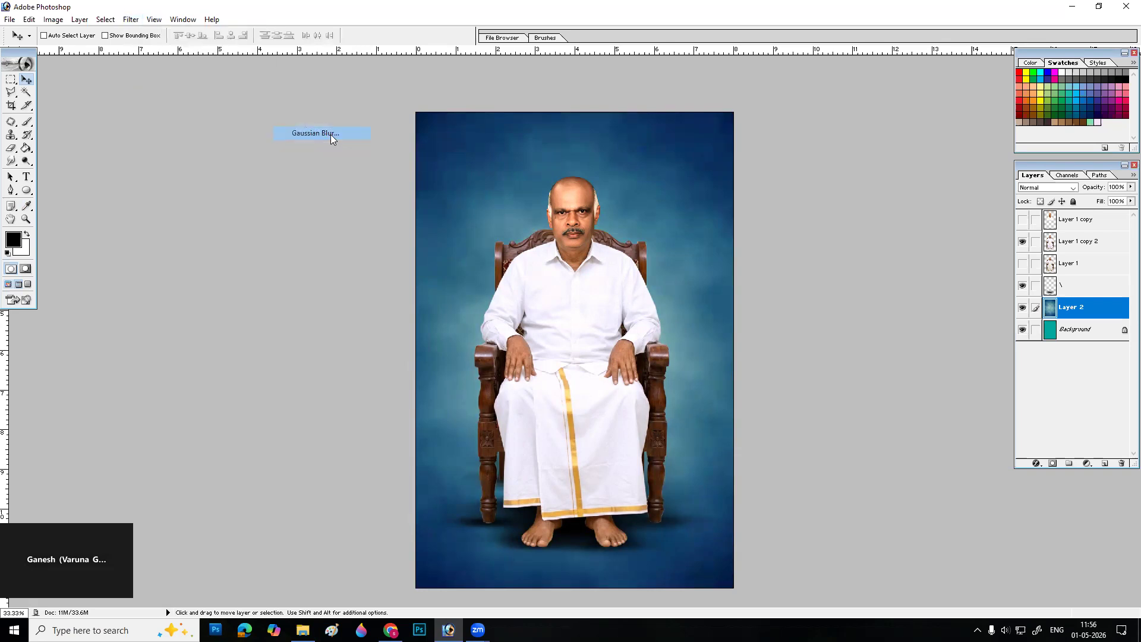
drag(766, 367, 767, 369)
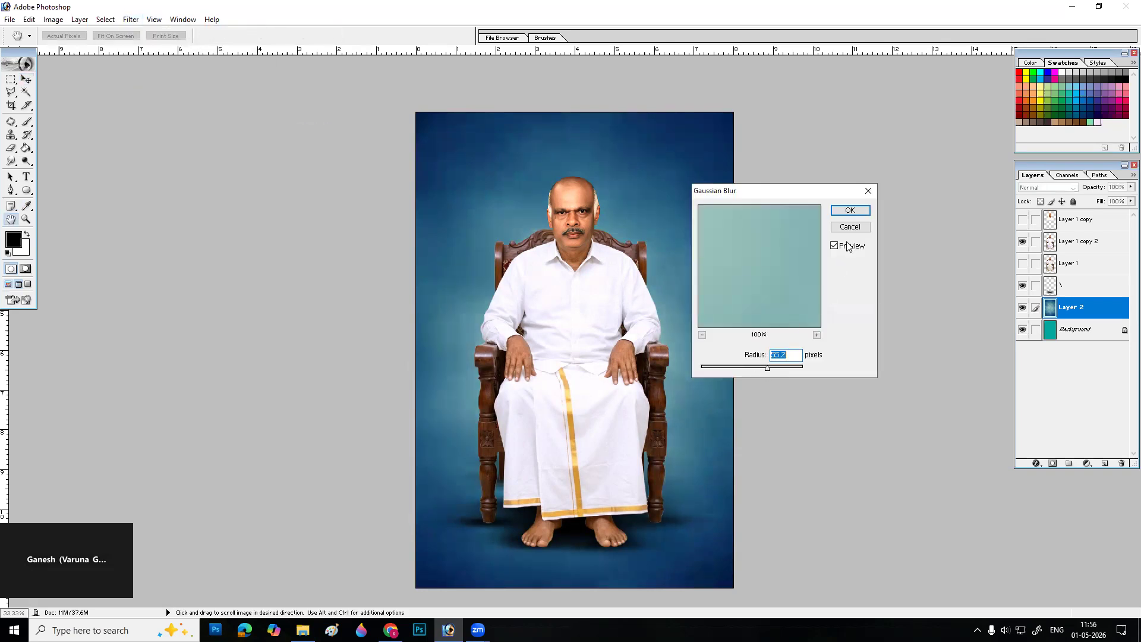
click(850, 211)
- Lighten the blurred backdrop with a Levels adjustment
key(ctrl+l)
drag(862, 319, 800, 324)
click(972, 234)
- Colorize the backdrop brown with Hue/Saturation, using hue 36 and saturation 22
key(ctrl+u)
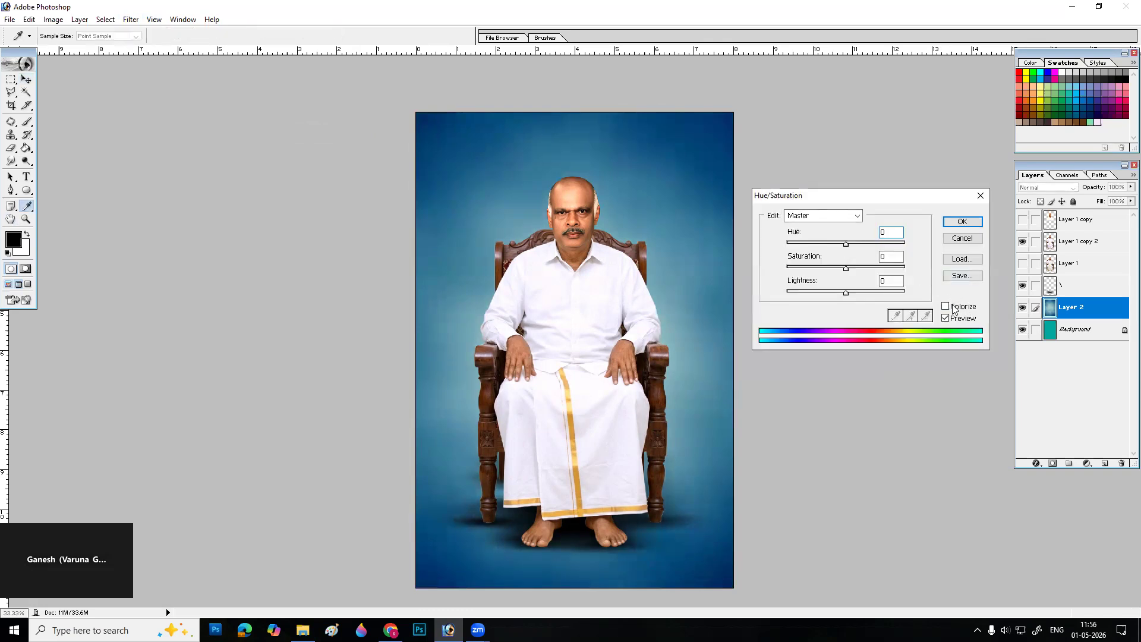
click(946, 306)
drag(816, 268, 798, 246)
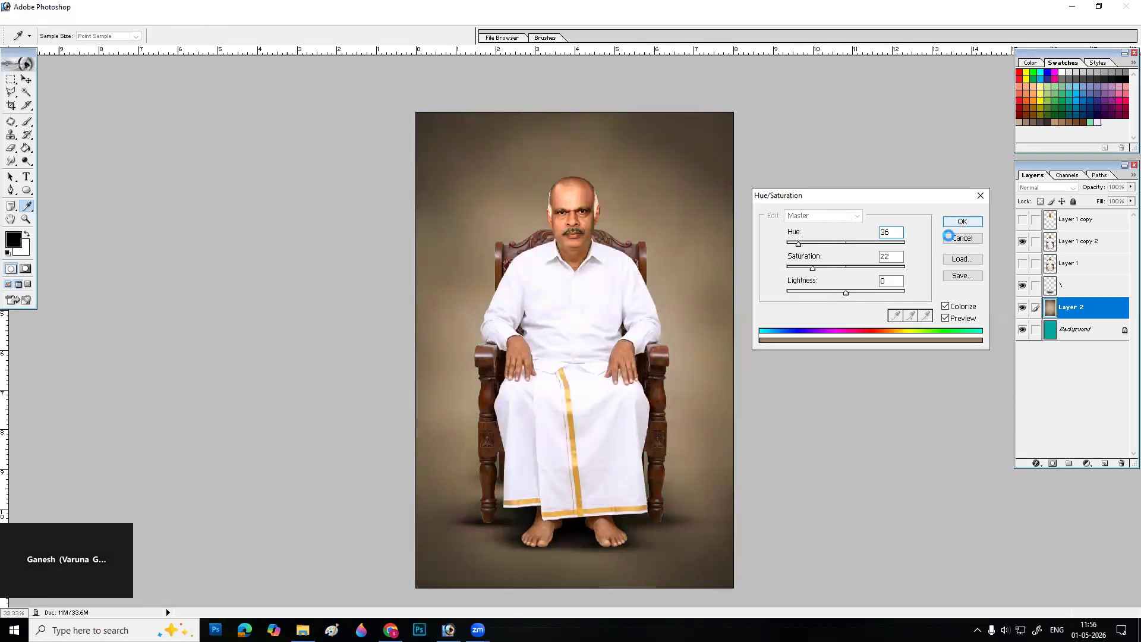
click(963, 221)
key(v)
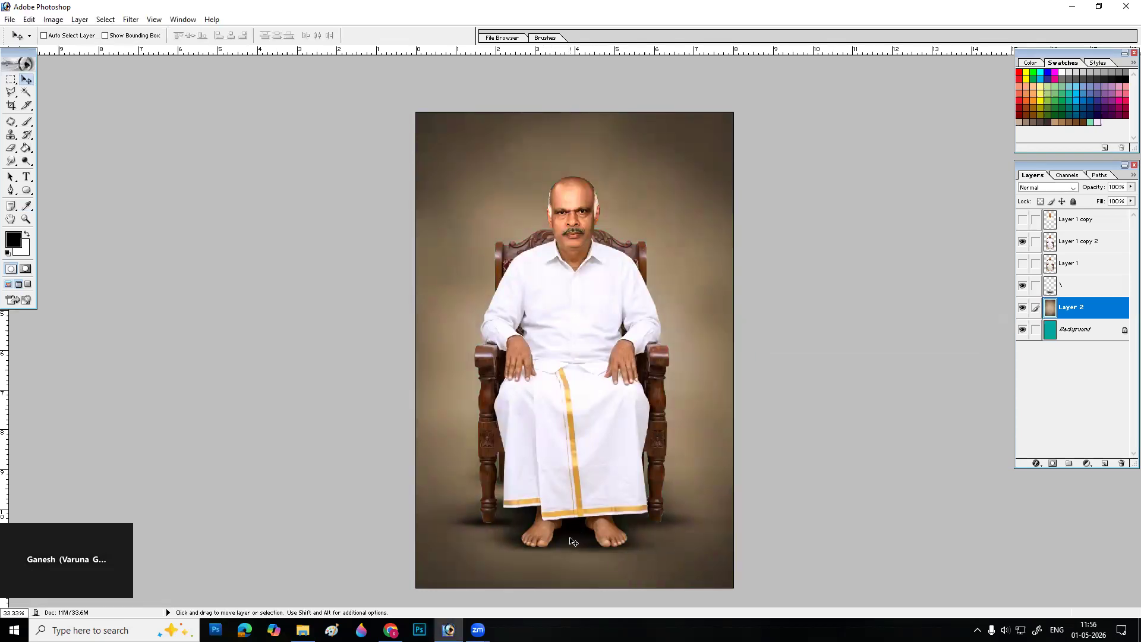
- Switch to Chrome and search Google Images for "floor background hd"
click(391, 629)
drag(173, 73, 0, 93)
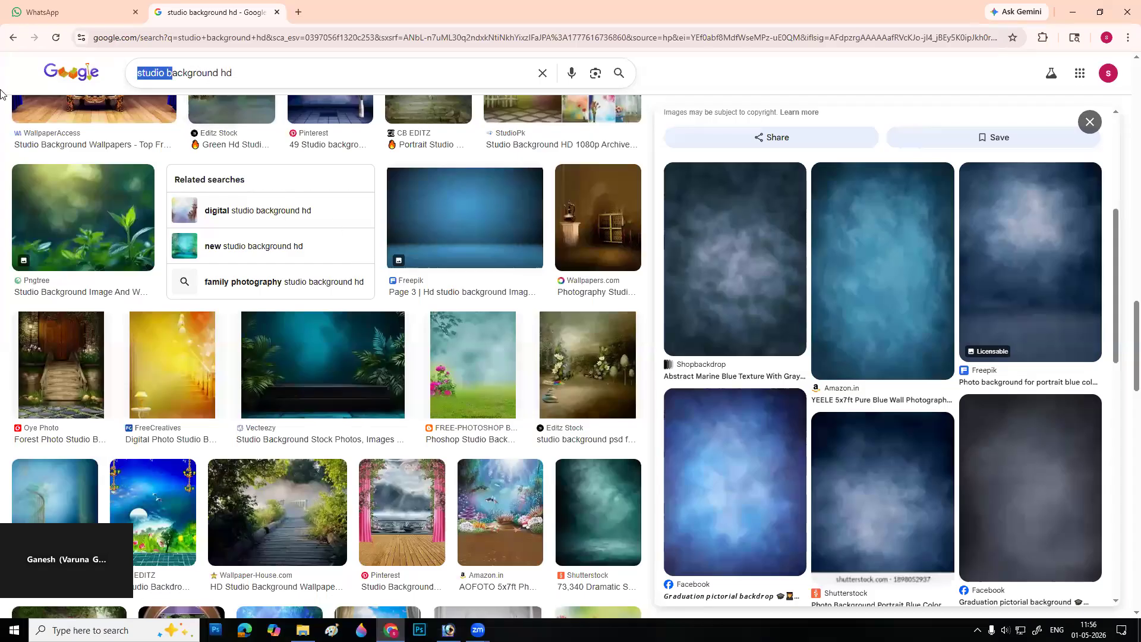
text(floor )
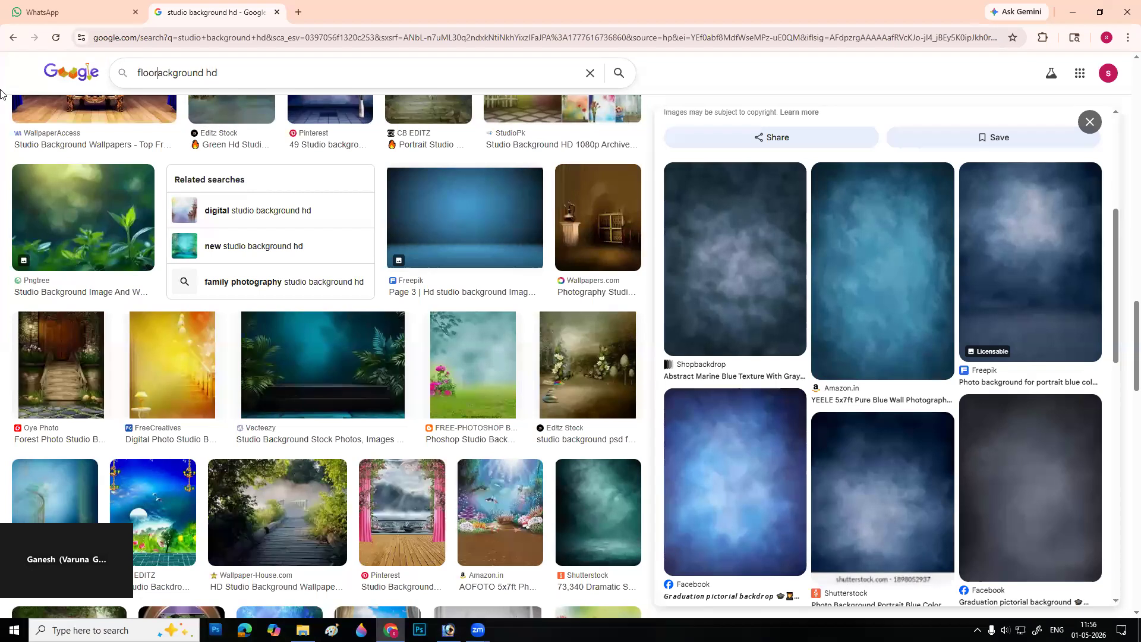
text(b)
key(Return)
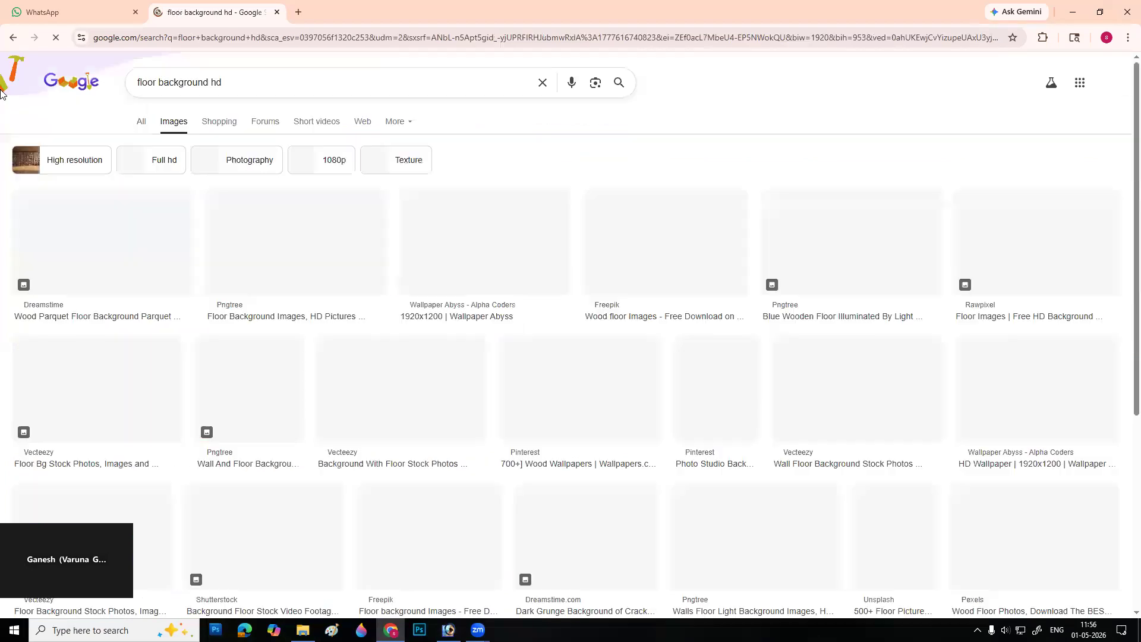
- Open the Dreamstime wood parquet floor result and copy its image
click(157, 263)
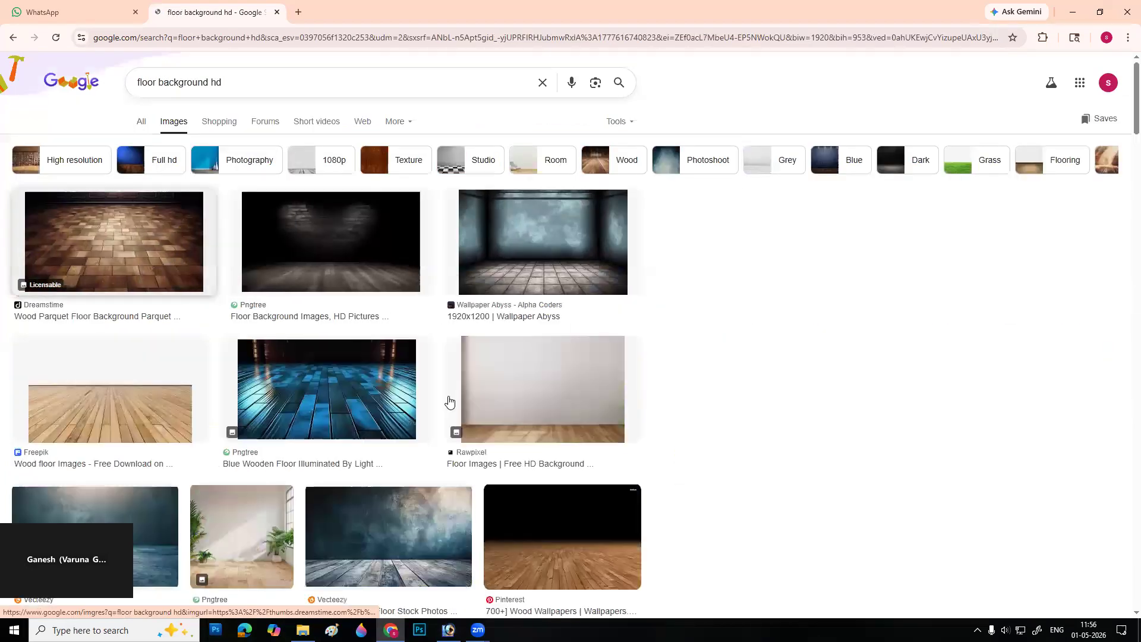
right_click(947, 331)
click(995, 227)
- Find the dark herringbone parquet floor among the related images and copy it
scroll(1040, 428, down, 5)
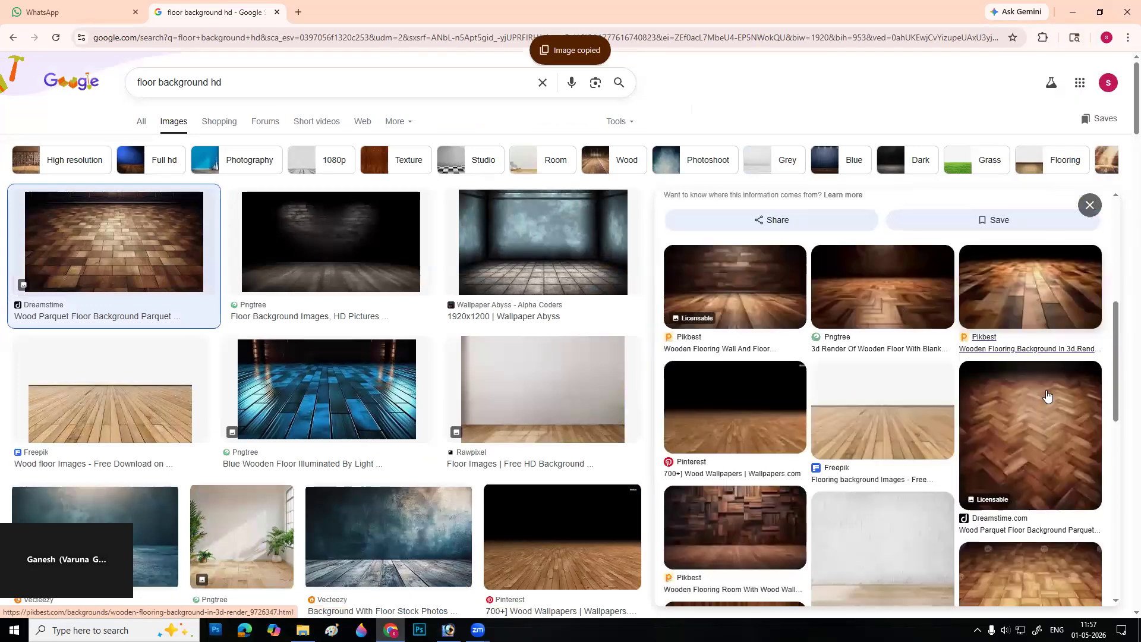
scroll(1035, 479, down, 3)
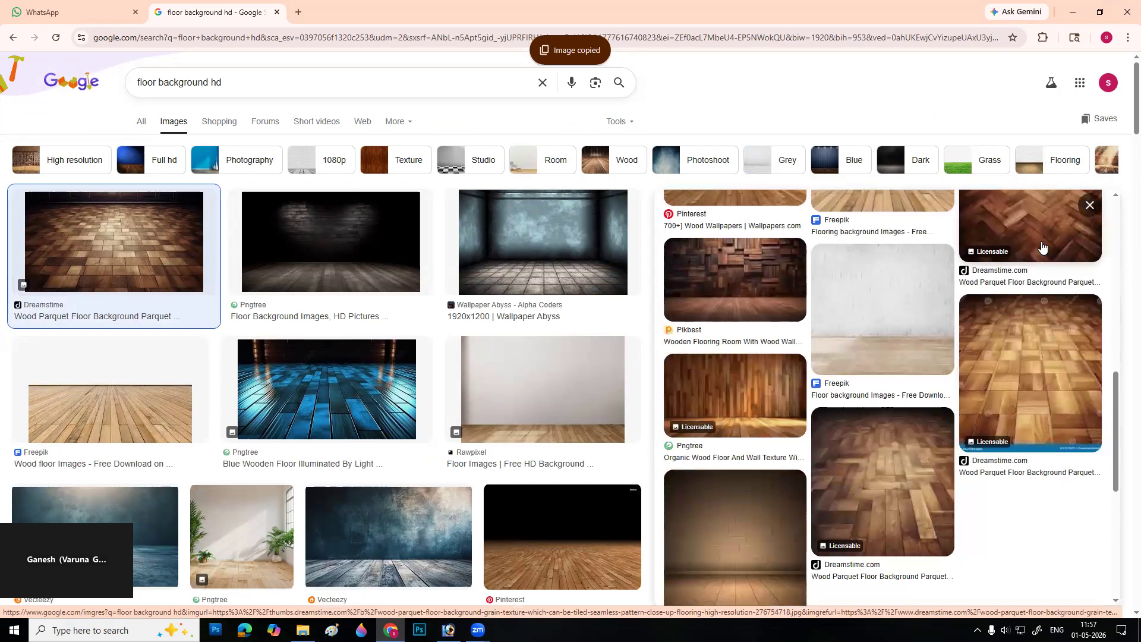
click(1032, 386)
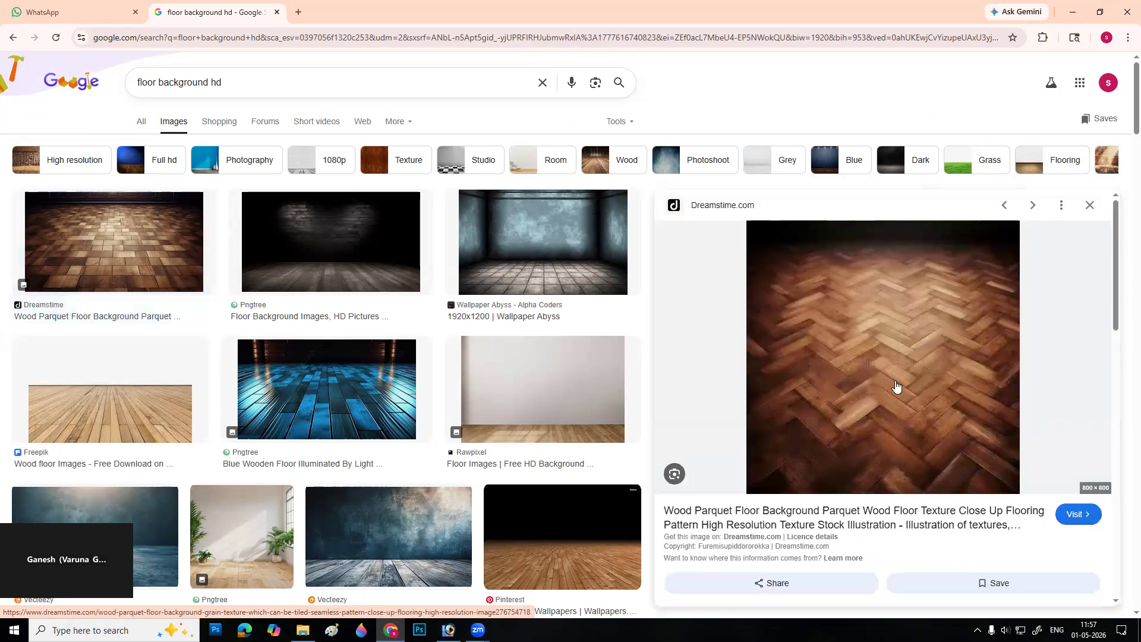
right_click(920, 314)
key(Return)
scroll(581, 408, down, 5)
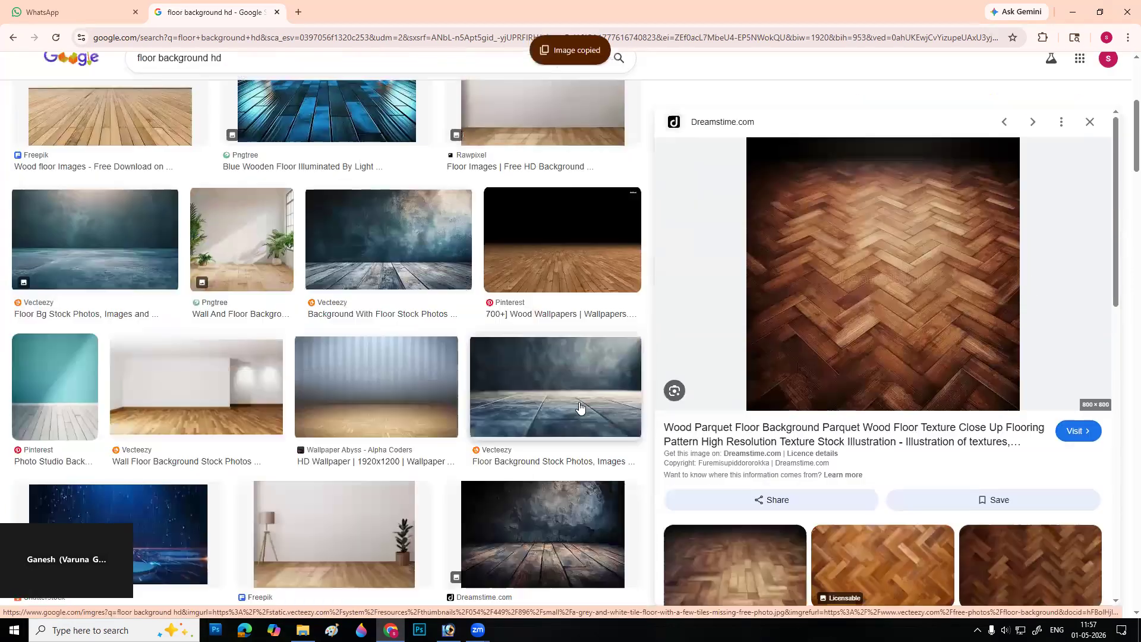
- Switch to Photoshop, paste the herringbone floor, and scale it to the canvas width, flattened into the area below the man's knees
key(alt+Tab)
key(ctrl+v)
key(ctrl+t)
drag(711, 270, 809, 270)
key(ctrl+z)
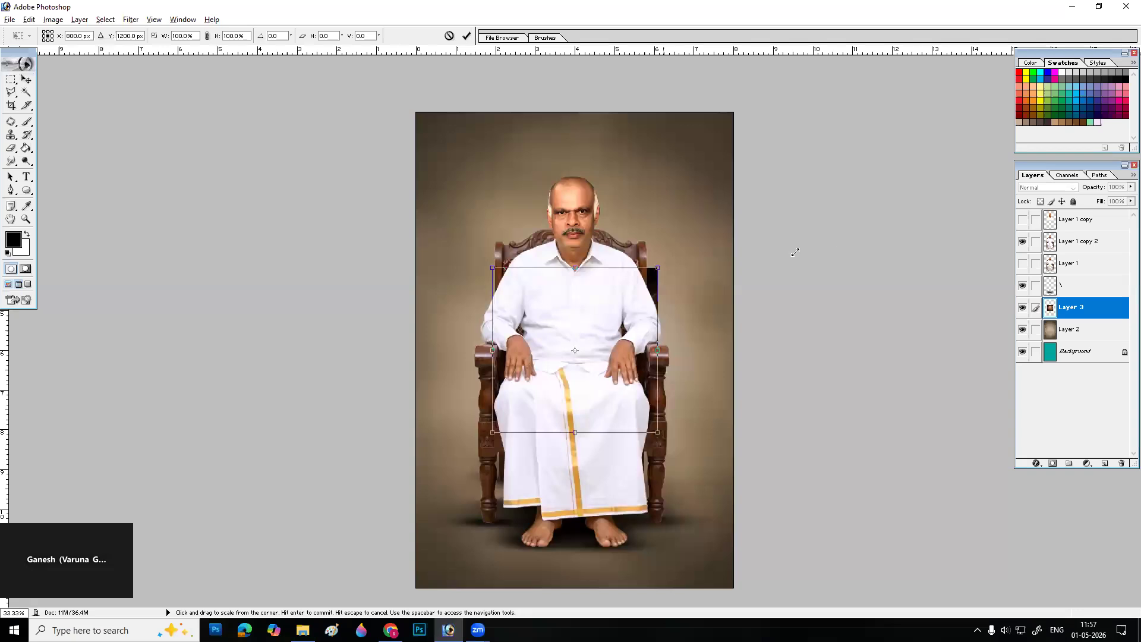
drag(654, 270, 753, 172)
drag(707, 269, 707, 487)
key(Return)
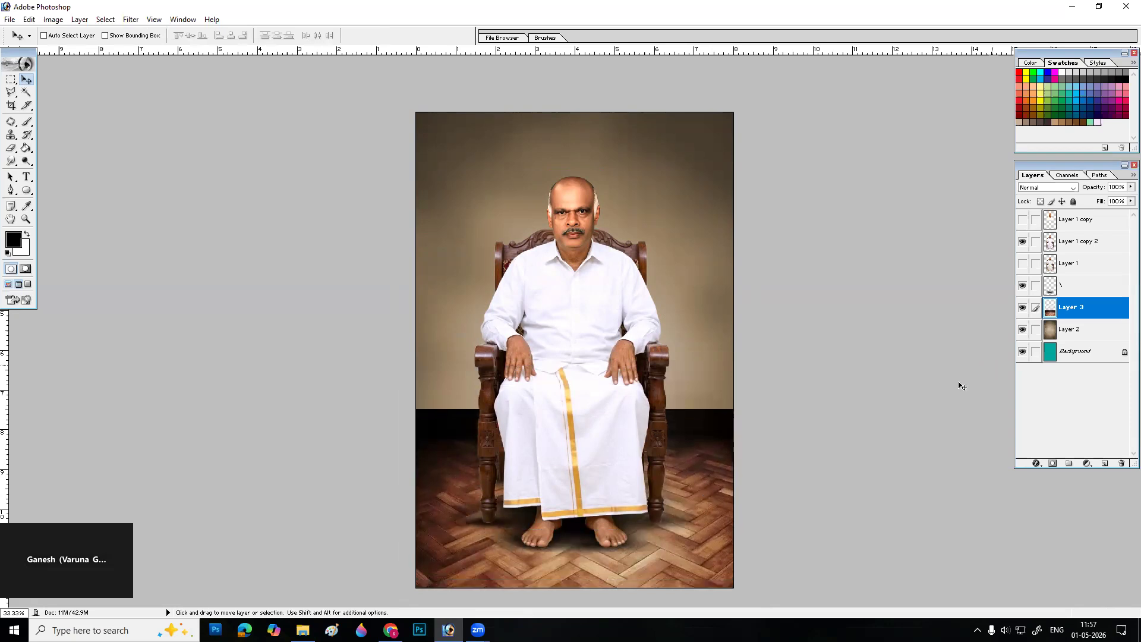
- Lower the opacity of the wooden floor on Layer 3 to 72%
click(1130, 187)
drag(1132, 199, 1113, 199)
click(716, 456)
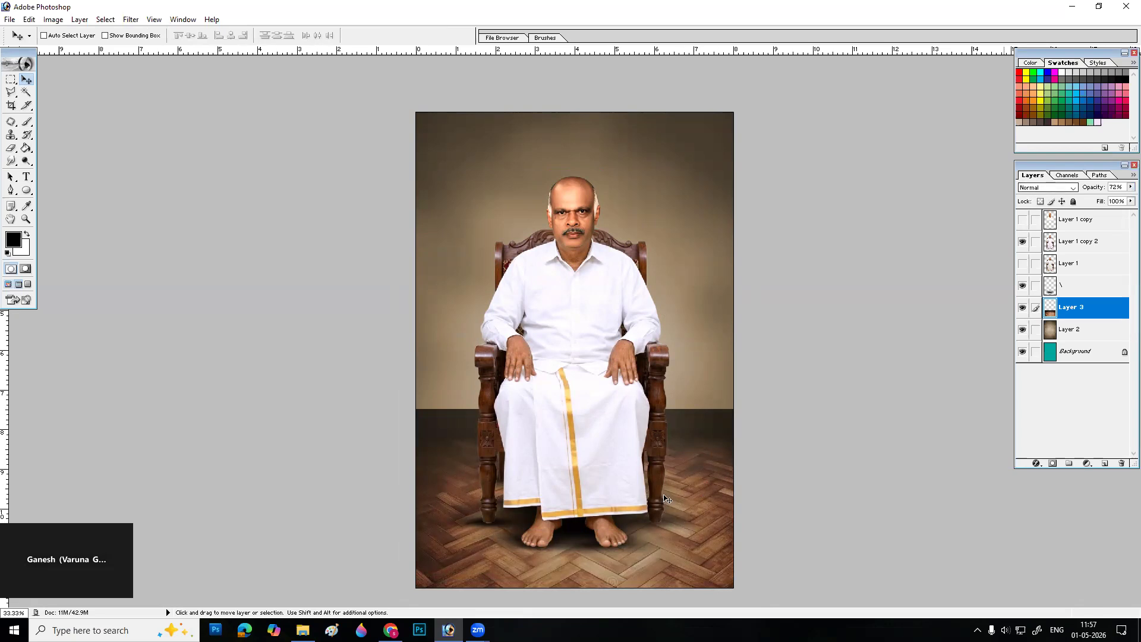
- Try different blend modes on the wooden floor on Layer 3 and settle on Soft Light
key(shift)
shift+click(689, 519)
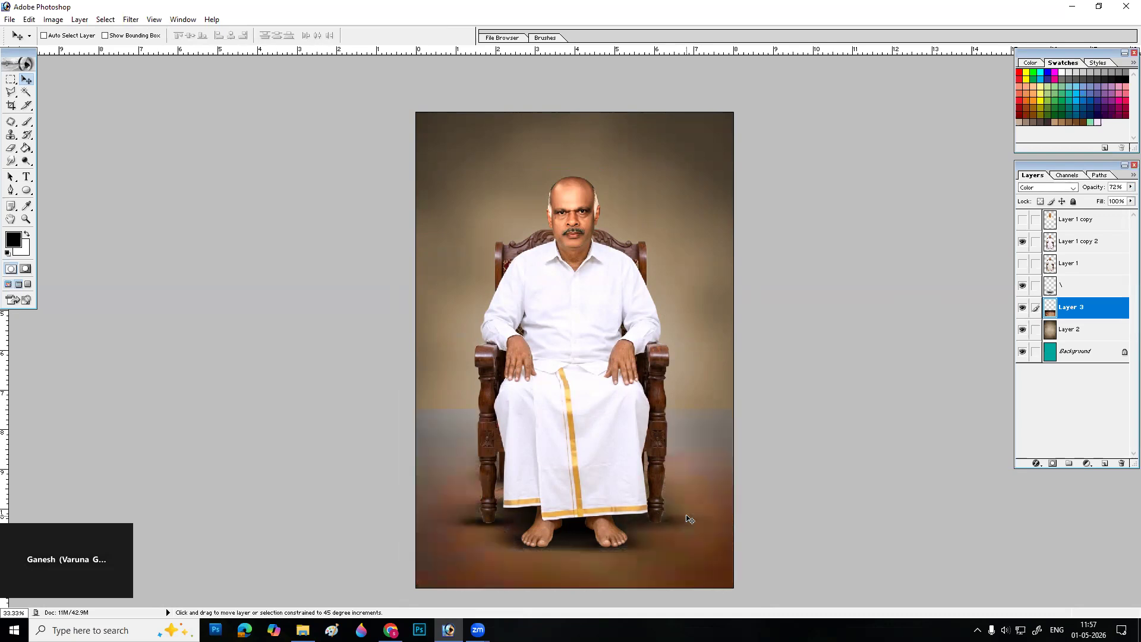
key(shift+plus)
key(shift+plus)
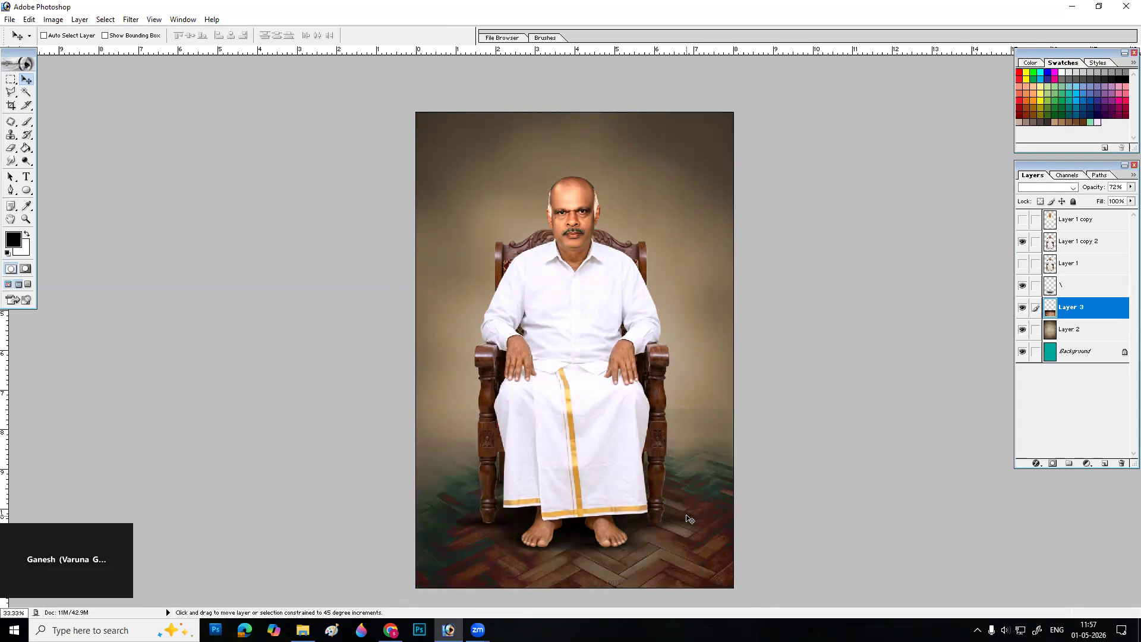
key(shift+plus)
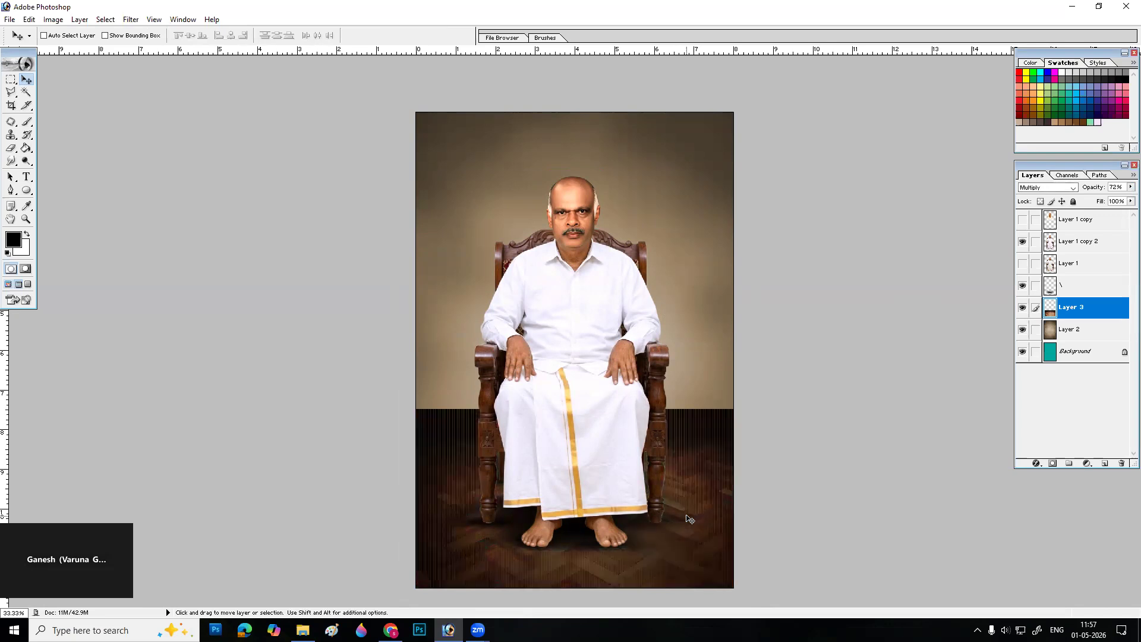
key(shift+plus)
key(shift+plus)
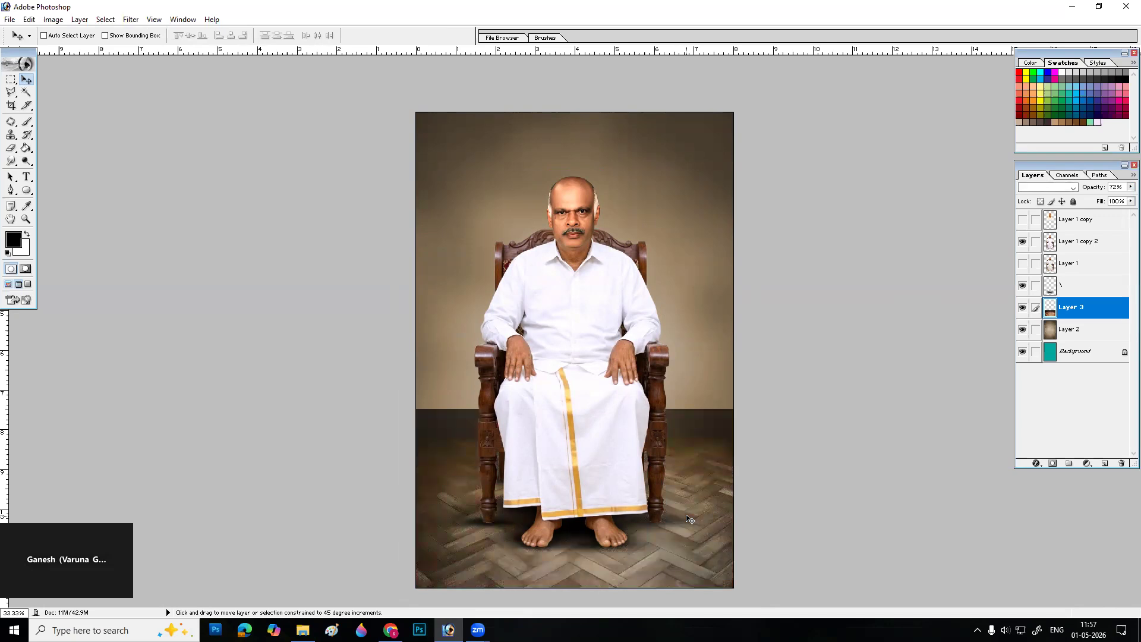
key(shift+plus)
key(shift+plus)
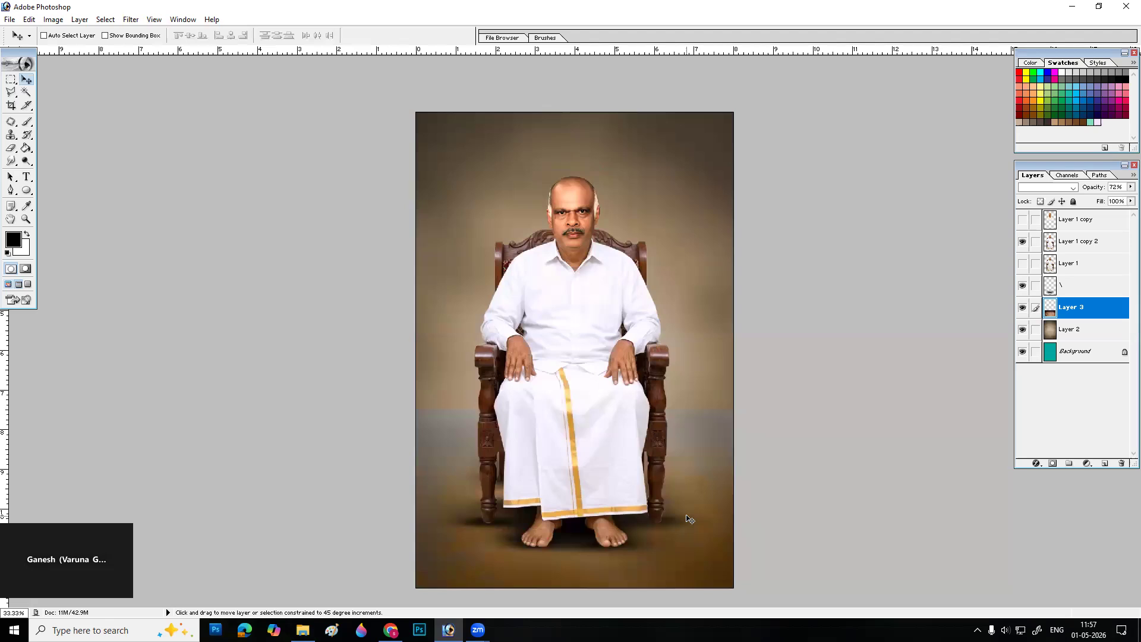
key(shift+plus)
key(shift+plus)
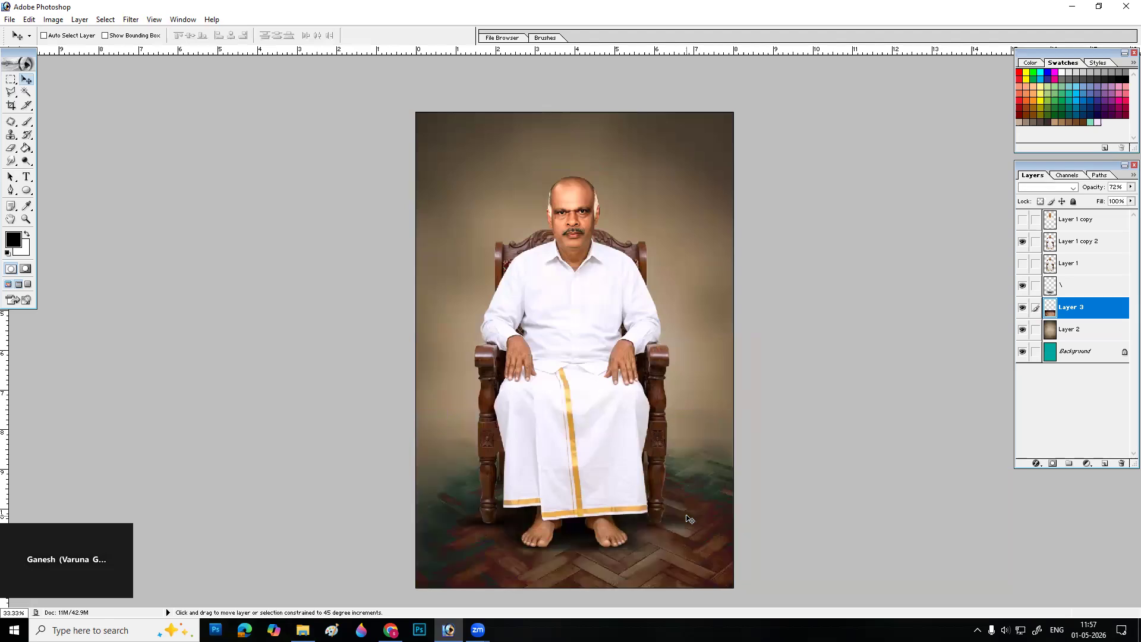
key(shift+plus)
key(shift+plus)
key(shift+plus)
key(shift+plus)
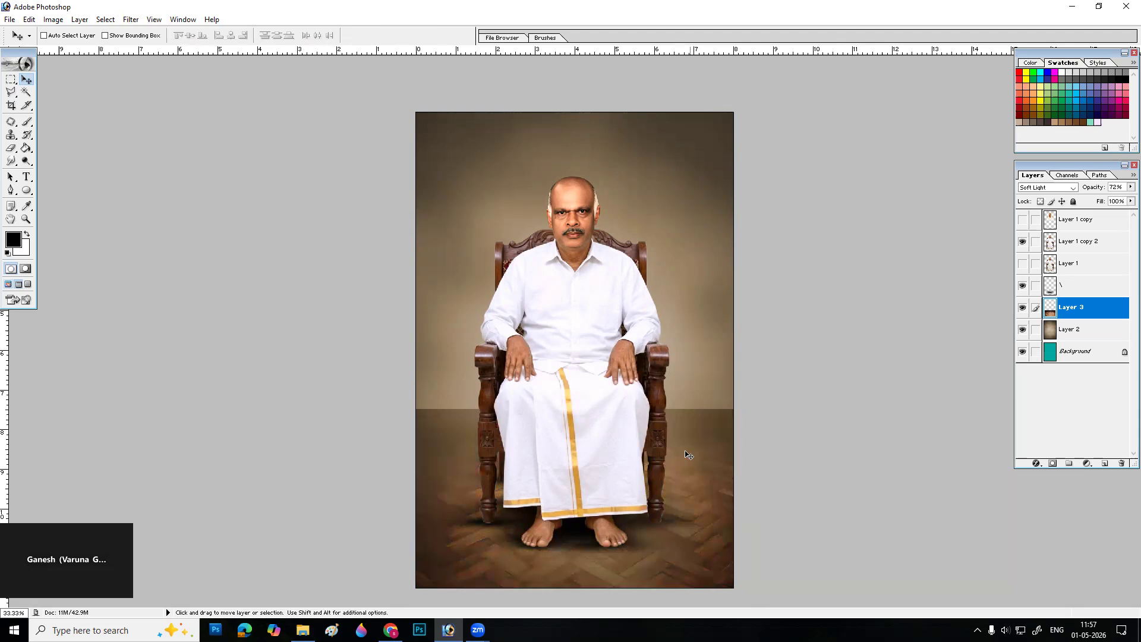
- Select a thin strip across the canvas along the wall-floor line and adjust the floor layer inside it with Curves
key(m)
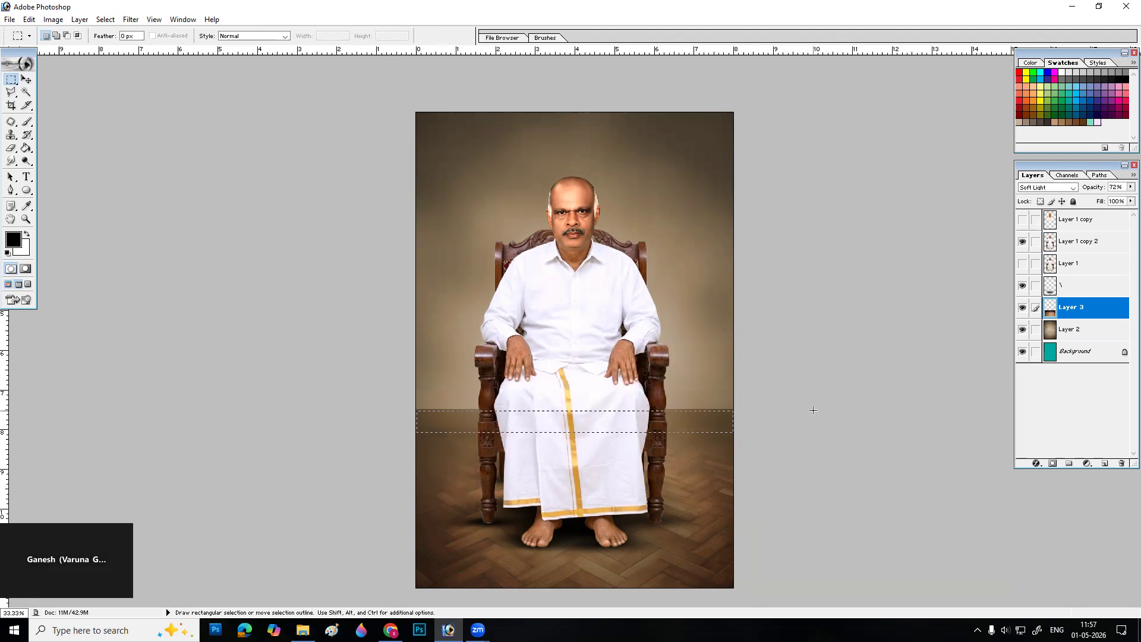
key(ctrl+d)
key(ctrl+shift+d)
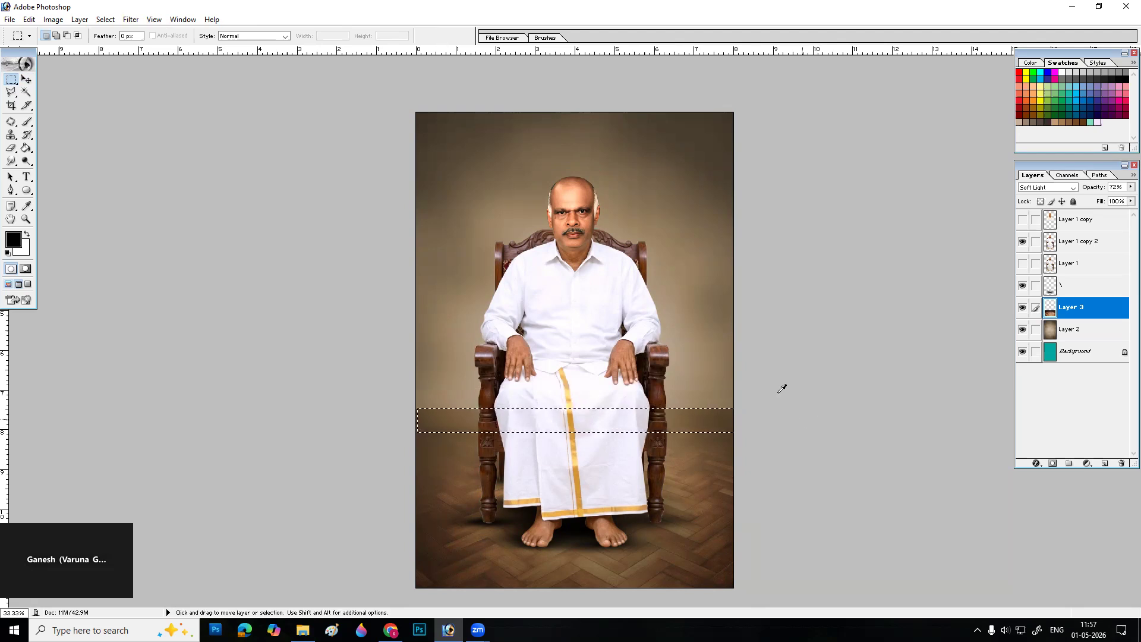
key(ctrl+m)
click(822, 268)
drag(822, 268, 823, 265)
key(Return)
- Add a new layer above the wooden floor and sample dark brown from the floor's corner as both foreground and background colour
key(ctrl+shift+alt+n)
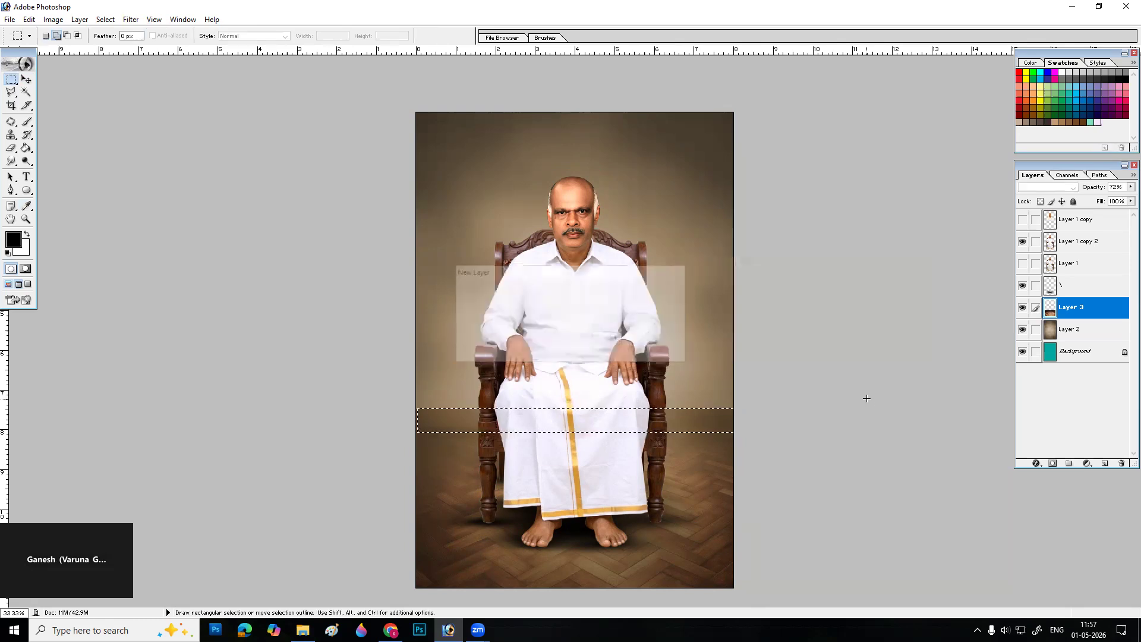
text(11)
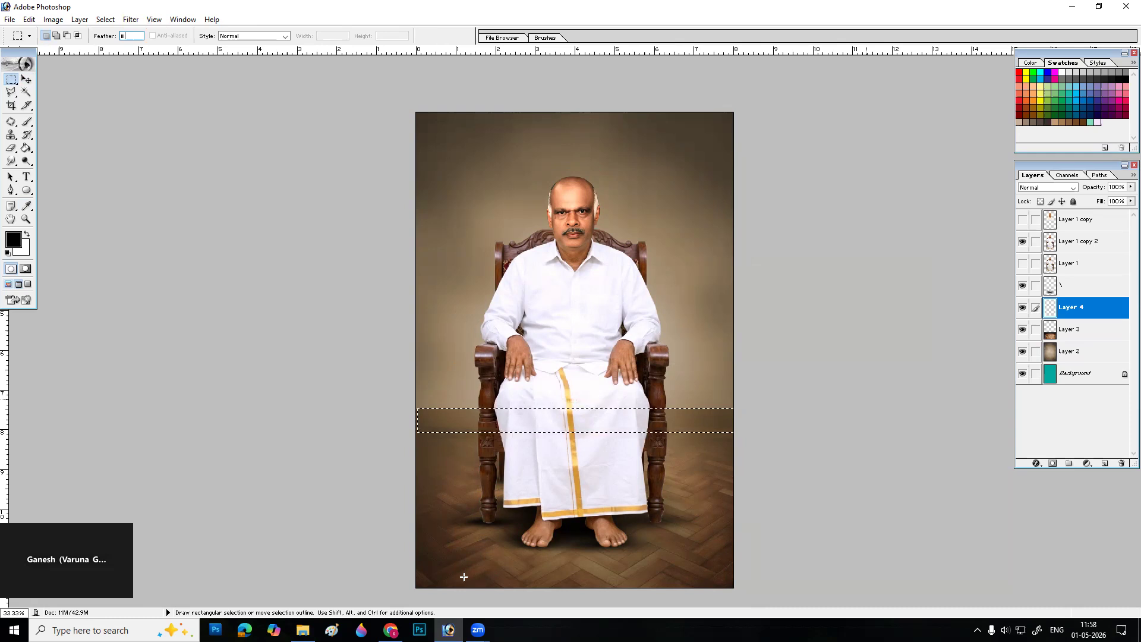
key(Return)
key(Return)
key(i)
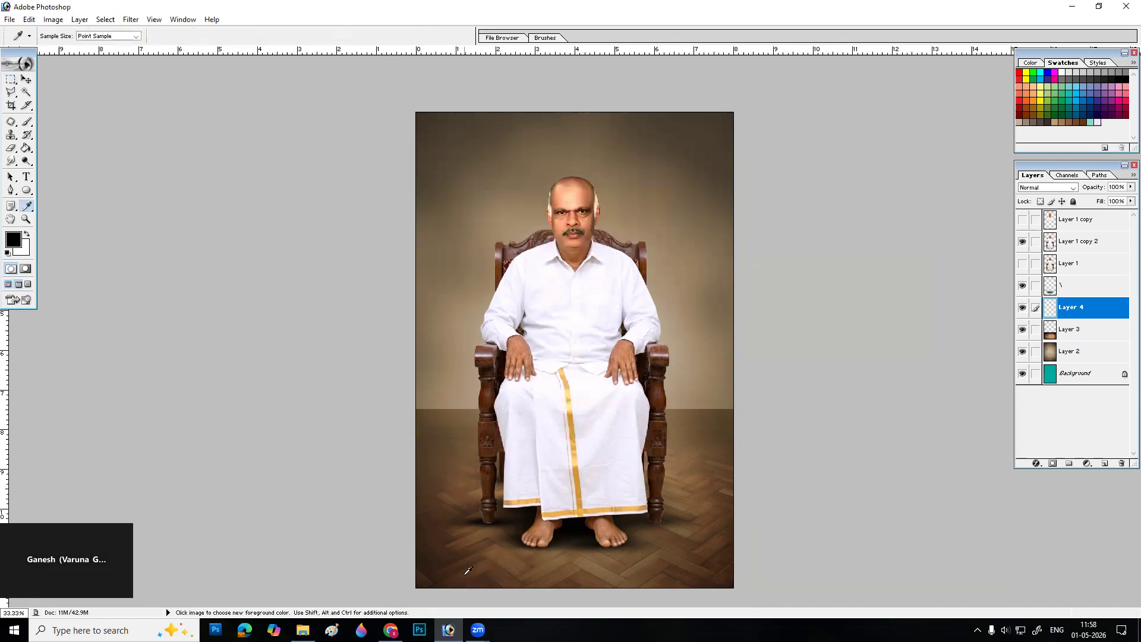
click(443, 569)
alt+click(442, 568)
- Restore the strip selection along the wall-floor line and fill it with the sampled dark brown on Layer 4
key(ctrl+BackSpace)
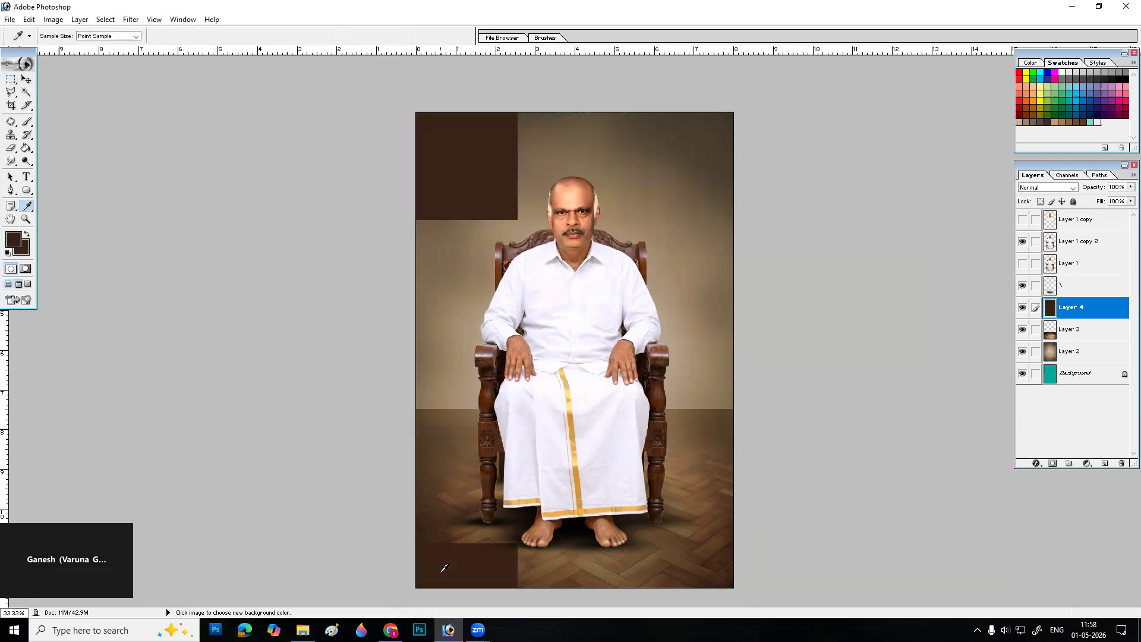
key(ctrl+z)
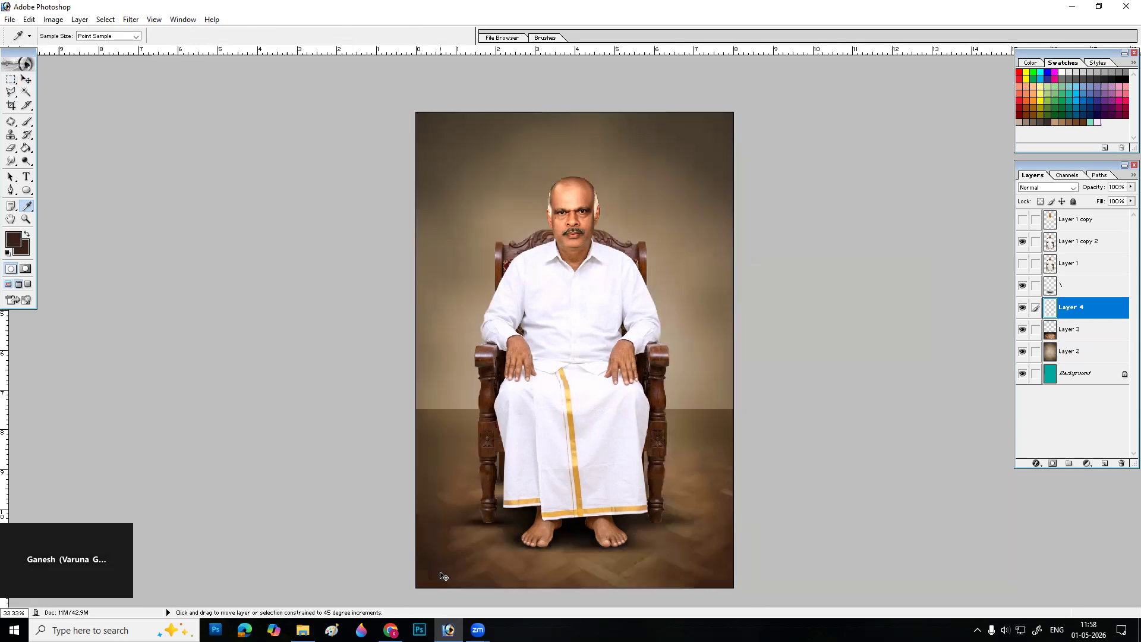
key(ctrl+shift+n)
key(Escape)
key(ctrl+shift+d)
key(ctrl+shift+n)
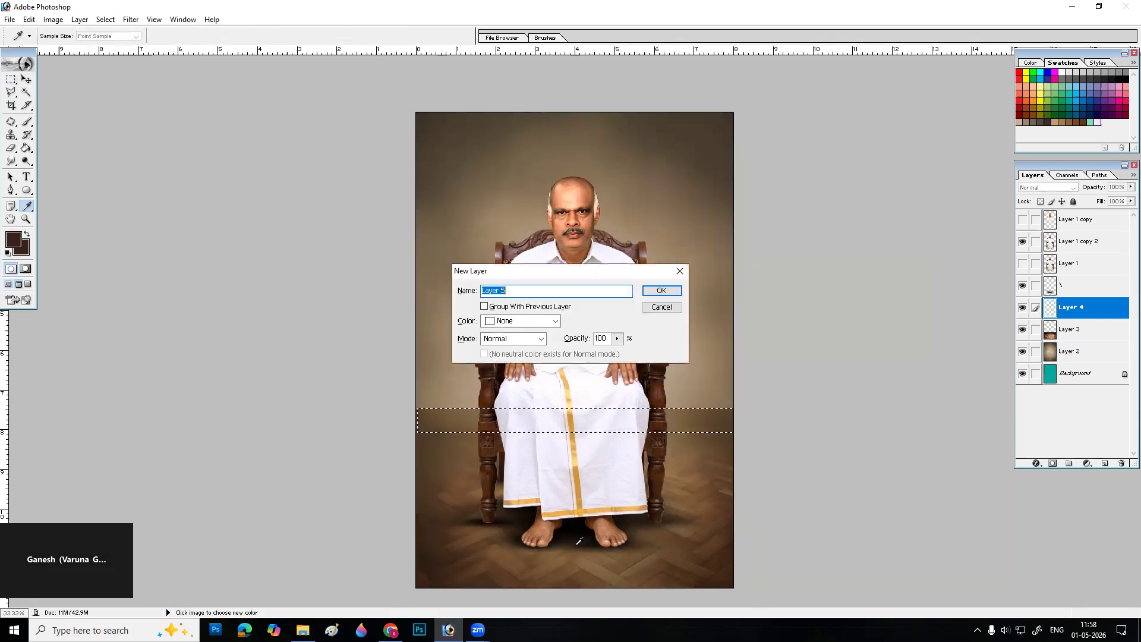
key(Escape)
key(alt+BackSpace)
key(v)
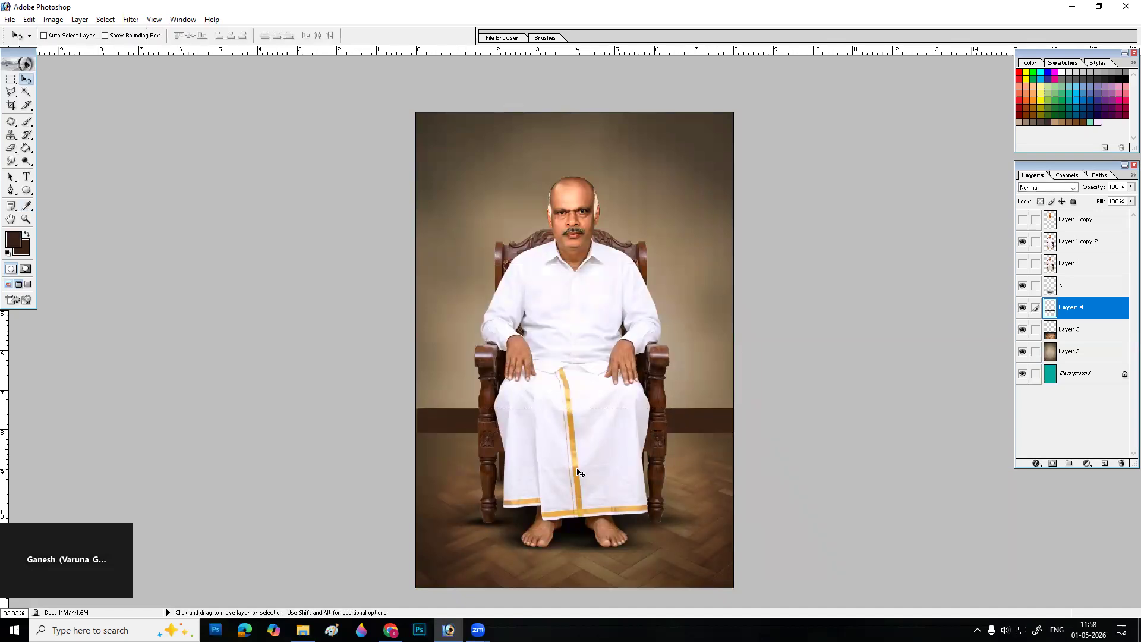
- Select the floor area below the brown strip across the canvas width and add a new layer for it
key(m)
drag(772, 506, 780, 580)
key(ctrl+shift+n)
key(Return)
- Apply a radial foreground-to-transparent gradient around the man's feet on Layer 5, keeping that layer beneath the shadow layer
key(f)
key(f)
key(g)
key(shift+g)
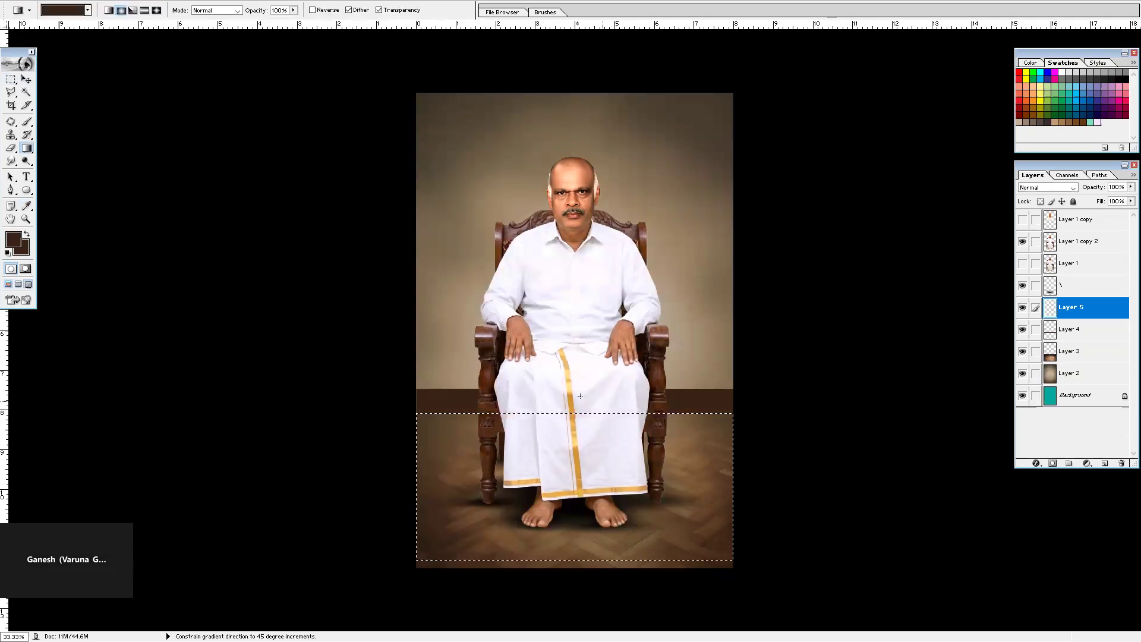
click(87, 11)
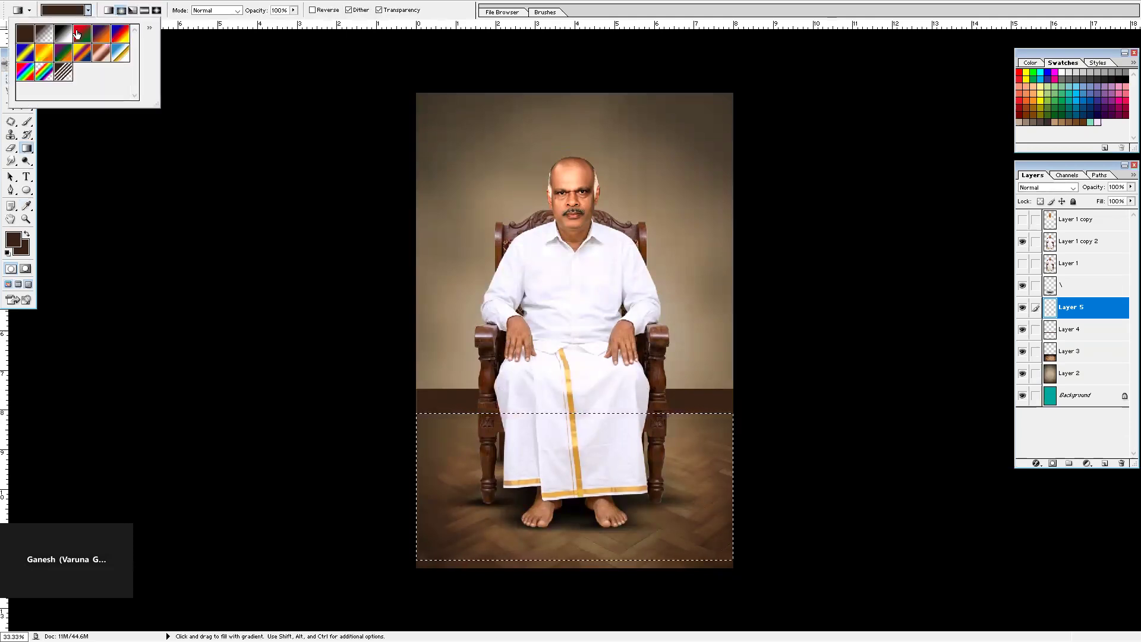
click(44, 34)
click(576, 521)
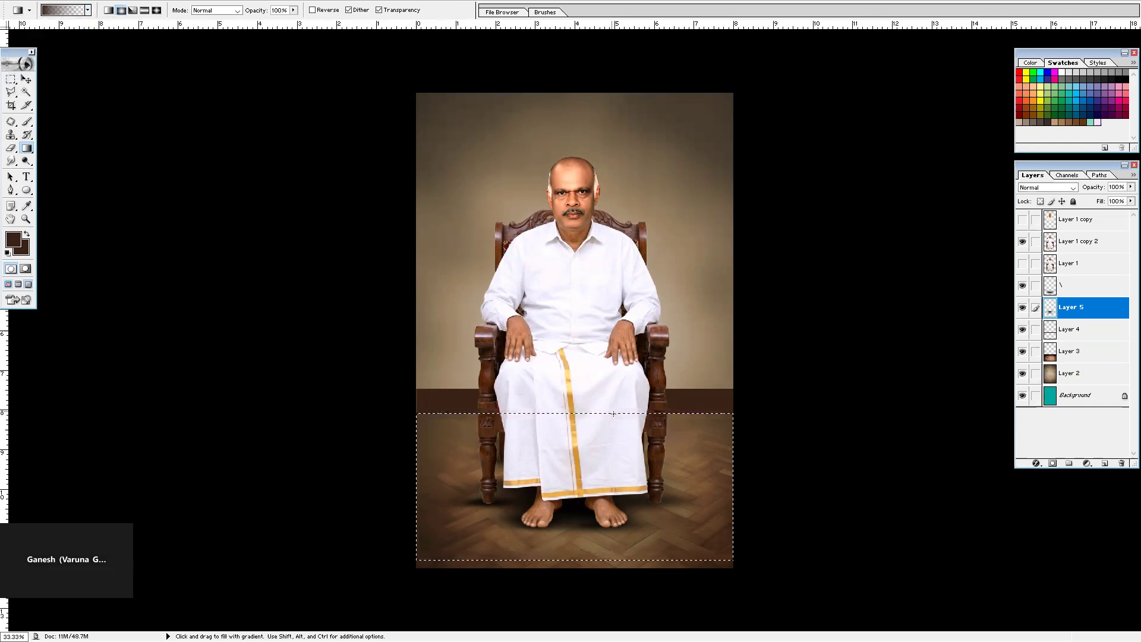
key(ctrl+bracketright)
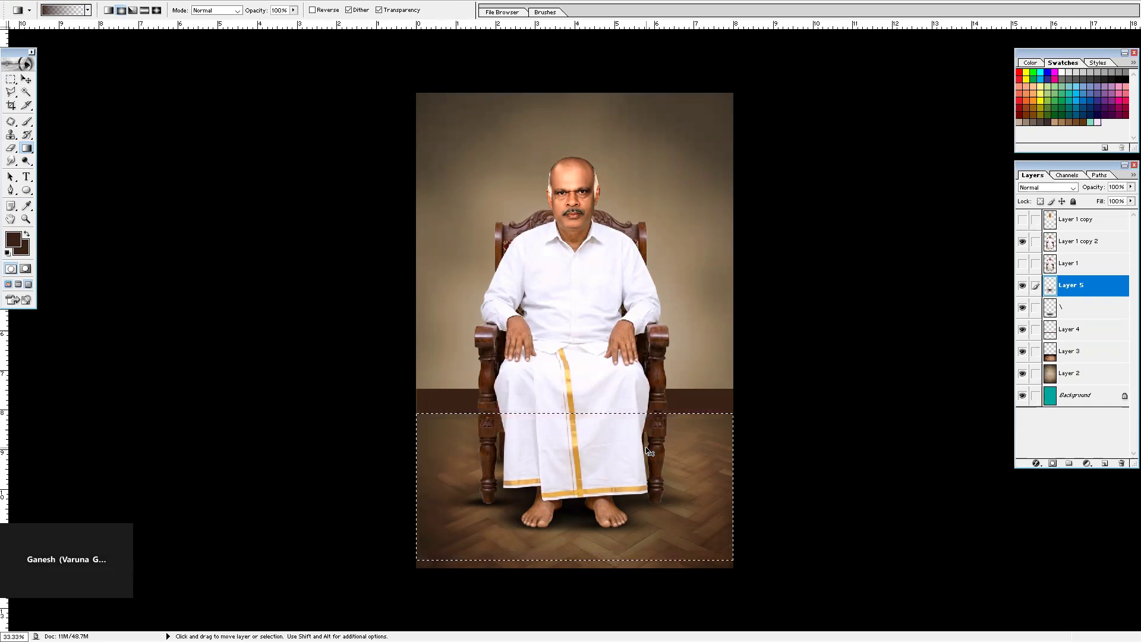
key(ctrl+bracketleft)
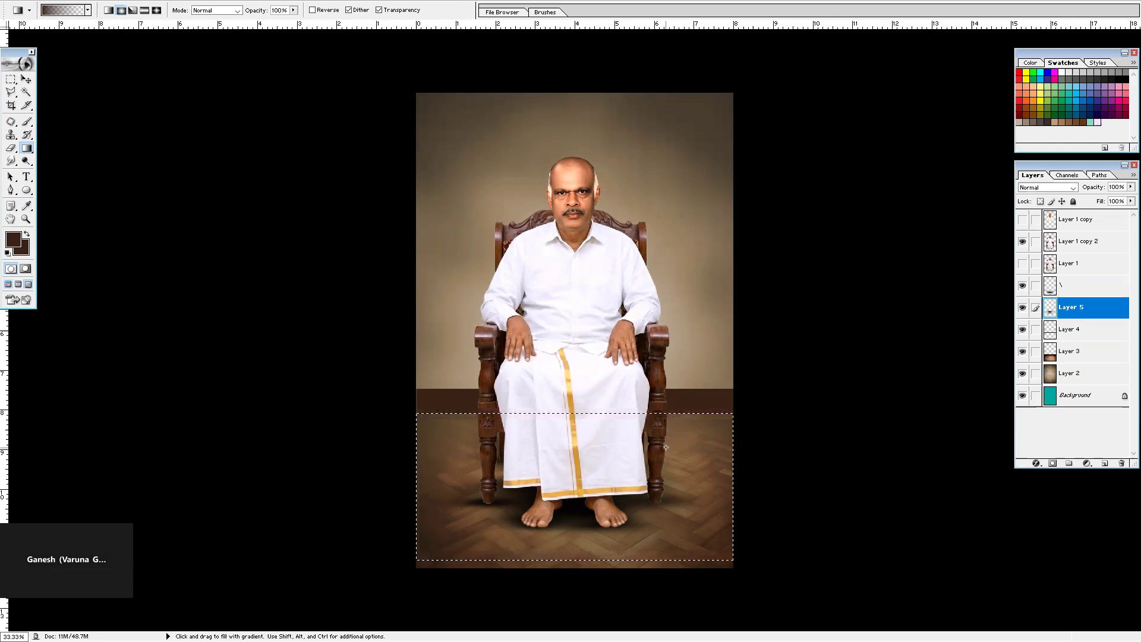
- Brush dark brown shading across the upper floor on both sides of the chair on Layer 5 and deselect
key(b)
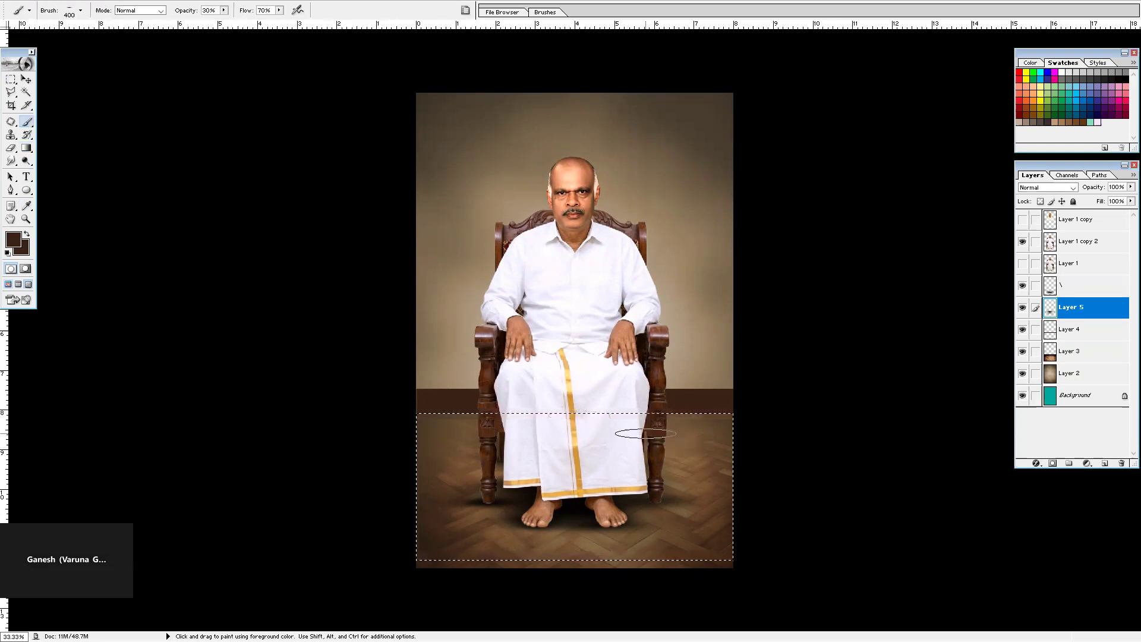
mouse_move(441, 420)
mouse_down()
mouse_move(751, 413)
mouse_move(387, 425)
mouse_move(559, 451)
mouse_up()
mouse_move(668, 443)
mouse_down()
mouse_move(523, 456)
mouse_move(482, 413)
mouse_move(751, 387)
mouse_move(733, 464)
mouse_up()
key(ctrl+d)
key(v)
key(f)
key(f)
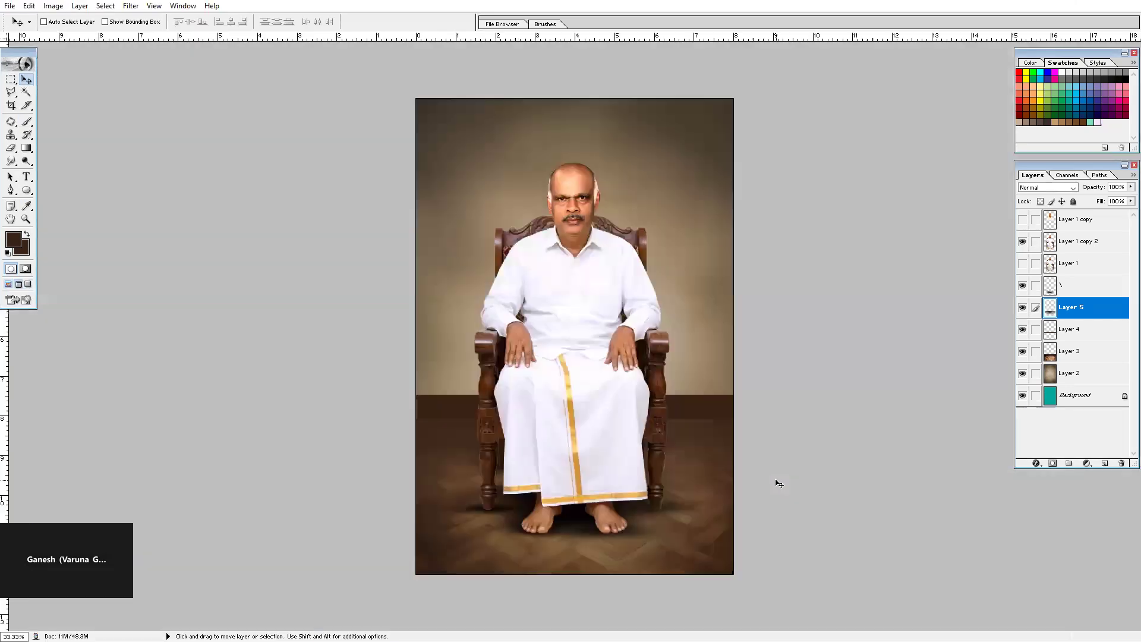
- Darken the wooden floor on Layer 3 with Curves, mapping input 174 to output 97
click(1047, 372)
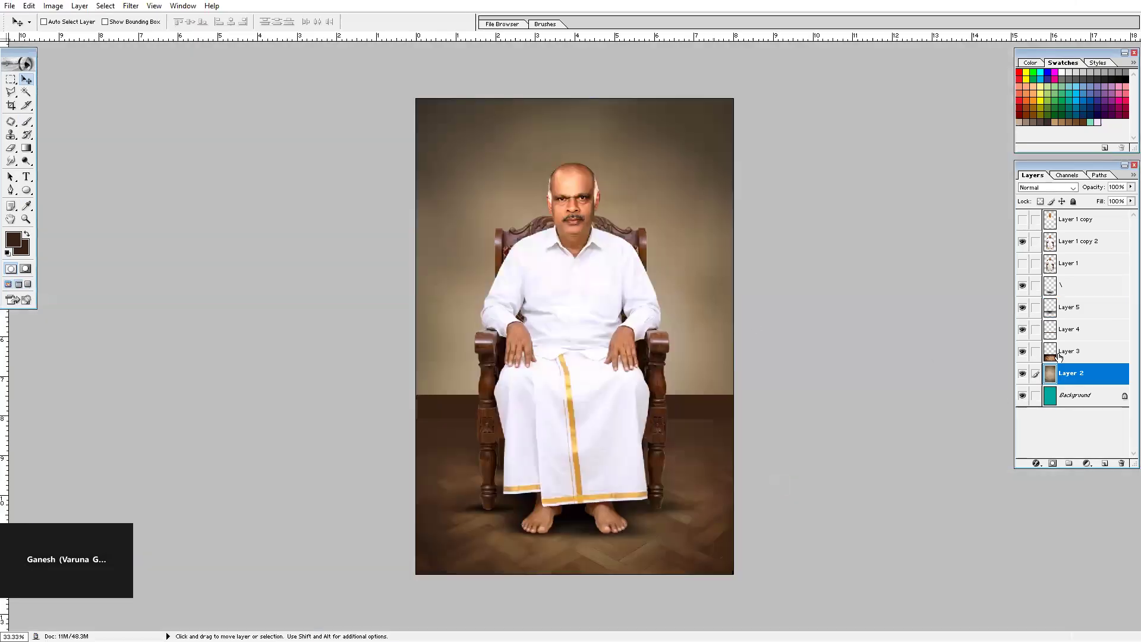
key(ctrl+shift+d)
key(ctrl+d)
click(1070, 358)
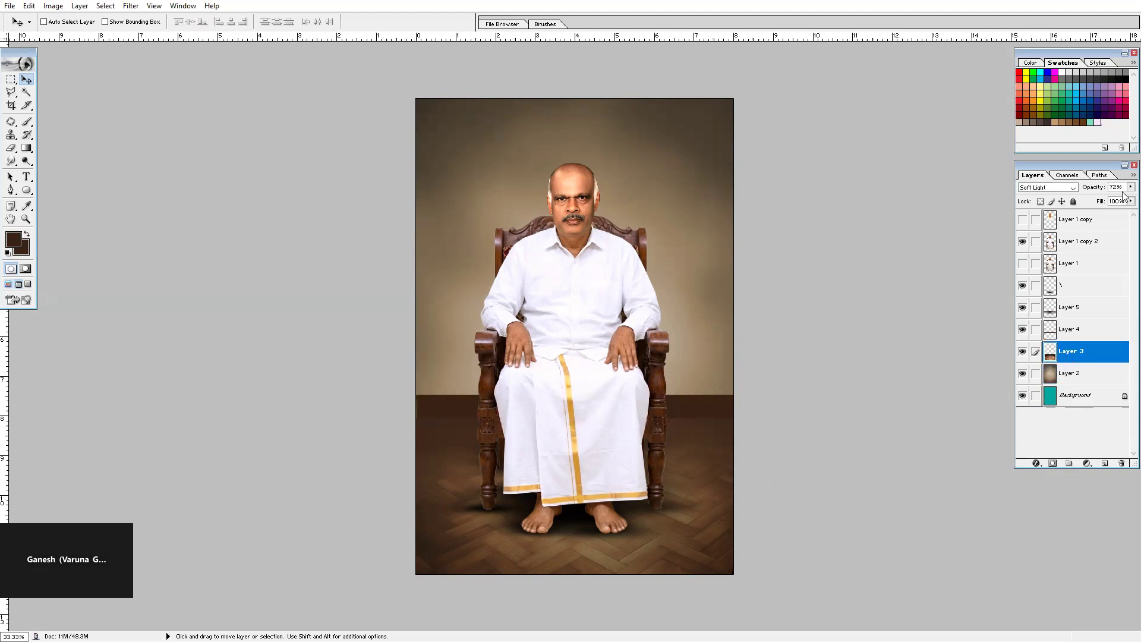
key(ctrl+m)
drag(803, 249, 817, 258)
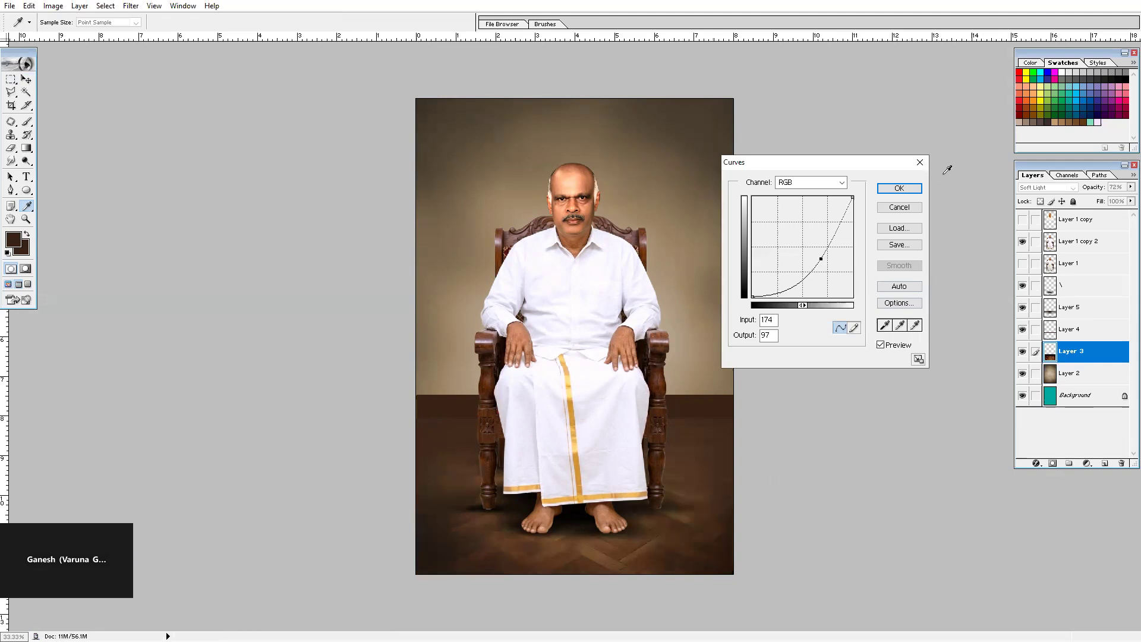
key(Return)
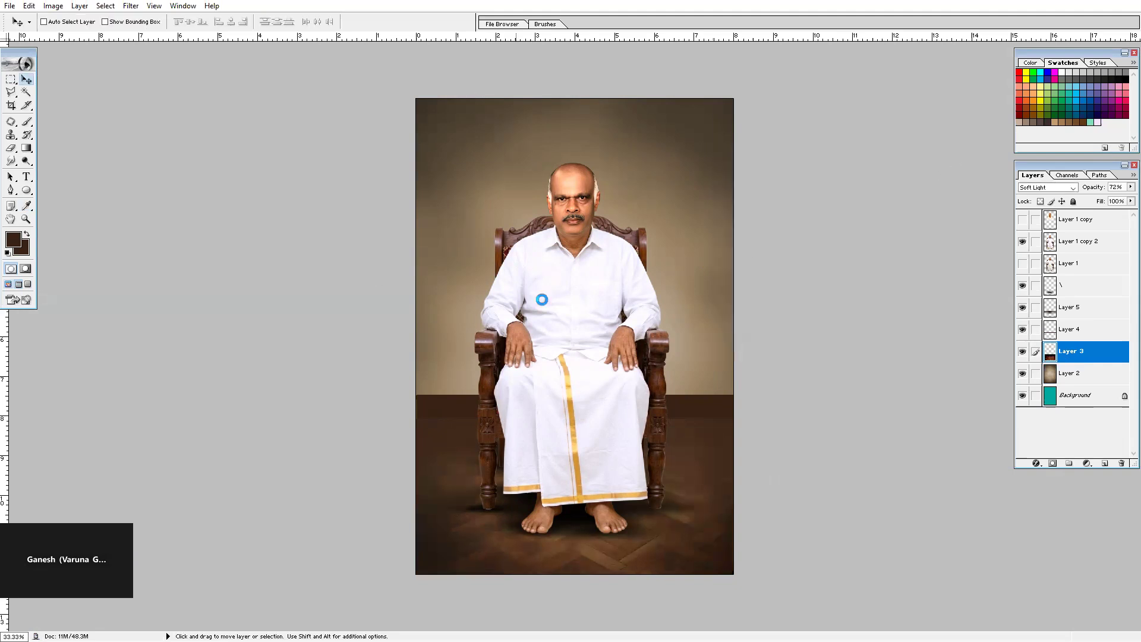
- Switch to the browser and search Google Images for "curtain png"
key(alt+Tab)
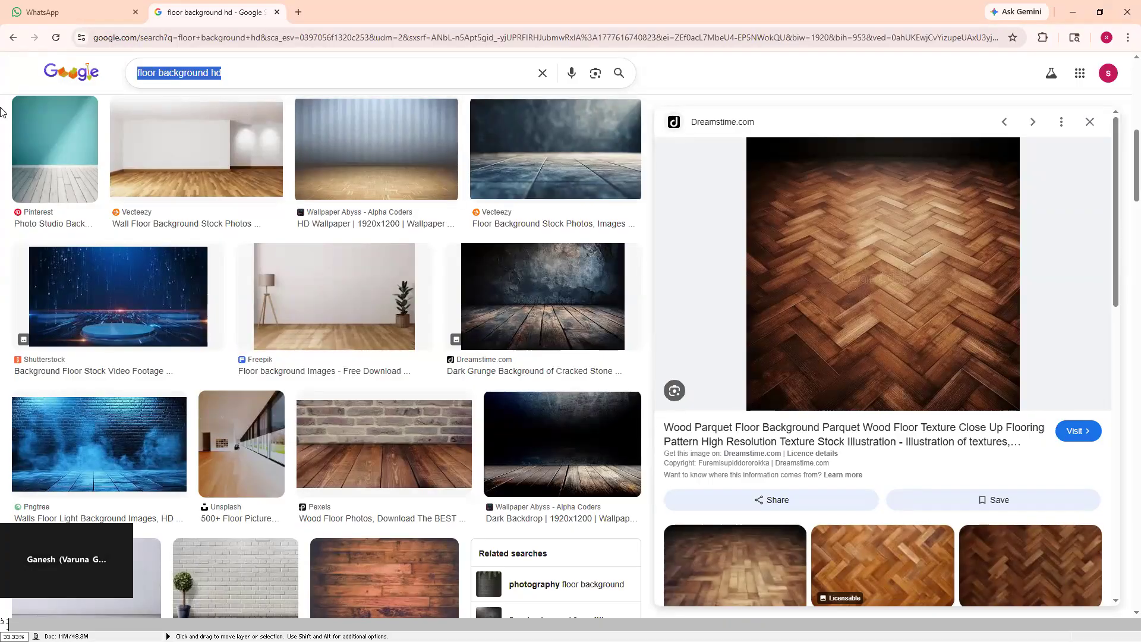
text(curtain\)
key(Return)
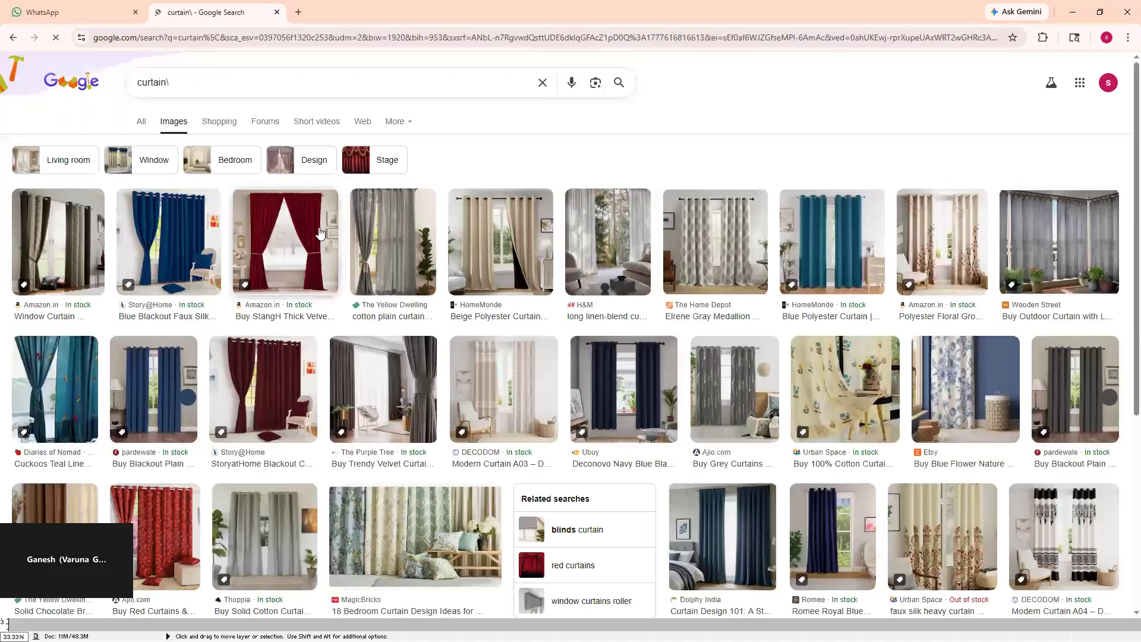
click(176, 91)
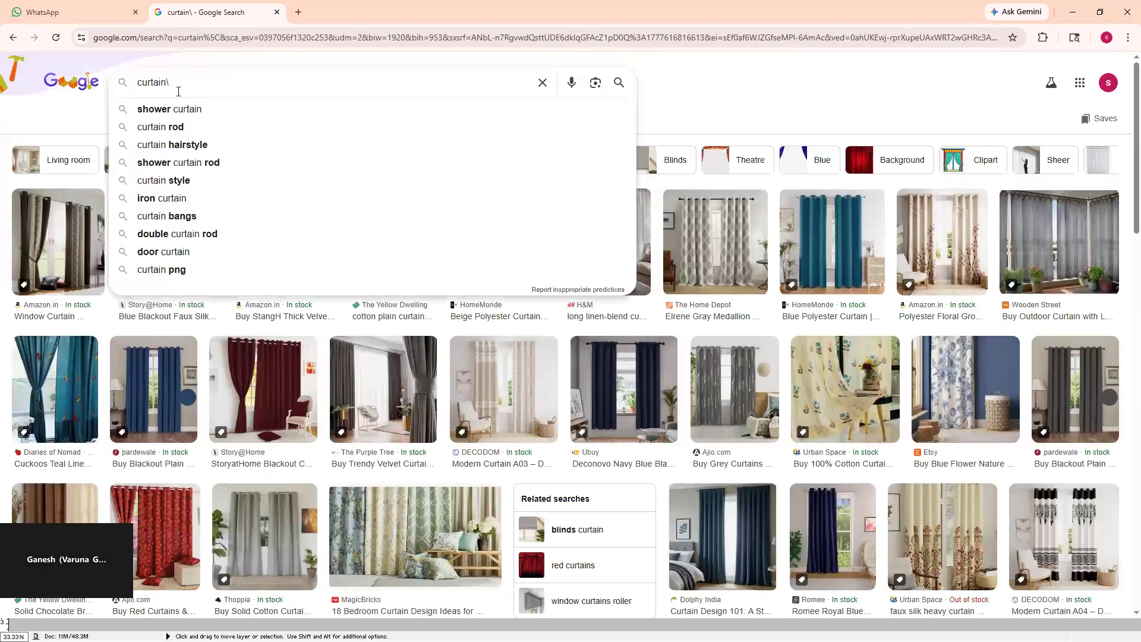
key(BackSpace)
text(pn)
key(Return)
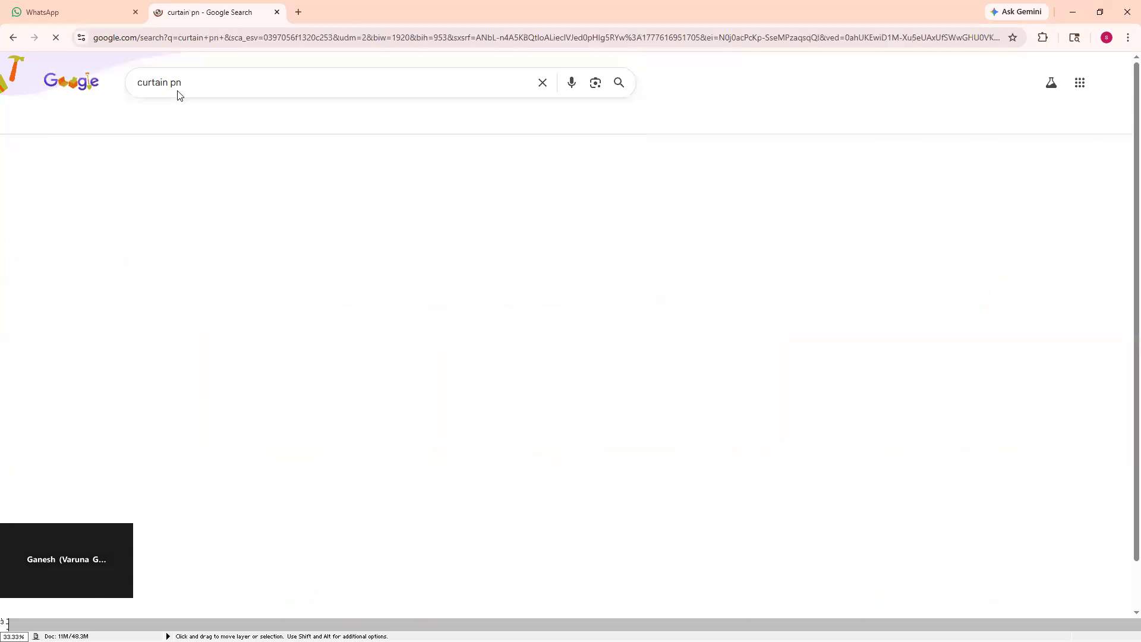
click(188, 72)
text(g)
key(Return)
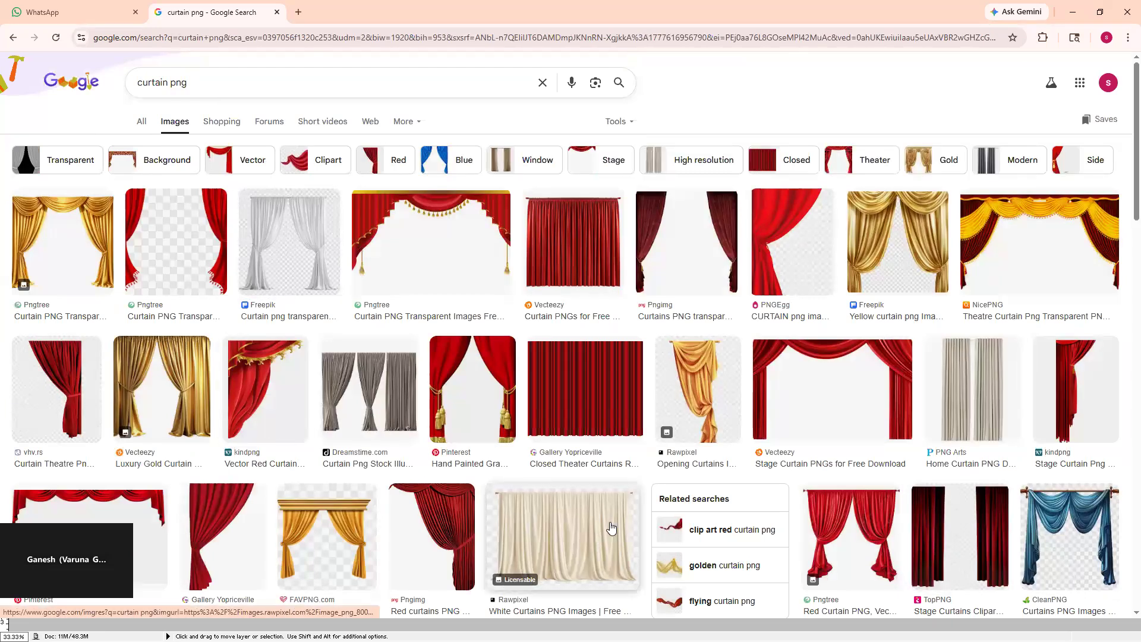
- Look through the curtain image results, previewing the red tied-back curtains and the golden curtains with their related images
scroll(600, 538, down, 4)
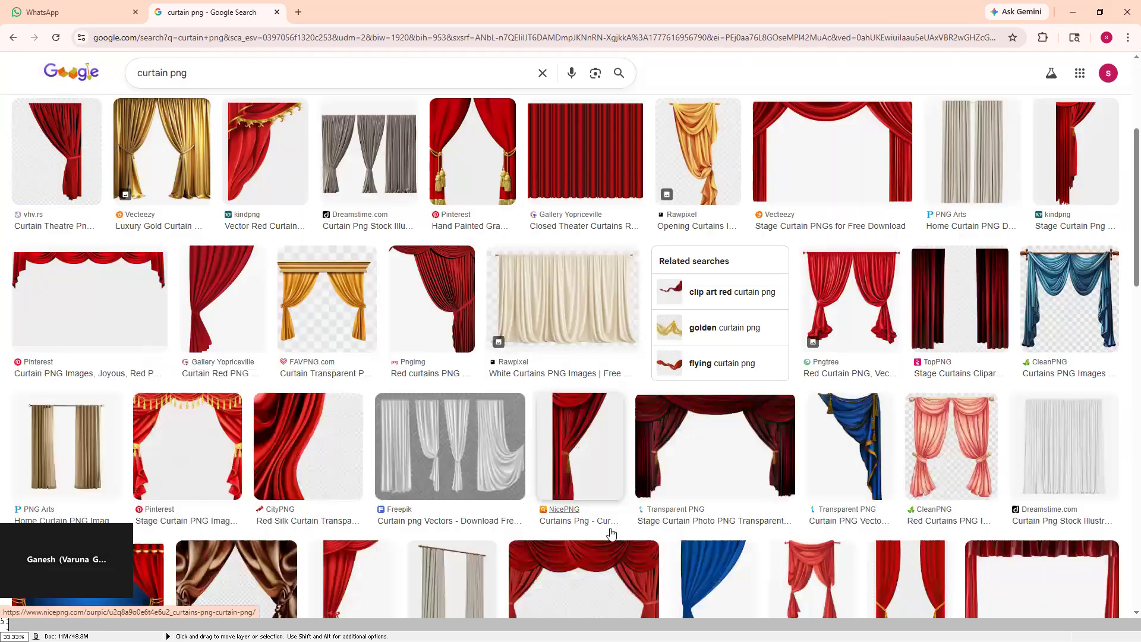
click(250, 295)
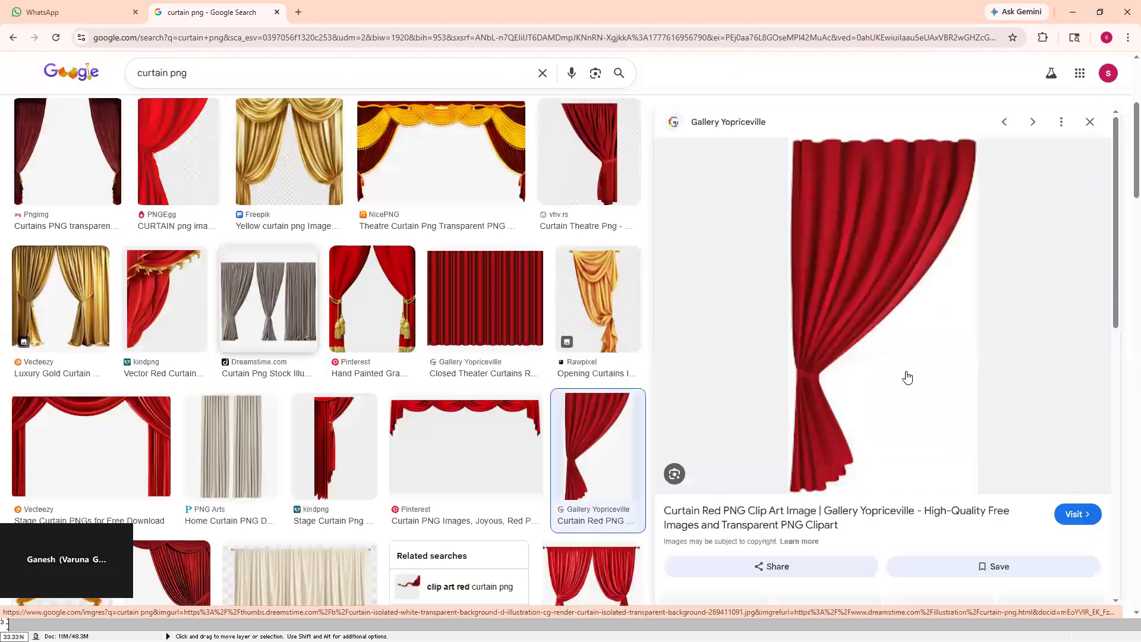
scroll(1012, 400, down, 6)
scroll(951, 386, down, 4)
scroll(832, 345, up, 5)
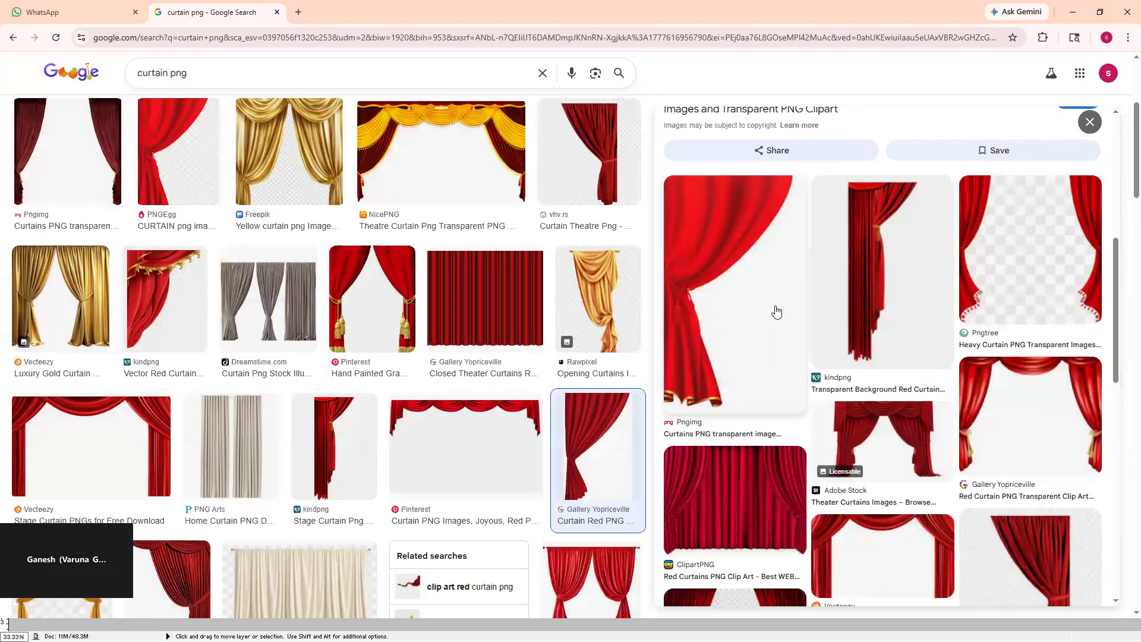
click(776, 310)
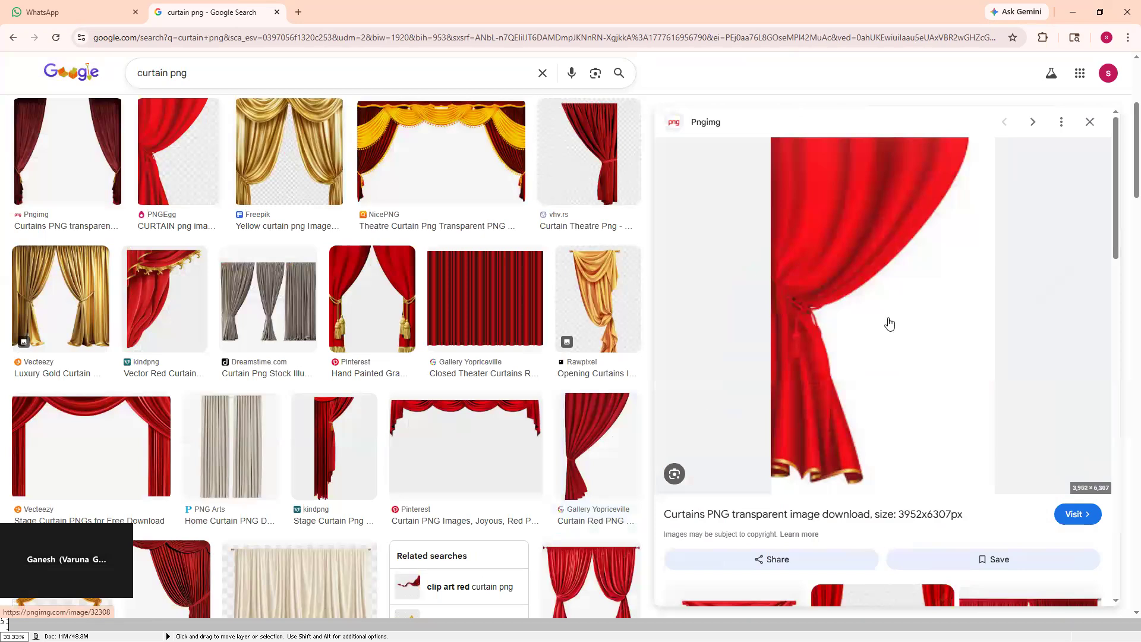
click(612, 437)
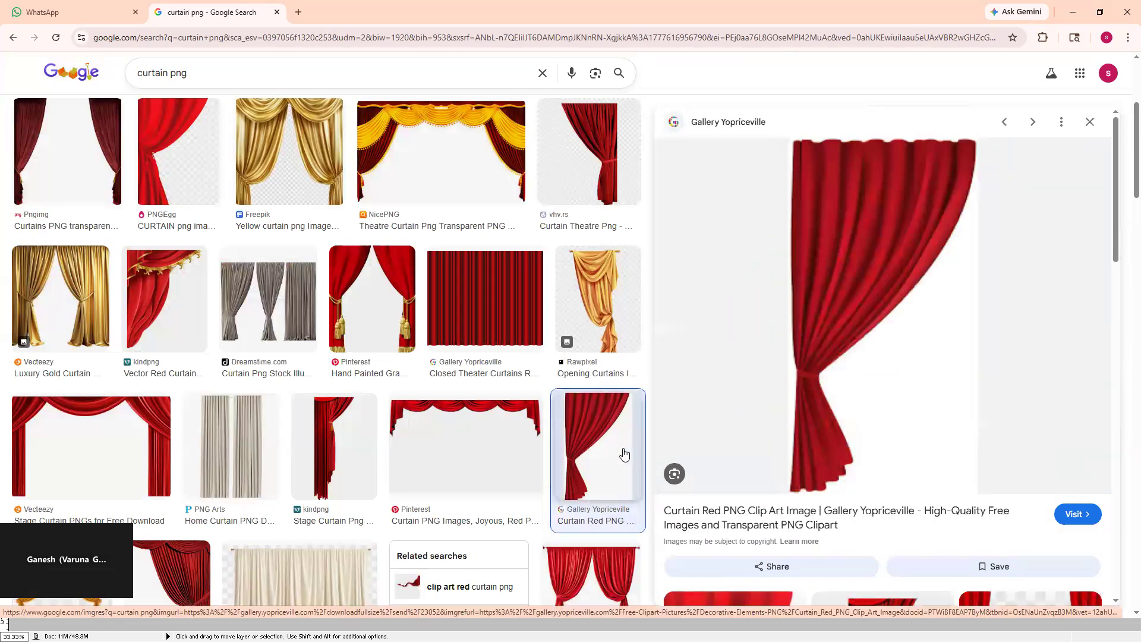
click(588, 280)
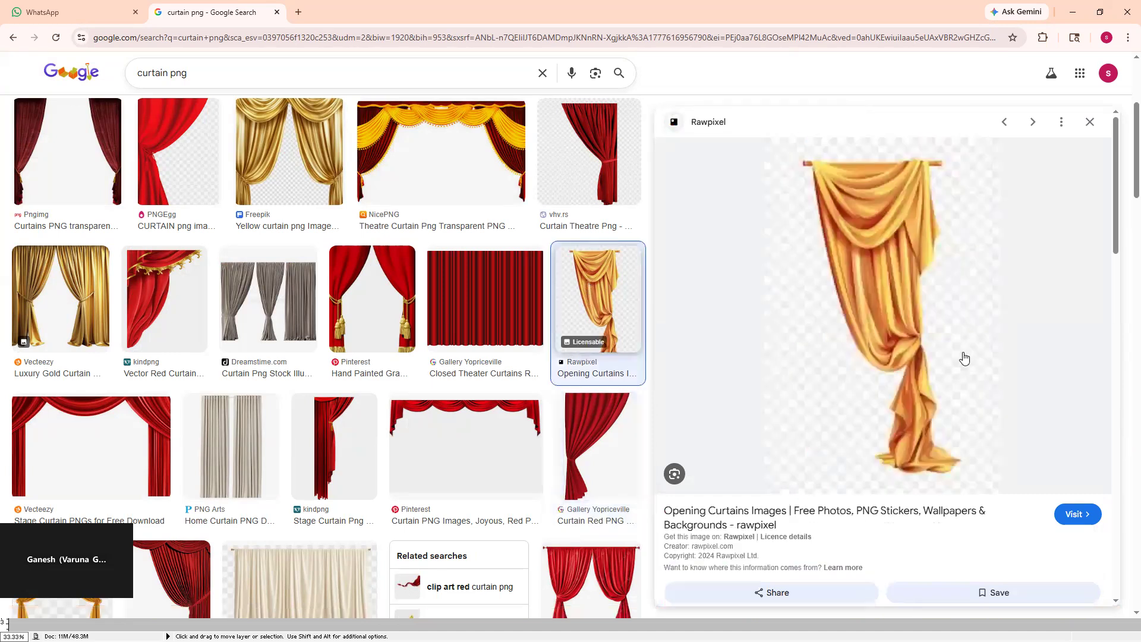
scroll(964, 357, down, 2)
scroll(964, 357, down, 5)
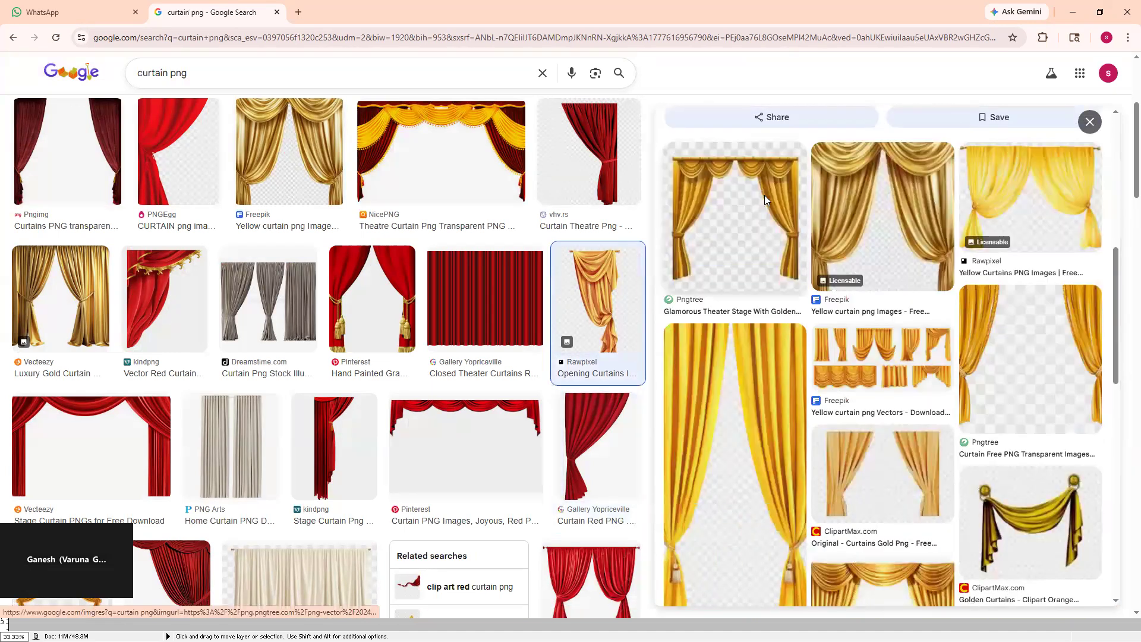
click(774, 231)
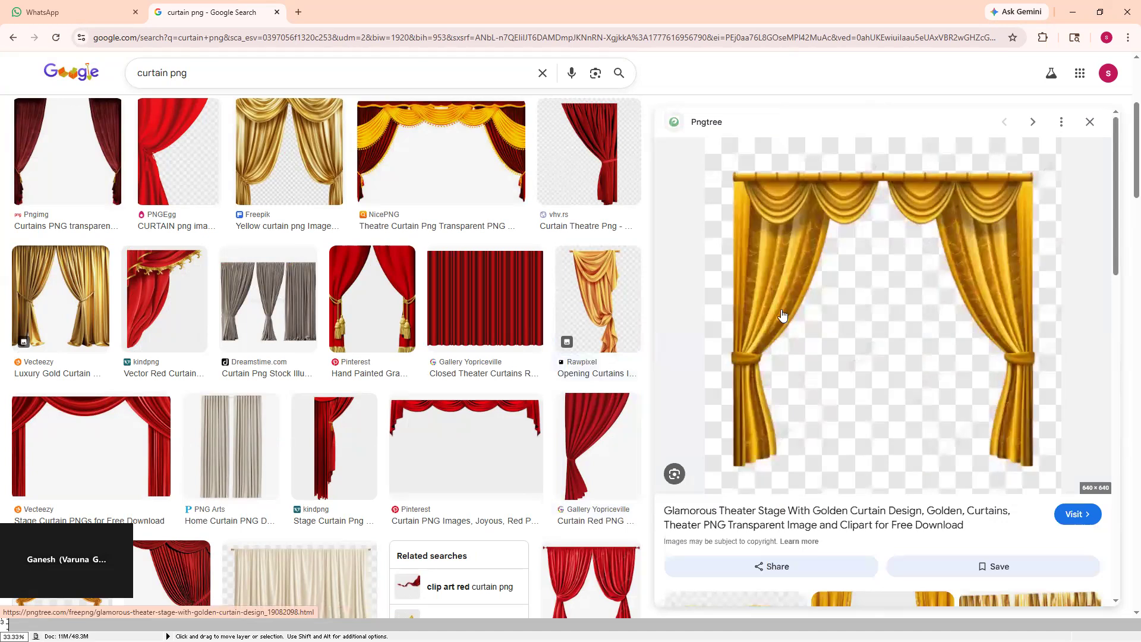
scroll(782, 315, down, 10)
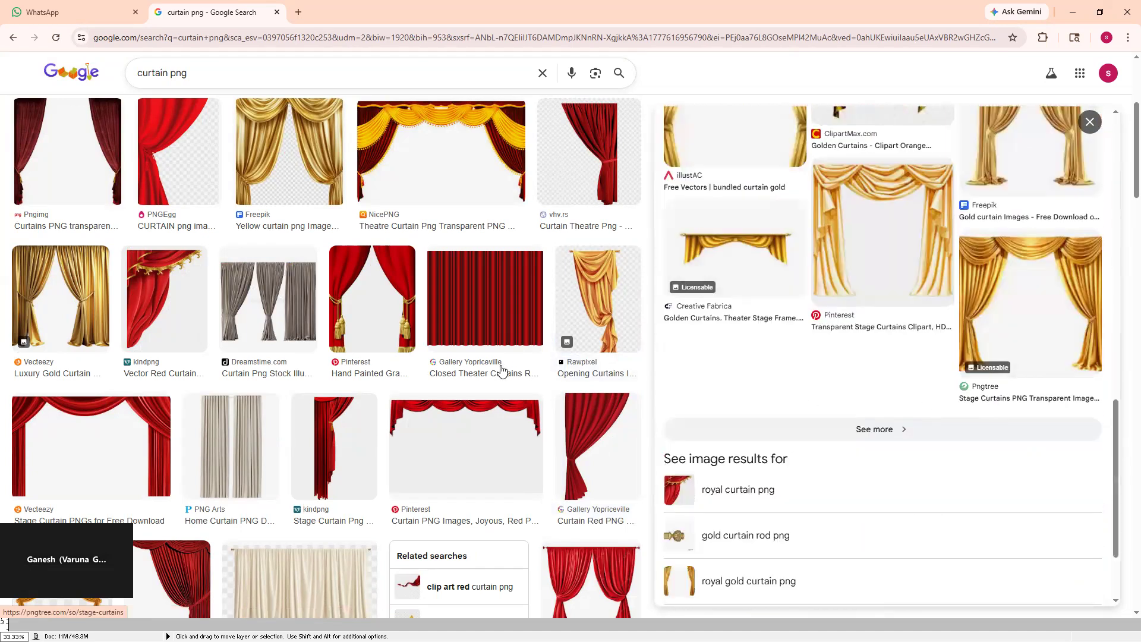
- Examine the kindpng red stage curtain and its related images, and compare them with the composite in Photoshop
scroll(501, 371, down, 4)
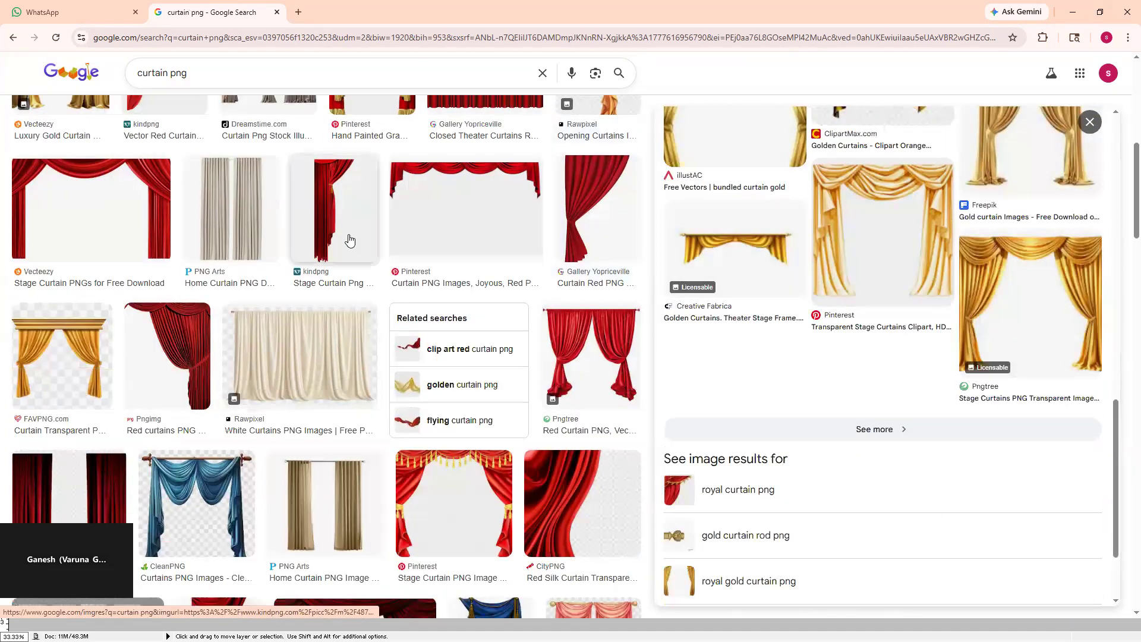
click(348, 235)
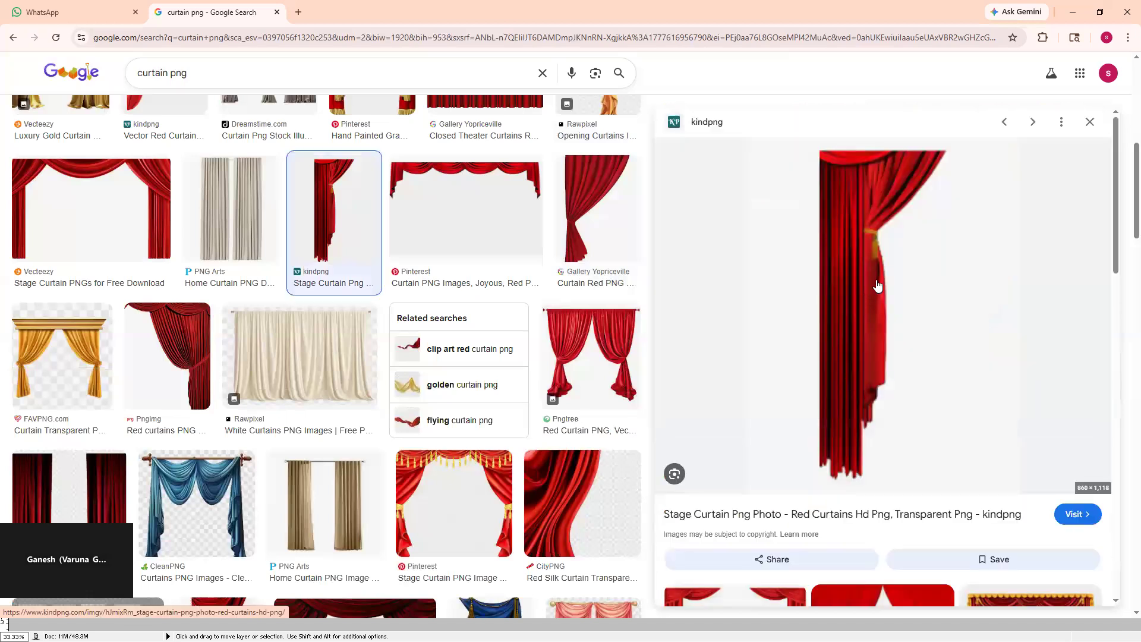
scroll(892, 368, down, 6)
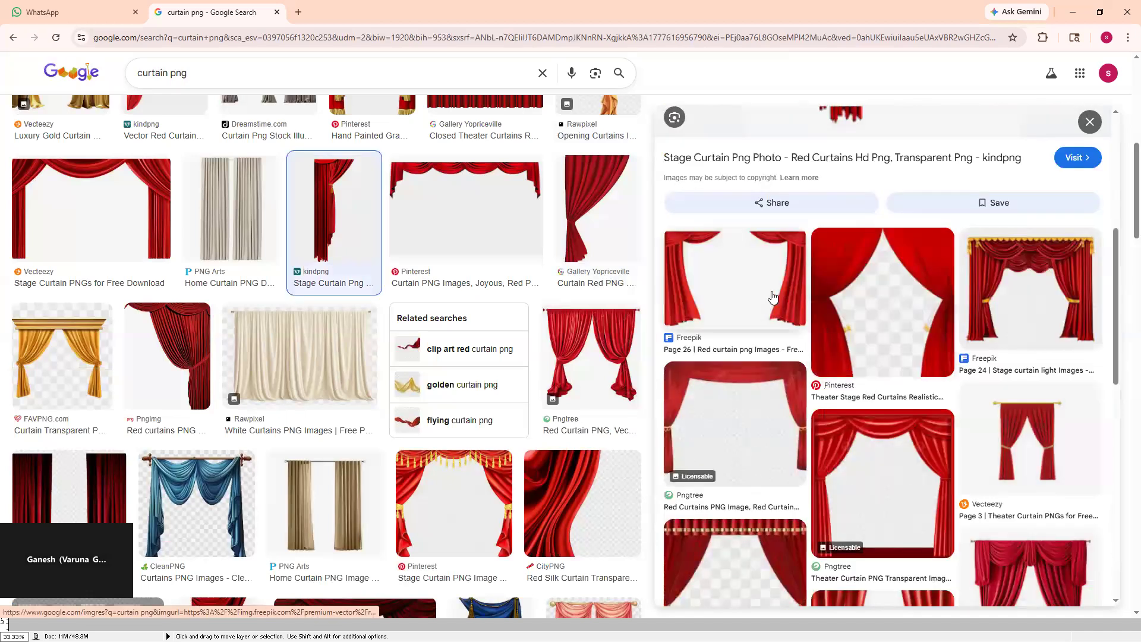
scroll(866, 373, down, 1)
scroll(1025, 283, down, 5)
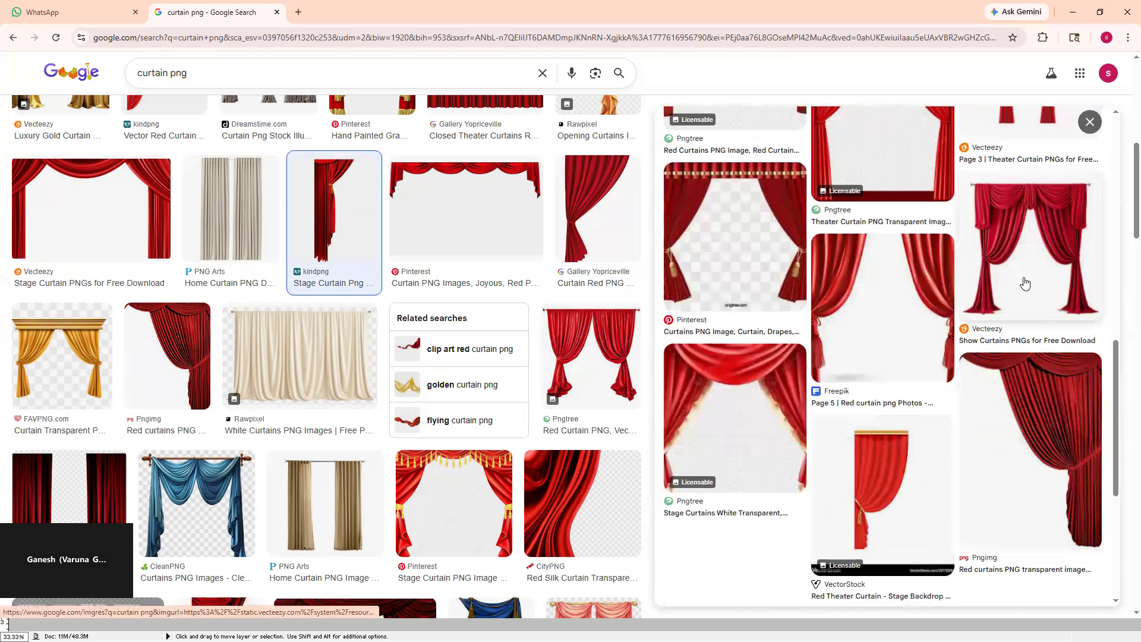
key(alt+Tab)
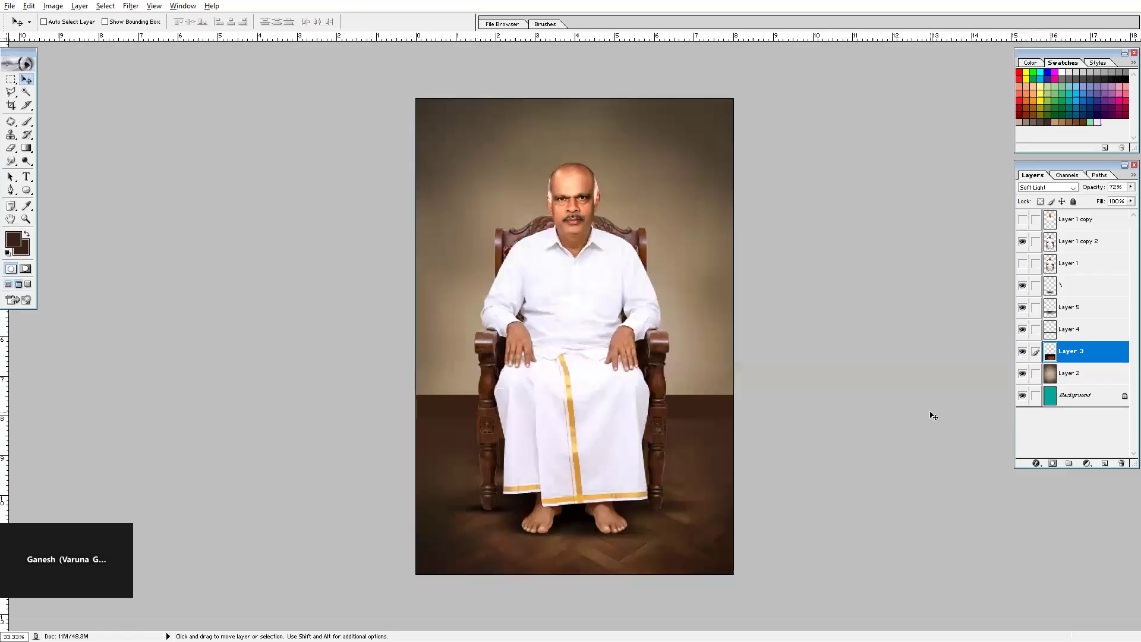
key(alt+Tab)
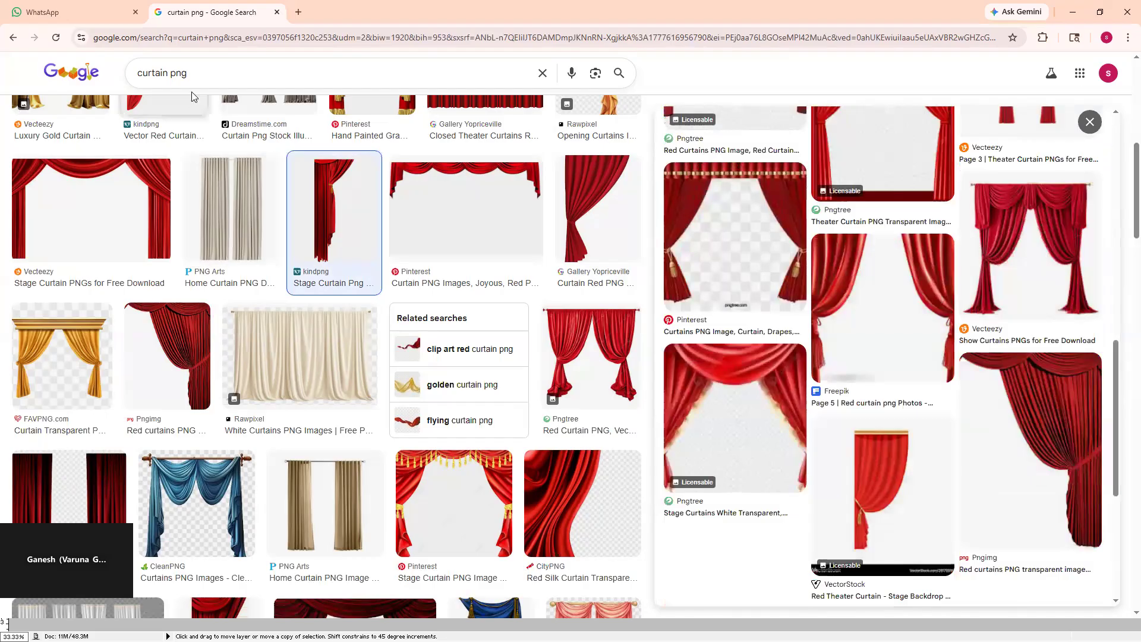
- Find the vhv.rs pair of red theatre curtains with gold trim and save it as a PNG image in Downloads
scroll(323, 407, down, 4)
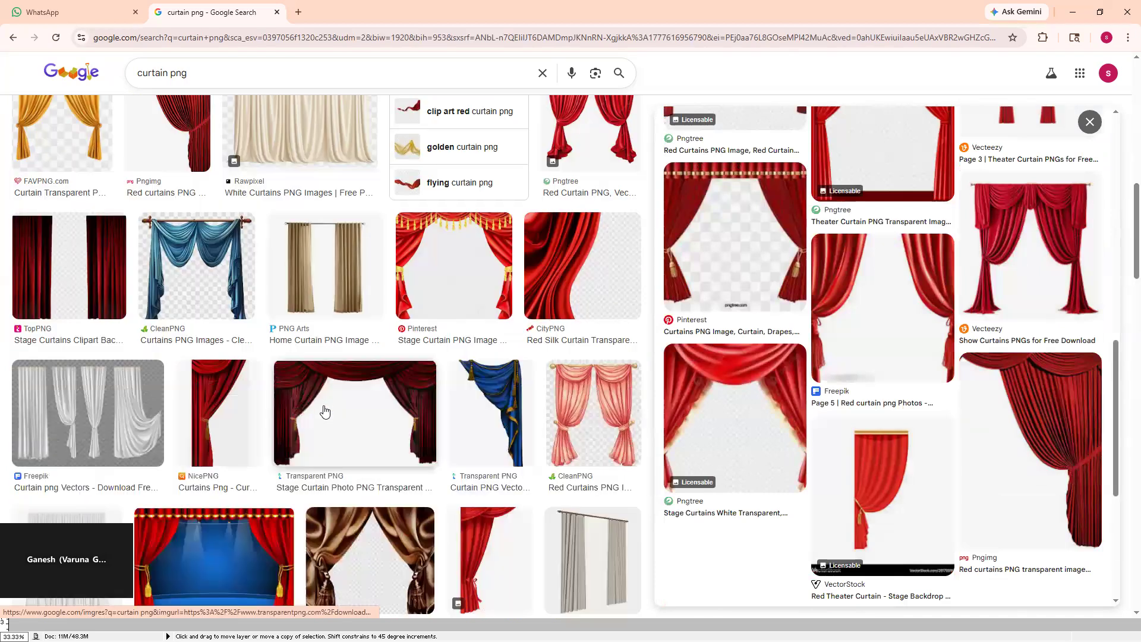
scroll(325, 410, down, 3)
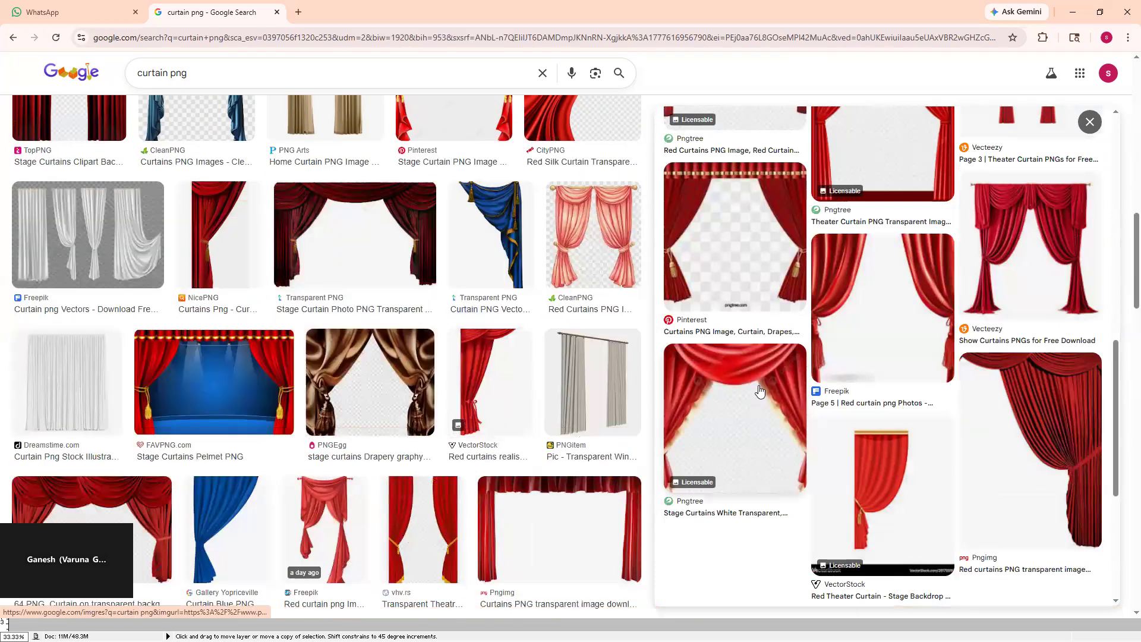
scroll(728, 399, down, 4)
scroll(382, 431, down, 4)
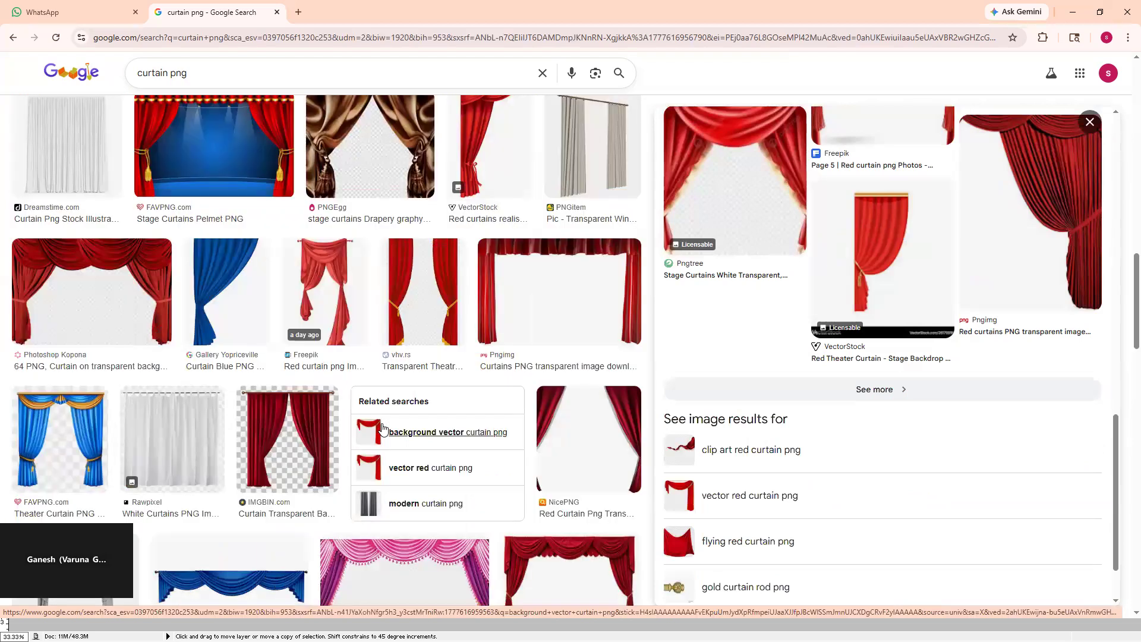
click(411, 324)
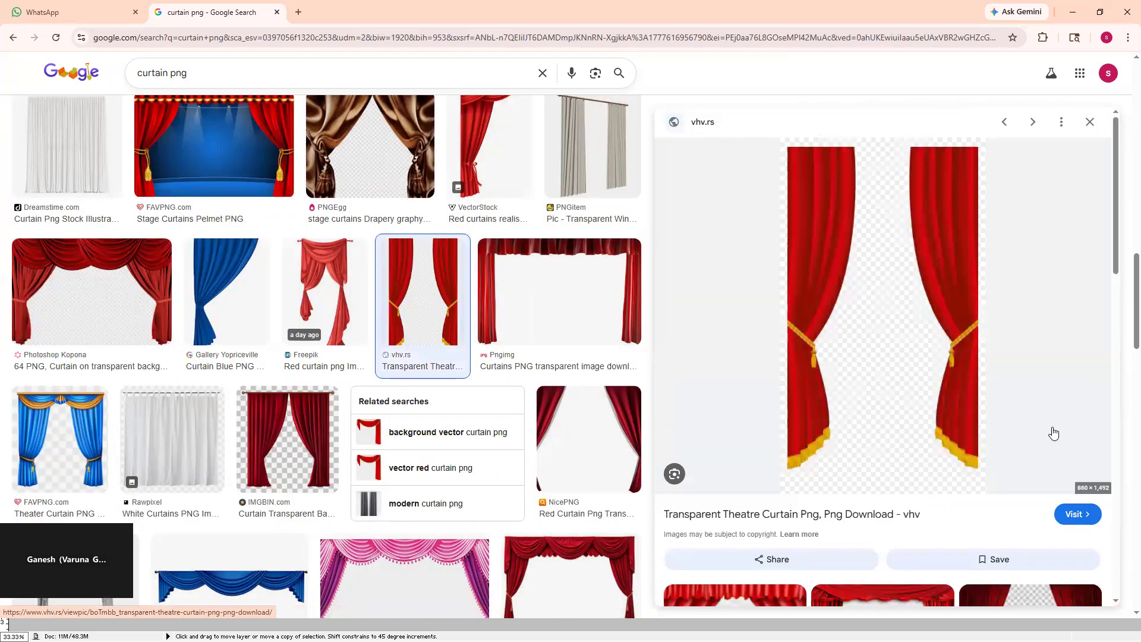
right_click(968, 281)
click(838, 463)
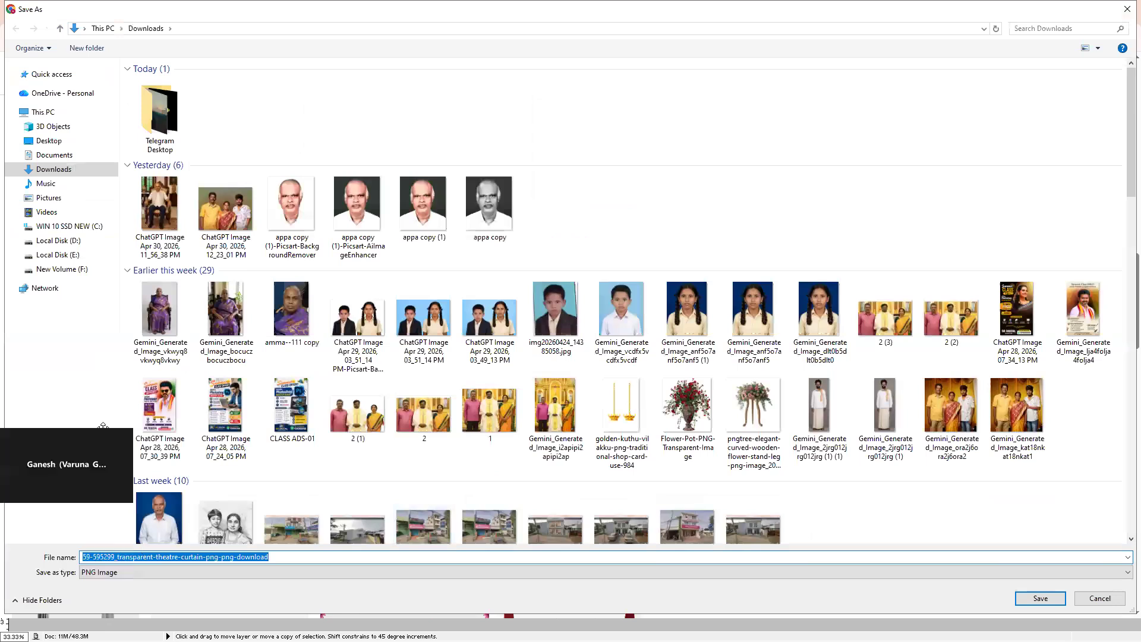
click(1038, 600)
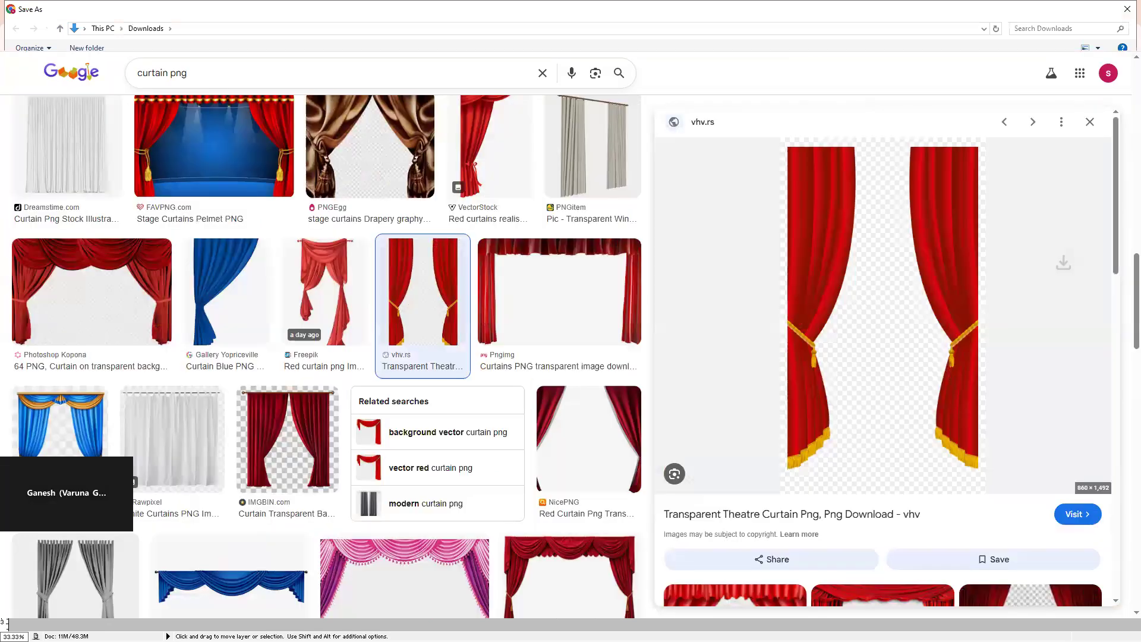
- Search Google Images for "pillar png" and look through the pillar results for a suitable column
double_click(169, 76)
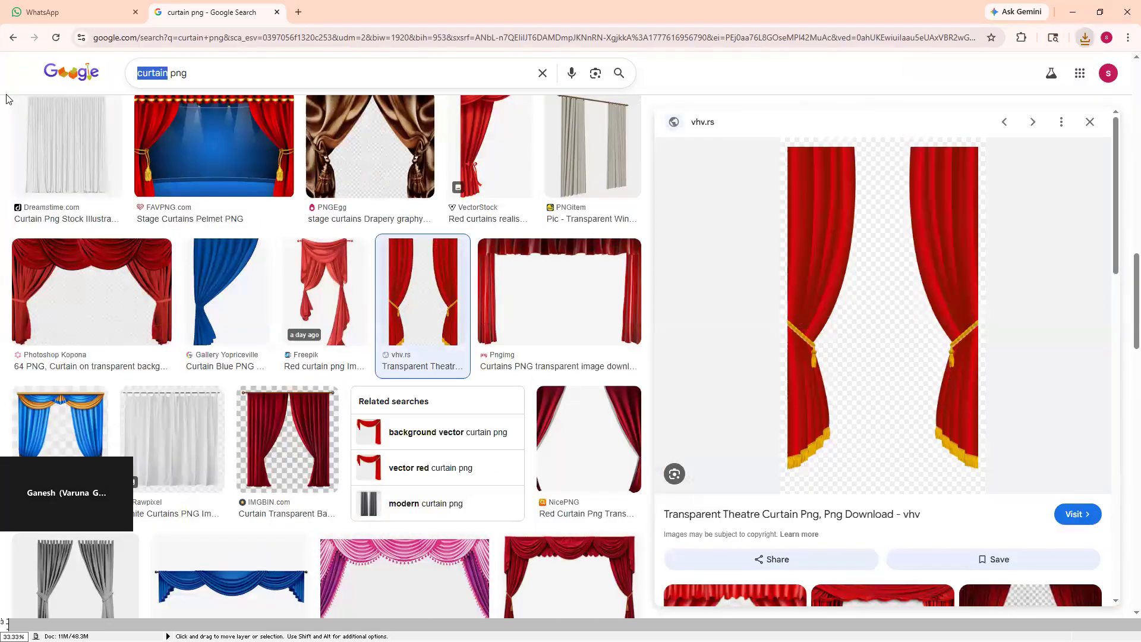
text(pillar)
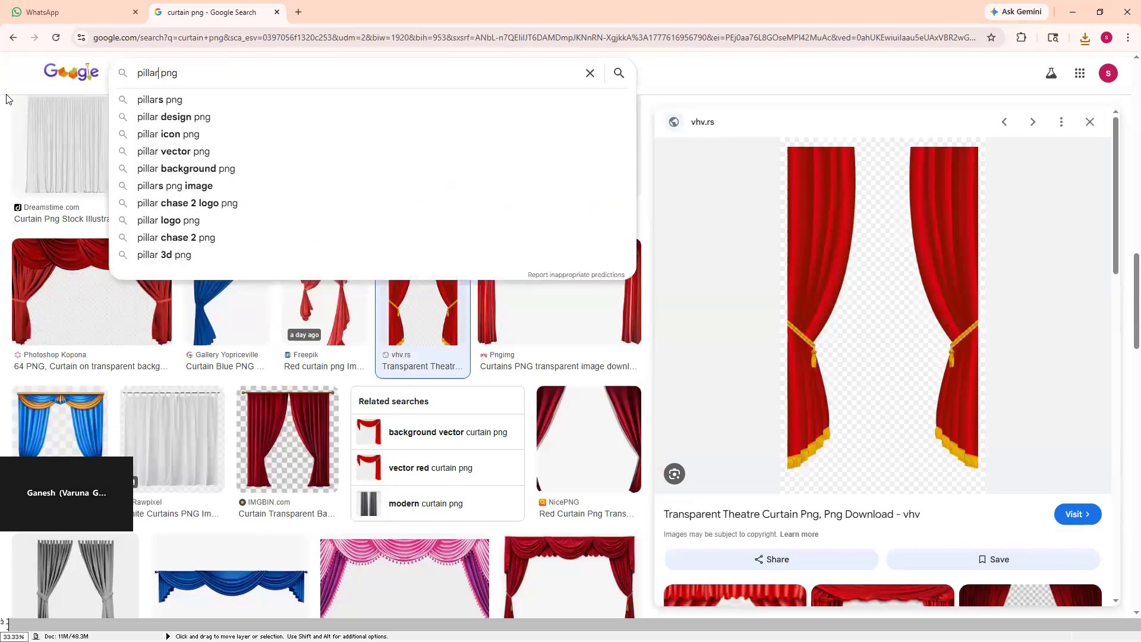
key(Return)
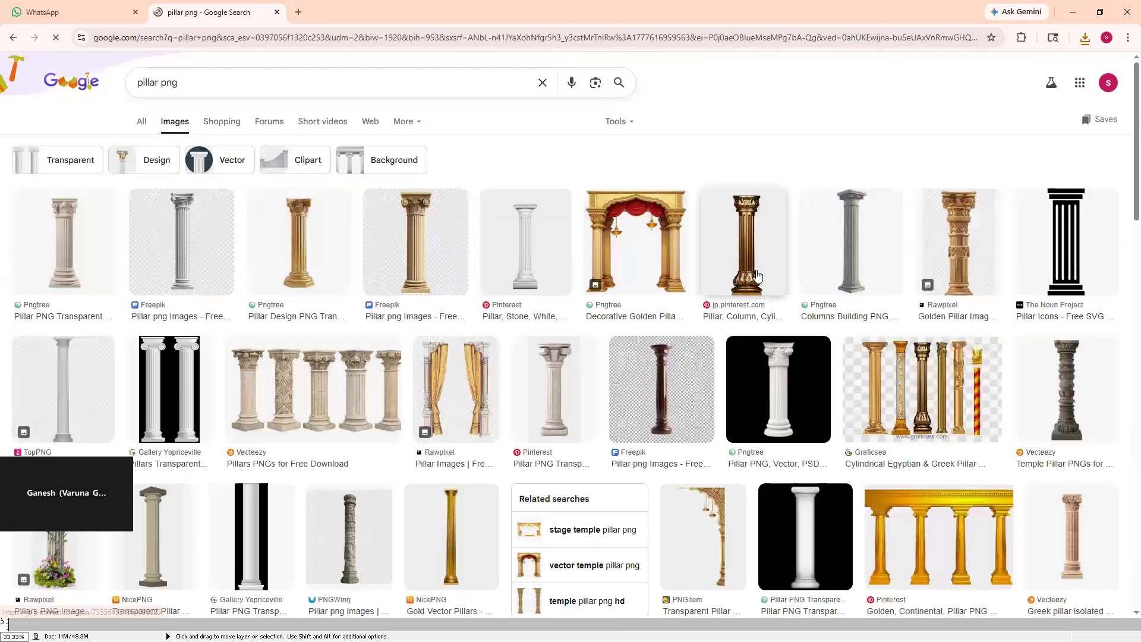
scroll(863, 273, down, 5)
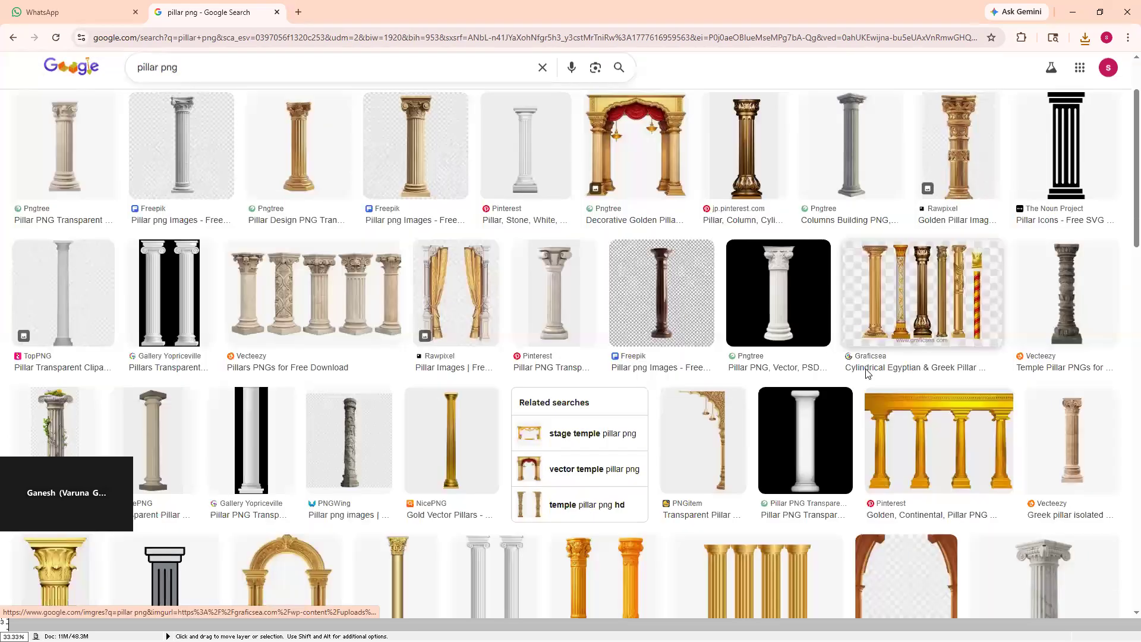
scroll(945, 426, down, 3)
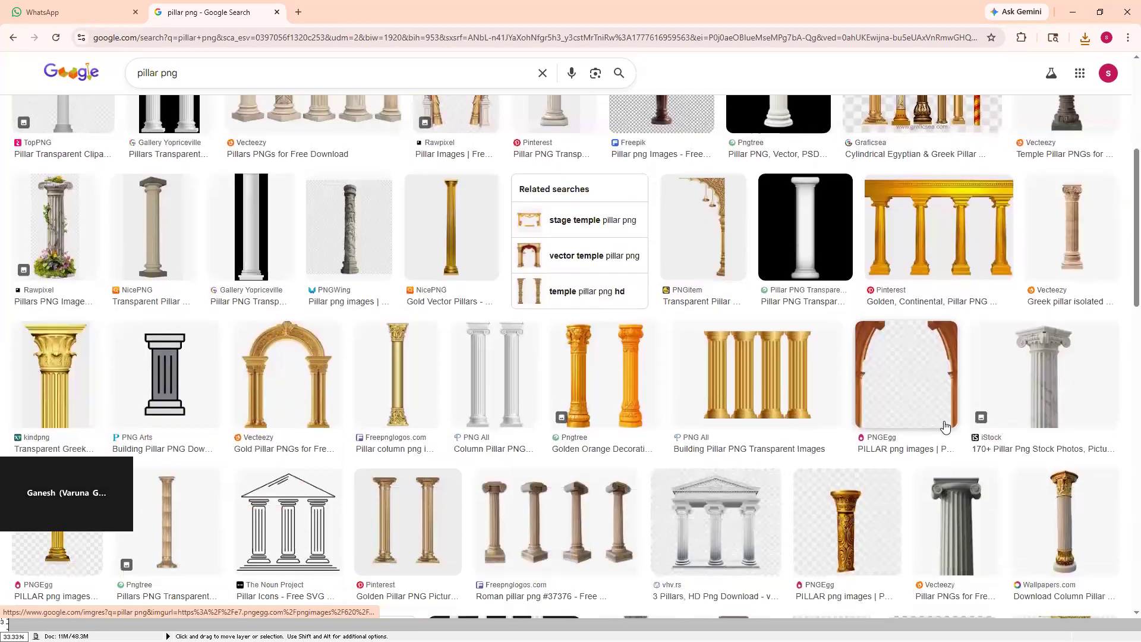
scroll(972, 471, down, 8)
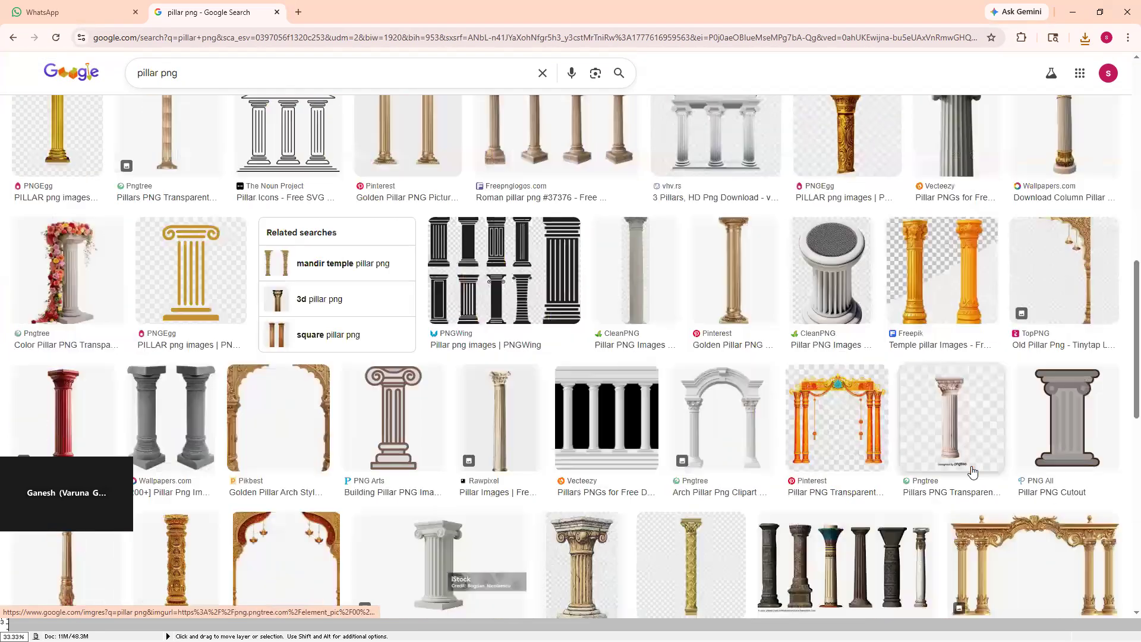
scroll(972, 472, down, 3)
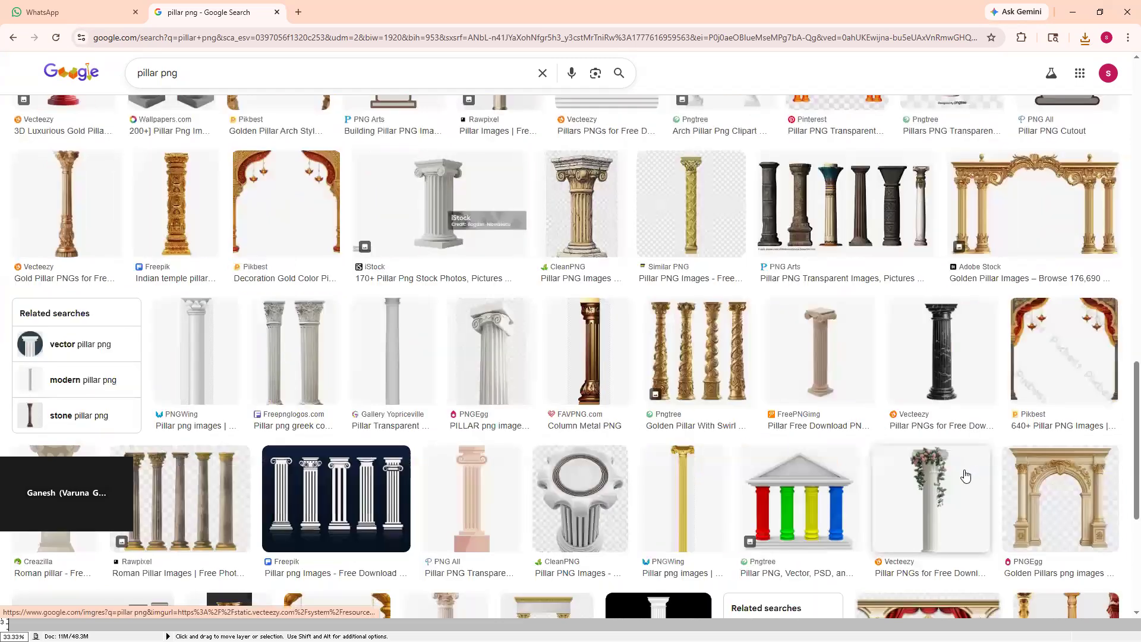
scroll(720, 432, down, 4)
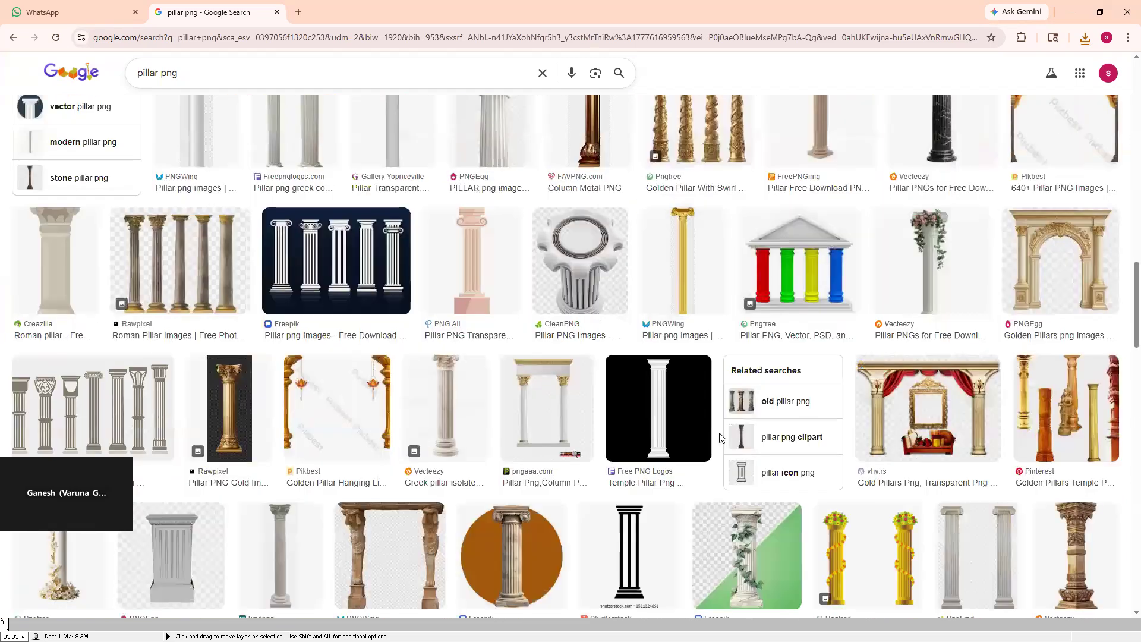
scroll(722, 438, down, 3)
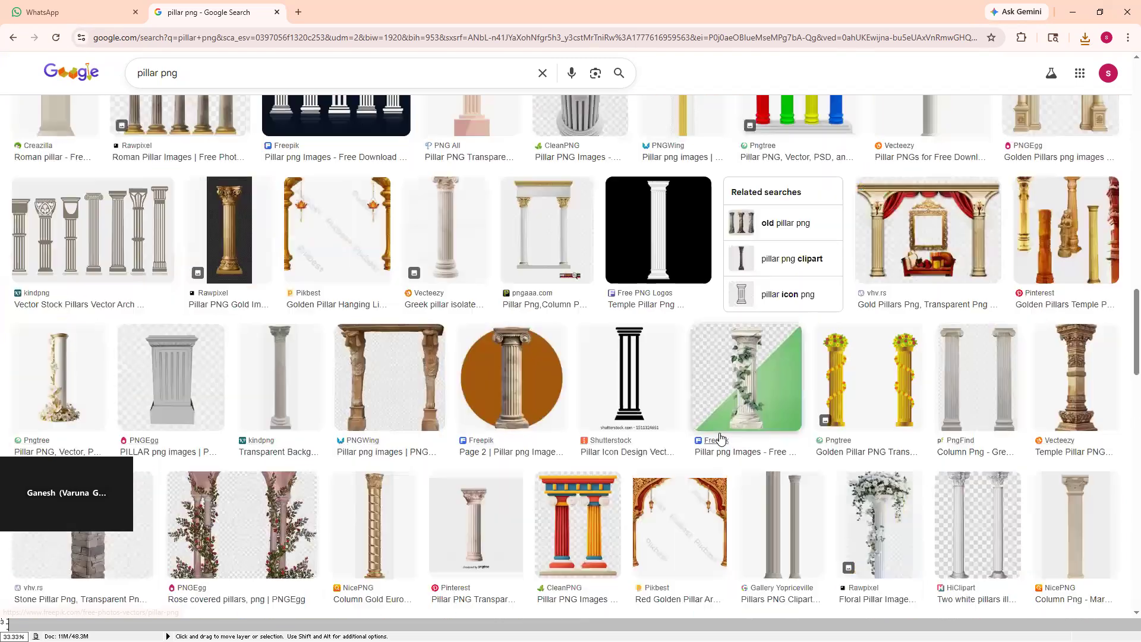
- Search Google Images for "wood pillar png" and copy the Dreamstime picture of a fluted wooden column
click(141, 74)
text(wood)
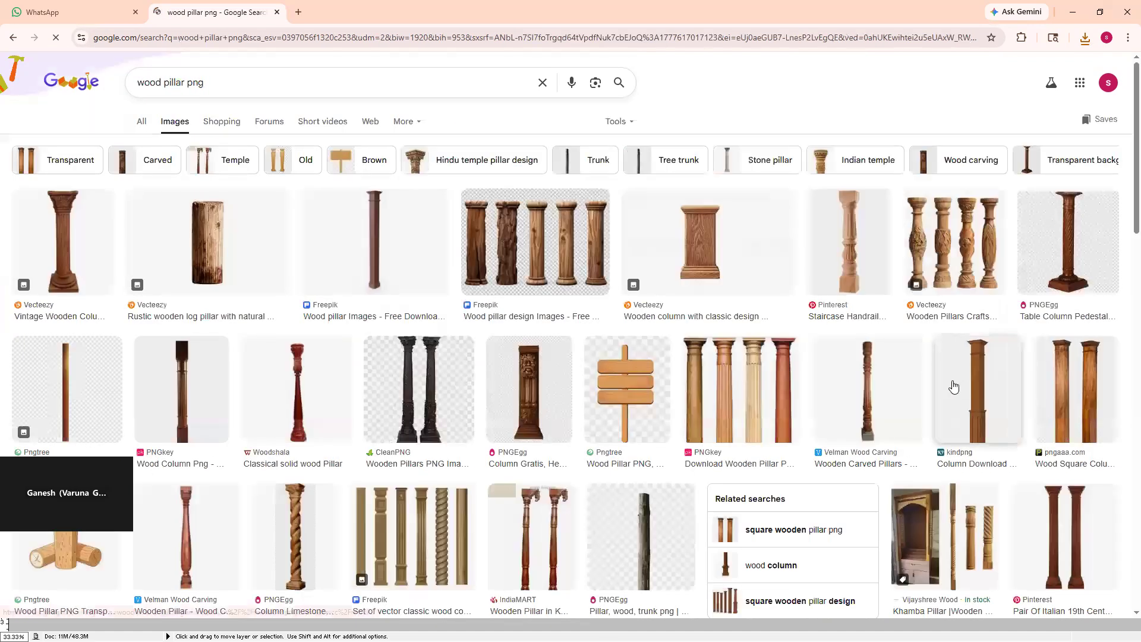
scroll(462, 450, down, 3)
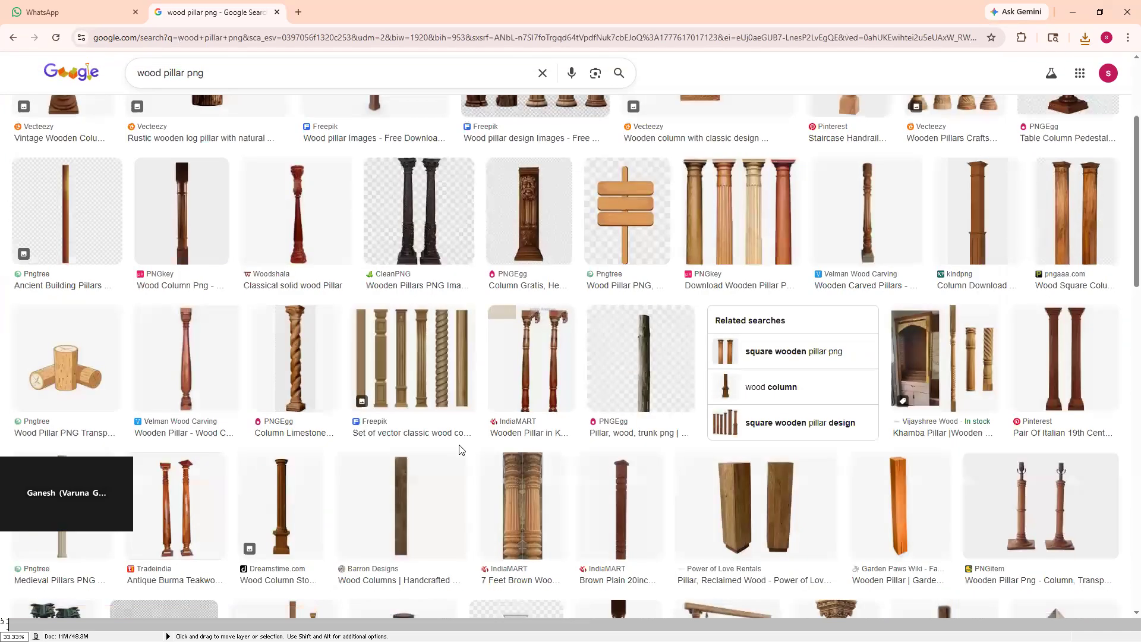
scroll(461, 450, down, 2)
click(316, 415)
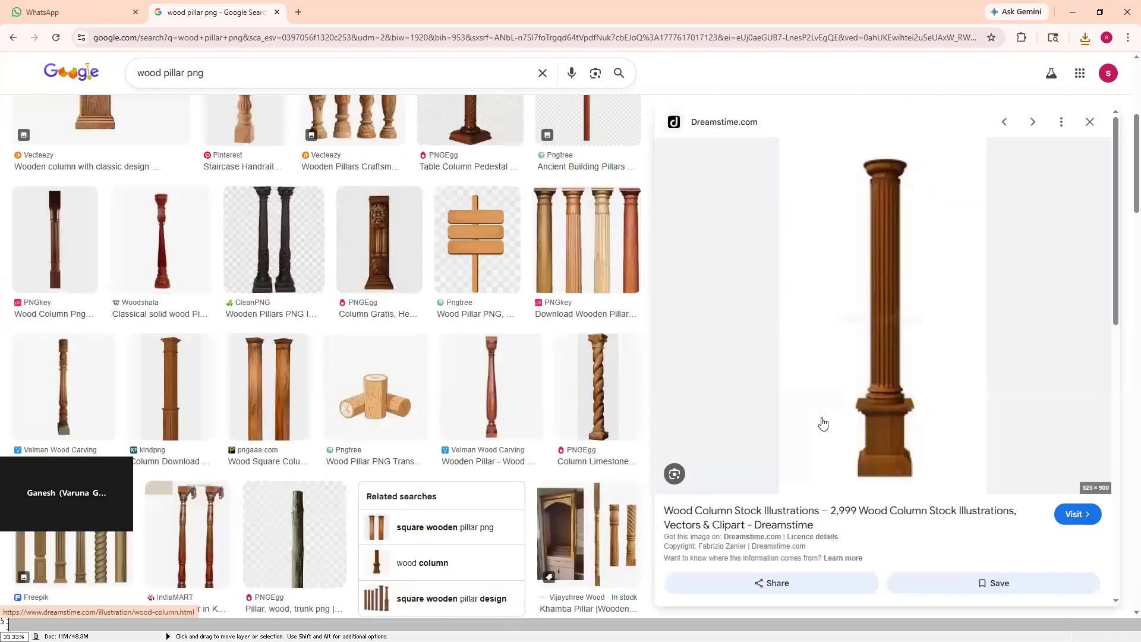
right_click(929, 300)
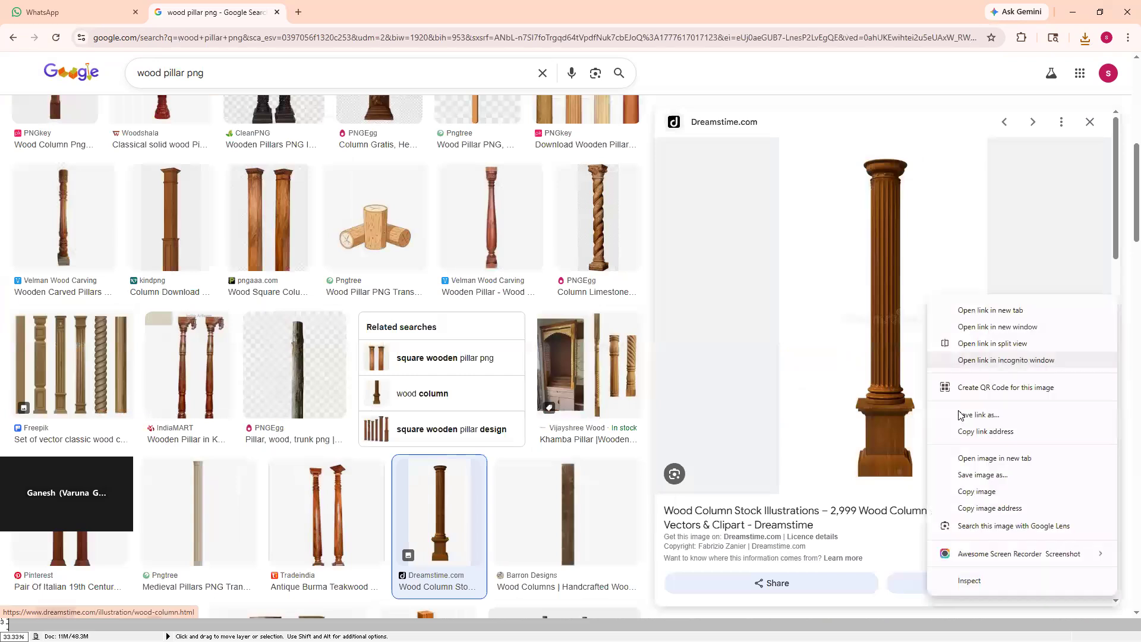
click(978, 492)
- Switch to Photoshop, paste the copied wooden column into the composite and enlarge it proportionally to about 200%
key(alt+Tab)
key(ctrl+v)
key(ctrl+t)
drag(758, 211, 767, 209)
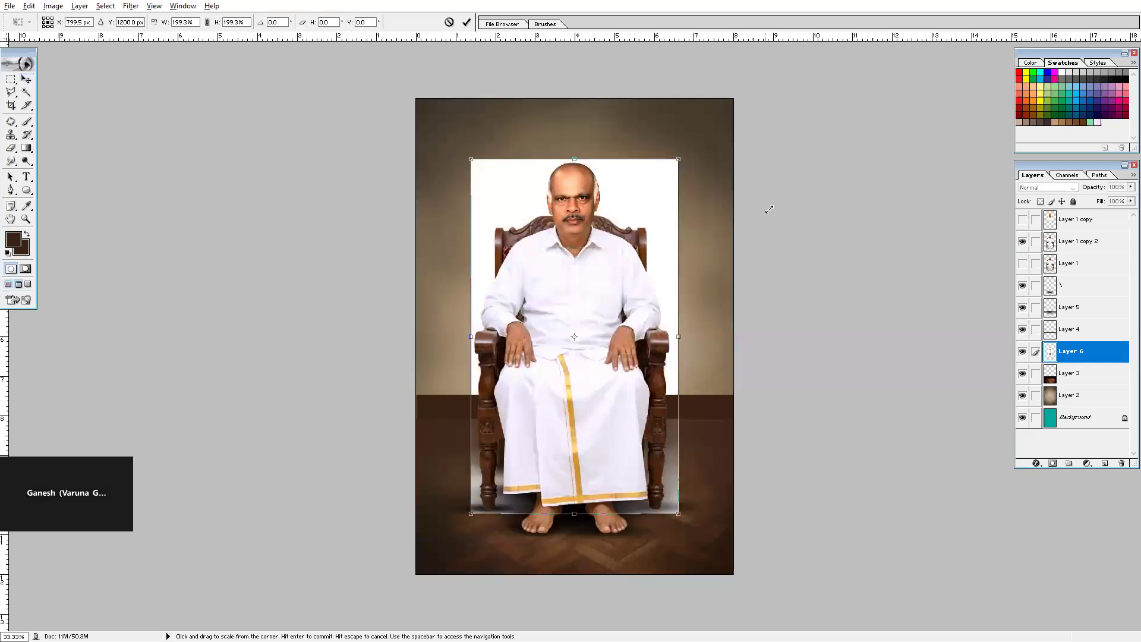
key(Return)
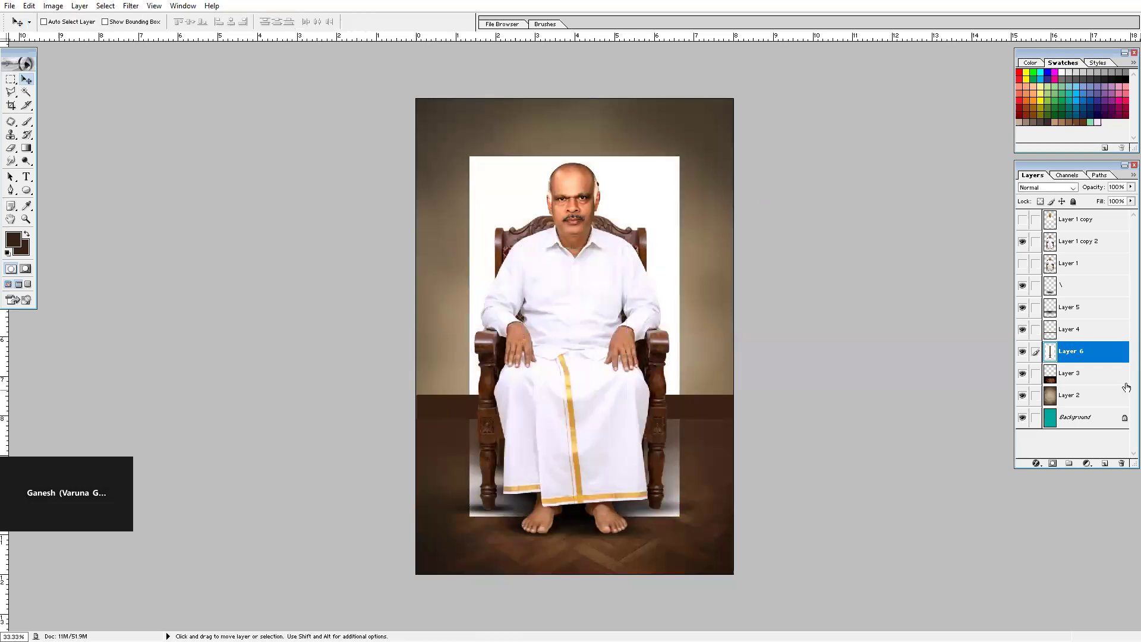
- Move the column layer above the seated man's layer, delete the column's white background and clear the selection
drag(1091, 250, 1088, 233)
key(w)
click(615, 321)
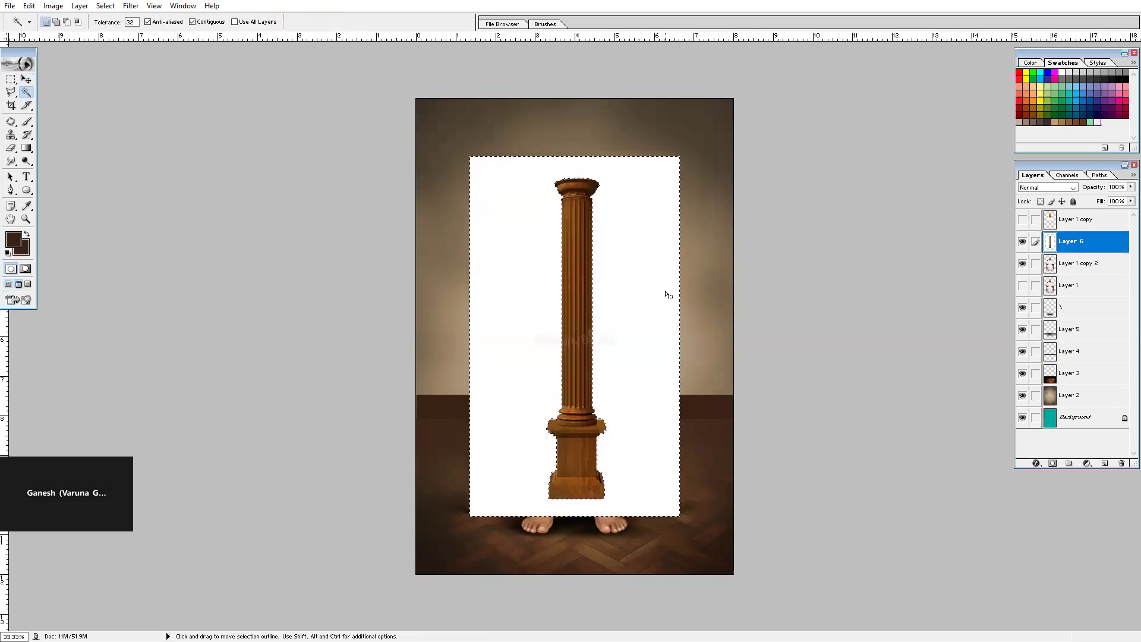
key(m)
right_click(658, 280)
click(660, 301)
click(620, 314)
key(Delete)
key(ctrl+d)
- Place the column along the backdrop's left edge and stretch its height to about 105%
key(v)
right_click(582, 284)
click(585, 287)
drag(586, 287, 428, 241)
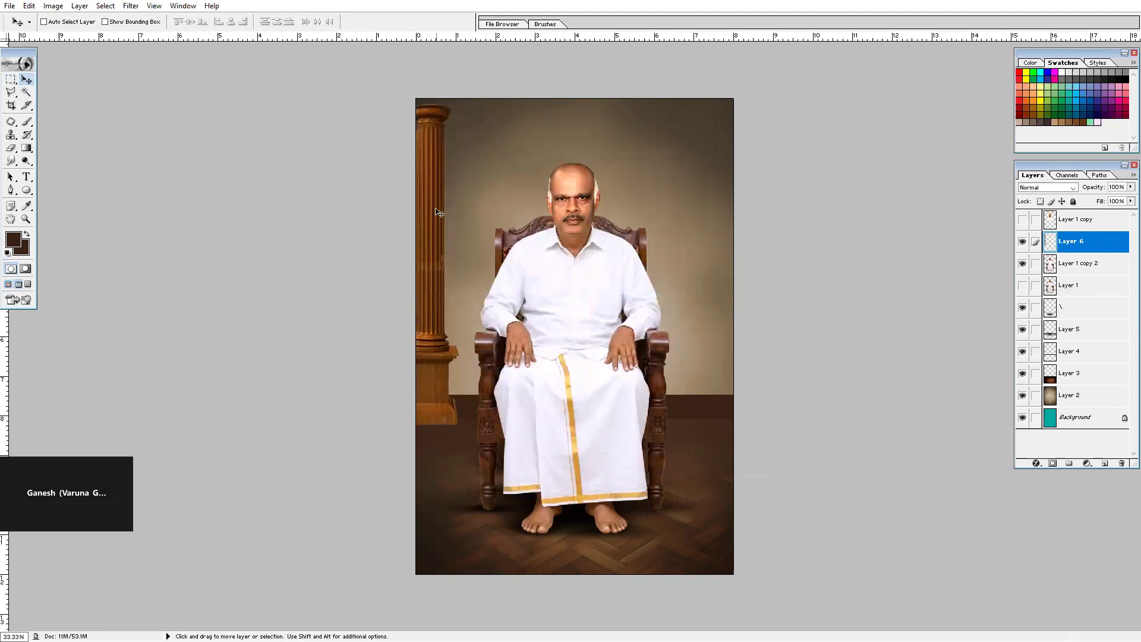
key(ctrl+t)
drag(427, 79, 427, 66)
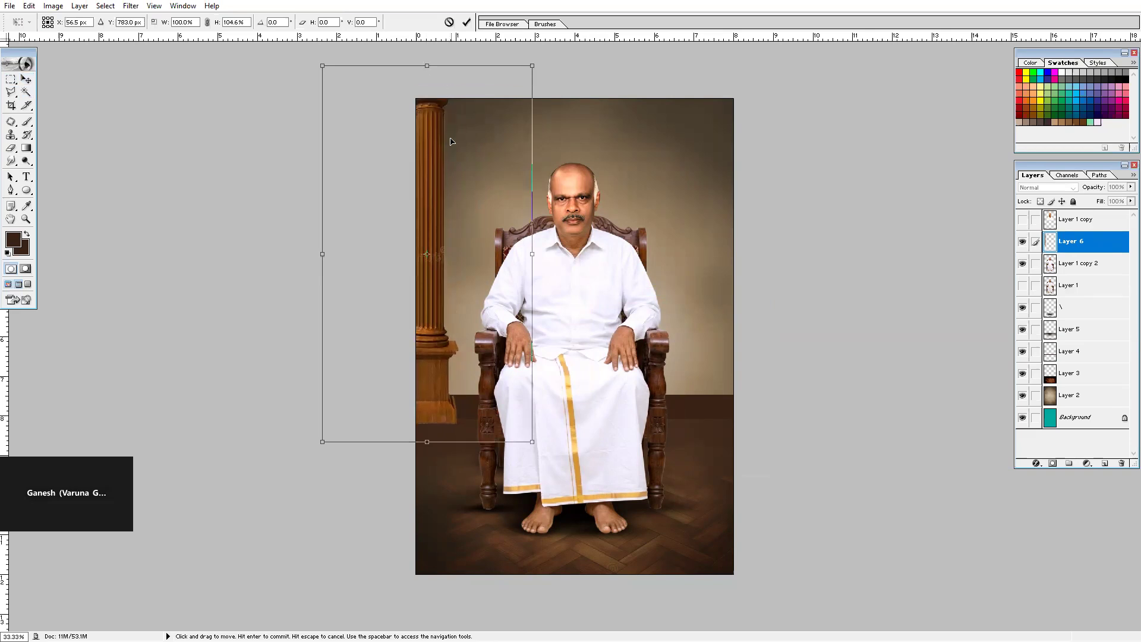
key(Return)
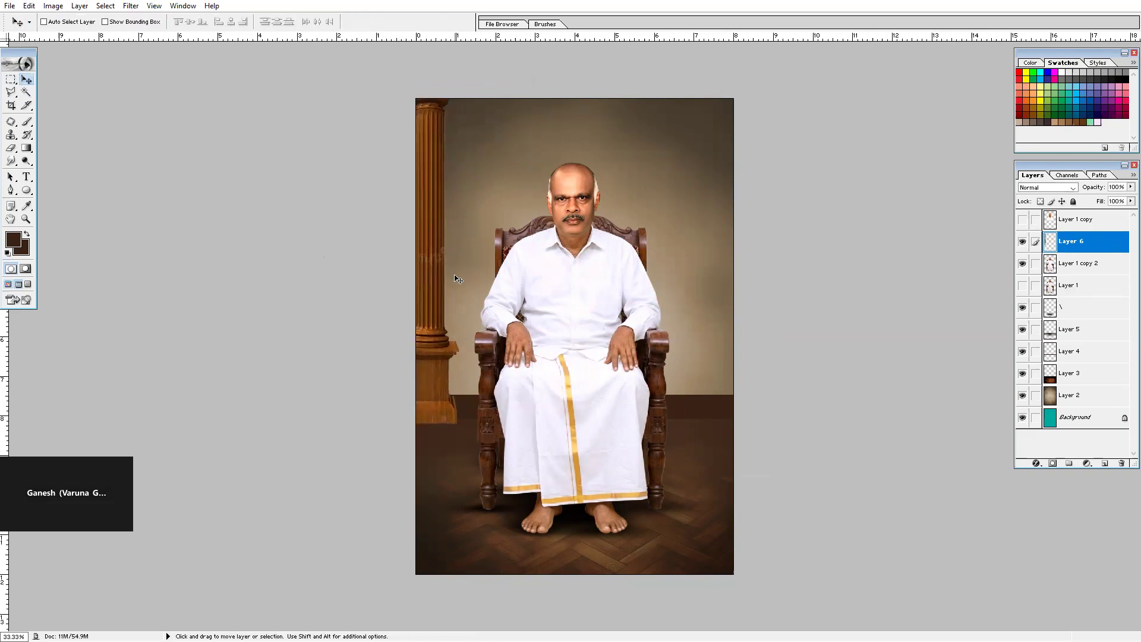
- Darken the column with Curves, pulling the midtone from input 131 to output 100
key(ctrl+m)
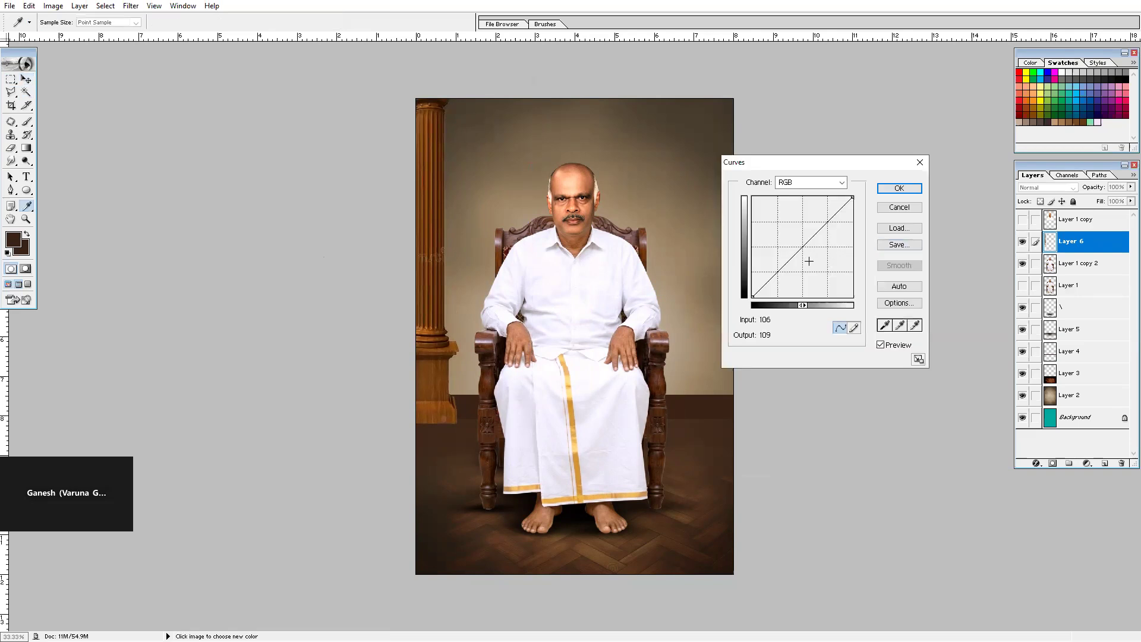
drag(810, 243, 810, 262)
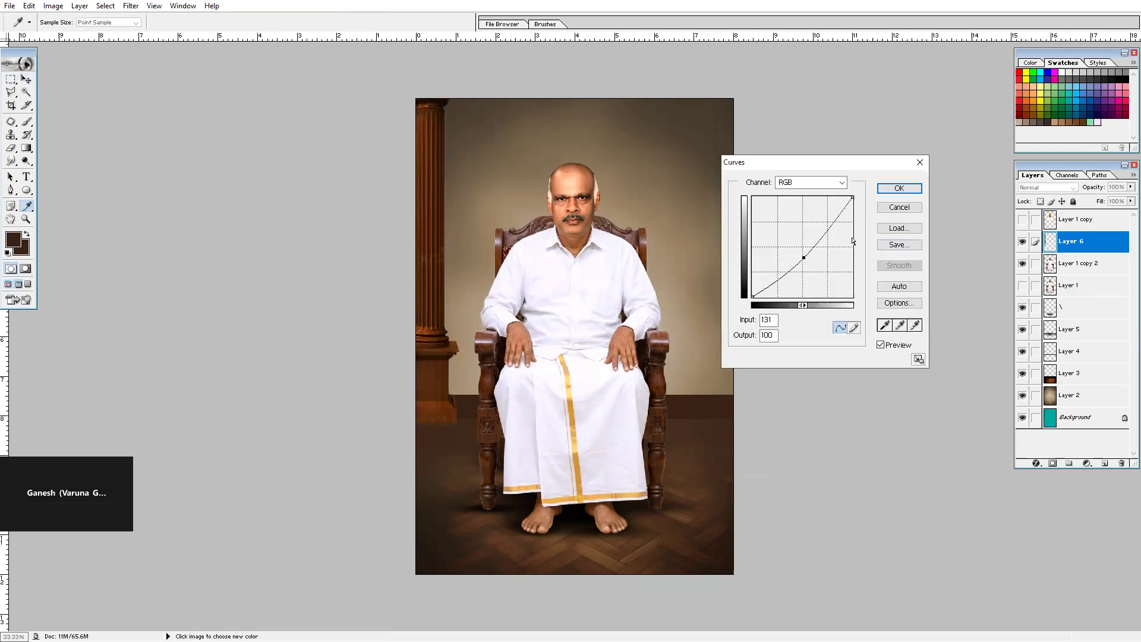
click(900, 189)
- Softly erase the column's bottom edge where it meets the floor, using a 300 px Eraser at 50% opacity
key(e)
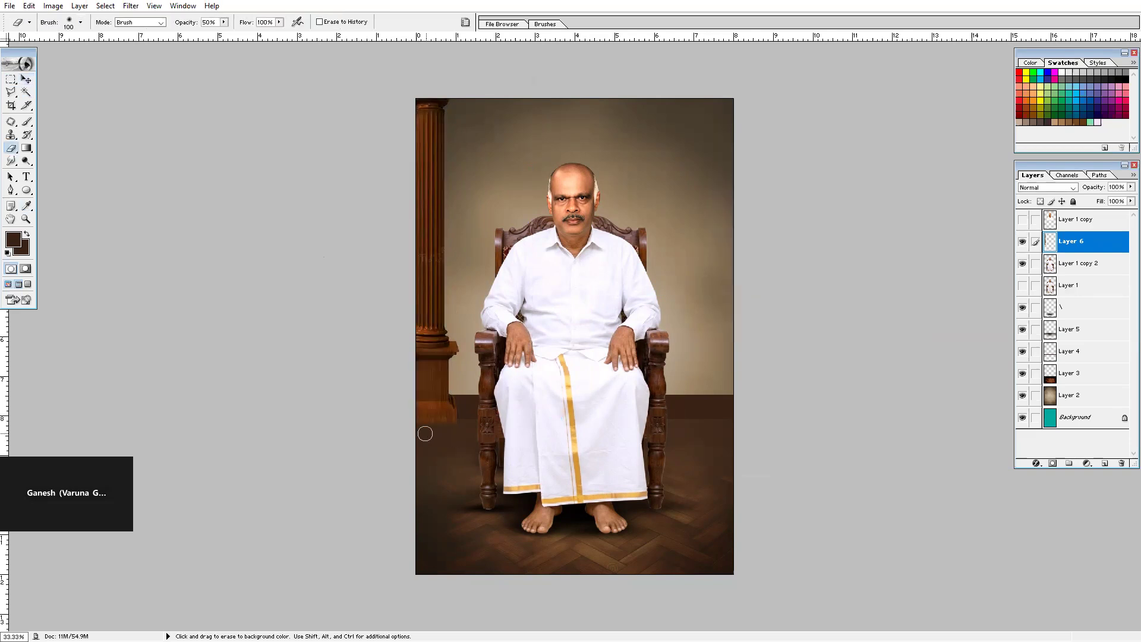
key(bracketright)
key(bracketright)
key(z)
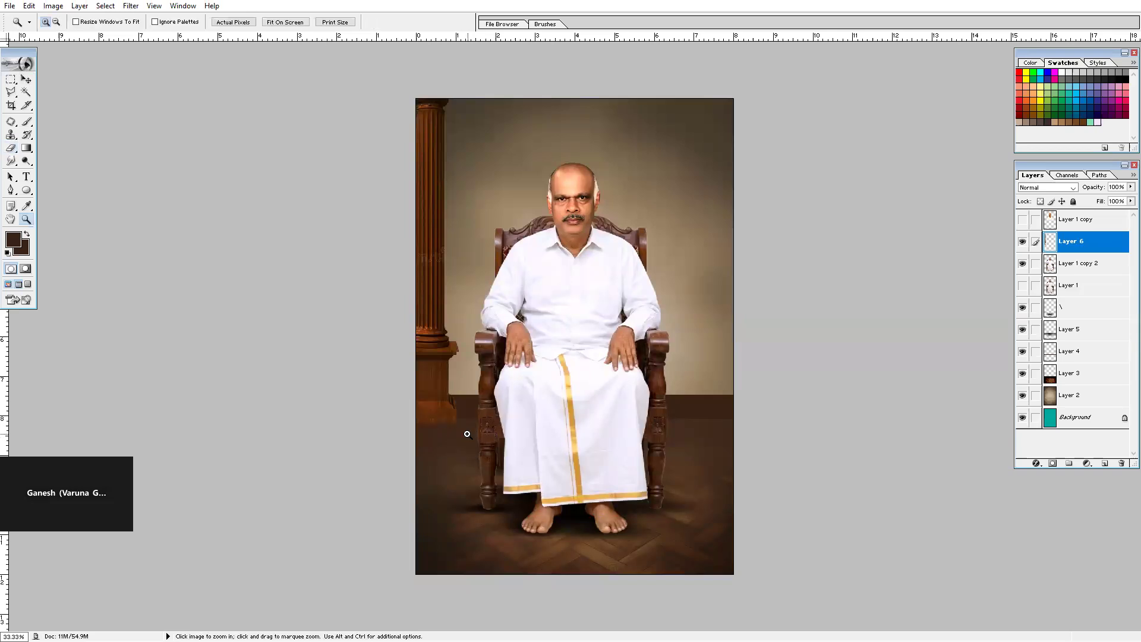
key(e)
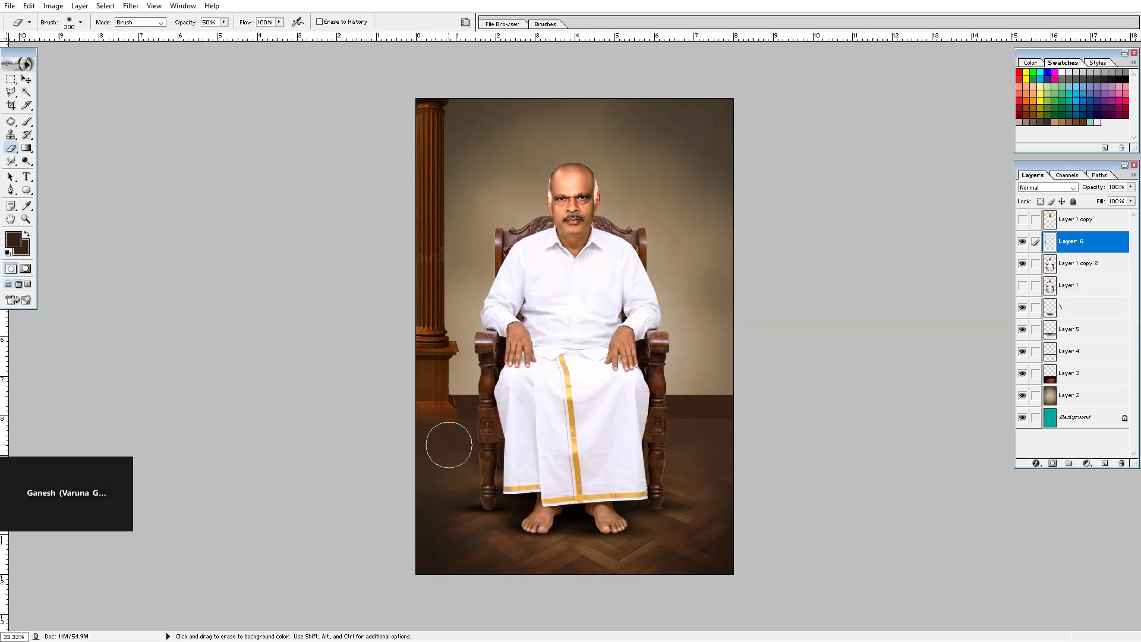
- Paint a soft black shadow under the column's base on Layer 5 with a flattened 700 px brush at 60% opacity
key(d)
click(1064, 332)
key(b)
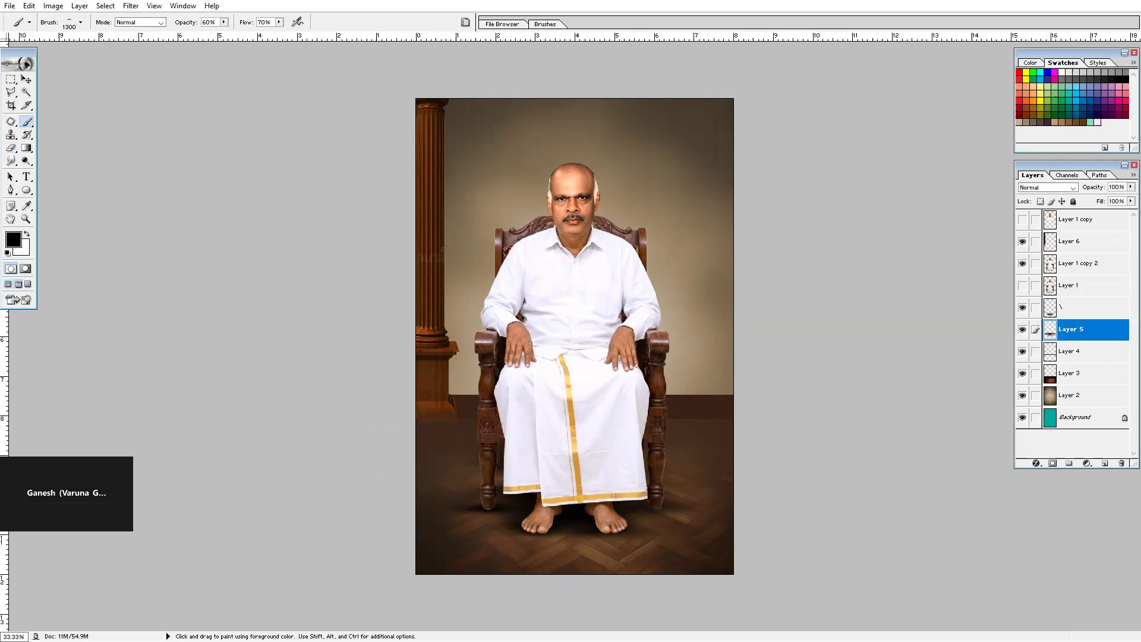
key(bracketleft)
key(bracketleft)
key(bracketleft)
key(bracketleft)
key(bracketleft)
key(bracketleft)
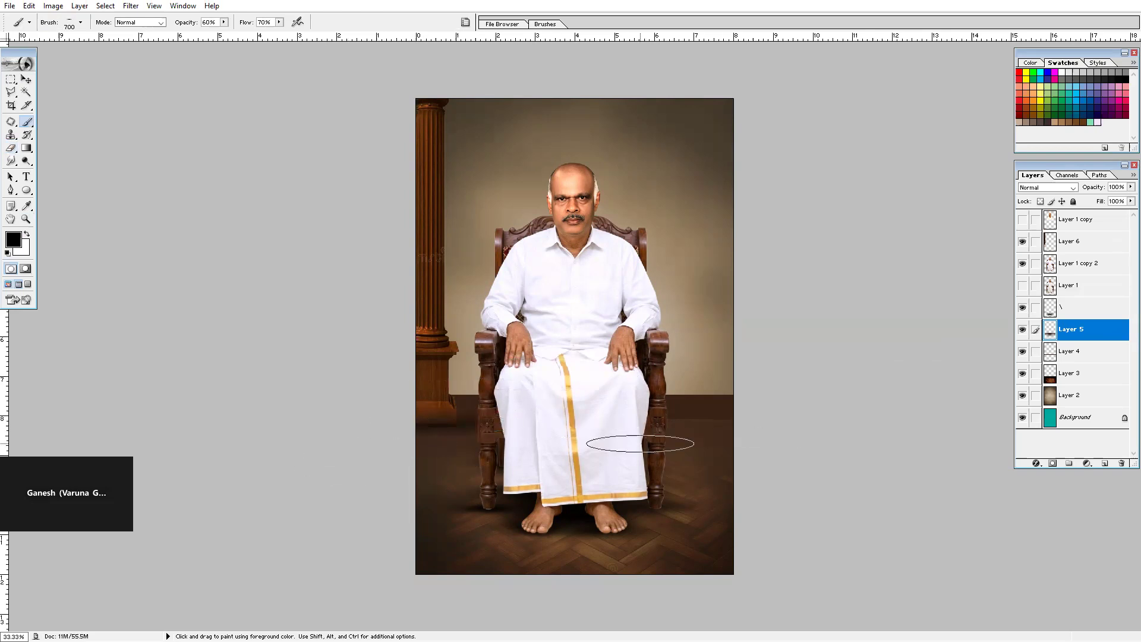
key(v)
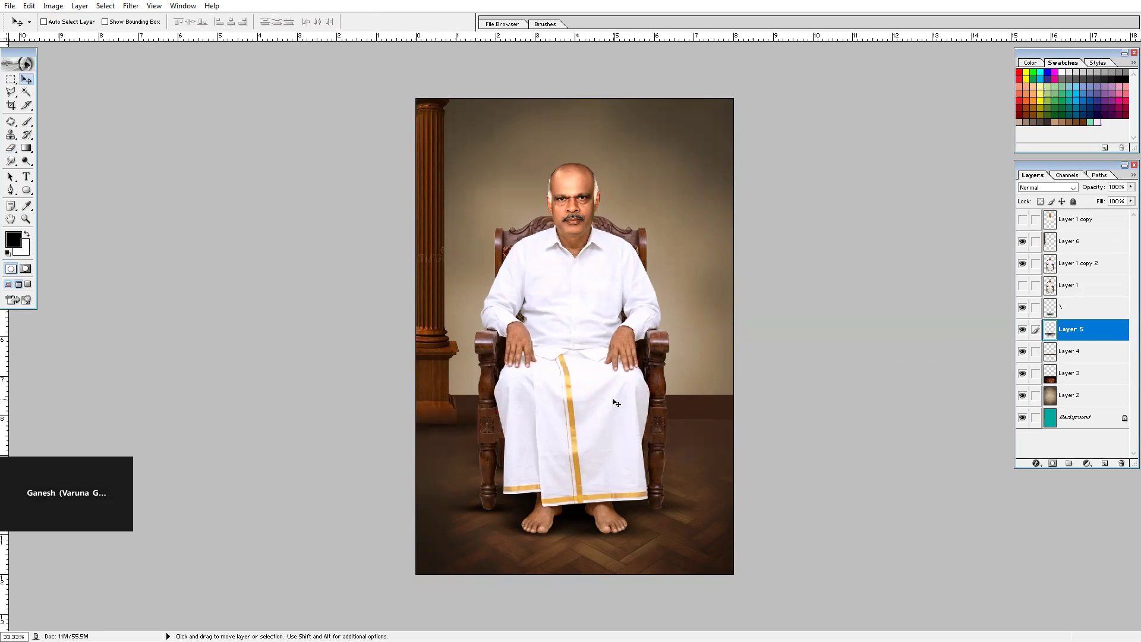
- Open the saved red theatre curtain PNG from the Downloads folder
key(ctrl+o)
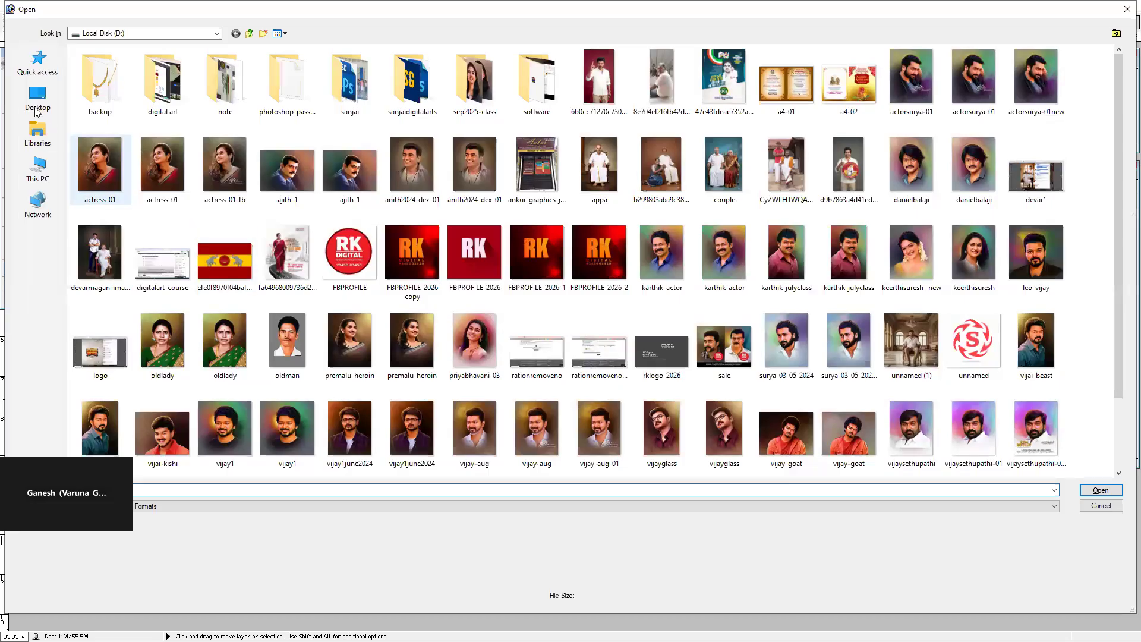
click(37, 103)
click(217, 33)
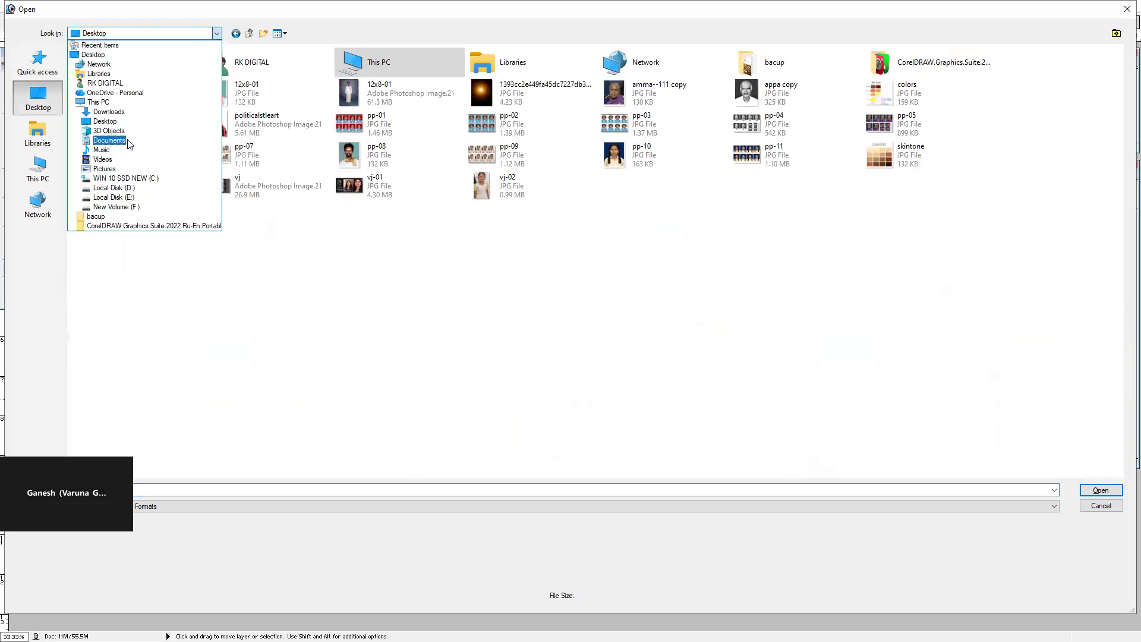
click(130, 116)
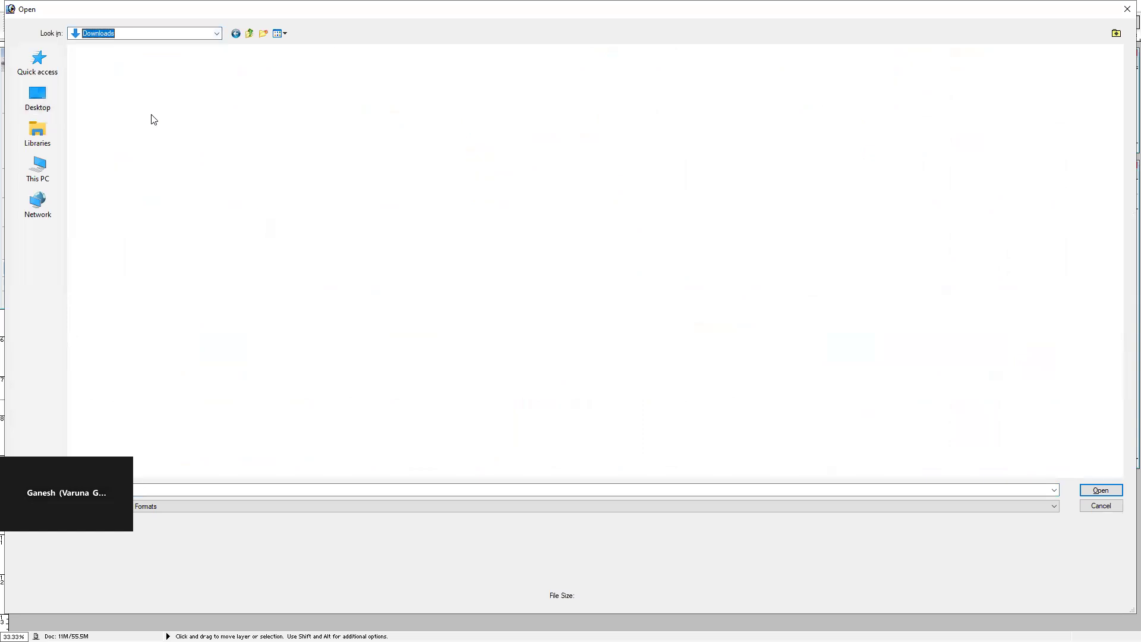
click(328, 156)
double_click(328, 156)
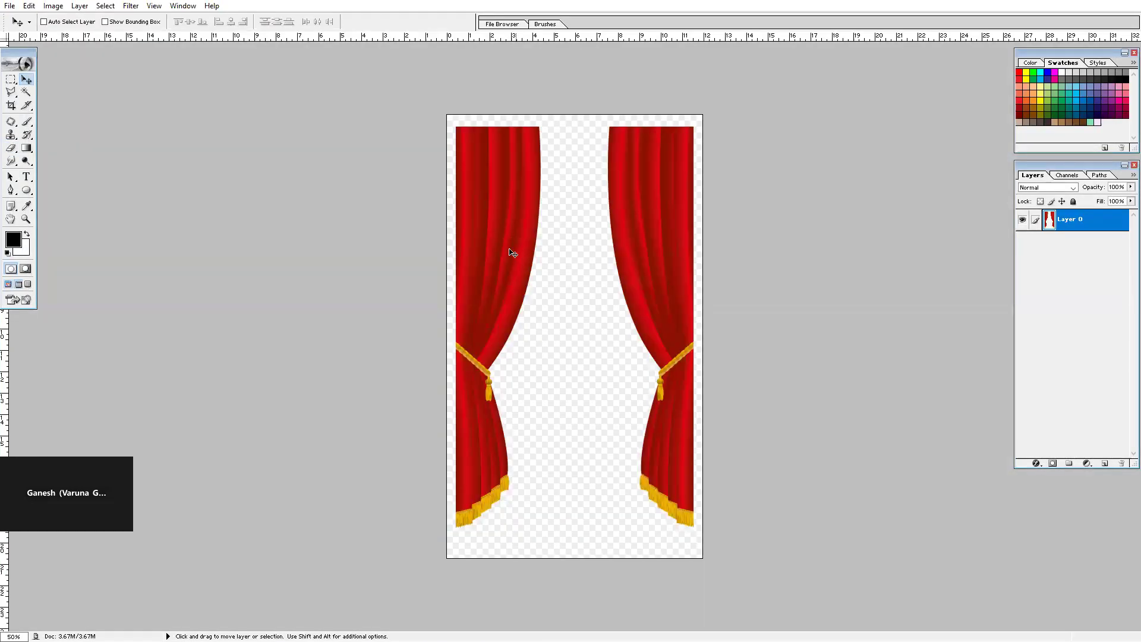
- Copy the left half of the curtain image and return to the composite
key(m)
drag(535, 517, 570, 560)
click(447, 109)
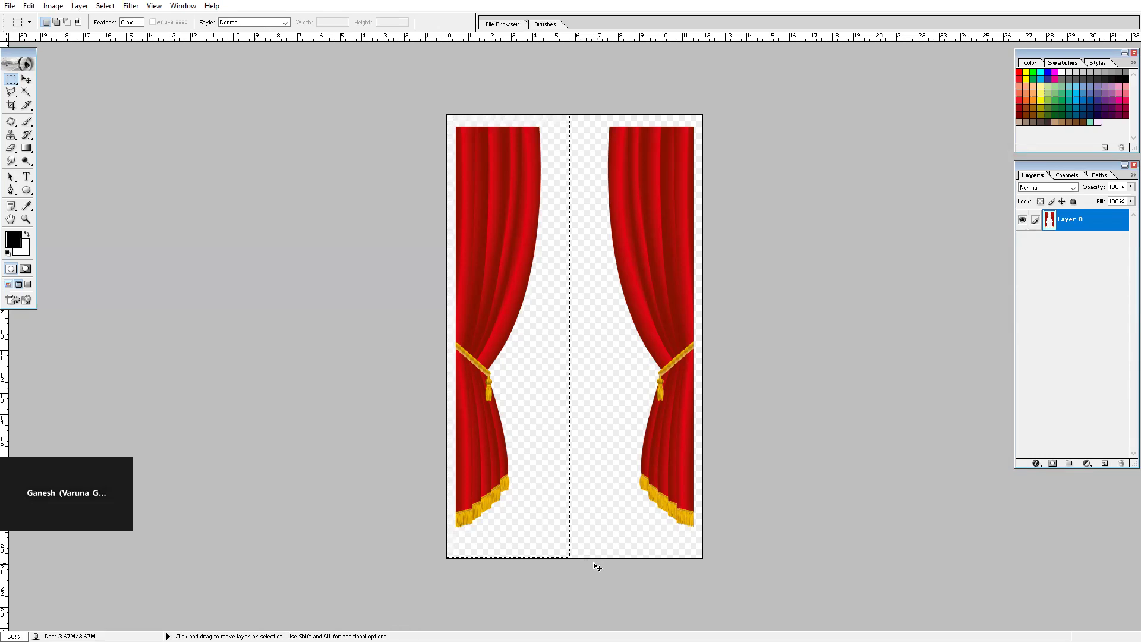
key(ctrl+c)
key(ctrl+Tab)
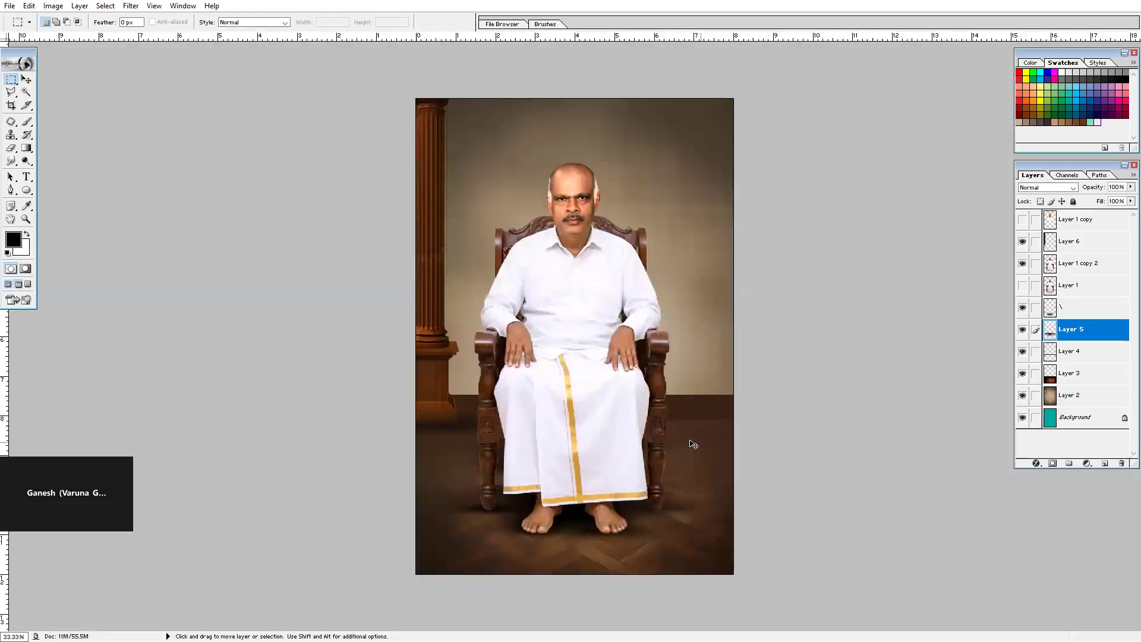
- Paste the curtain into the composite and bring its layer to the front of all others
key(ctrl+v)
key(ctrl+t)
key(Return)
key(m)
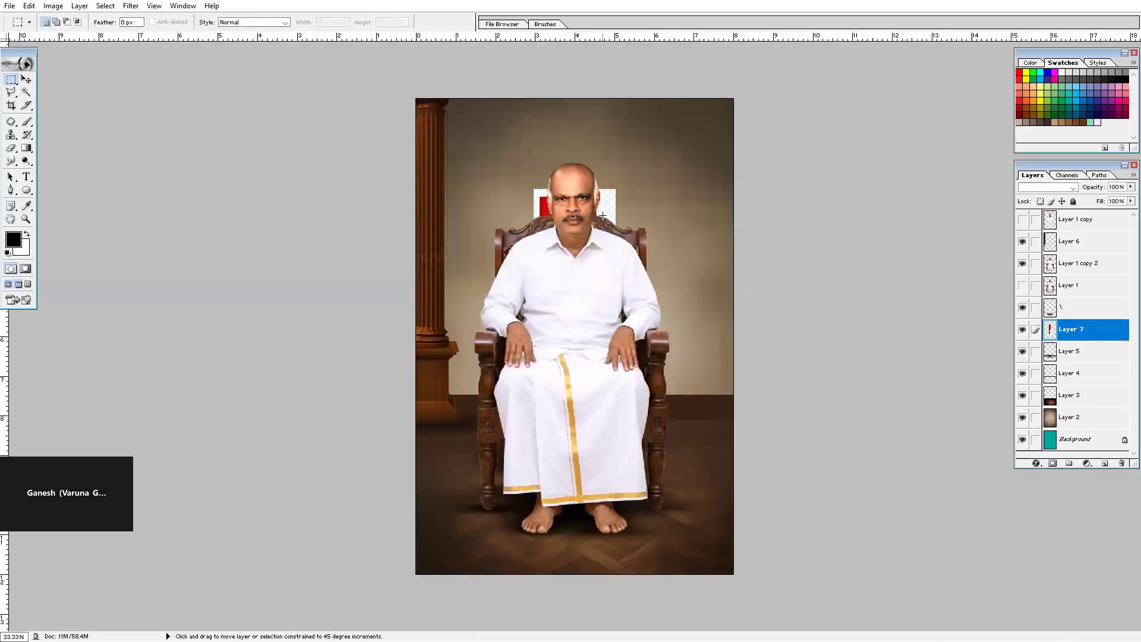
key(ctrl+shift+bracketright)
key(v)
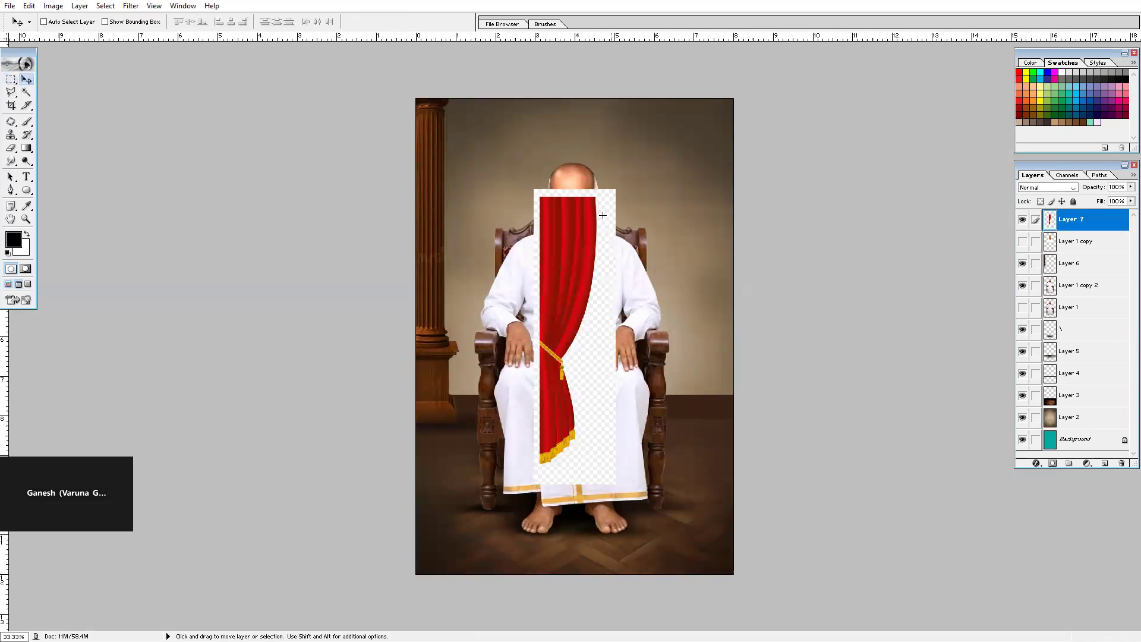
- Remove the checkered background around the curtain with the Magic Wand, expand the selection to clean the edges, and deselect
key(z)
click(599, 293)
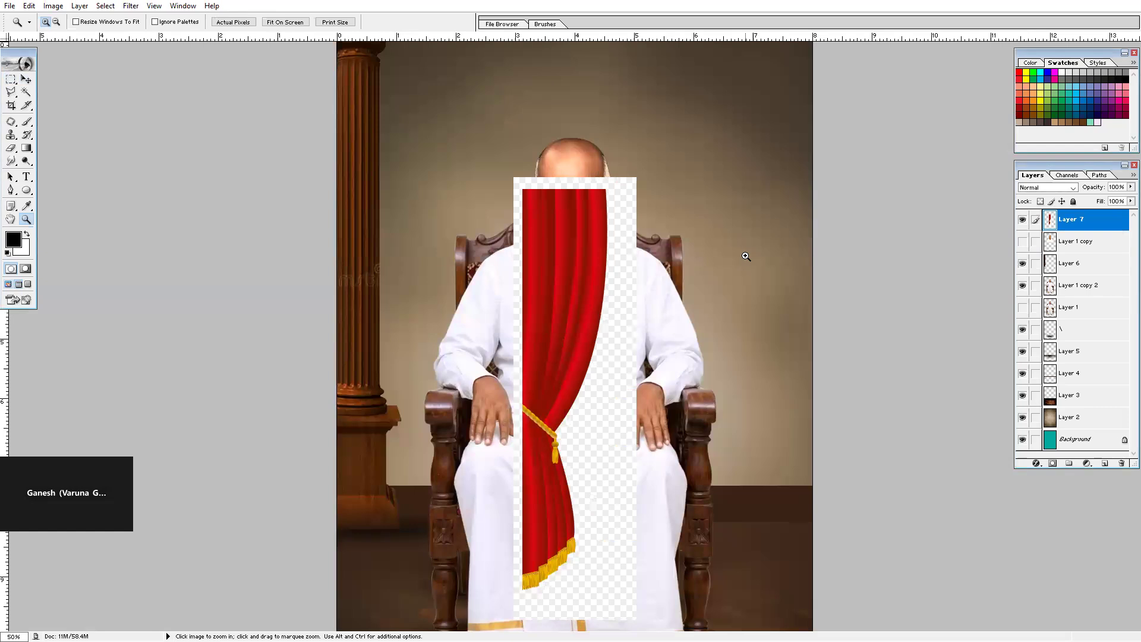
key(w)
click(624, 246)
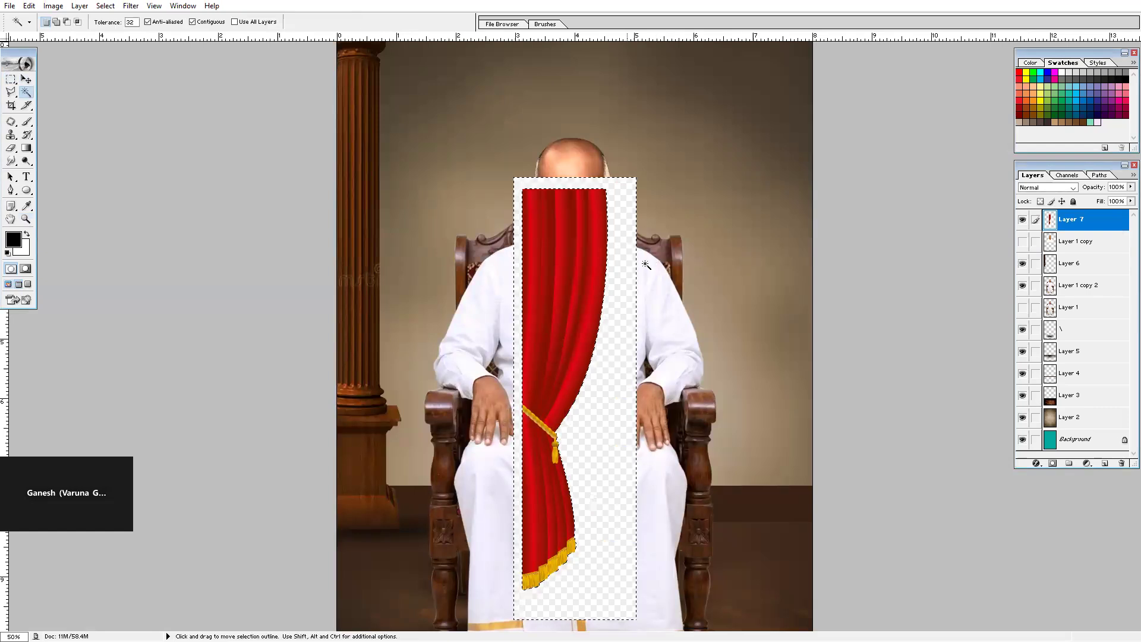
key(Delete)
key(alt+s)
key(m)
key(e)
key(Return)
key(ctrl+d)
key(ctrl+minus)
- Move the curtain to the upper-left corner of the backdrop and scale it to 104%
key(ctrl+t)
drag(571, 267, 455, 155)
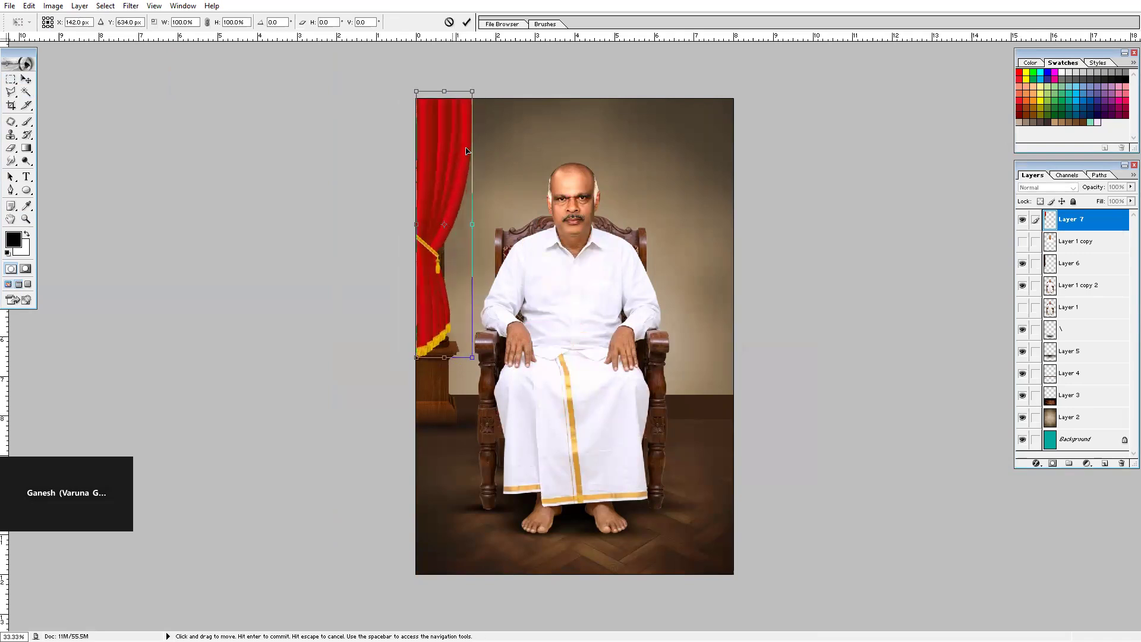
drag(484, 91, 487, 85)
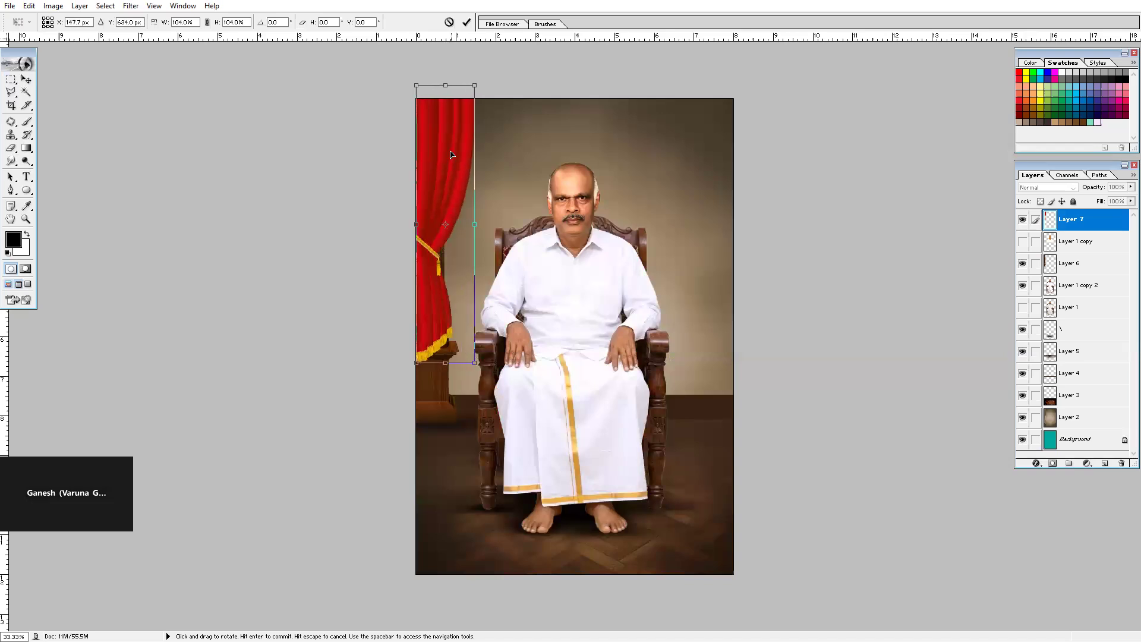
key(Return)
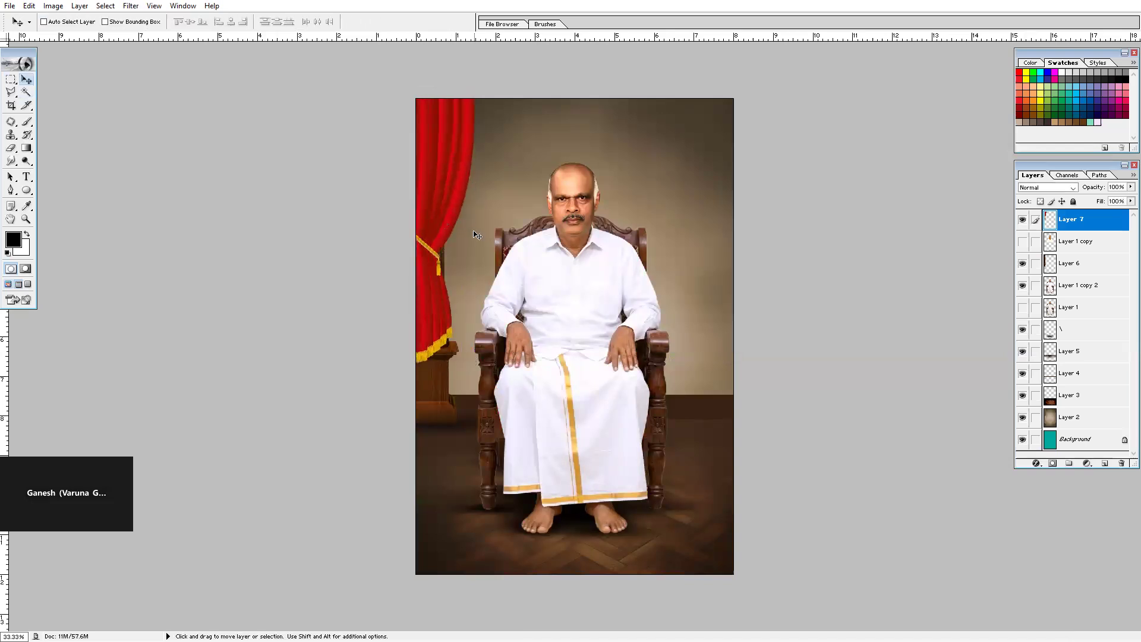
- Try recolouring the curtain to a muted pink with Hue/Saturation
key(ctrl+u)
mouse_move(826, 269)
mouse_down()
mouse_move(869, 250)
mouse_move(818, 256)
mouse_move(881, 249)
mouse_move(827, 251)
mouse_move(856, 255)
mouse_move(841, 255)
mouse_up()
key(Return)
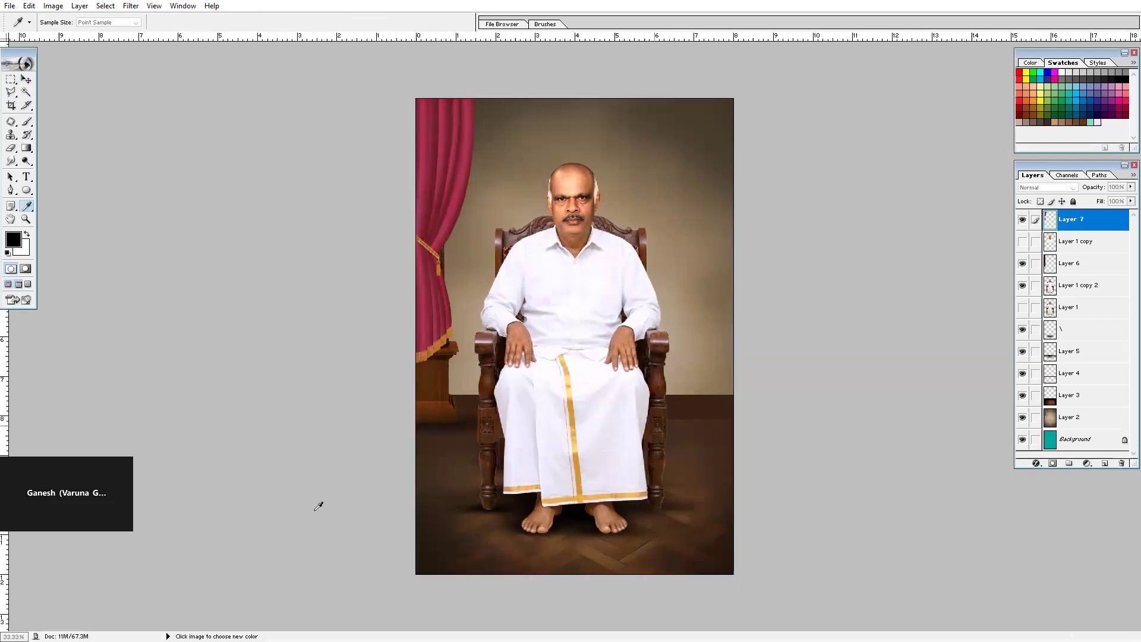
key(alt+Tab)
key(alt+Tab)
drag(850, 244, 821, 254)
key(Escape)
- Try the last-used Gaussian Blur on the curtain layer, then undo it
right_click(441, 295)
click(445, 302)
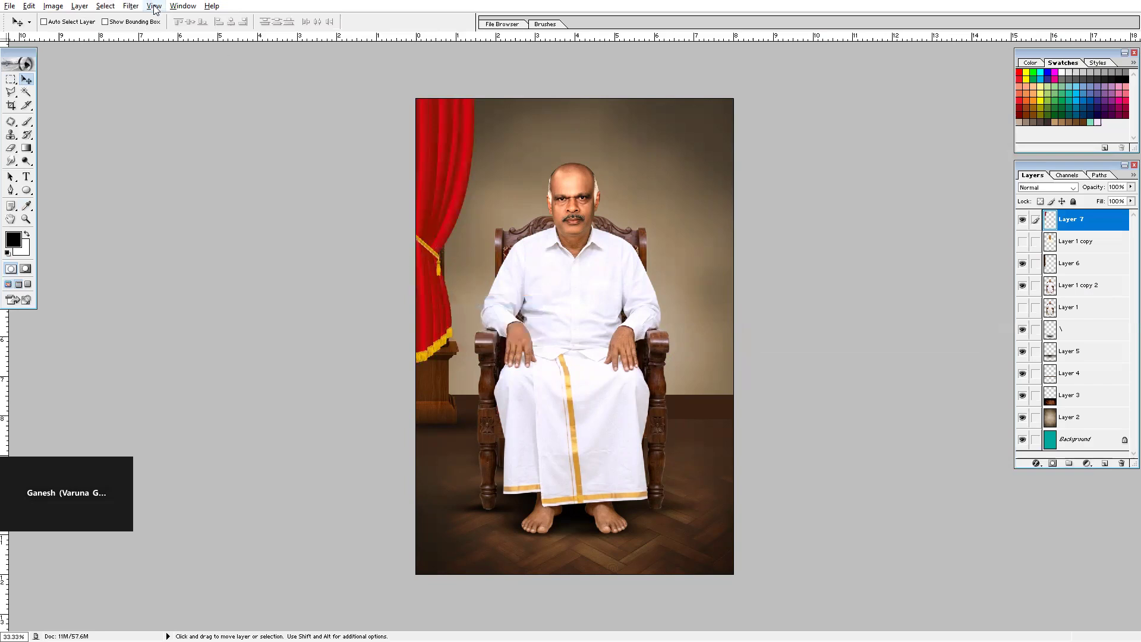
click(130, 5)
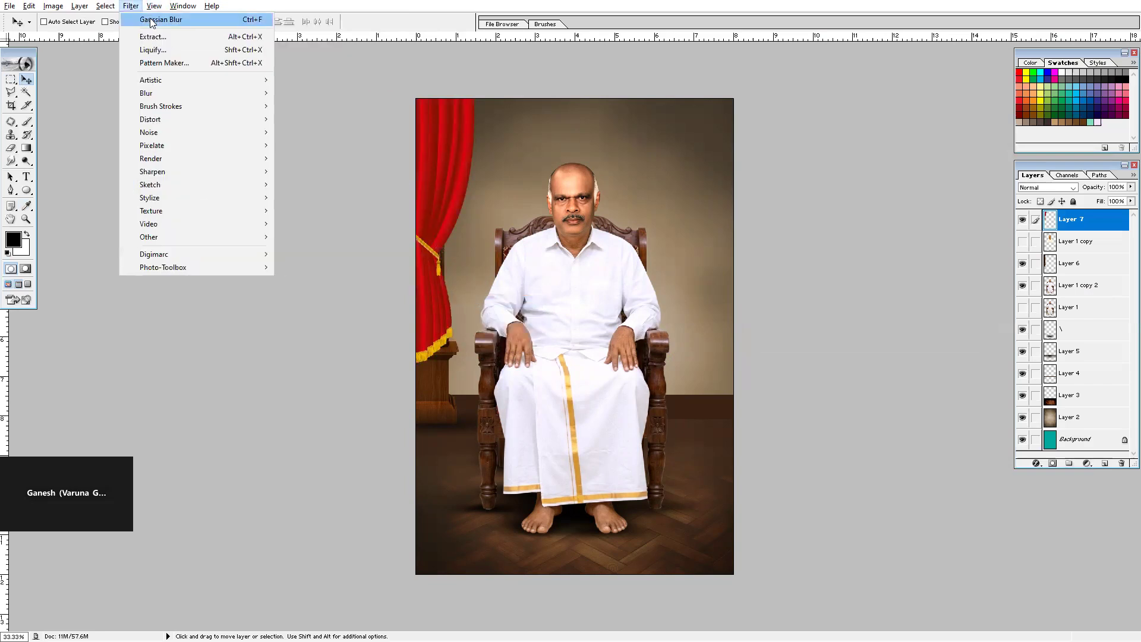
click(150, 20)
key(ctrl+z)
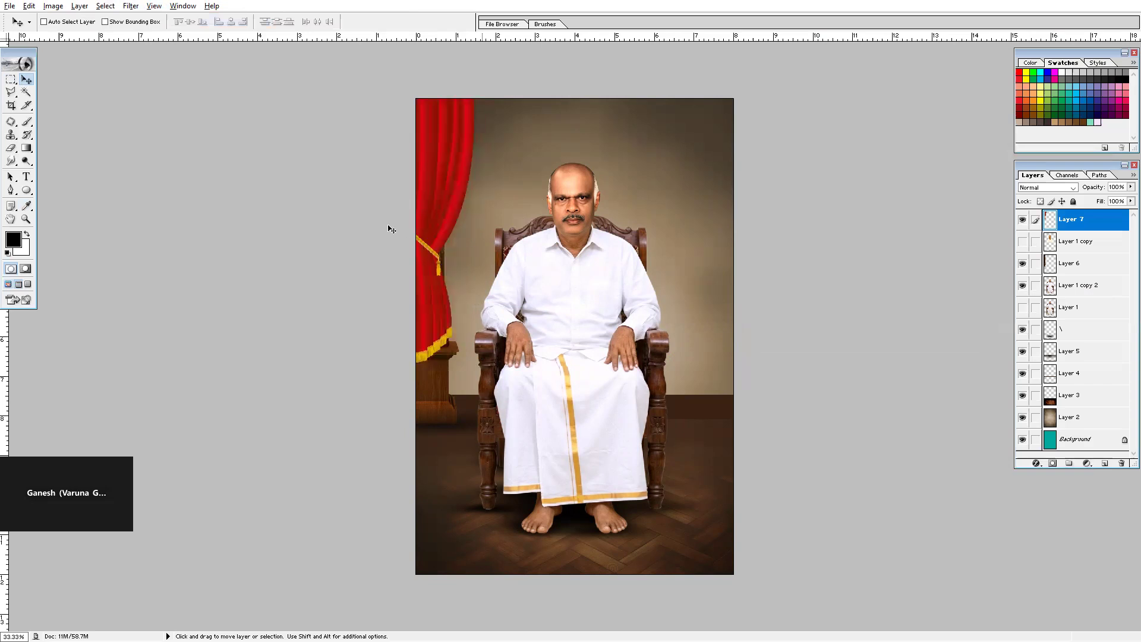
- Soften the curtain layer with the Blur More filter
click(132, 6)
mouse_move(166, 91)
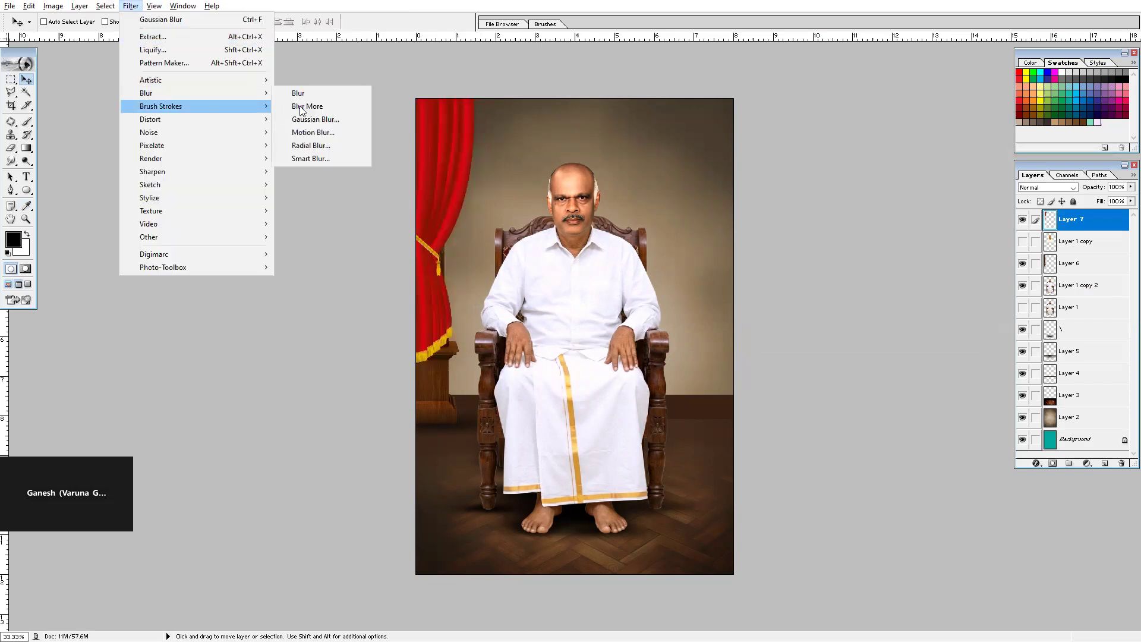
click(308, 106)
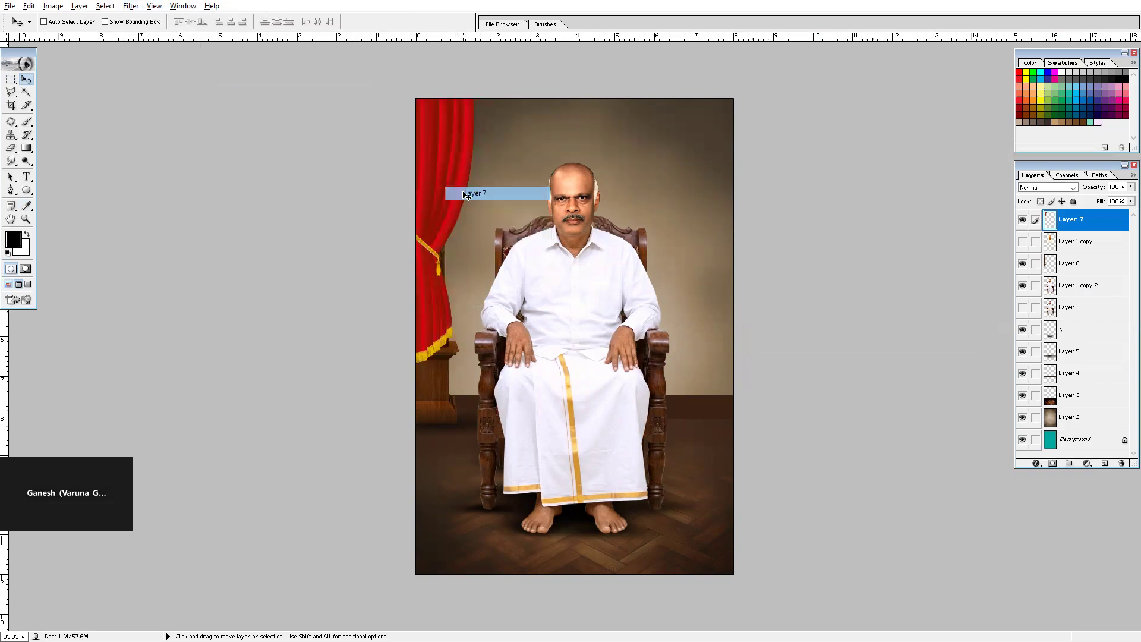
- Duplicate the curtain layer and flip the copy horizontally
key(ctrl+j)
key(ctrl+t)
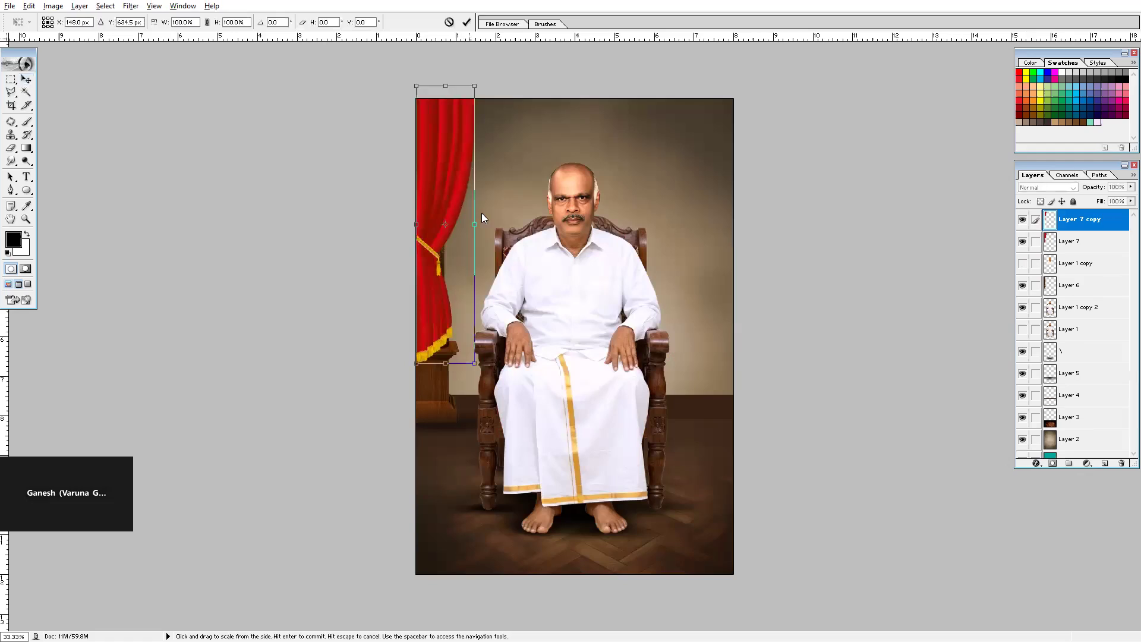
right_click(470, 185)
click(559, 322)
key(Return)
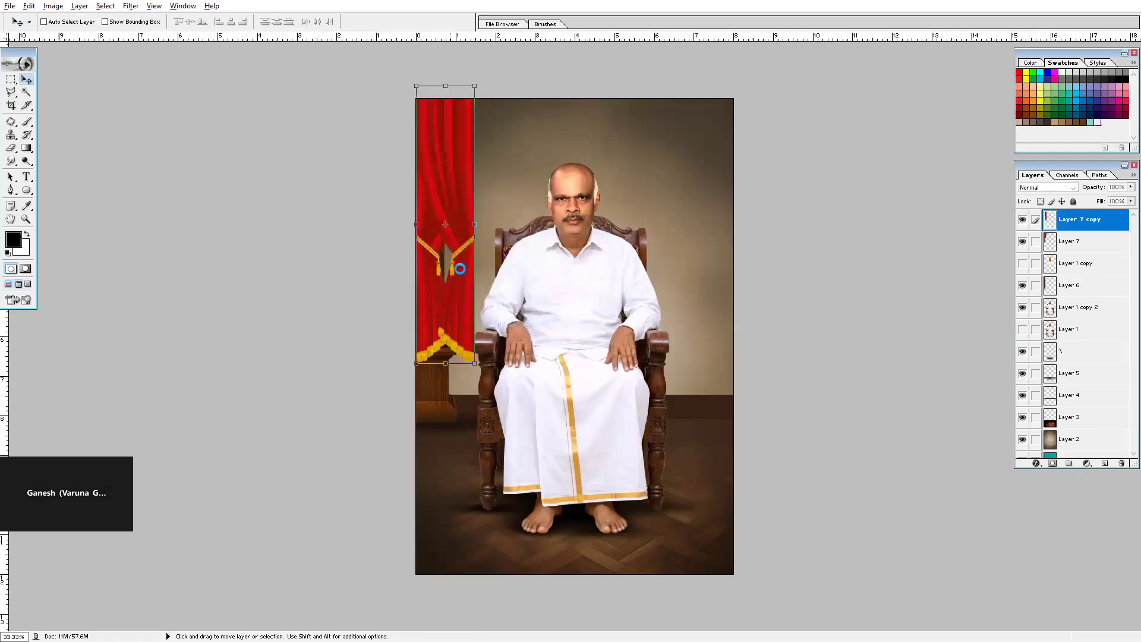
- Move the flipped curtain copy straight across to the right edge of the photo
drag(448, 283, 725, 284)
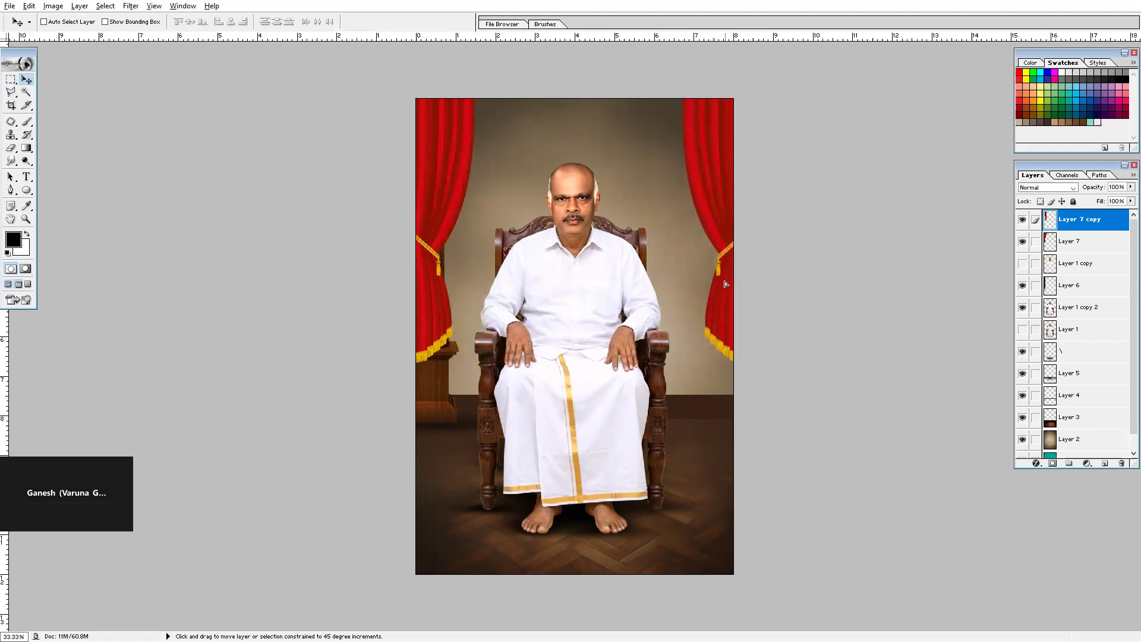
- Shift the wooden pillar behind the left curtain slightly toward the chair and save the document
right_click(436, 376)
click(469, 381)
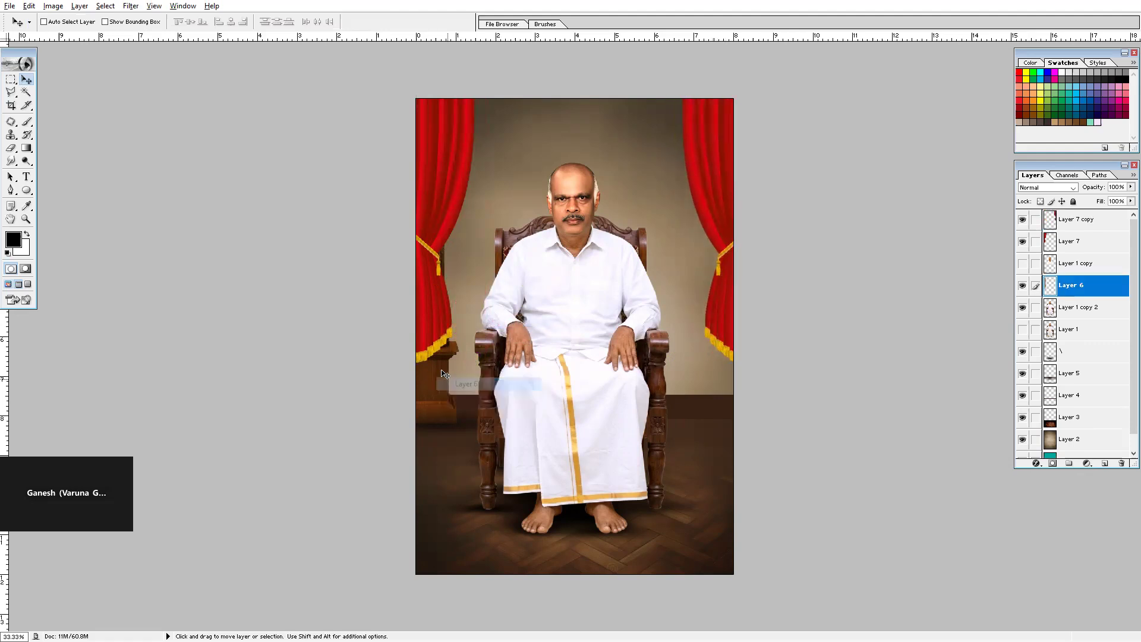
key(ctrl+t)
drag(532, 254, 546, 254)
key(Return)
key(ctrl+s)
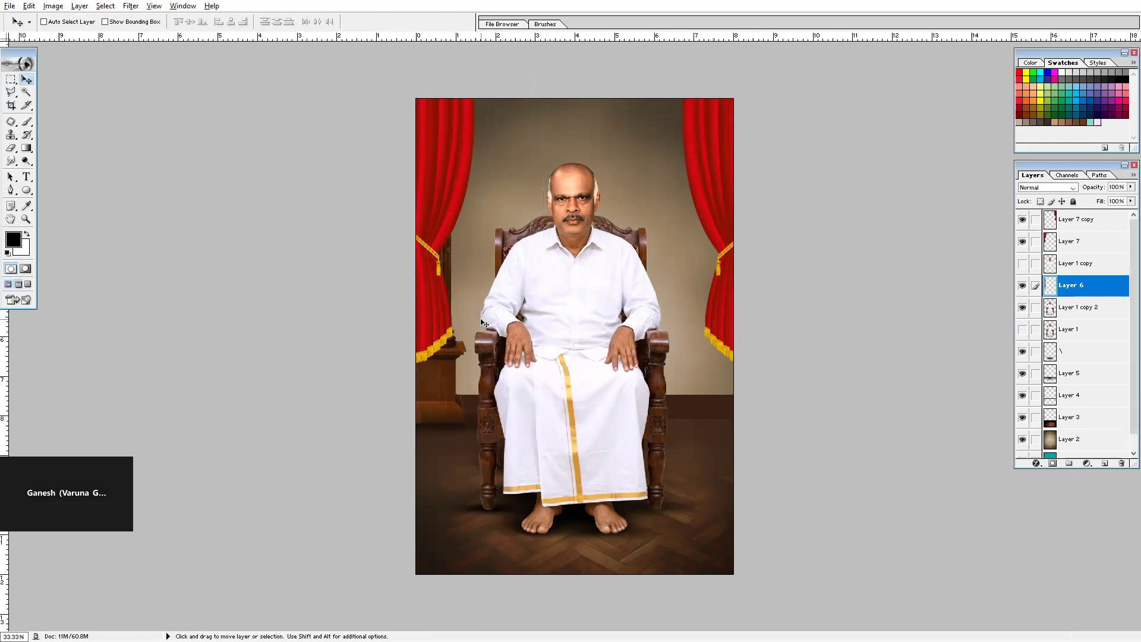
- Duplicate the wooden pillar, flip the copy horizontally, and place it behind the curtain at the photo's right edge
key(ctrl+j)
key(ctrl+t)
right_click(552, 244)
click(589, 381)
key(Return)
key(b)
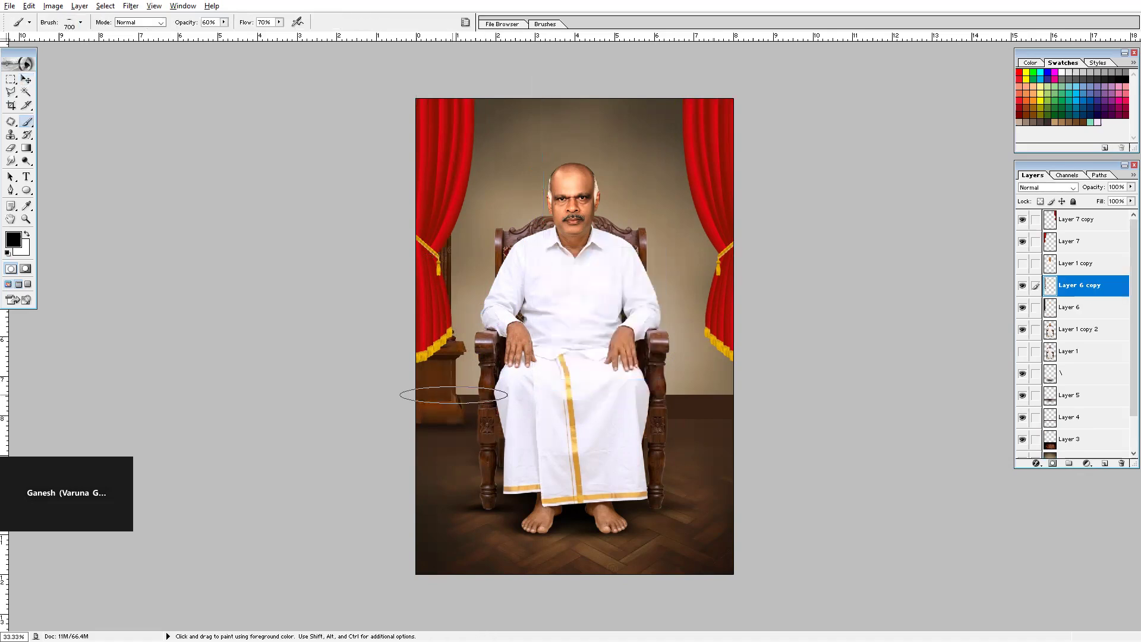
key(v)
drag(457, 394, 732, 392)
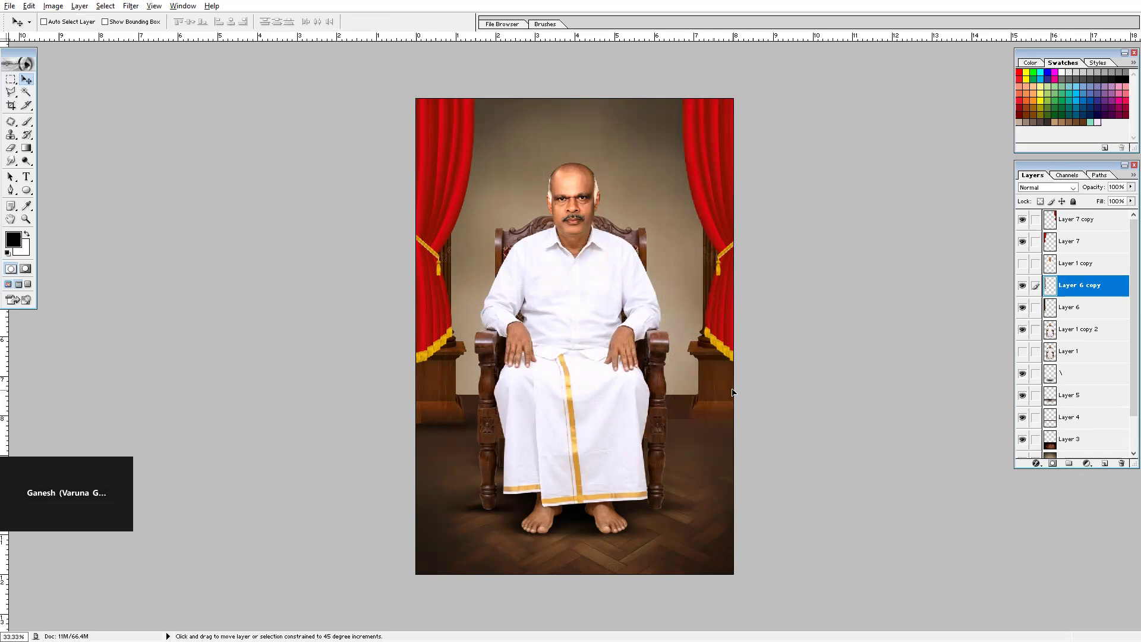
- Paint soft black floor shadows below both pillar bases on the layer named "\", reducing the brush opacity to 40%
key(b)
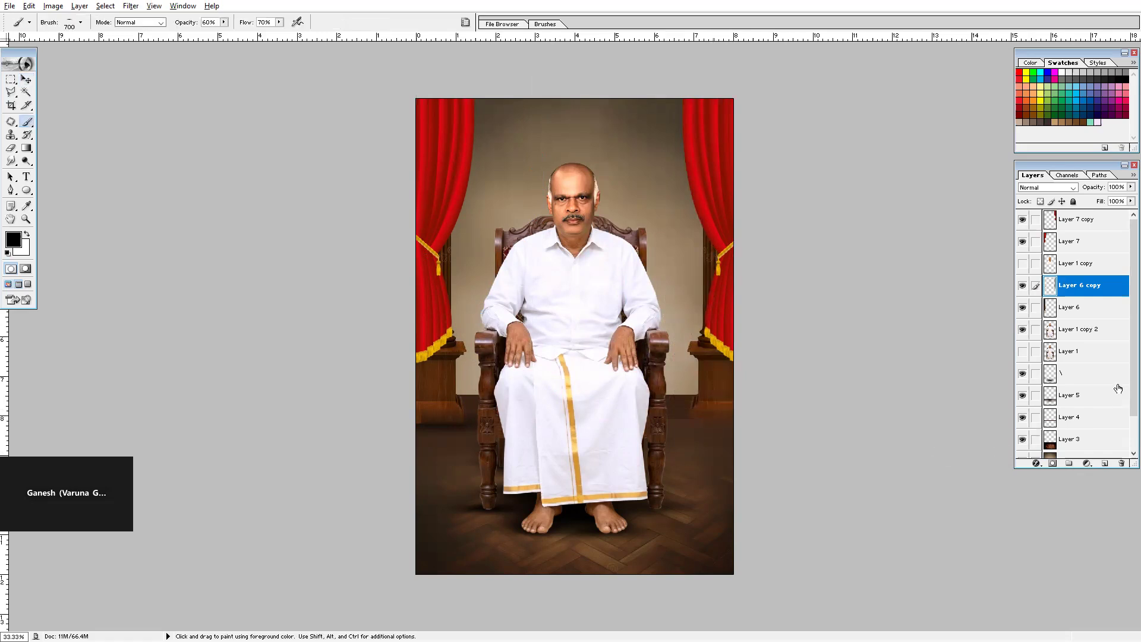
click(1074, 383)
click(1068, 397)
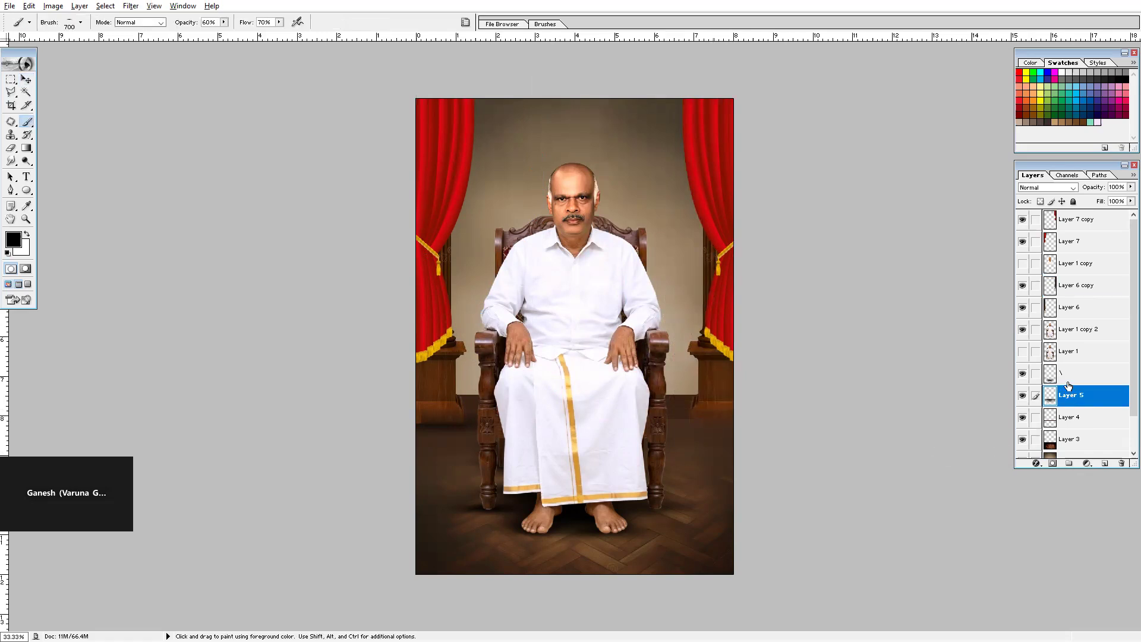
click(1063, 383)
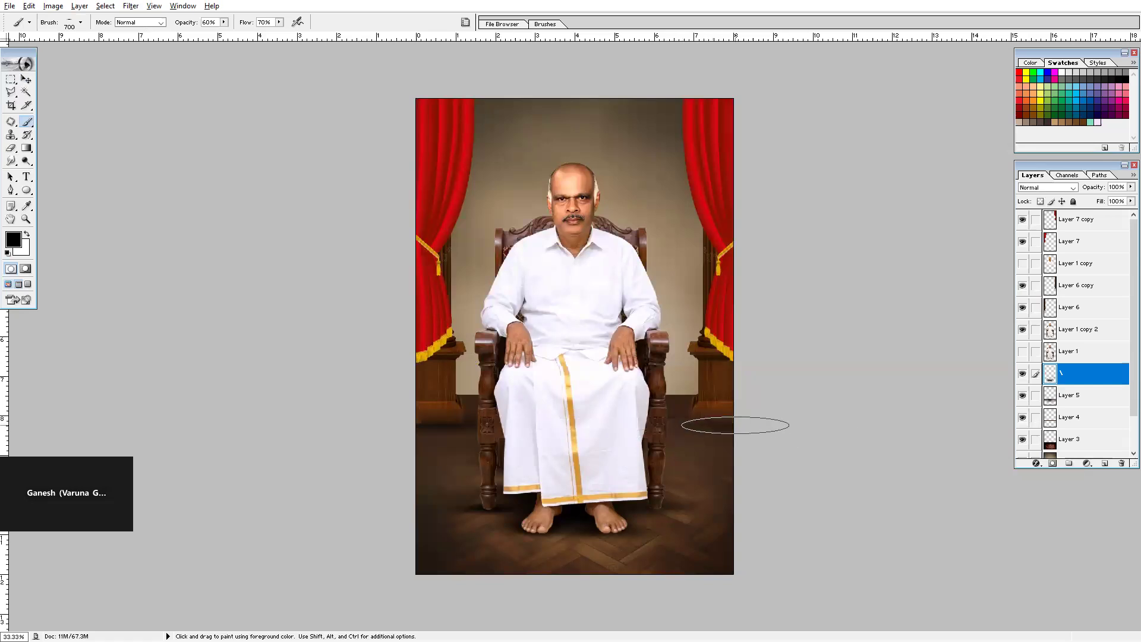
key(4)
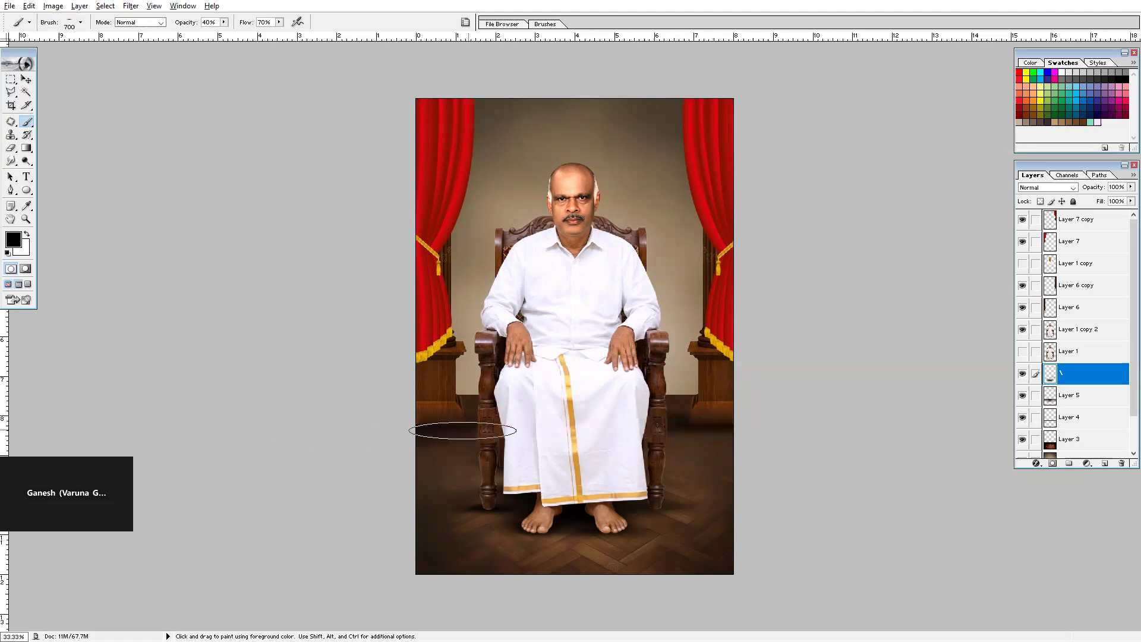
key(ctrl)
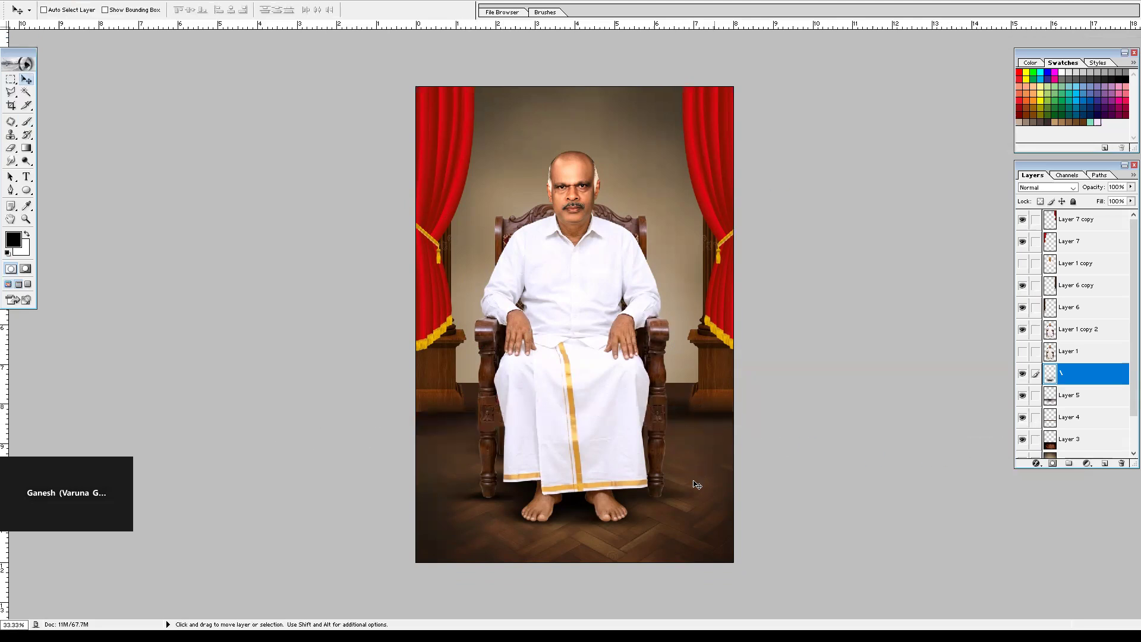
- Review the whole composite in the different screen modes
key(f)
key(f)
key(f)
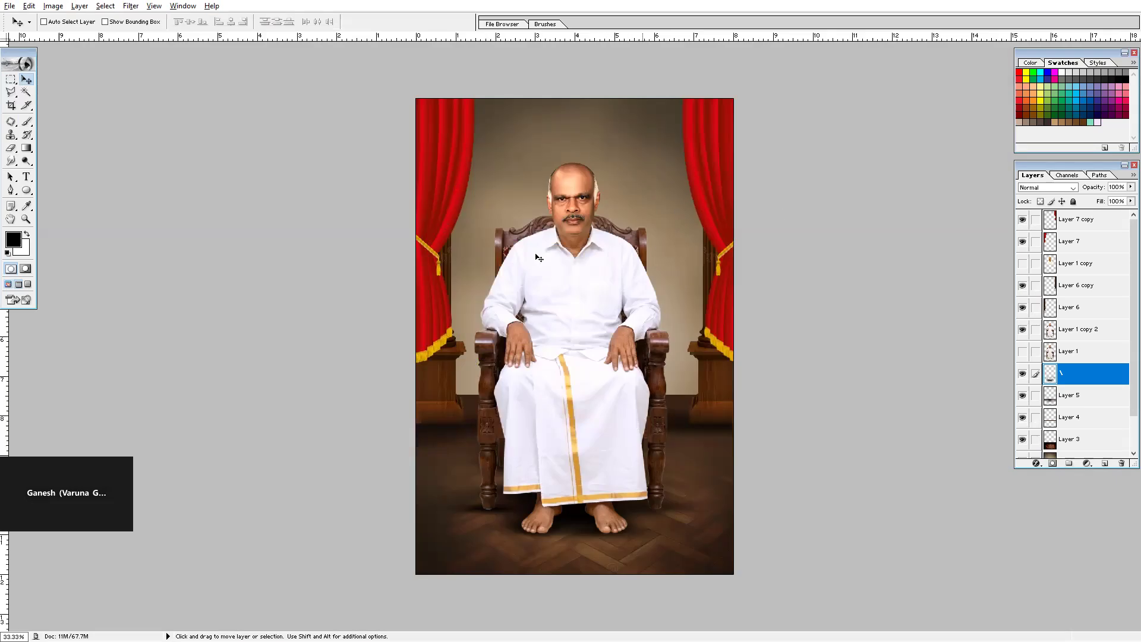
key(f)
key(f)
key(f)
key(f)
key(f)
key(f)
- Switch to the suit portrait document, select its face and suit layers, and show both documents in separate windows
key(ctrl+Tab)
key(ctrl+Tab)
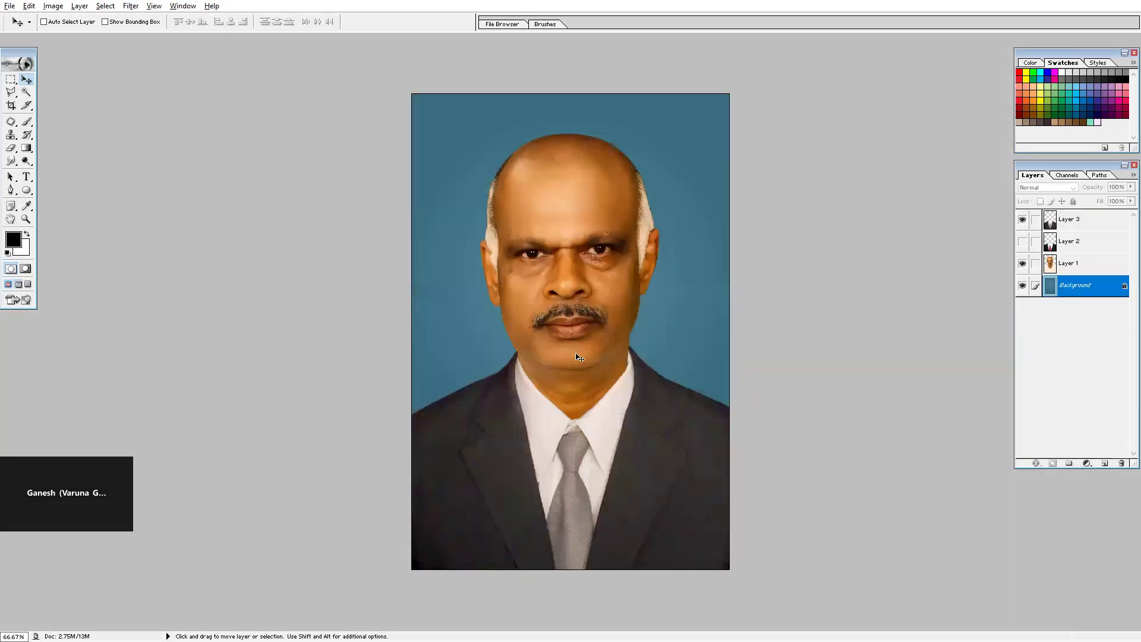
right_click(602, 275)
click(617, 274)
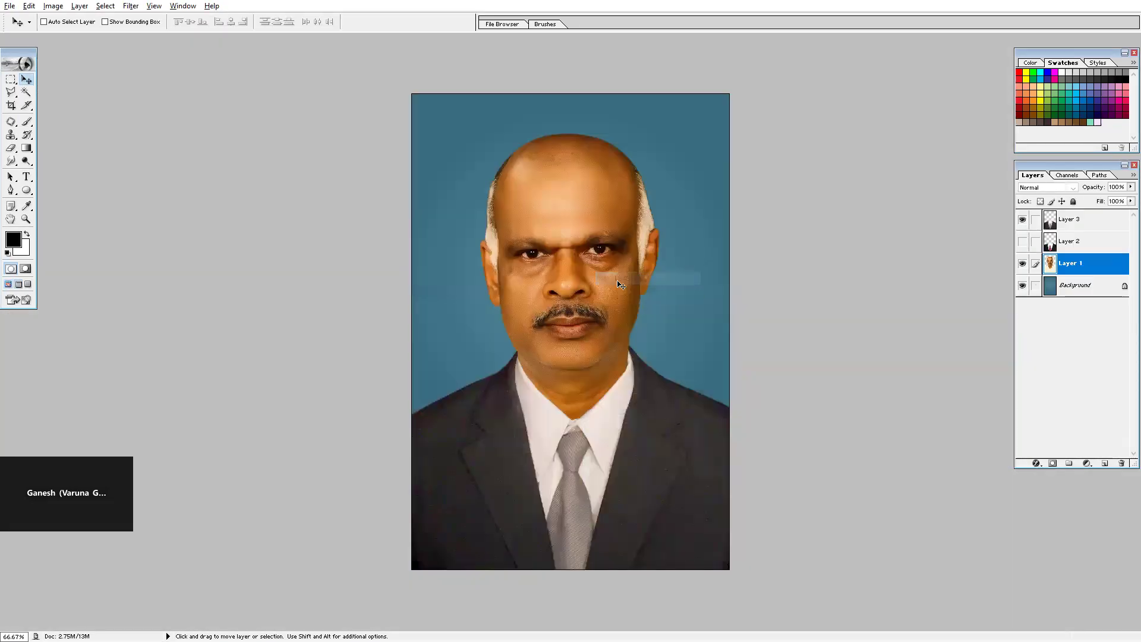
right_click(639, 415)
click(661, 423)
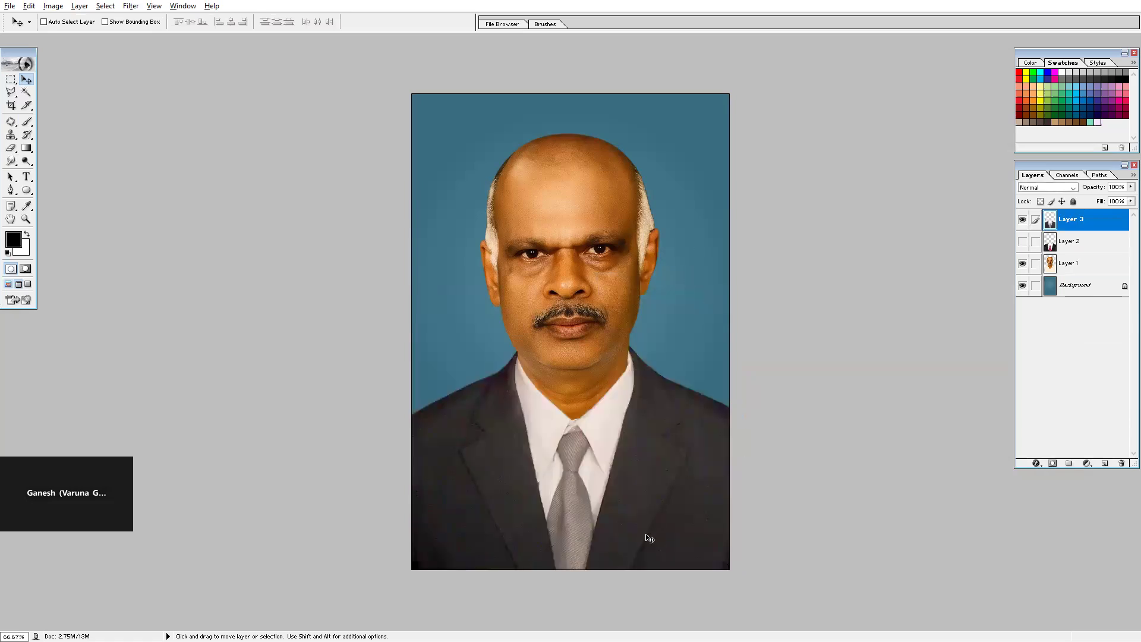
key(f)
key(f)
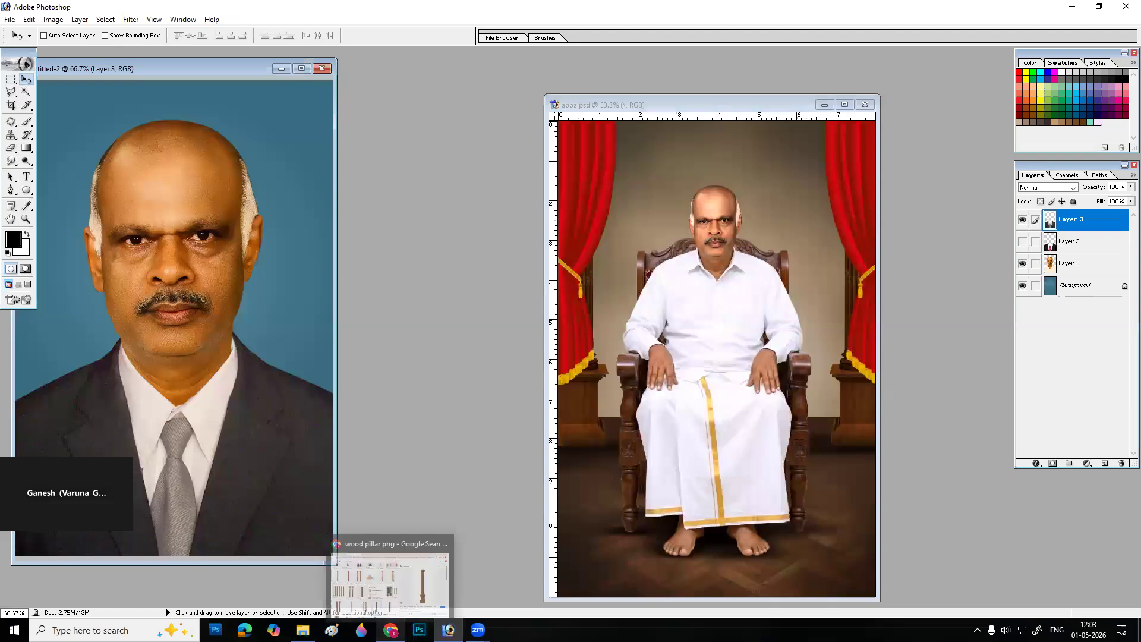
- Switch to WhatsApp in the browser and start a document attachment in the Photoshop Class Student chat
click(391, 630)
click(72, 12)
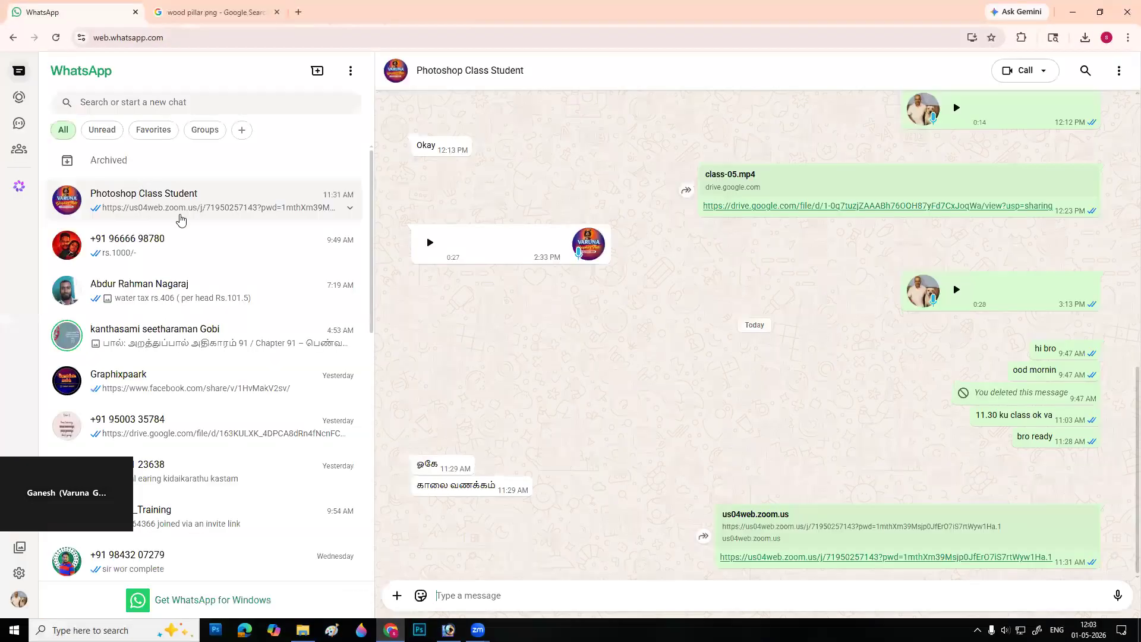
click(397, 596)
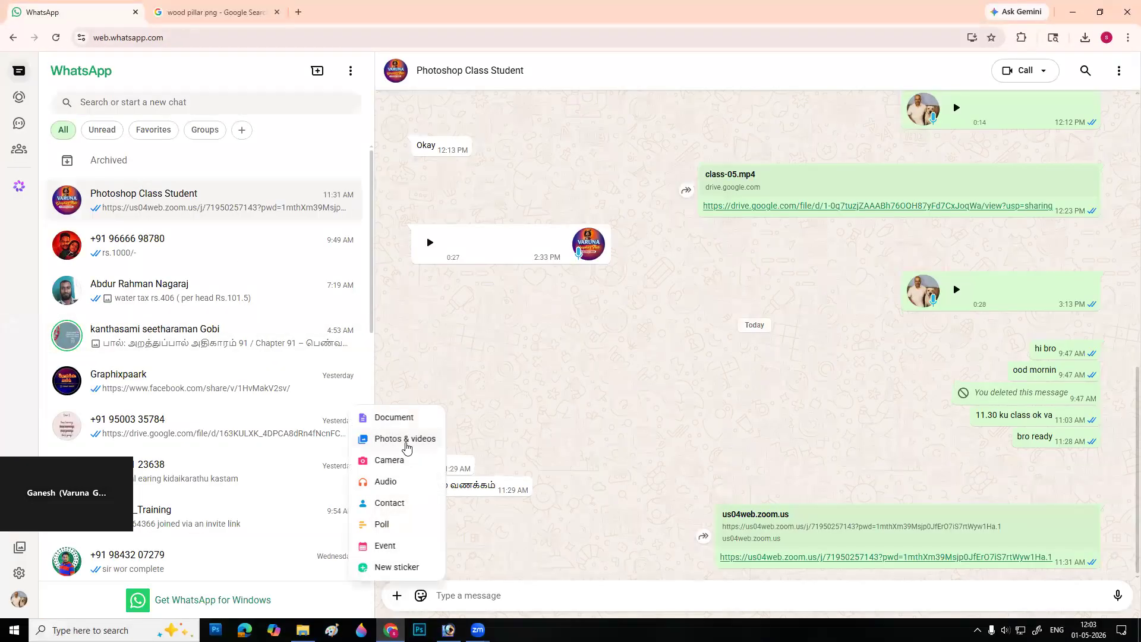
click(400, 419)
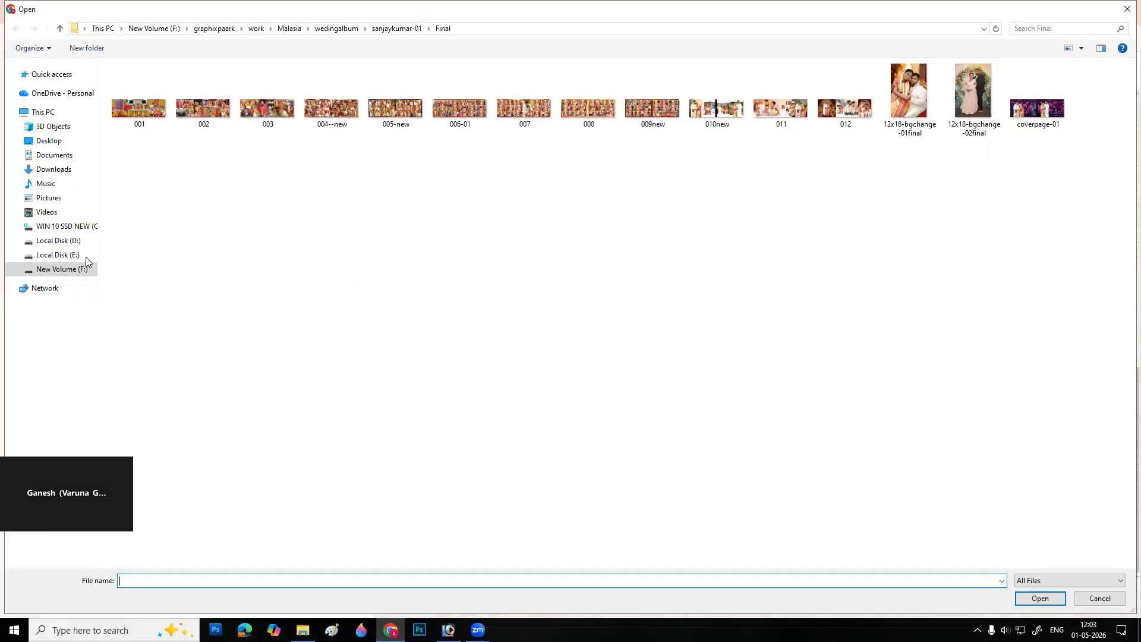
- Attach 01 SUITS.psd from the dresses folder inside digital art on drive D and send it to the chat
click(70, 241)
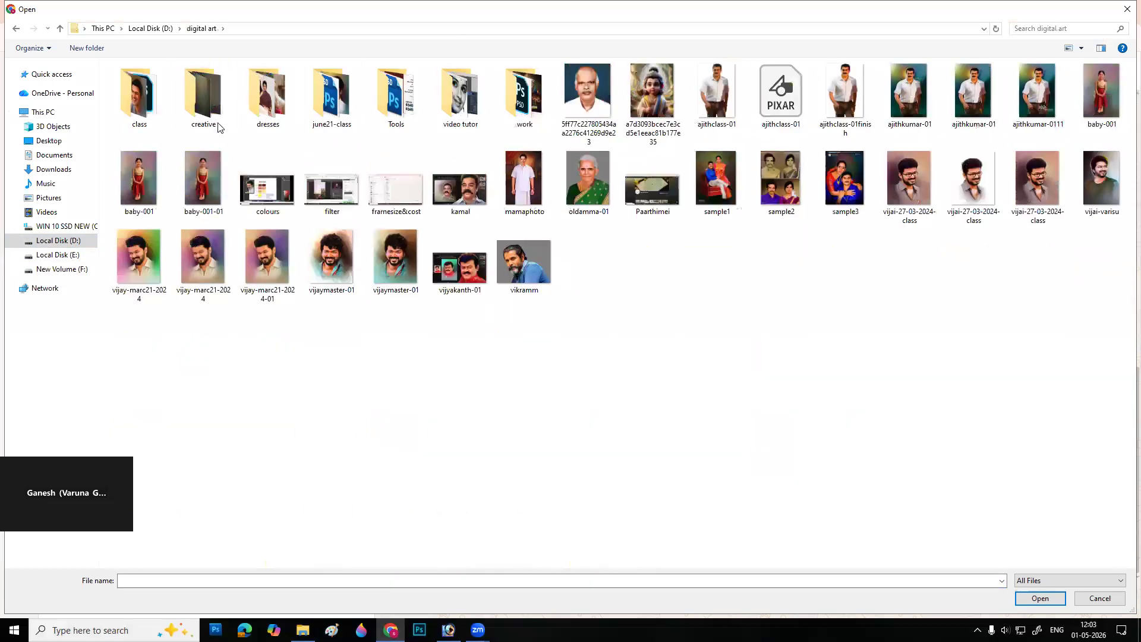
double_click(218, 127)
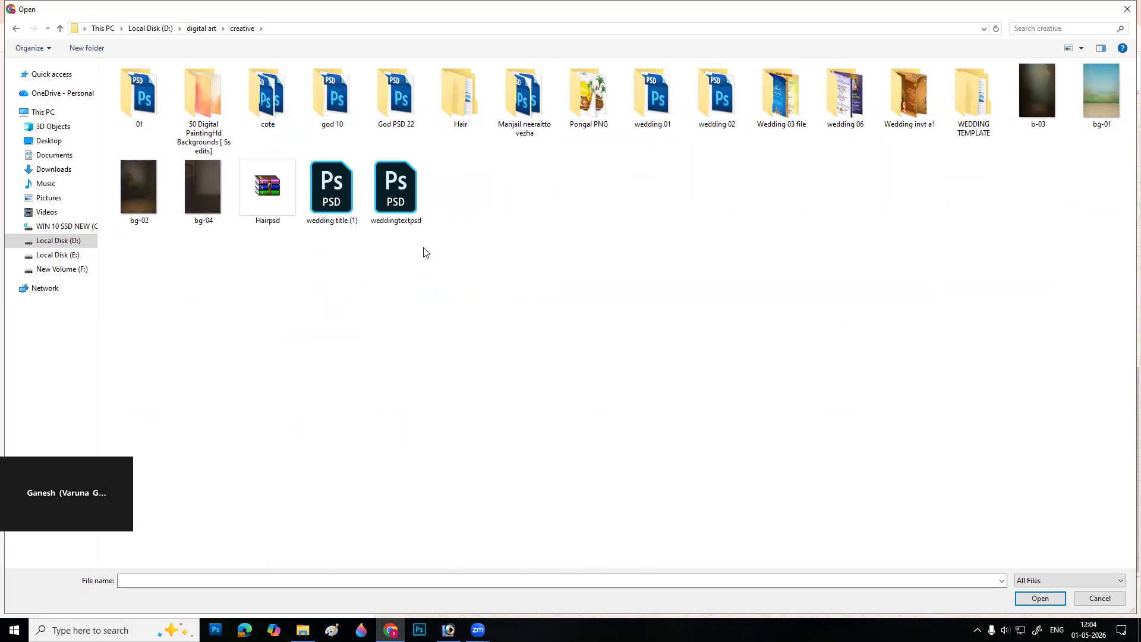
click(202, 29)
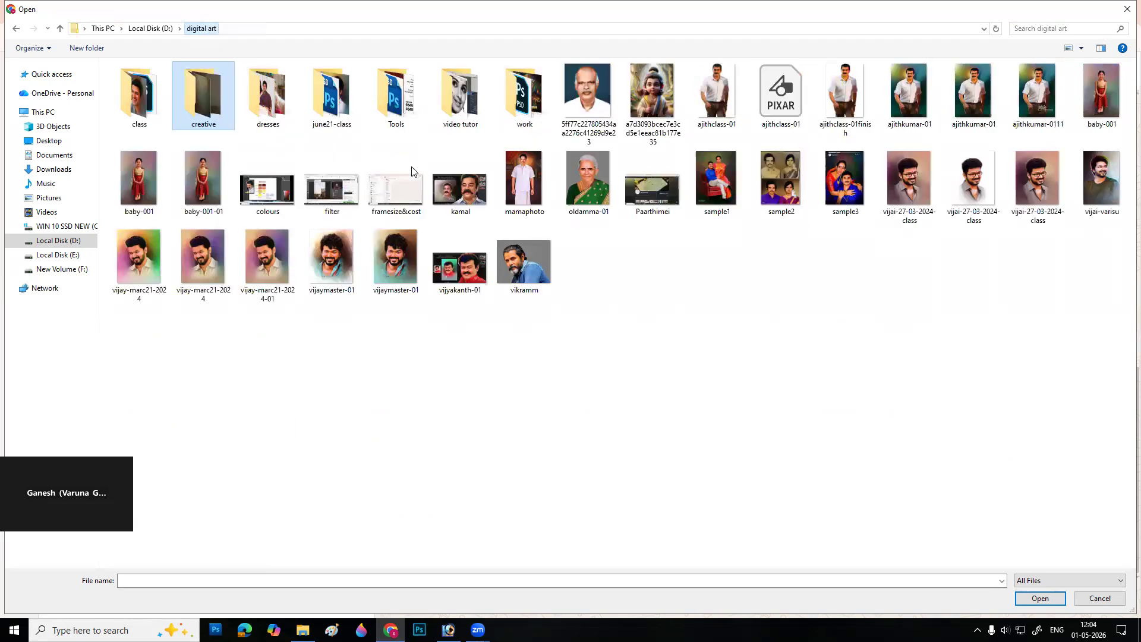
click(275, 126)
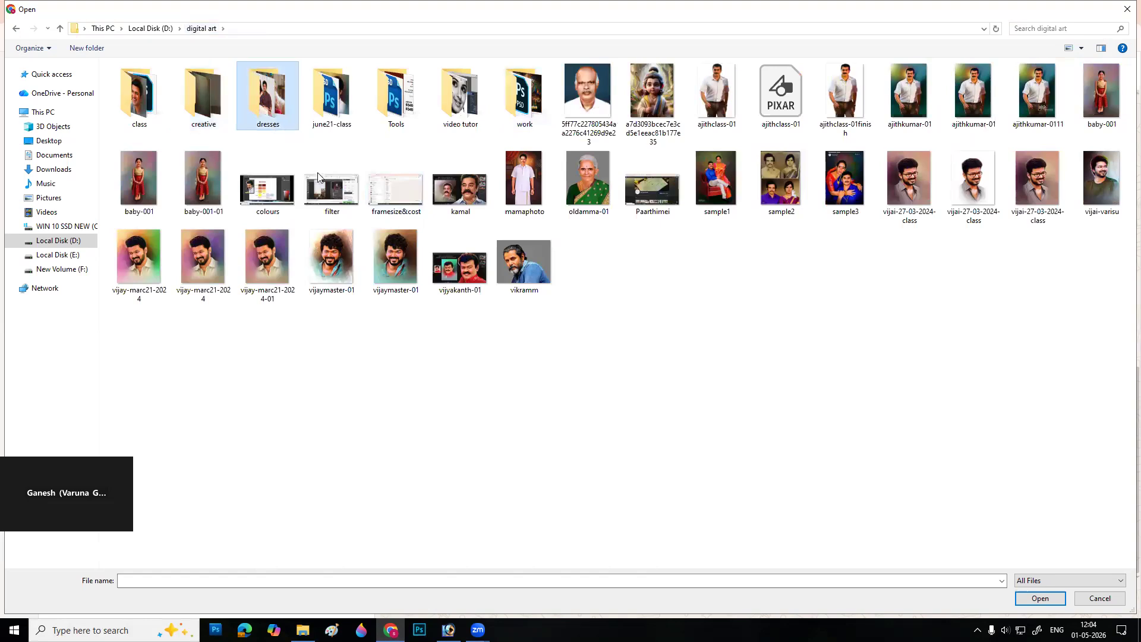
key(Return)
double_click(488, 121)
click(392, 112)
click(1042, 599)
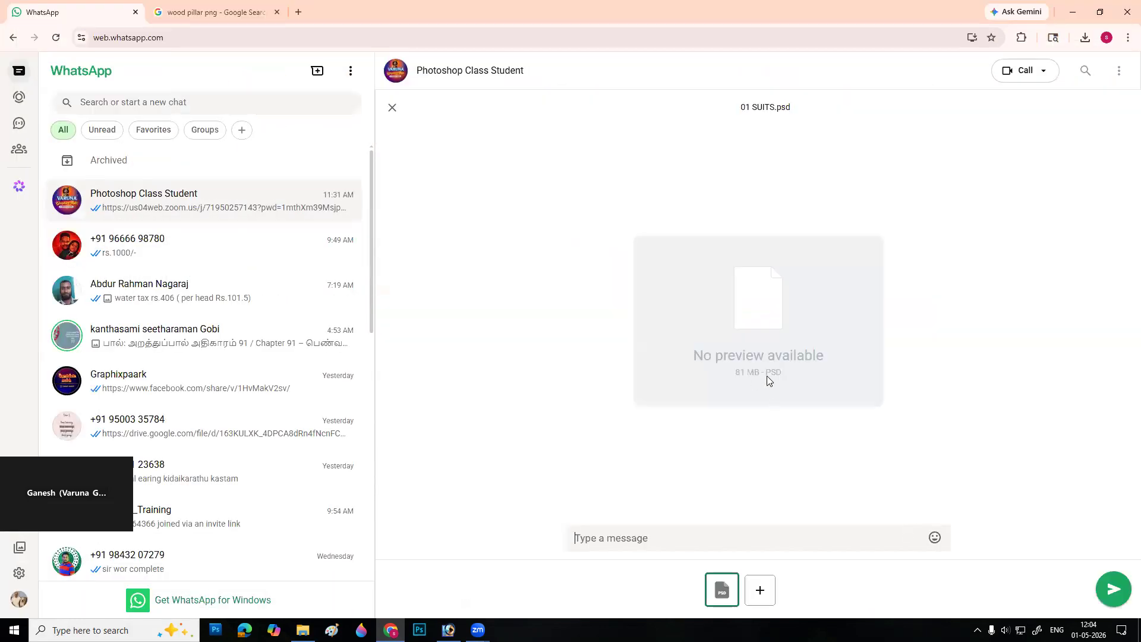
click(1106, 589)
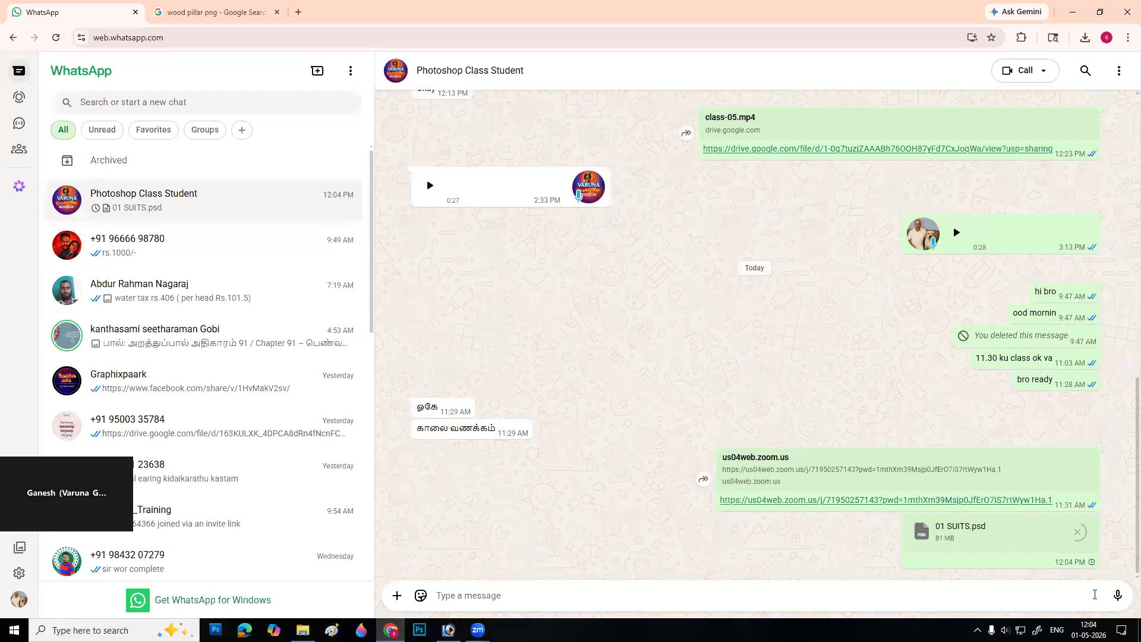
- Switch back to Photoshop and inspect the seated man's upper body in the composite at 66.67% zoom
click(448, 630)
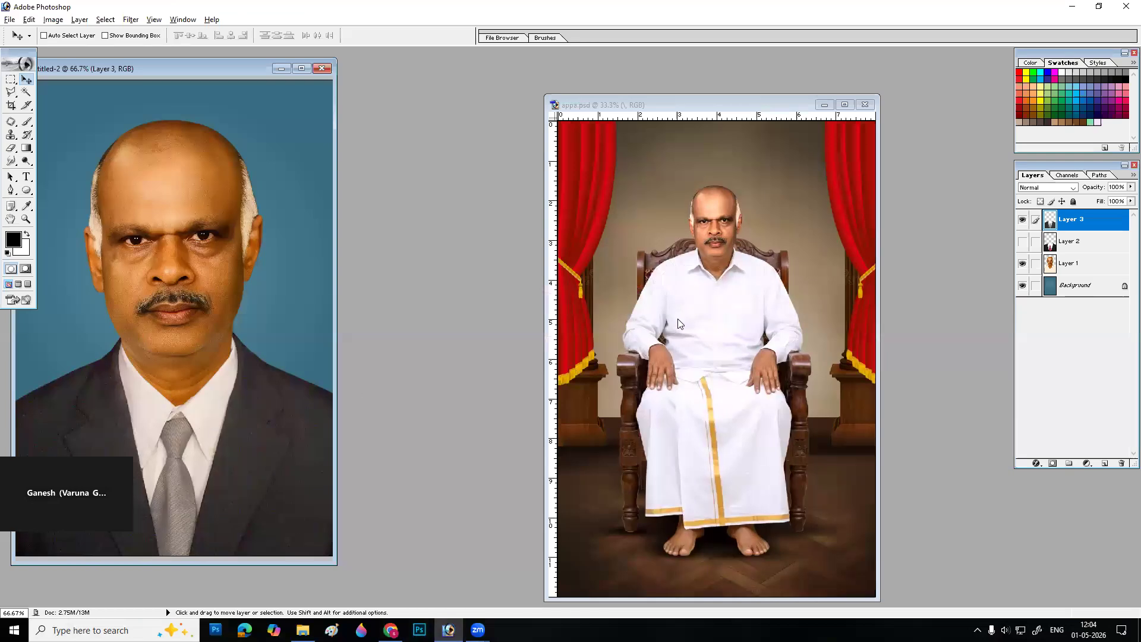
click(699, 264)
key(f)
key(f)
key(z)
click(629, 241)
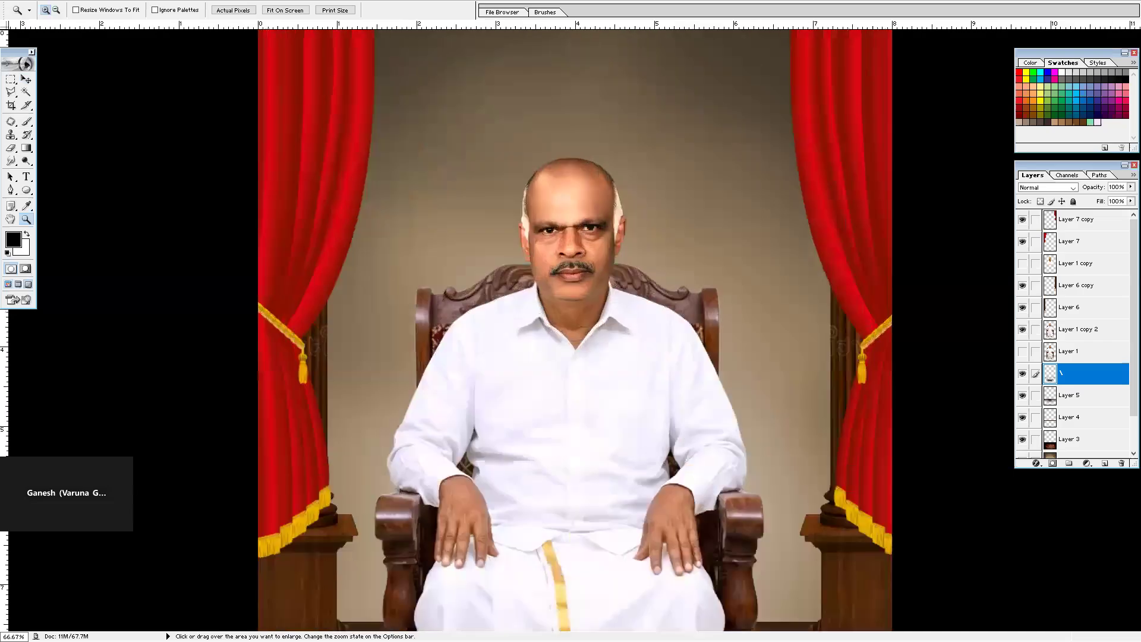
- Switch to WhatsApp in the browser and open the Downloads folder for a photo attachment in the chat
key(super+d)
click(390, 630)
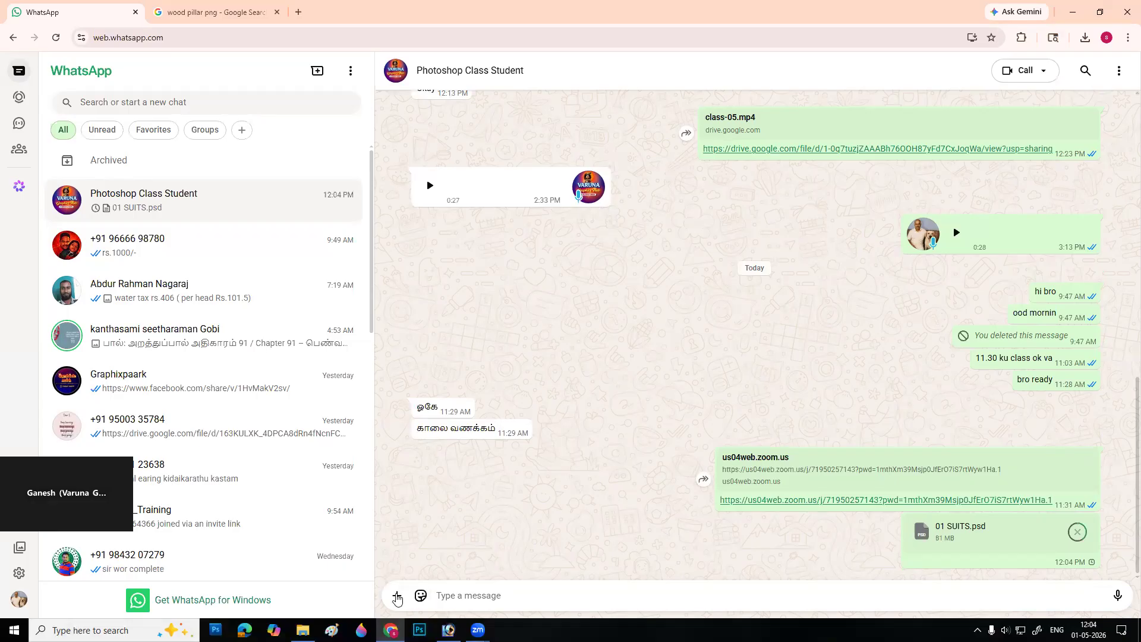
click(396, 596)
click(414, 443)
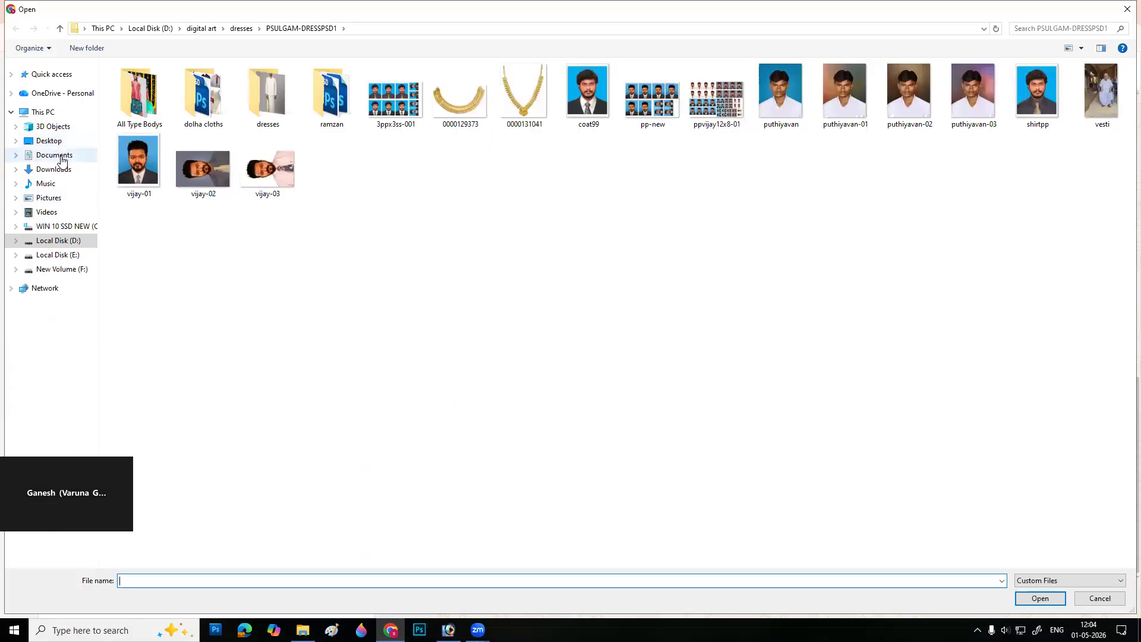
click(60, 169)
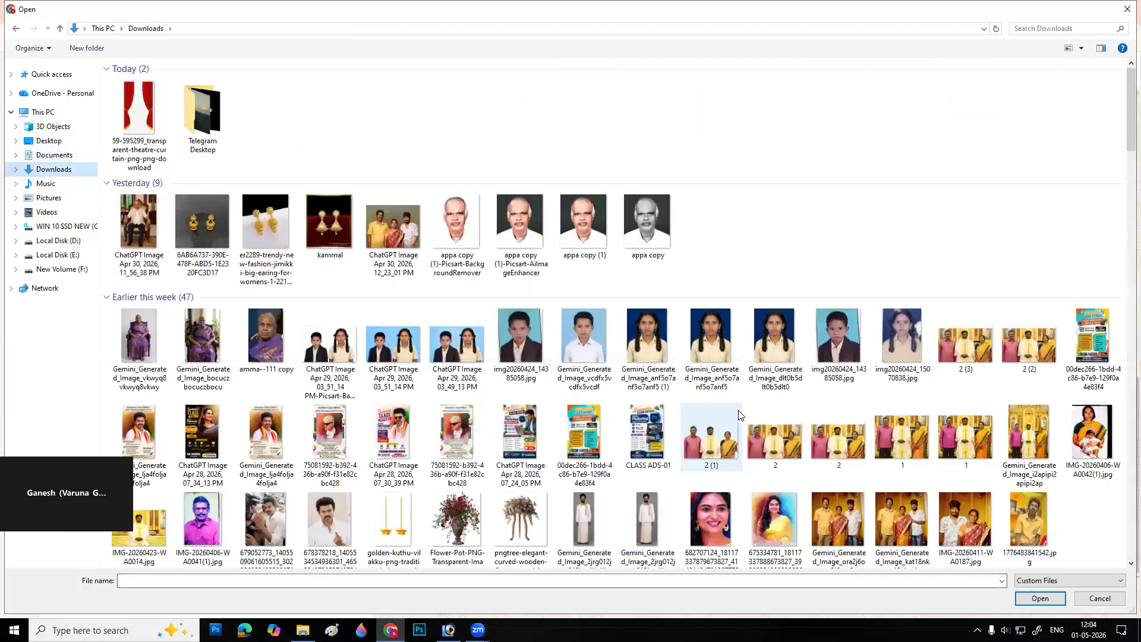
drag(1126, 145, 1124, 237)
click(838, 232)
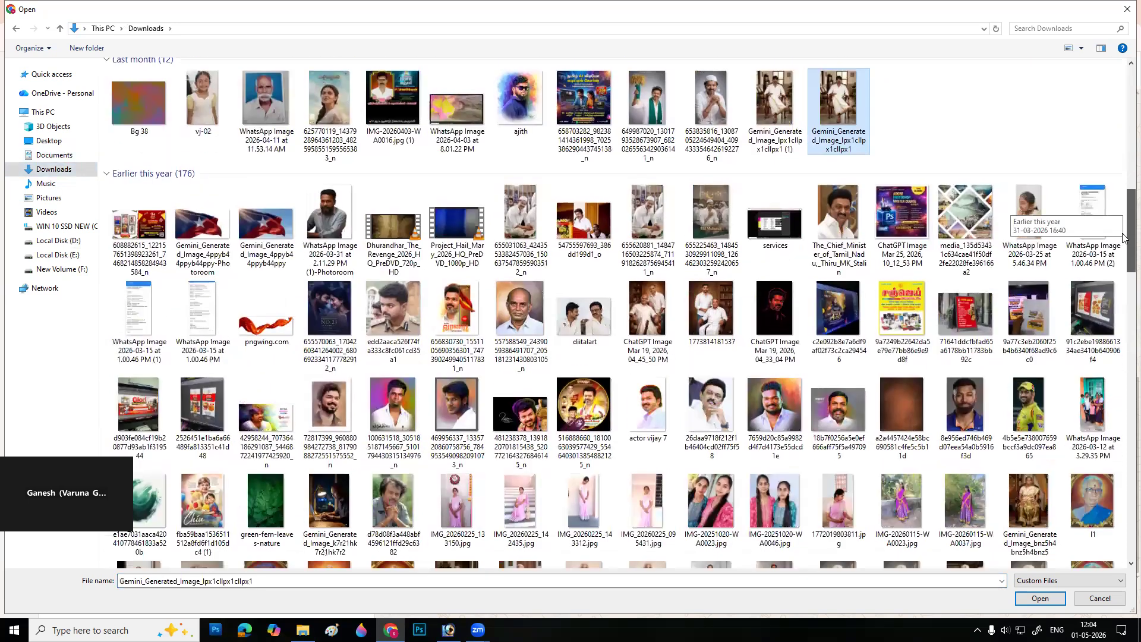
ctrl+click(648, 312)
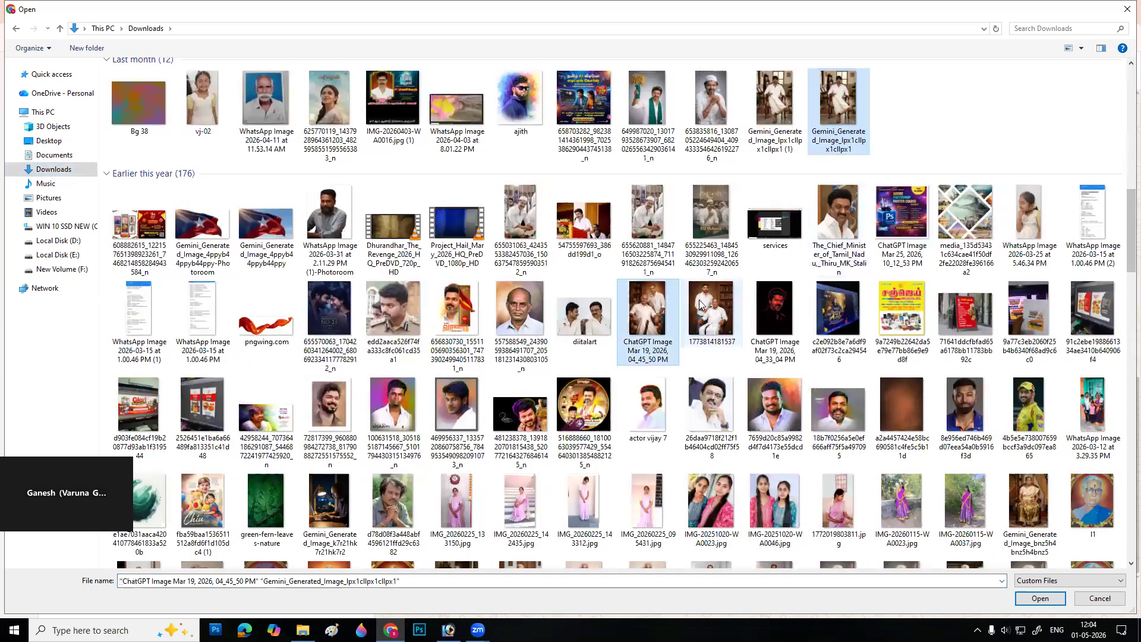
ctrl+click(711, 309)
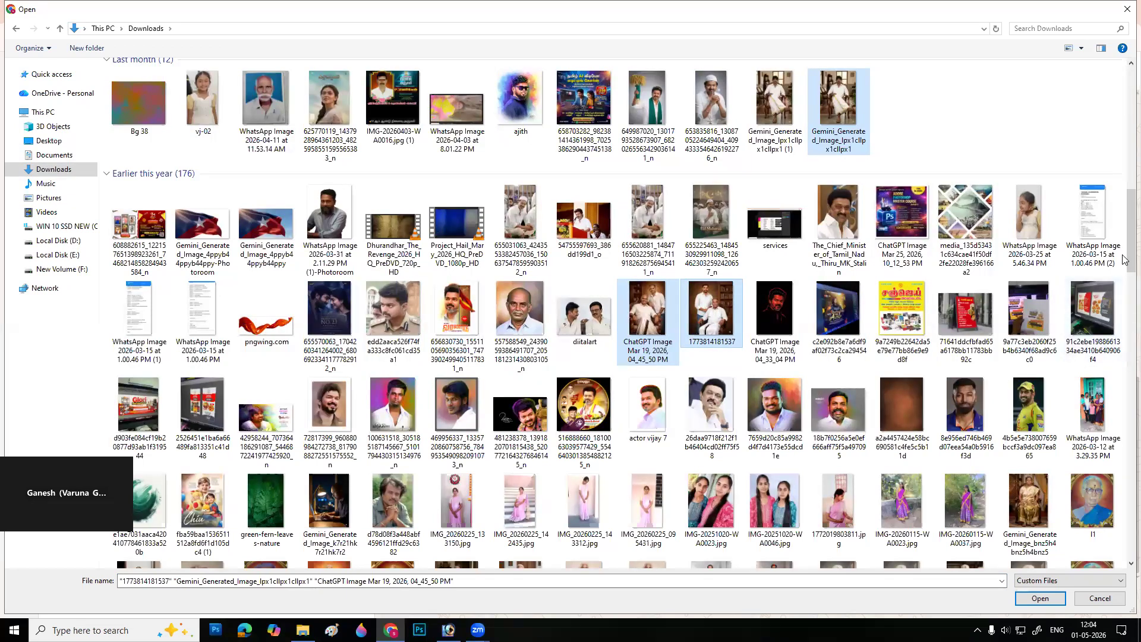
drag(1126, 251, 1123, 282)
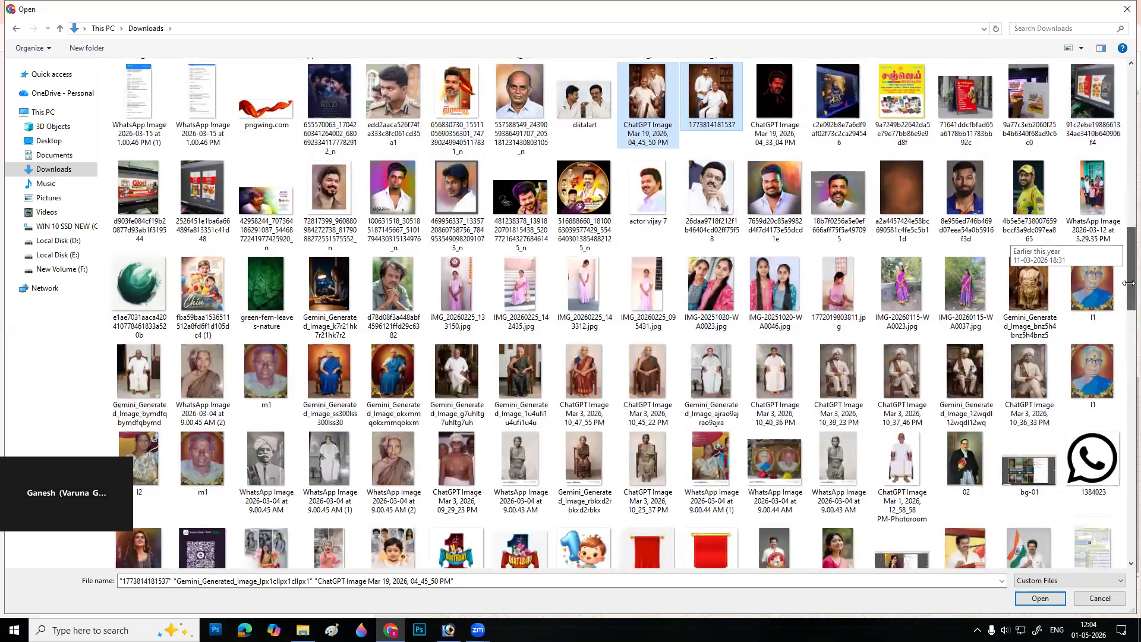
ctrl+click(138, 372)
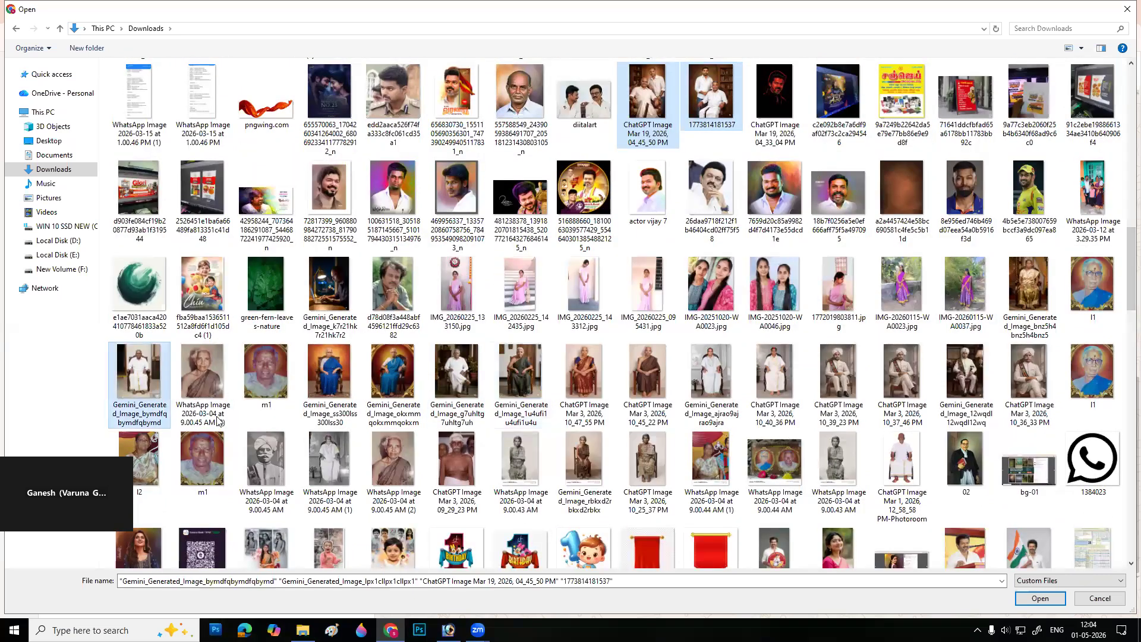
click(1040, 599)
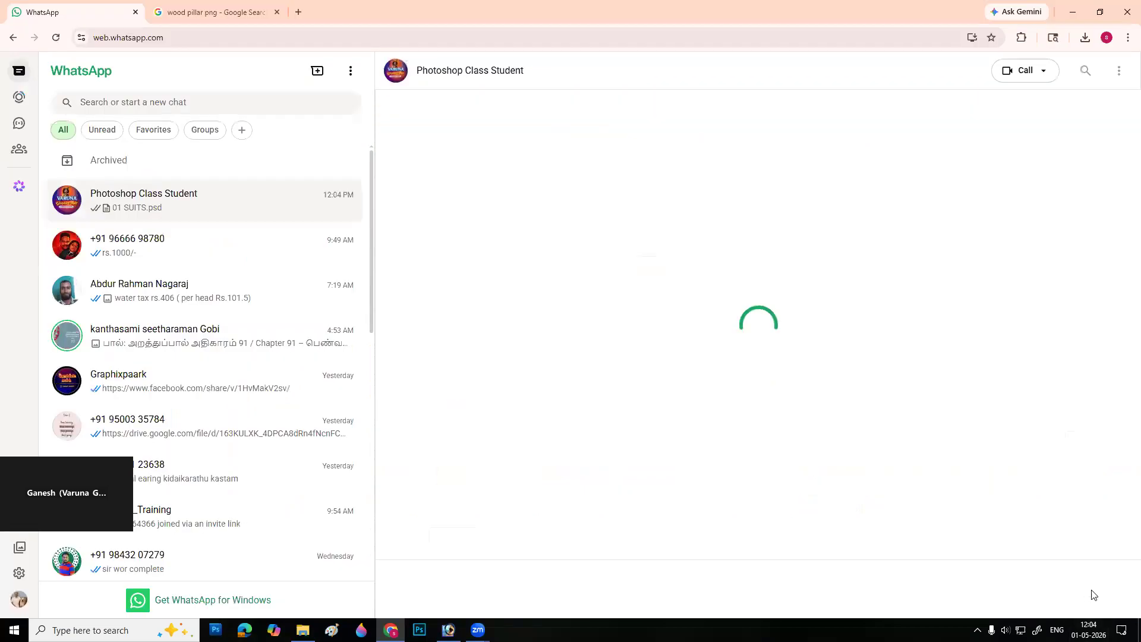
- Send the attached practice photos to the class chat and close the wood pillar search tab
click(1115, 597)
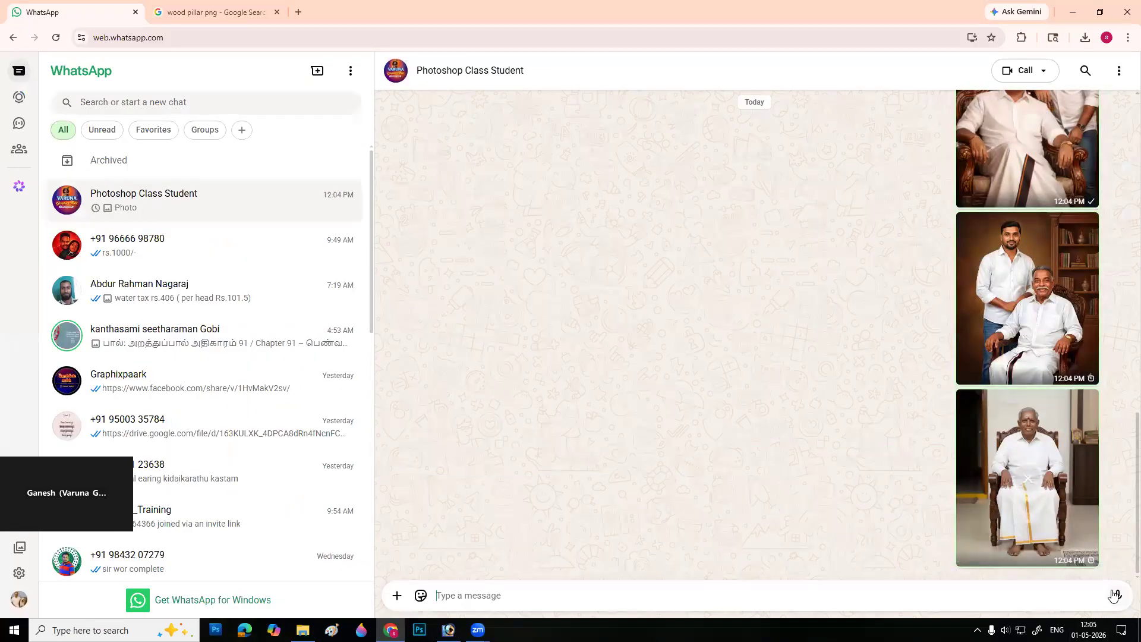
click(232, 17)
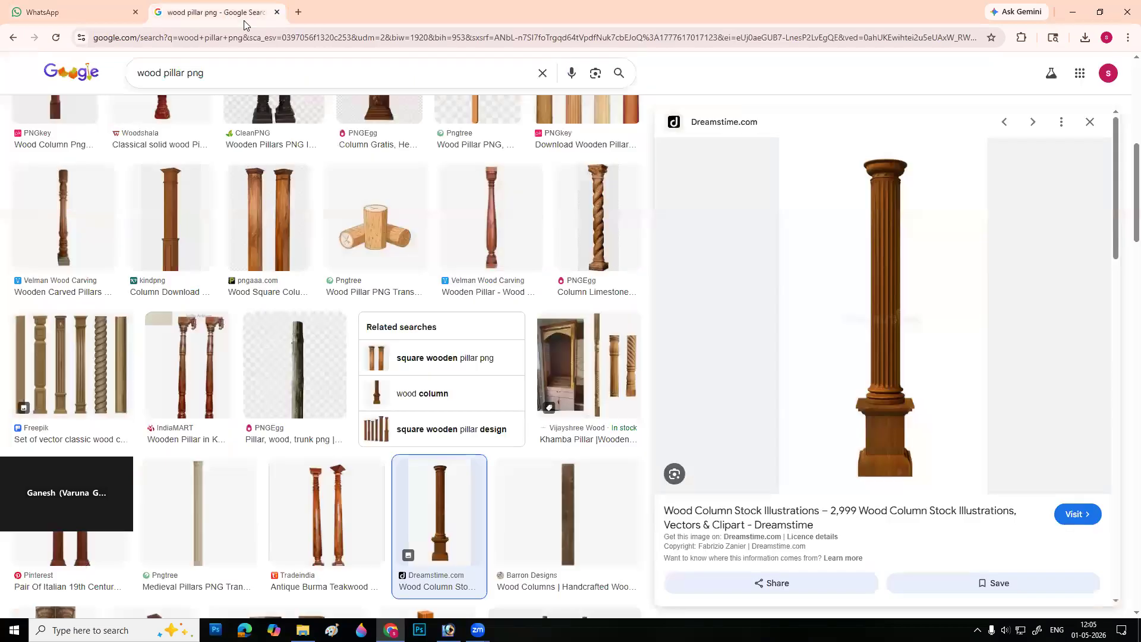
click(277, 12)
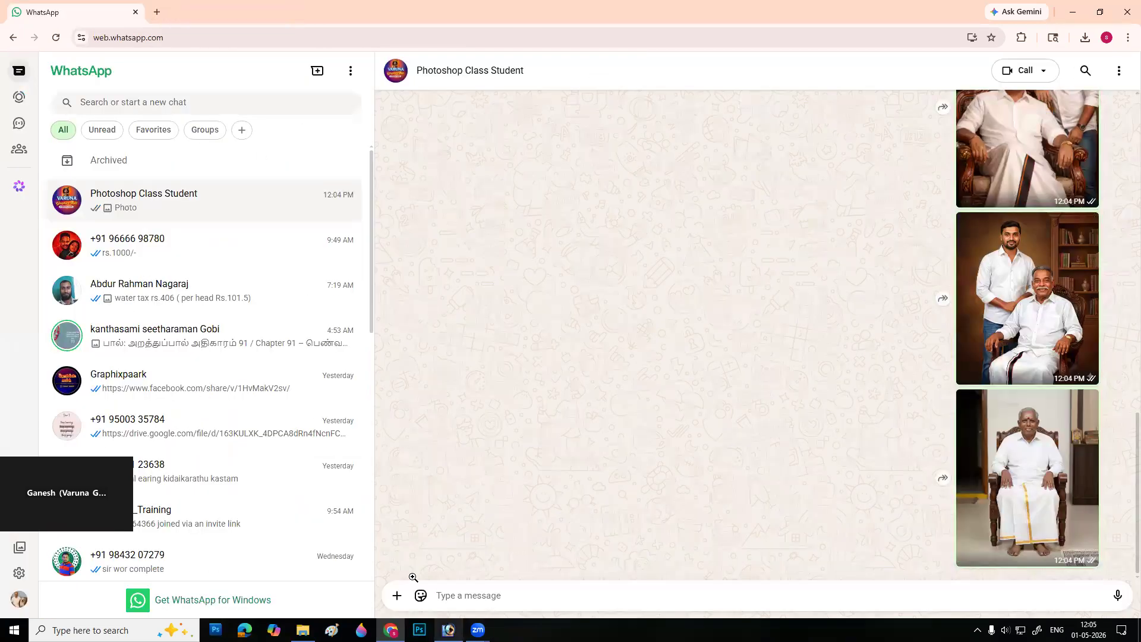
- Switch to Photoshop and ready the Smudge tool with a 7-pixel brush on Layer 1 copy 2 at the man's neck
key(alt+Tab)
click(601, 332)
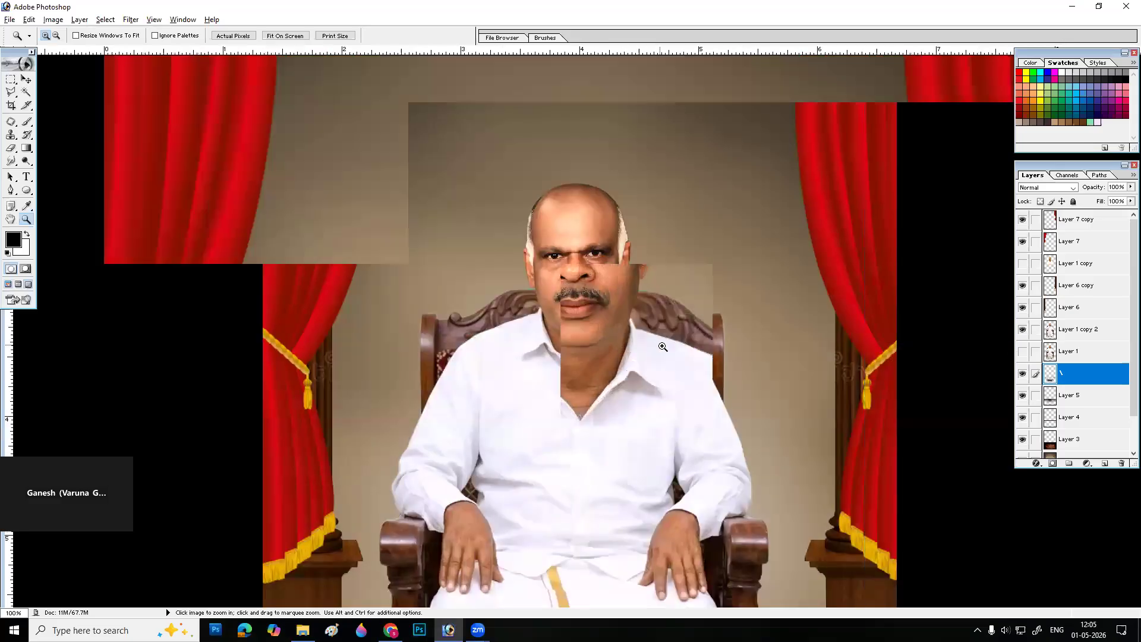
click(487, 312)
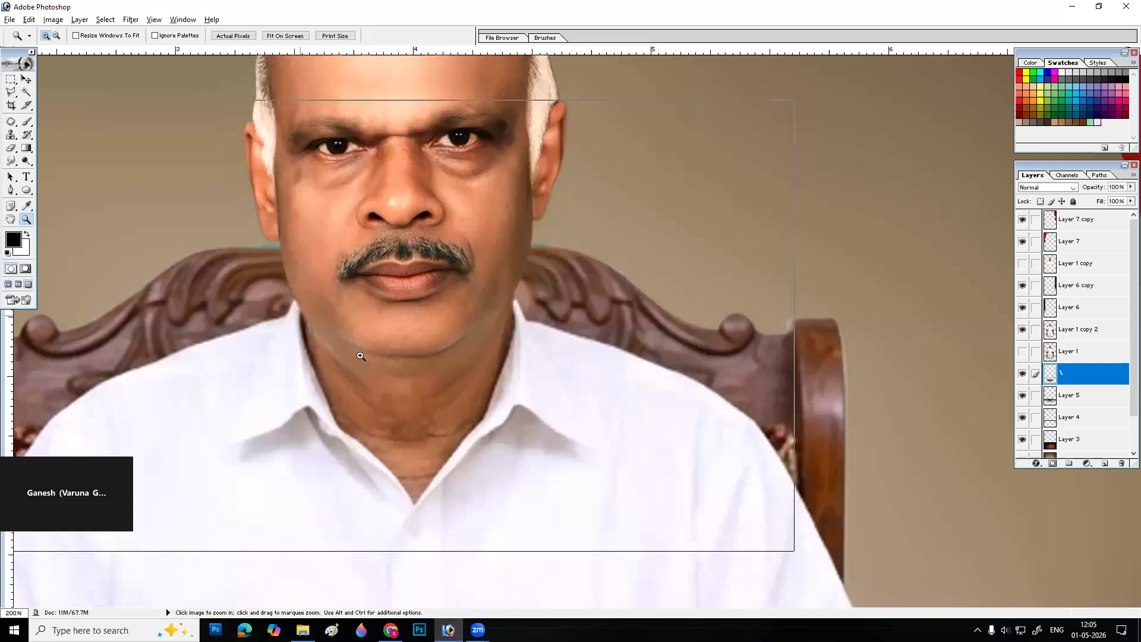
click(293, 327)
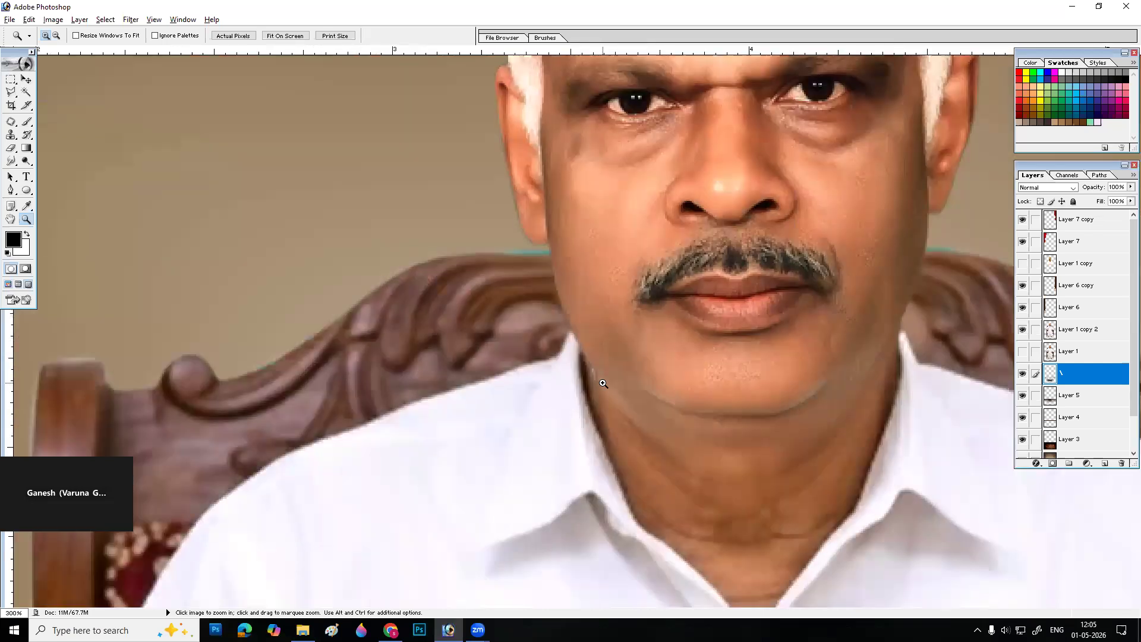
key(n)
key(r)
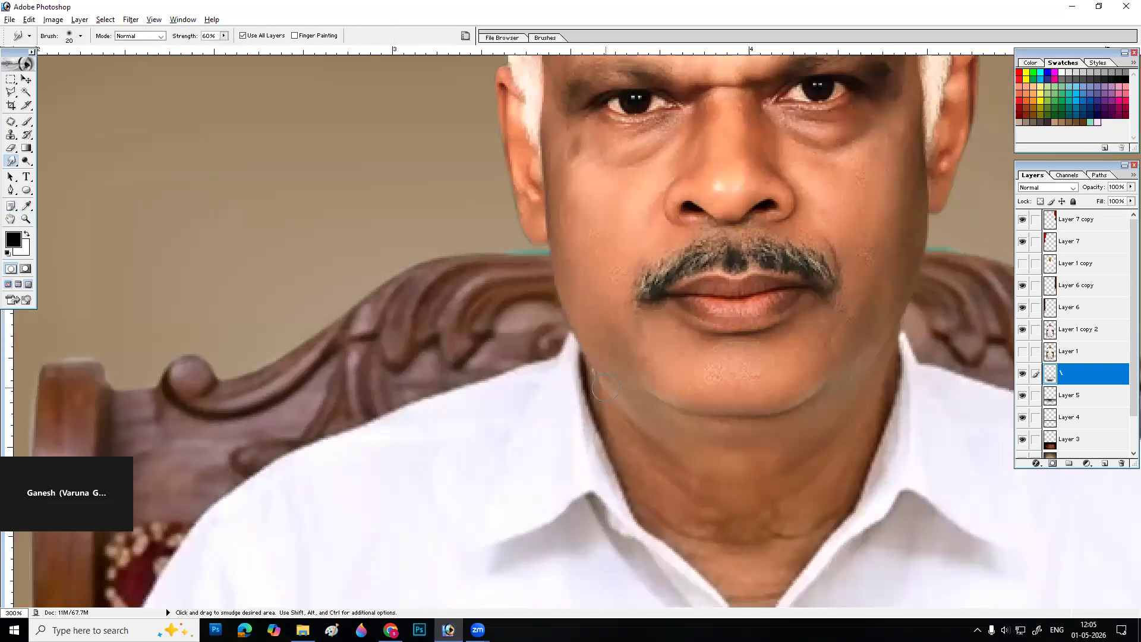
click(1046, 326)
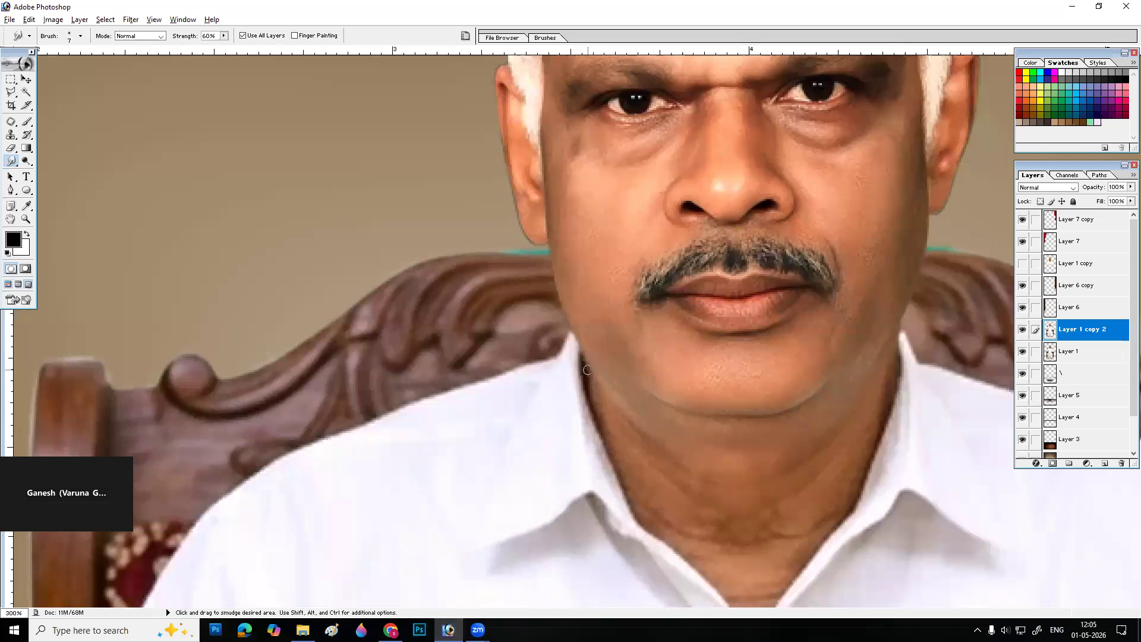
- Review the seated man's composite from face to feet and save the file
key(ctrl+minus)
key(ctrl+minus)
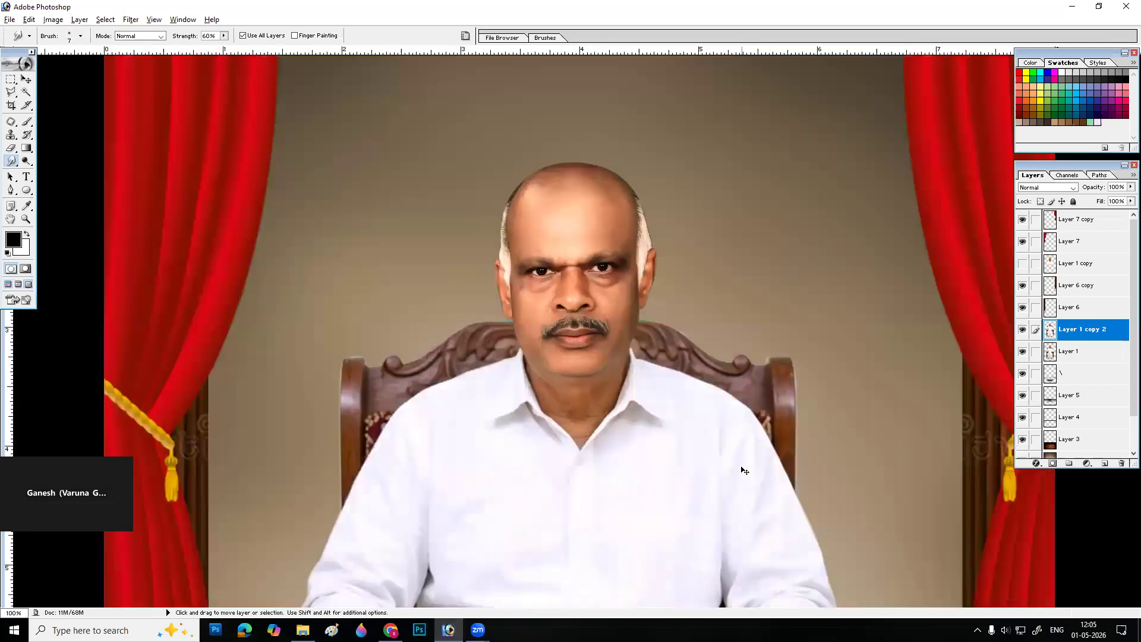
key(ctrl+minus)
key(ctrl+minus)
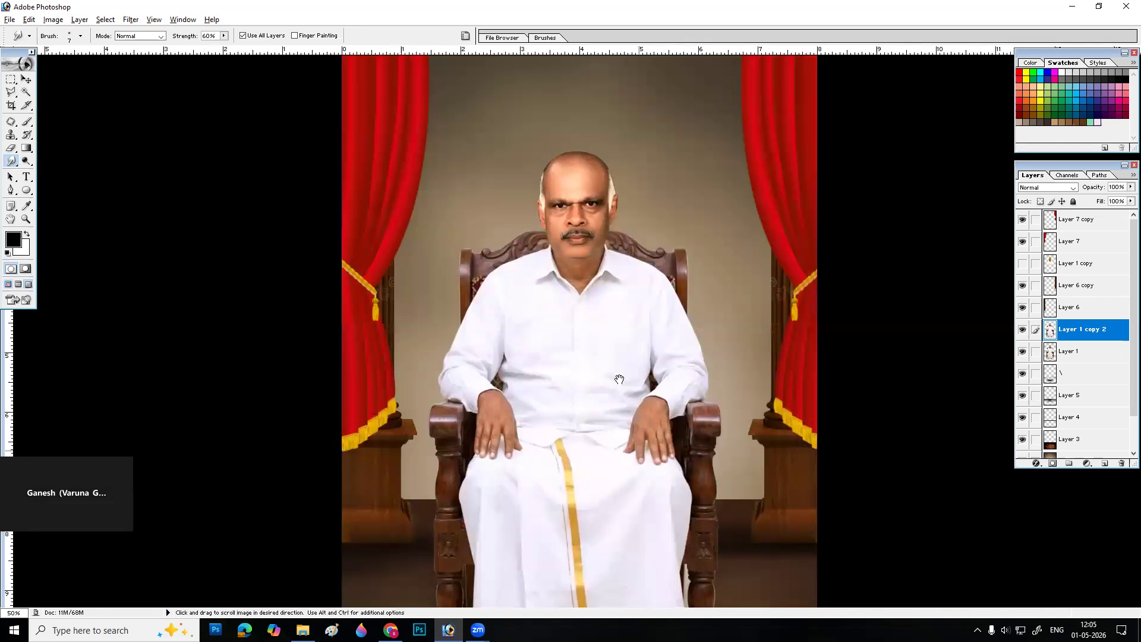
drag(620, 379, 601, 285)
key(z)
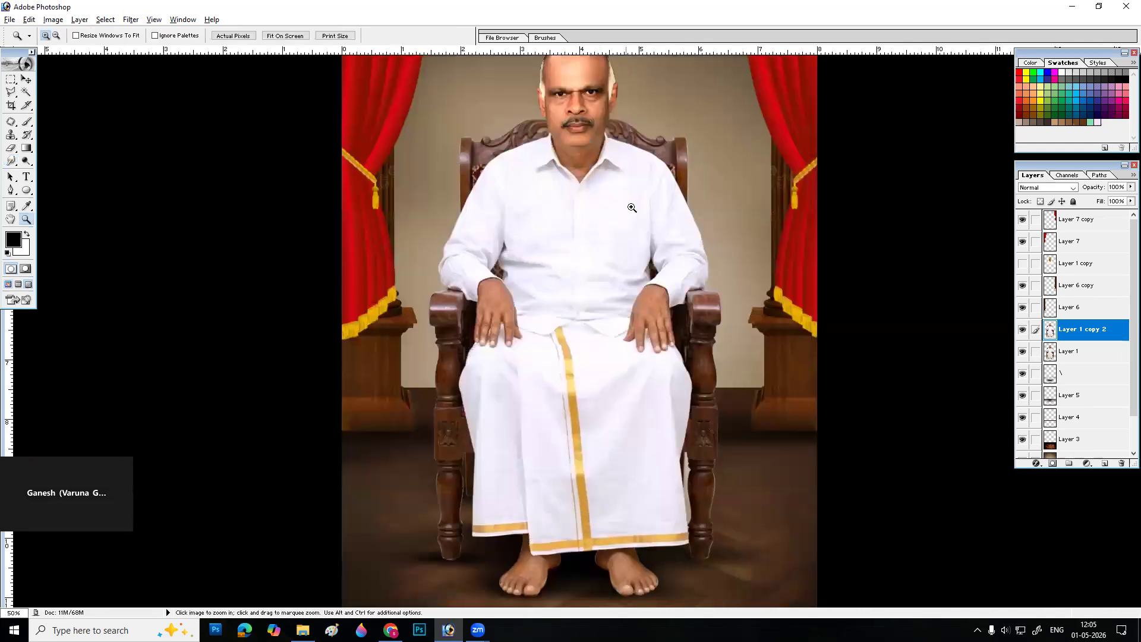
click(632, 208)
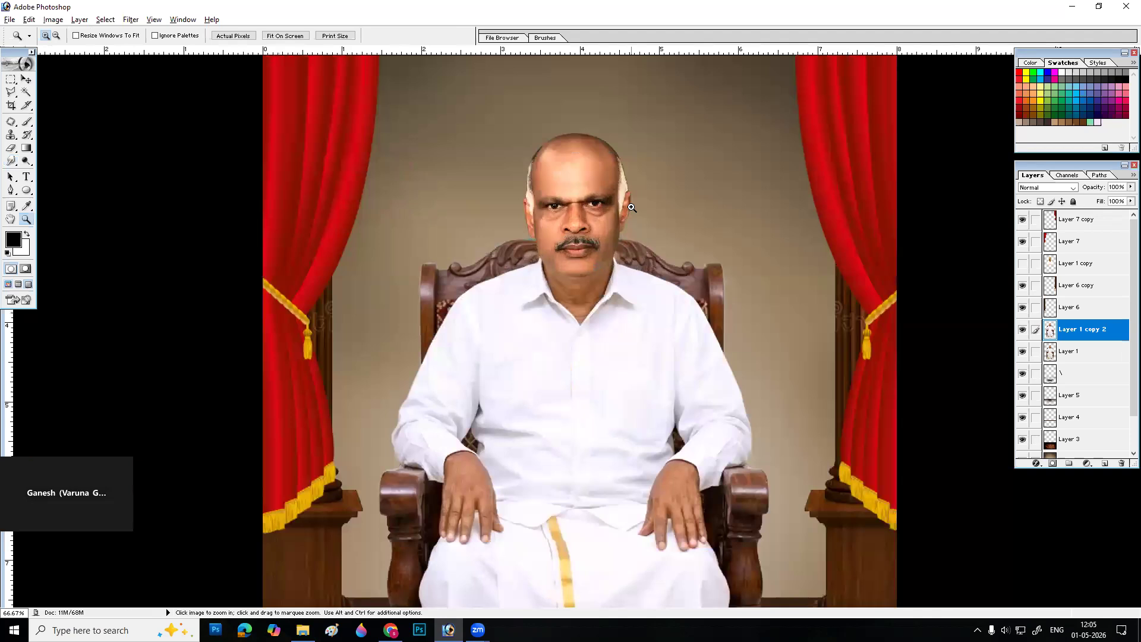
key(ctrl)
key(ctrl+minus)
key(ctrl+minus)
key(ctrl+s)
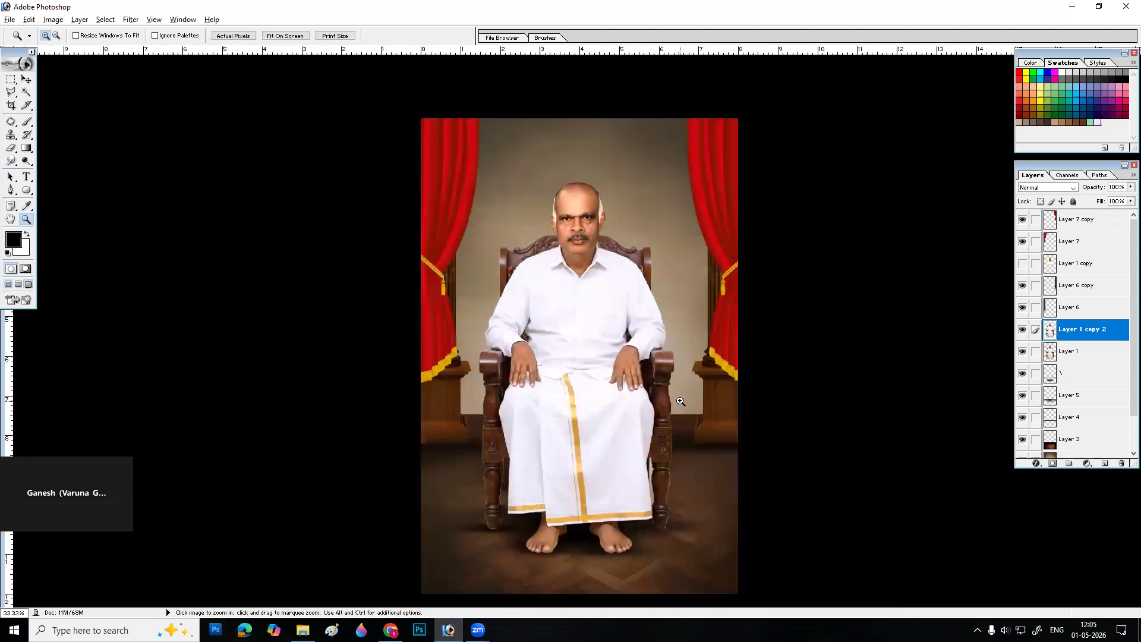
- Compare Layer 1 and Layer 1 copy 2 by toggling them, leave only Layer 1 copy 2 shown, and inspect the composite
click(716, 538)
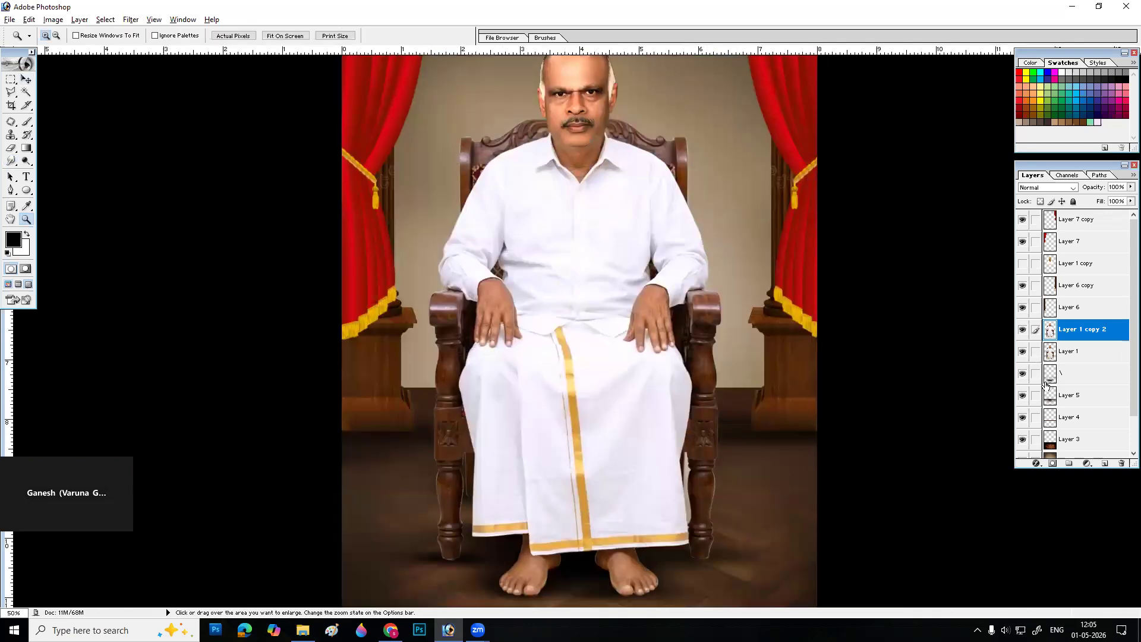
click(1023, 331)
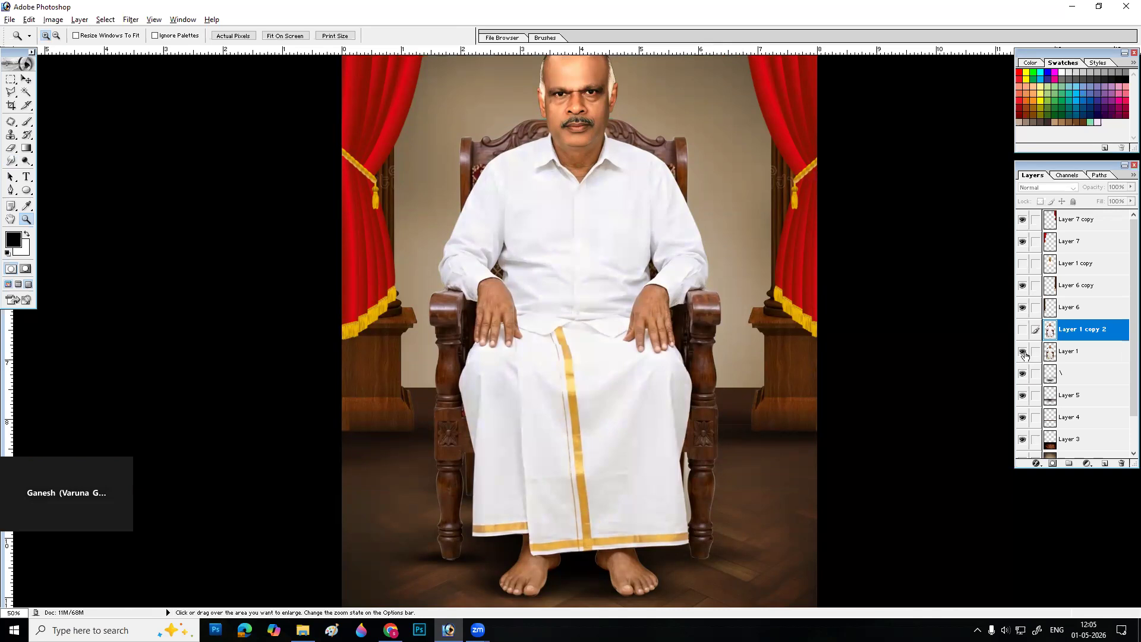
click(1023, 353)
click(1023, 353)
click(1023, 353)
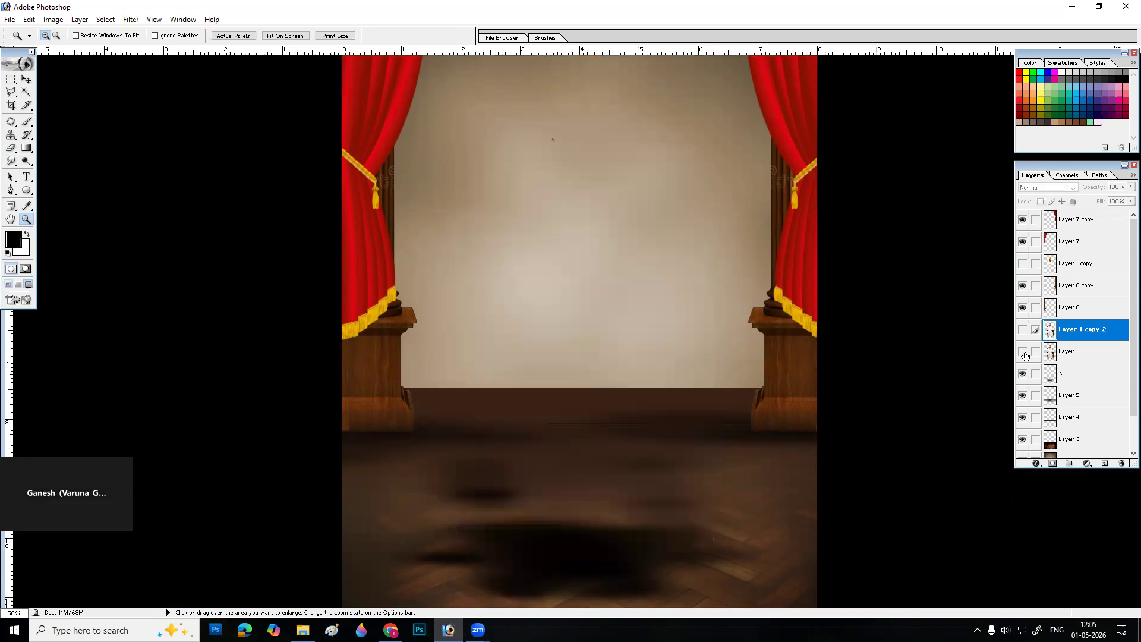
click(1023, 331)
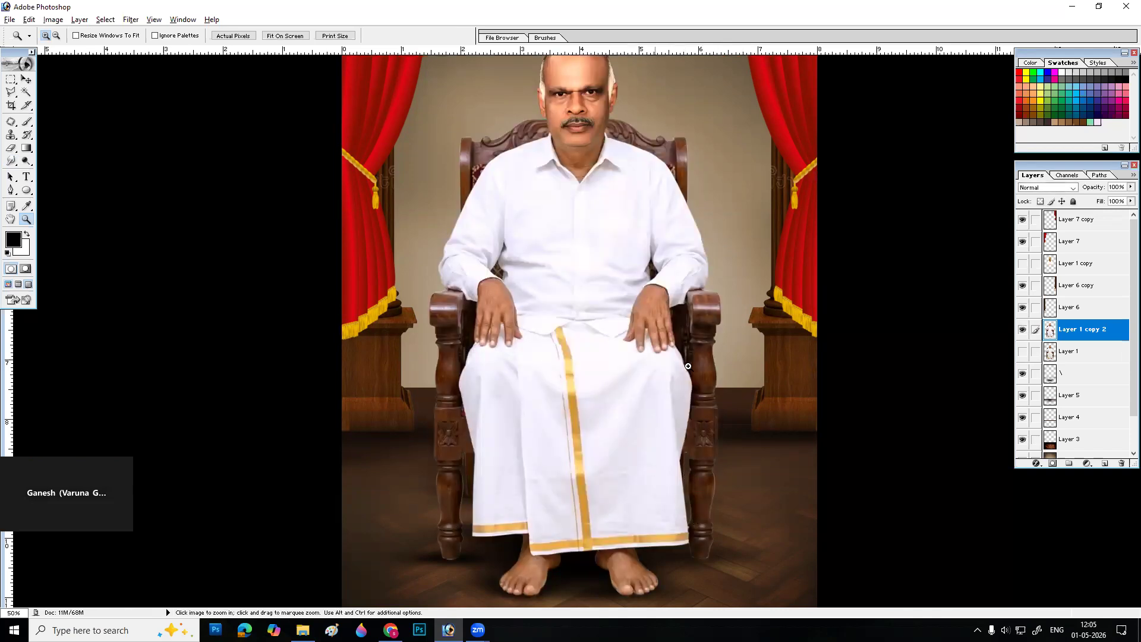
click(692, 510)
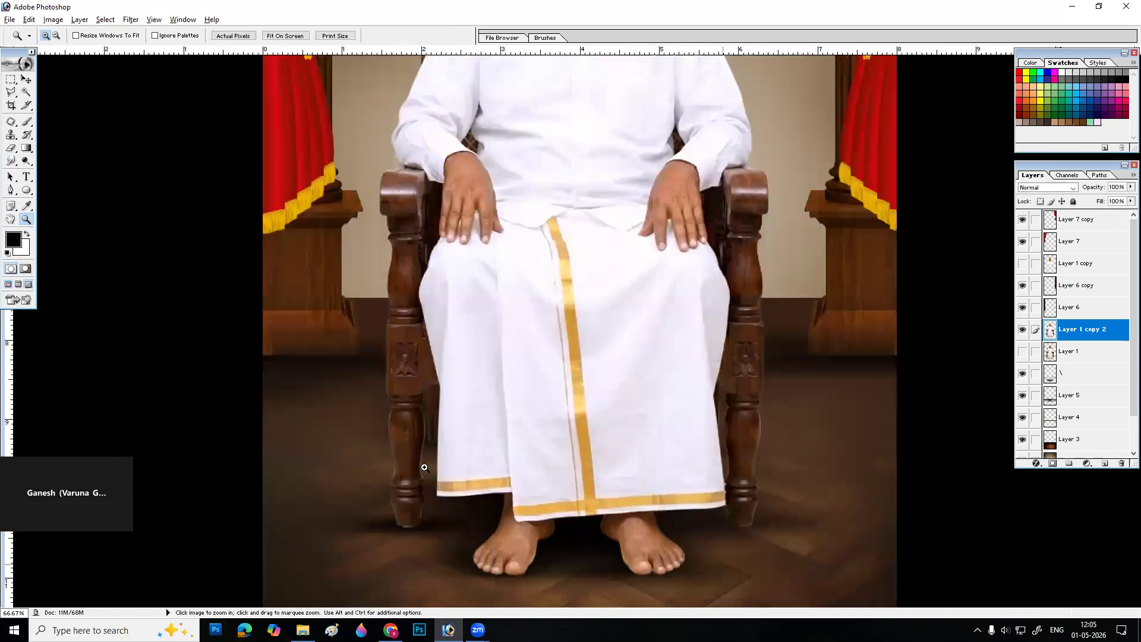
alt+click(778, 493)
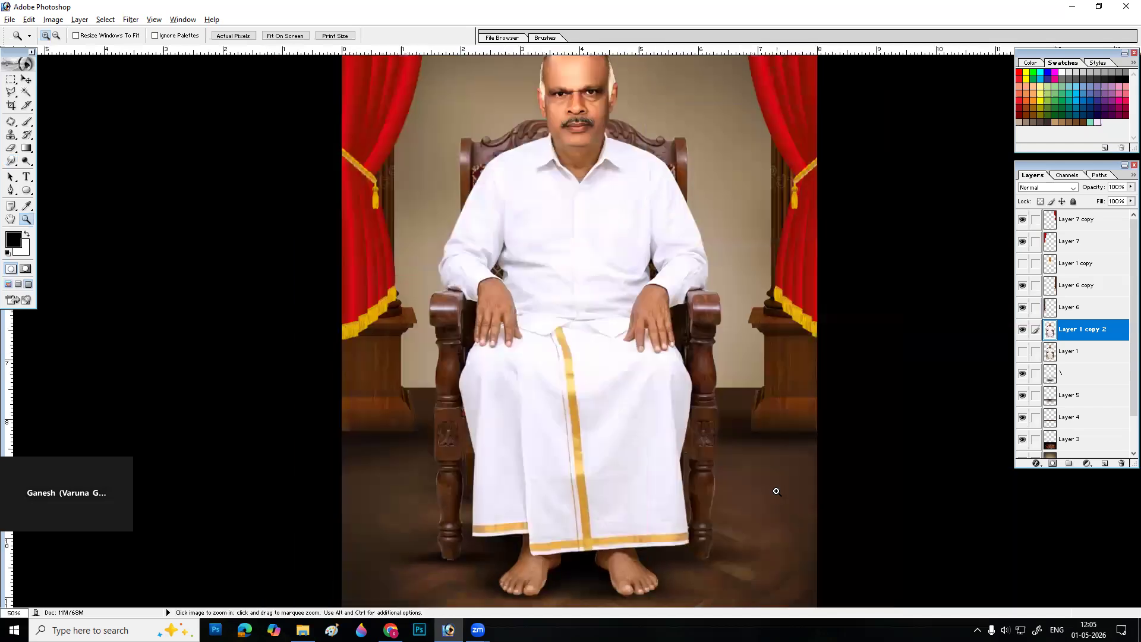
scroll(605, 323, up, 3)
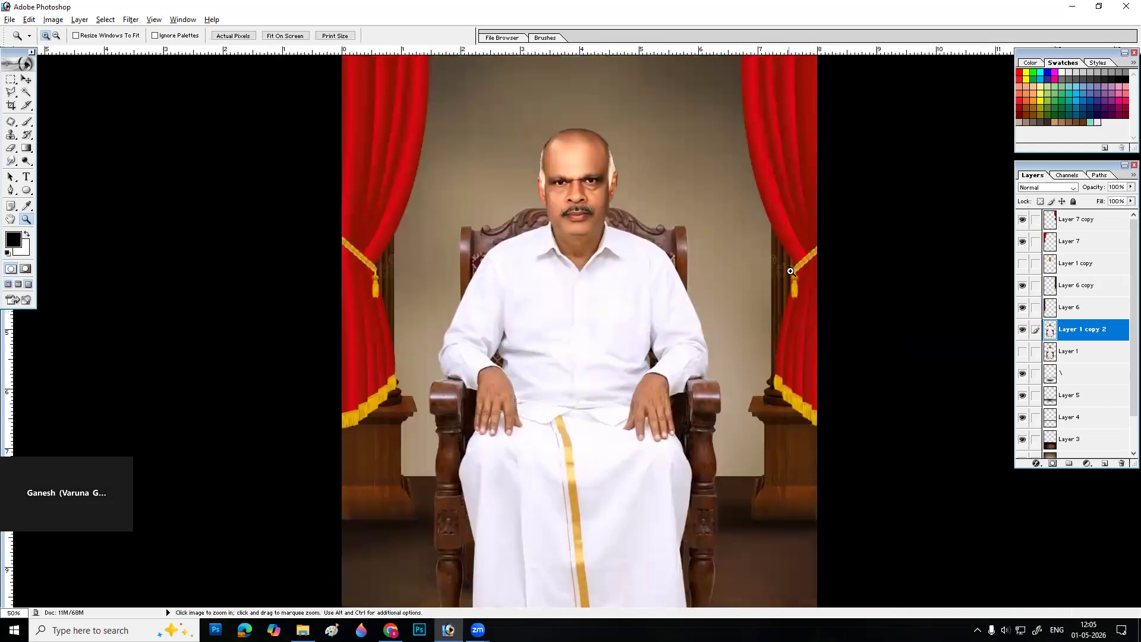
alt+click(761, 342)
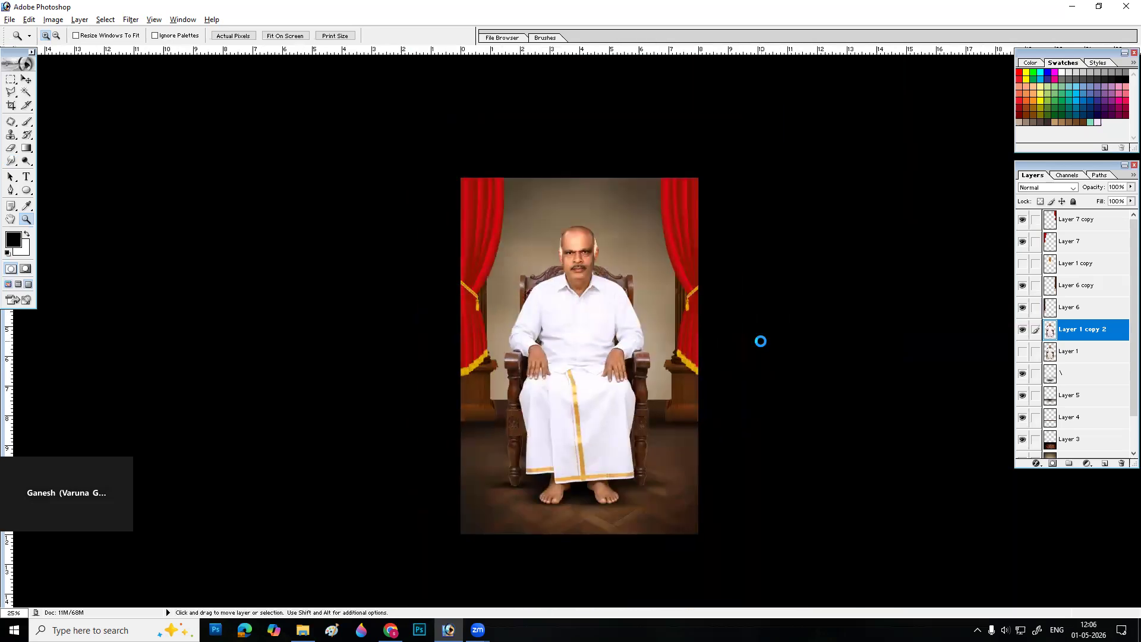
- Open the three-person church photo named 2 from Downloads and display it in full-screen mode
key(ctrl+o)
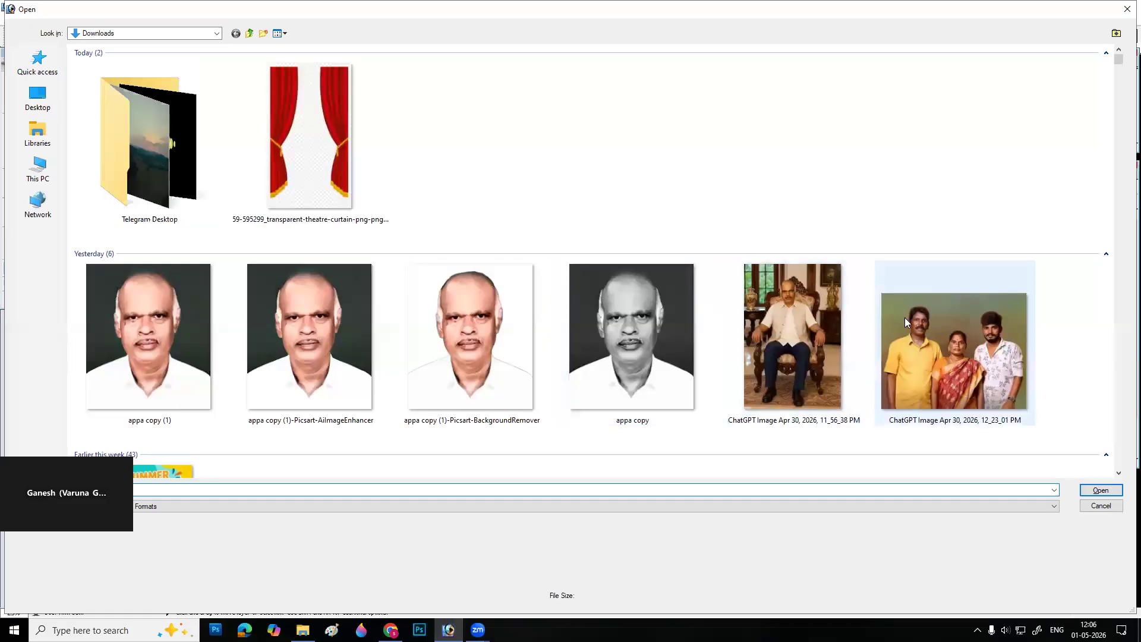
scroll(904, 318, down, 8)
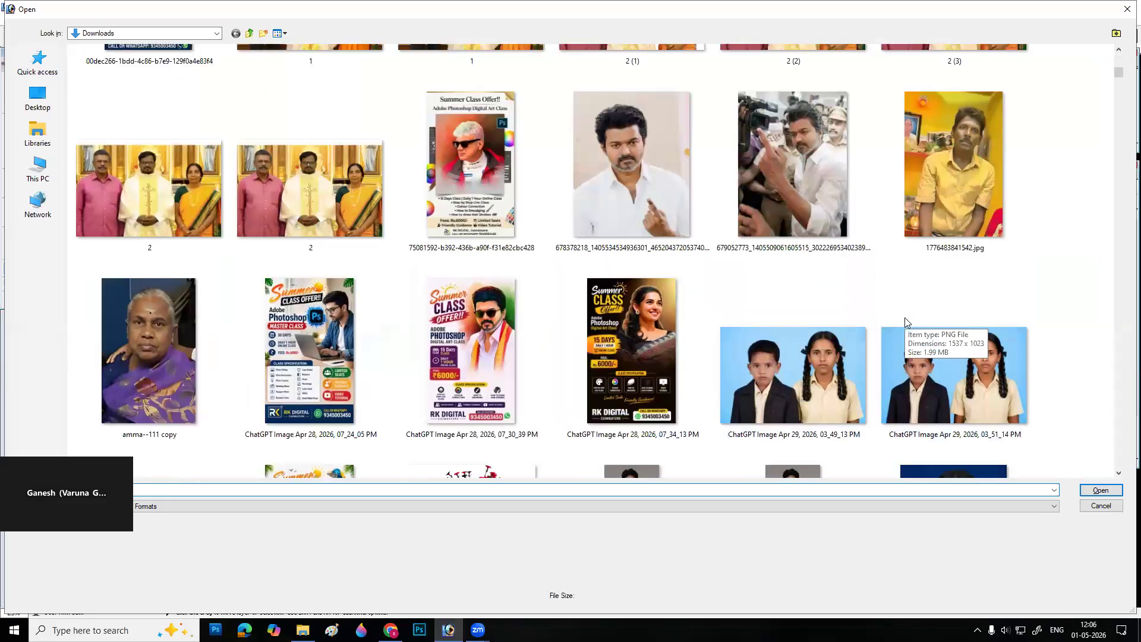
click(307, 203)
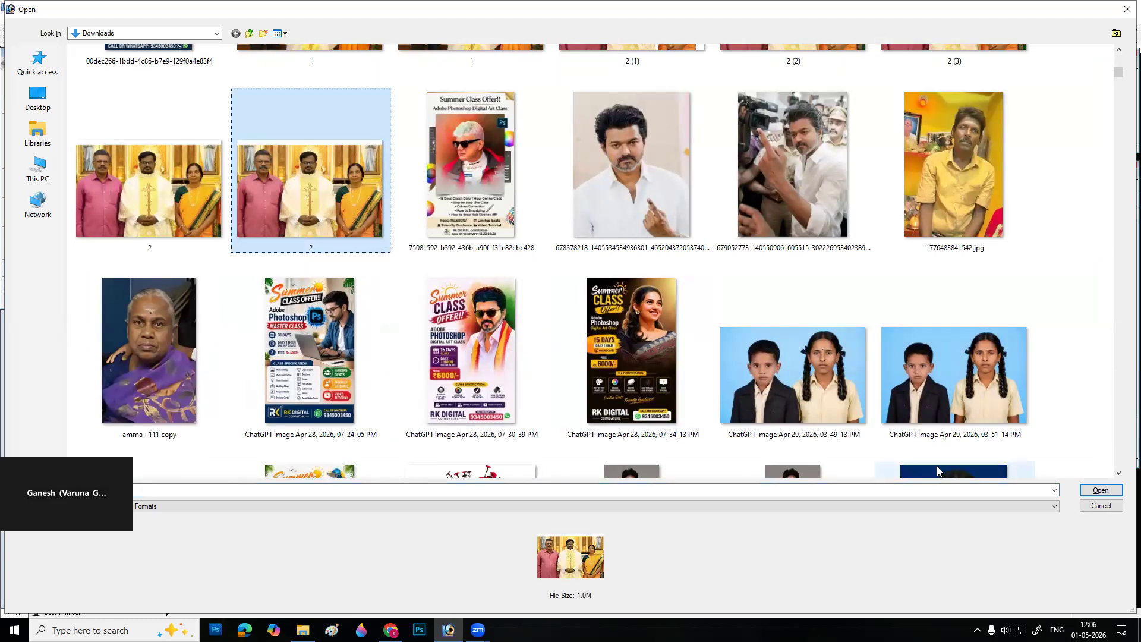
click(1100, 490)
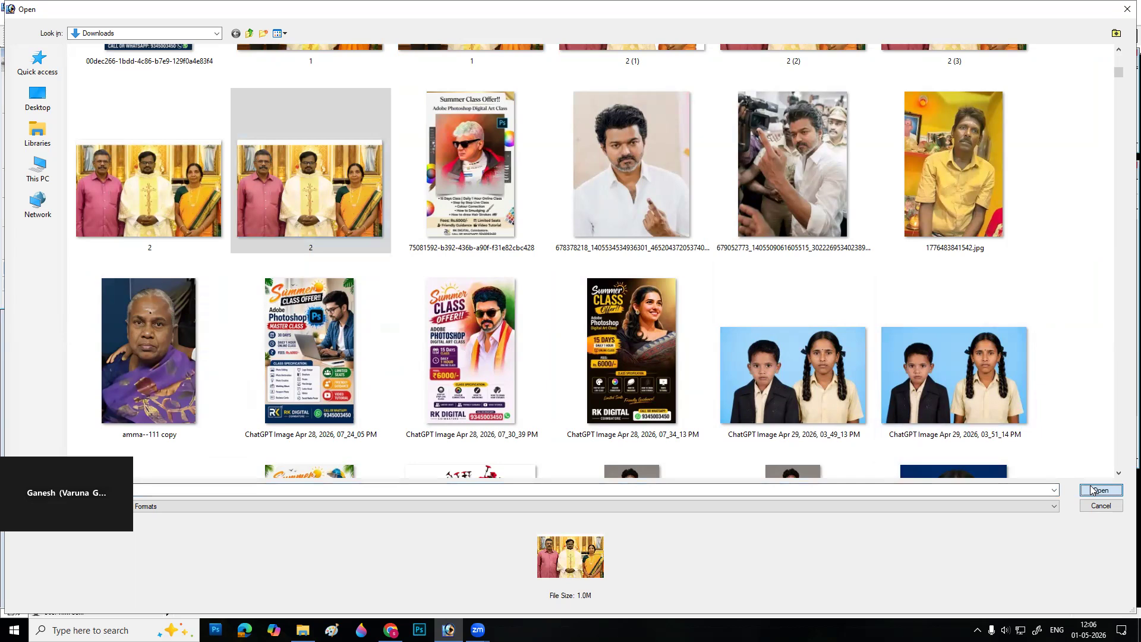
key(f)
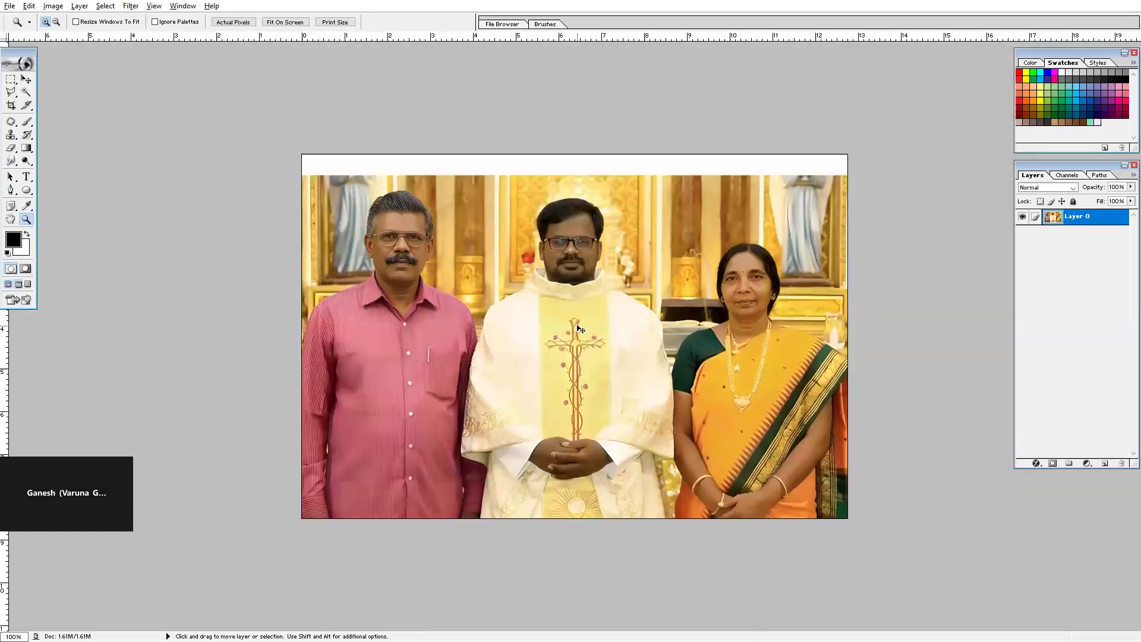
- Try to open IMG-20260406-WA0041(1).jpg and IMG-20260406-WA0042(1).jpg together from Downloads
key(ctrl+o)
scroll(637, 361, down, 5)
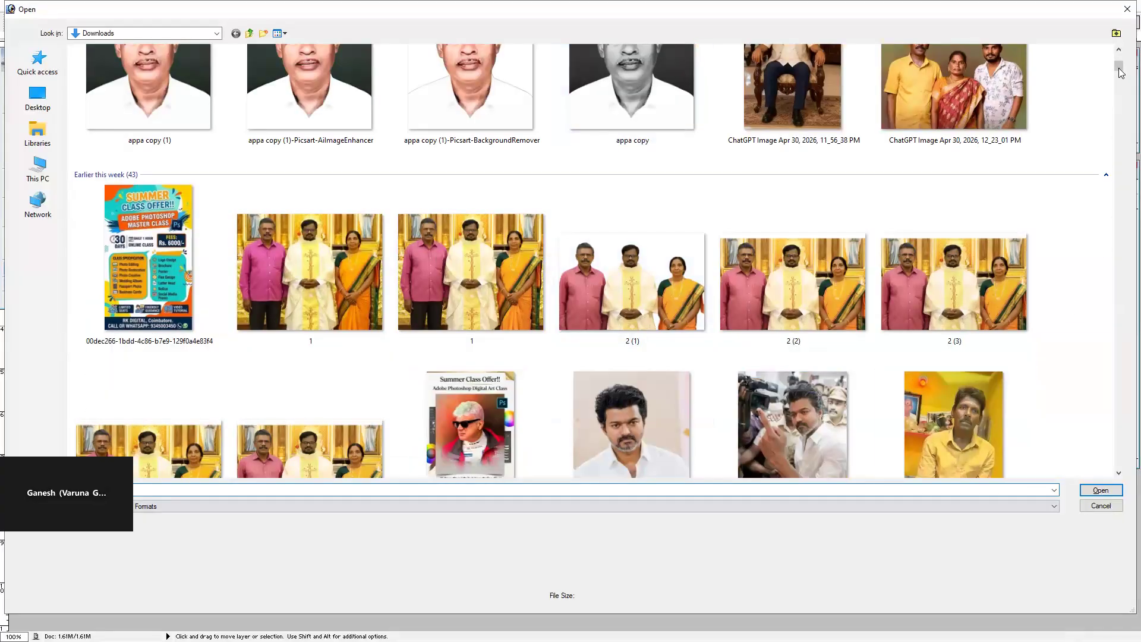
drag(1121, 73, 1124, 92)
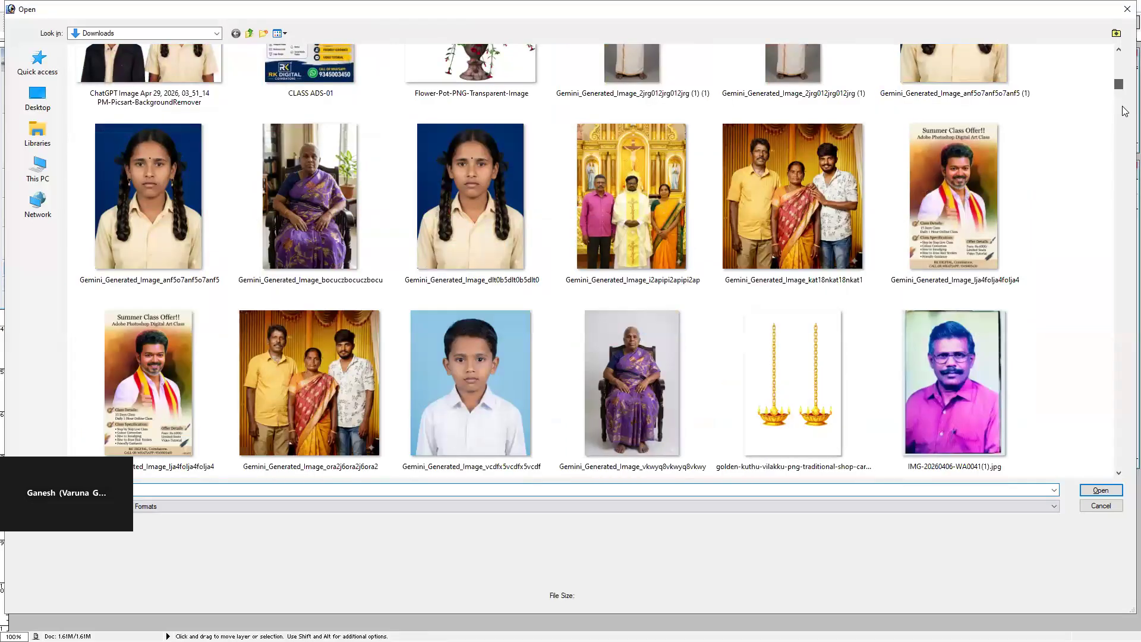
click(1014, 443)
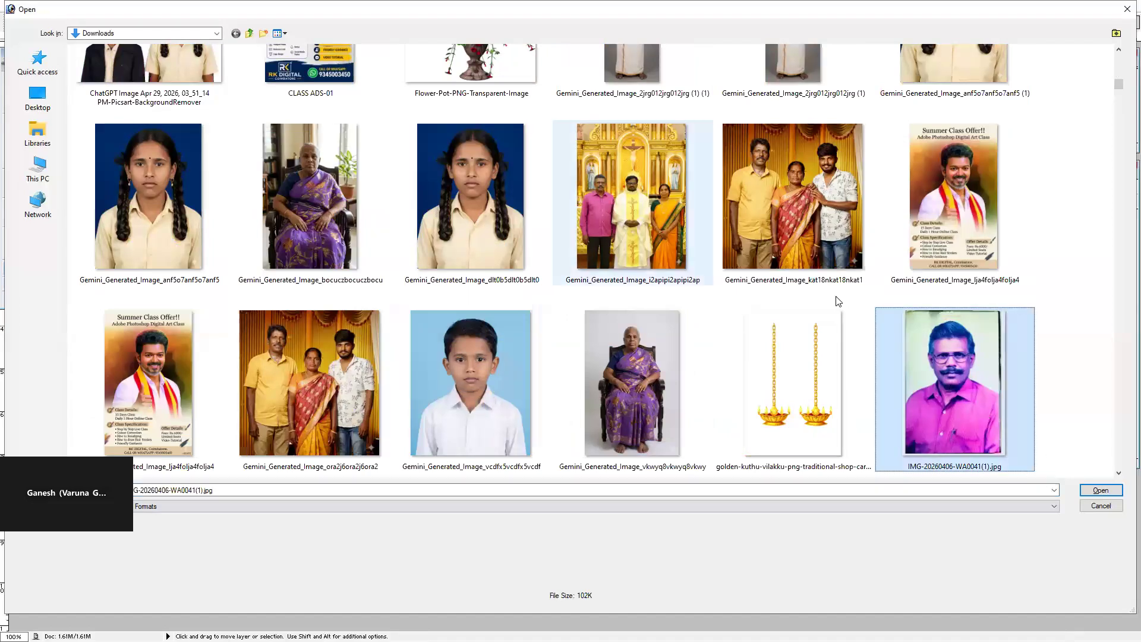
click(1120, 473)
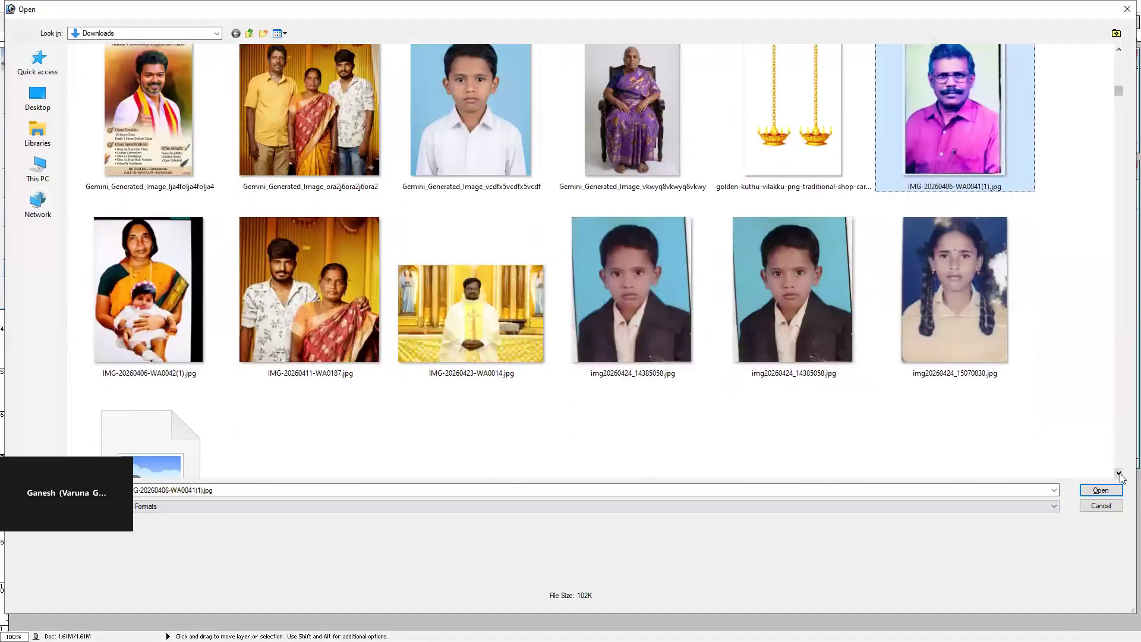
ctrl+click(155, 286)
click(1110, 492)
click(582, 240)
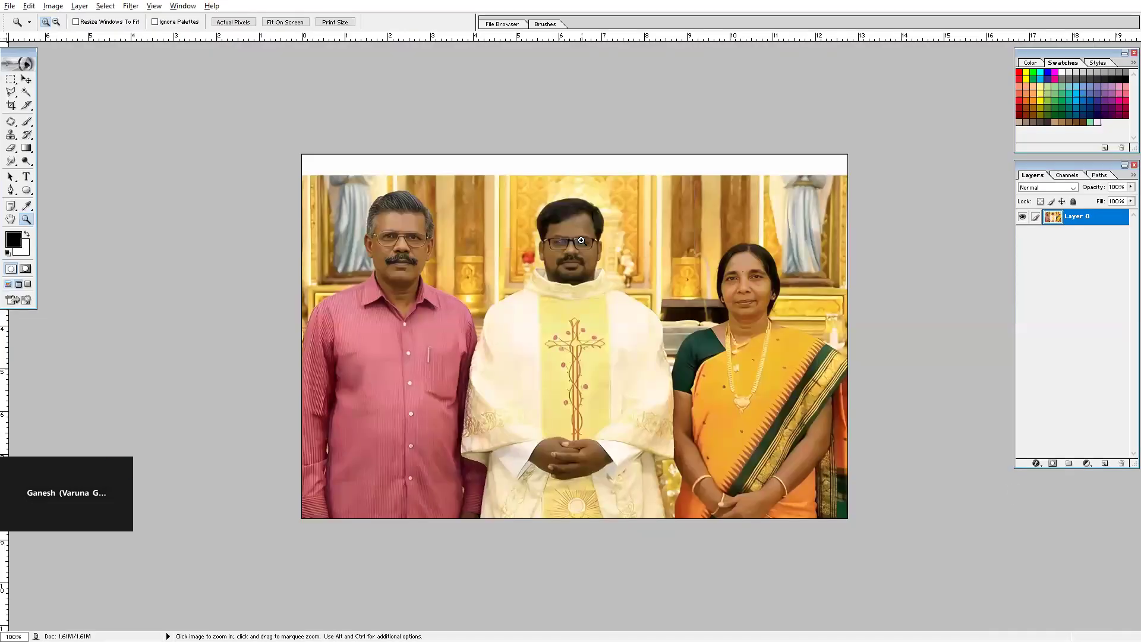
- Switch to the Downloads folder and view the portrait IMG-20260406-WA0041(1).jpg of the man in the pink shirt
key(alt)
key(alt+Tab)
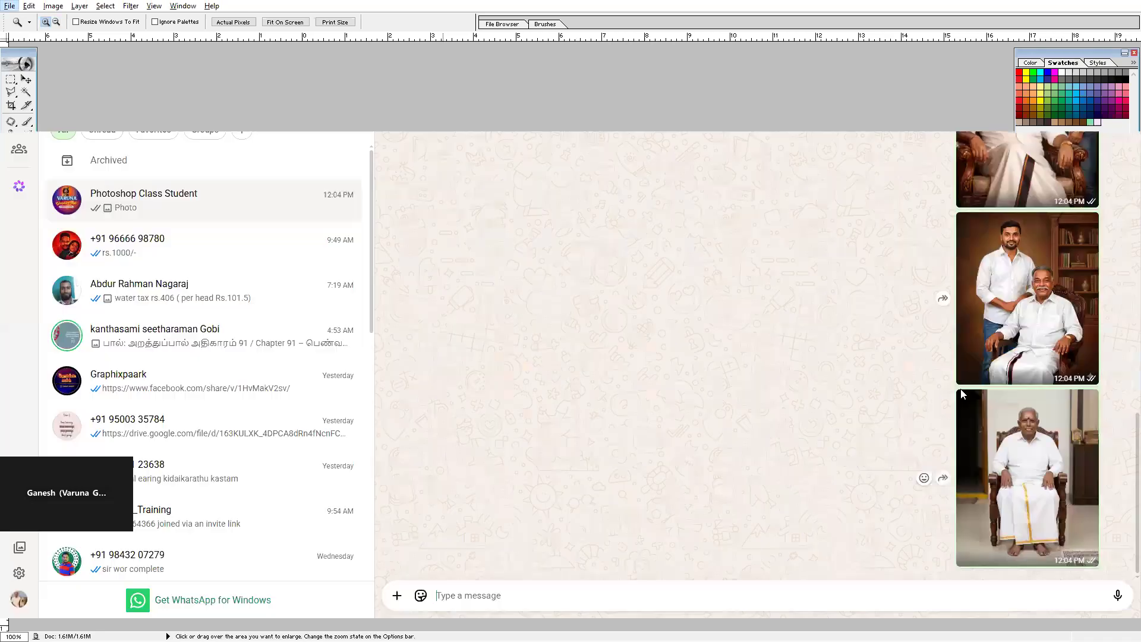
key(alt+Tab)
key(alt+Tab)
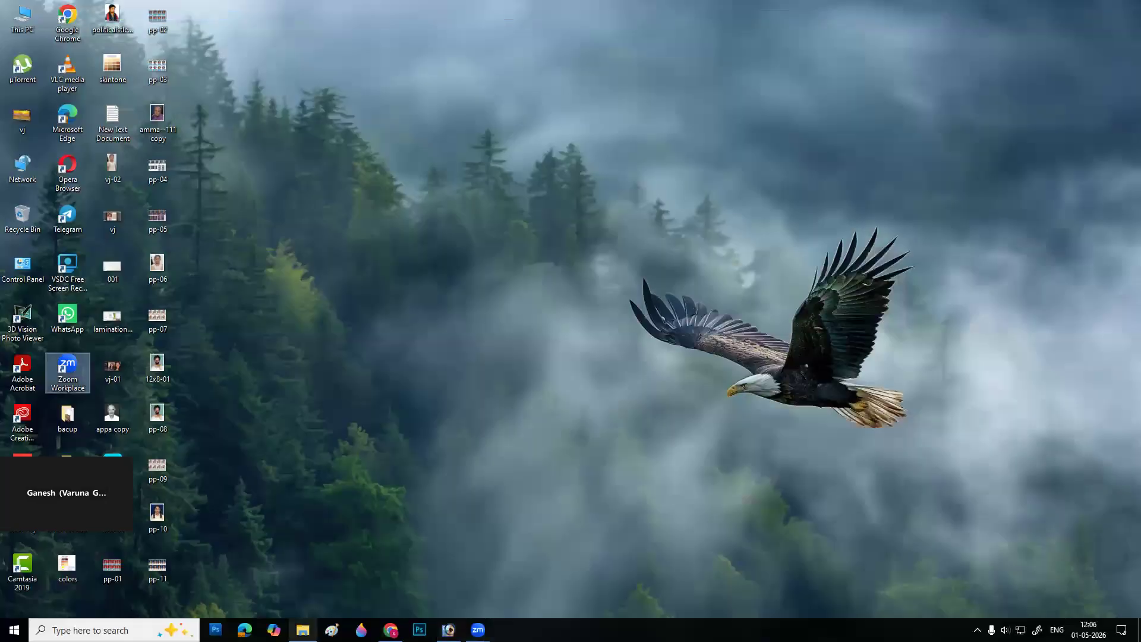
scroll(1124, 359, up, 15)
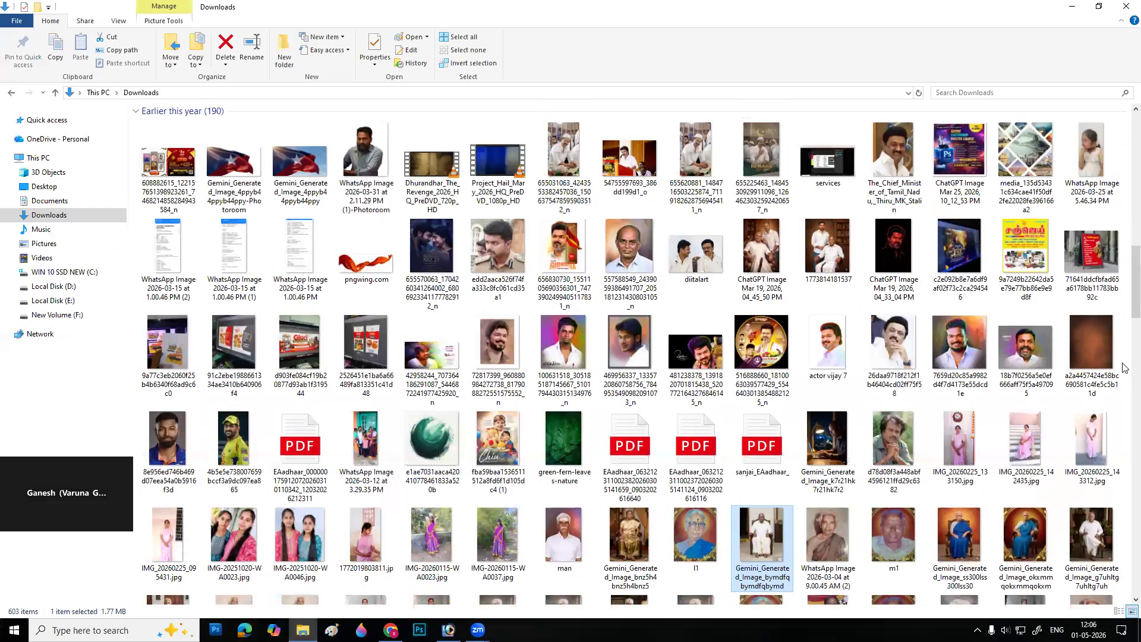
scroll(1105, 365, down, 5)
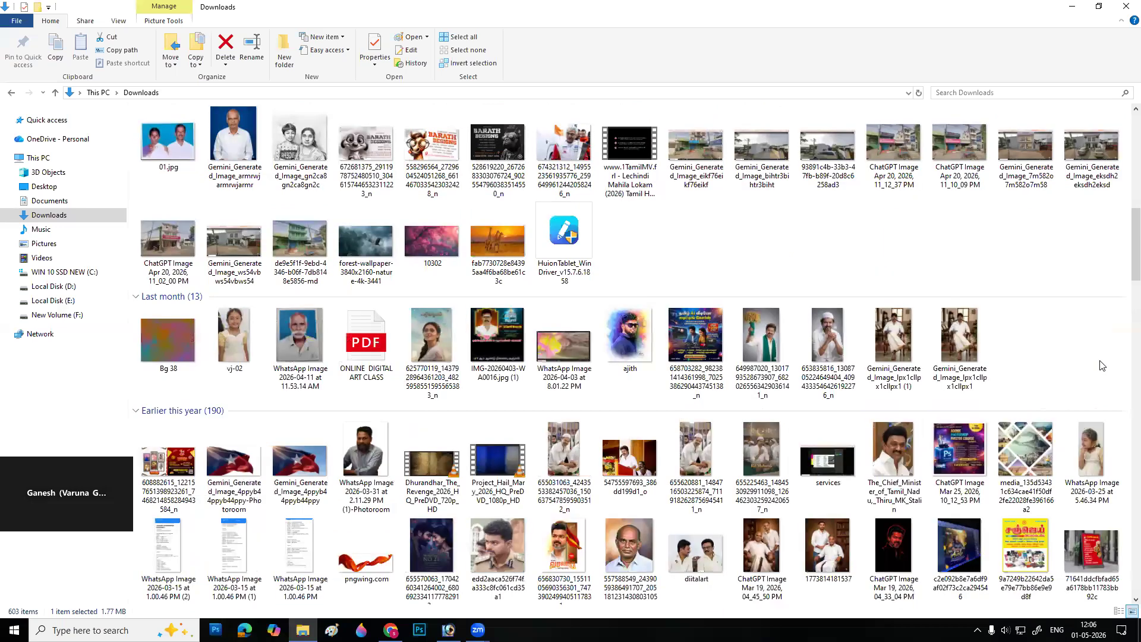
scroll(1106, 366, up, 4)
click(365, 140)
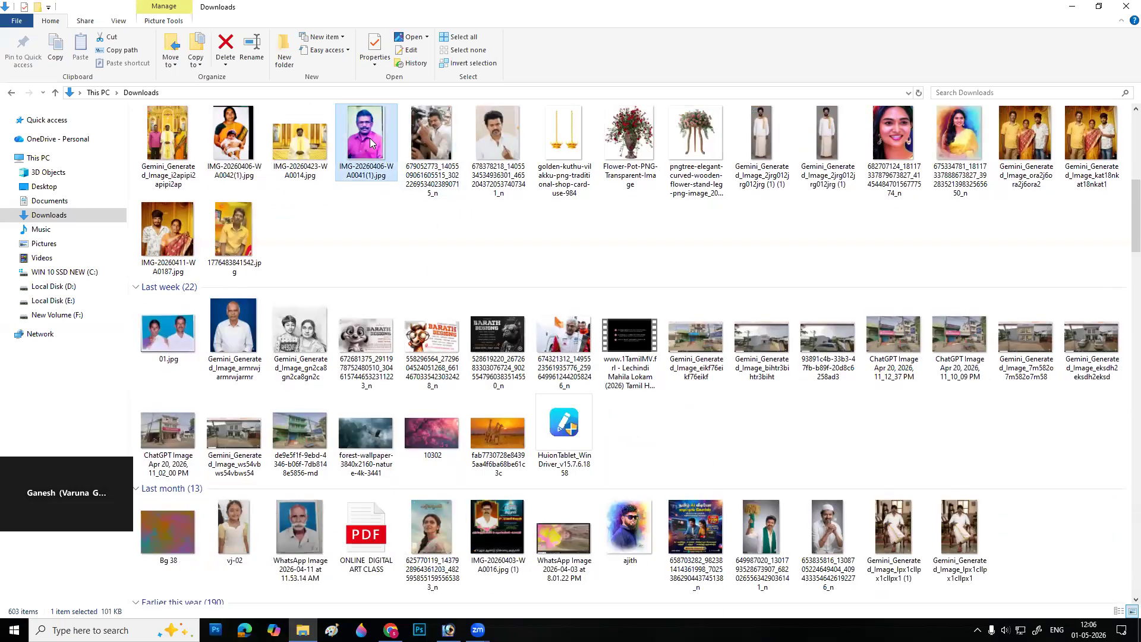
double_click(556, 462)
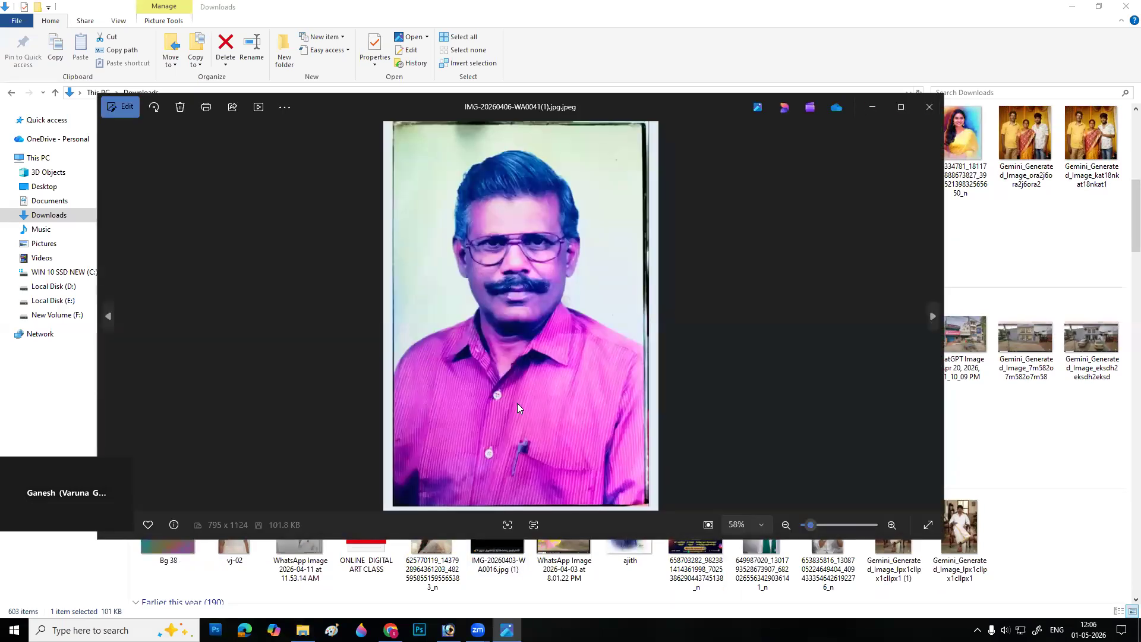
click(929, 107)
- View IMG-20260406-WA0042(1).jpg enlarged, and return to Photoshop to examine the three faces in the church photo up close
click(248, 126)
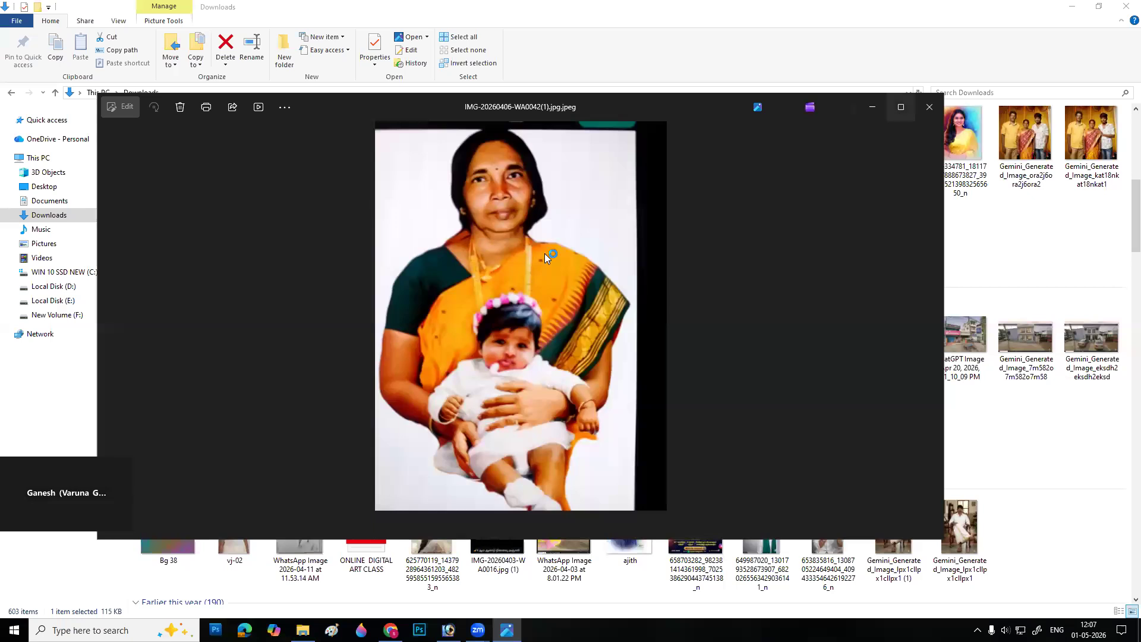
click(902, 108)
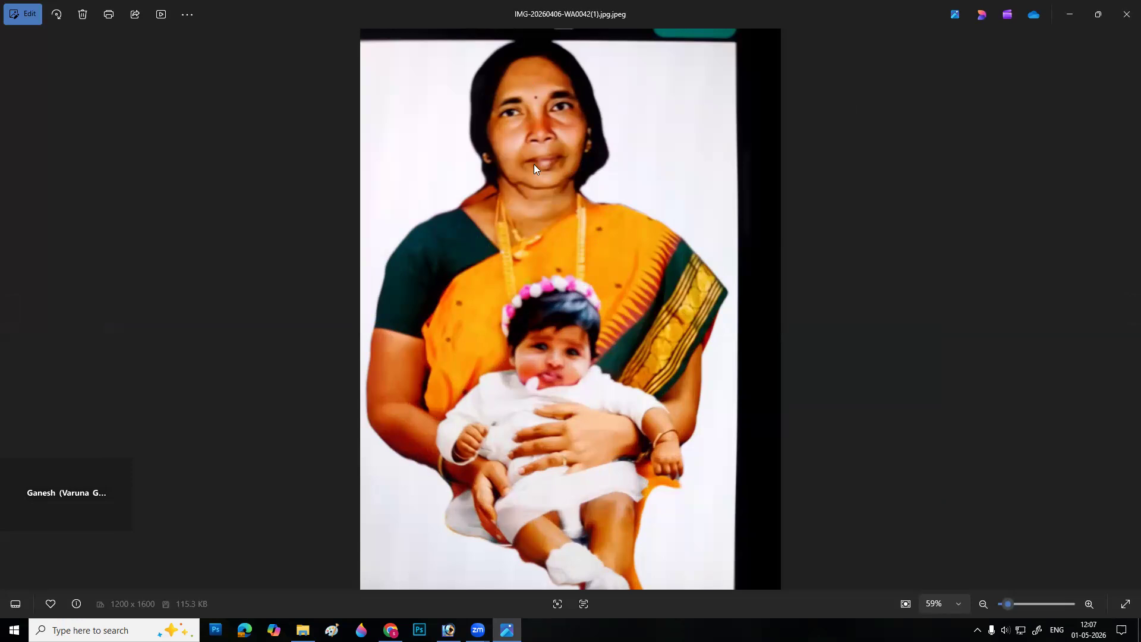
click(1127, 14)
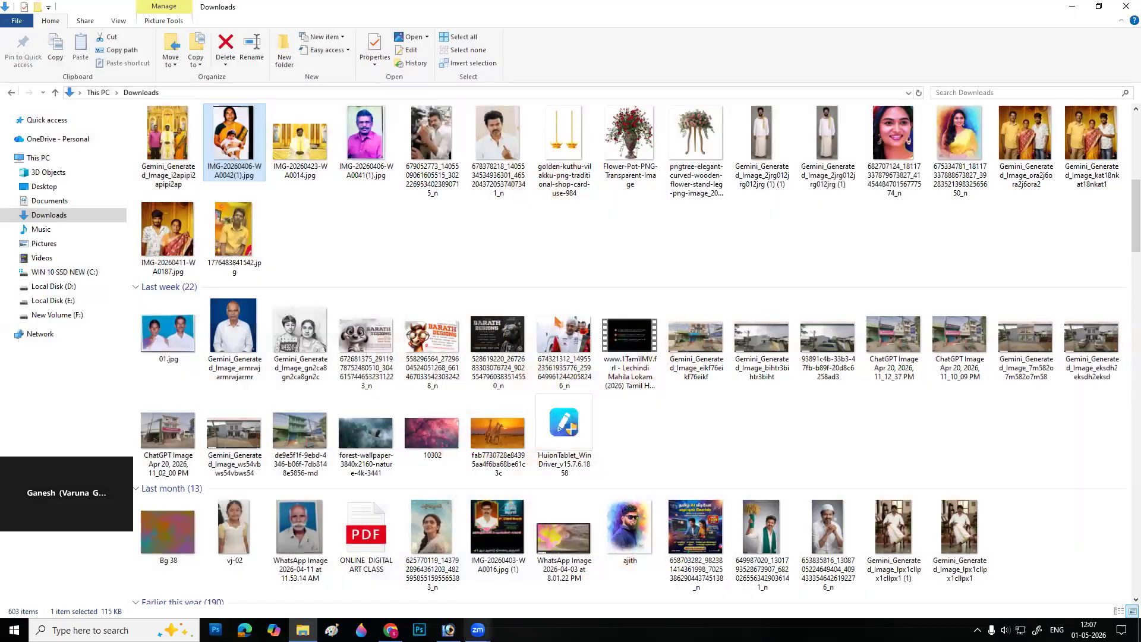
click(449, 629)
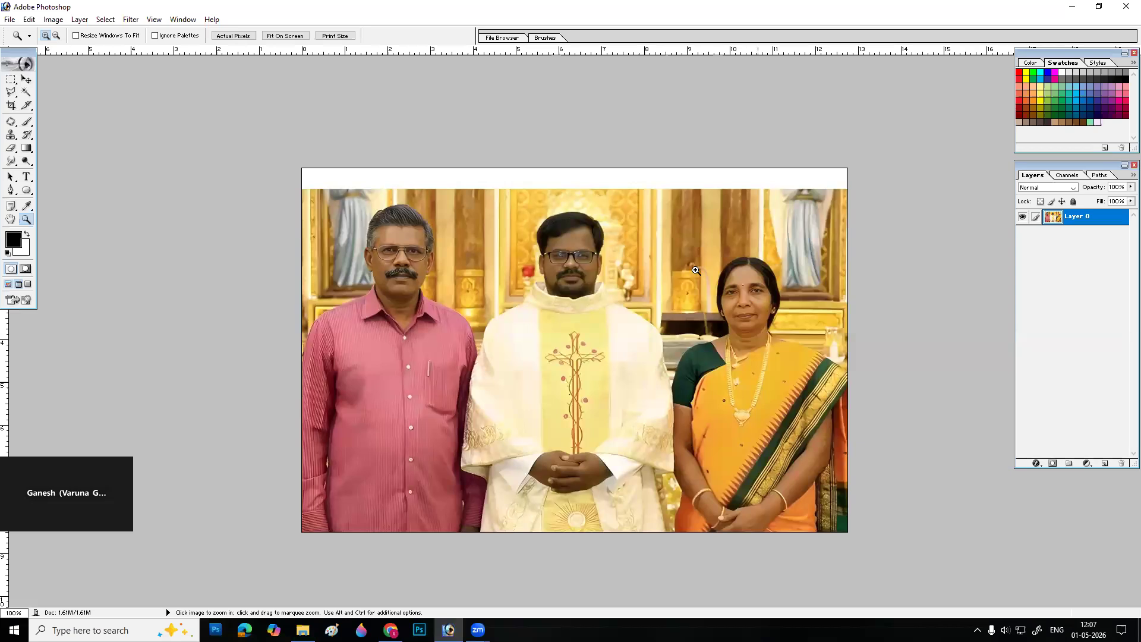
click(529, 249)
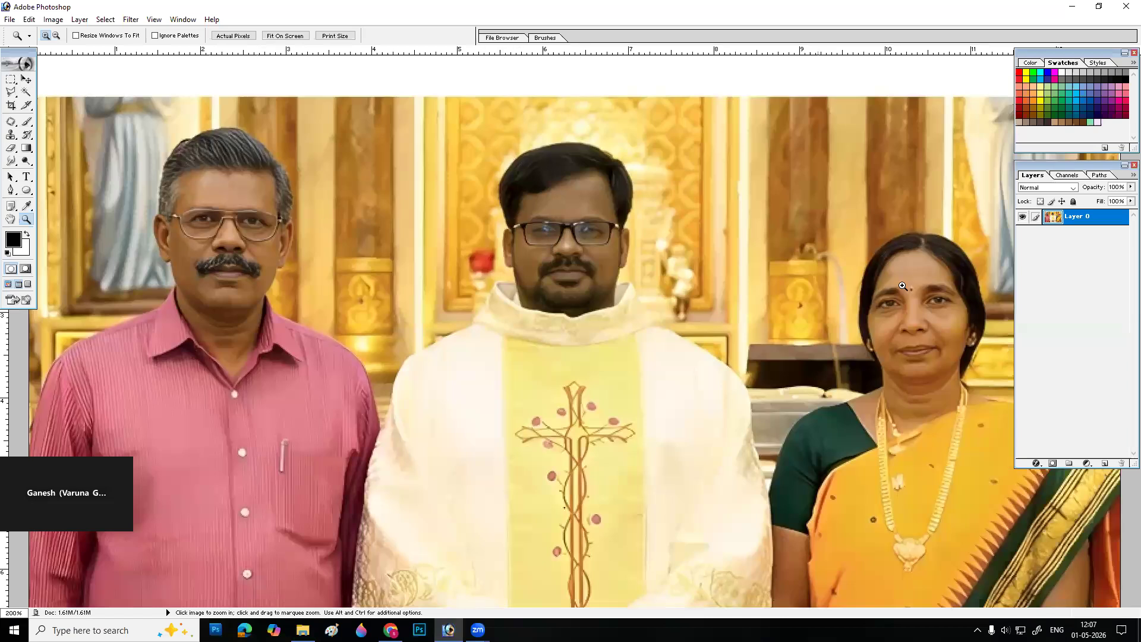
- Switch to the seated man's composite appa.psd and display it in full-screen mode with the menu bar
key(ctrl)
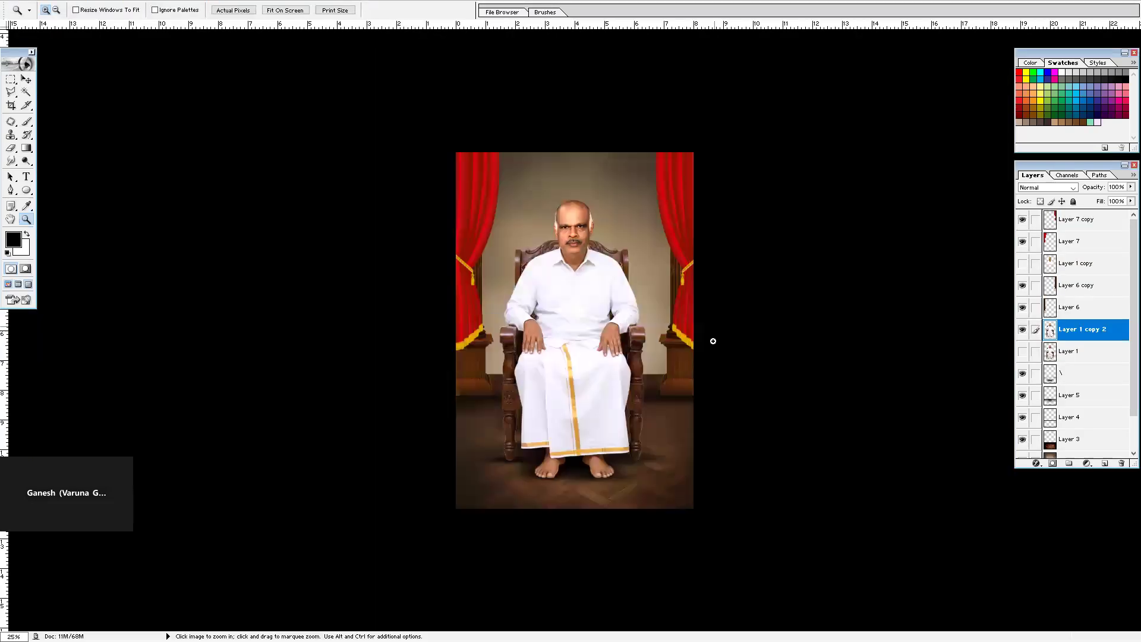
key(f)
key(f)
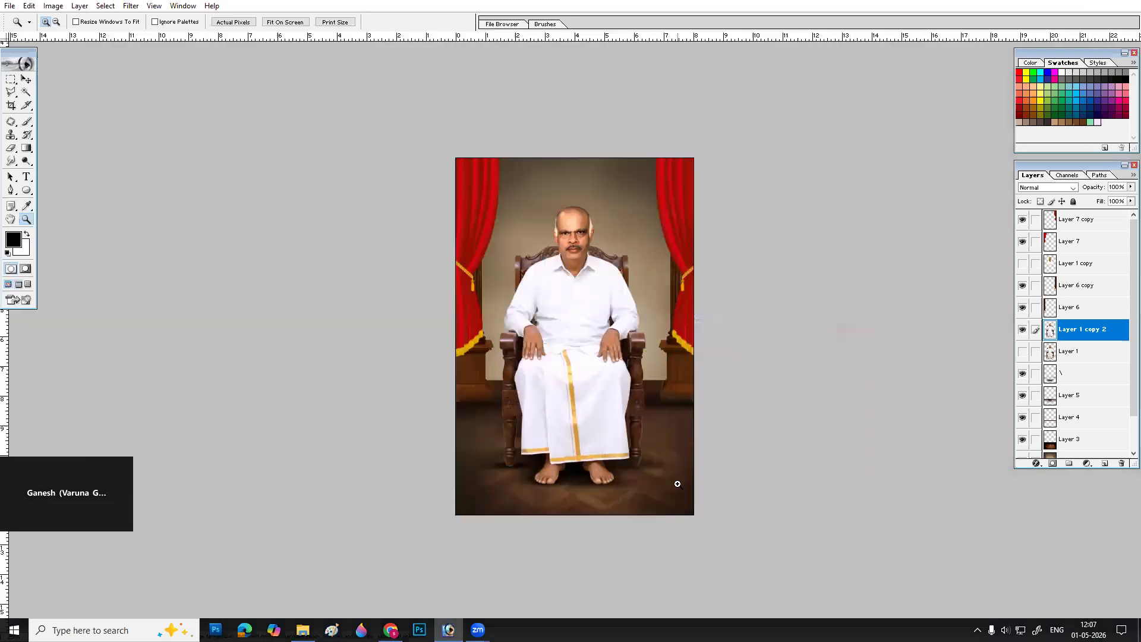
key(f)
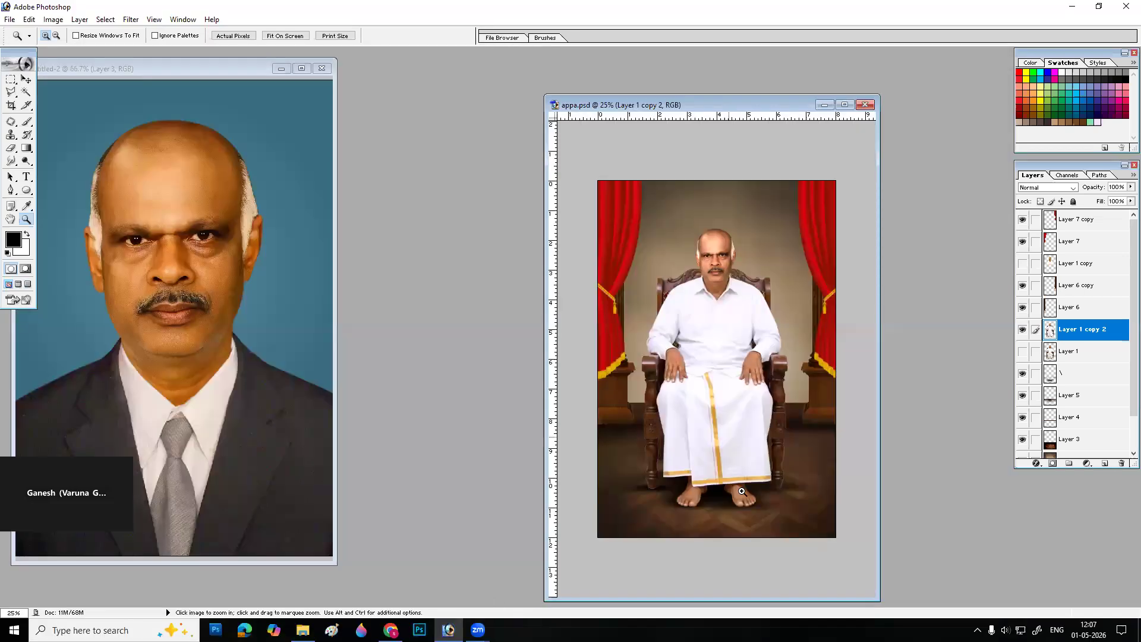
key(f)
- Examine the seated man's hands, shirt cuffs and chair armrests in the composite
click(609, 512)
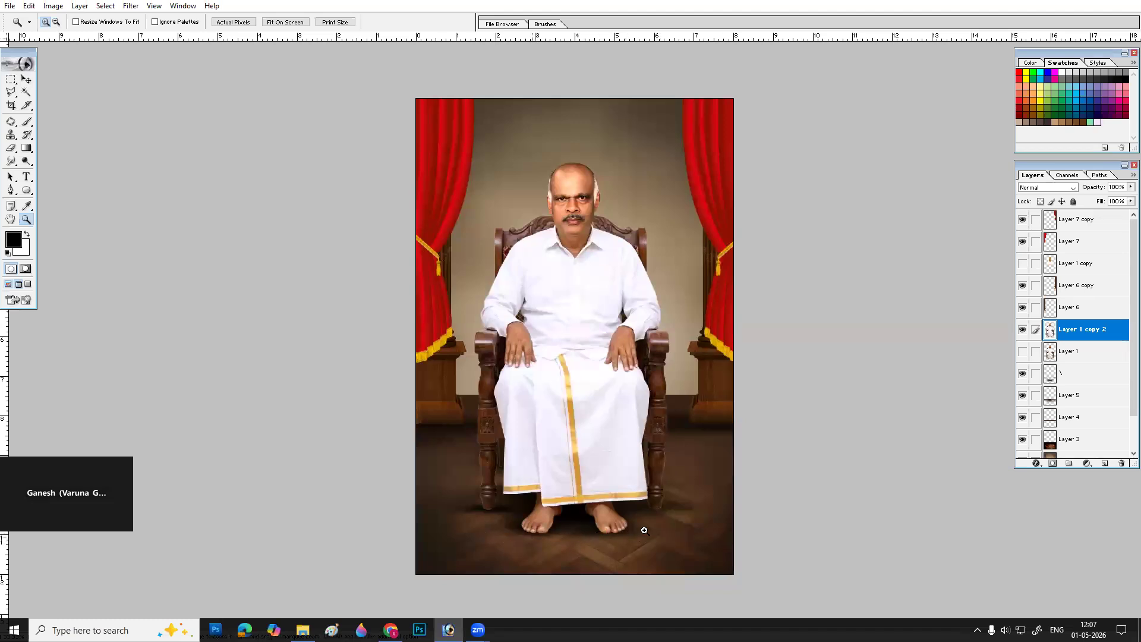
drag(441, 574, 714, 172)
scroll(714, 268, up, 3)
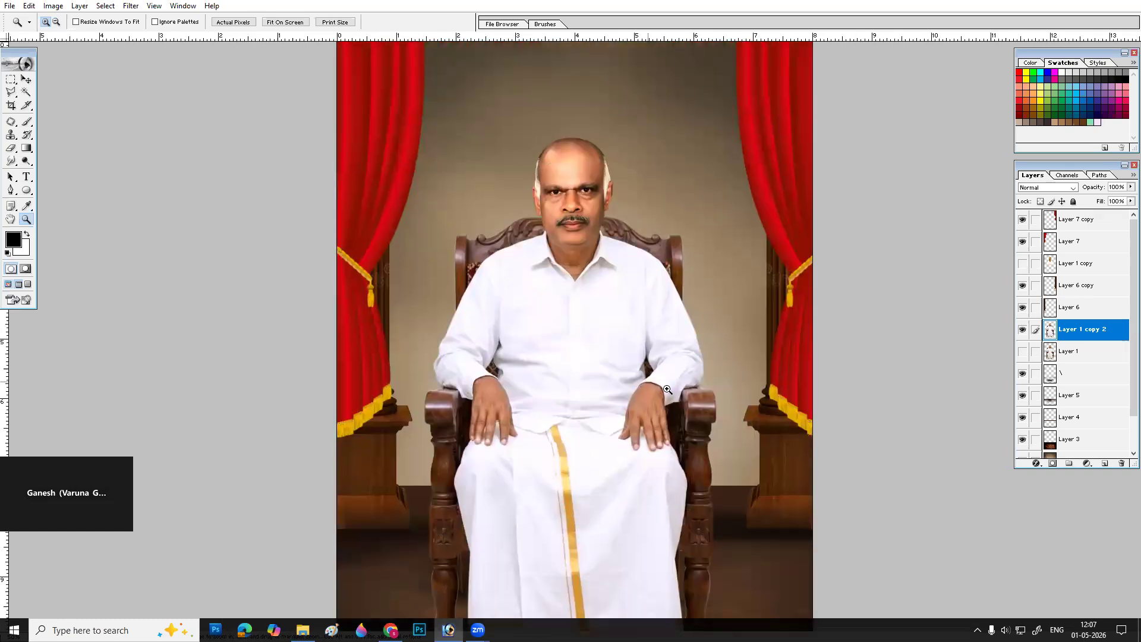
drag(669, 391, 710, 408)
alt+click(743, 362)
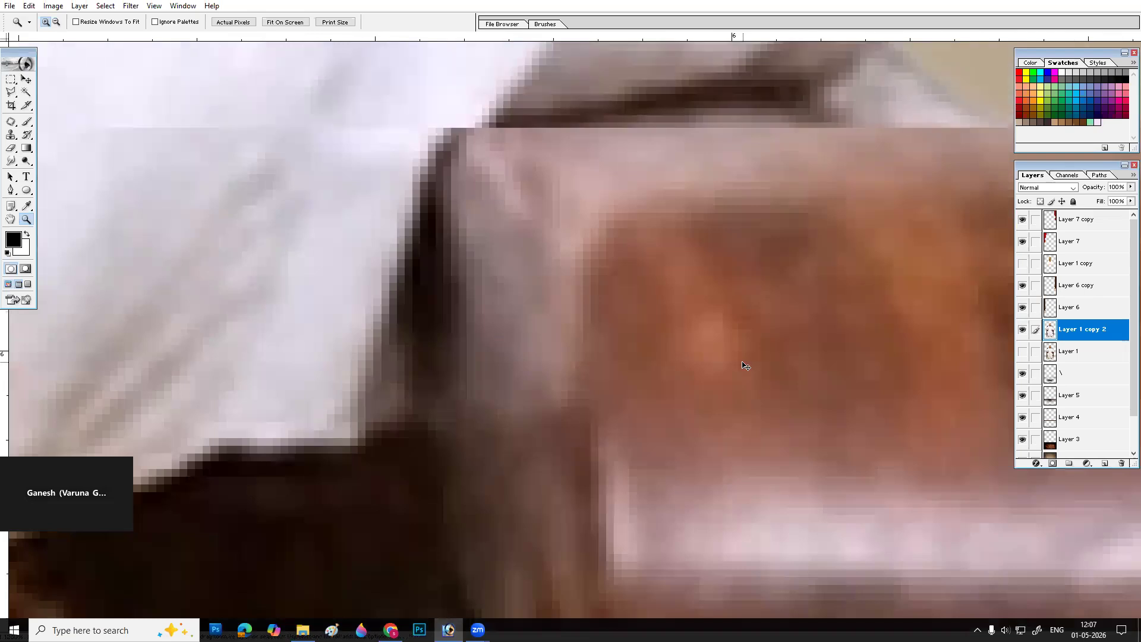
alt+click(744, 362)
alt+click(745, 363)
alt+click(746, 364)
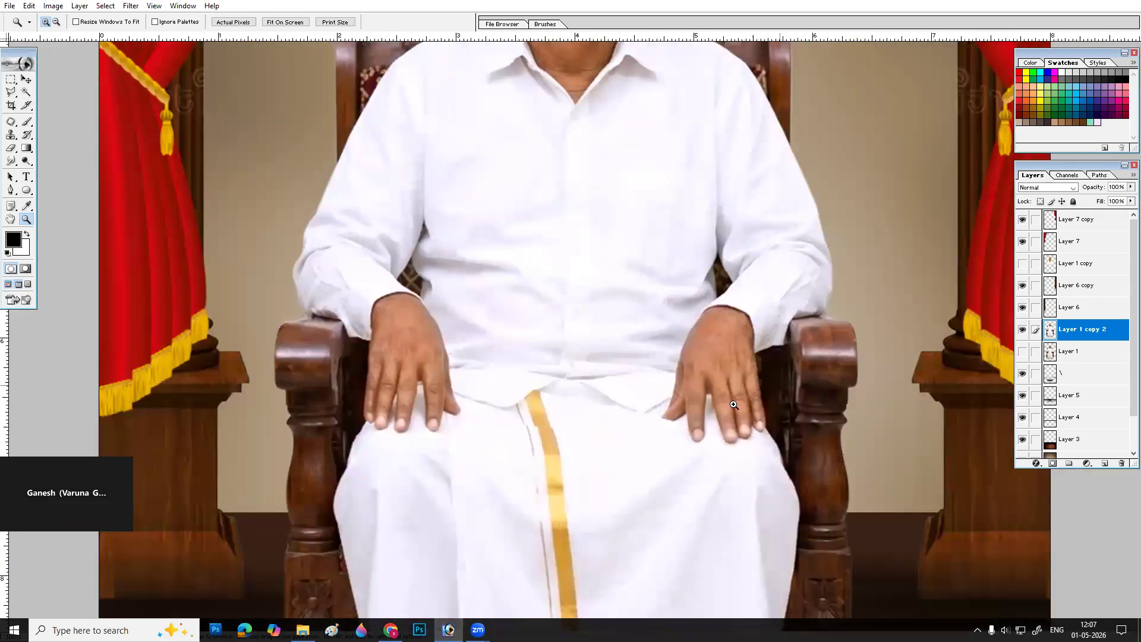
- Switch to Chrome and open google.com in a new tab
click(391, 630)
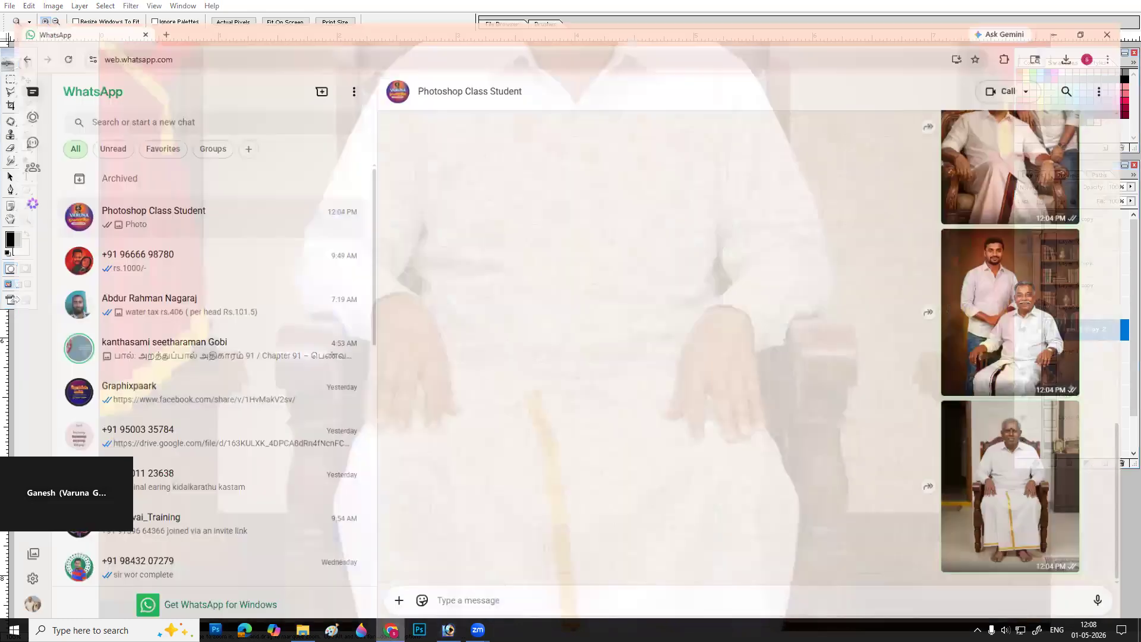
click(420, 630)
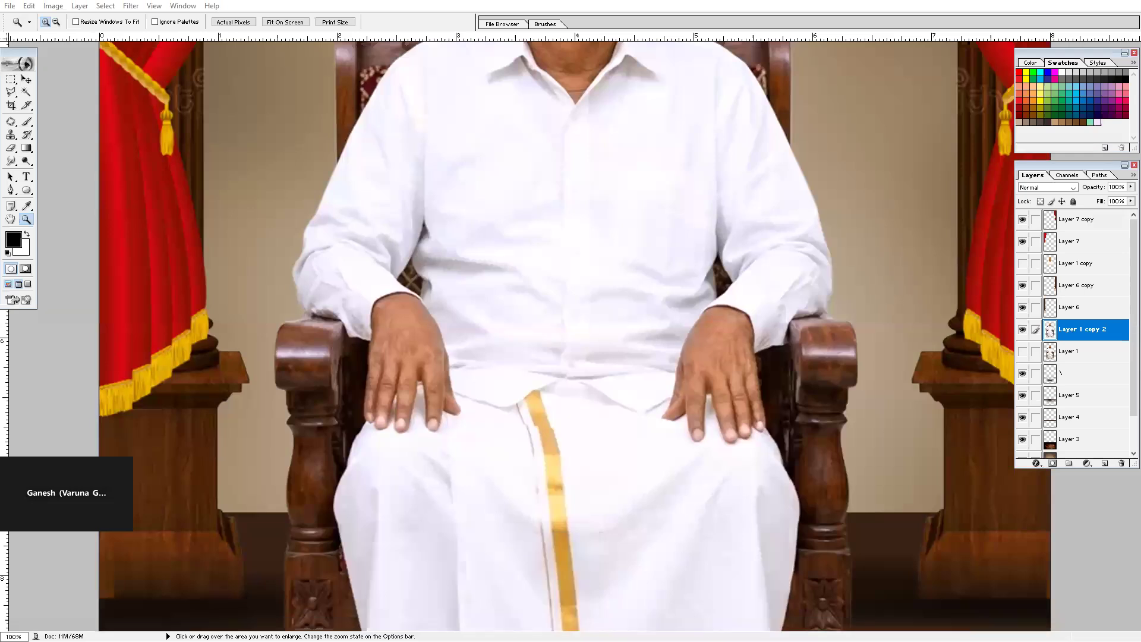
key(super+d)
click(390, 630)
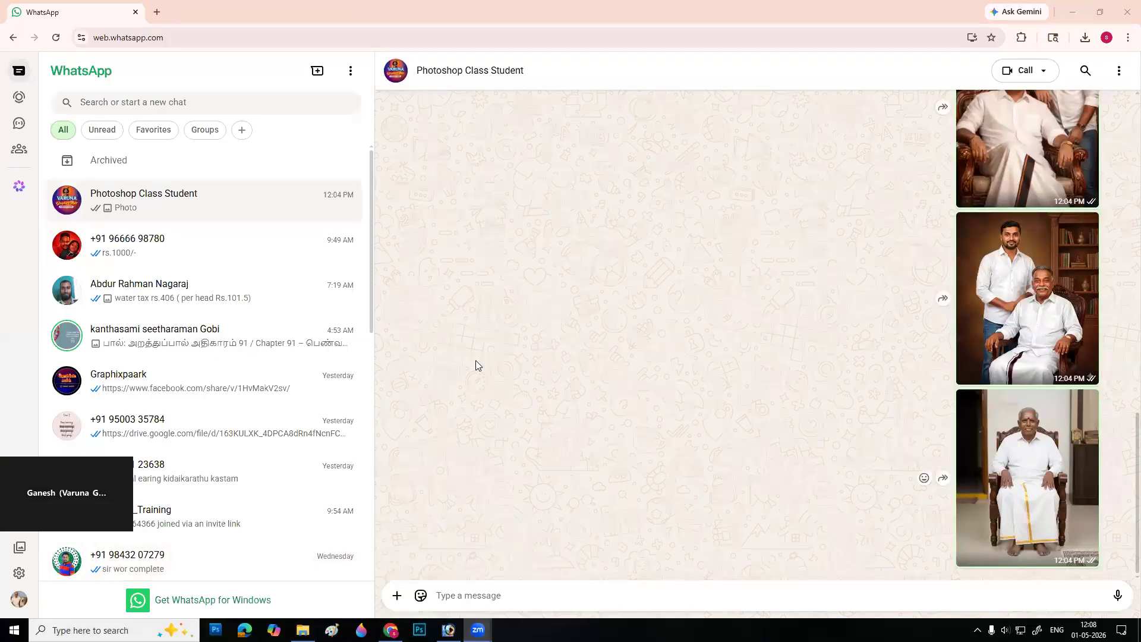
click(158, 12)
text(goo)
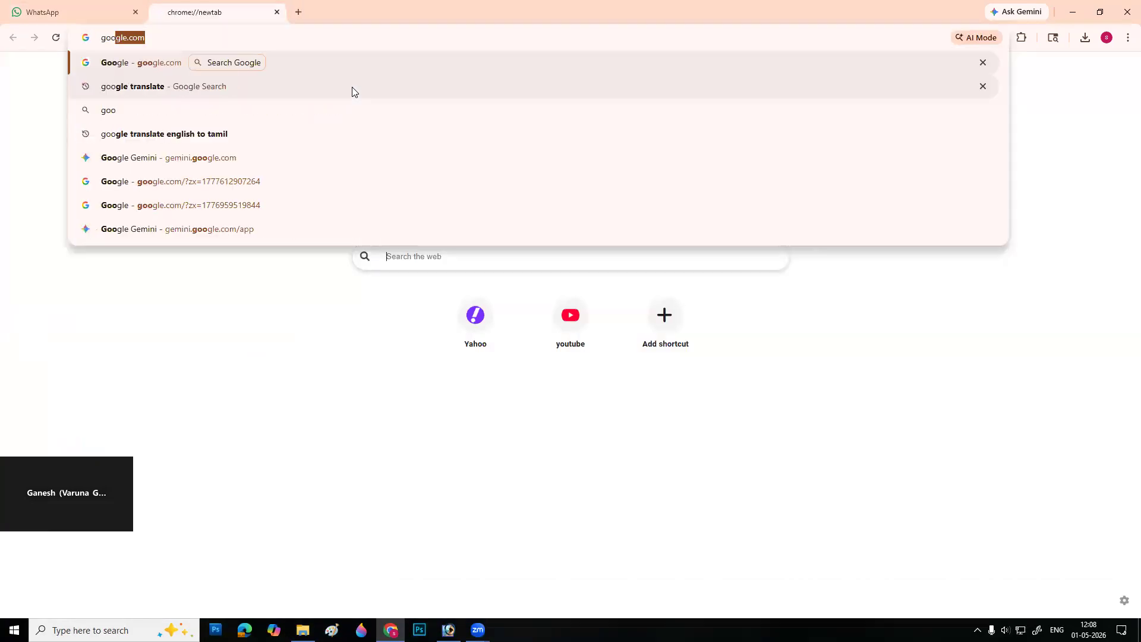
key(Return)
- Search Google for "hand watch" and show the image results
text(atc)
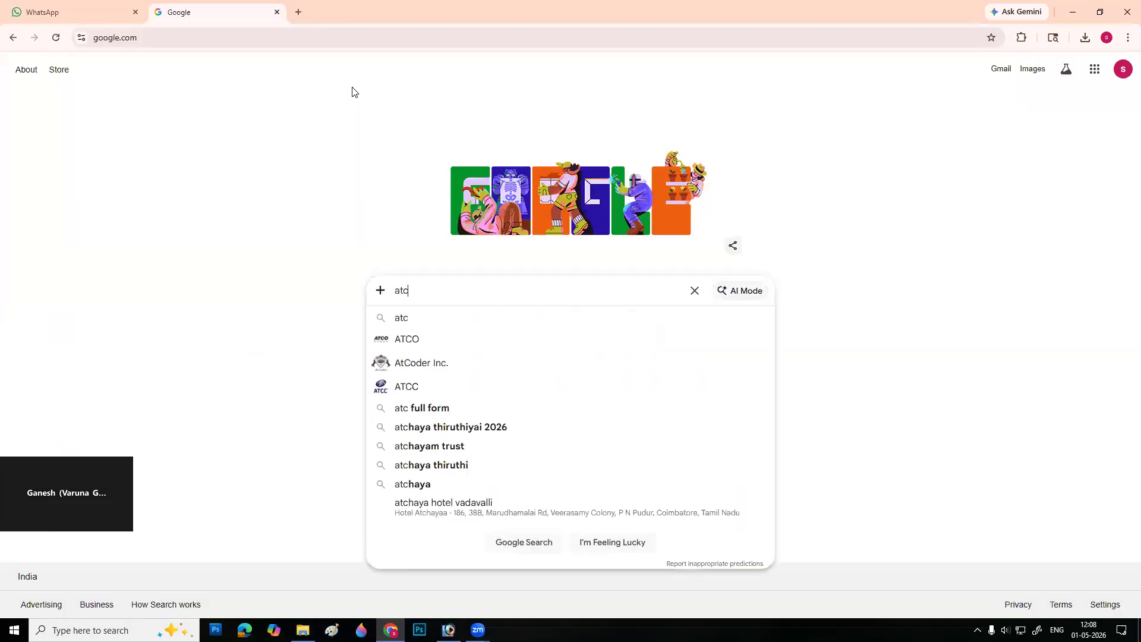
text(h)
click(396, 291)
text(hand w)
key(Return)
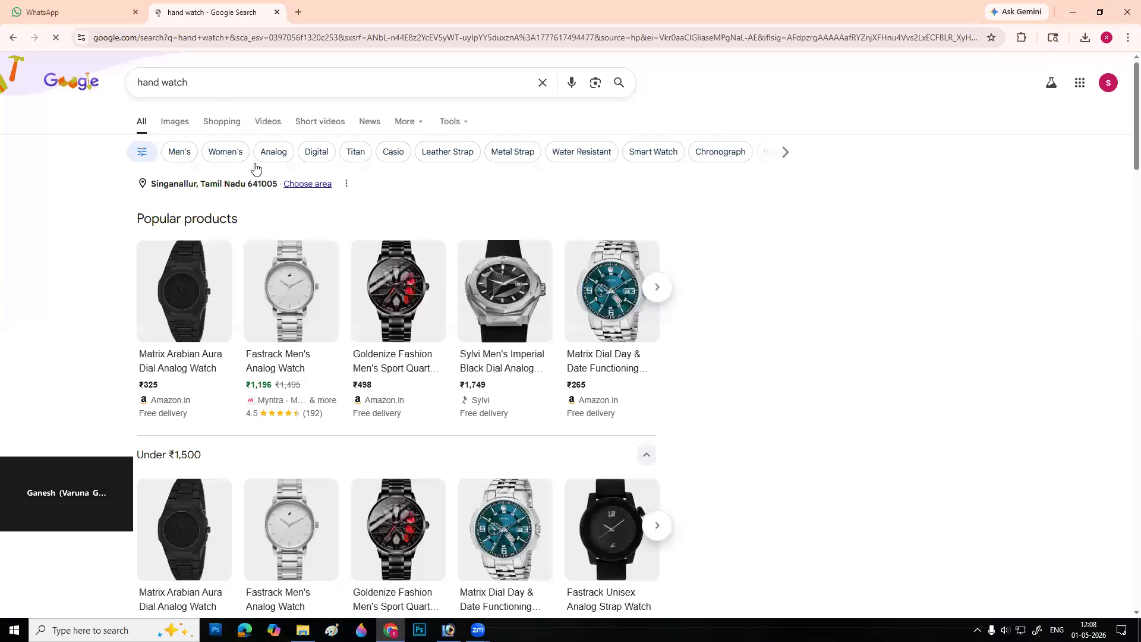
click(173, 126)
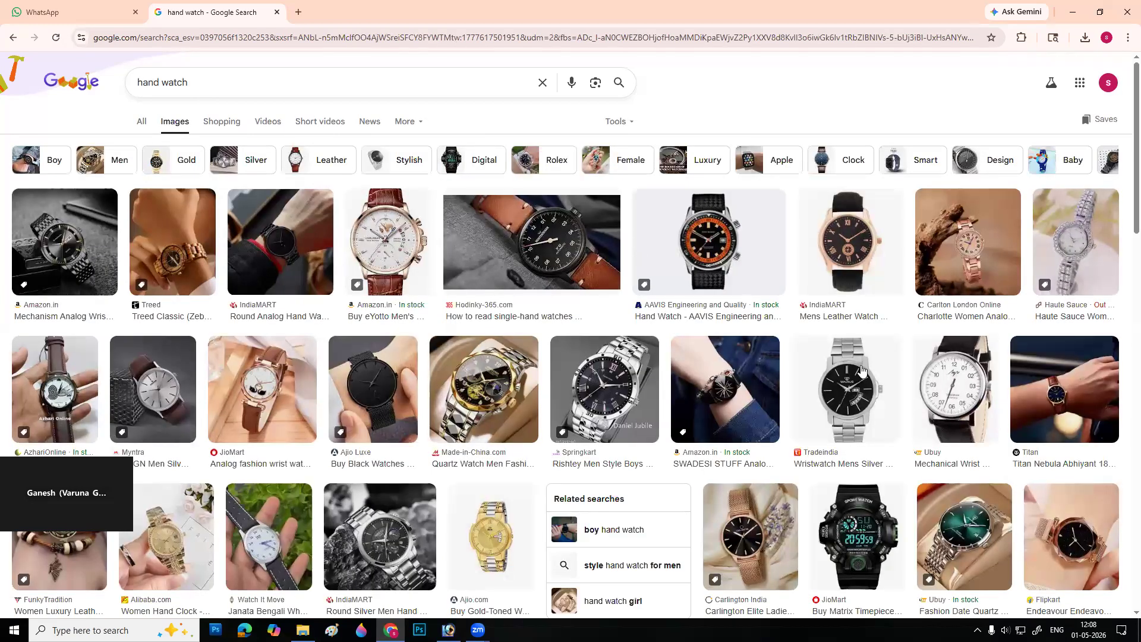
- Browse the hand watch images and preview Nordgreen's photo of a silver watch worn on a wrist
scroll(1034, 369, down, 2)
scroll(1035, 370, down, 2)
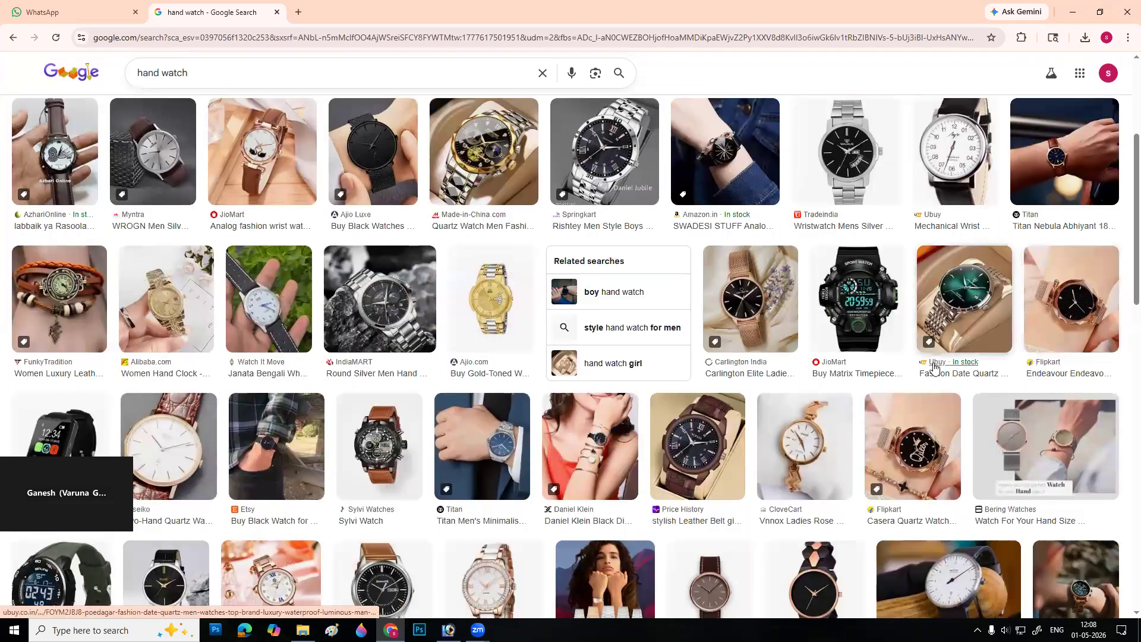
scroll(706, 434, down, 3)
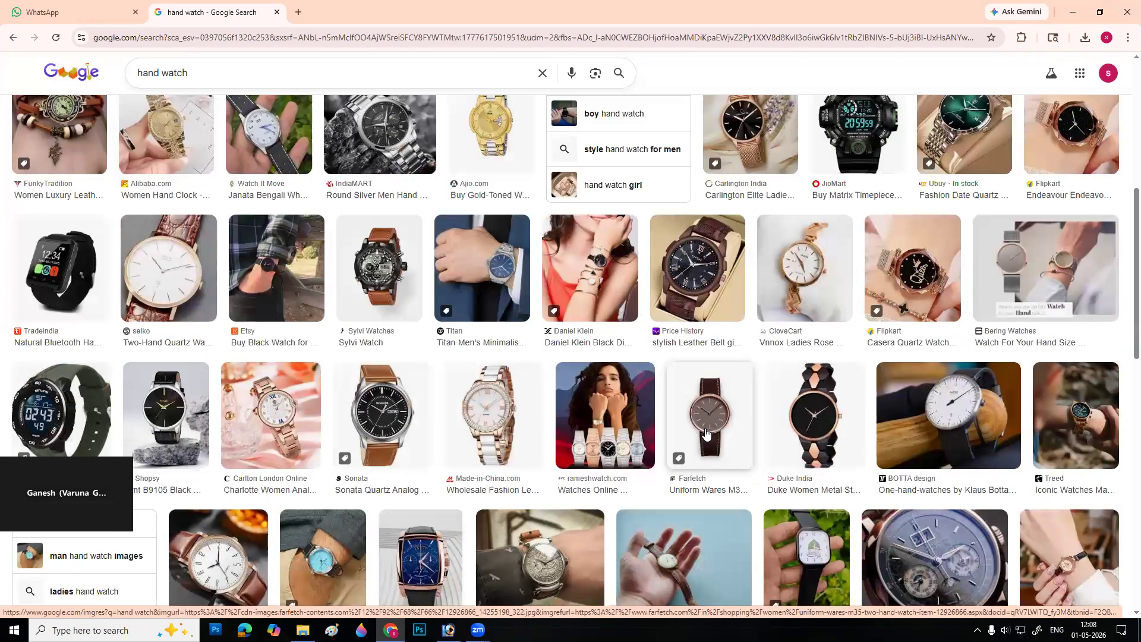
scroll(706, 434, down, 2)
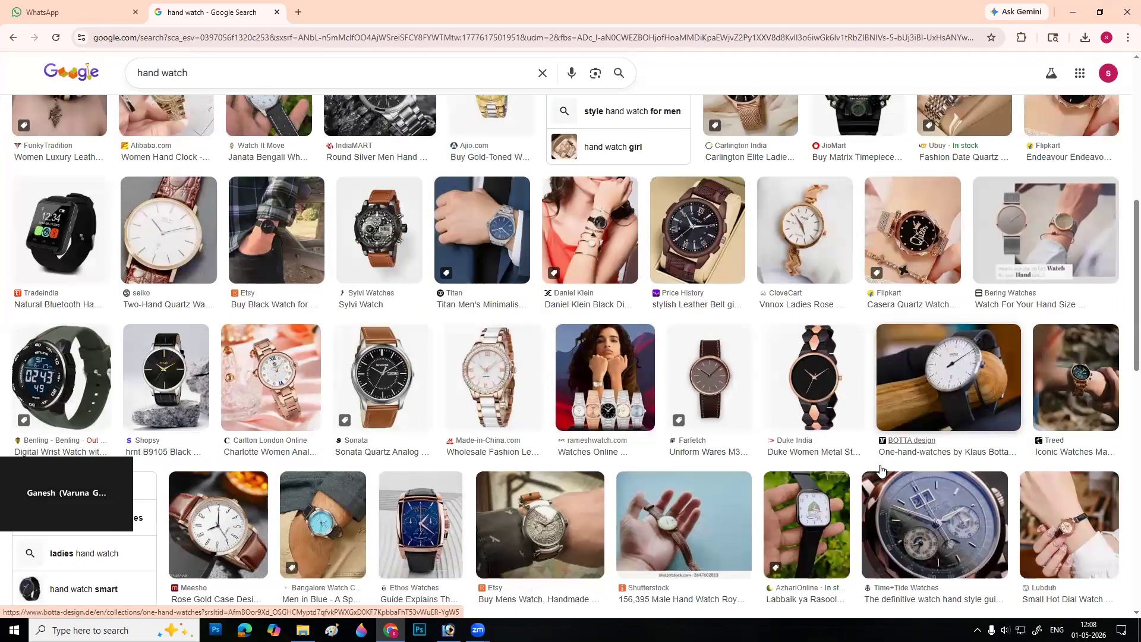
scroll(880, 465, down, 3)
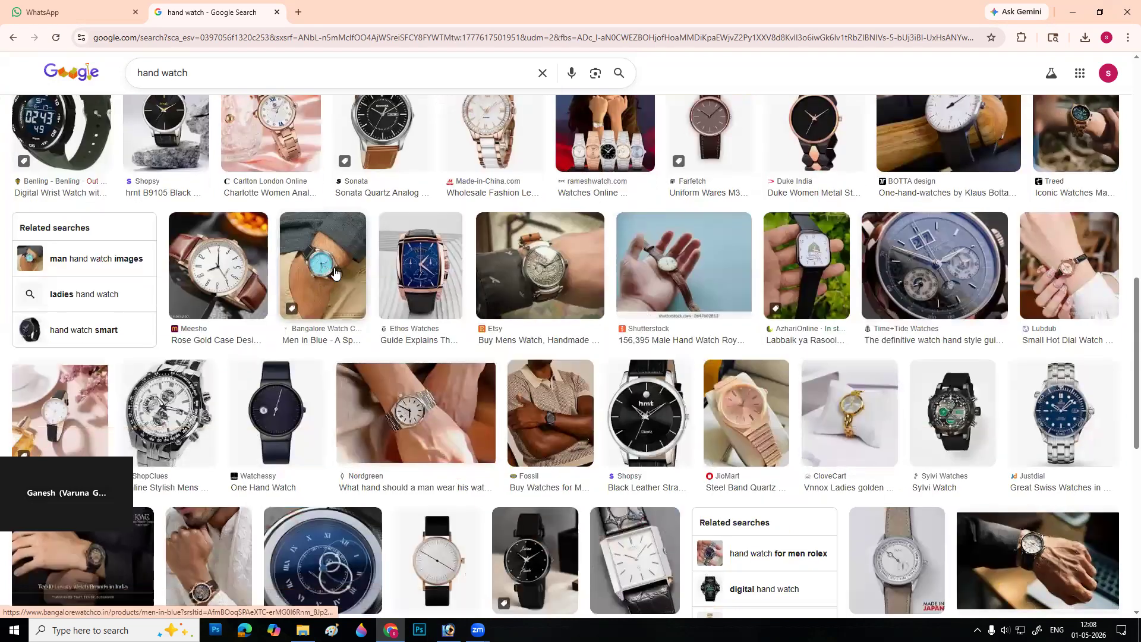
click(466, 447)
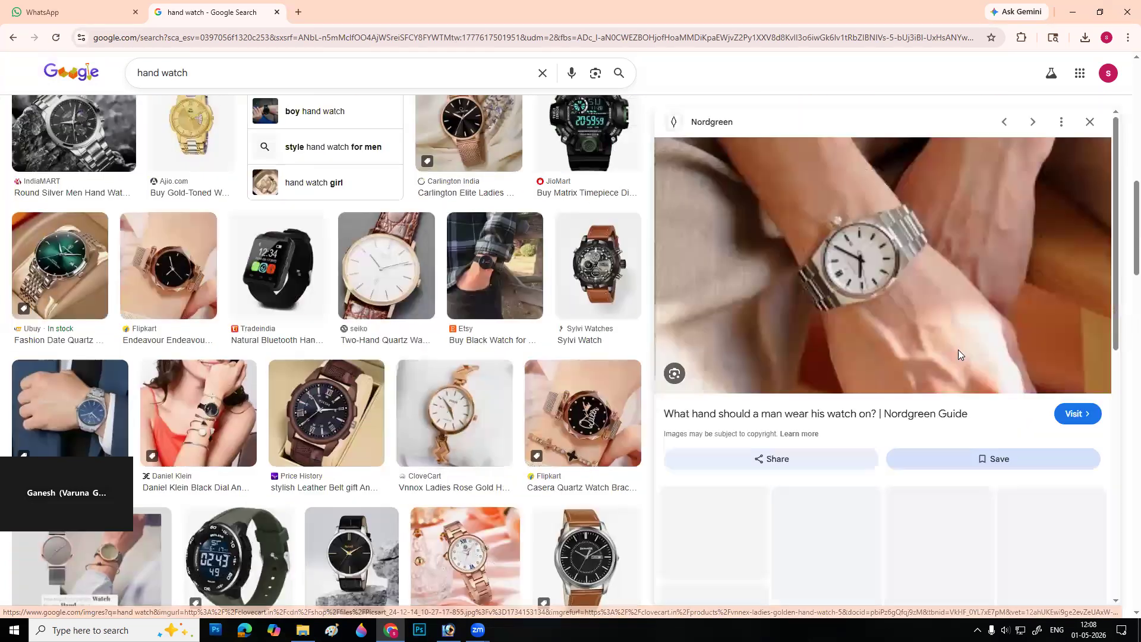
- Browse the related watch photos beneath the Nordgreen preview and further hand watch image results
scroll(975, 360, down, 4)
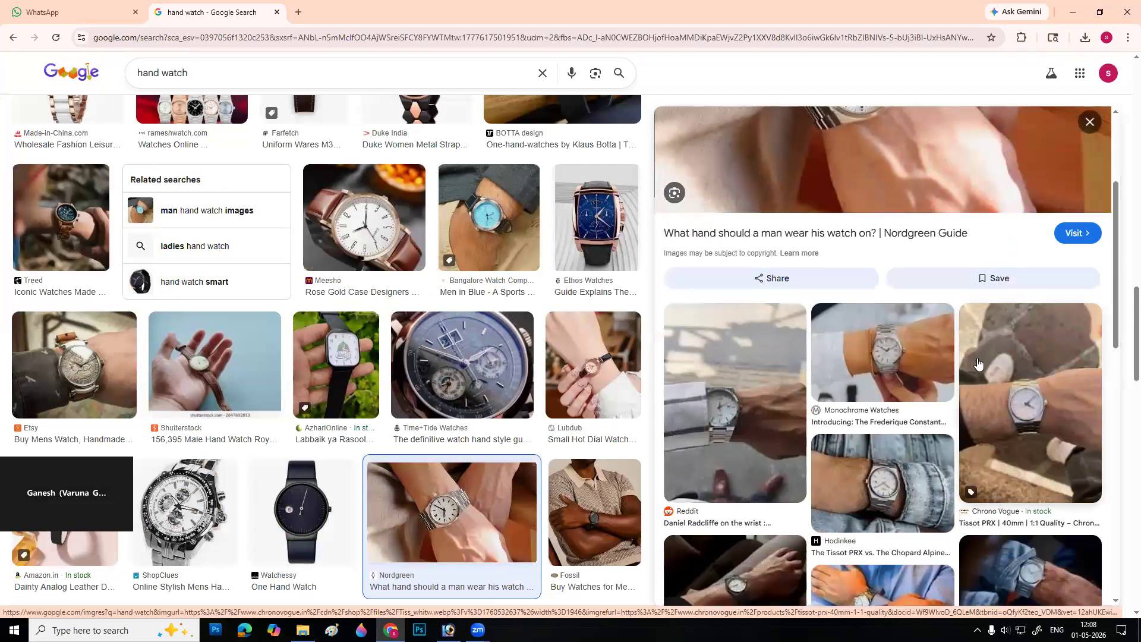
scroll(977, 362, down, 2)
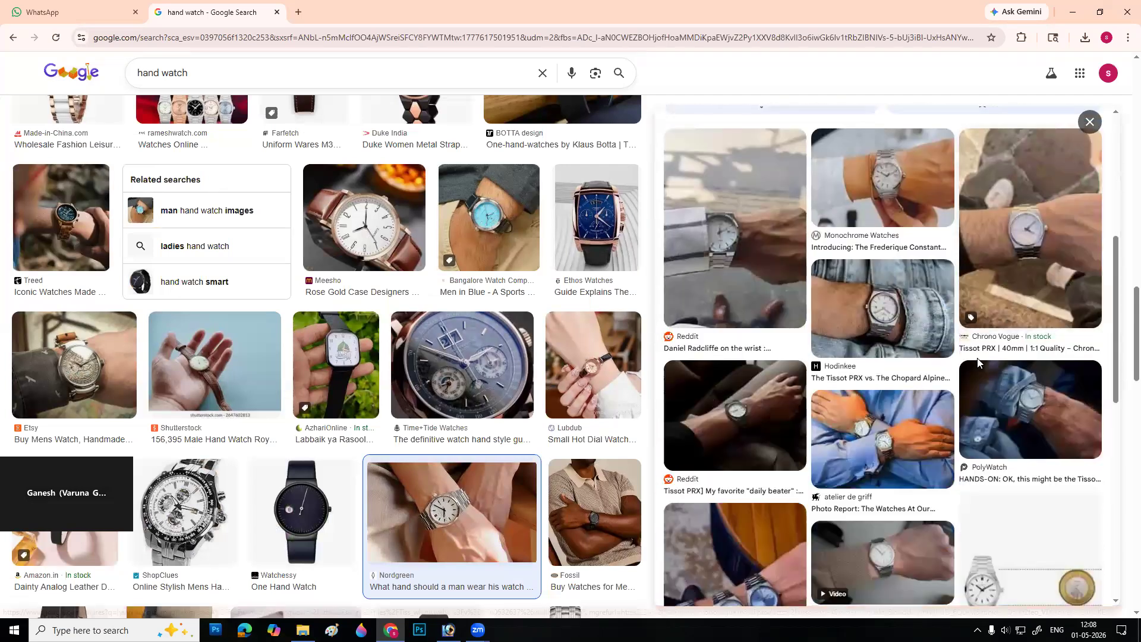
scroll(979, 363, down, 3)
scroll(979, 363, down, 6)
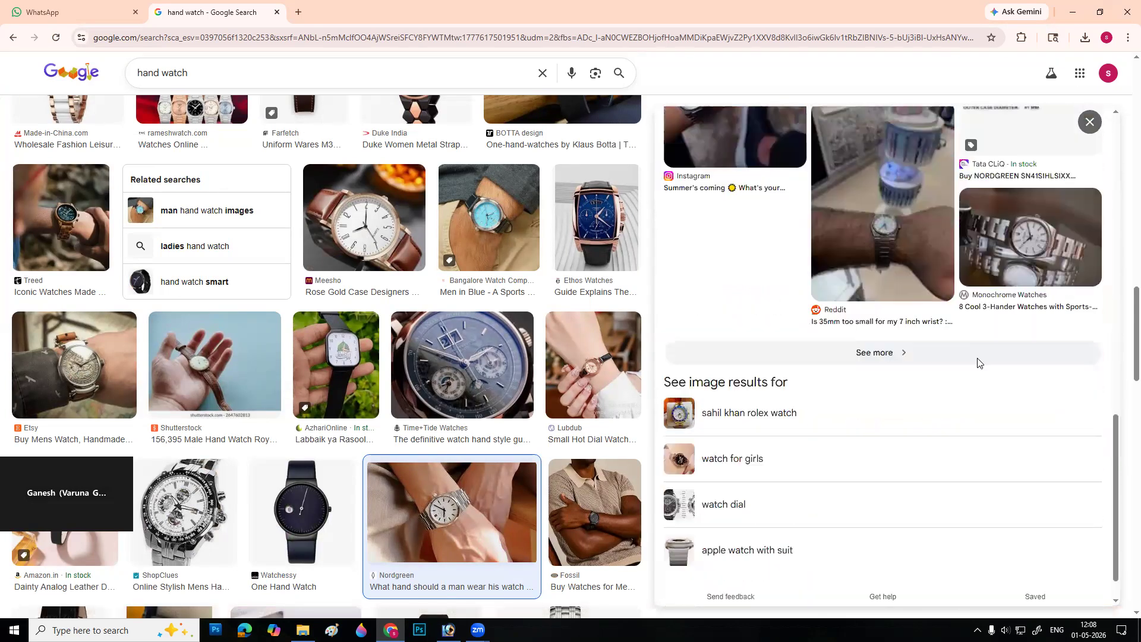
scroll(976, 359, down, 1)
scroll(593, 423, down, 10)
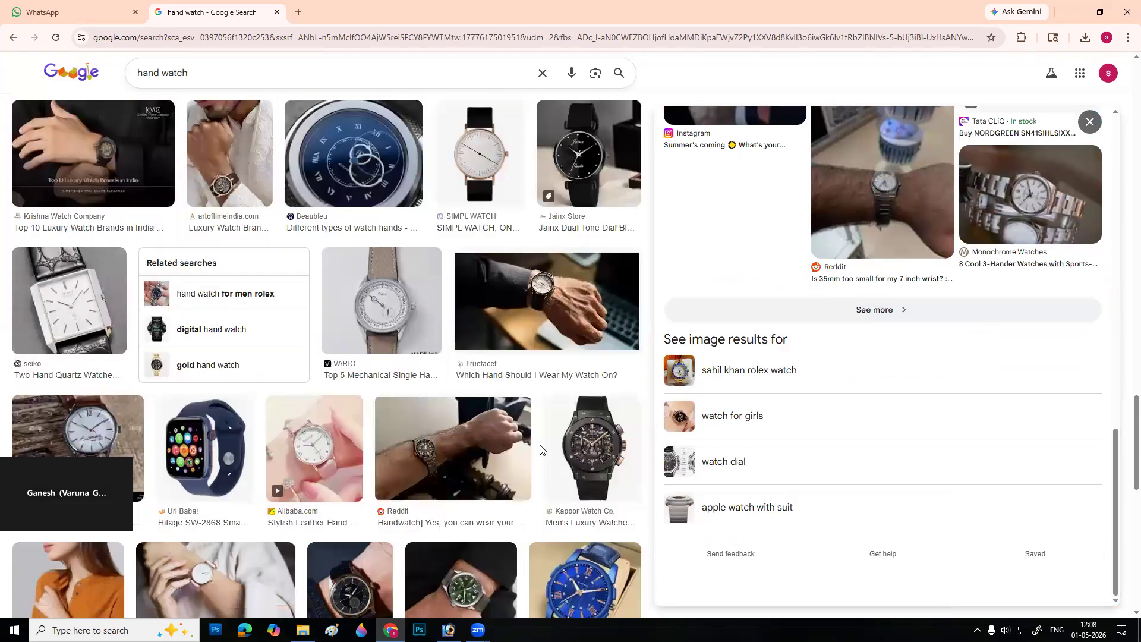
scroll(540, 449, up, 3)
scroll(900, 303, up, 5)
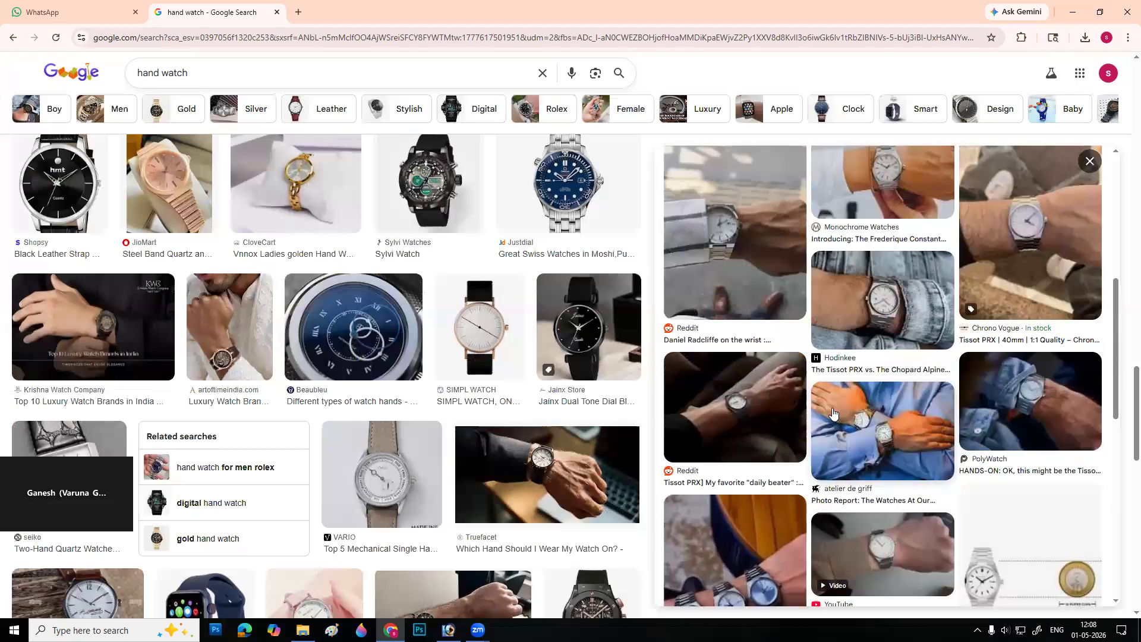
- Copy the Nordgreen wristwatch photo, switch to Photoshop, and paste it into a new document
click(900, 303)
right_click(900, 303)
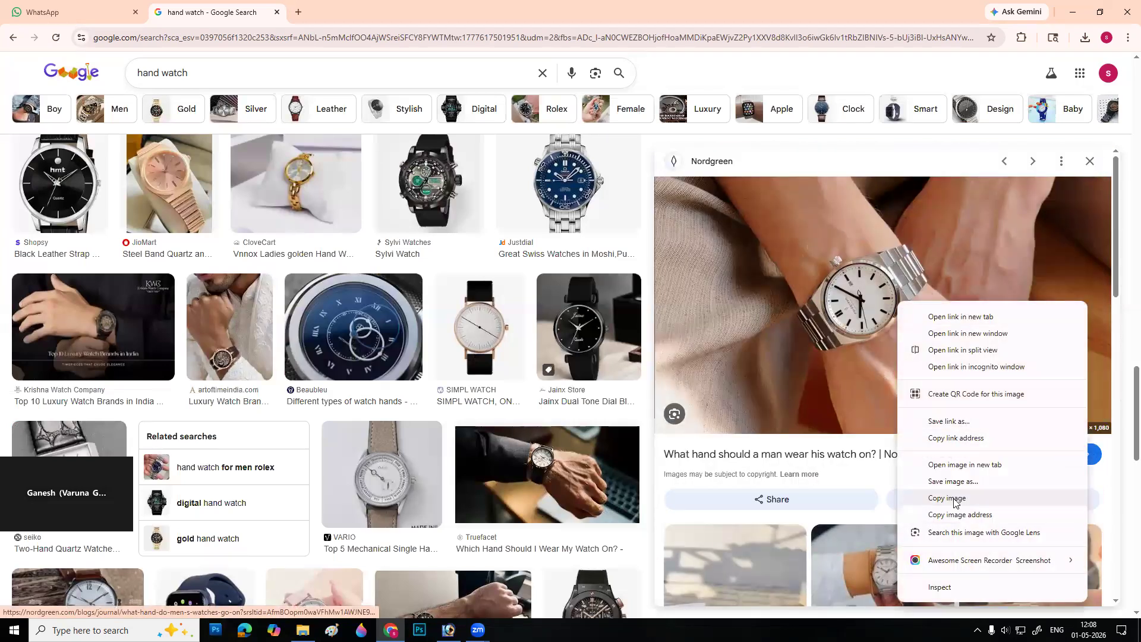
click(954, 503)
key(alt+Tab)
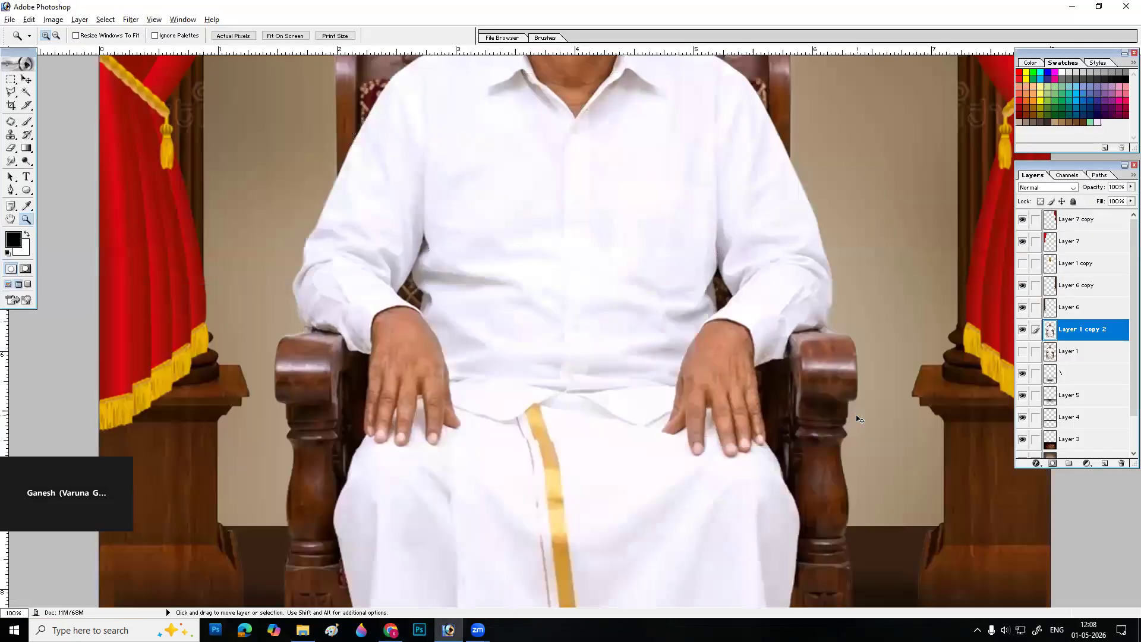
key(ctrl+n)
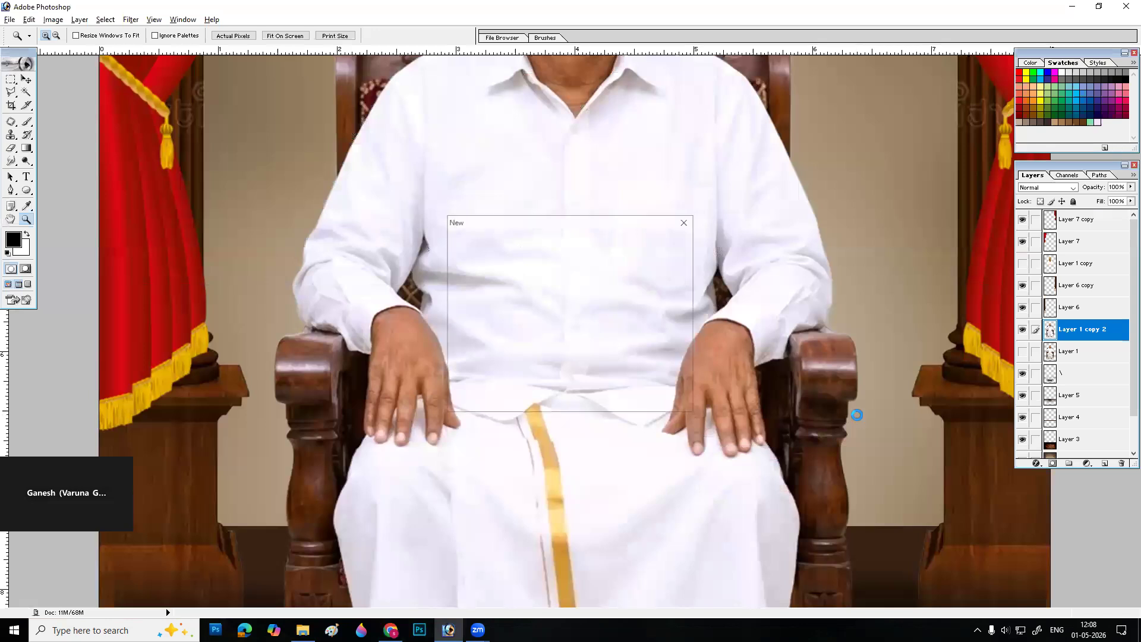
key(Return)
key(ctrl+v)
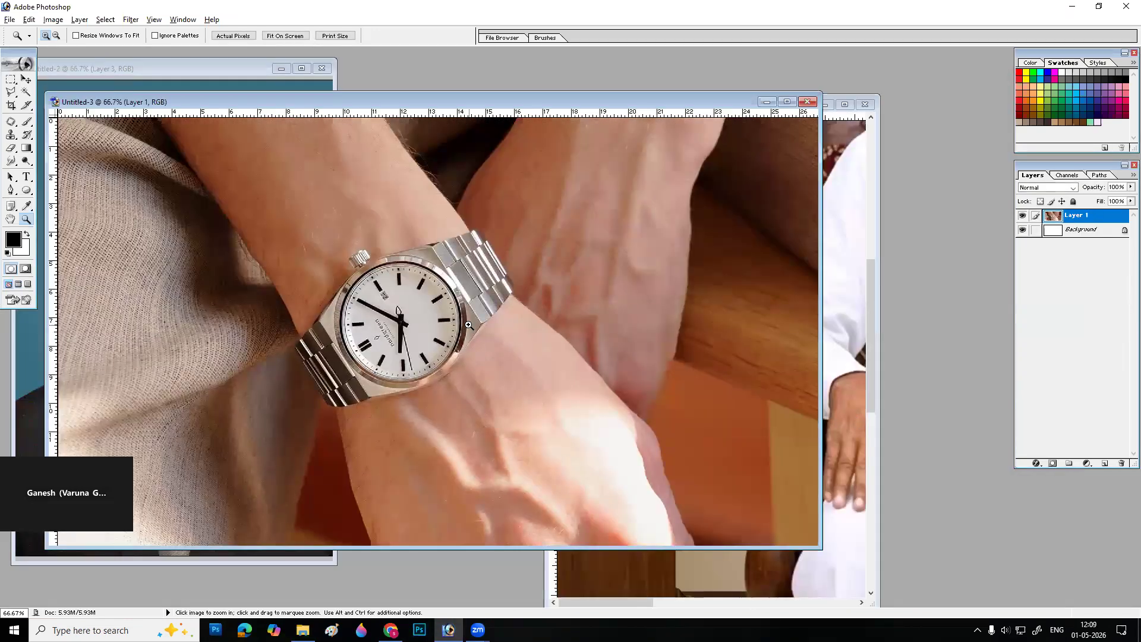
- Trace a closed Pen tool path around the silver watch, including its crown and bracelet, in the pasted photo
key(f)
click(506, 325)
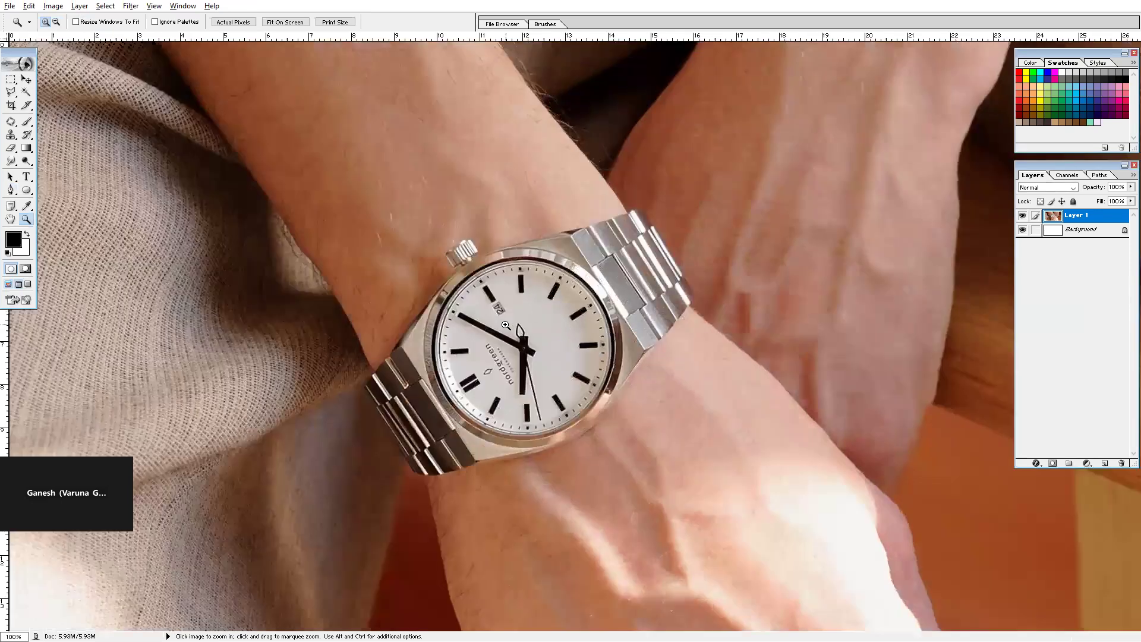
key(p)
click(365, 385)
click(399, 341)
click(451, 268)
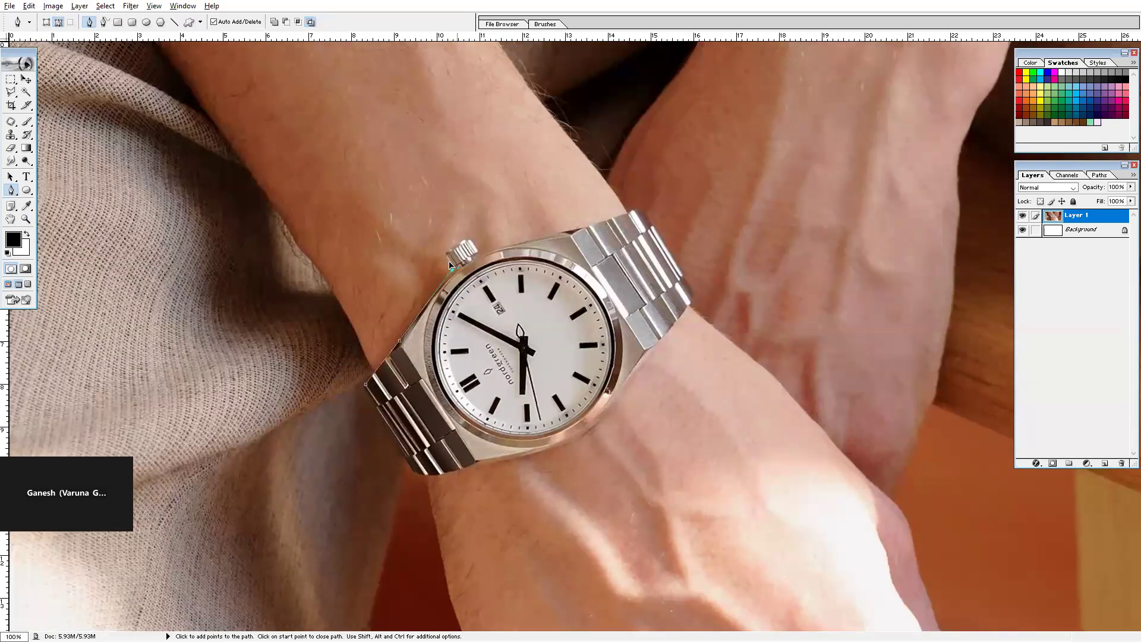
click(446, 252)
drag(479, 252, 481, 259)
click(582, 232)
click(644, 214)
click(694, 293)
click(651, 352)
click(607, 410)
click(578, 444)
click(528, 457)
click(479, 467)
click(418, 474)
click(365, 385)
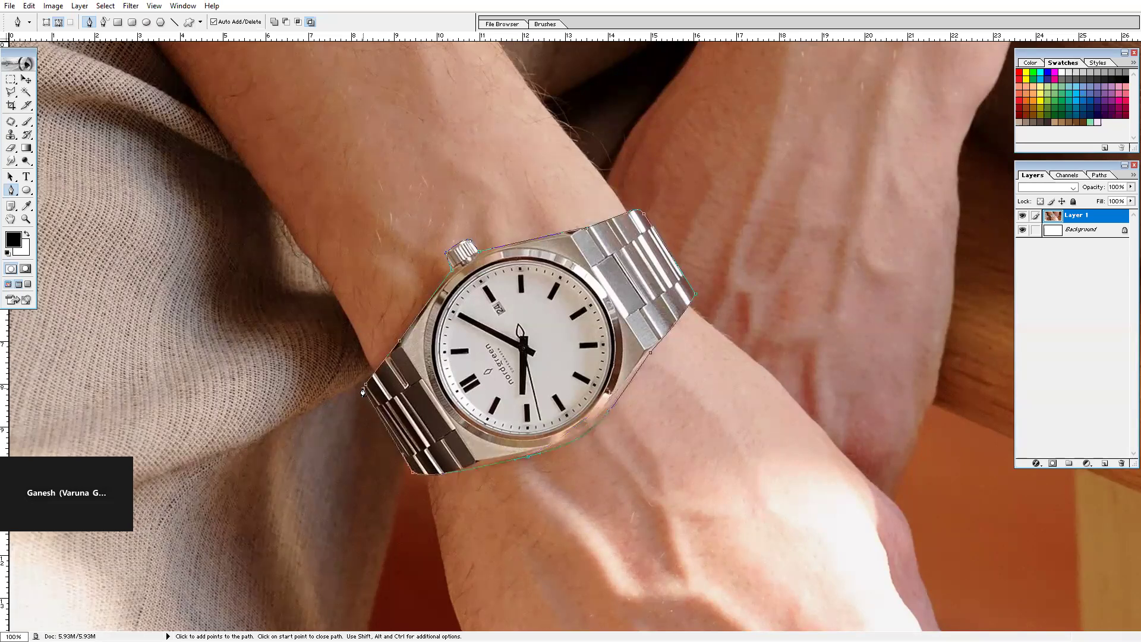
- Turn the watch path into a feathered selection and copy the watch into the seated man's composite
key(ctrl+Return)
key(m)
right_click(624, 373)
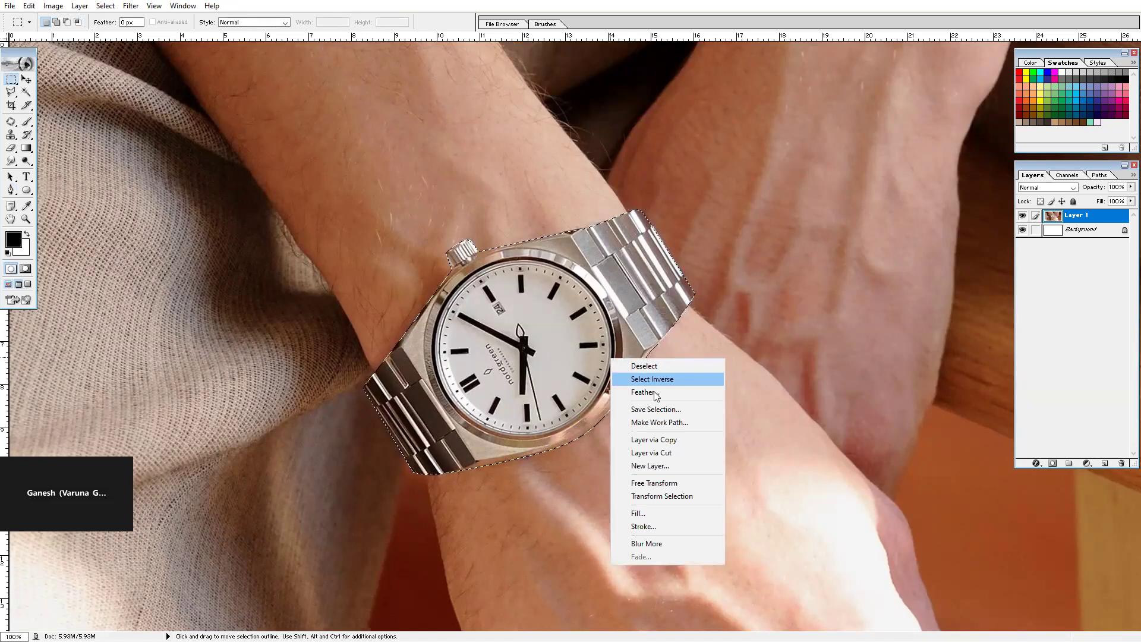
click(631, 393)
click(623, 312)
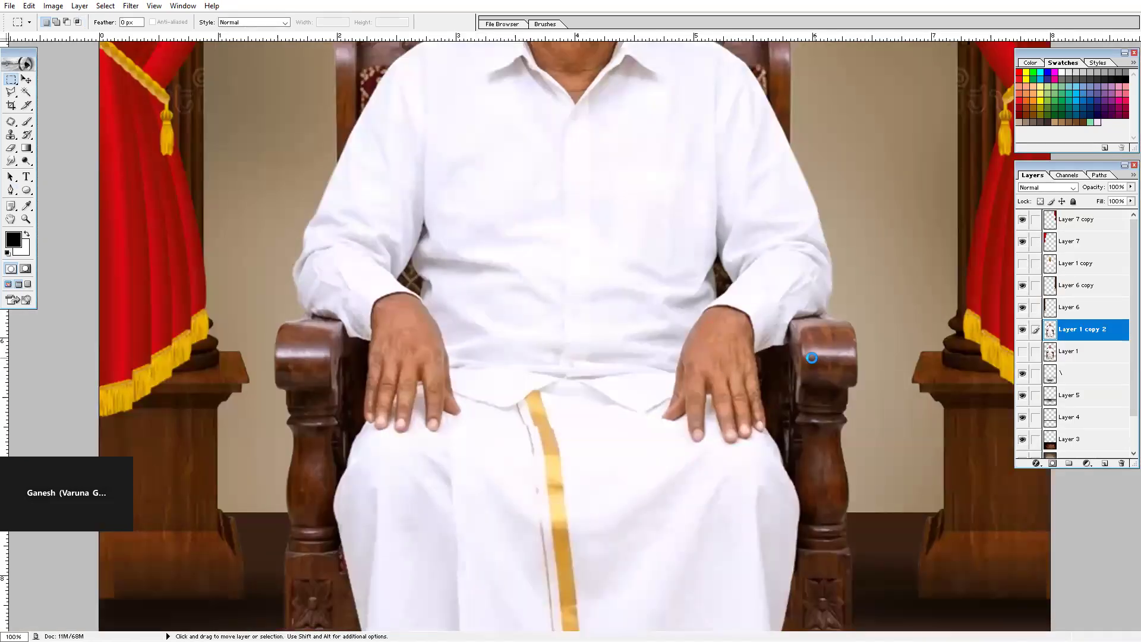
key(ctrl+v)
- Scale the pasted watch to 17.8%, rotate it to about -119.3°, and place it on the seated man's left wrist
key(ctrl+t)
drag(806, 238, 619, 334)
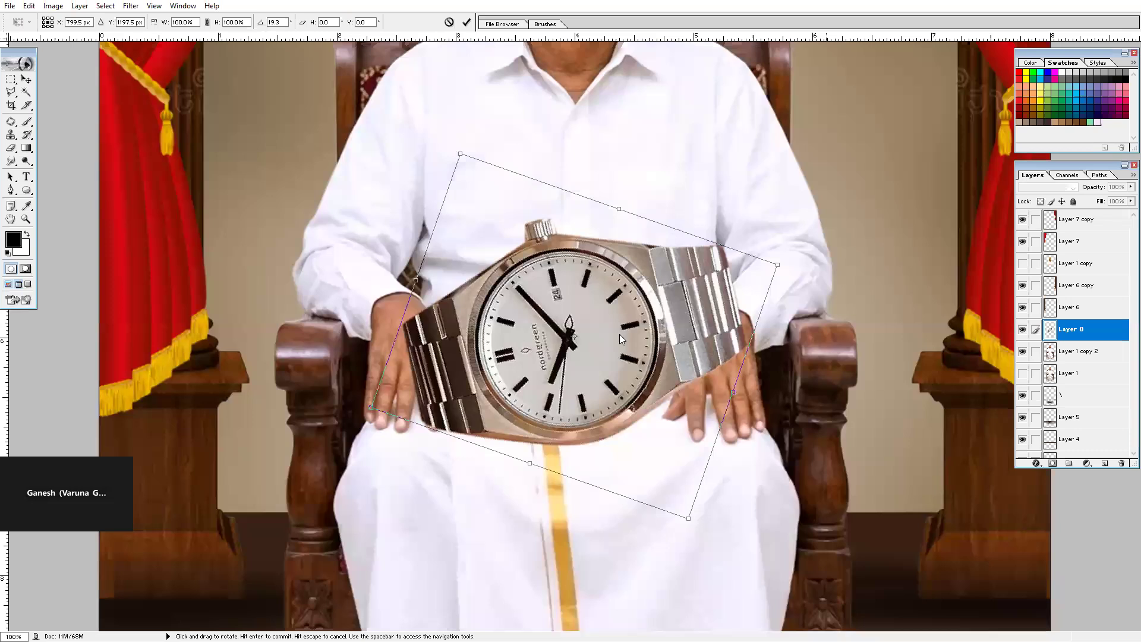
right_click(619, 334)
click(703, 442)
drag(700, 439, 569, 446)
drag(536, 414, 627, 507)
drag(781, 425, 751, 332)
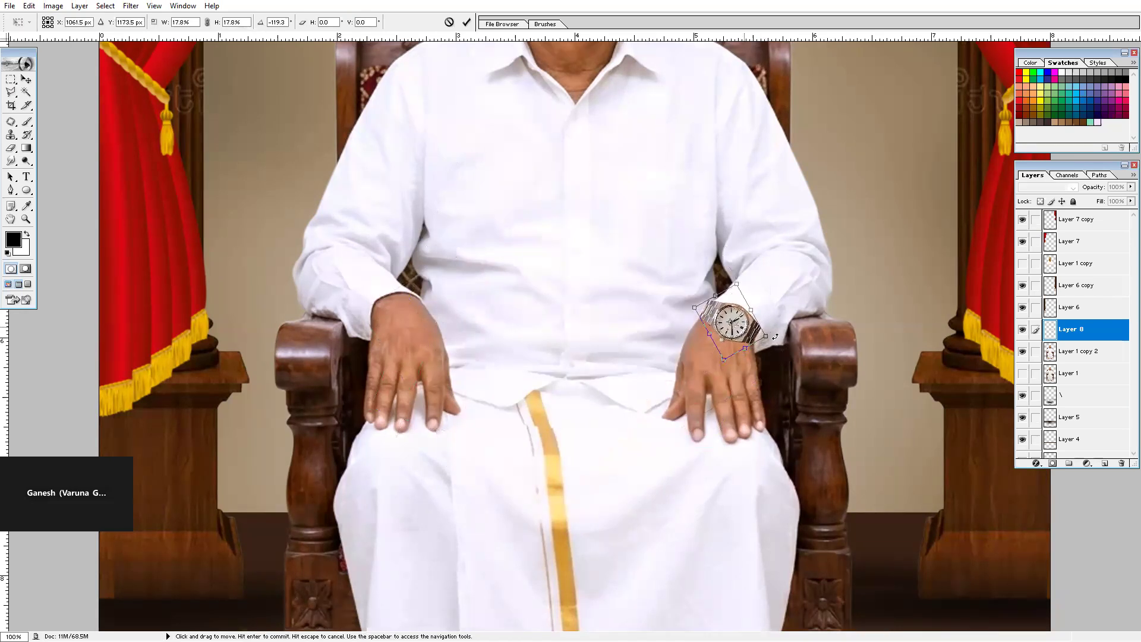
- Distort the watch's corners to follow the wrist's angle and apply the transformation
drag(770, 340, 774, 346)
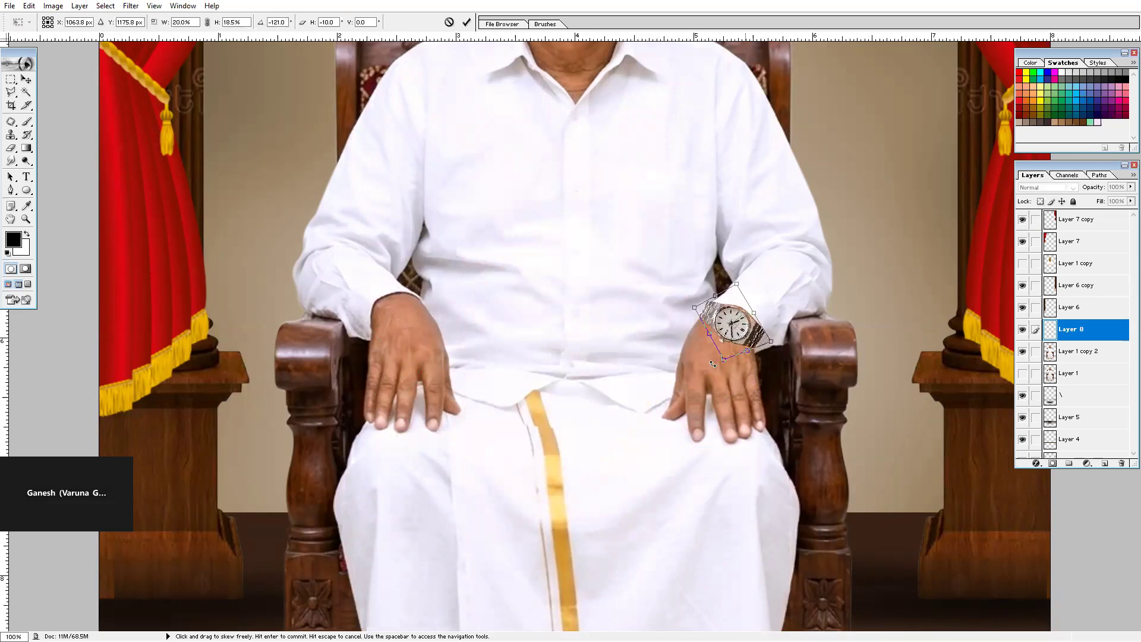
drag(727, 349, 723, 359)
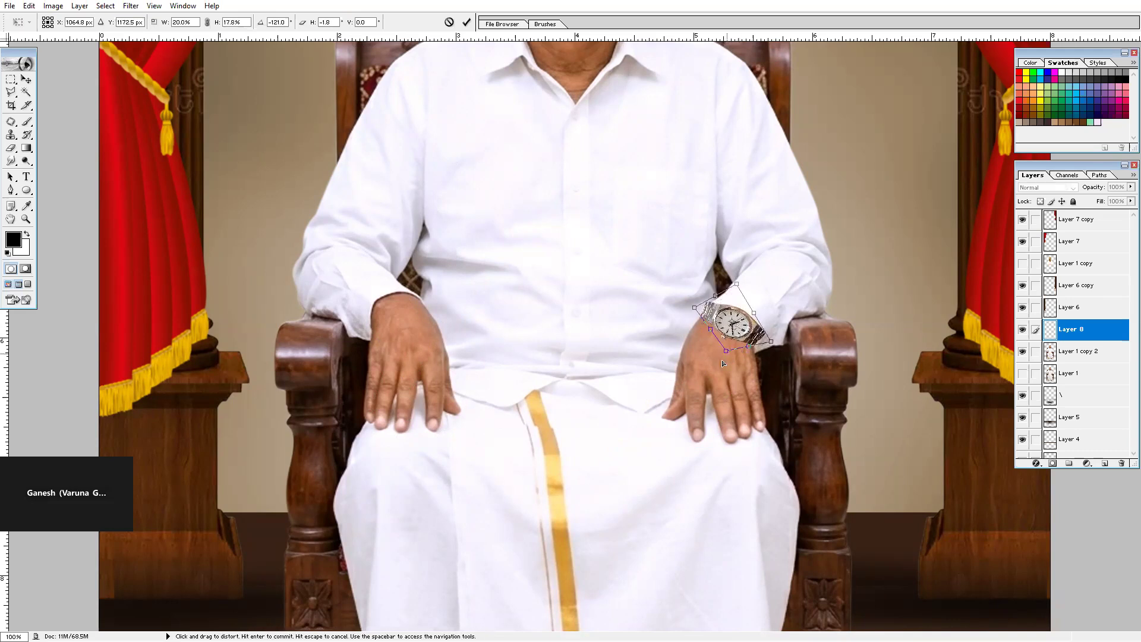
drag(737, 284, 732, 288)
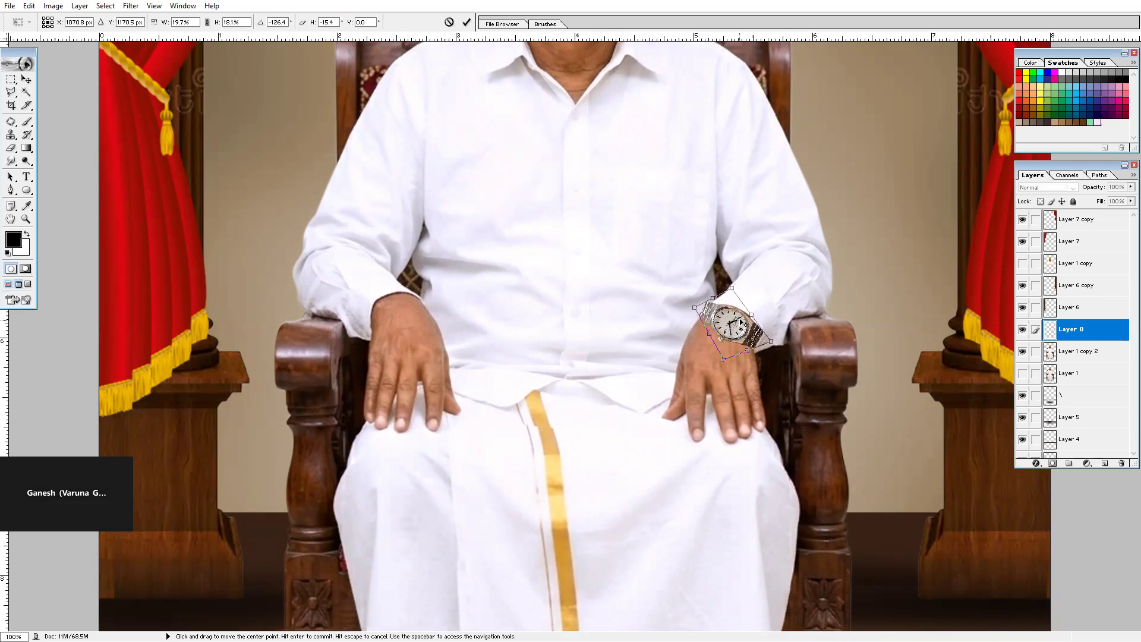
key(Return)
- Move the watch slightly up and outward so it overlaps the edge of the shirt cuff
key(z)
click(770, 322)
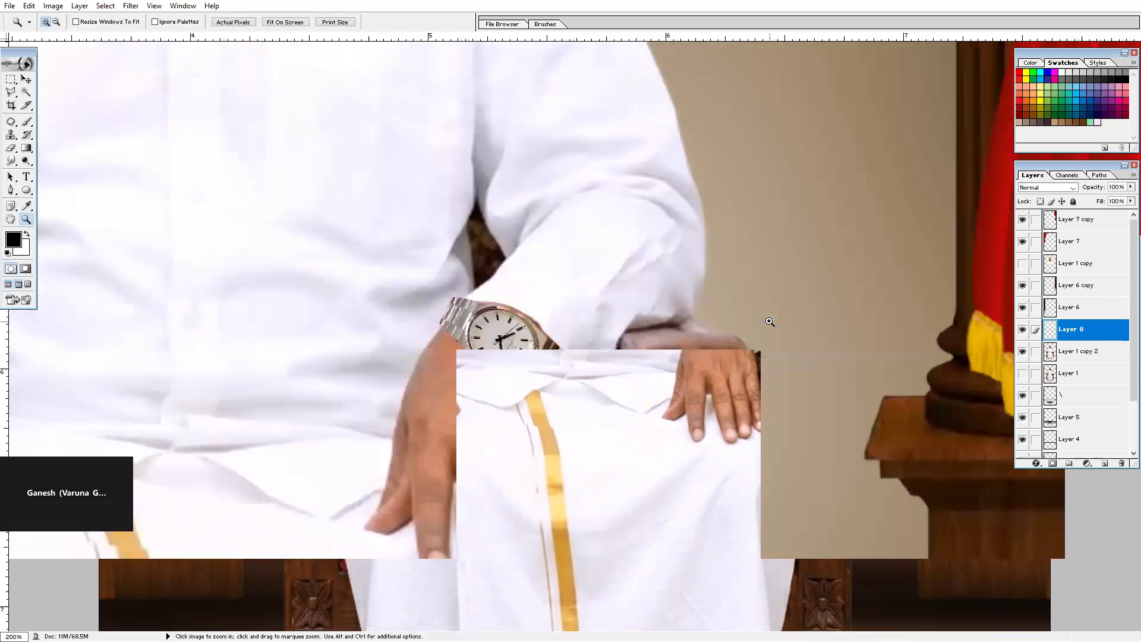
click(770, 321)
key(v)
scroll(696, 370, left, 5)
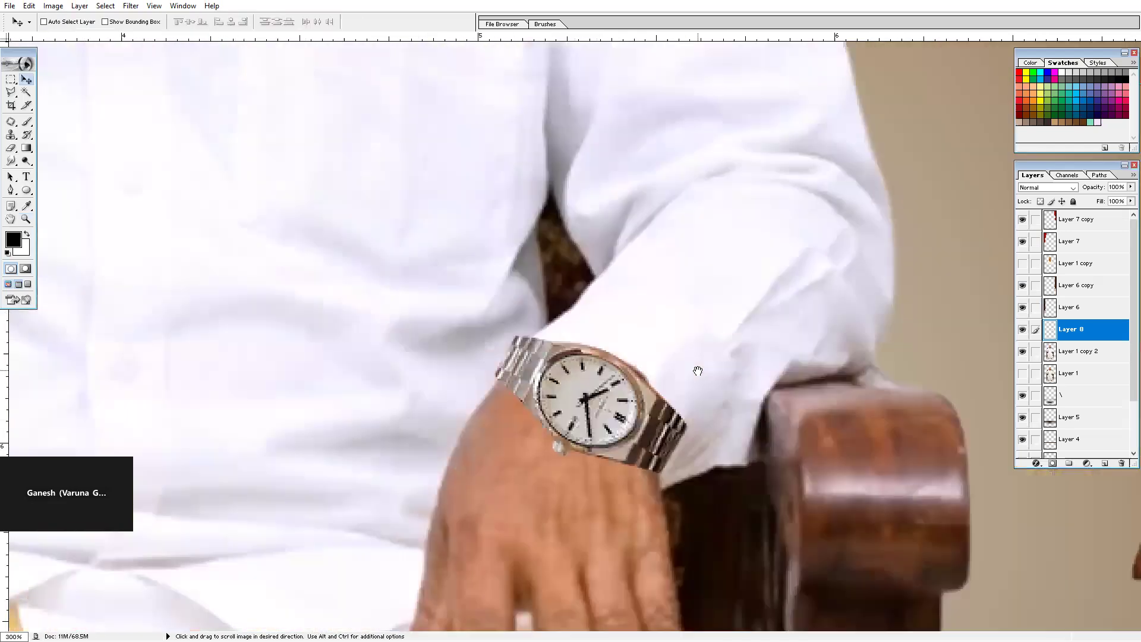
right_click(588, 400)
key(Escape)
right_click(611, 396)
click(625, 404)
mouse_move(626, 405)
mouse_down()
mouse_move(708, 518)
mouse_move(644, 392)
mouse_move(644, 405)
mouse_move(623, 402)
mouse_up()
key(Left)
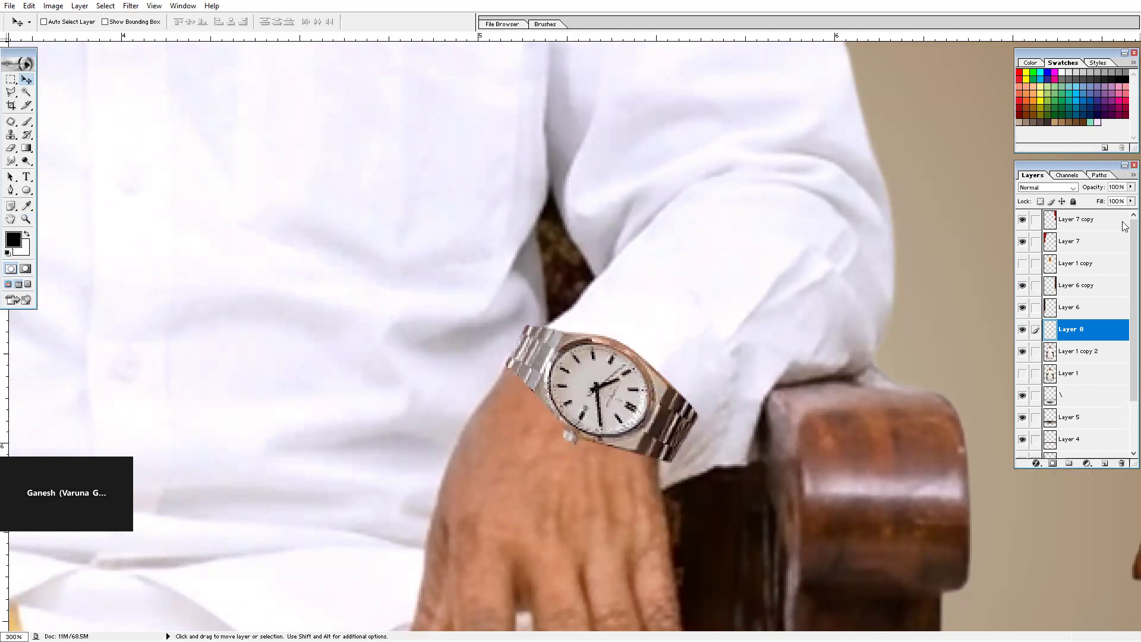
- Lower the watch layer's opacity to 42%, duplicate the layer, and hide the original
drag(1131, 187, 1097, 202)
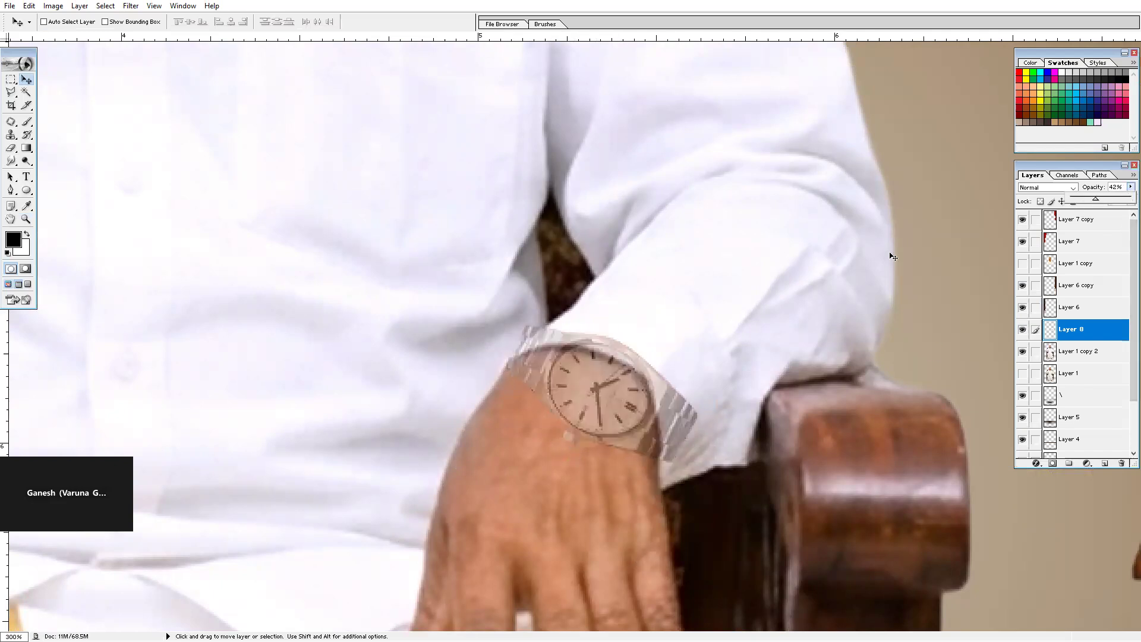
key(p)
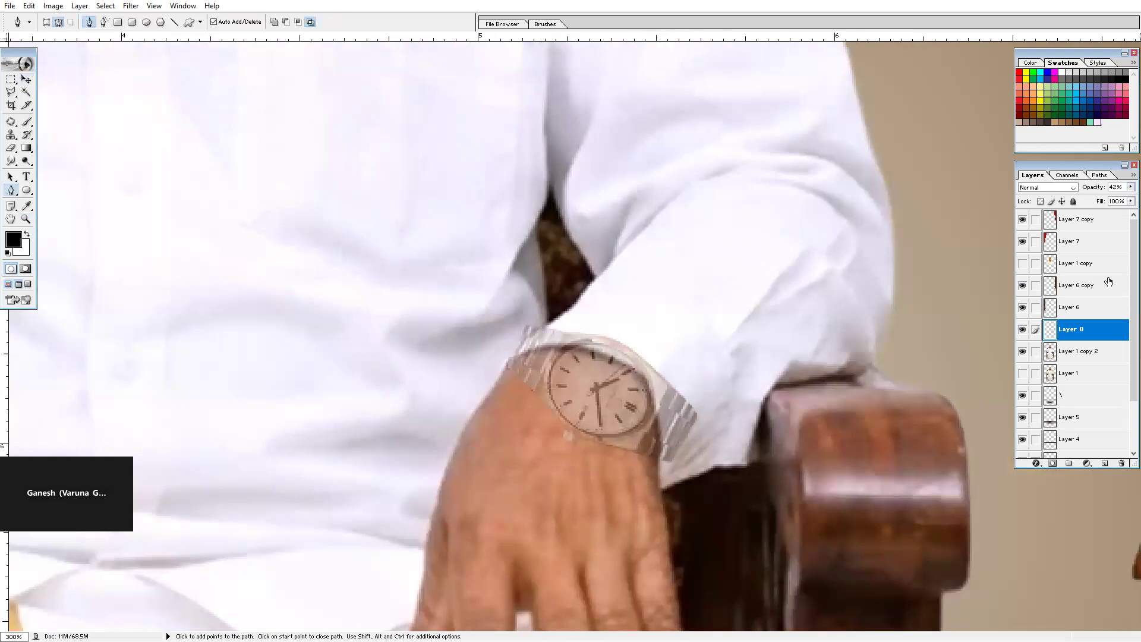
right_click(1095, 334)
click(1086, 365)
click(668, 285)
click(1022, 352)
- Set the duplicate watch layer to 10% opacity, trace a path along the cuff edge and around the sleeve, and convert it to a selection
click(563, 357)
key(1)
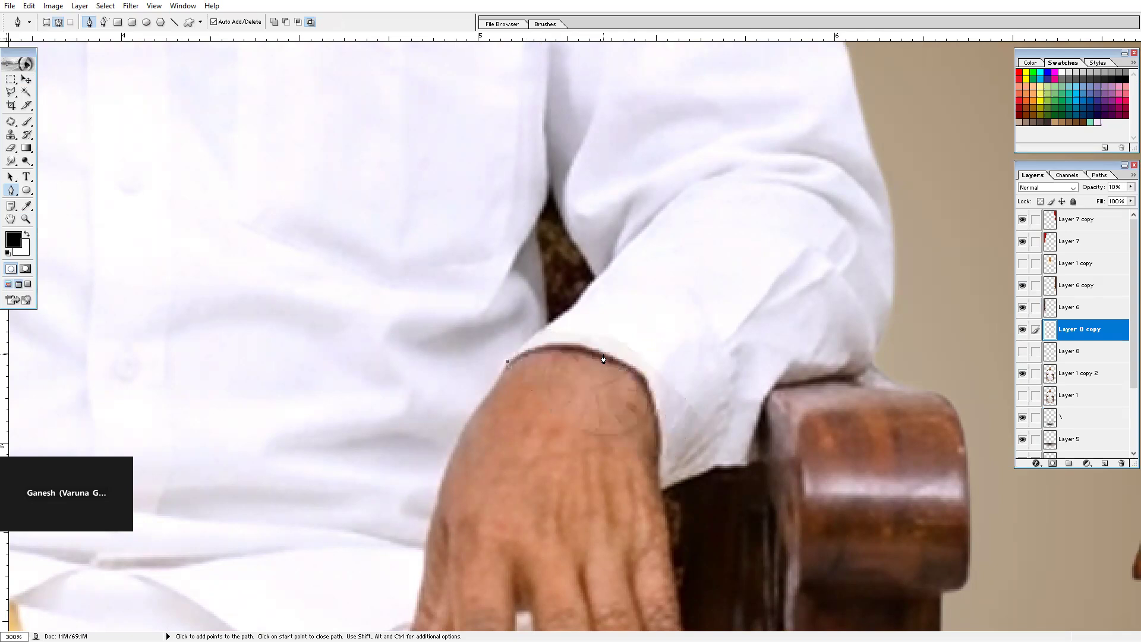
drag(611, 359, 651, 383)
drag(615, 235, 485, 255)
click(438, 288)
key(ctrl+Return)
- Feather the sleeve selection, delete the watch areas overlapping the cuff, deselect, and restore the duplicate layer's opacity to 100%
key(m)
right_click(816, 355)
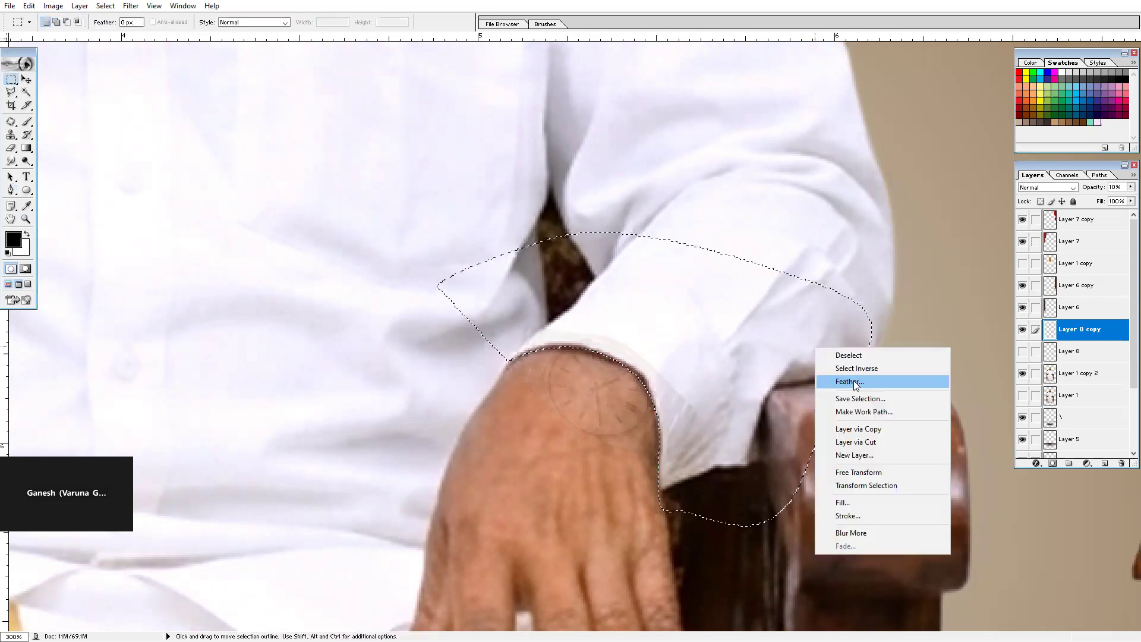
click(853, 381)
key(Return)
key(Delete)
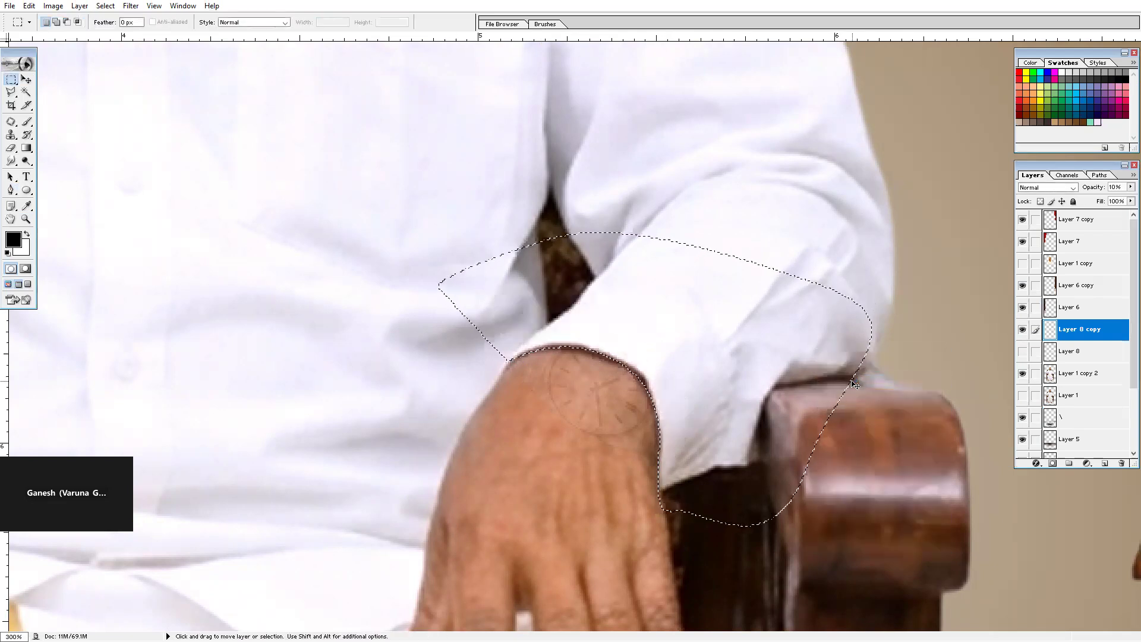
key(ctrl+d)
key(v)
key(0)
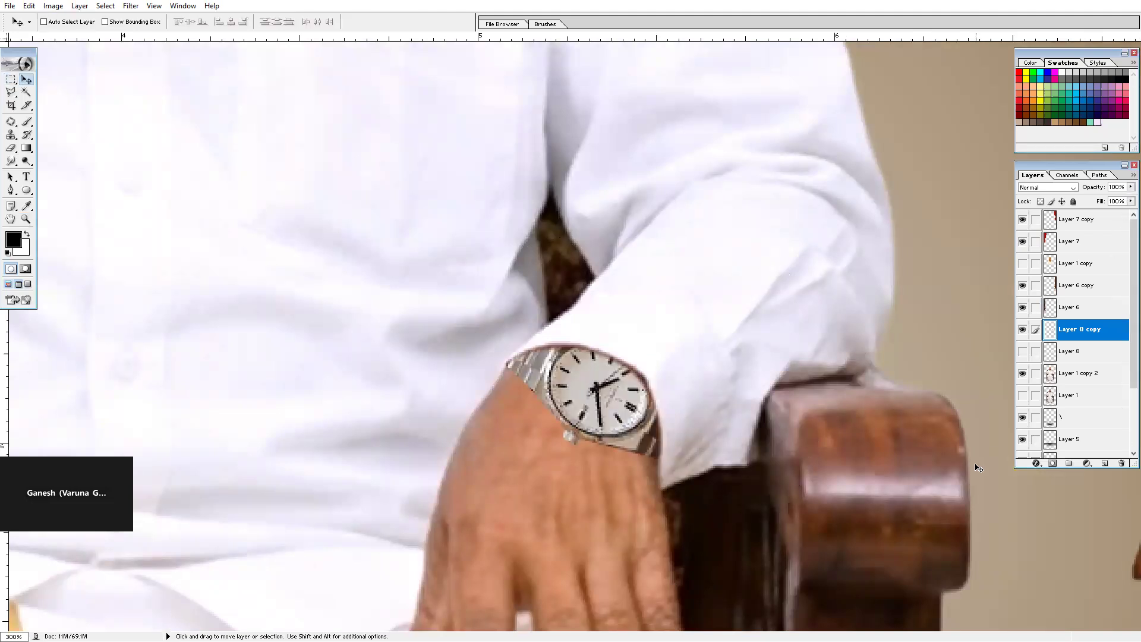
- Apply the last-used Blur More filter twice to the trimmed watch layer
key(ctrl+minus)
key(ctrl+minus)
key(ctrl+minus)
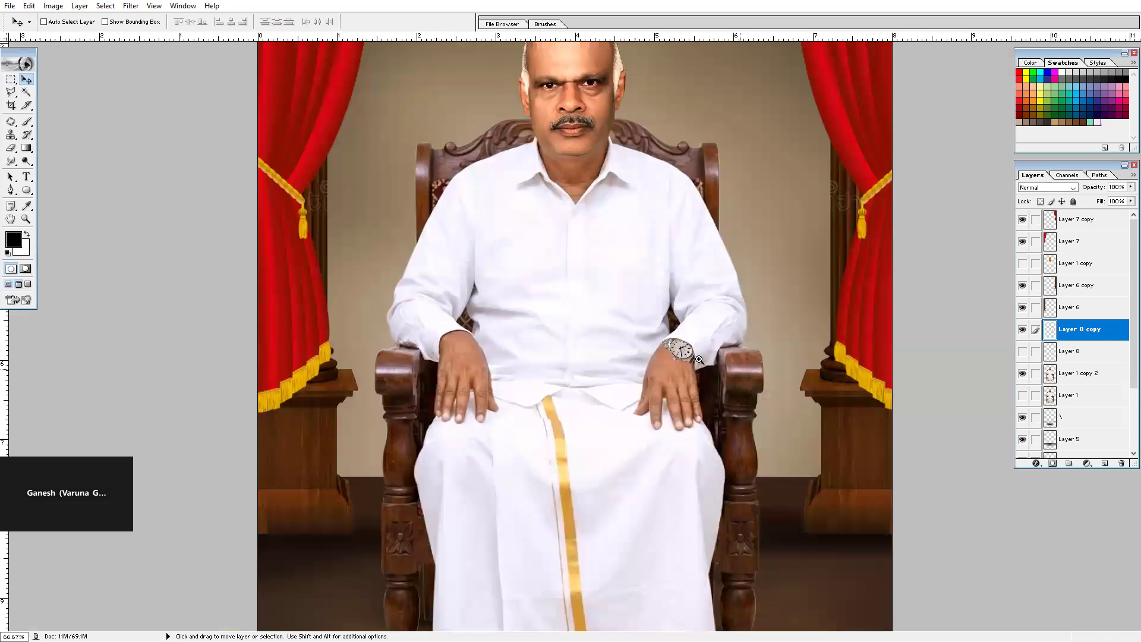
key(z)
click(131, 6)
click(146, 21)
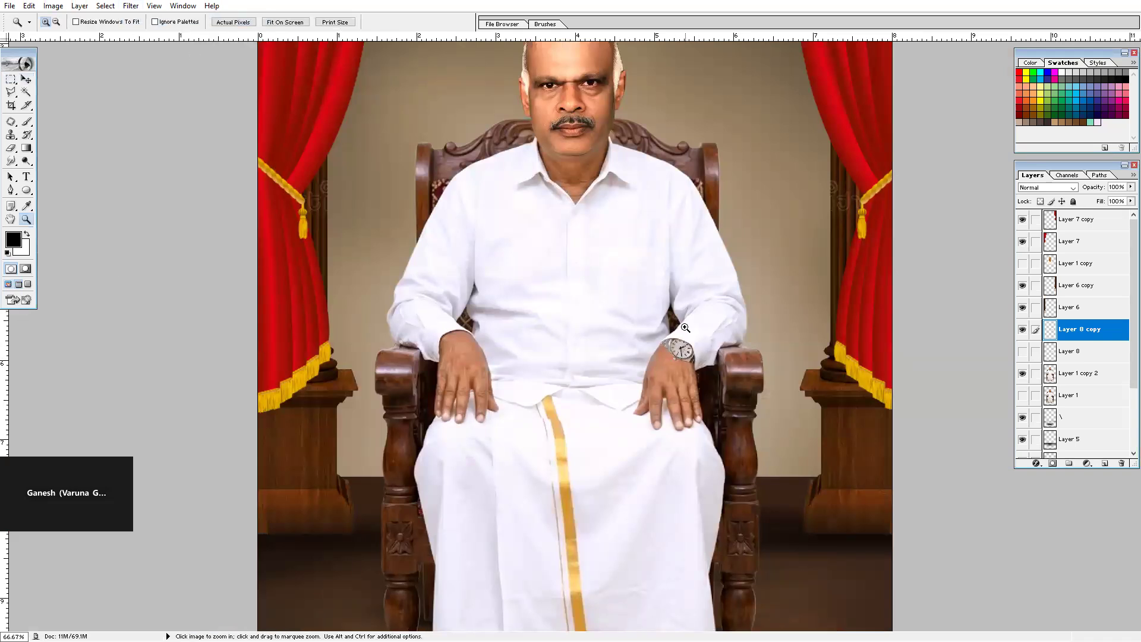
click(131, 6)
click(157, 19)
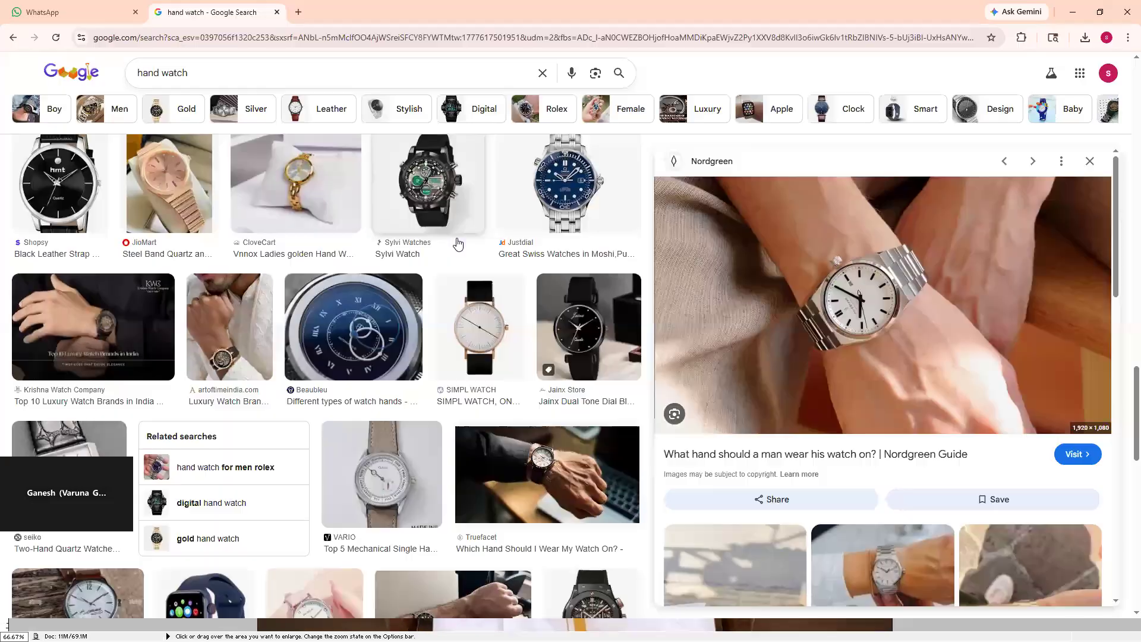
- Switch to Chrome, search Google Images for "ring", and refine the query to "man ring"
key(alt+Tab)
triple_click(170, 84)
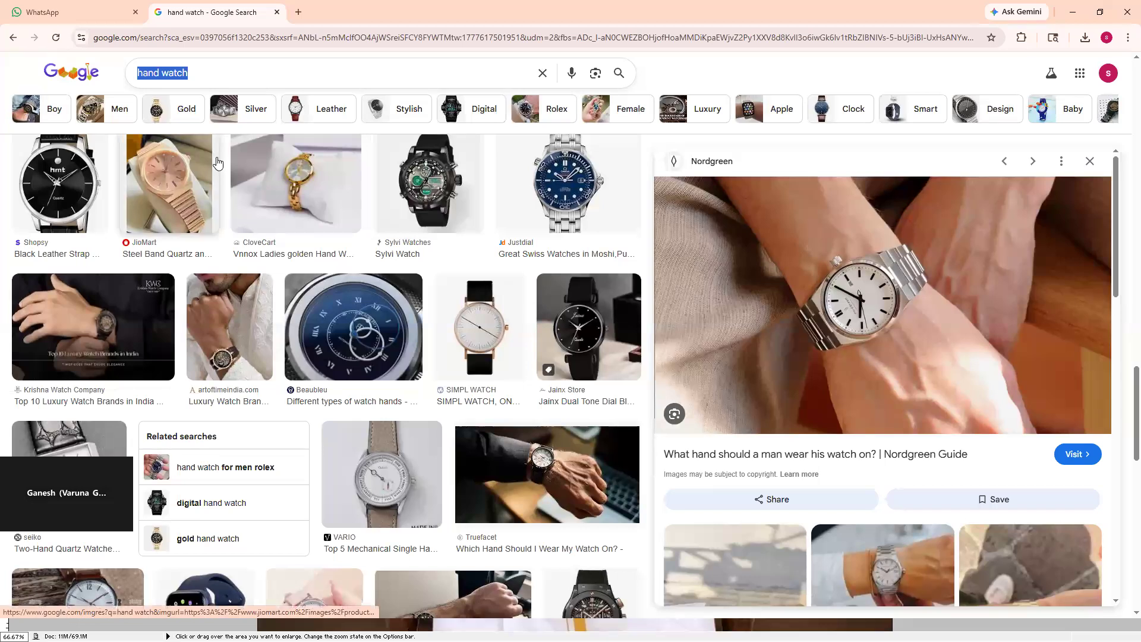
text(ring)
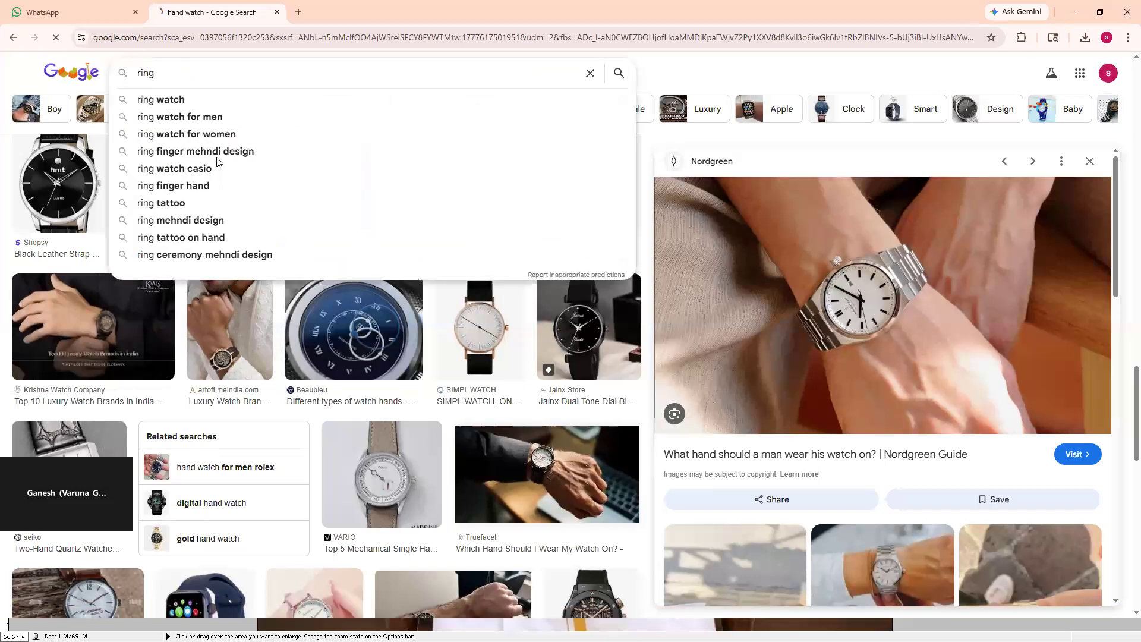
key(Return)
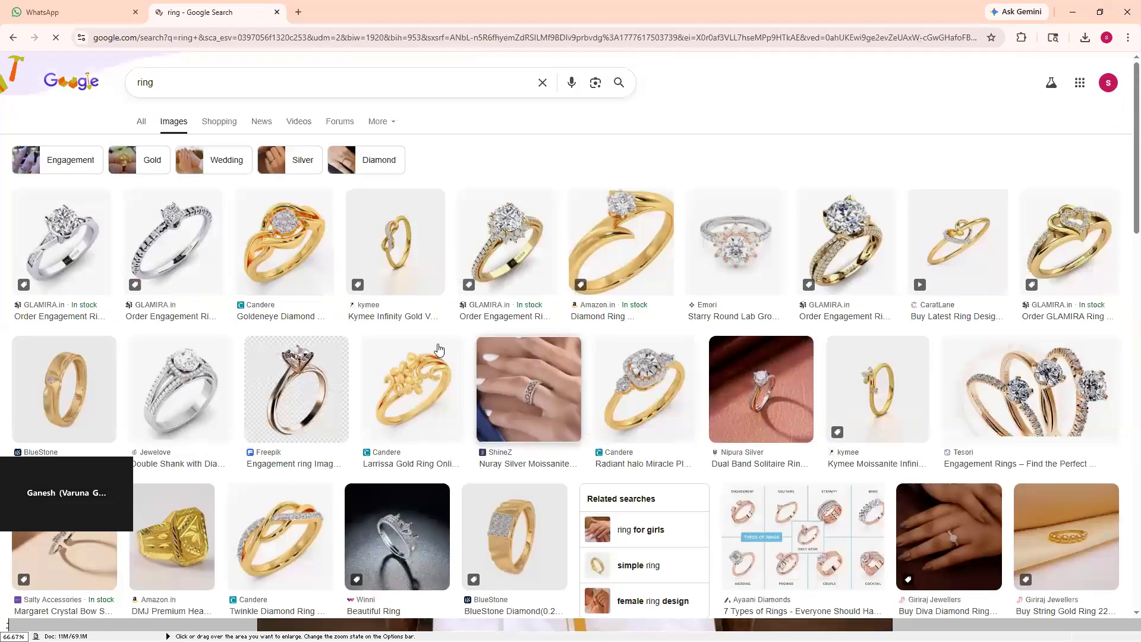
click(138, 85)
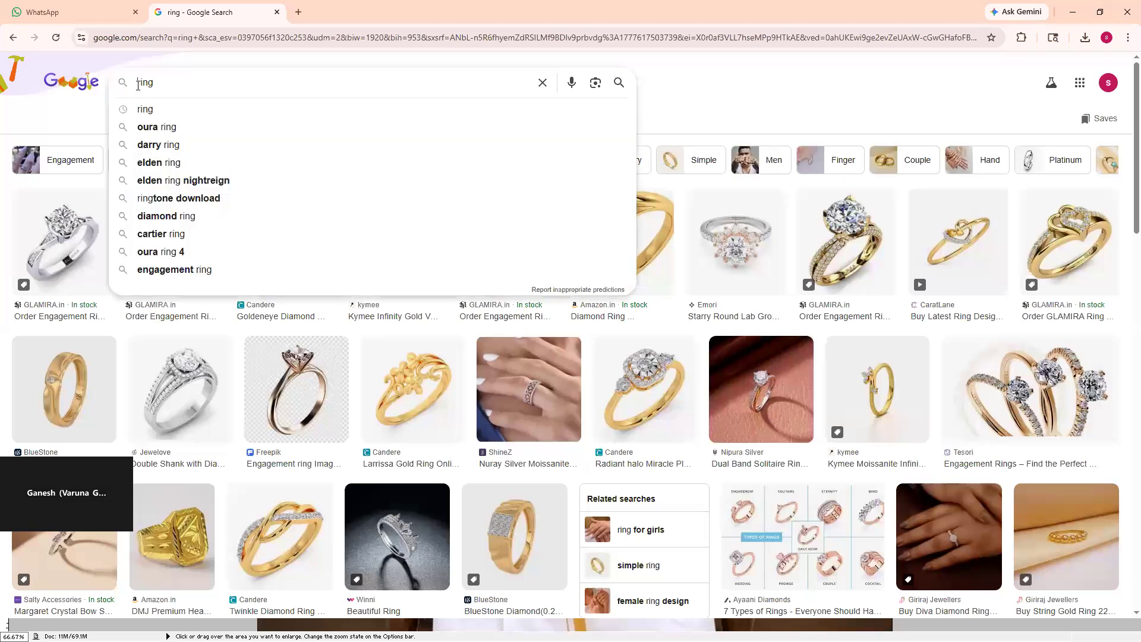
text(man)
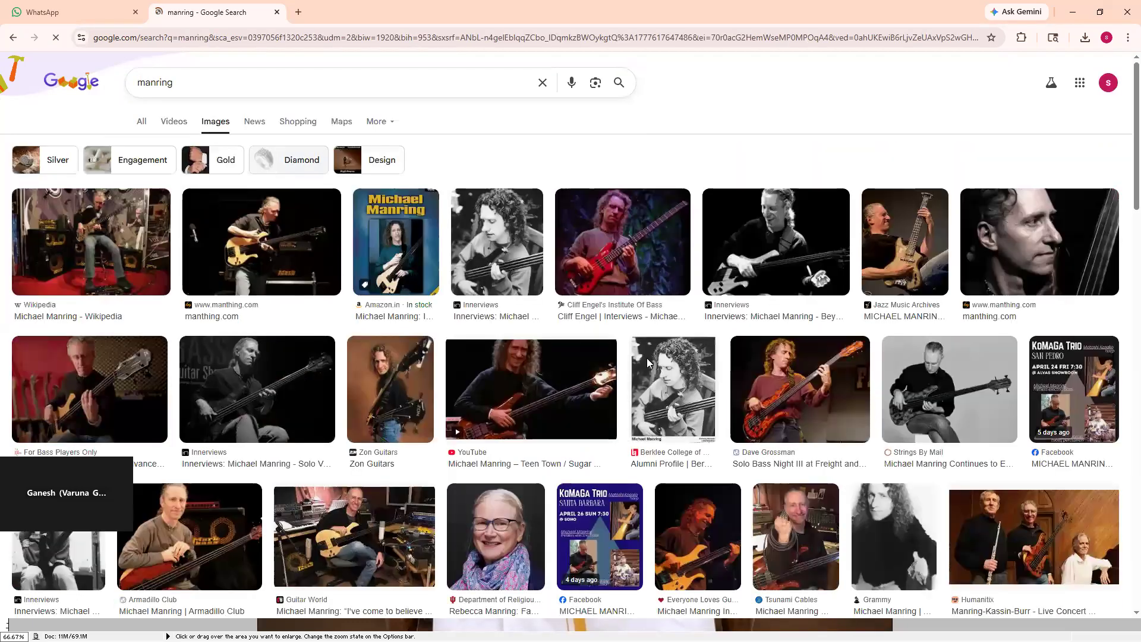
click(154, 83)
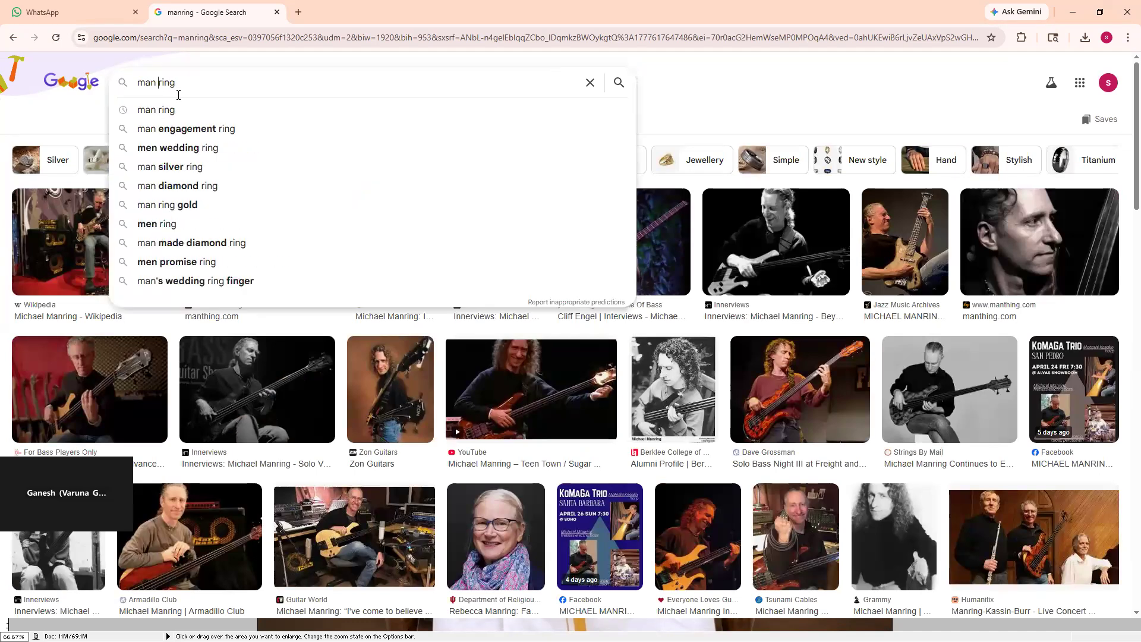
key(Return)
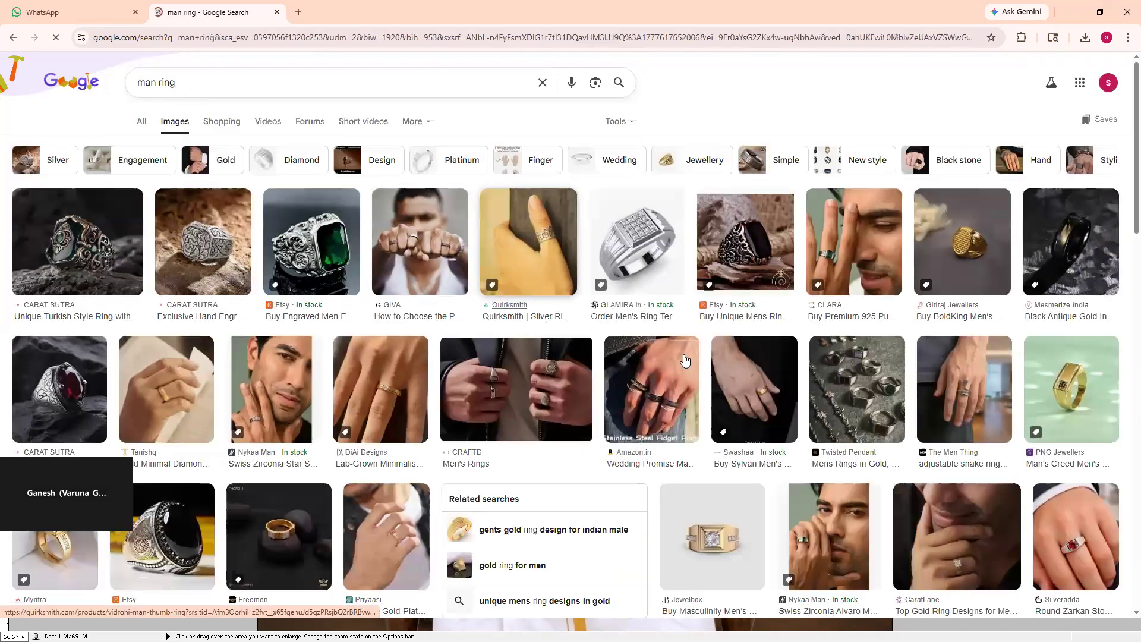
- Open the Swashaa Sylvan men's ring photo from the image results and copy the image
scroll(364, 414, down, 3)
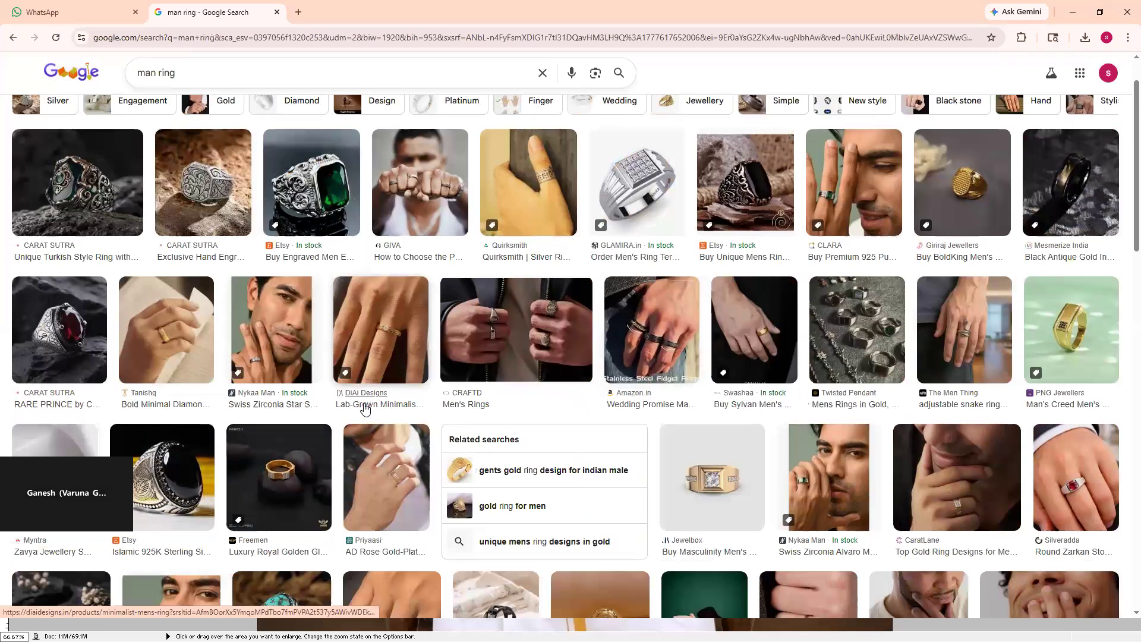
scroll(578, 381, down, 1)
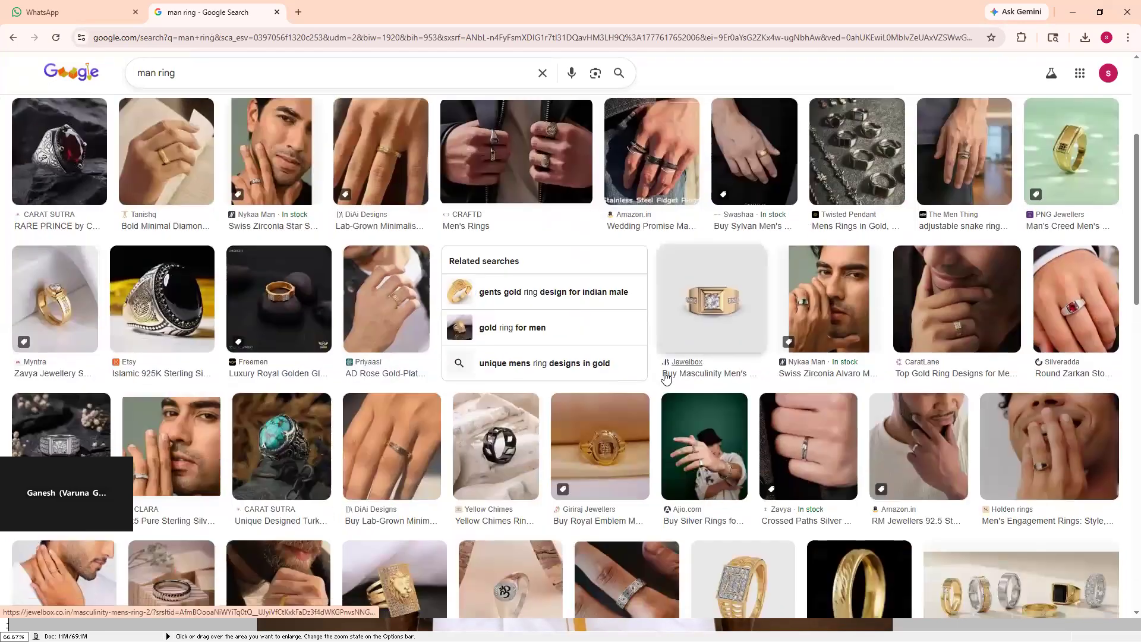
click(772, 166)
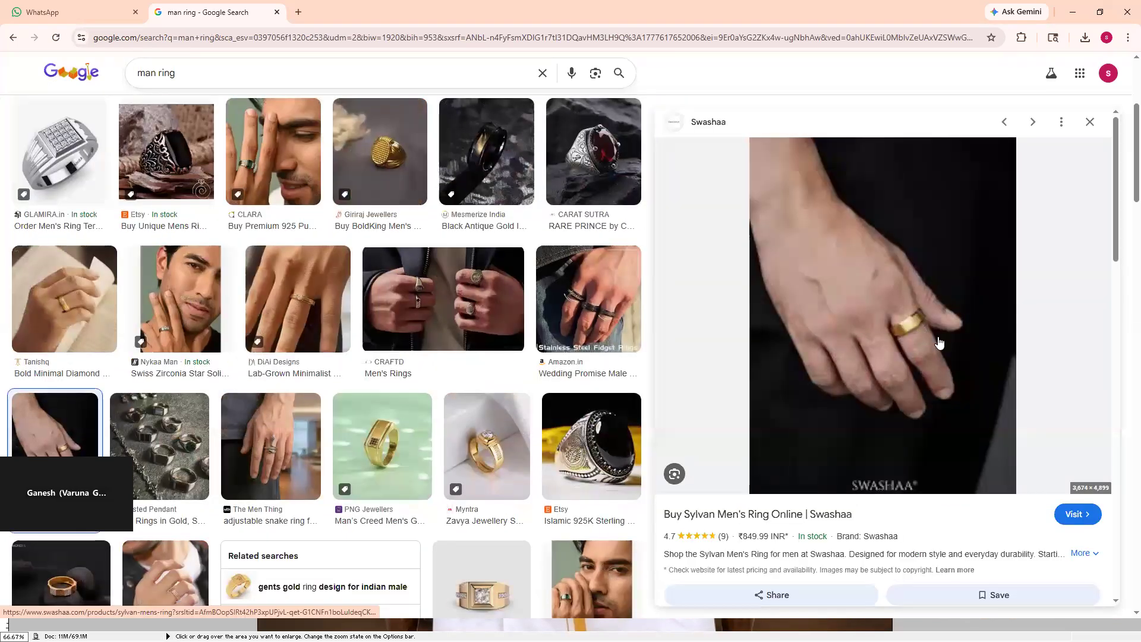
right_click(929, 319)
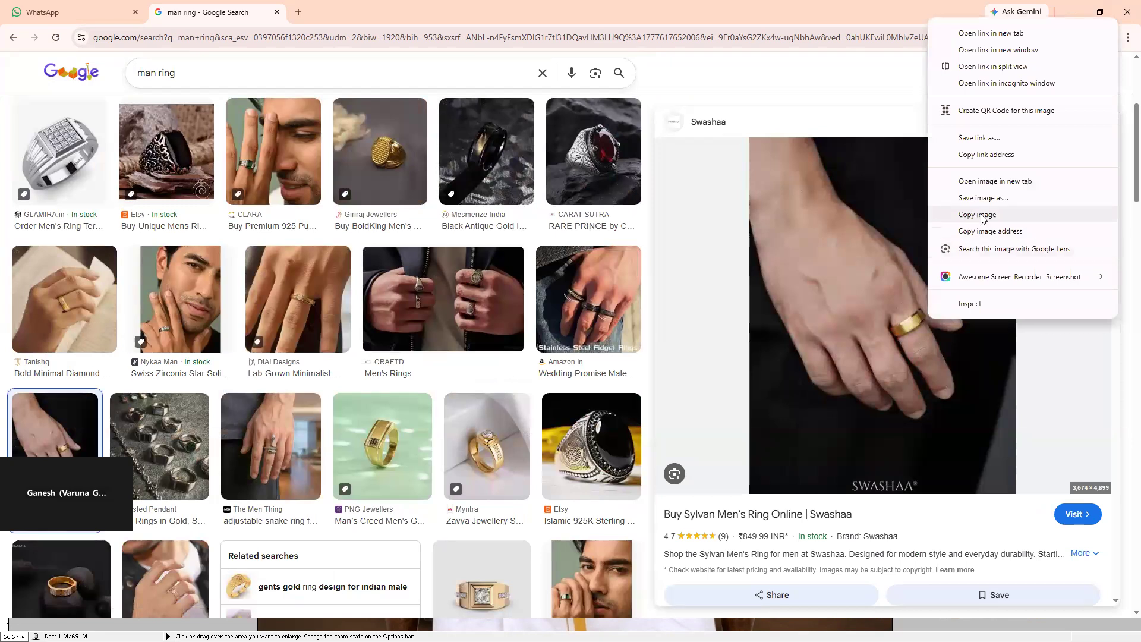
click(982, 217)
scroll(489, 591, down, 3)
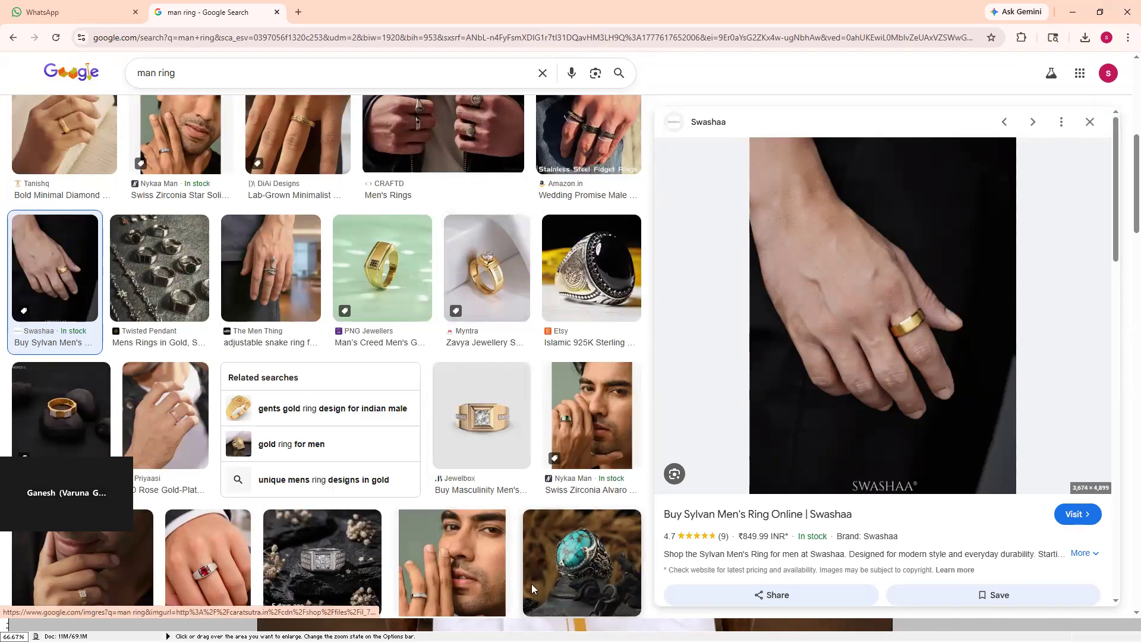
- Switch to Photoshop, paste the ring photo above the watch photo layer, and move it until the gold ring lies within the canvas
key(alt+Tab)
key(ctrl+v)
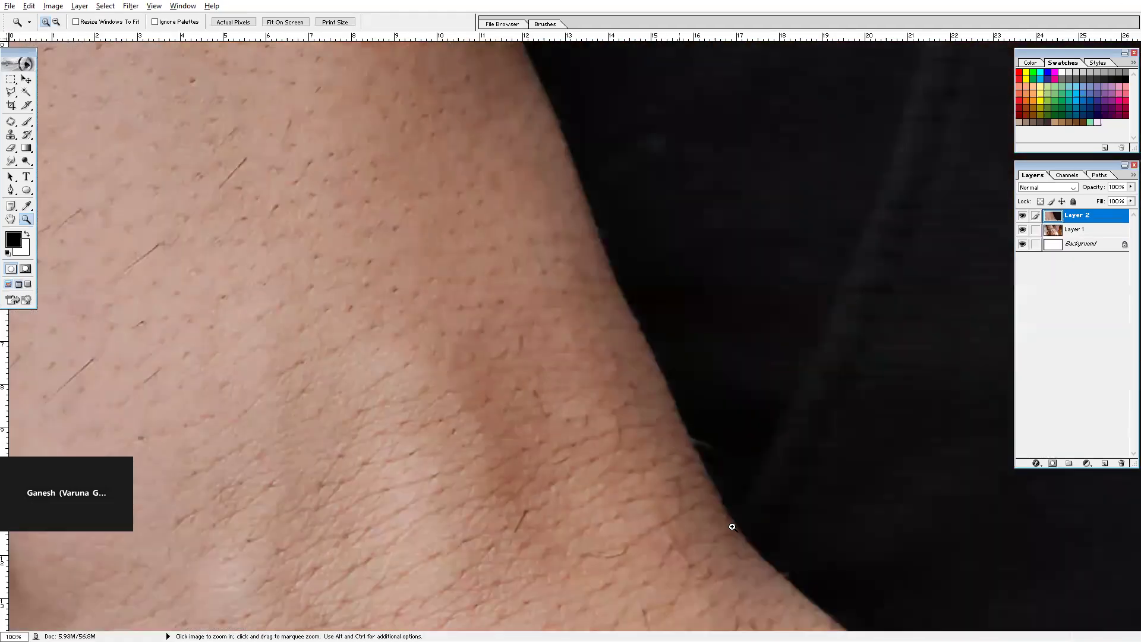
drag(732, 526, 696, 263)
key(v)
drag(566, 122, 637, 355)
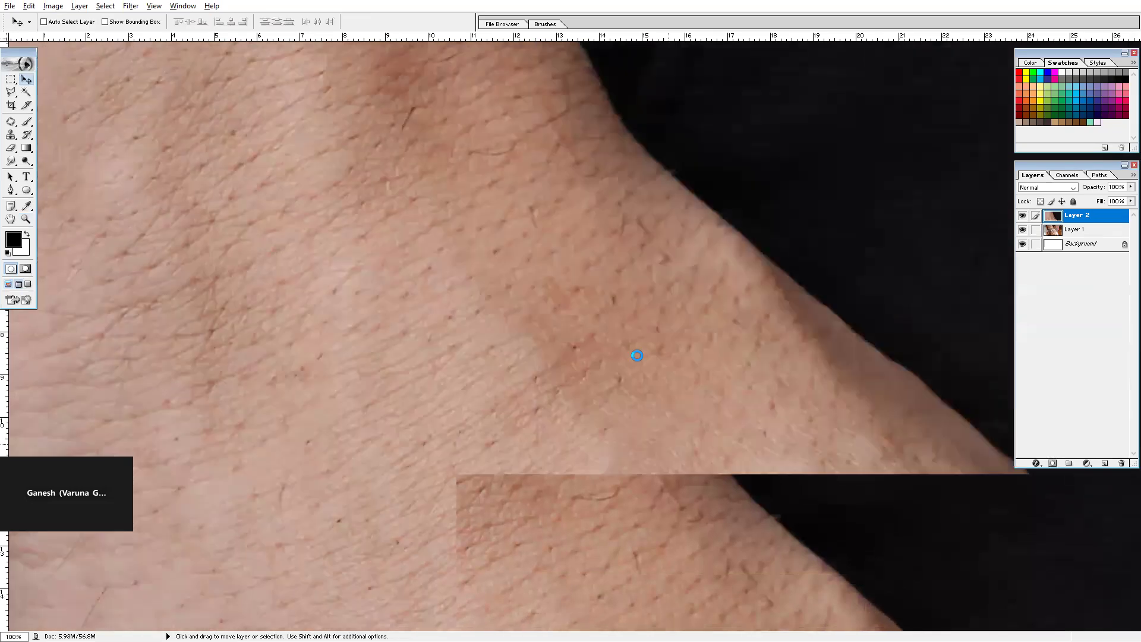
key(ctrl+minus)
key(ctrl+minus)
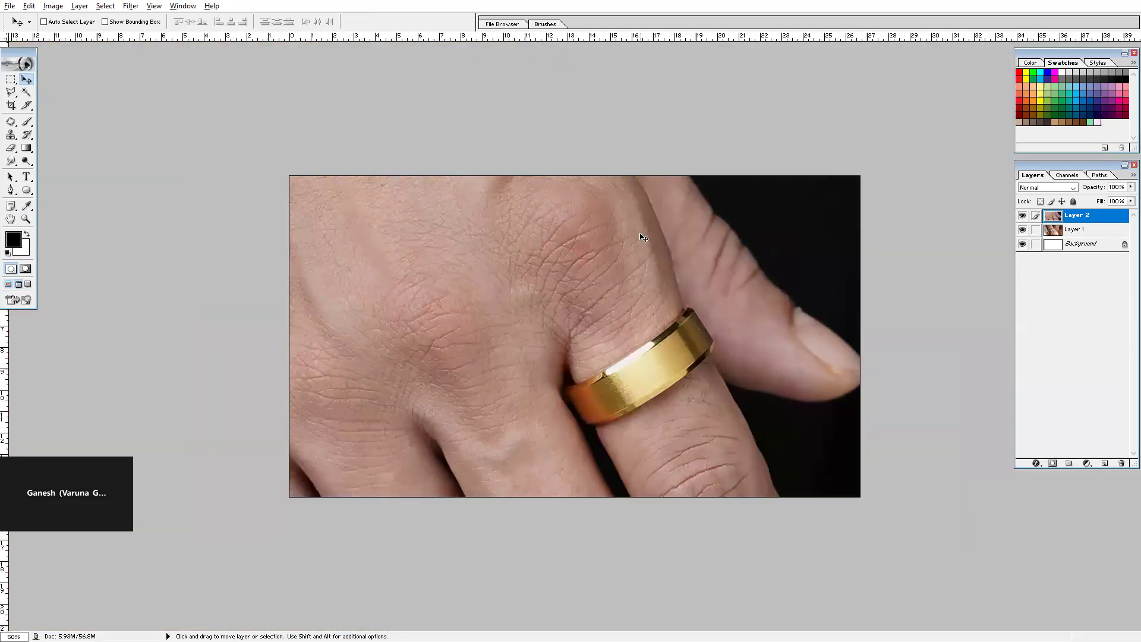
- Trace the gold ring's outline with the Pen tool and turn the path into a feathered selection
key(p)
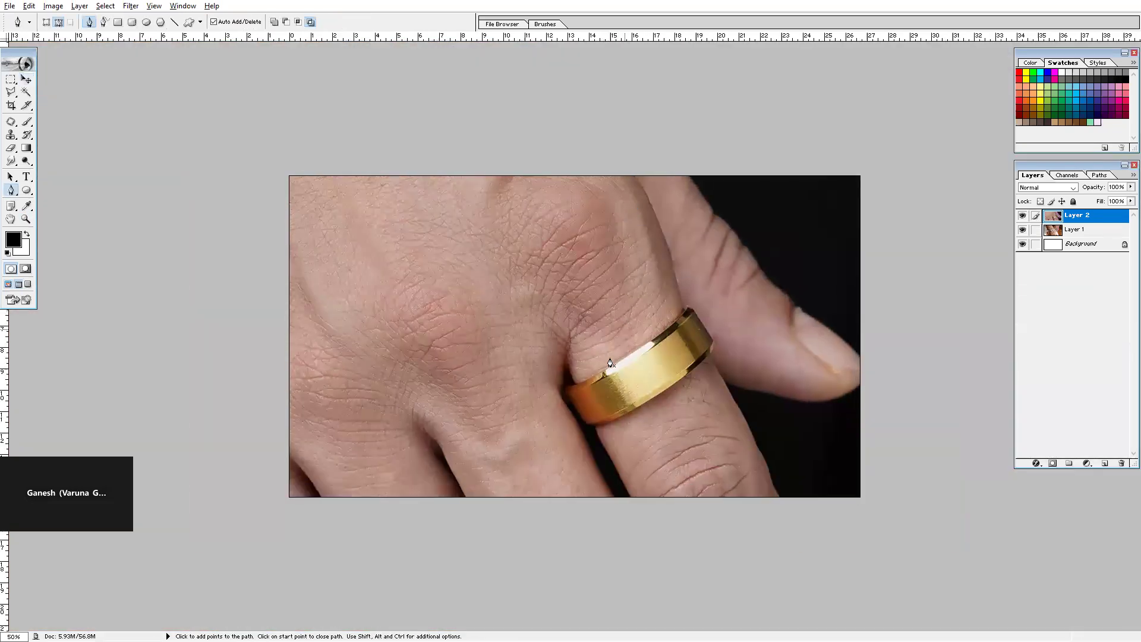
ctrl+click(610, 363)
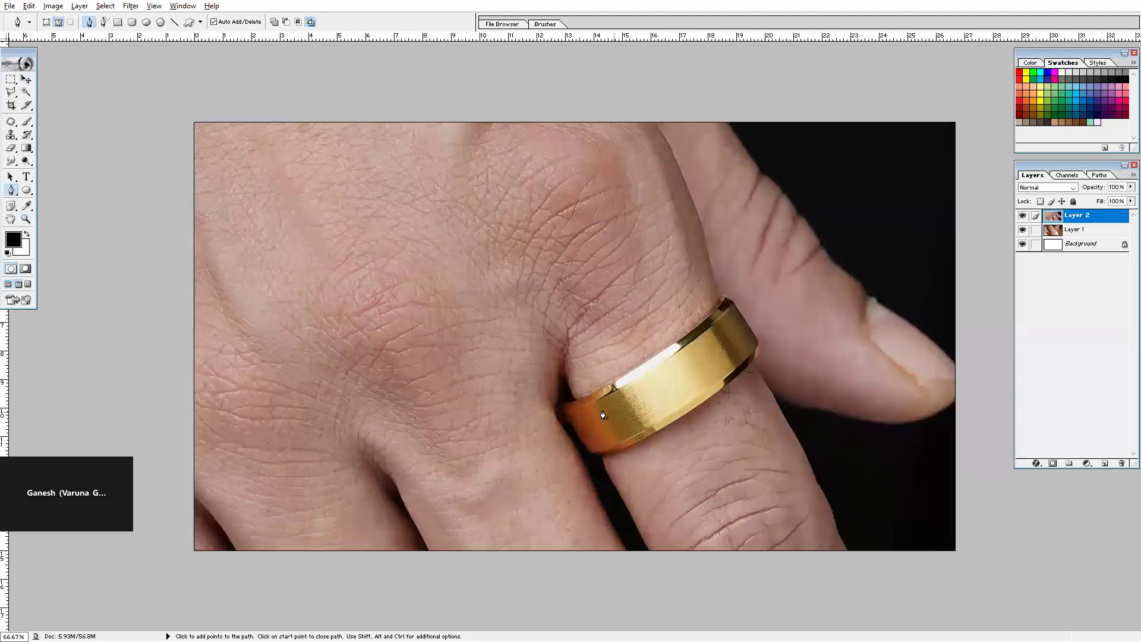
drag(653, 353, 736, 305)
key(ctrl+z)
drag(588, 456, 549, 449)
click(564, 402)
key(ctrl+Return)
key(m)
right_click(730, 354)
click(755, 388)
click(631, 314)
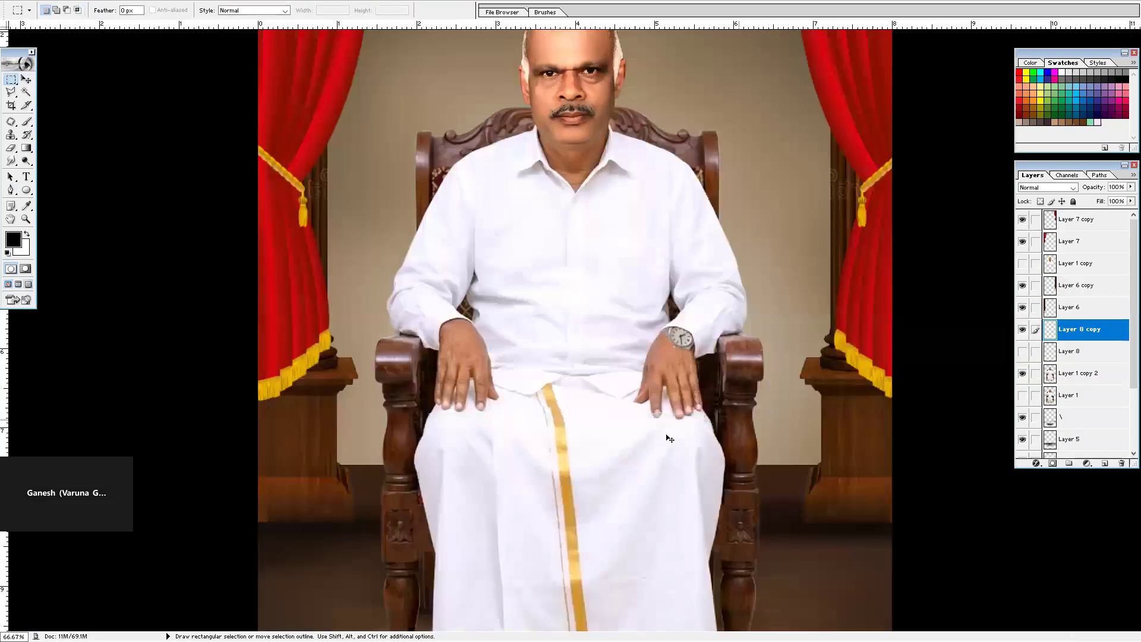
- Bring the cut-out ring into the seated man's composite, scale it down, and place it over the fingers of the hand wearing the watch
key(ctrl+t)
drag(686, 251, 711, 378)
key(Return)
- Shift the ring across to the ring finger of the watch hand using Free Transform
key(z)
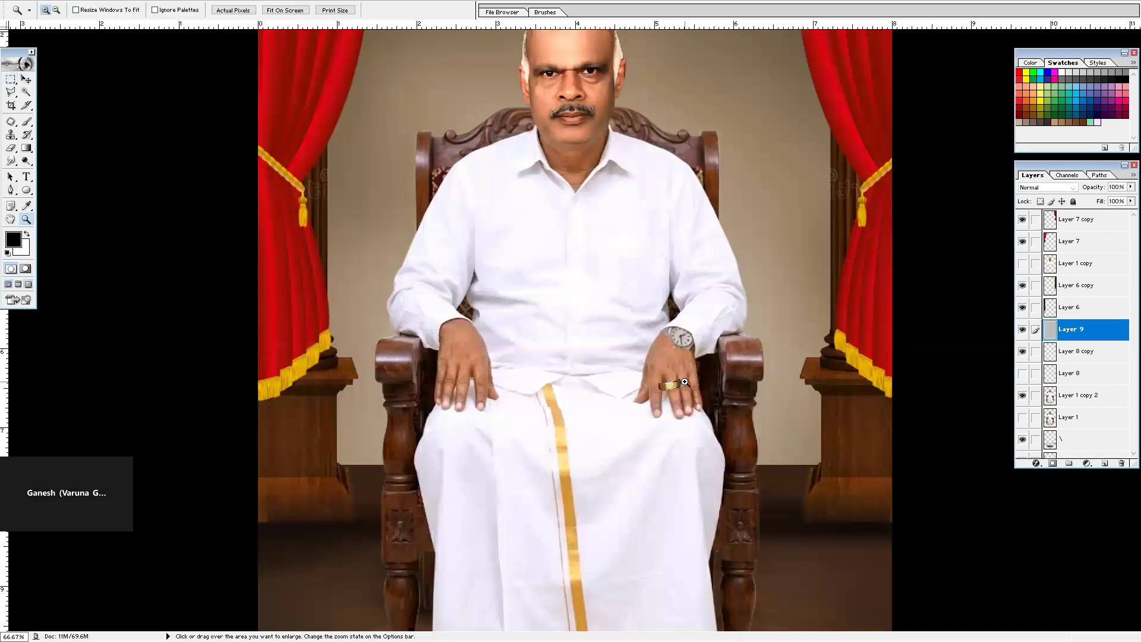
click(685, 382)
click(716, 331)
drag(247, 145, 619, 232)
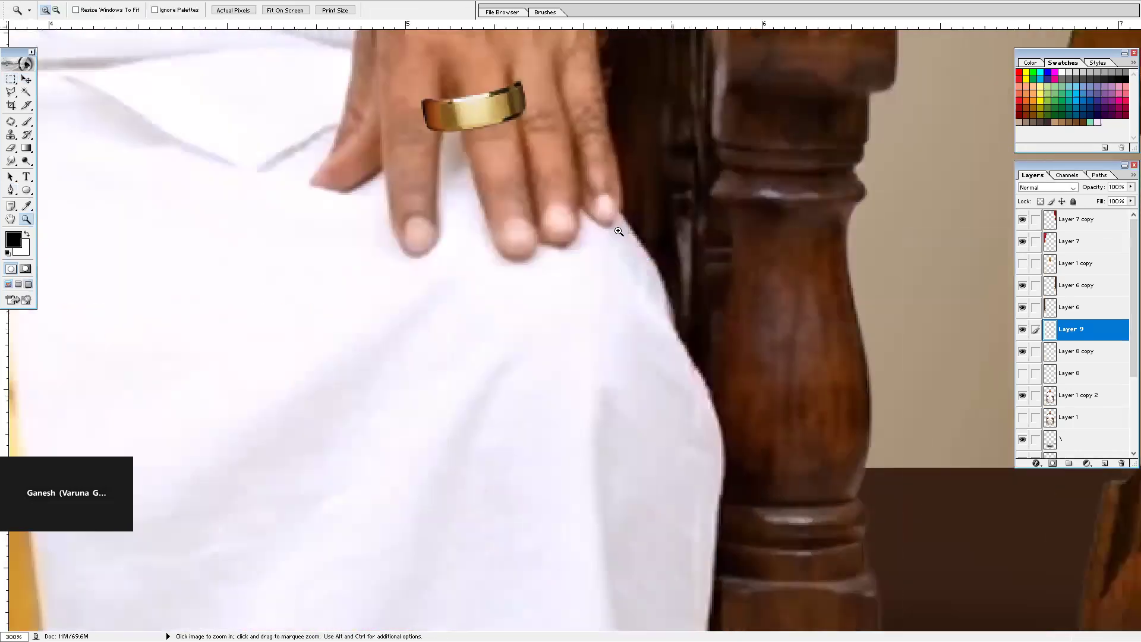
key(ctrl+t)
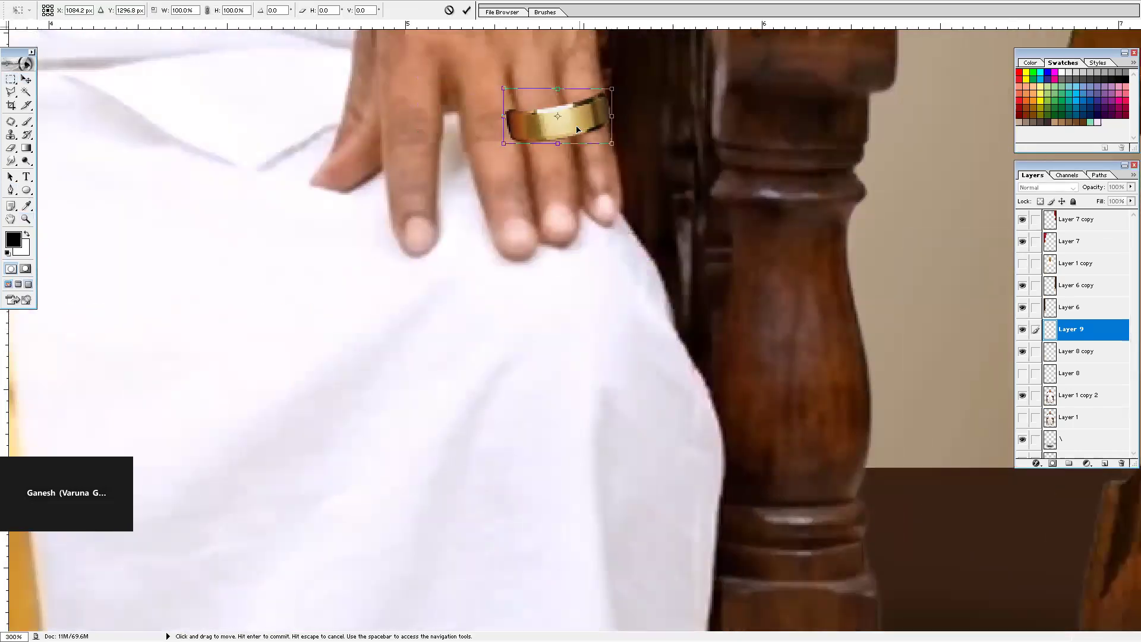